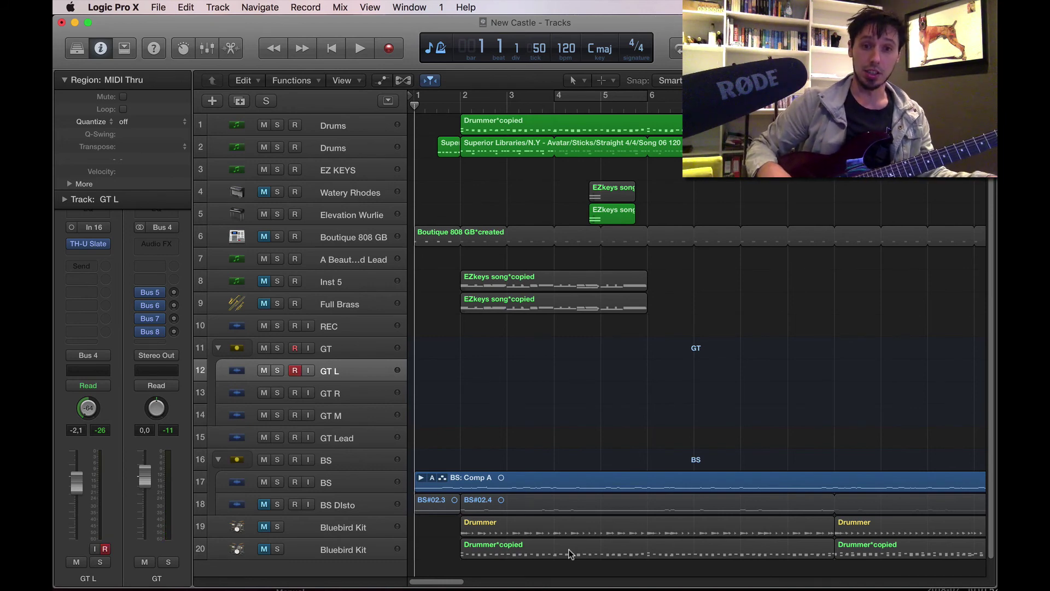
Step: Play the song to listen, then stop and return to the start
key("space")
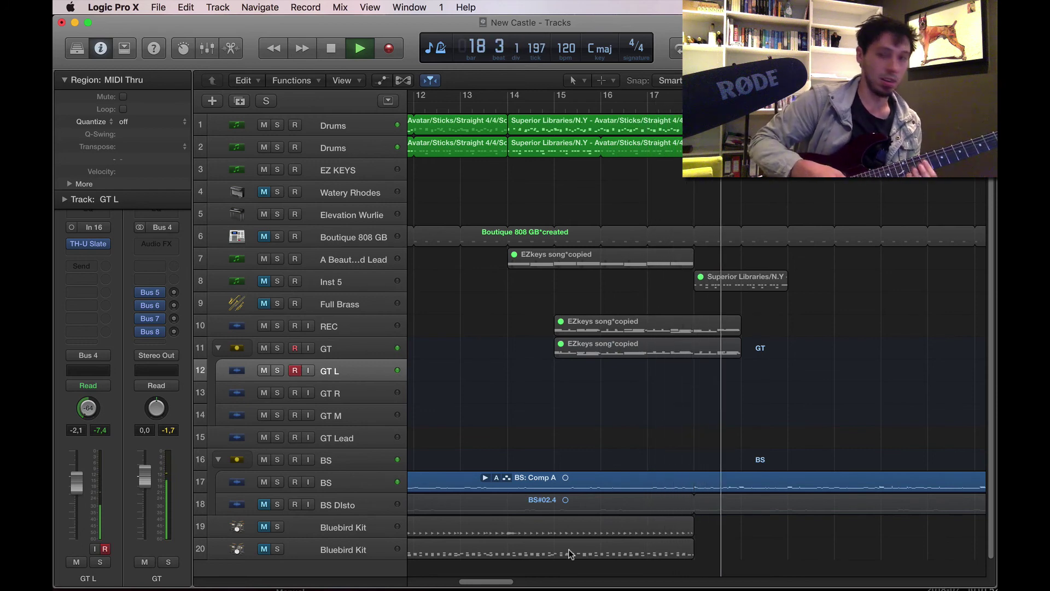
key("space")
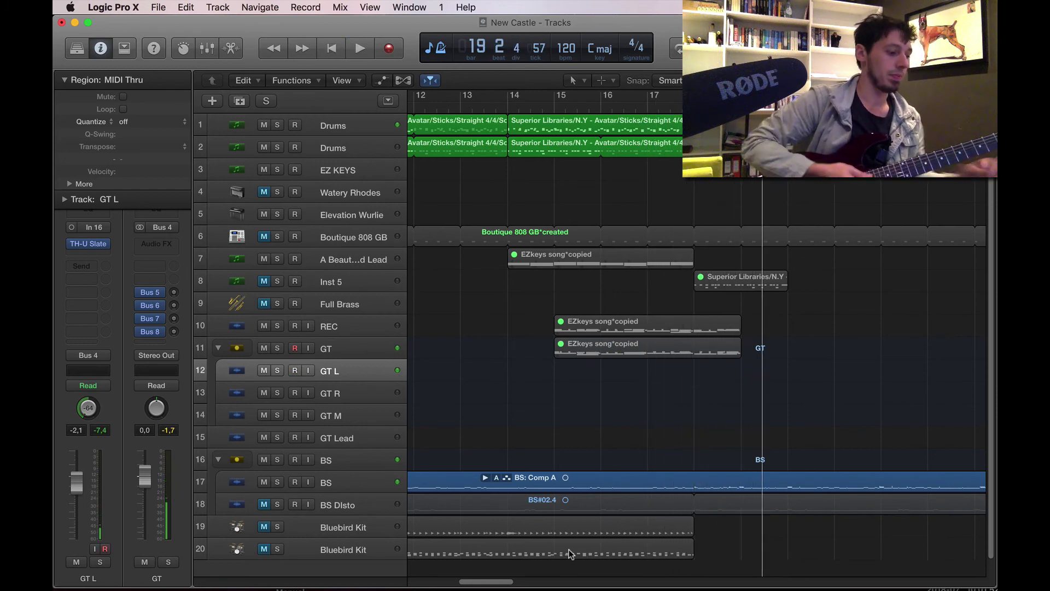
key("Return")
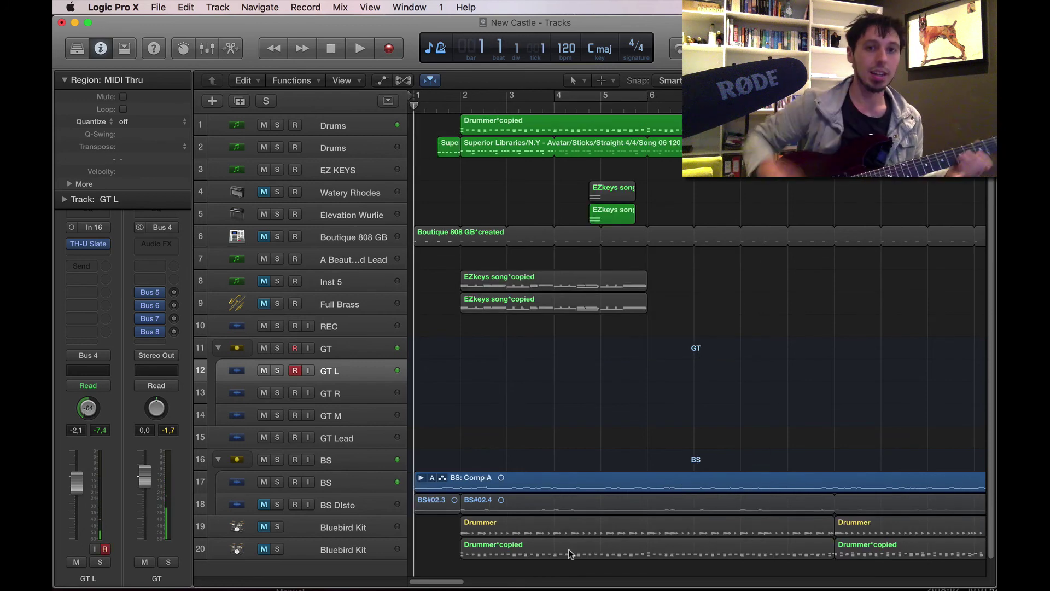
Step: Record a guitar take on GT L, then start a second take from bar 18
key("r")
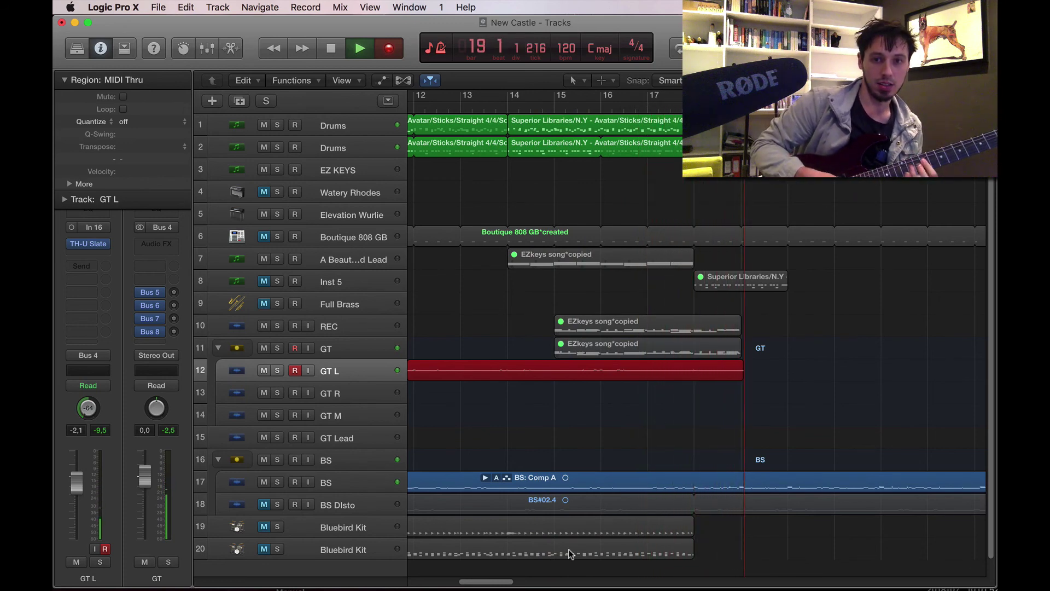
key("space")
key("comma")
key("comma")
key("comma")
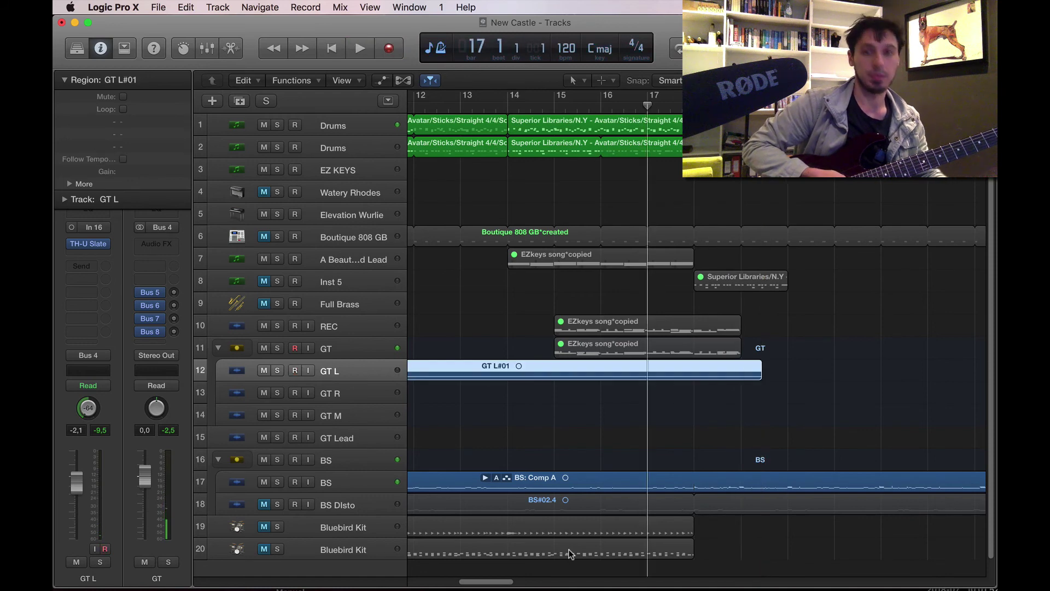
key("period")
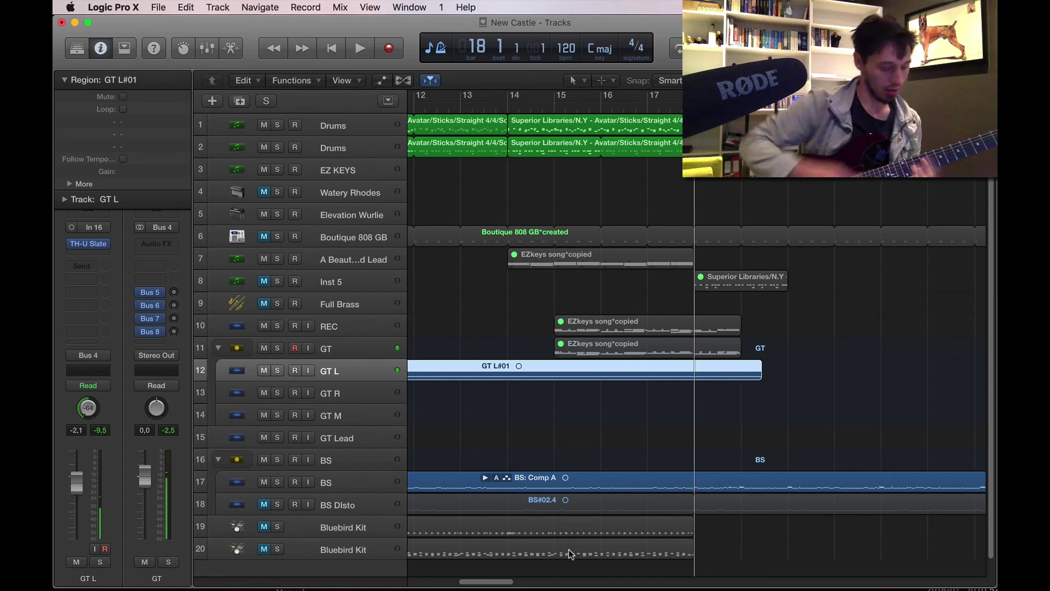
key("r")
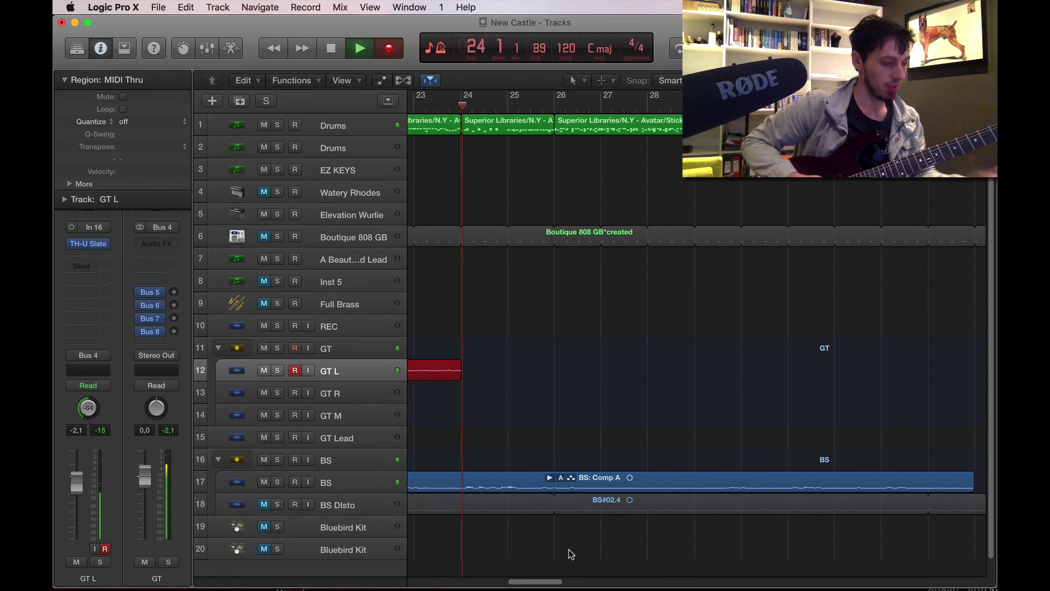
Step: Stop to form the take folder, then record Take 3 from bar 18 with pre-roll
key("space")
key("comma")
key("comma")
key("comma")
key("comma")
key("comma")
key("comma")
key("comma")
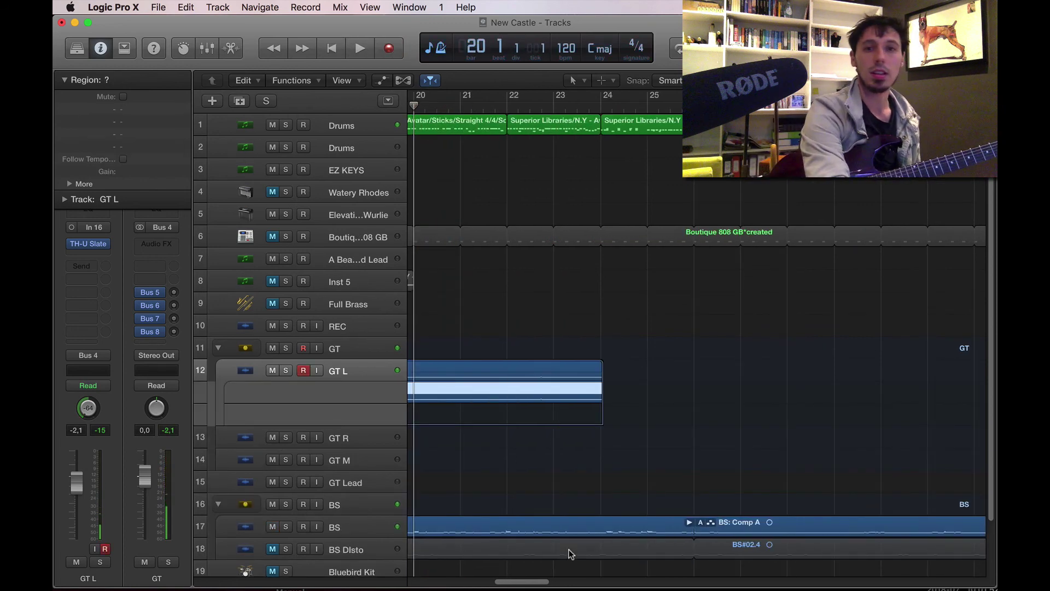
key("period")
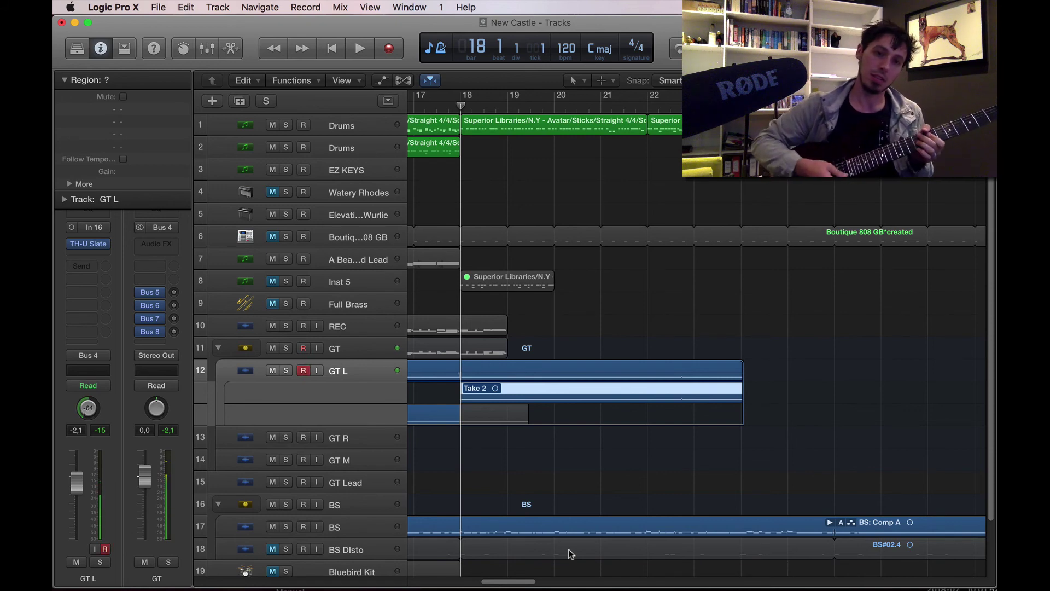
key("r")
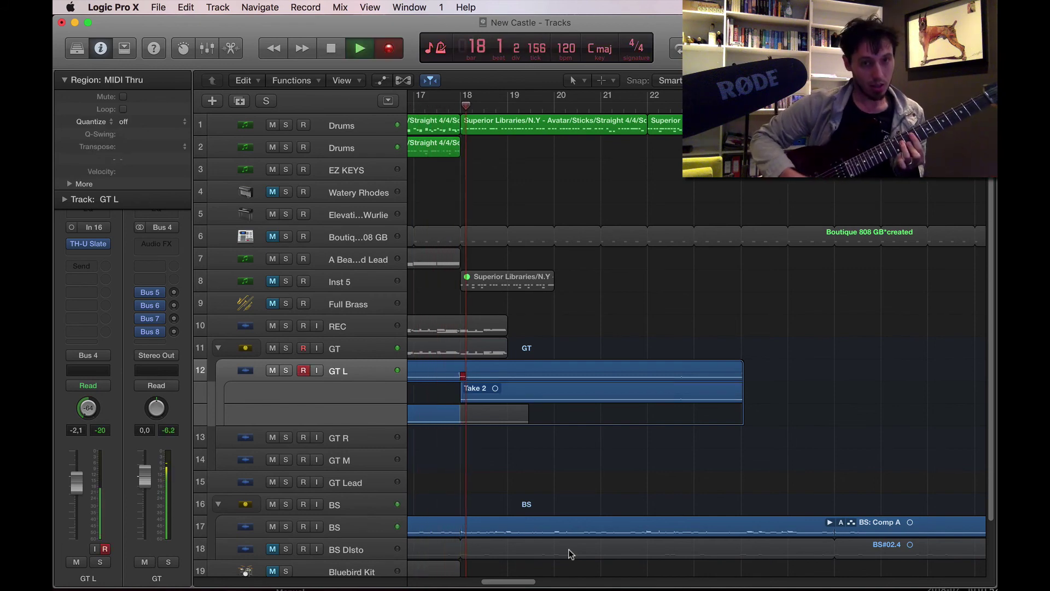
key("space")
key("space")
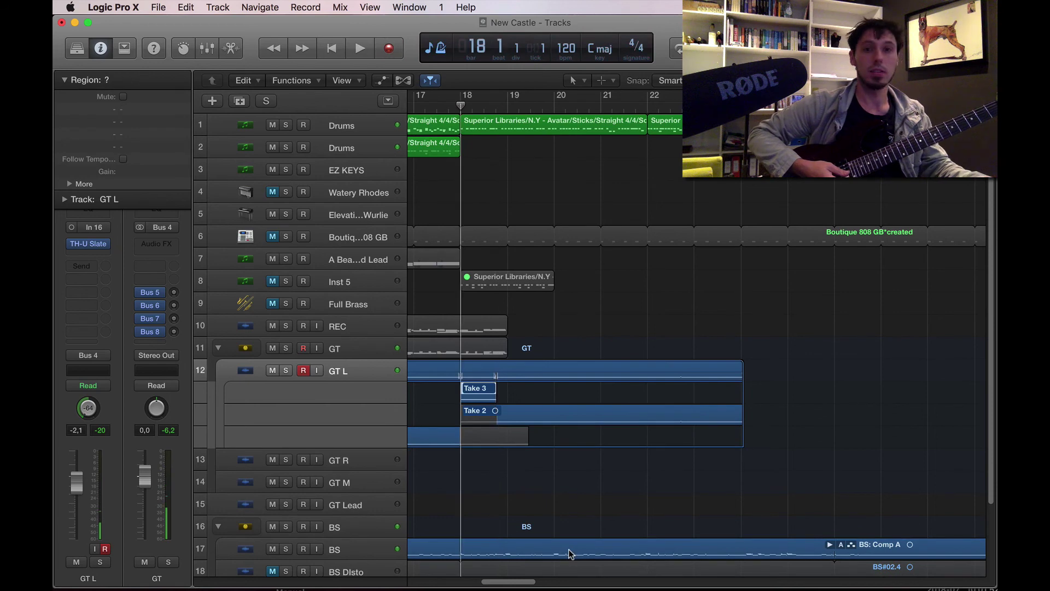
Step: Record Take 4 and a short take from bar 18, then start another take
key("r")
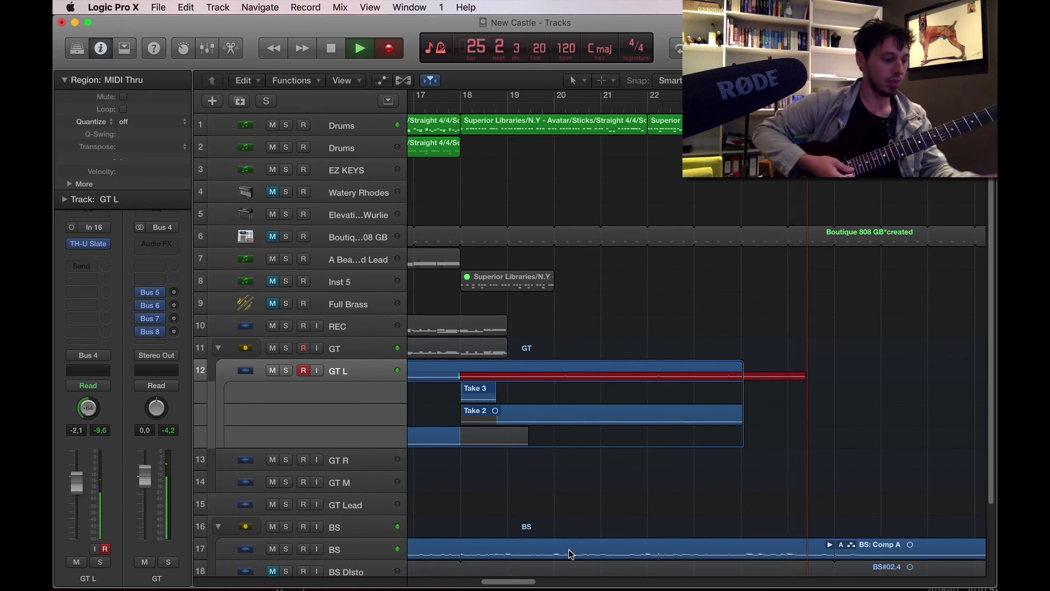
key("space")
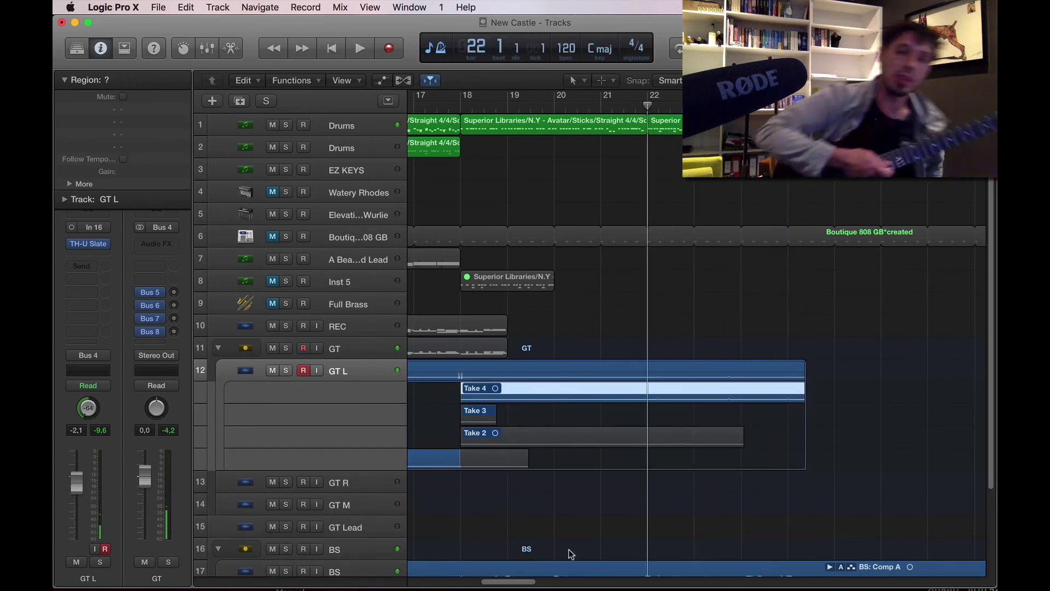
key("comma")
key("comma")
key("comma")
key("comma")
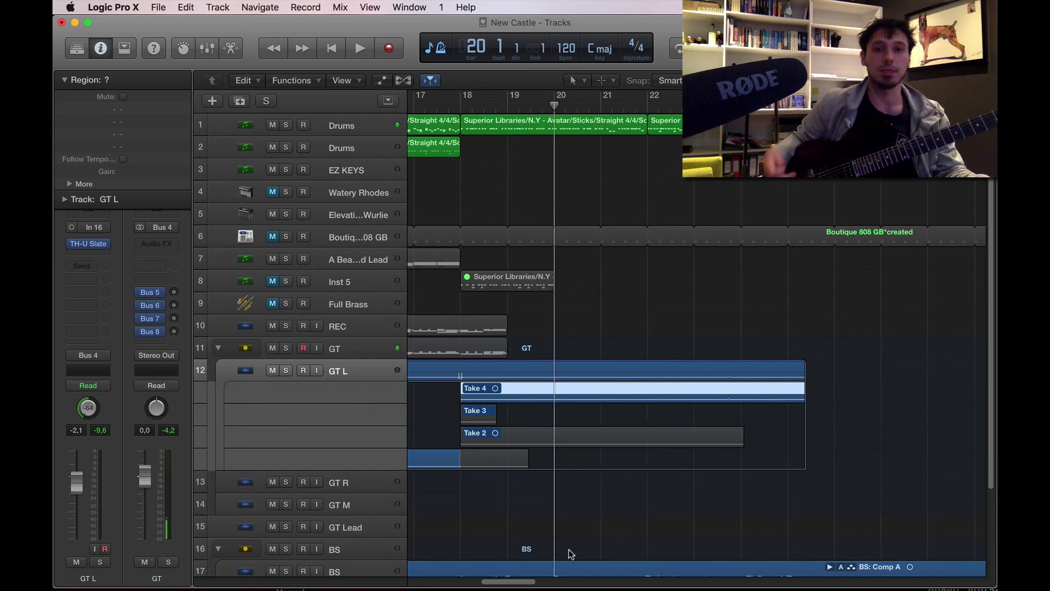
key("r")
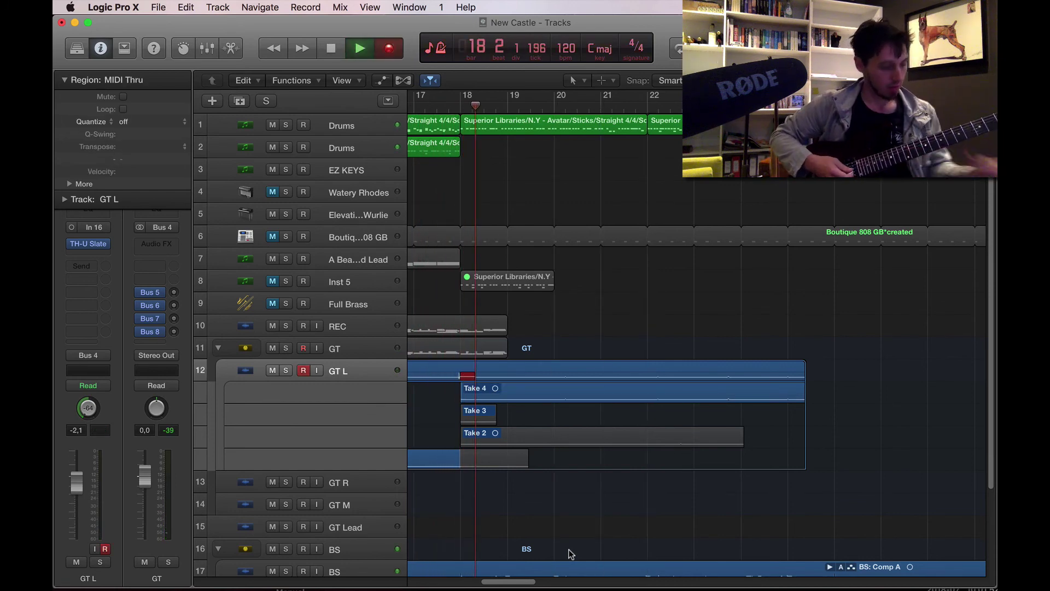
key("space")
key("r")
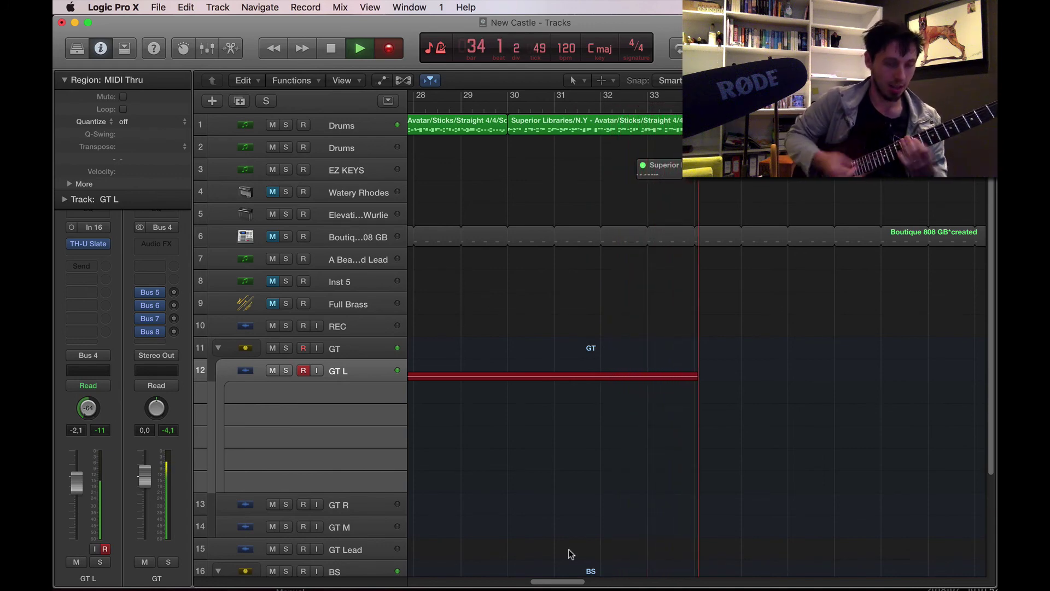
Step: Stop the long pass to save it as Take 6 and return to bar 1
key("space")
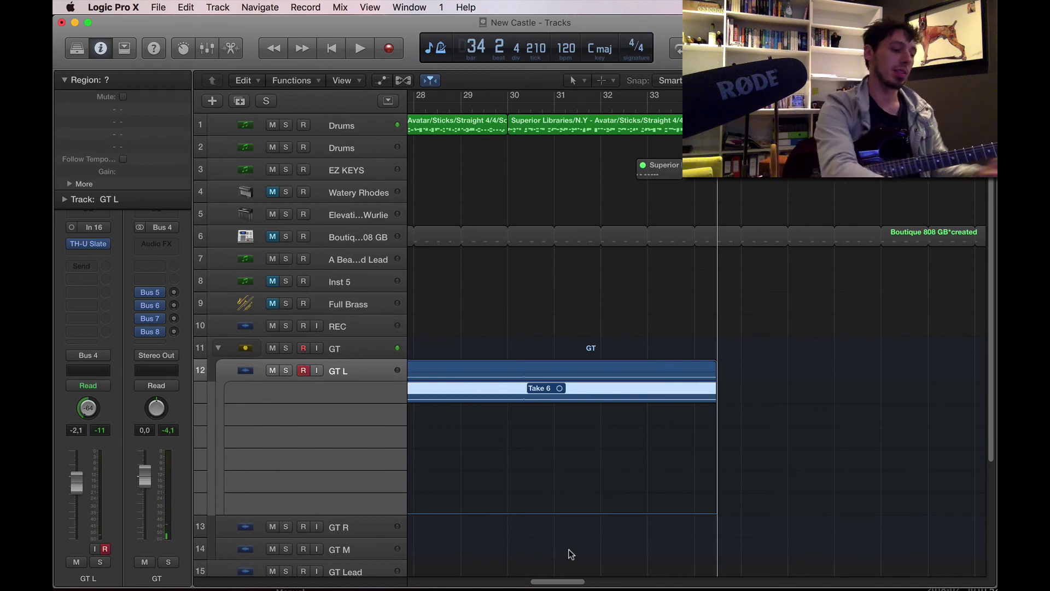
key("Return")
Step: Record a full pass from bar 1 as Take 7, then step back toward bar 27
key("r")
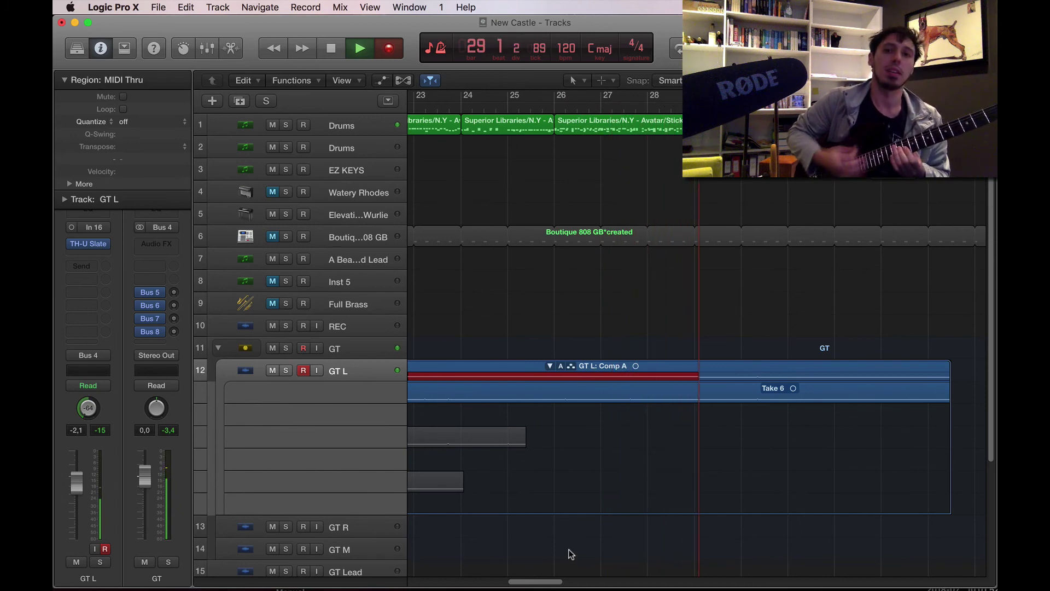
key("space")
key("comma")
key("comma")
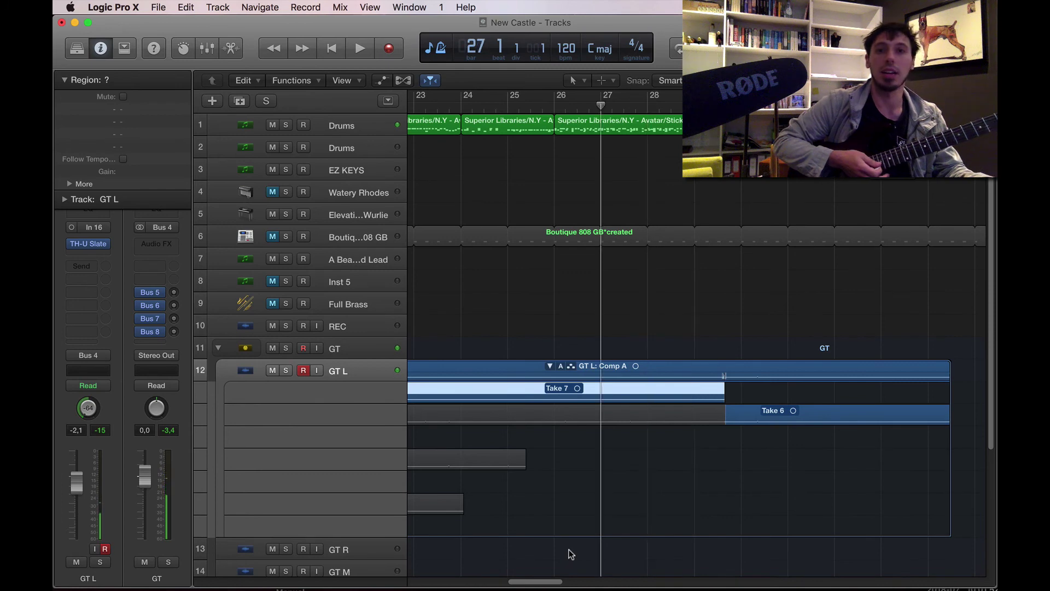
Step: Put the playhead at bar 26 and record a short guitar retake
key("comma")
key("space")
key("space")
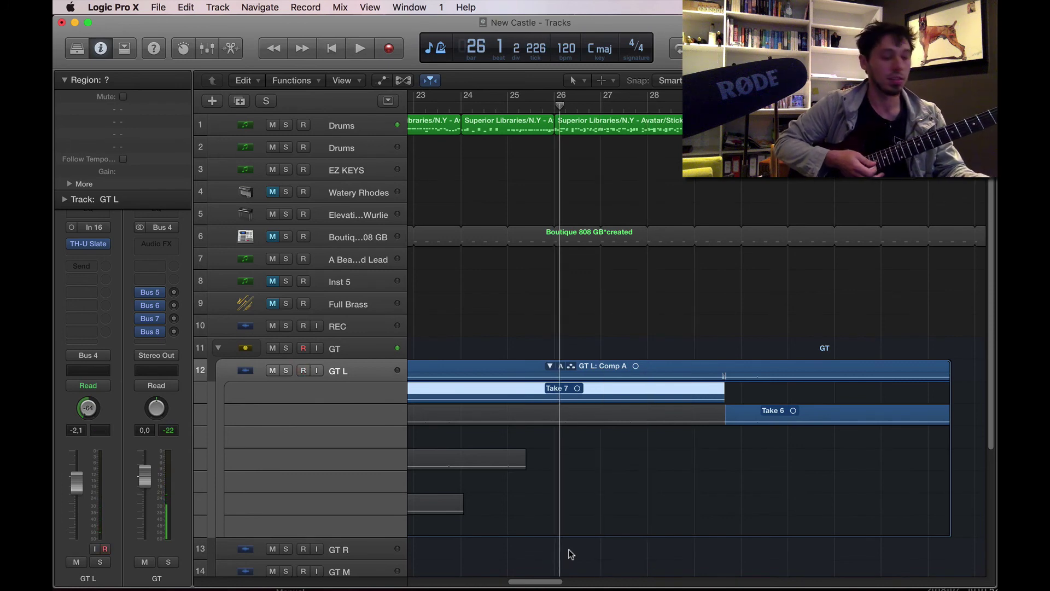
key("period")
key("comma")
key("r")
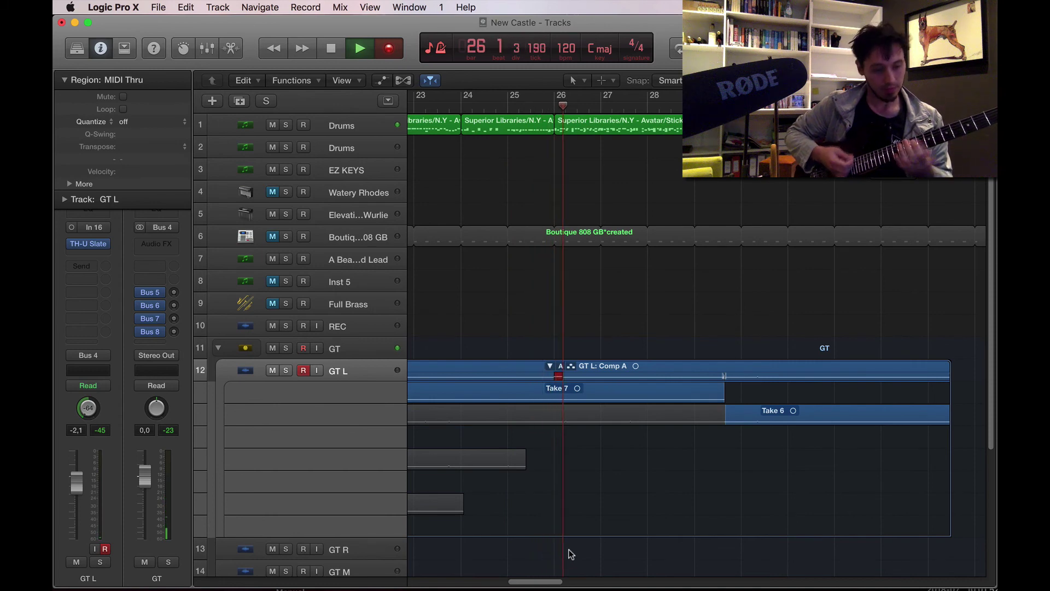
key("space")
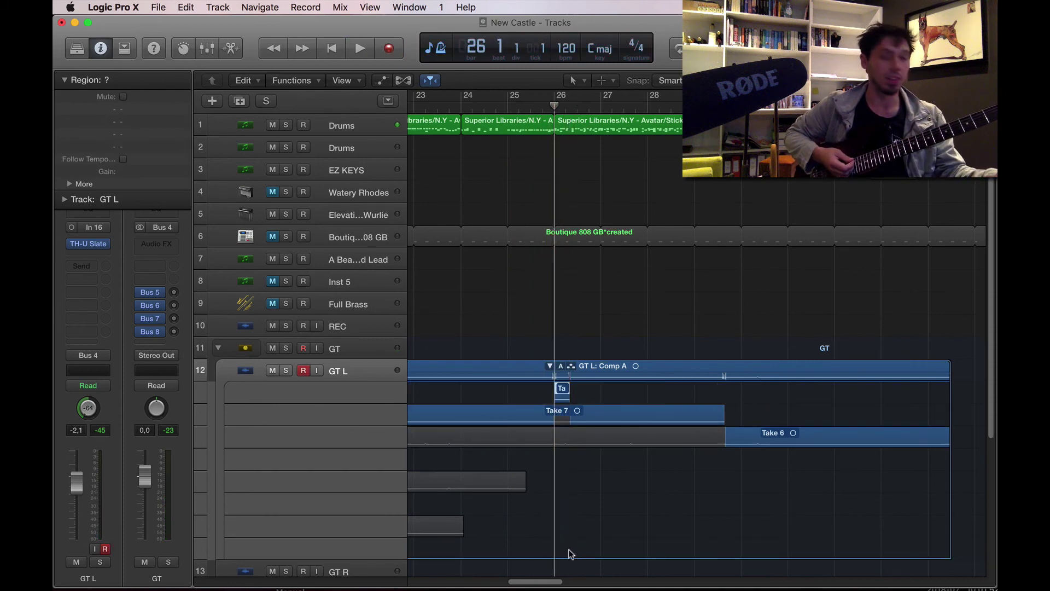
Step: Record more bar-26 retakes up to Take 10, then start one more
key("r")
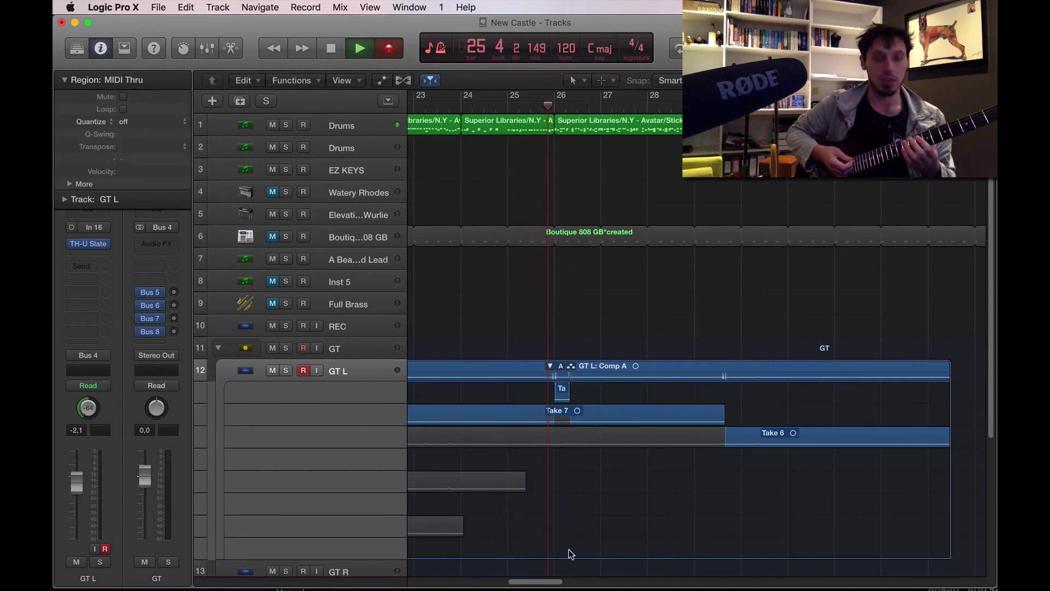
key("space")
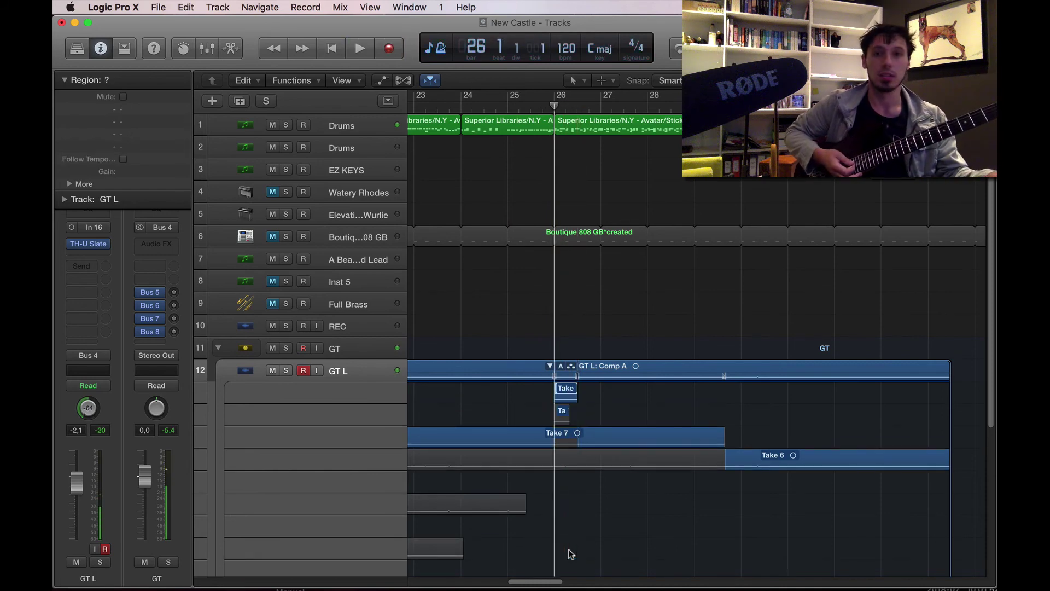
key("r")
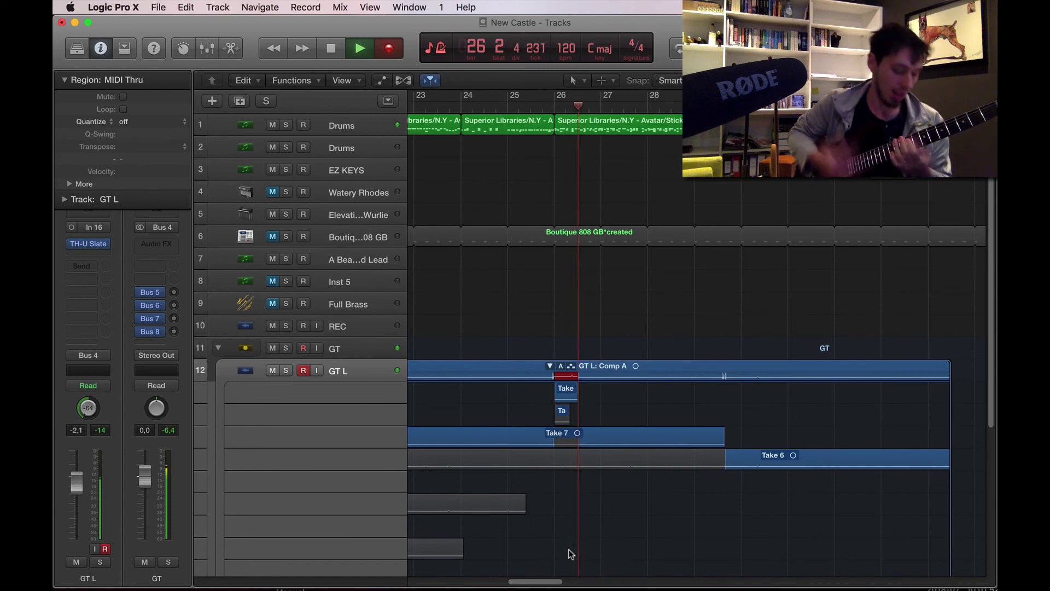
key("space")
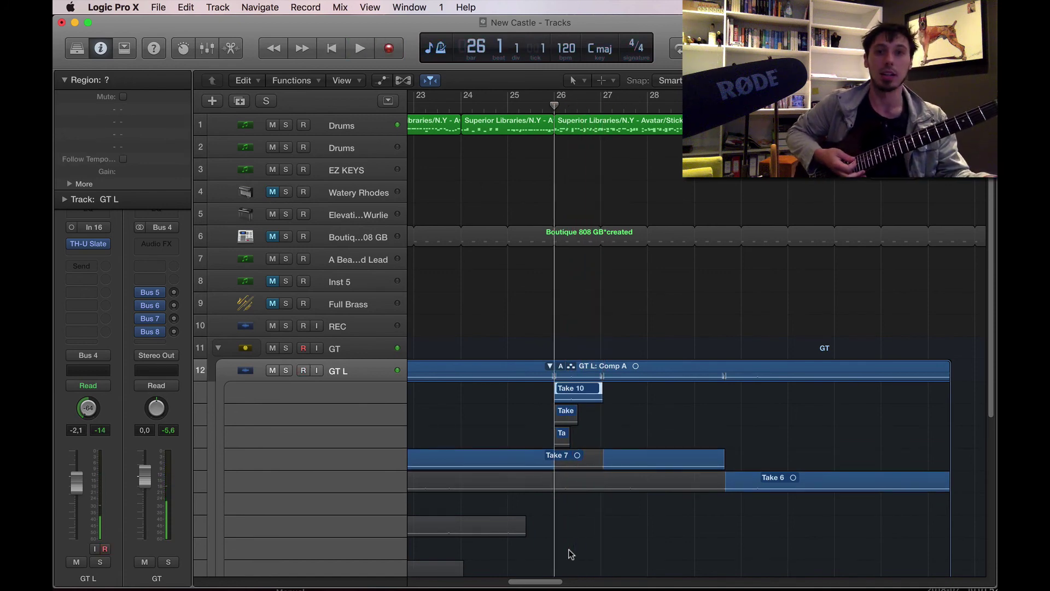
key("r")
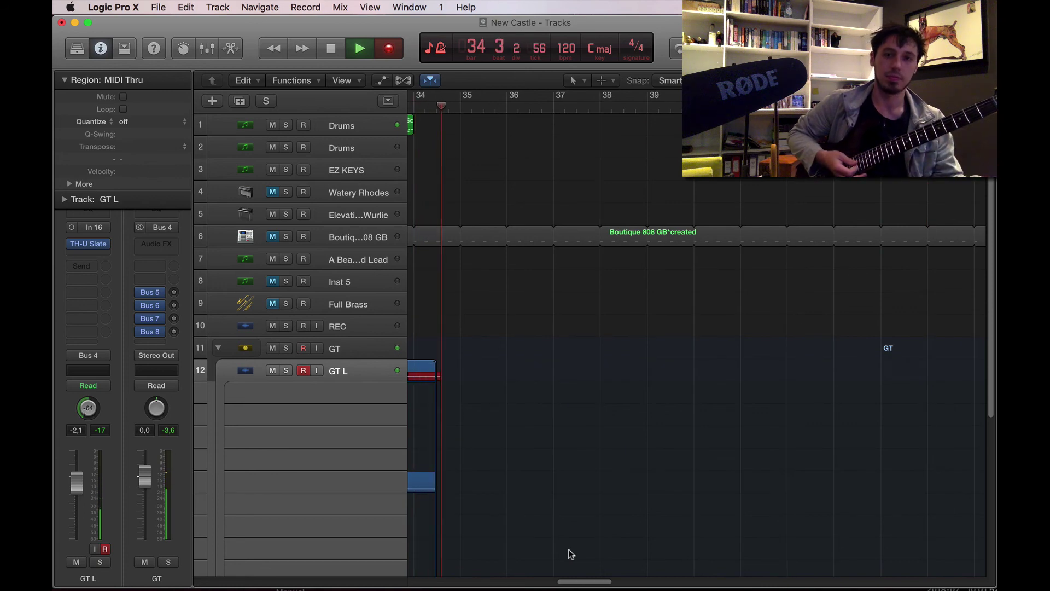
Step: Stop the final retake, select and arm GT R, and return to bar 1
key("space")
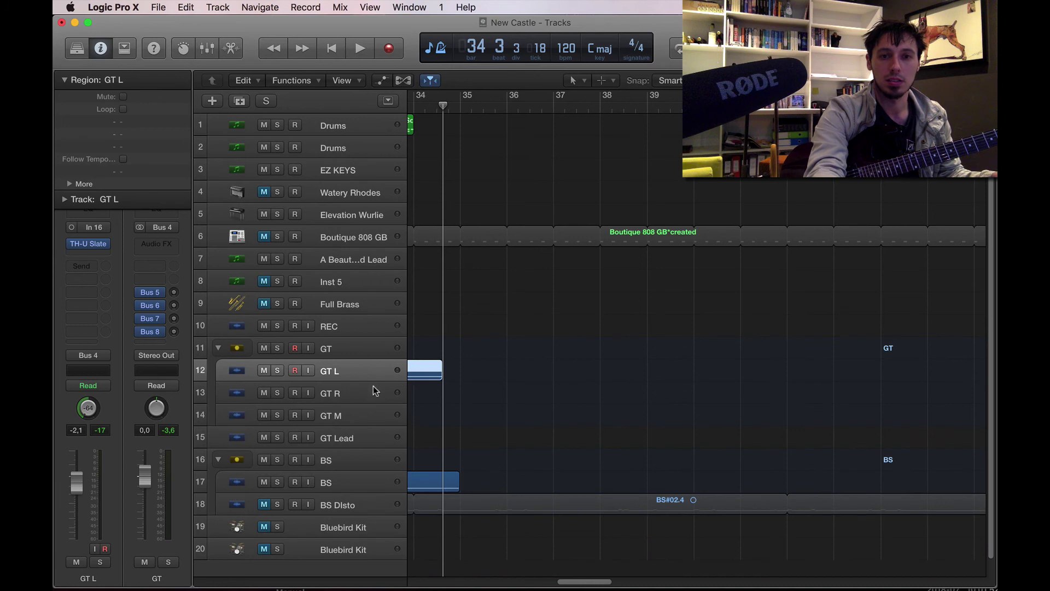
left_click(355, 399)
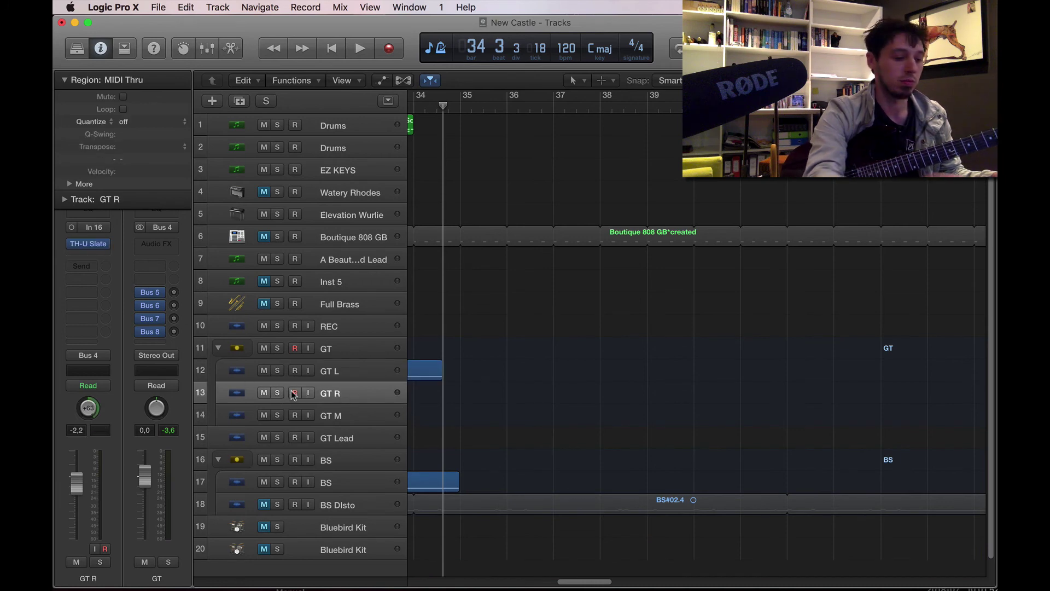
key("Return")
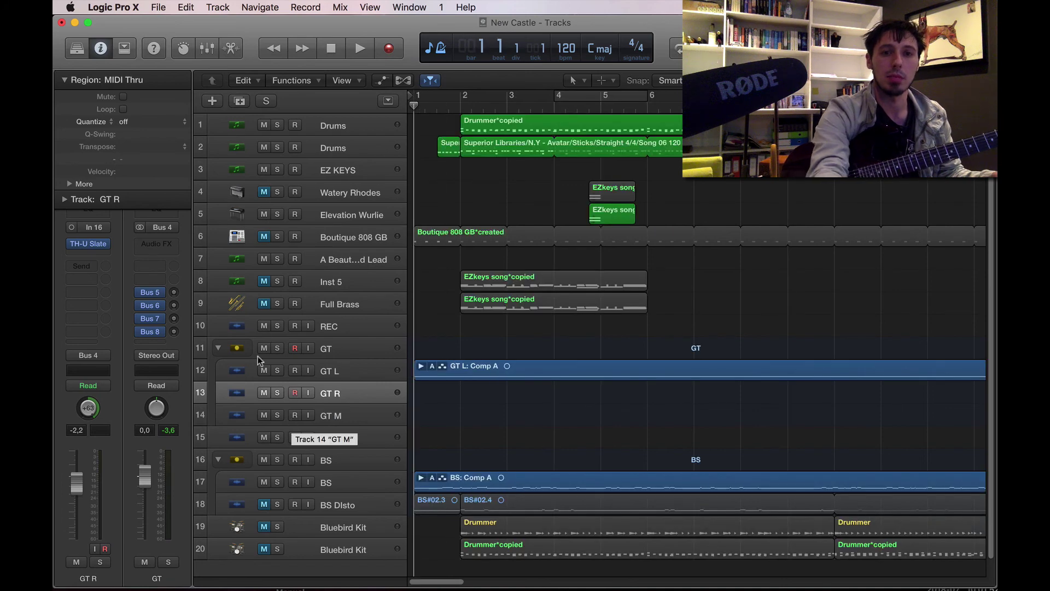
Step: Play the arrangement with GT L selected to hear the TH-U Slate tone, then deselect the comp region
left_click(343, 368)
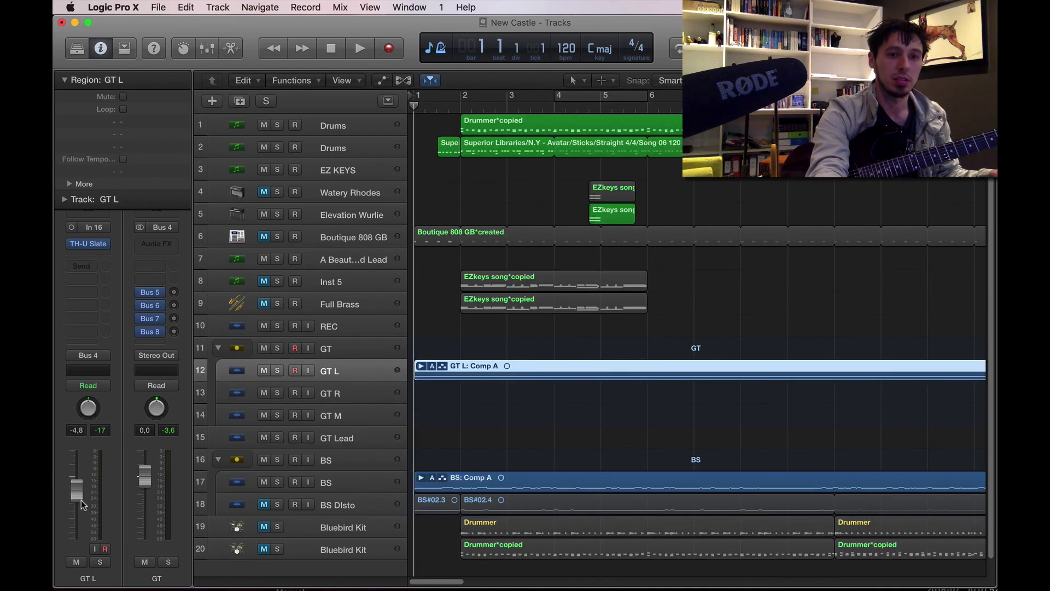
key("space")
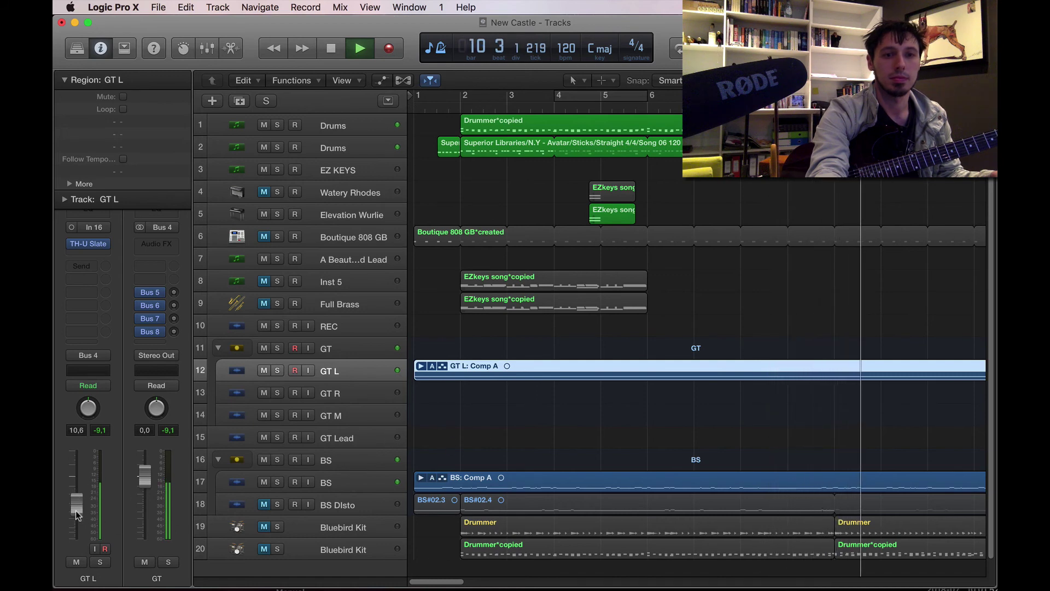
left_click(579, 398)
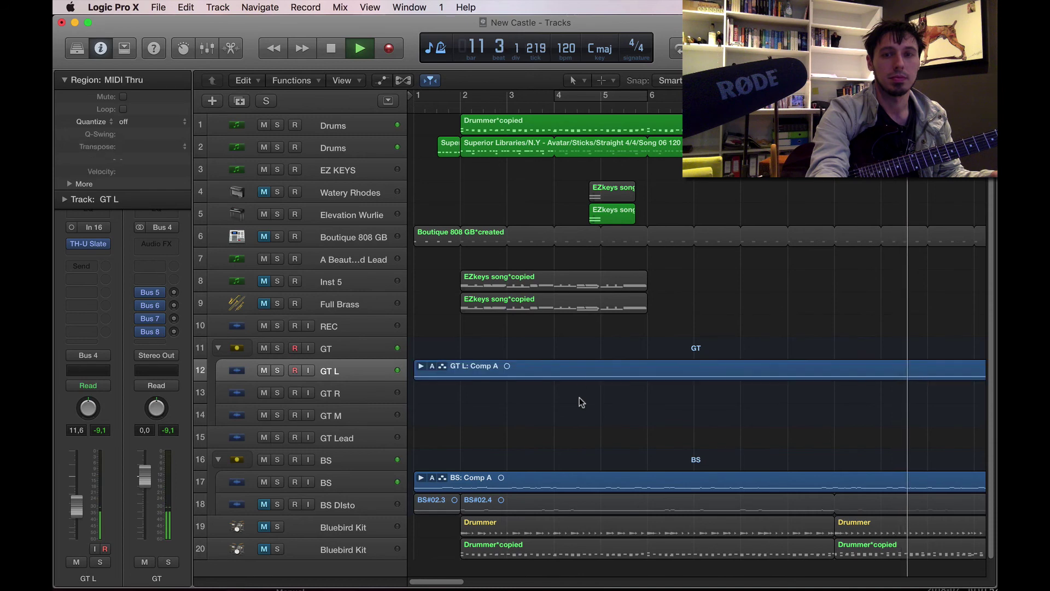
Step: Extend the Elevation Wurlie region back to bar 2 and loop it; shift Watery Rhodes later
key("space")
left_click(605, 215)
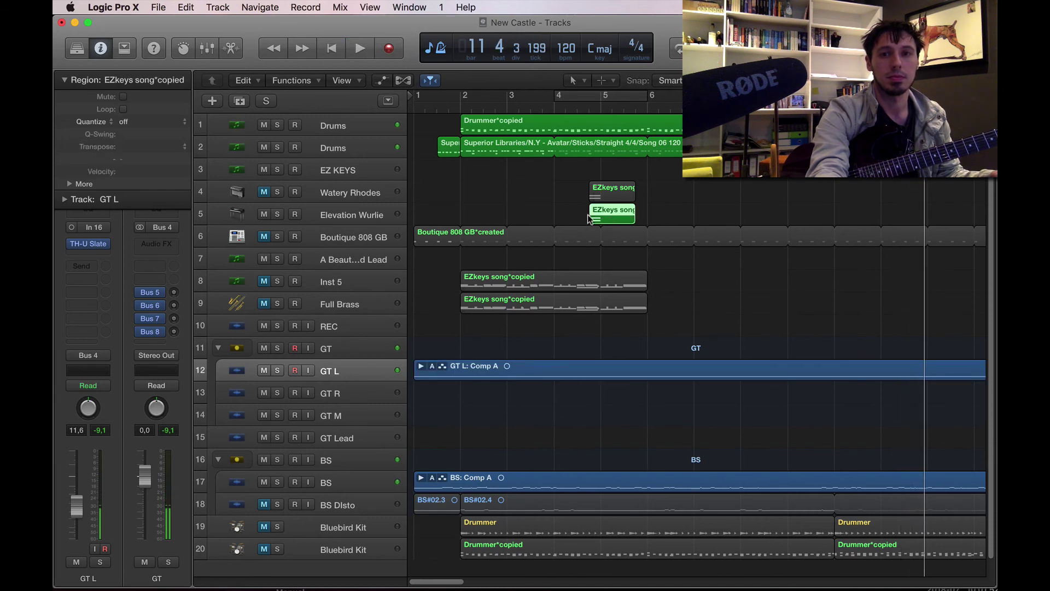
left_click_drag(553, 221, 462, 219)
left_click_drag(632, 218, 647, 218)
key("l")
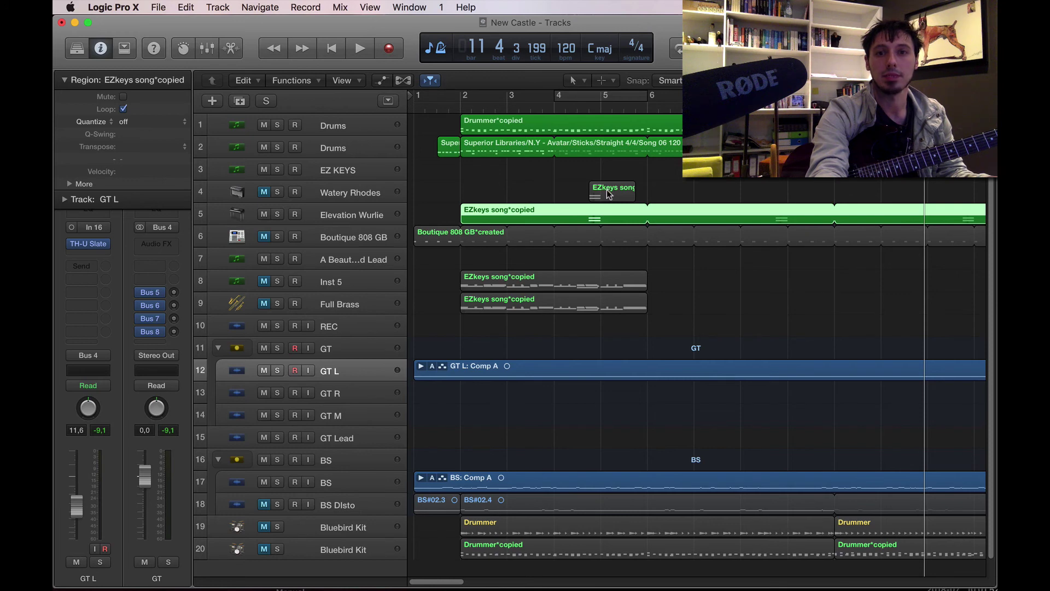
left_click_drag(609, 194, 649, 191)
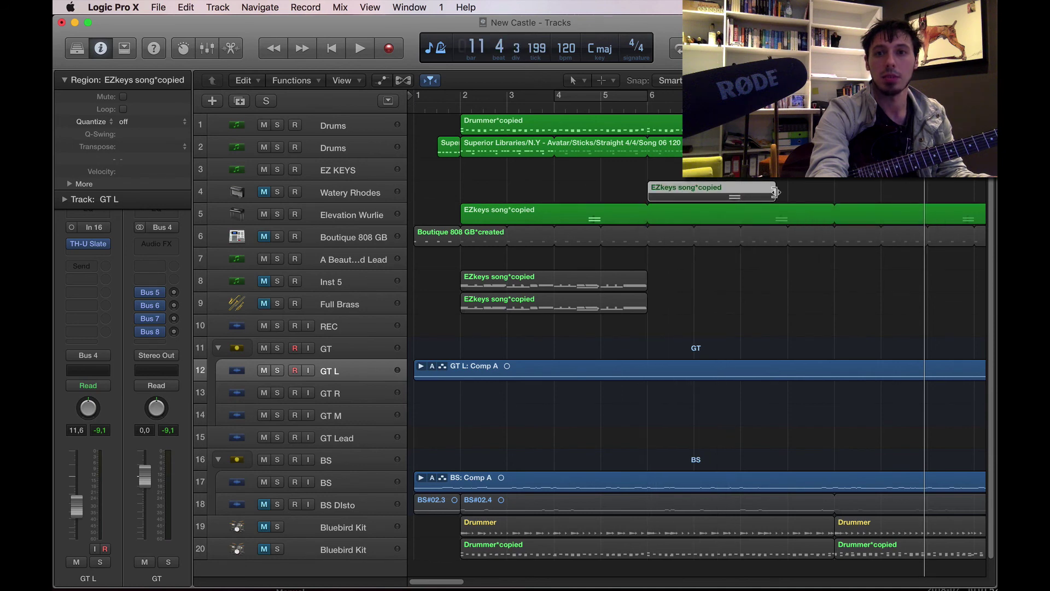
Step: Lengthen Watery Rhodes to bar 10, unmute and loop it, and end the Wurlie loop at bar 18
left_click_drag(775, 191, 836, 193)
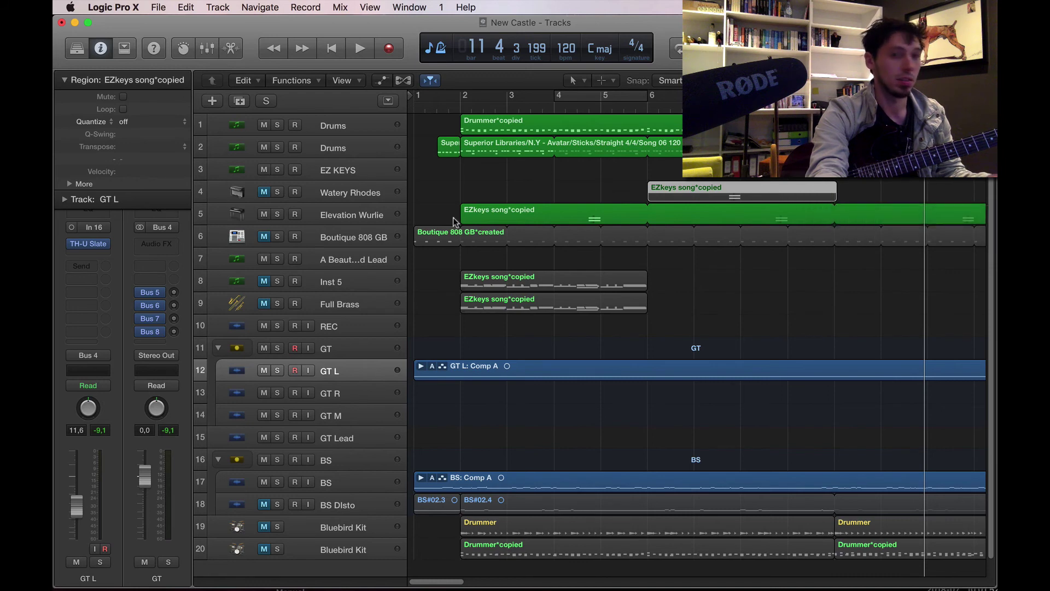
left_click(267, 194)
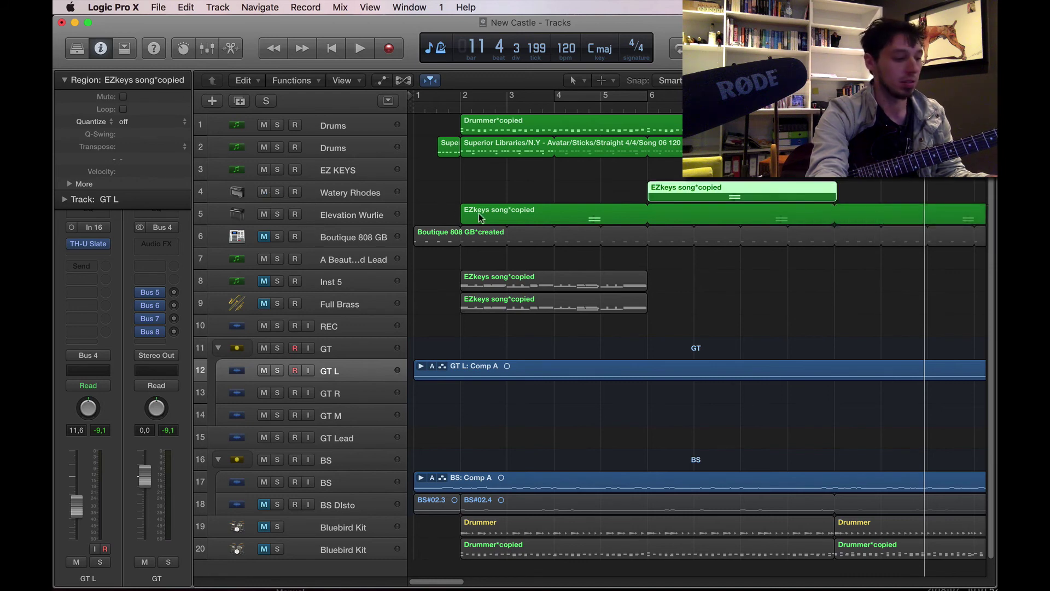
key("l")
scroll(675, 192, "right", 5)
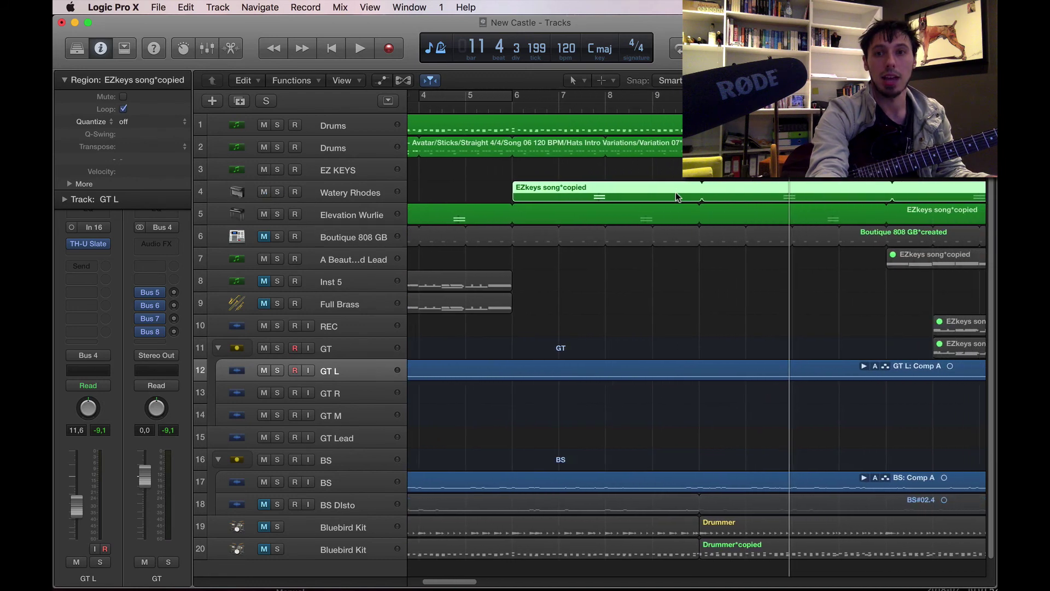
scroll(677, 195, "right", 1)
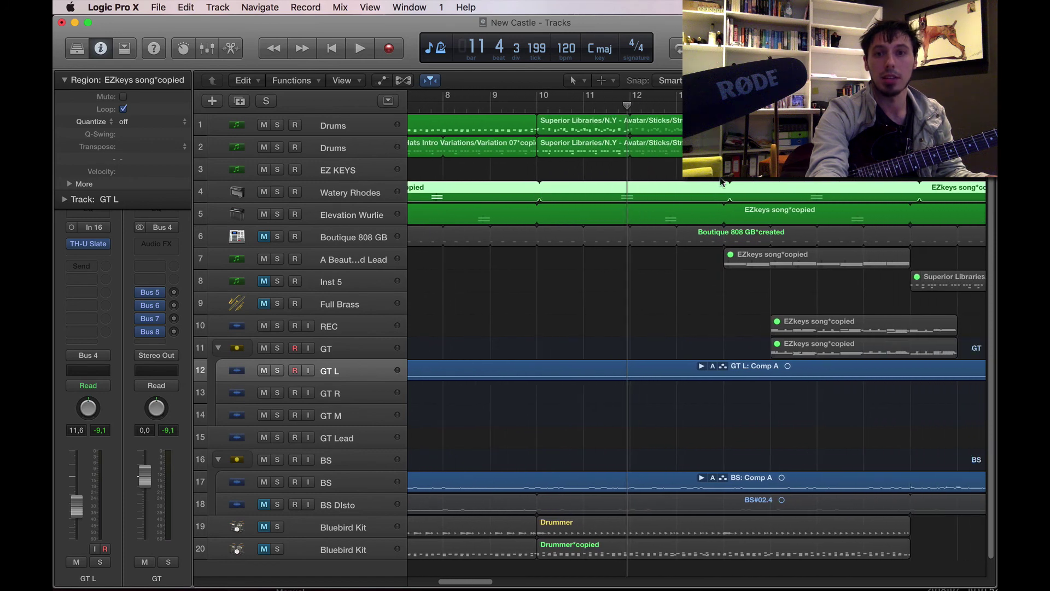
scroll(721, 182, "right", 5)
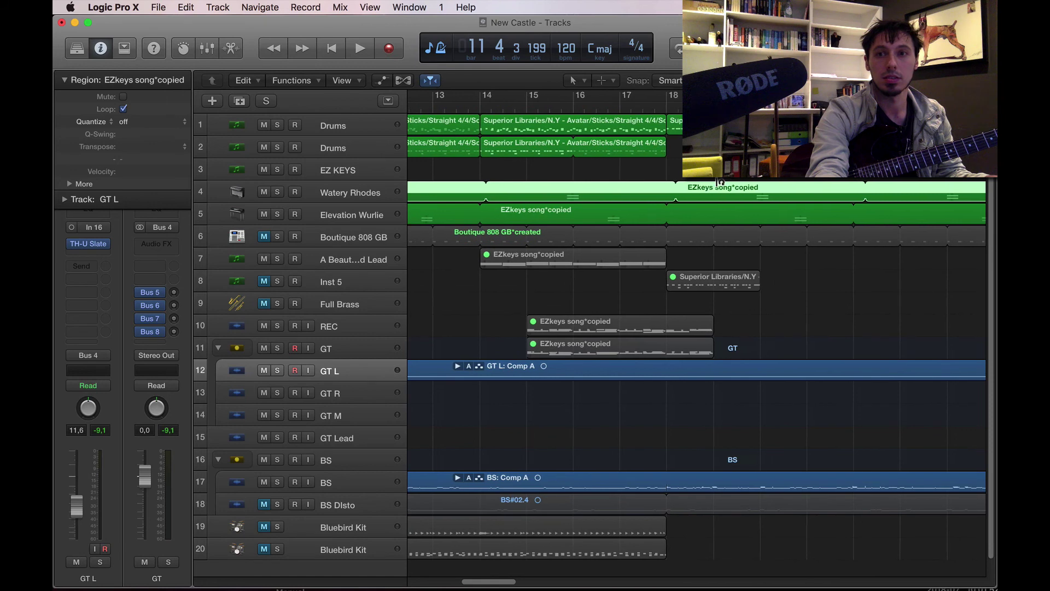
scroll(719, 182, "right", 4)
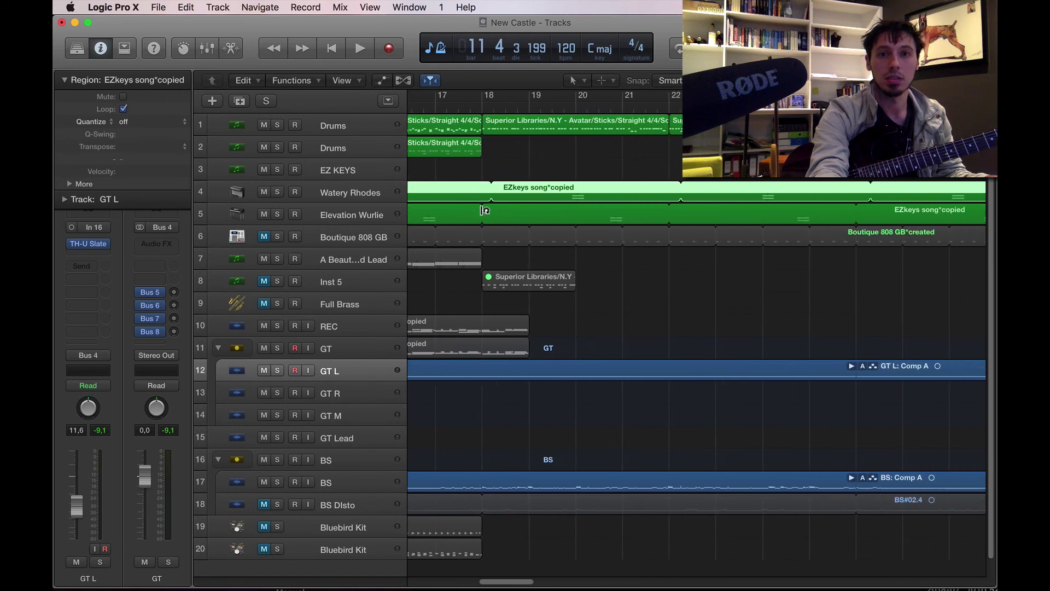
left_click(482, 210)
Step: Turn off the Watery Rhodes loop and make the region four bars long
scroll(482, 204, "left", 4)
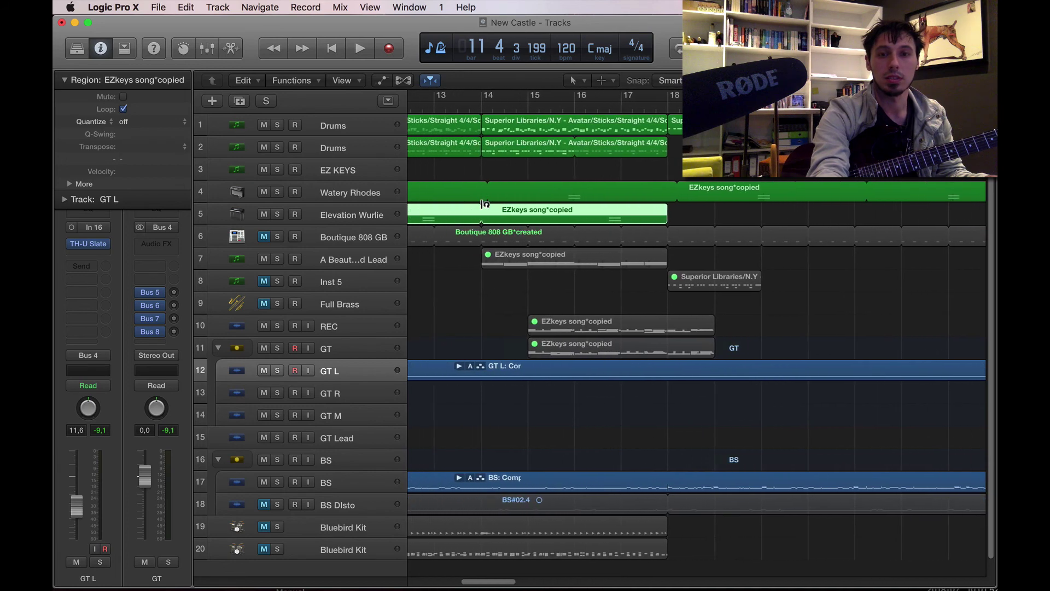
scroll(482, 206, "left", 9)
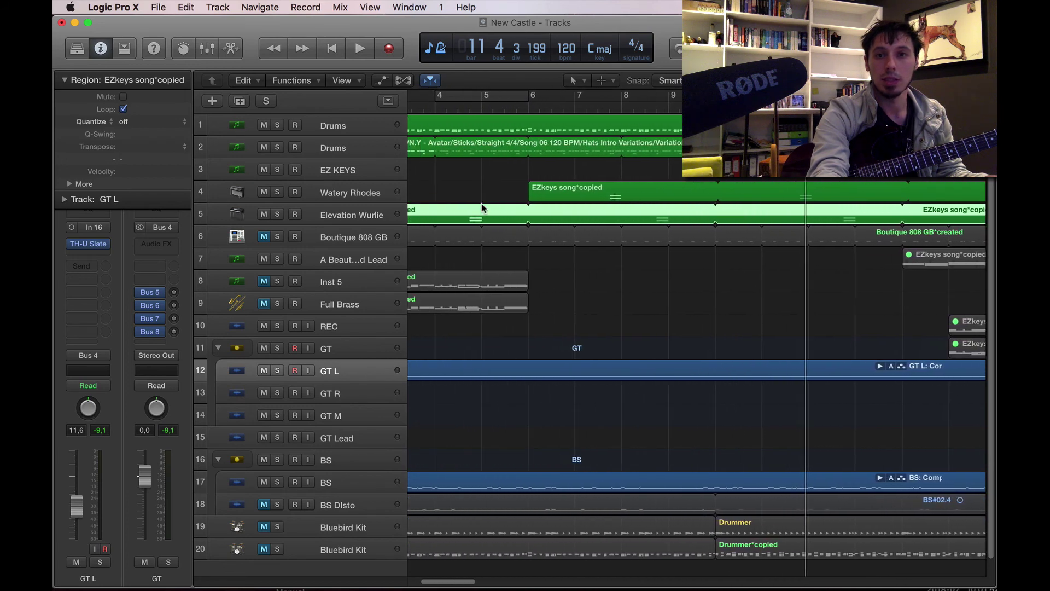
left_click(672, 197)
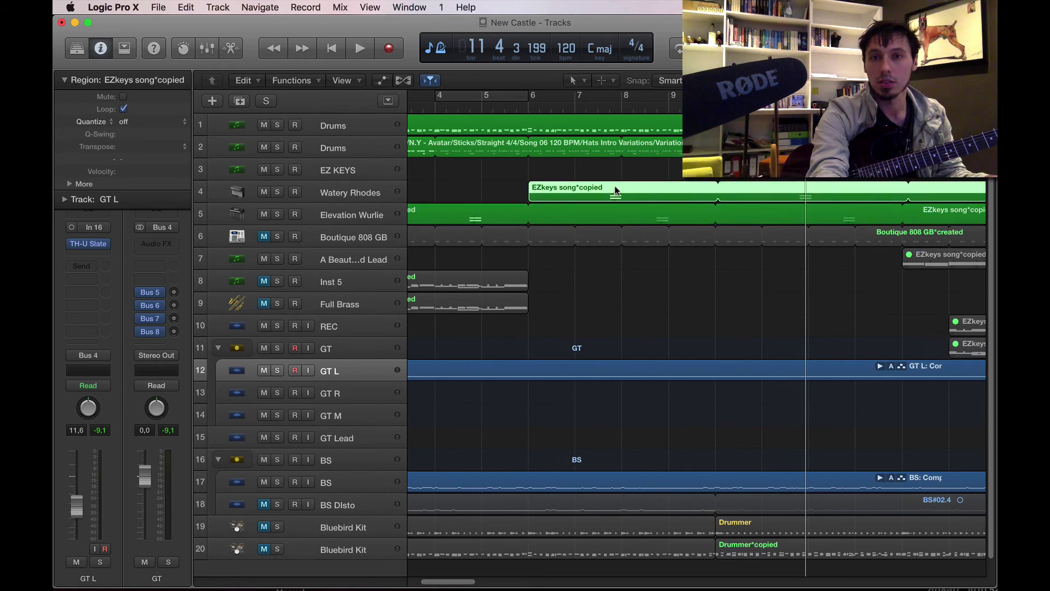
scroll(717, 188, "right", 2)
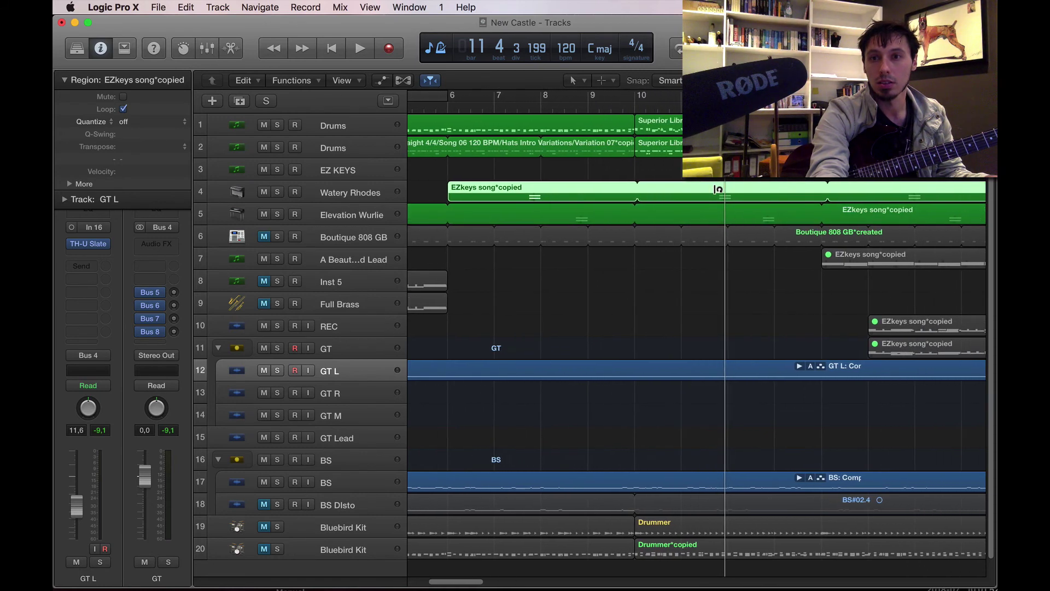
key("l")
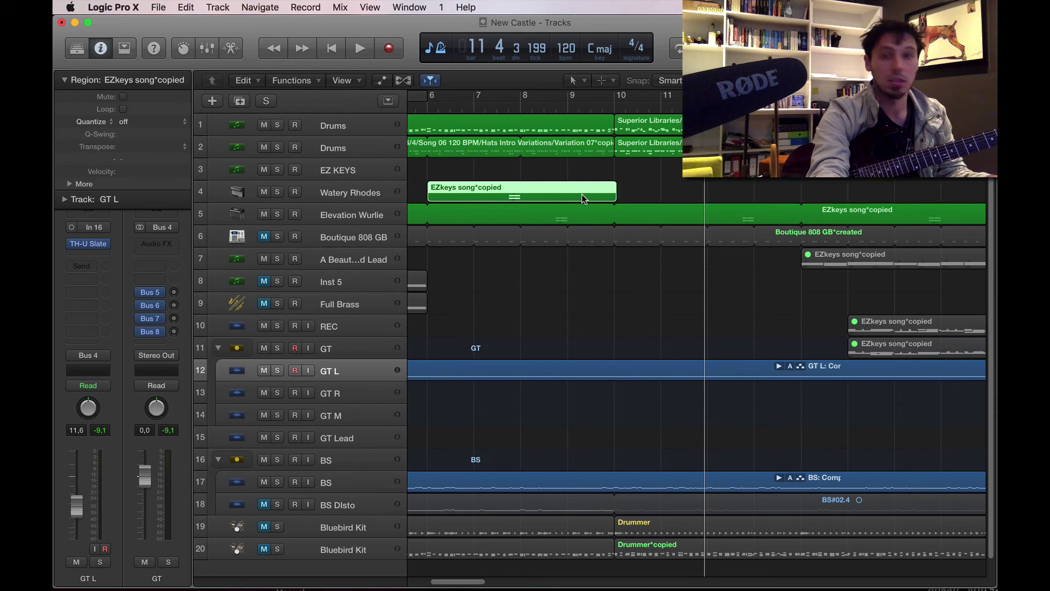
left_click_drag(616, 195, 608, 197)
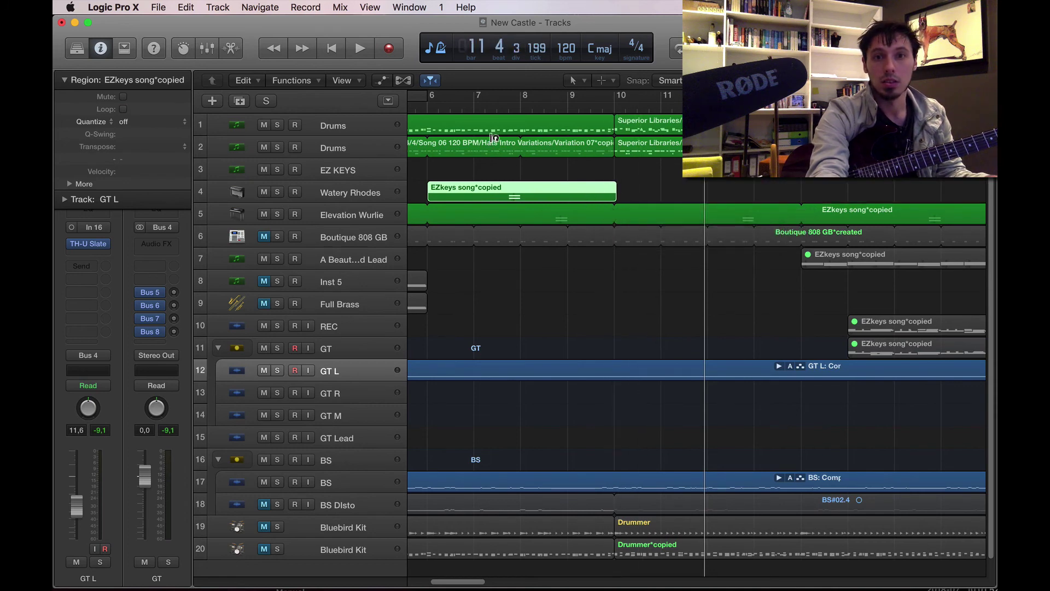
Step: Trim the Watery Rhodes region to end exactly at bar 10, loop it, and end it with Wurlie's loop
left_click(508, 106)
key("super+Right")
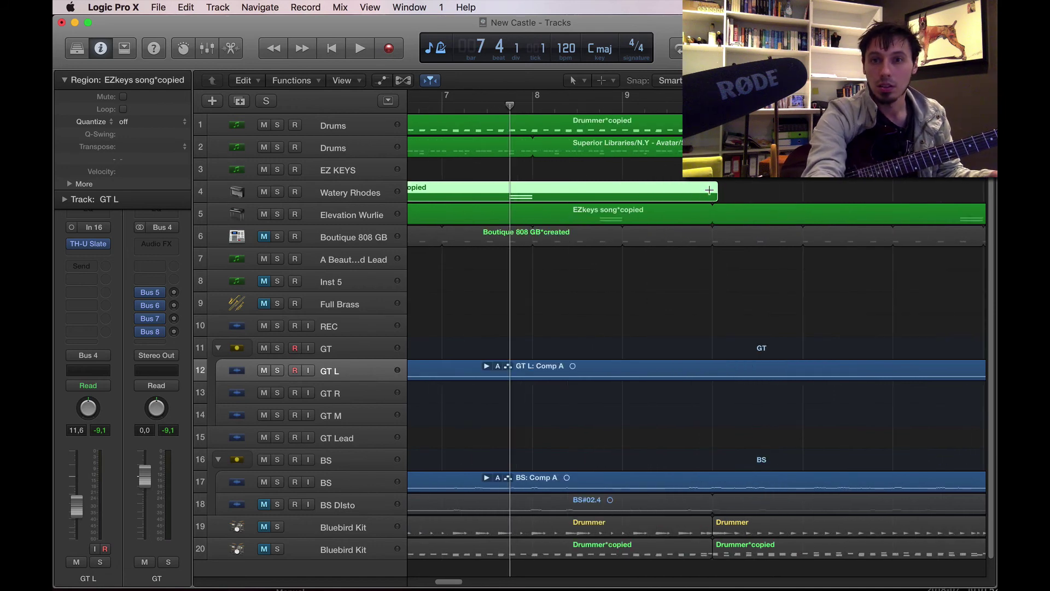
left_click_drag(709, 190, 704, 191)
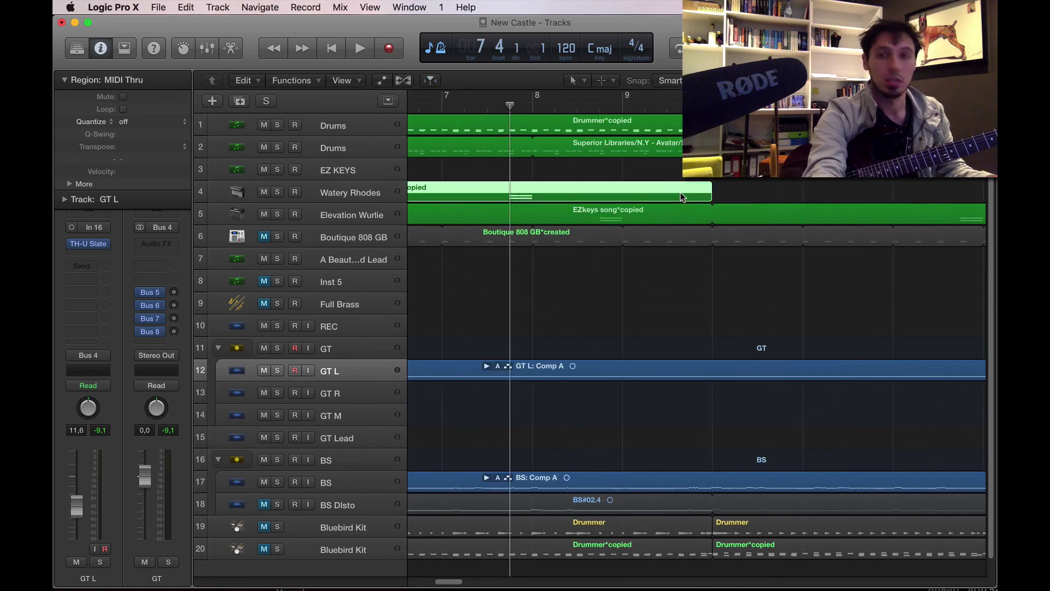
key("l")
key("super+Left")
key("super+Left")
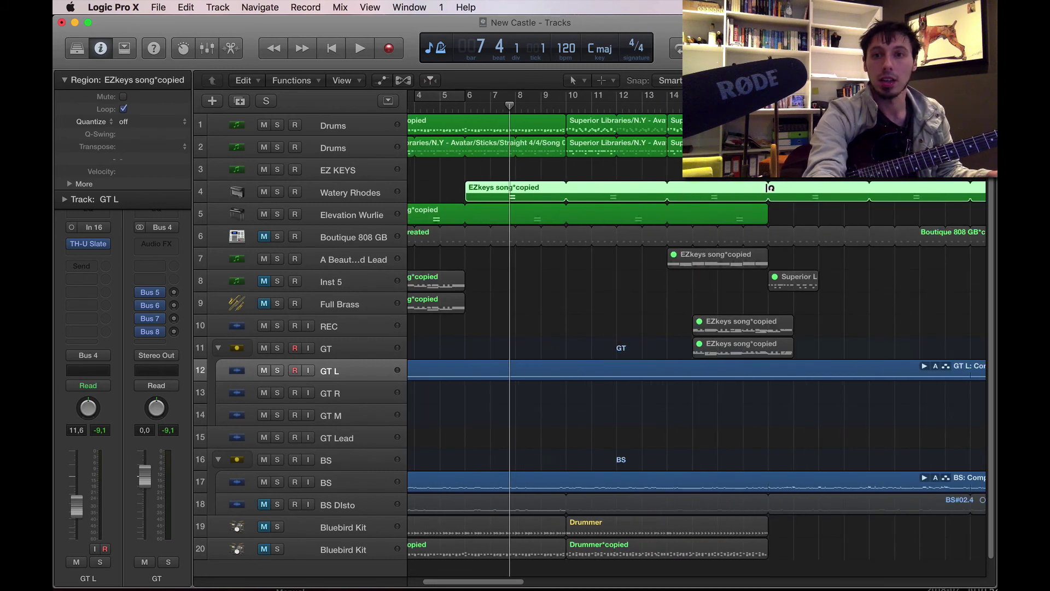
left_click_drag(770, 187, 965, 193)
scroll(965, 193, "left", 2)
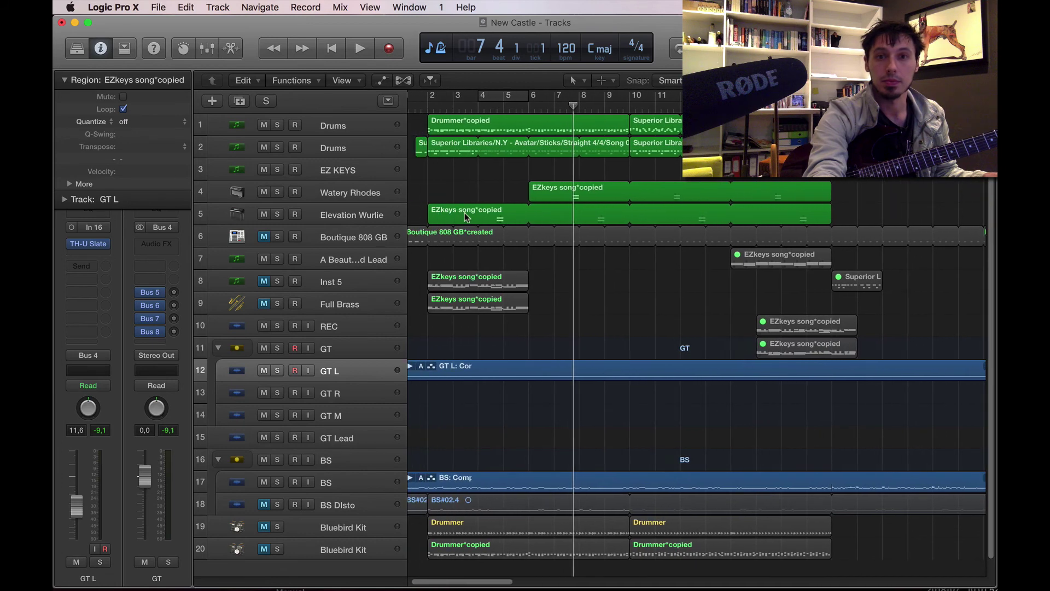
Step: Copy the keys regions to bar 26 and end the Elevation Wurlie copy's loop at bar 34
left_click_drag(465, 212, 881, 190)
scroll(904, 219, "right", 10)
left_click(881, 207)
scroll(891, 193, "left", 6)
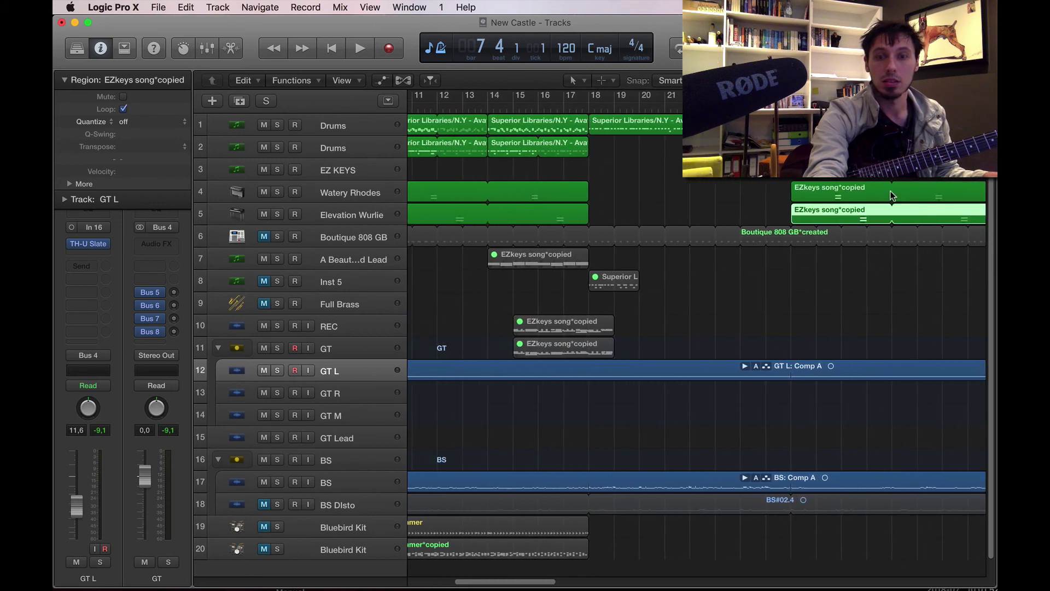
scroll(892, 195, "left", 12)
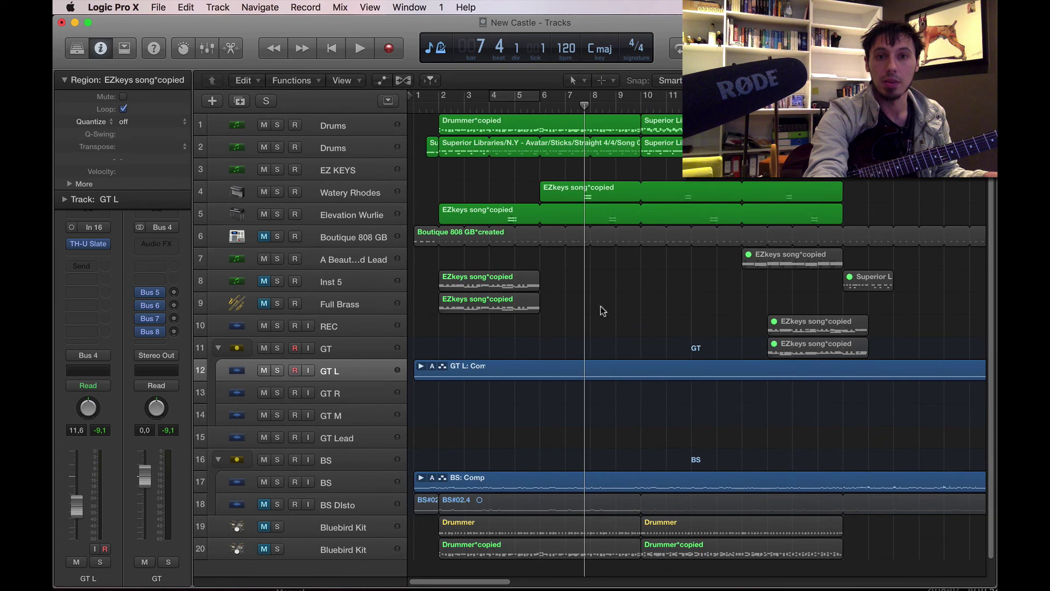
Step: Unmute Inst 5 and Full Brass, loop both EZkeys regions, and end the Full Brass loop at bar 18
left_click_drag(264, 284, 265, 304)
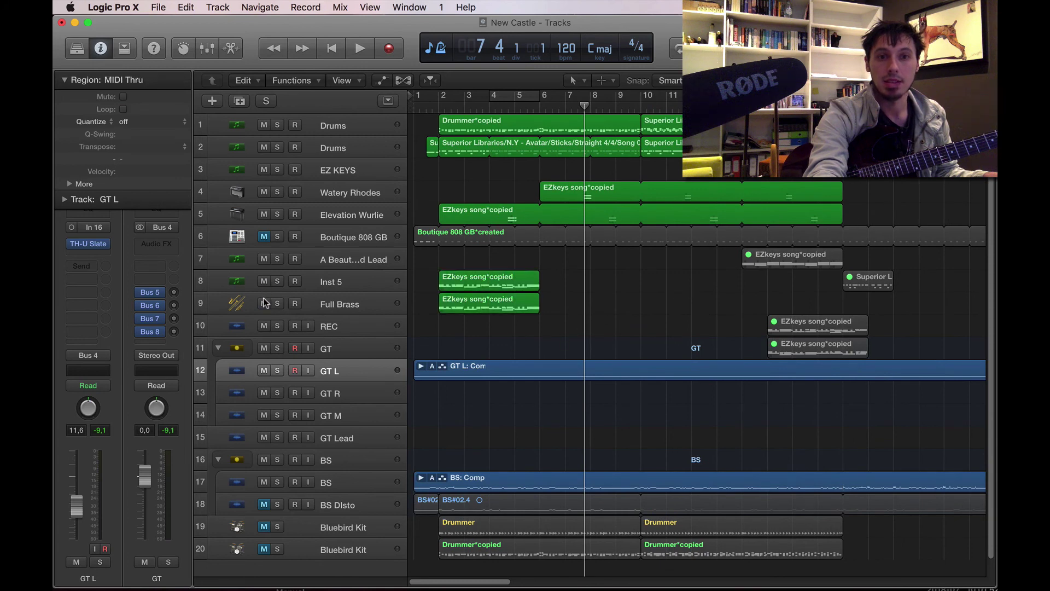
left_click_drag(585, 309, 704, 279)
key("l")
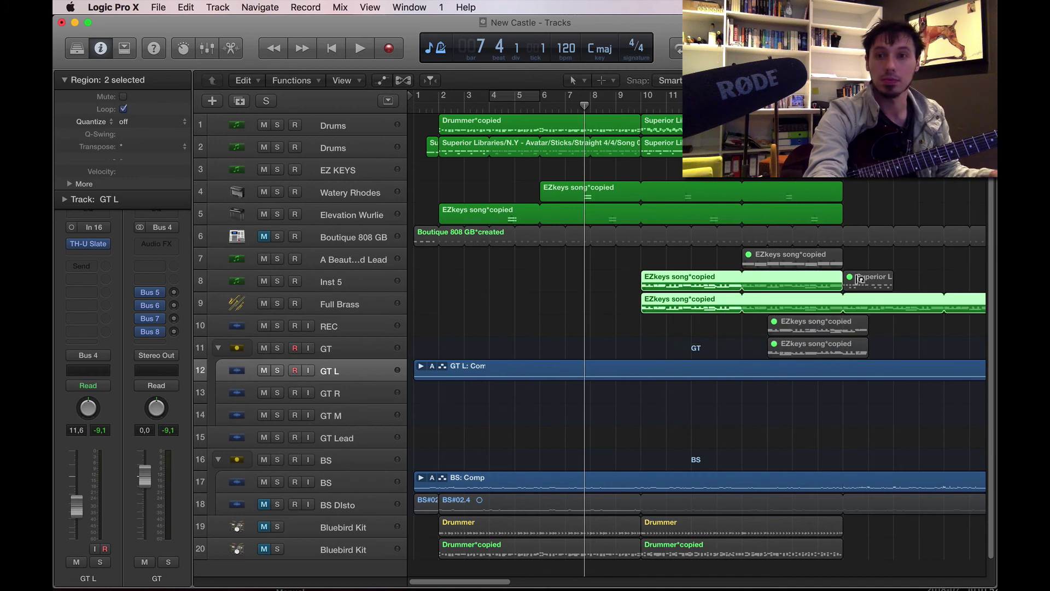
left_click_drag(835, 309, 853, 284)
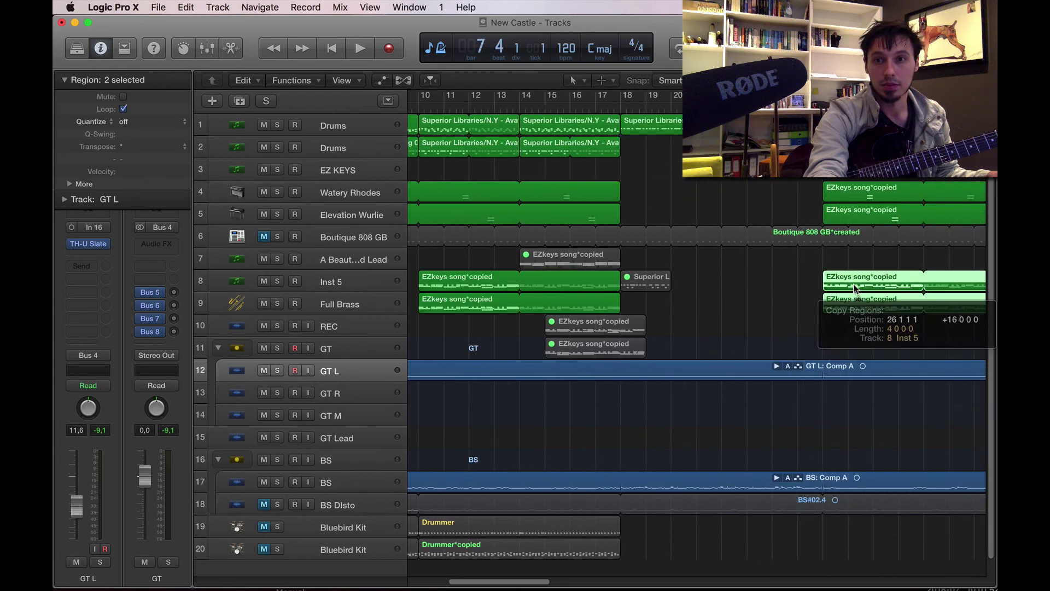
scroll(856, 287, "right", 5)
scroll(856, 288, "right", 1)
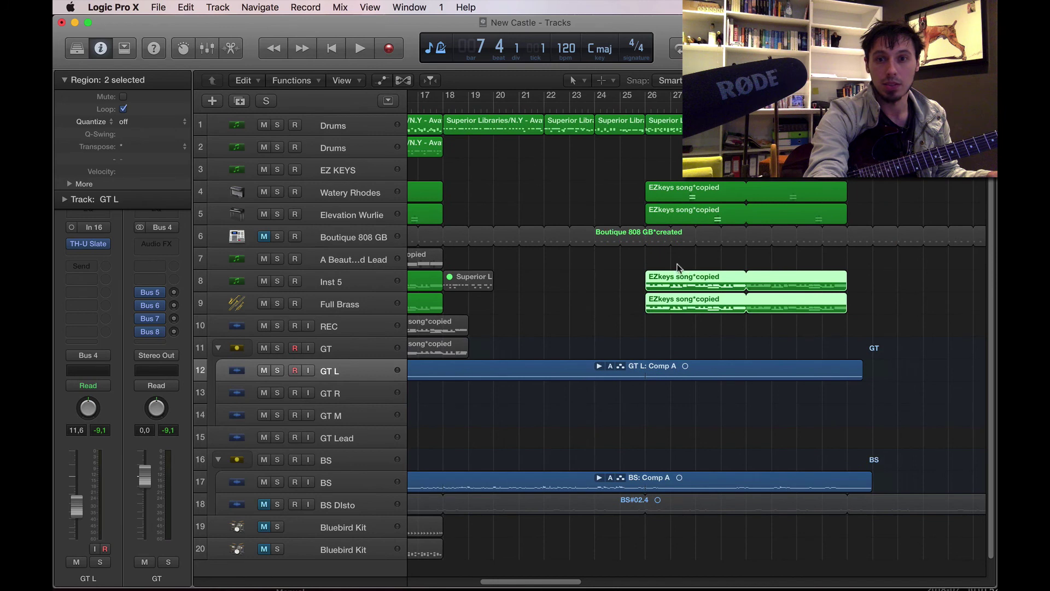
scroll(616, 301, "left", 8)
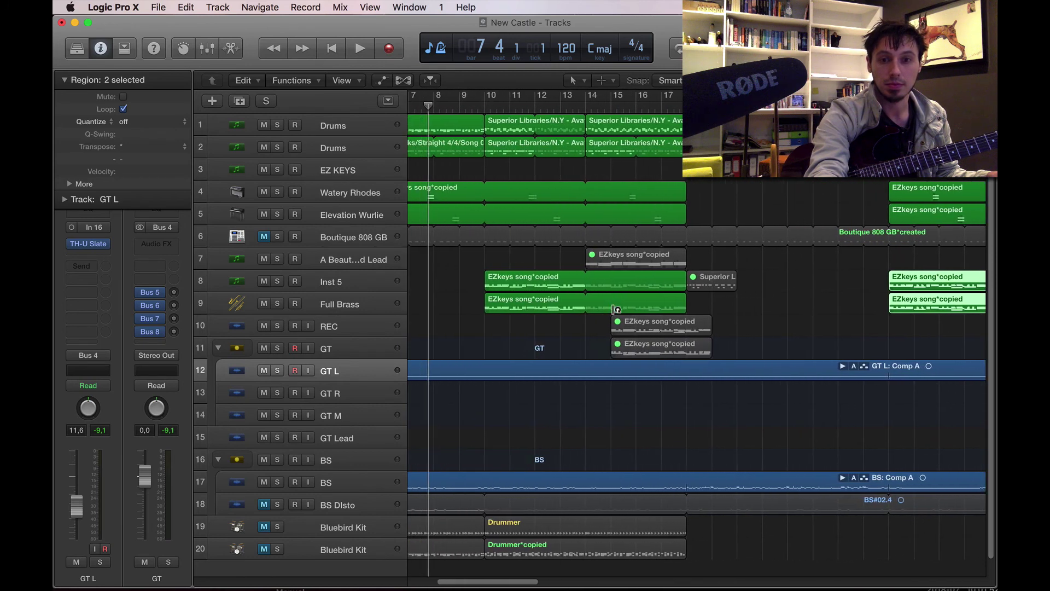
Step: Unmute the first Bluebird Kit track and mute its short region before Drummer
left_click(263, 527)
left_click(429, 530)
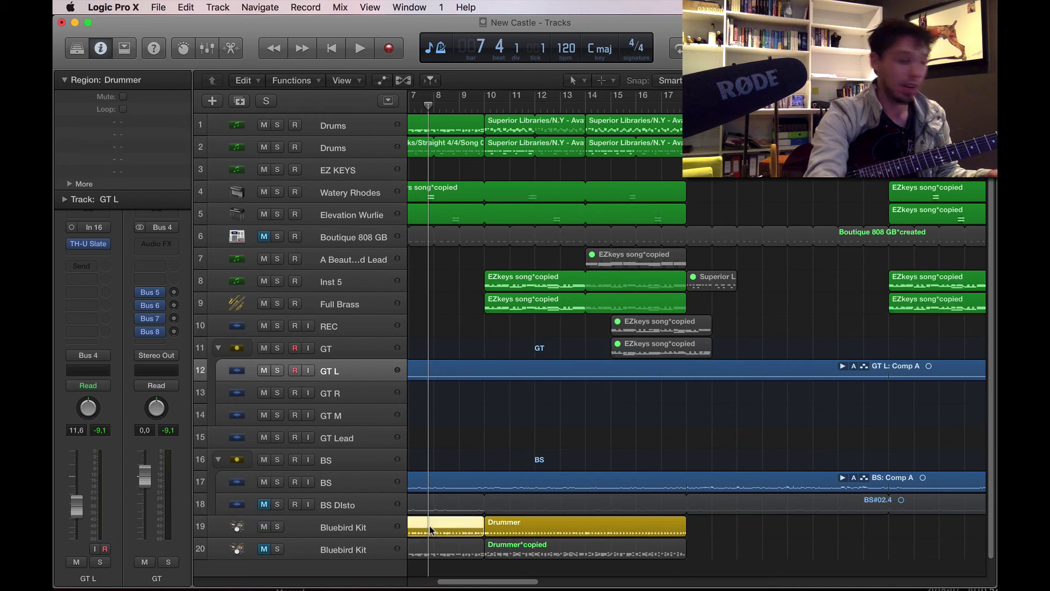
key("ctrl+m")
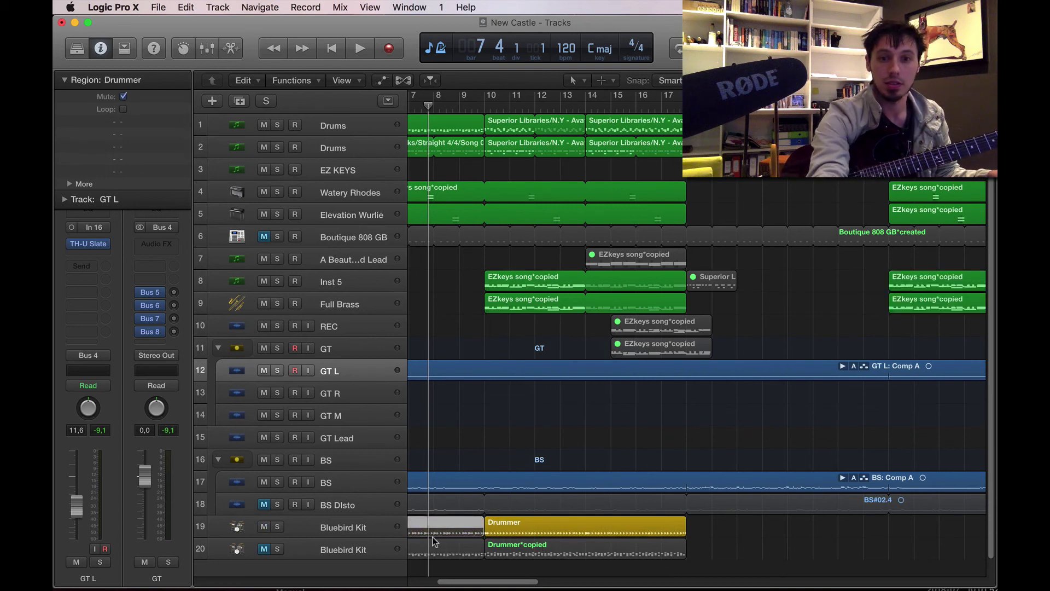
Step: Mute track 19, unmute track 20, mute its short region before Drummer*copied, and open Drummer*copied's notes
left_click(263, 527)
left_click(263, 548)
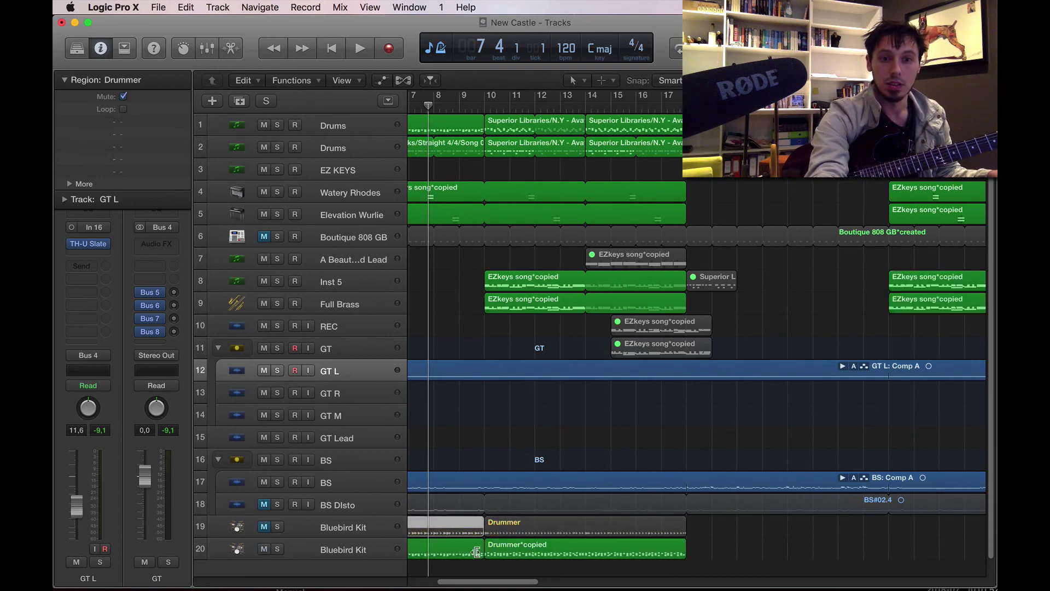
left_click(459, 549)
key("ctrl+m")
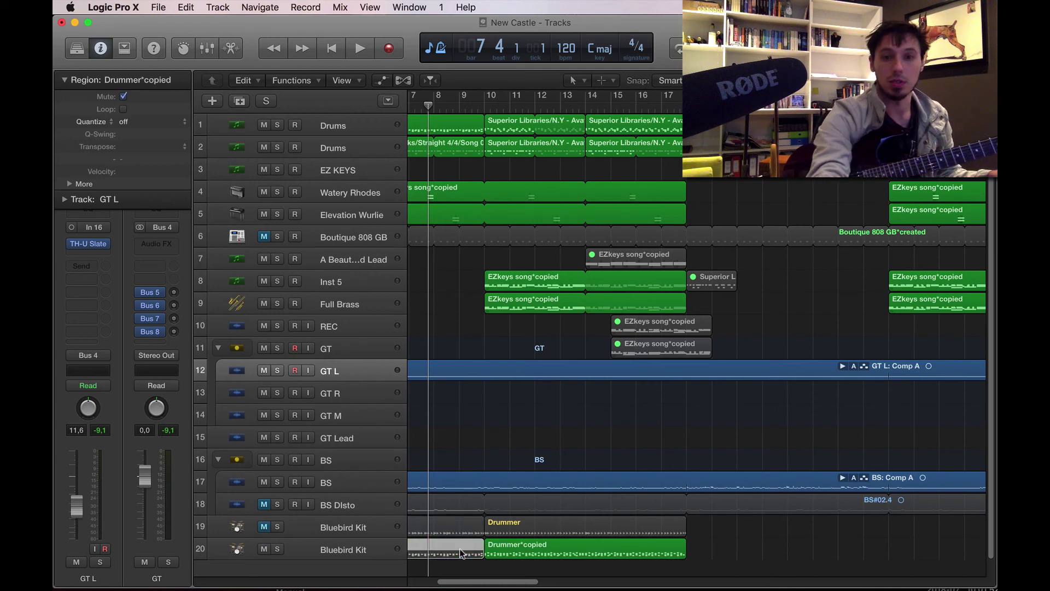
double_click(513, 556)
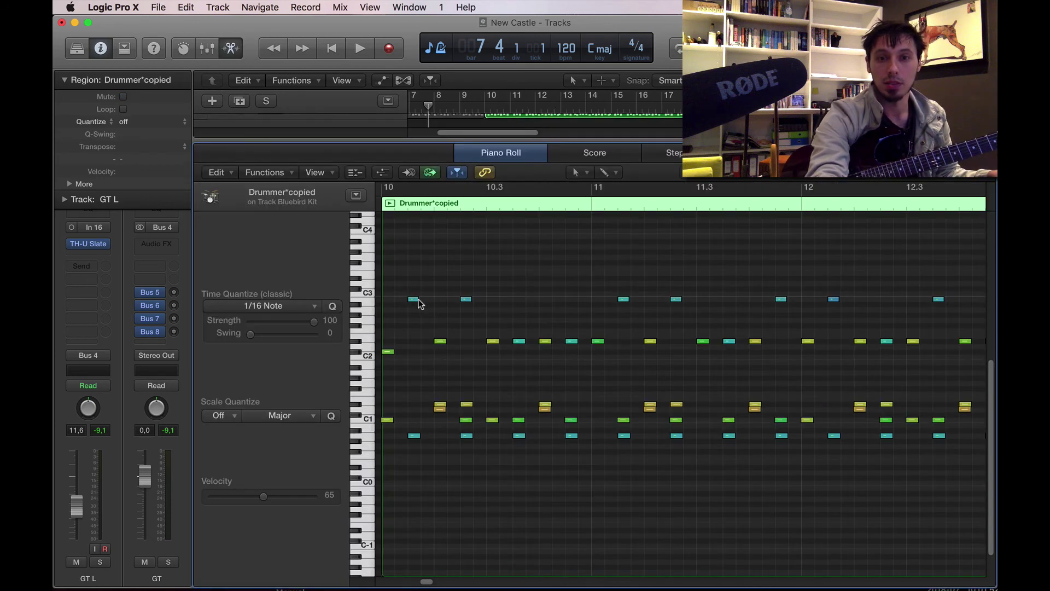
Step: Mute every Drummer*copied note, then unmute only the row of hits just above C1
left_click(418, 302)
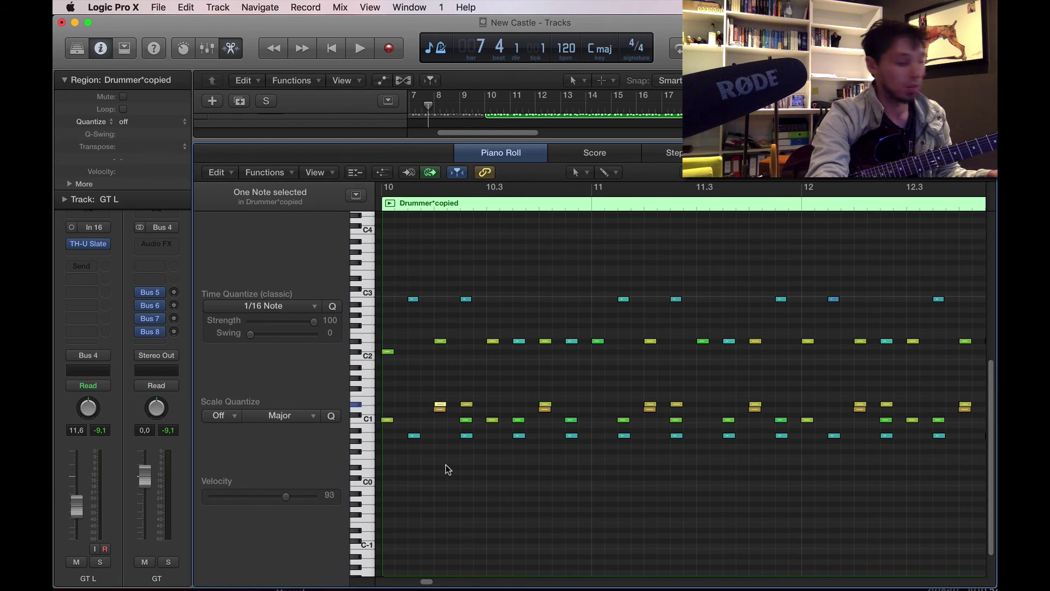
left_click(363, 406)
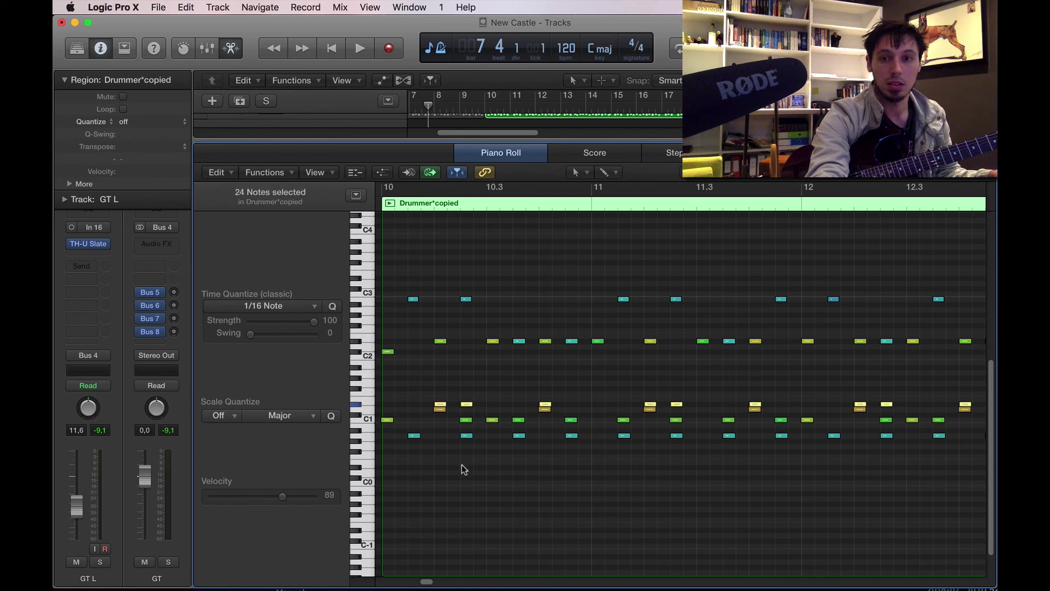
key("super+Left")
key("super+Left")
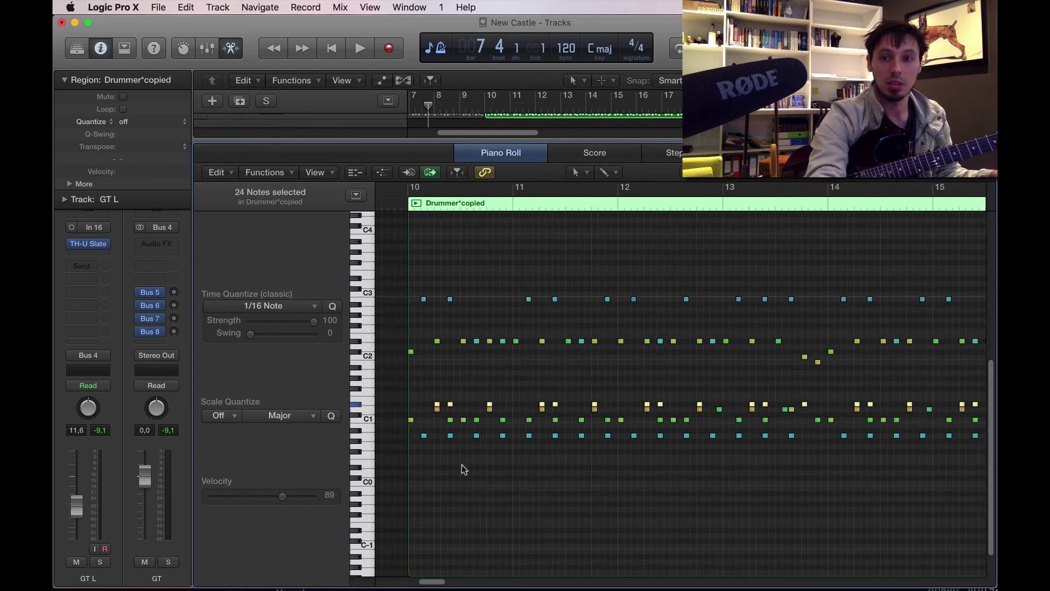
key("super+a")
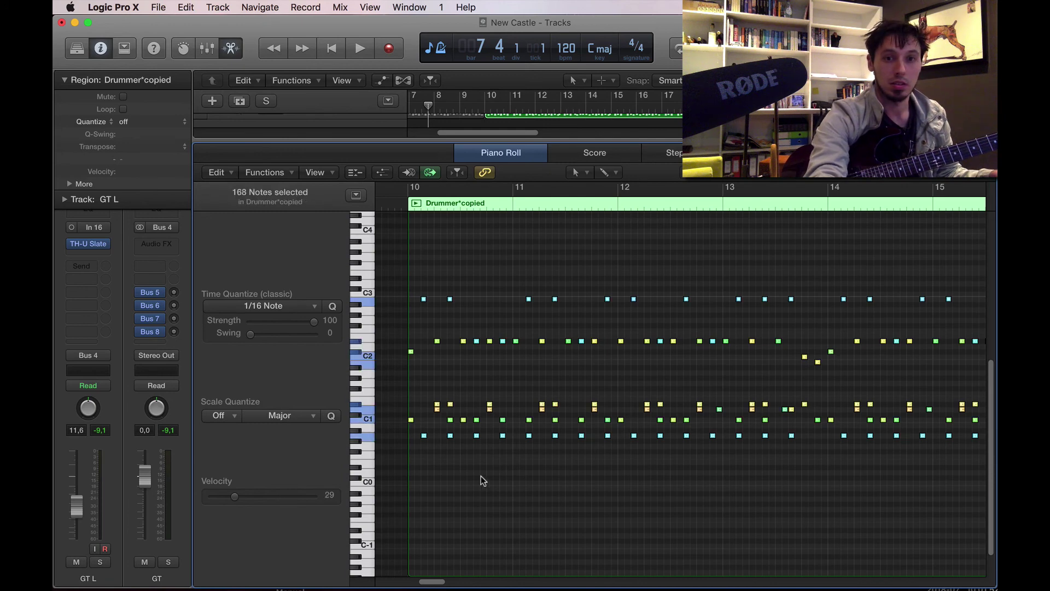
key("ctrl+m")
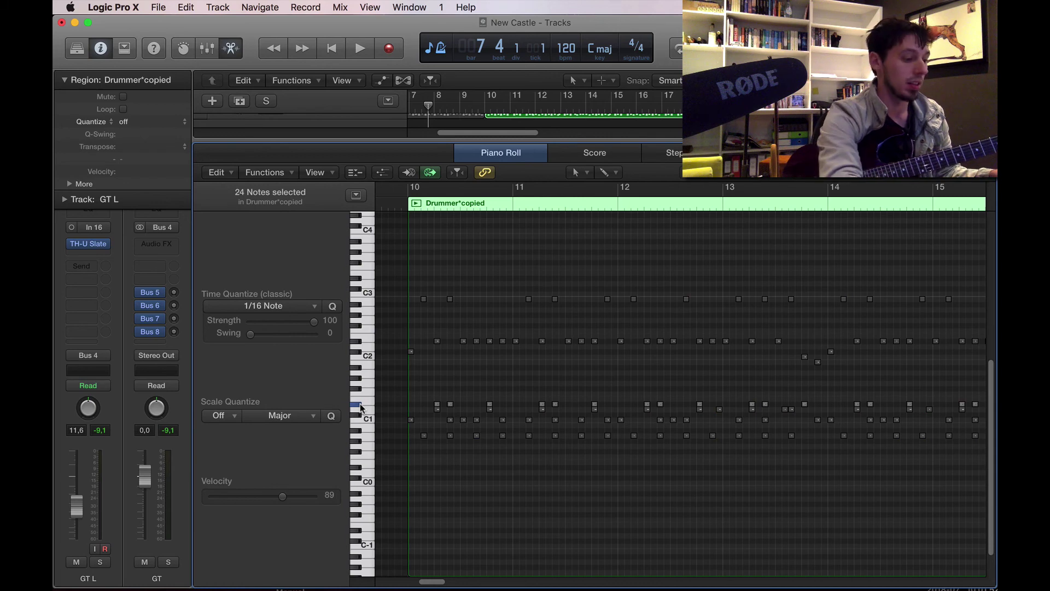
key("ctrl+m")
left_click(350, 412)
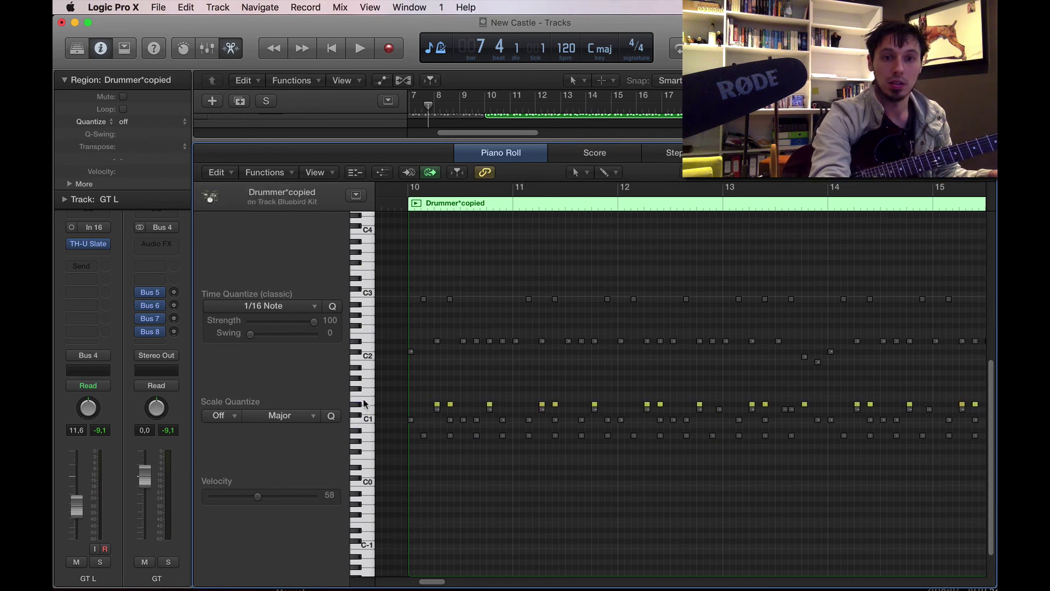
Step: Drag the Drummer*copied region so it starts at bar 18
key("x")
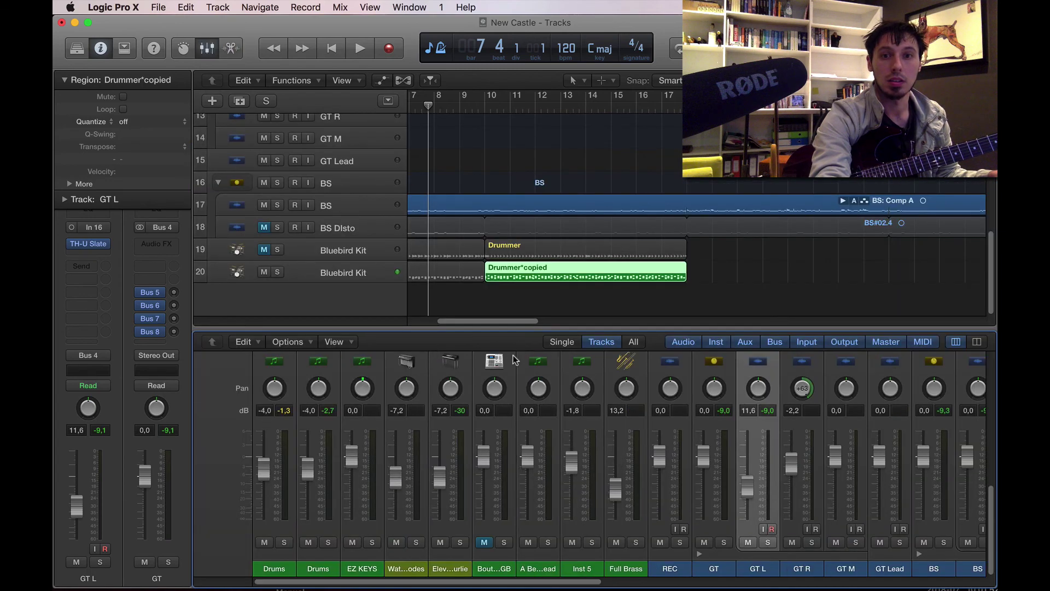
key("x")
left_click(575, 553)
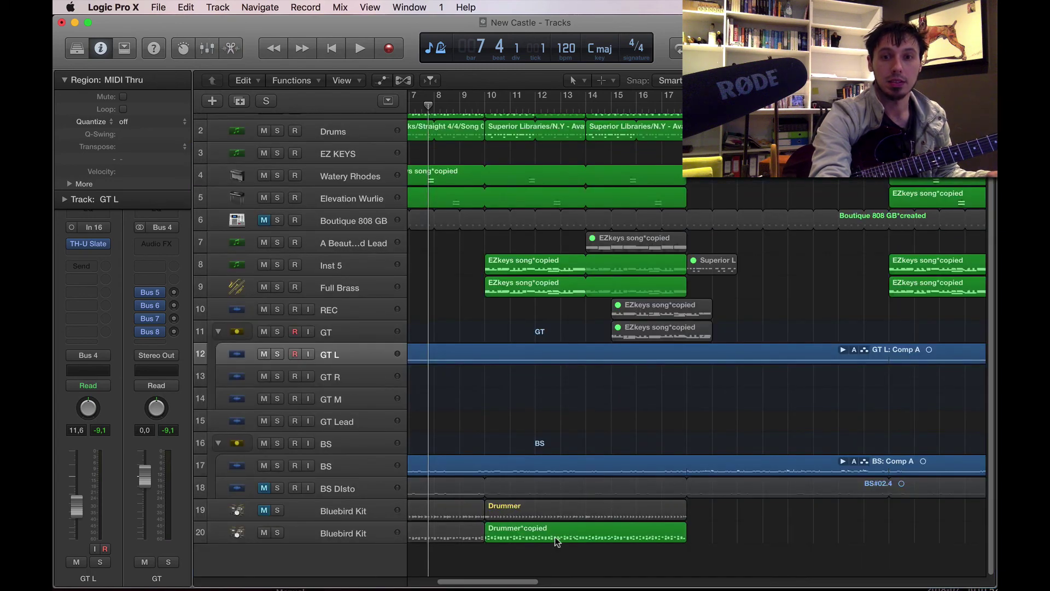
left_click_drag(555, 536, 748, 527)
scroll(748, 527, "right", 8)
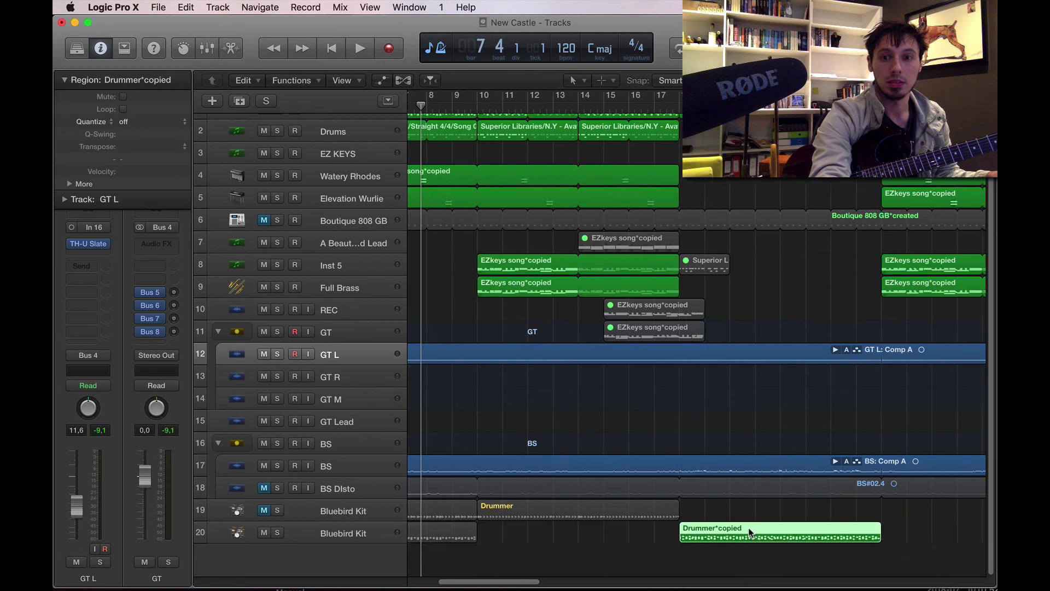
Step: Loop Drummer*copied through bar 34 and return the playhead to the project start
key("l")
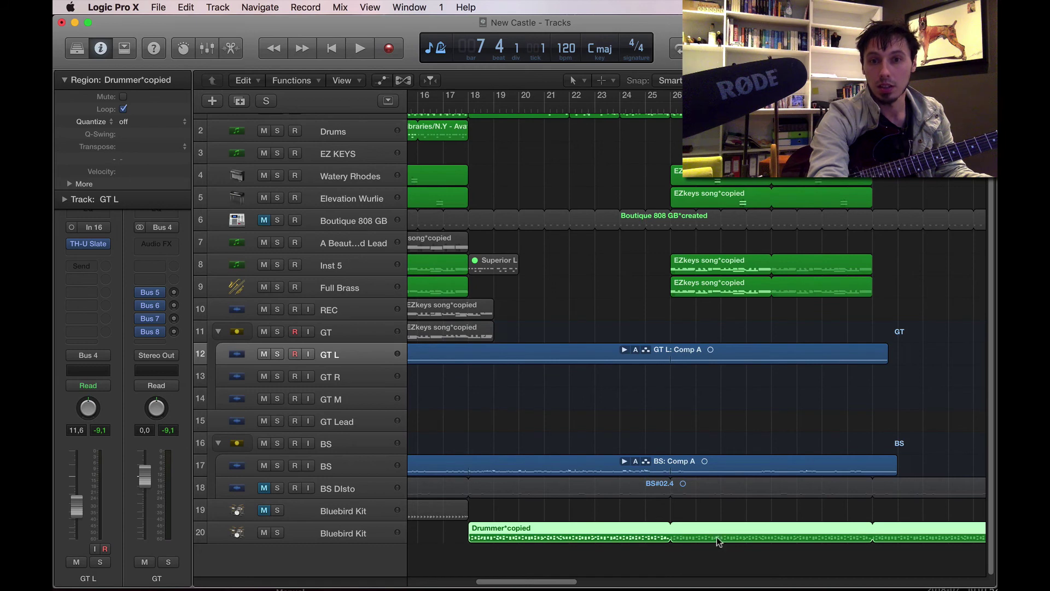
left_click(874, 528)
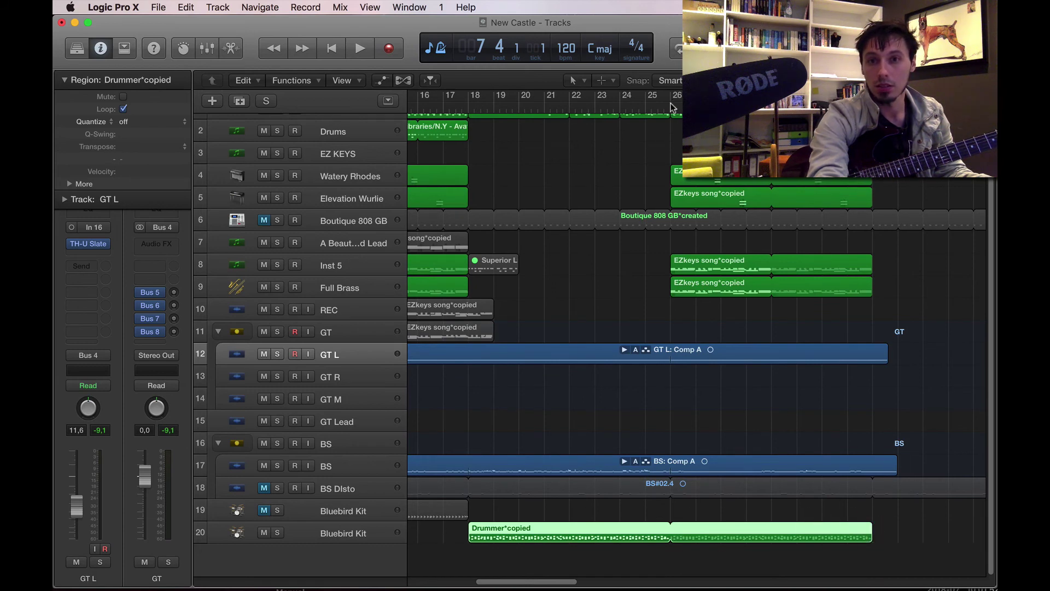
left_click(860, 105)
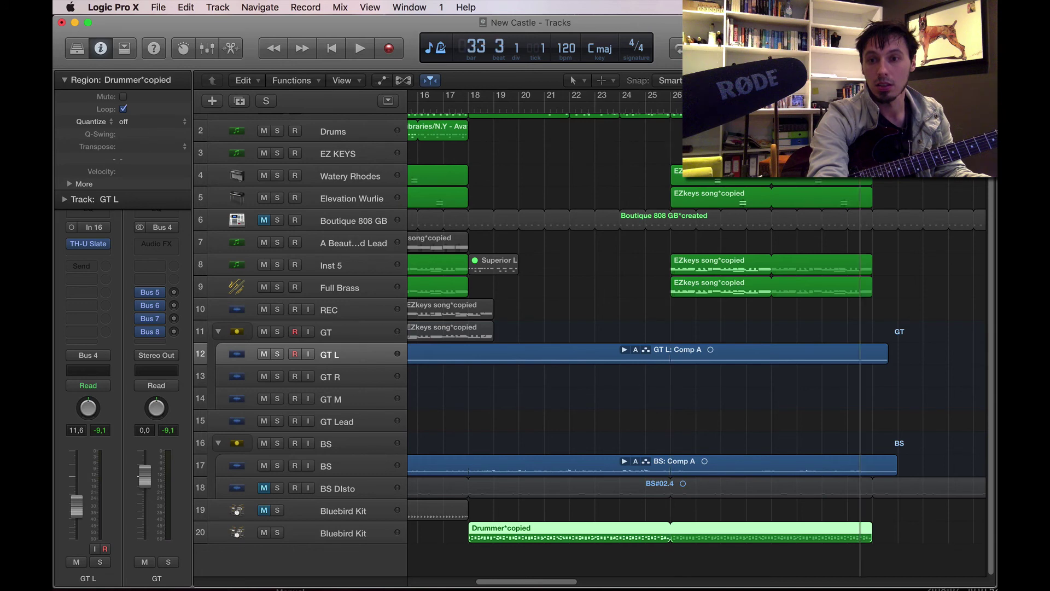
left_click(873, 105)
key("Return")
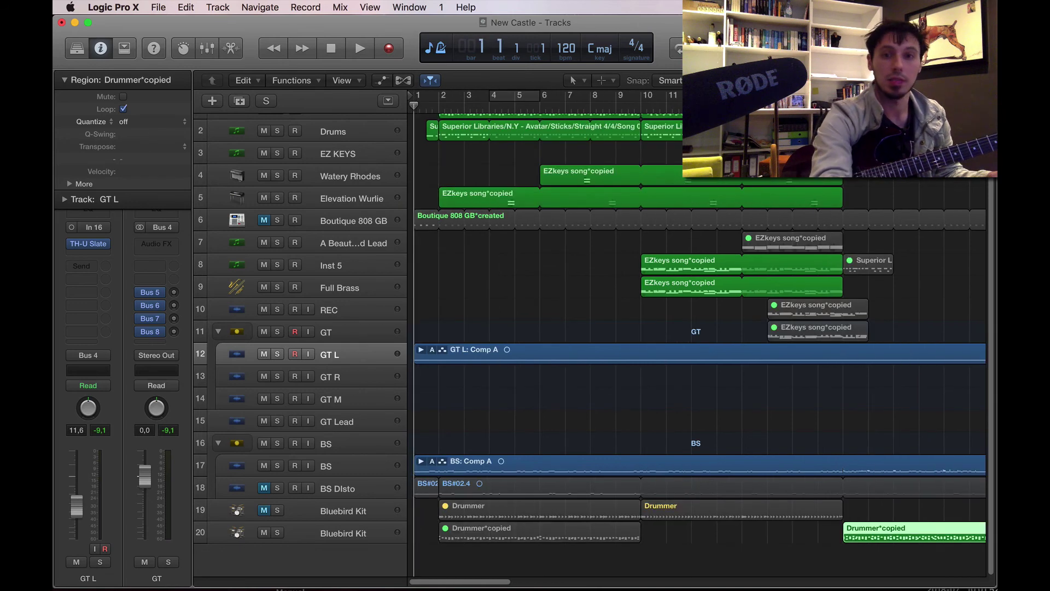
Step: With the song playing, add a GT L send to Bus 1 (drm verb) at -20
key("space")
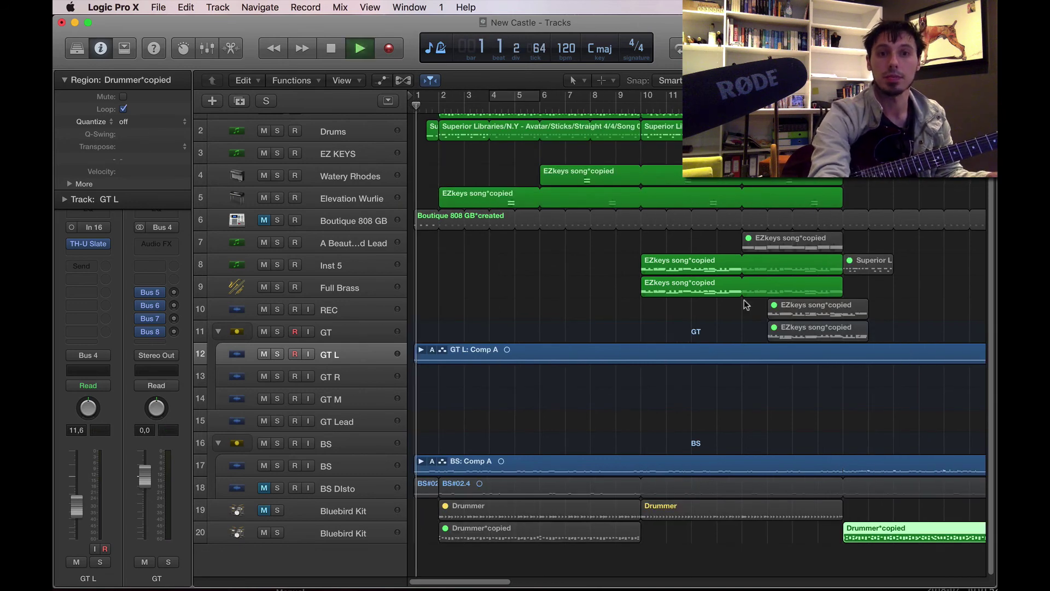
left_click(668, 447)
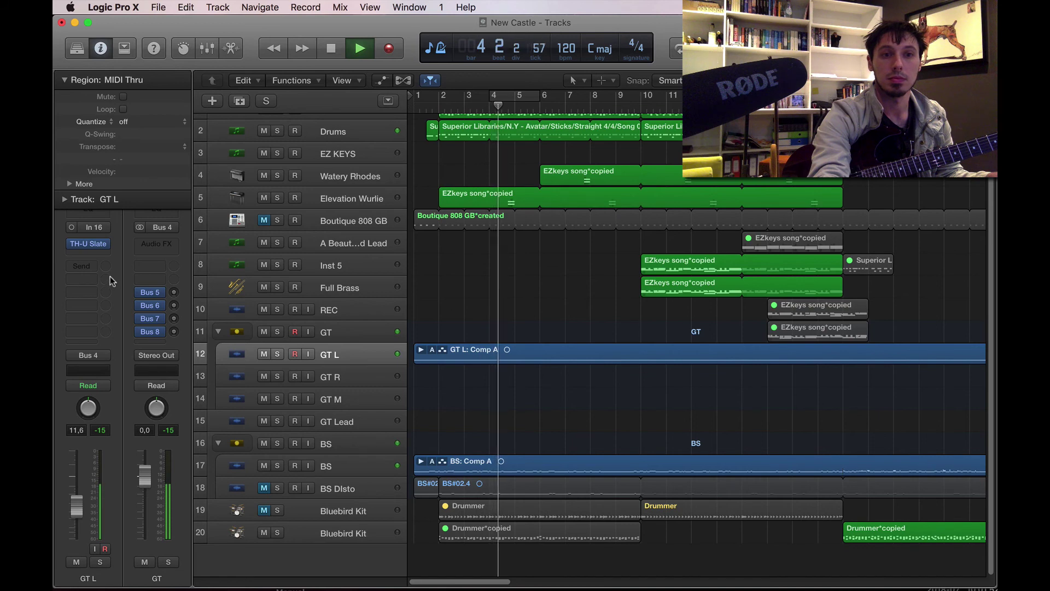
left_click(80, 267)
mouse_move(106, 322)
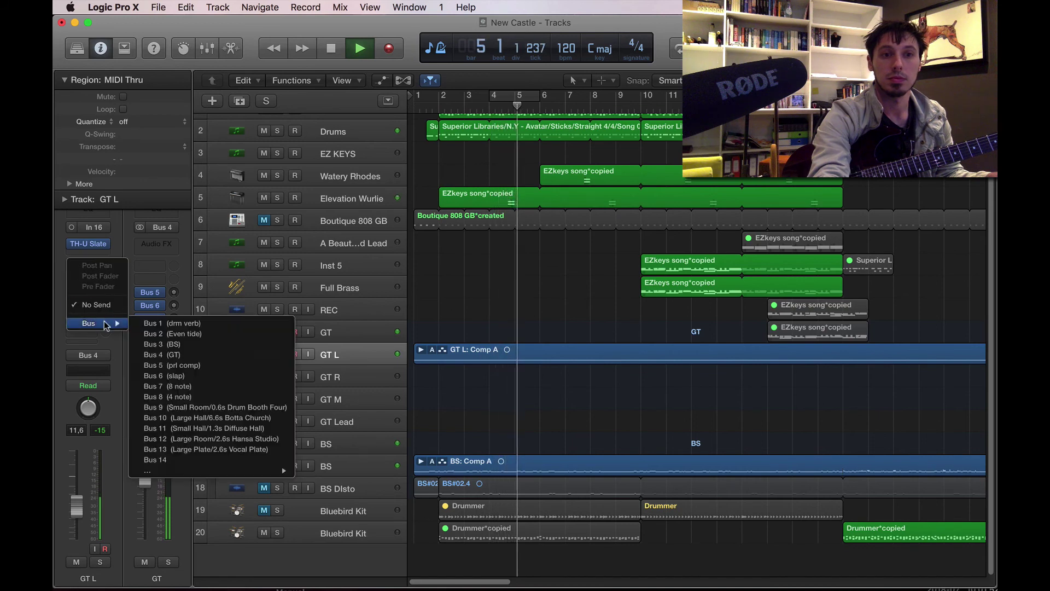
left_click(163, 322)
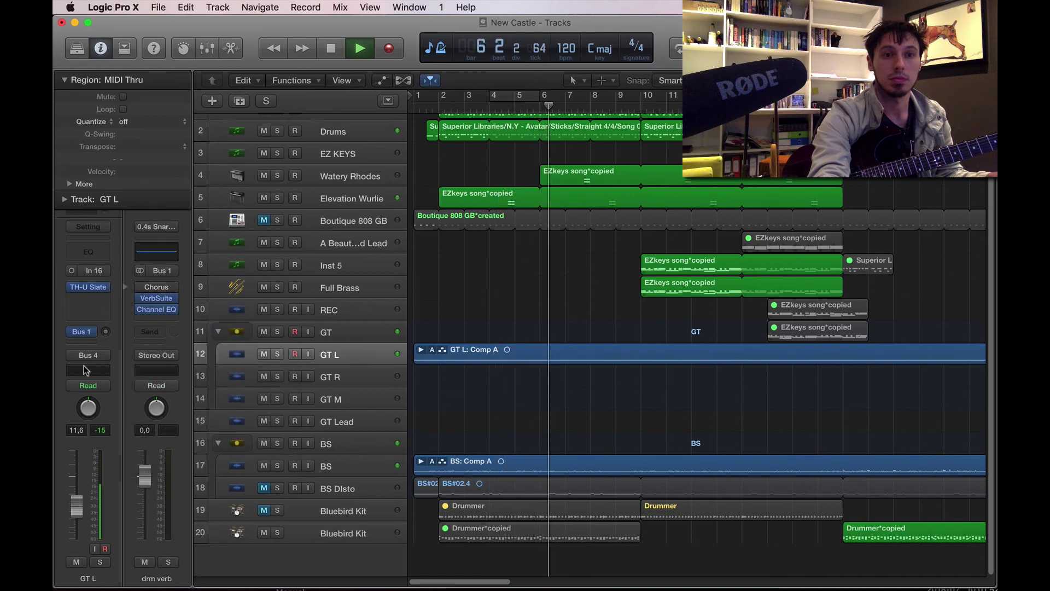
left_click_drag(106, 332, 107, 301)
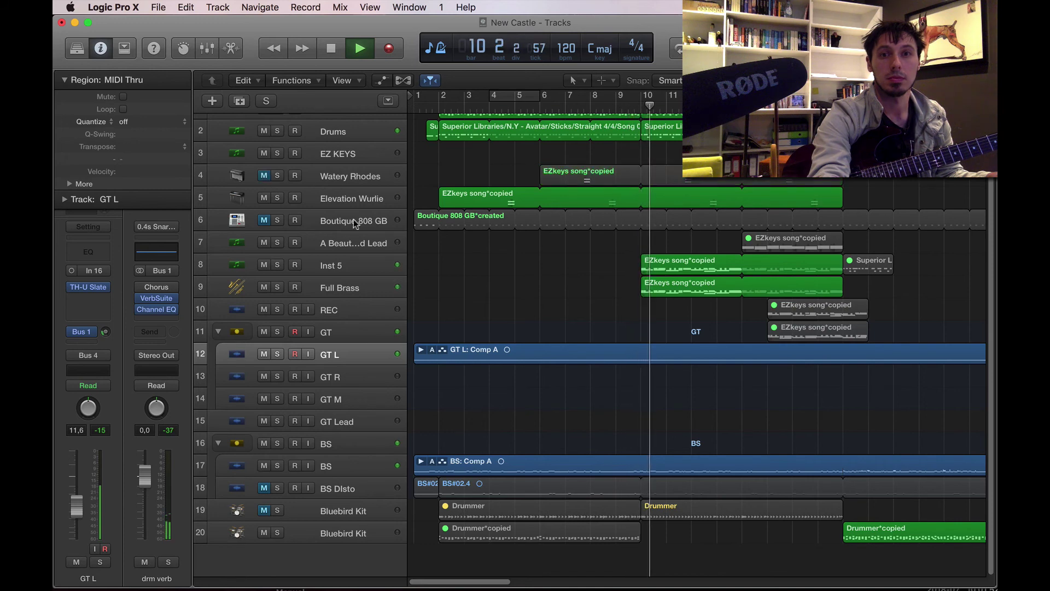
Step: Turn off looping on the Inst 5 and Full Brass EZkeys regions, copy them to bar 2, and mute the copies
left_click(375, 272)
left_click(375, 285)
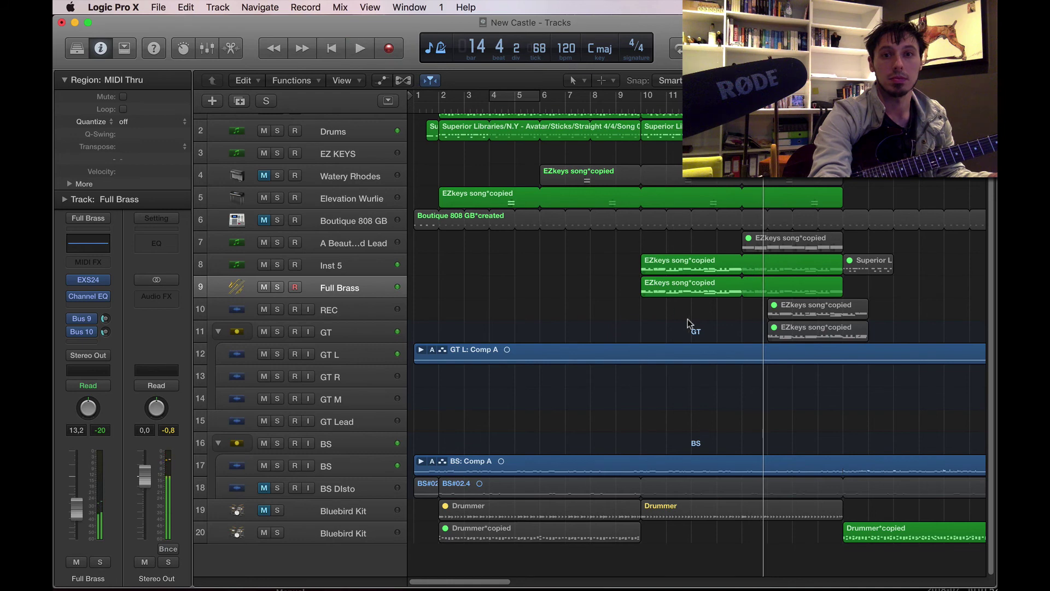
left_click_drag(674, 266, 674, 302)
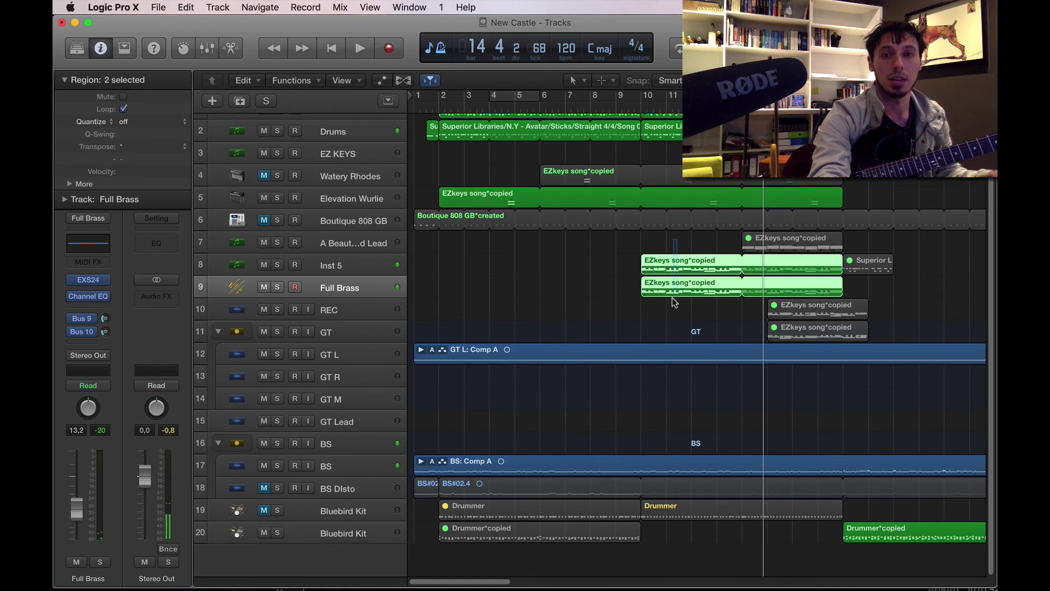
key("l")
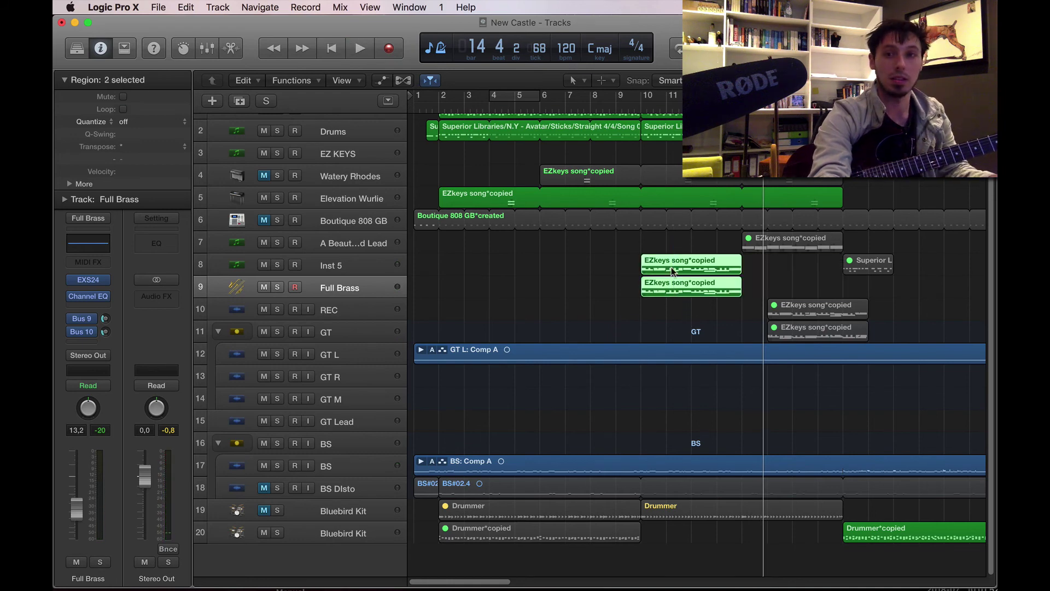
left_click_drag(689, 267, 488, 271)
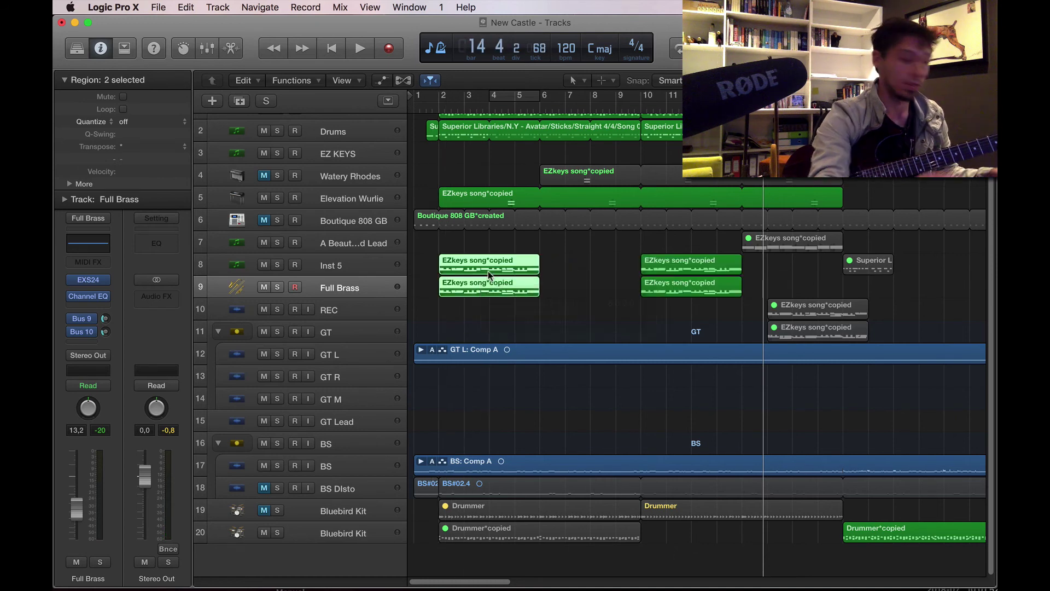
key("ctrl+m")
left_click(686, 289)
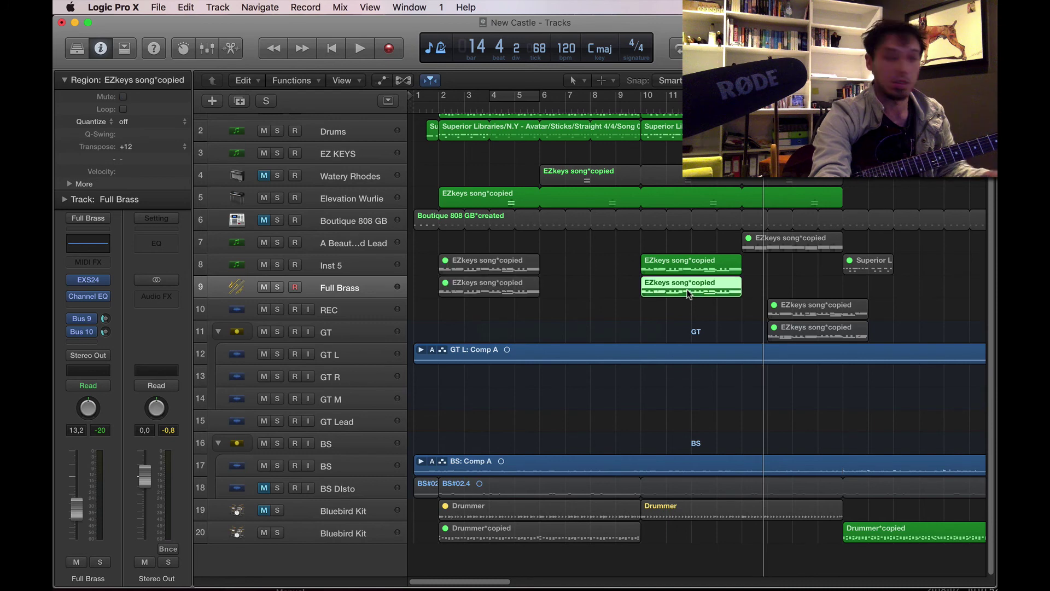
Step: Delete Full Brass's bar-10 EZkeys region, open track 8's EZkeys region, and audition it from bar 10
key("Delete")
double_click(685, 263)
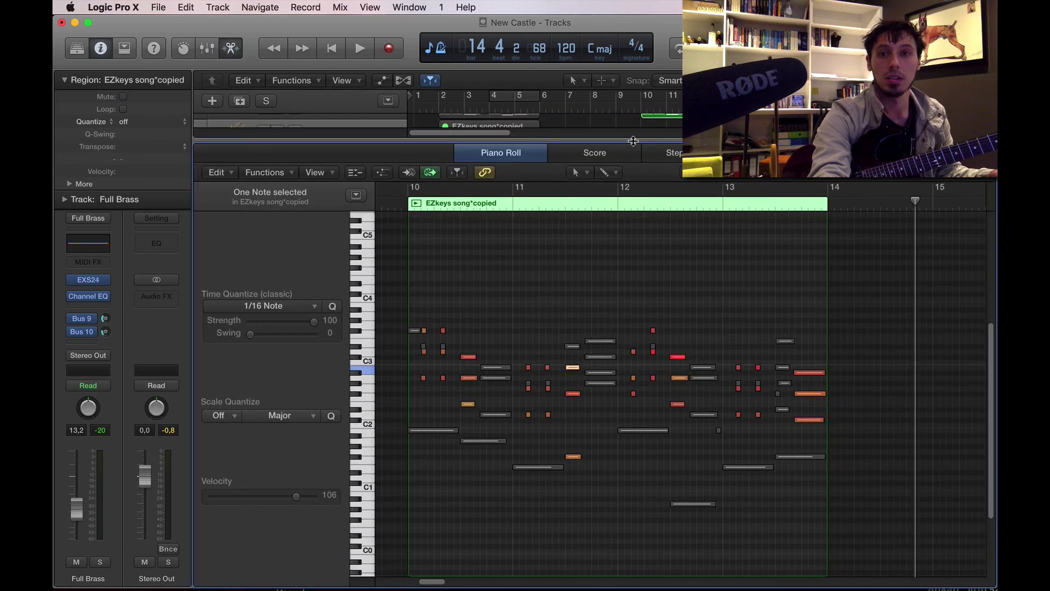
left_click(646, 109)
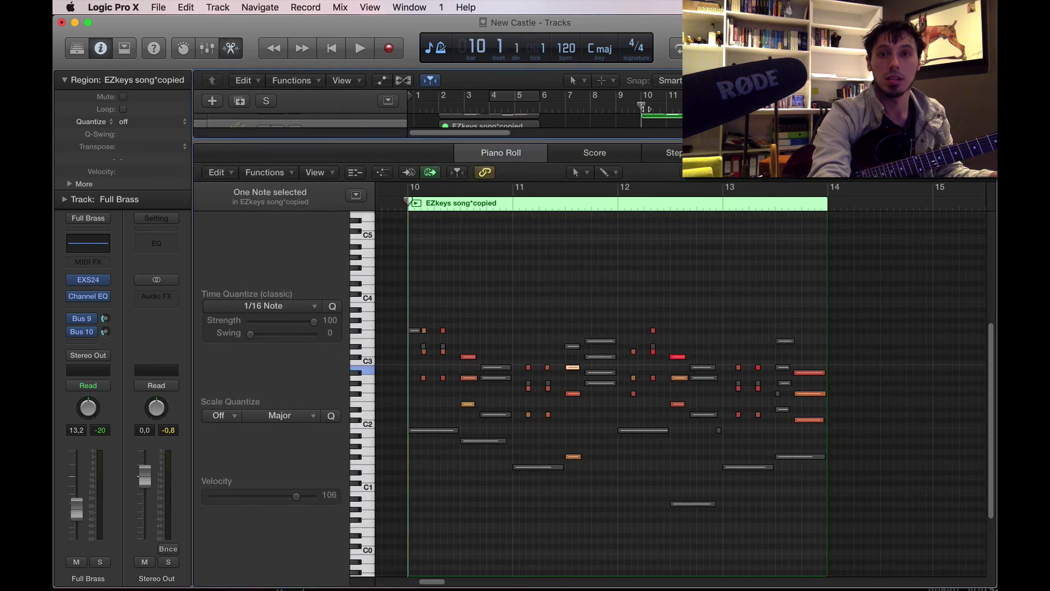
key("space")
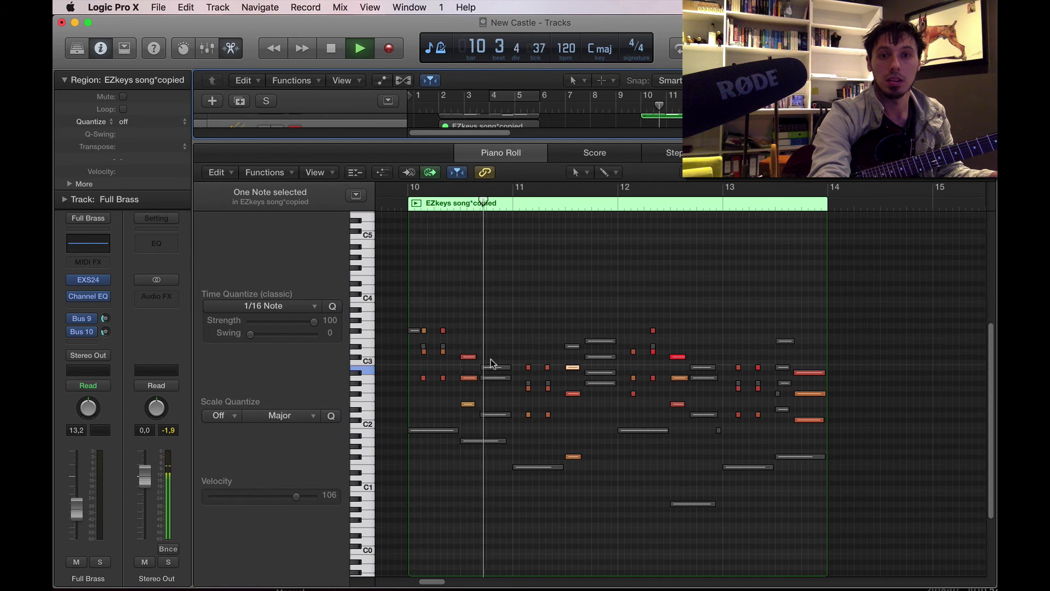
key("space")
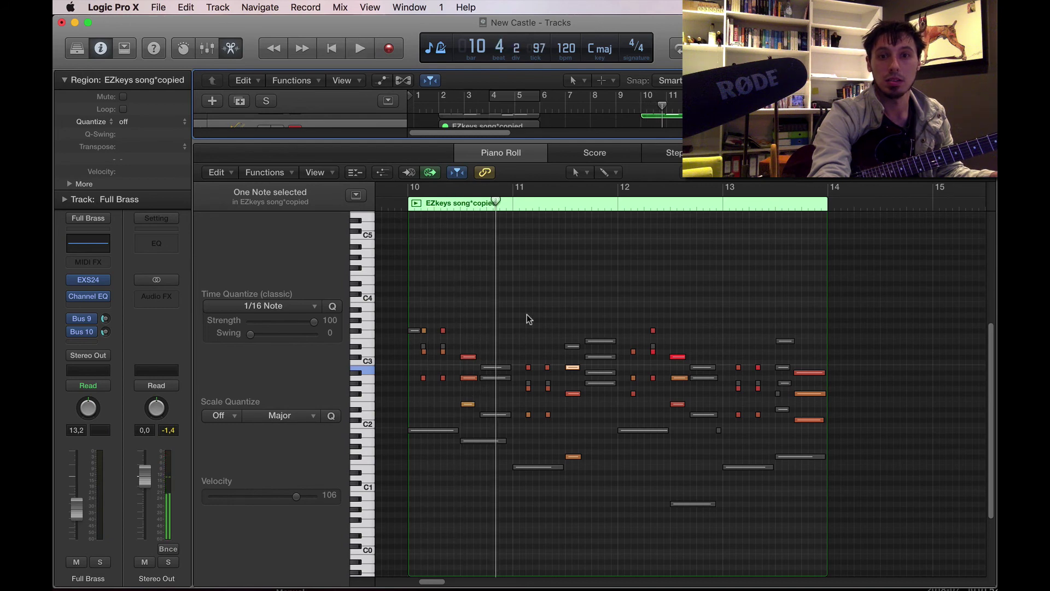
Step: Select the three stacked notes near bar 12 and shorten their lengths
left_click_drag(527, 314, 599, 487)
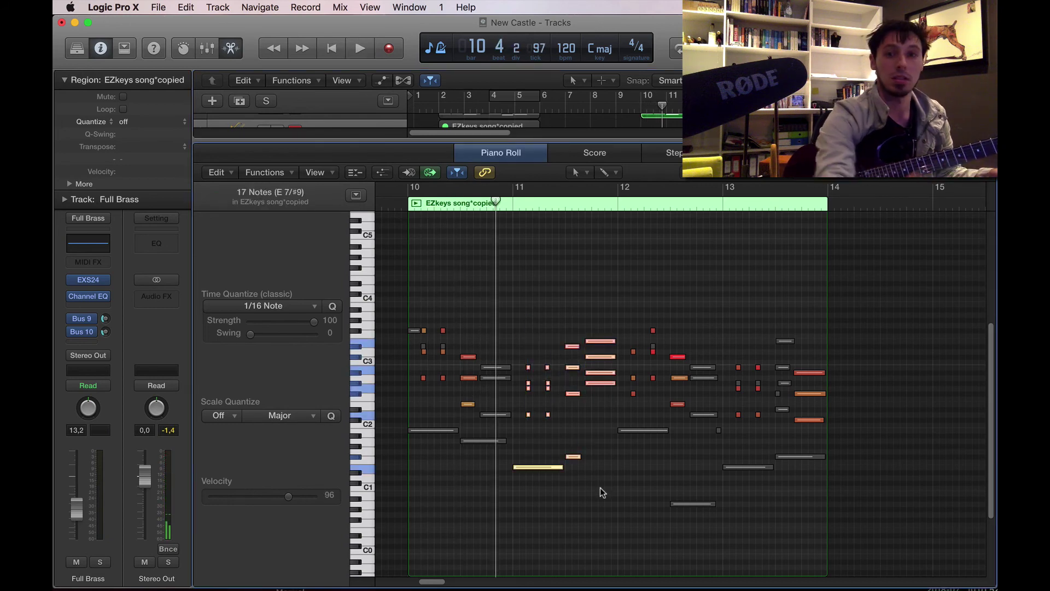
left_click(600, 487)
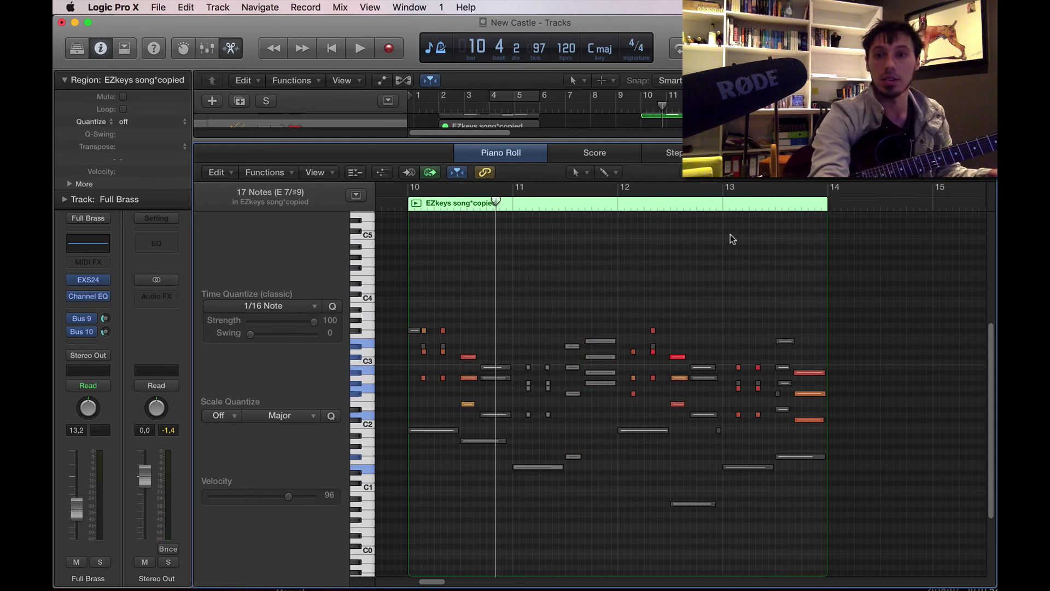
left_click_drag(739, 296, 839, 491)
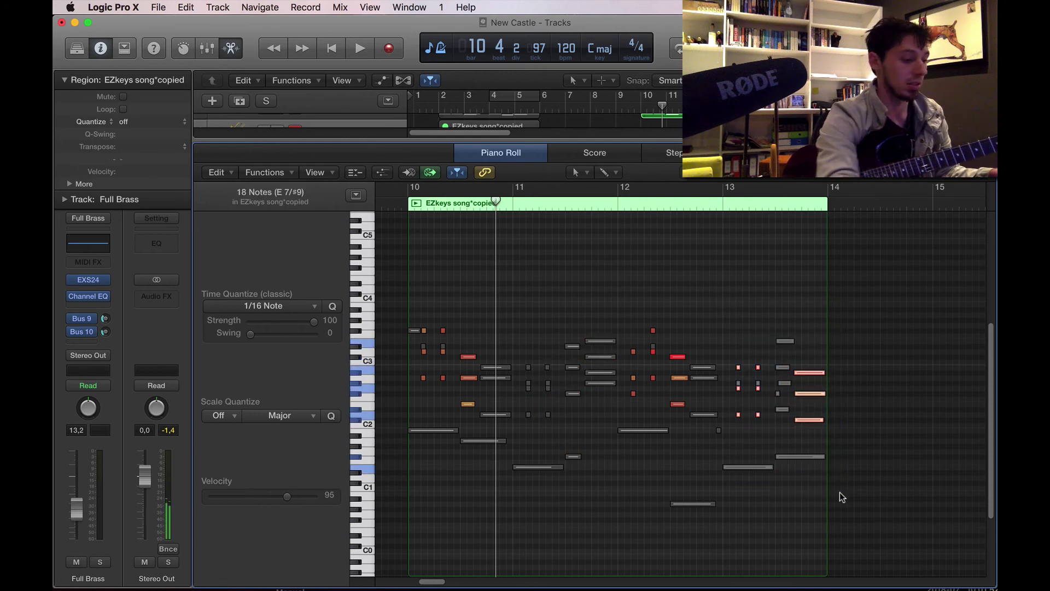
left_click(839, 491)
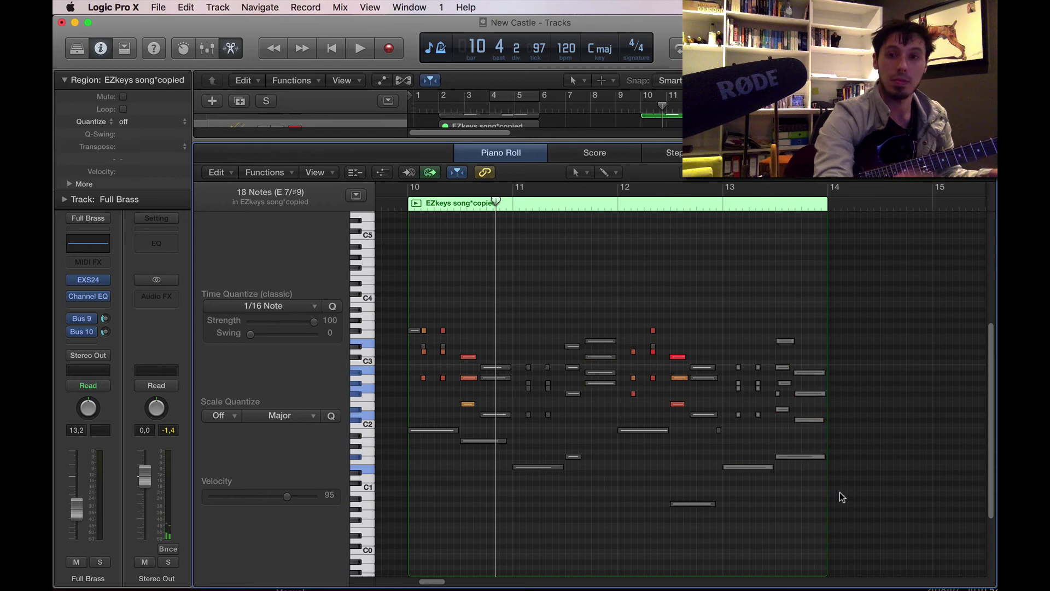
scroll(839, 491, "up", 1)
left_click_drag(470, 336, 465, 409)
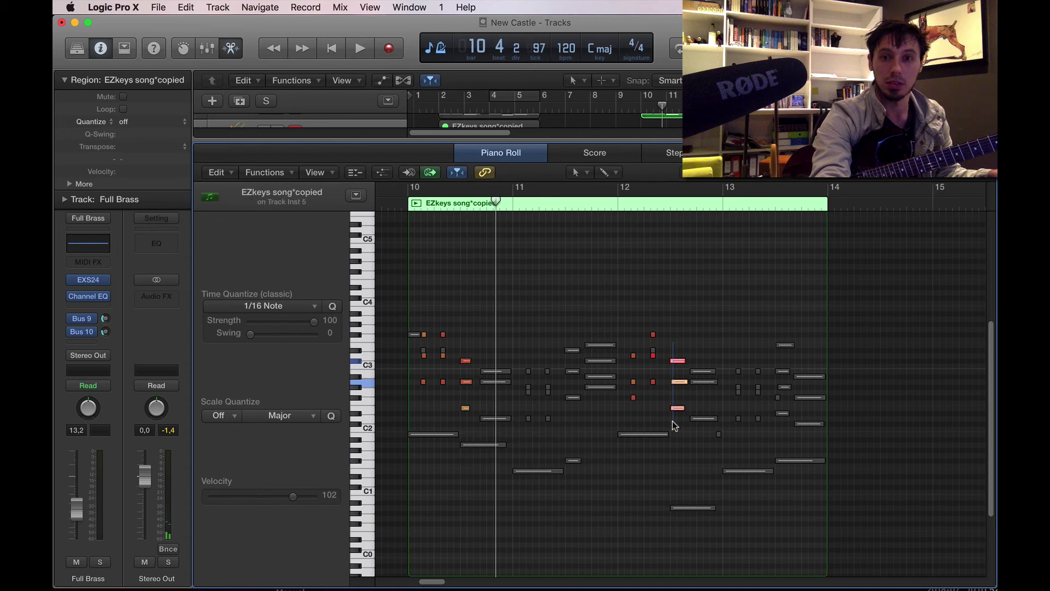
left_click_drag(680, 408, 676, 412)
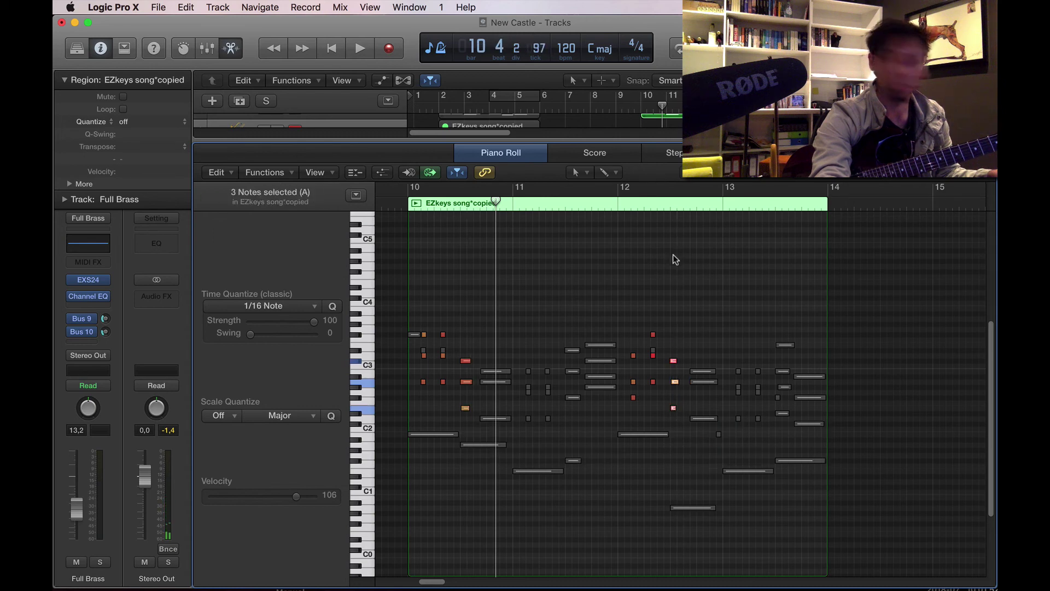
Step: Copy Inst 5's bar-10 EZkeys region onto Full Brass and loop both regions to bar 18
key("x")
key("x")
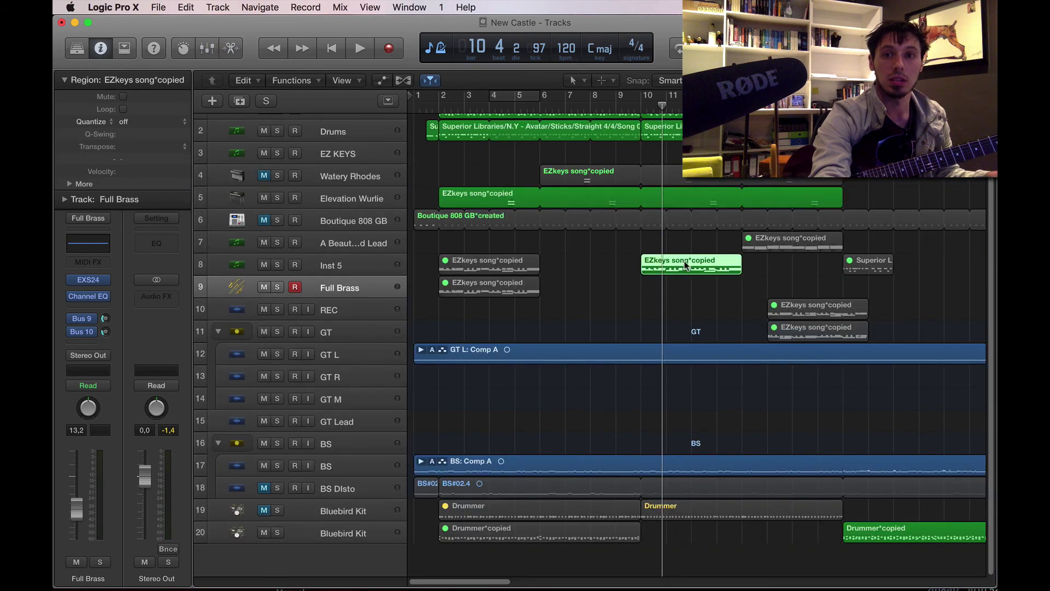
left_click_drag(678, 274, 678, 250)
left_click(616, 108)
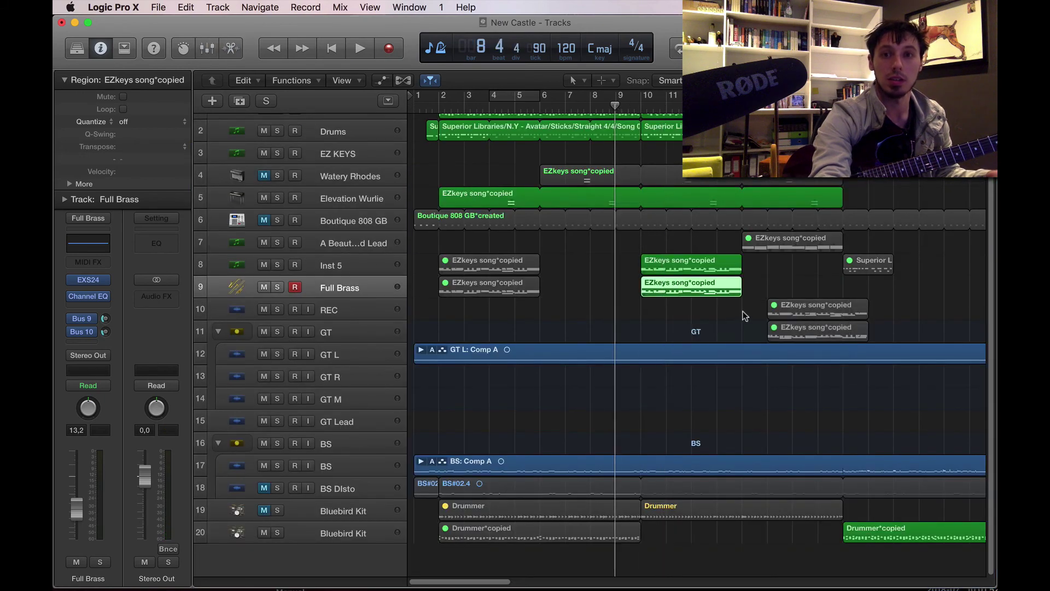
key("space")
left_click_drag(744, 312, 694, 266)
key("l")
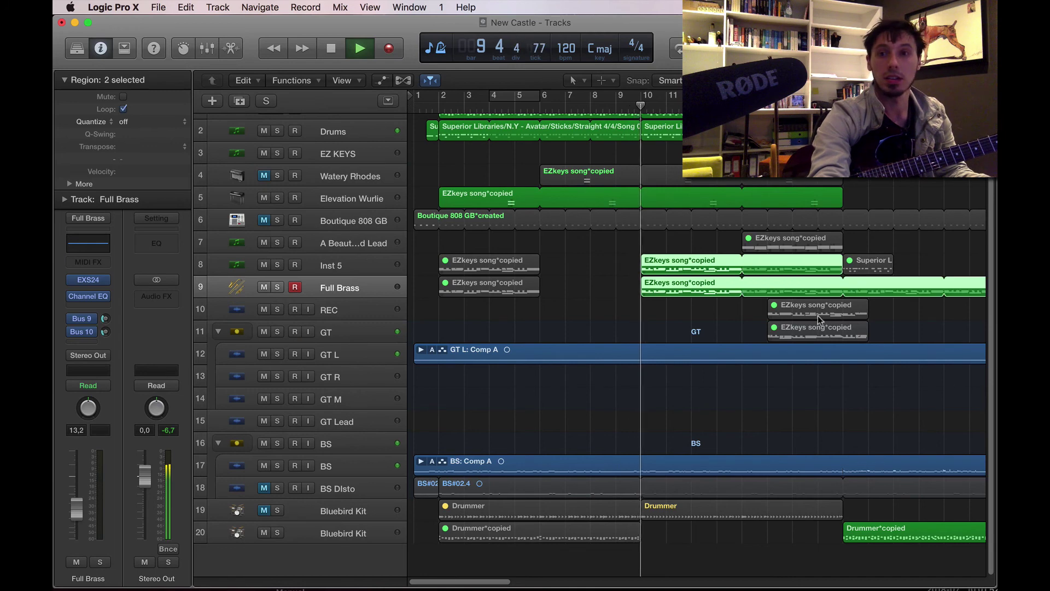
left_click(844, 282)
scroll(842, 282, "right", 3)
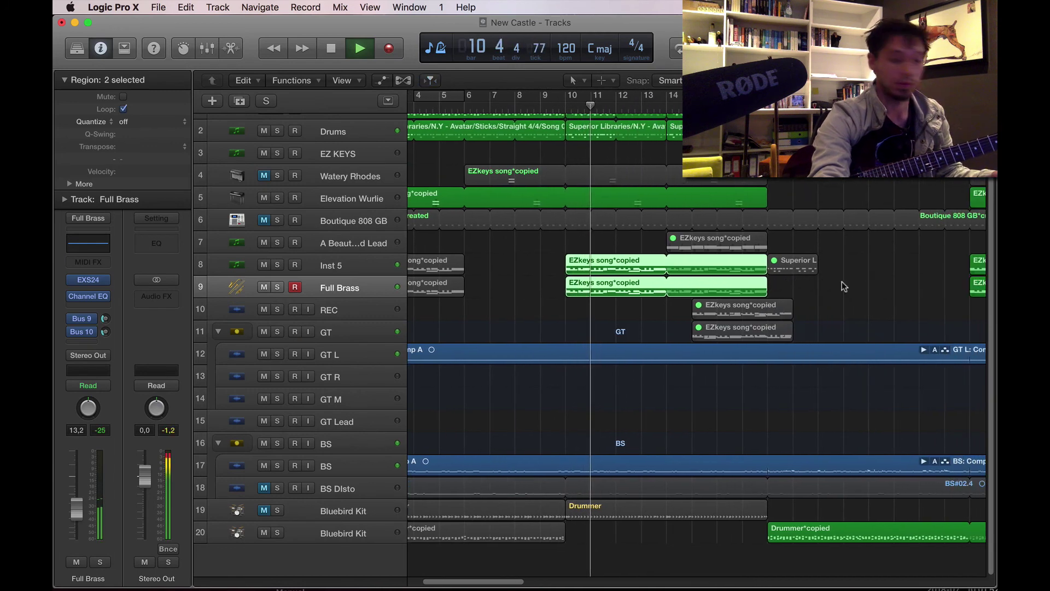
key("super+Left")
key("super+Left")
key("super+Left")
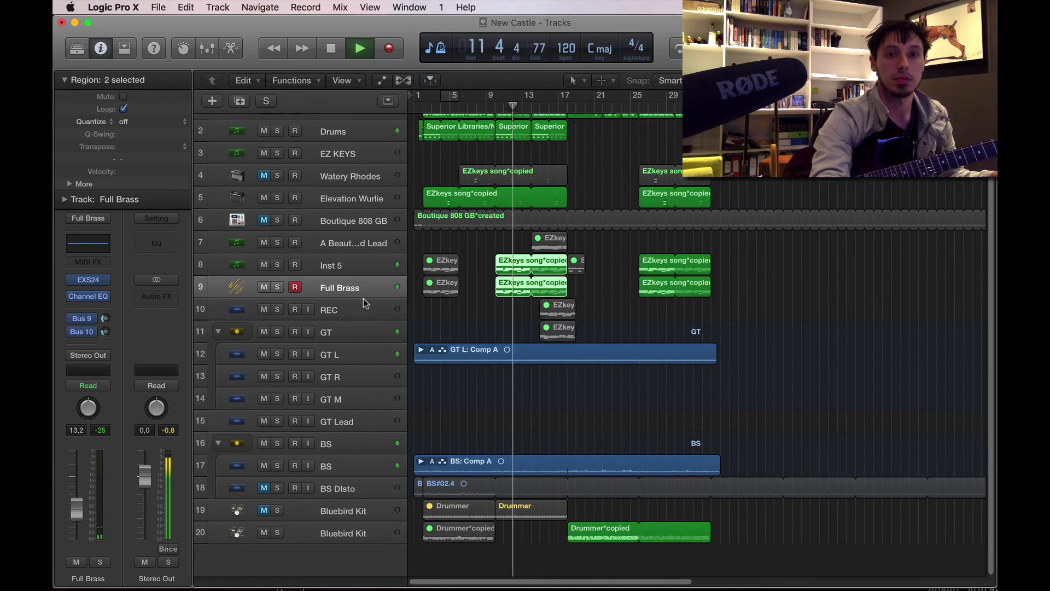
left_click(482, 332)
Step: Transpose the selected EZkeys regions by +12, then reset the transpose back to 0
left_click(369, 267)
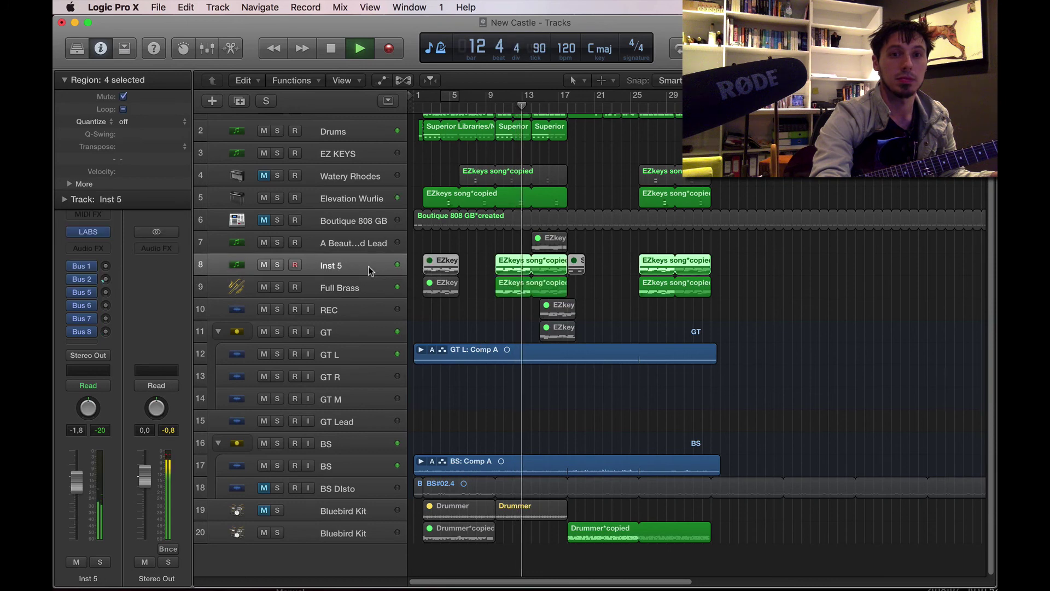
double_click(140, 147)
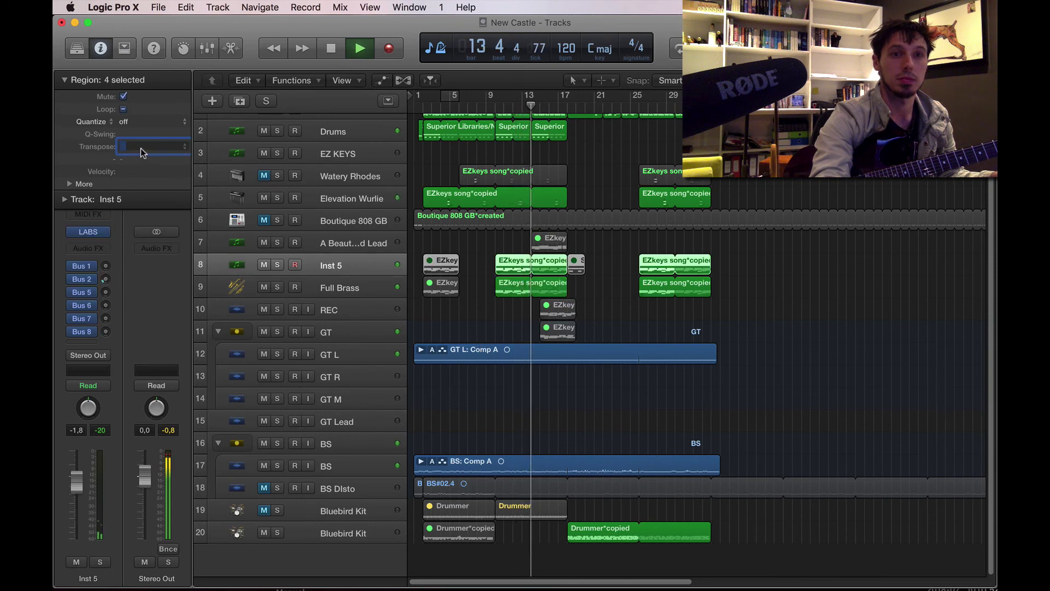
type("211")
key("BackSpace")
key("BackSpace")
key("BackSpace")
type("12")
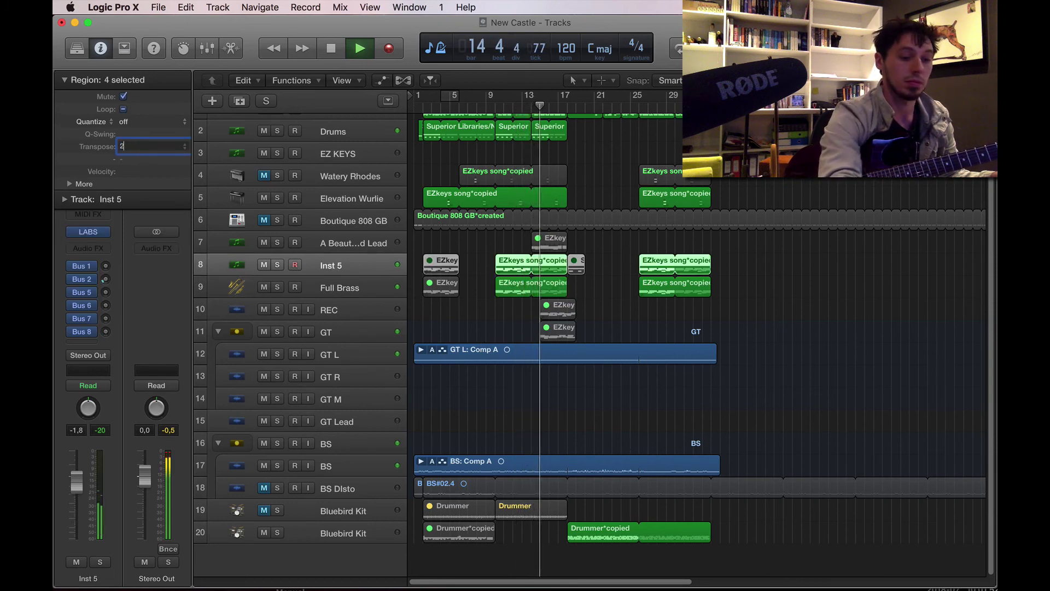
key("Return")
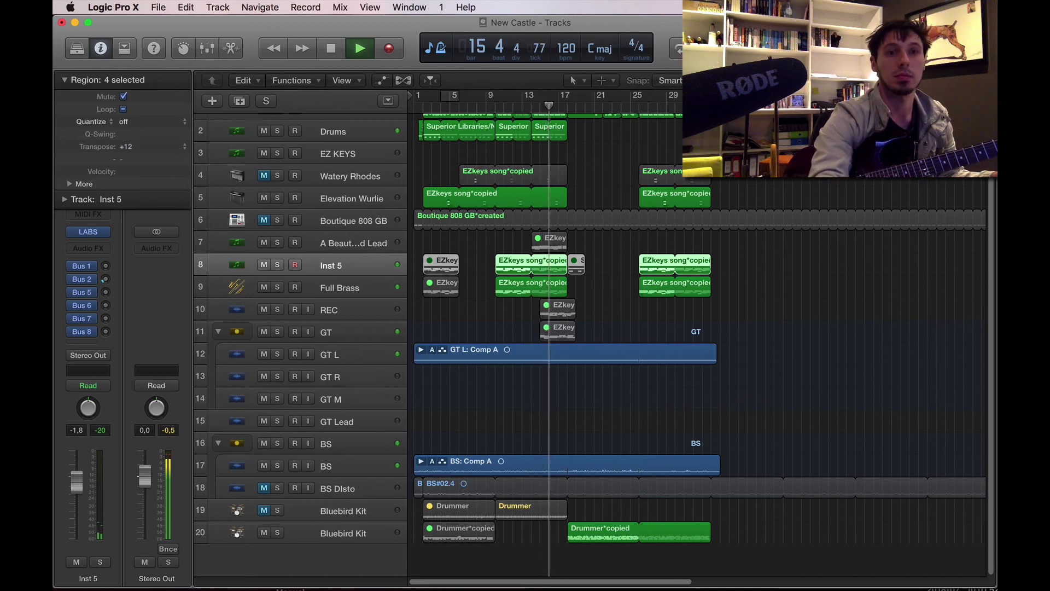
double_click(143, 146)
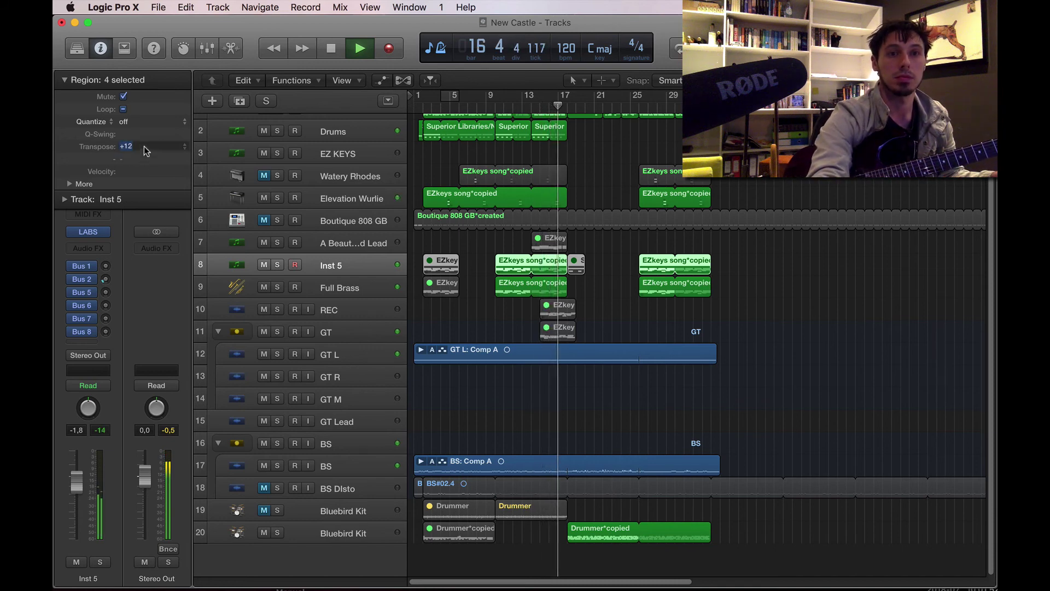
type("0")
key("Return")
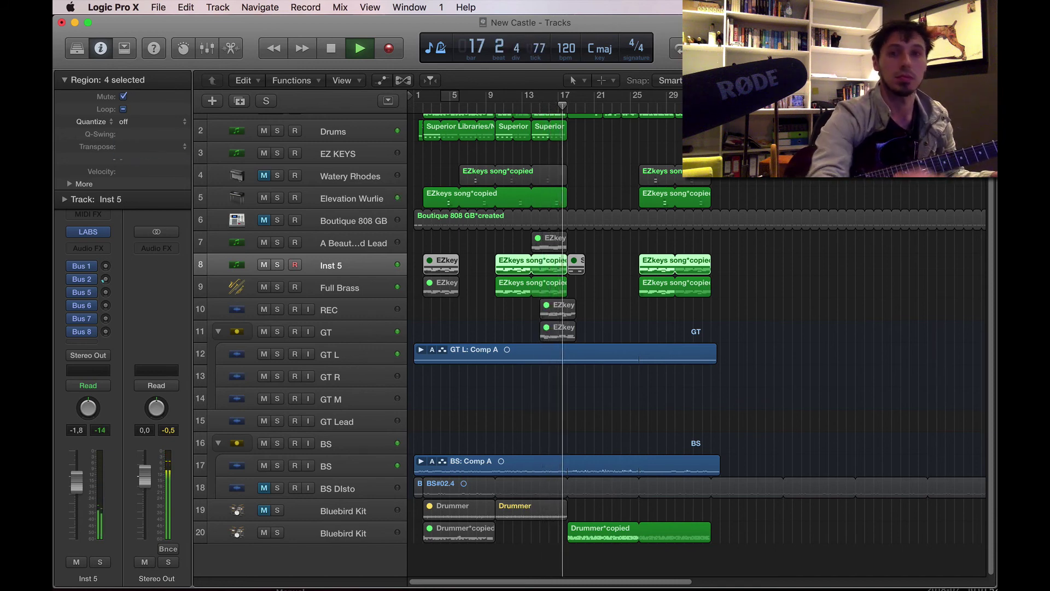
left_click(628, 328)
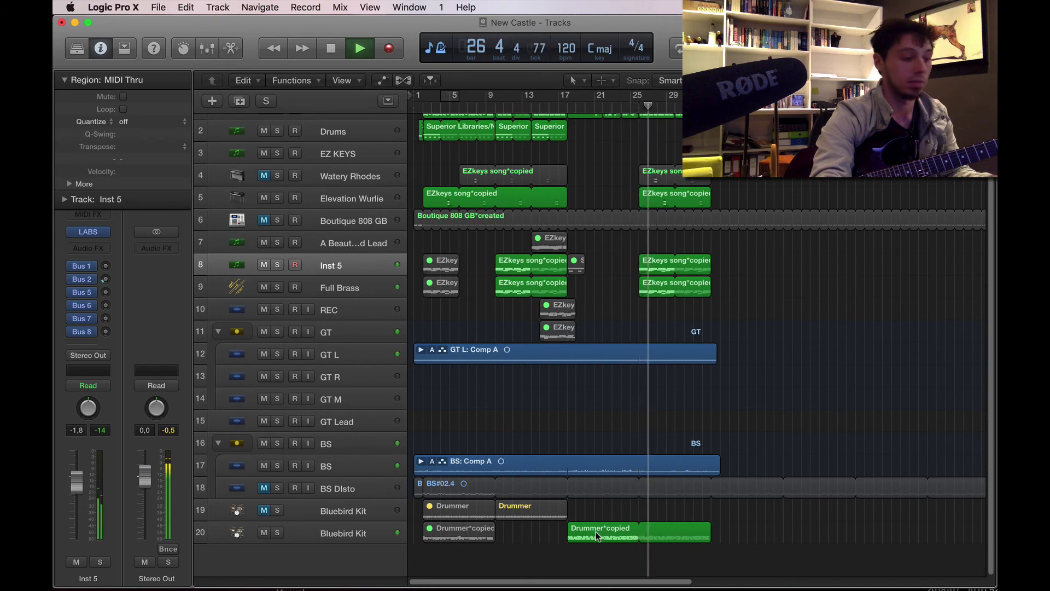
Step: Copy the Drummer region to bar 25 and delete the two EZkeys regions there
left_click_drag(596, 535, 663, 548)
left_click(674, 285)
left_click_drag(673, 281, 668, 264)
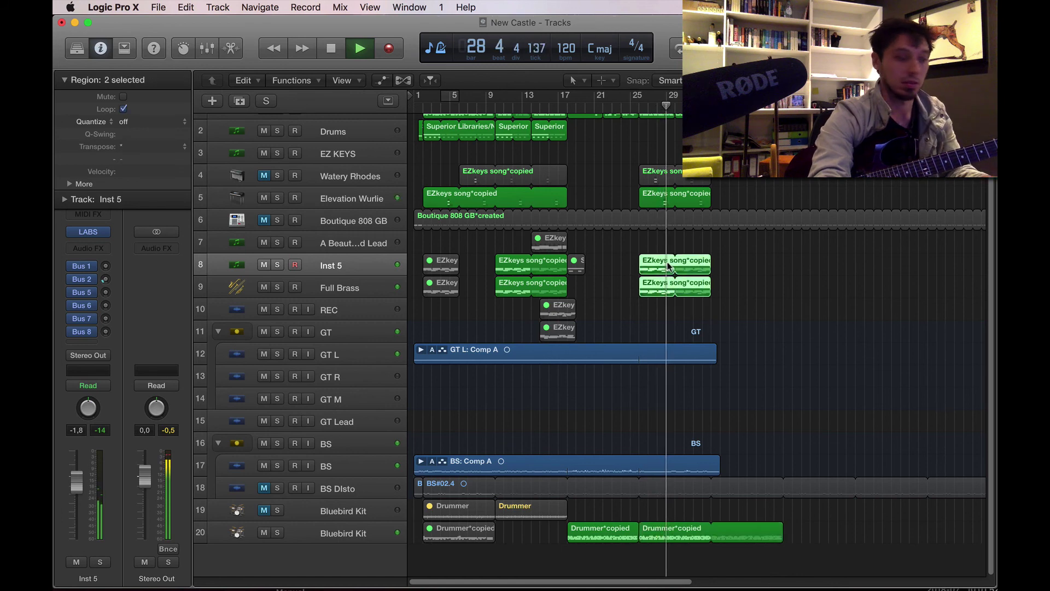
key("Delete")
Step: Copy the bar-9 EZkeys pair to bar 26 and extend the Drummer copy's loop to around bar 35
left_click_drag(497, 240, 648, 274)
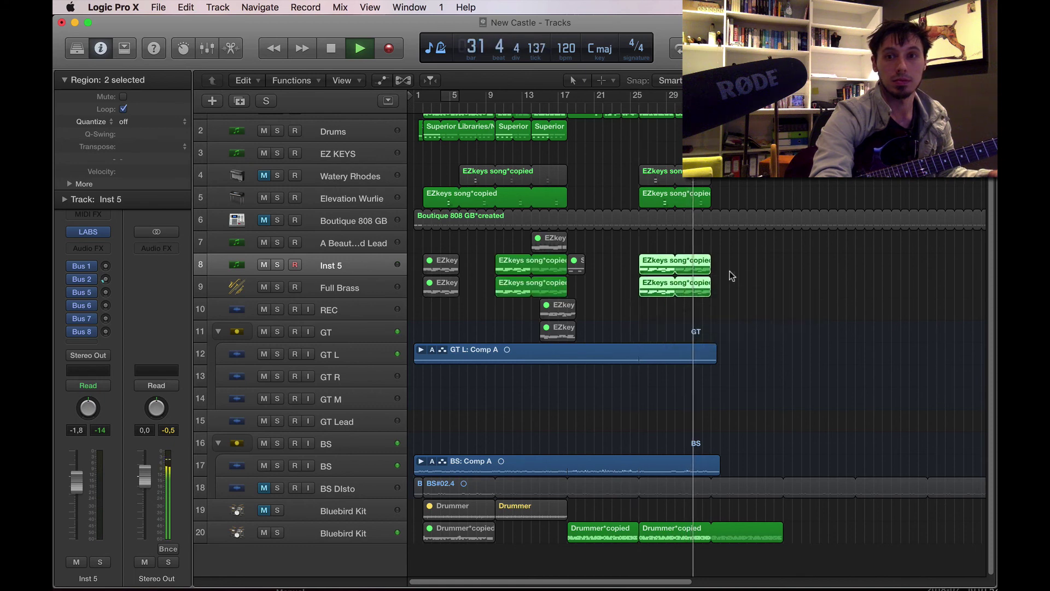
left_click(746, 275)
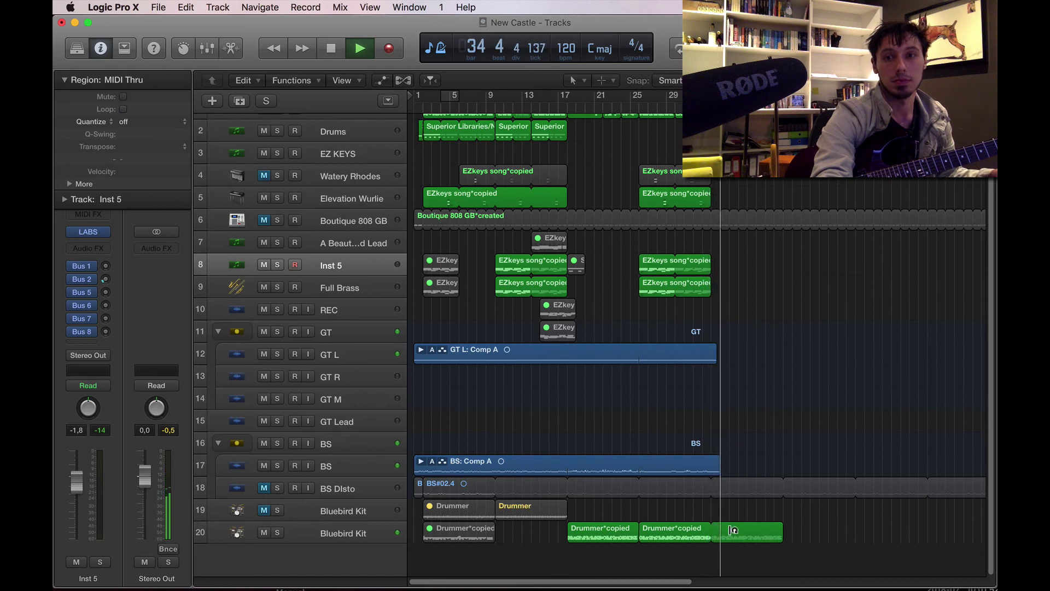
left_click_drag(730, 527, 731, 528)
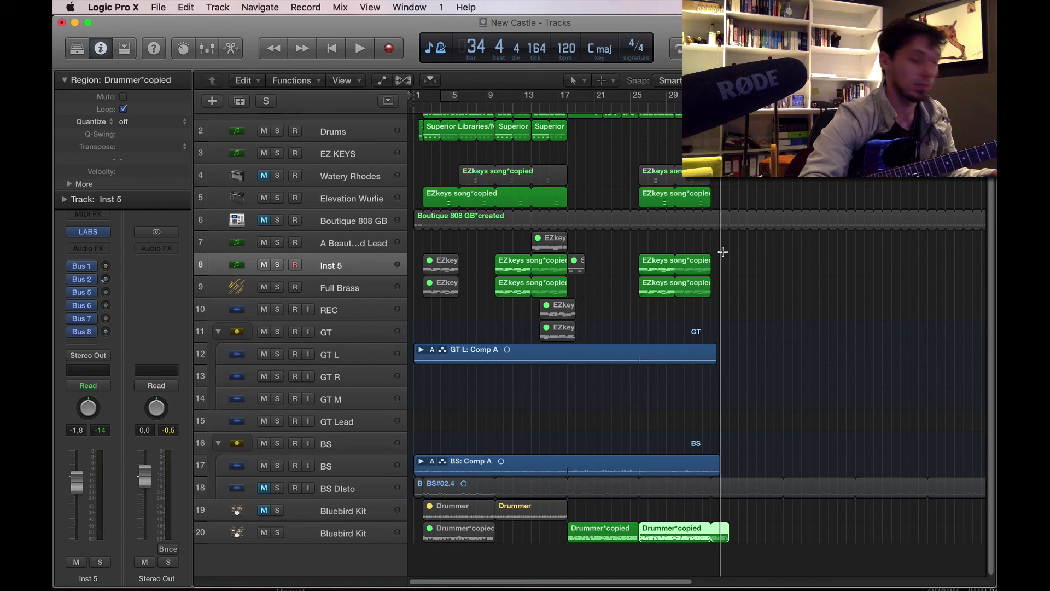
Step: Move the playhead to bar 34 and audition the song there
scroll(722, 251, "up", 10)
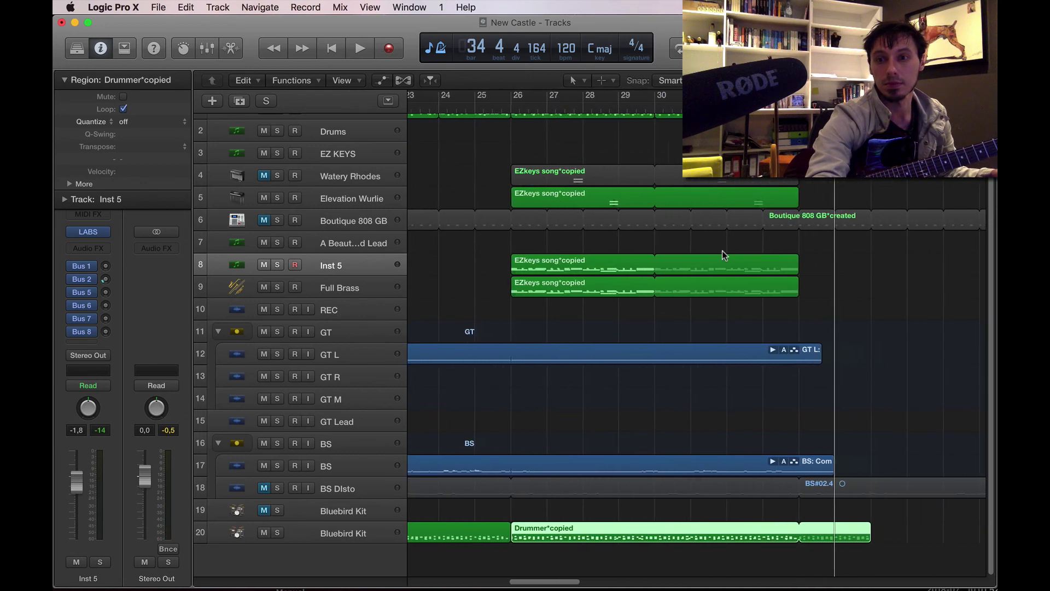
scroll(722, 251, "right", 3)
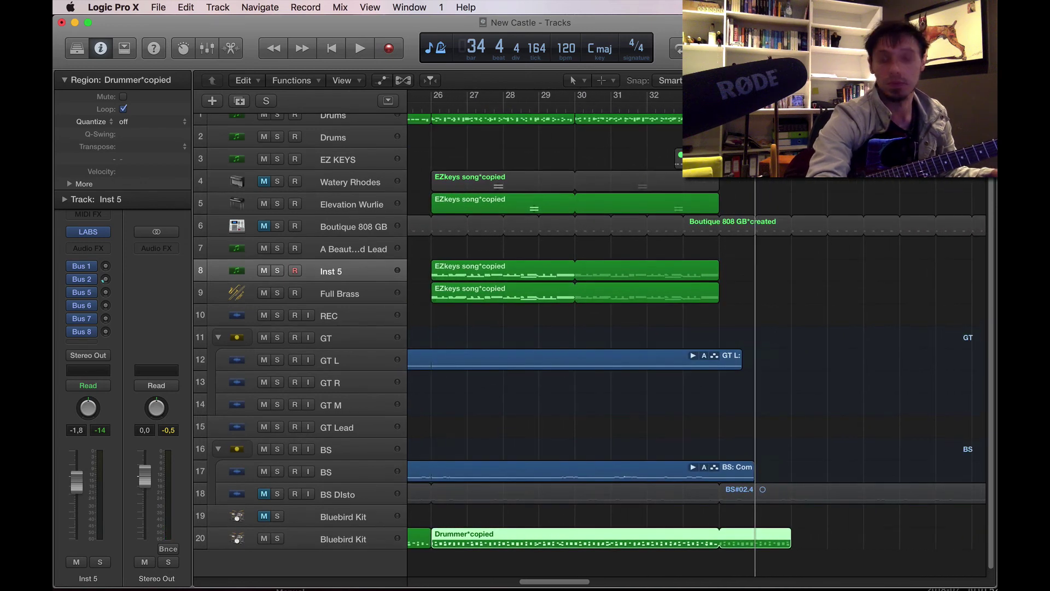
key("Return")
scroll(700, 328, "down", 5)
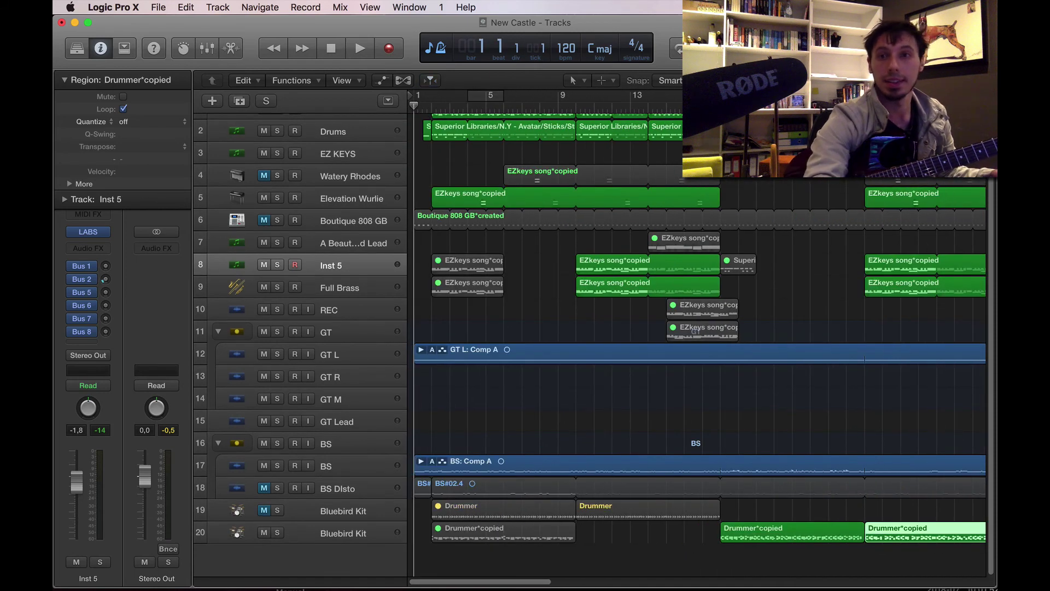
scroll(697, 333, "right", 7)
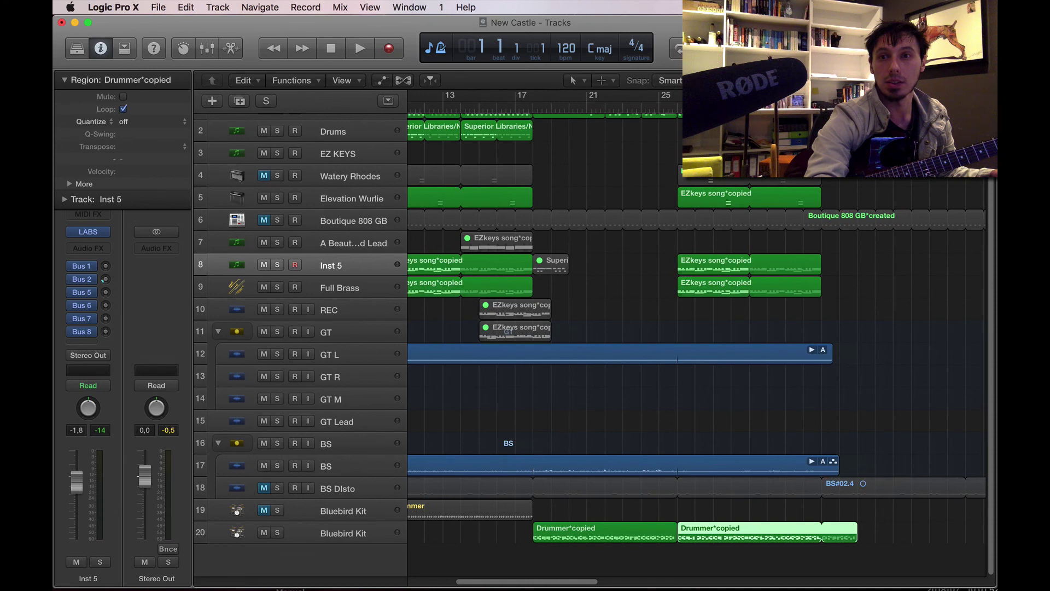
scroll(674, 329, "up", 5)
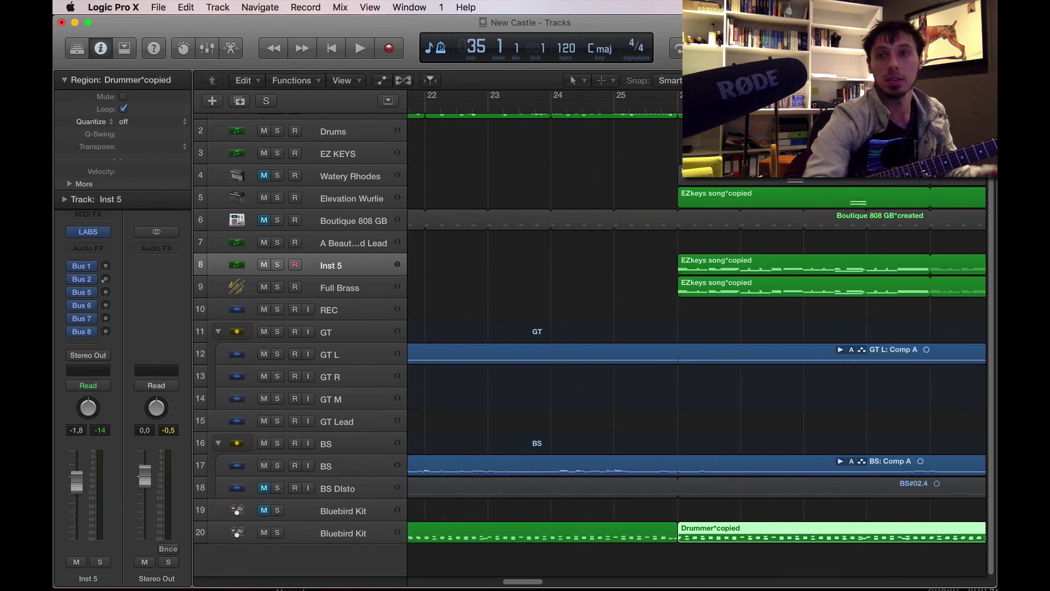
key("period")
key("comma")
key("comma")
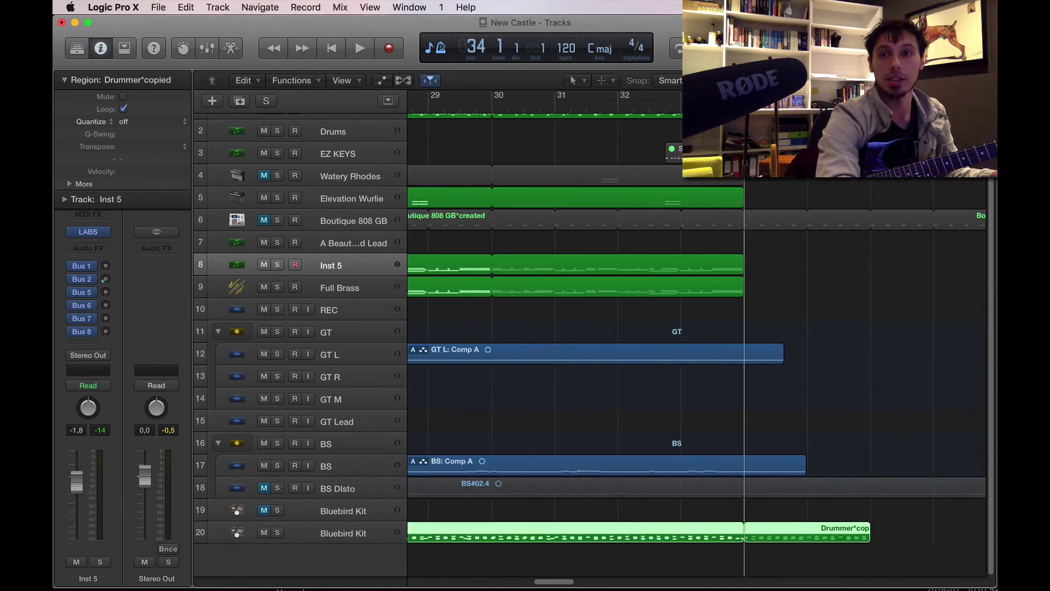
key("space")
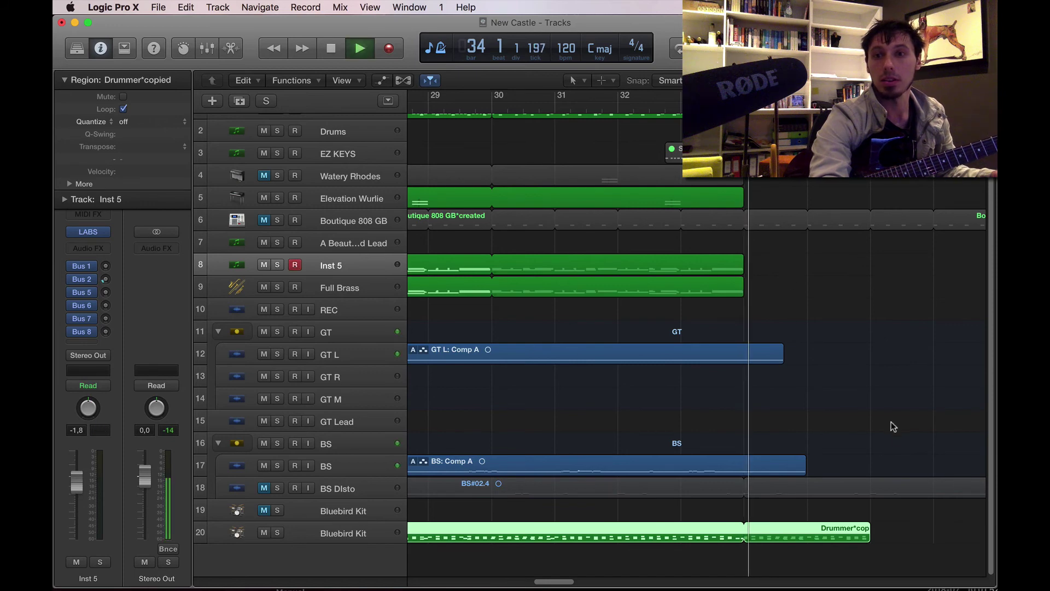
key("space")
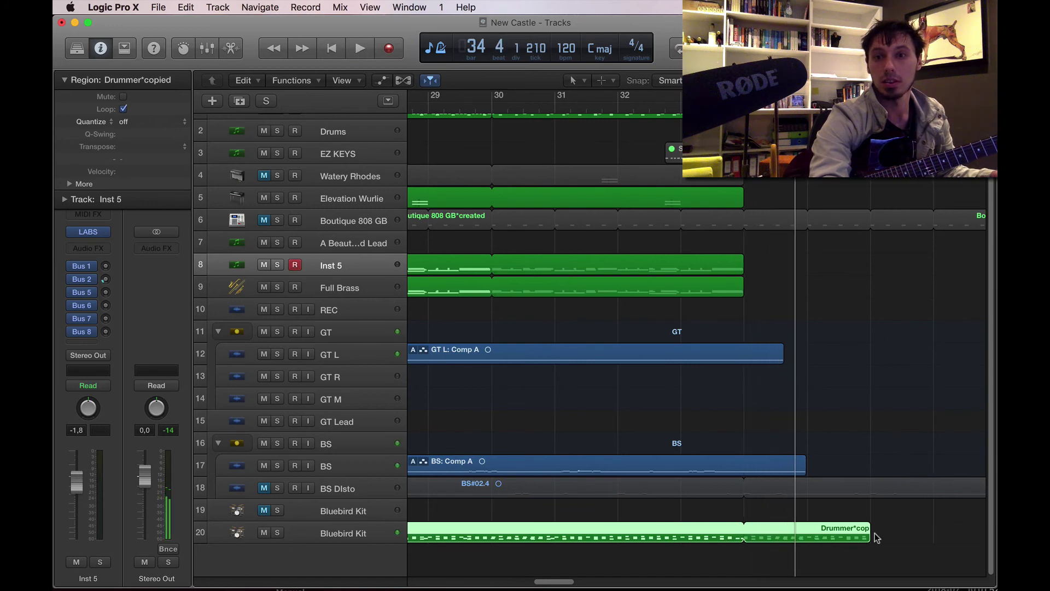
Step: Shorten the Drummer loop to end in bar 34 and play back from bar 33
left_click_drag(868, 534, 774, 538)
left_click(776, 106)
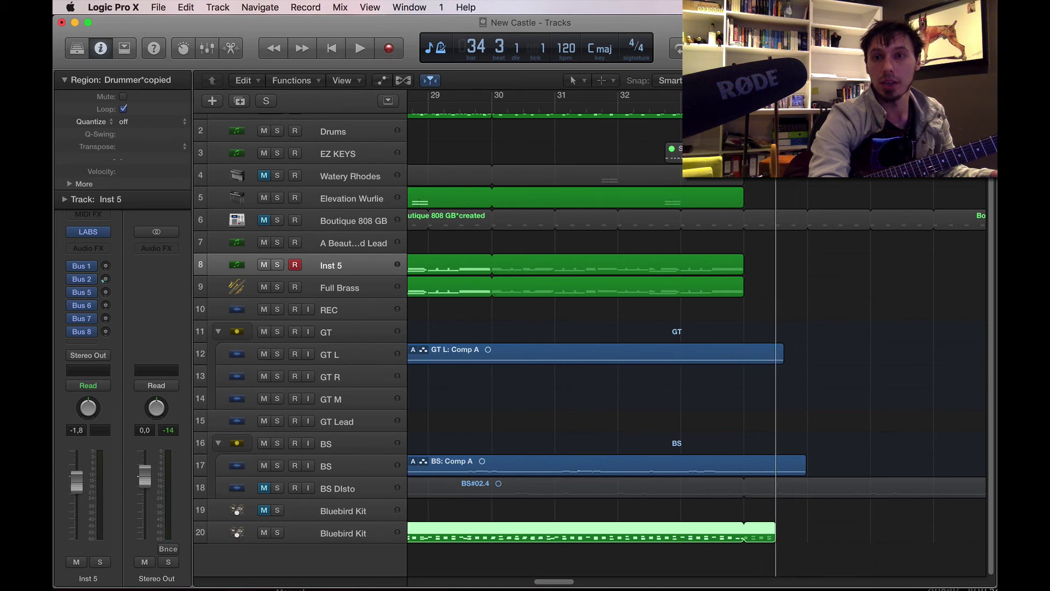
key("space")
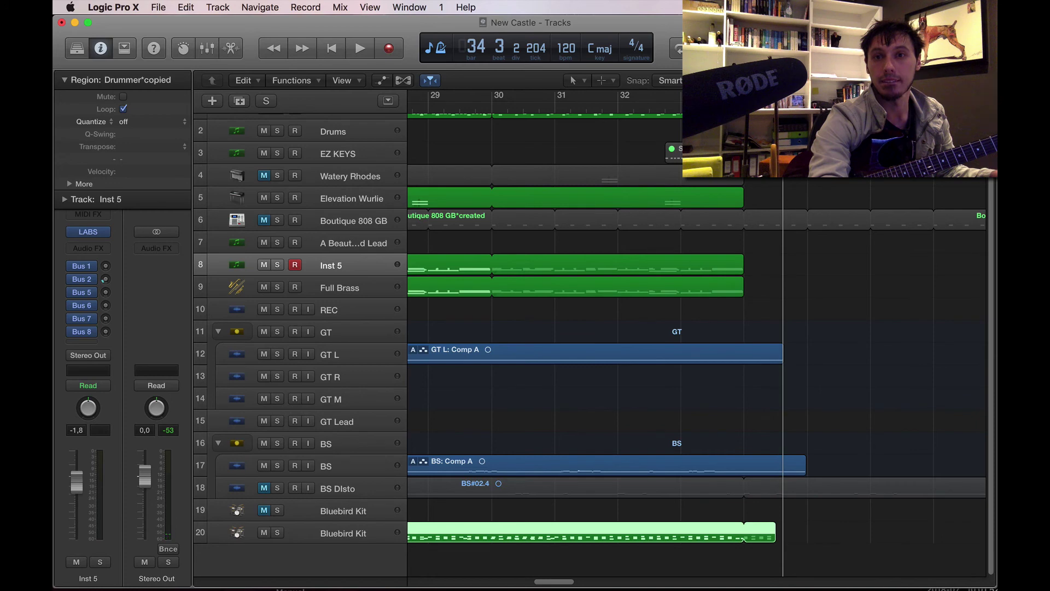
left_click(697, 106)
key("space")
left_click(837, 539)
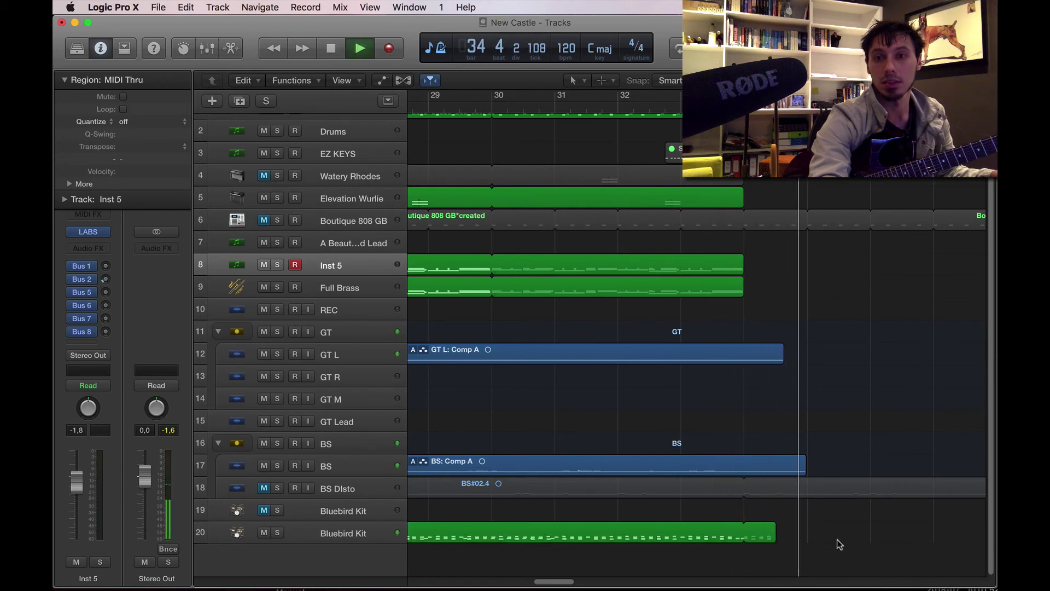
key("space")
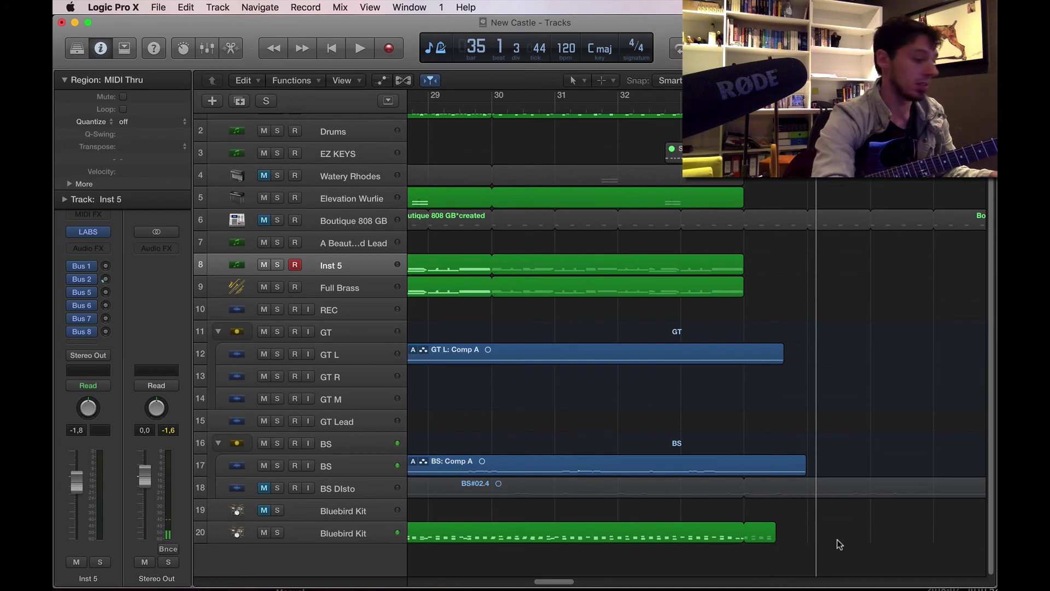
Step: Save the New Castle project and play the song from the beginning
key("Return")
key("super+s")
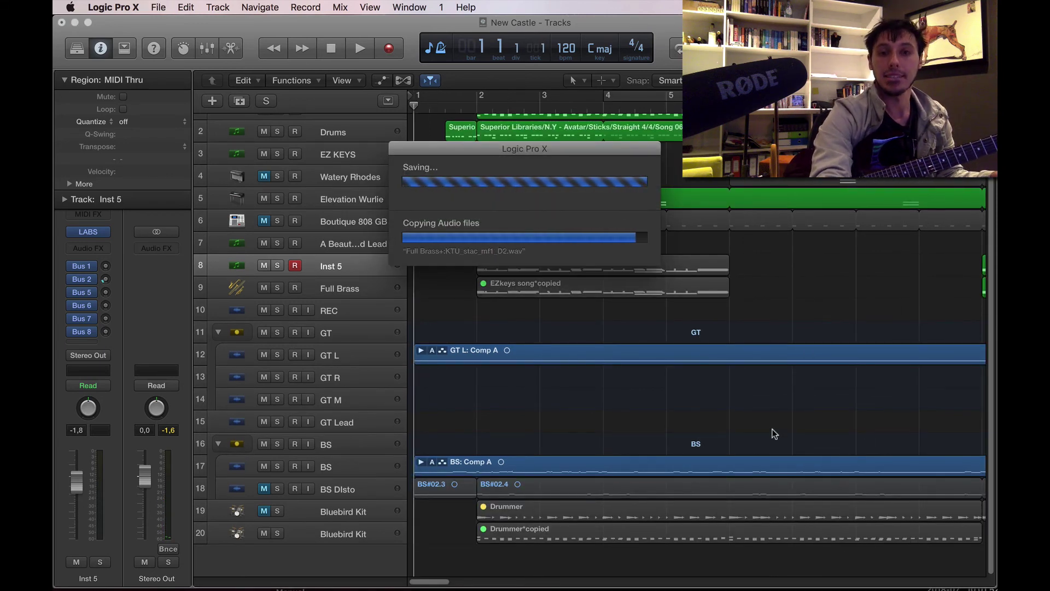
key("space")
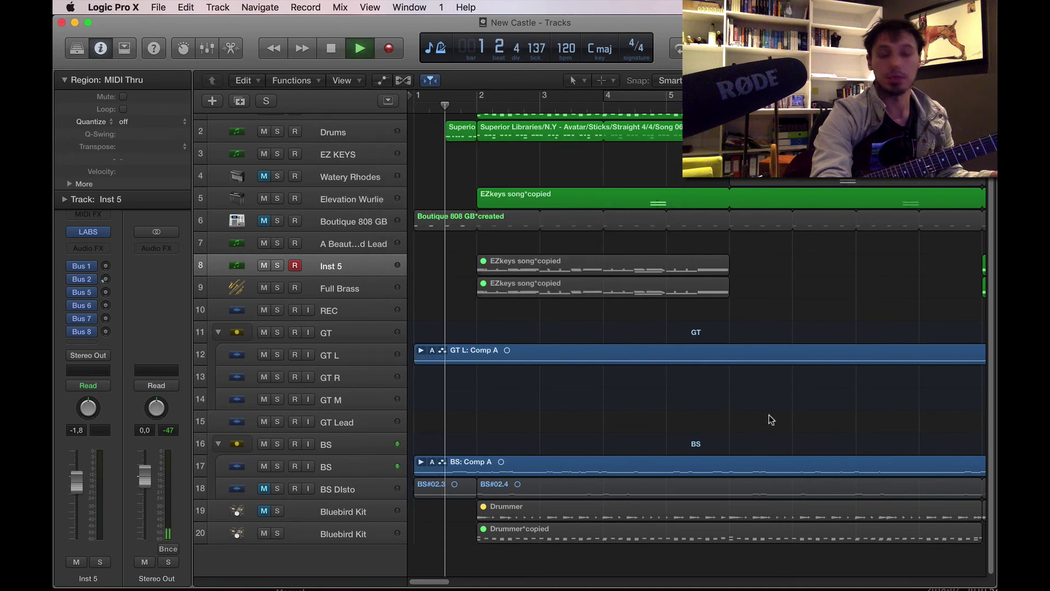
key("super+Left")
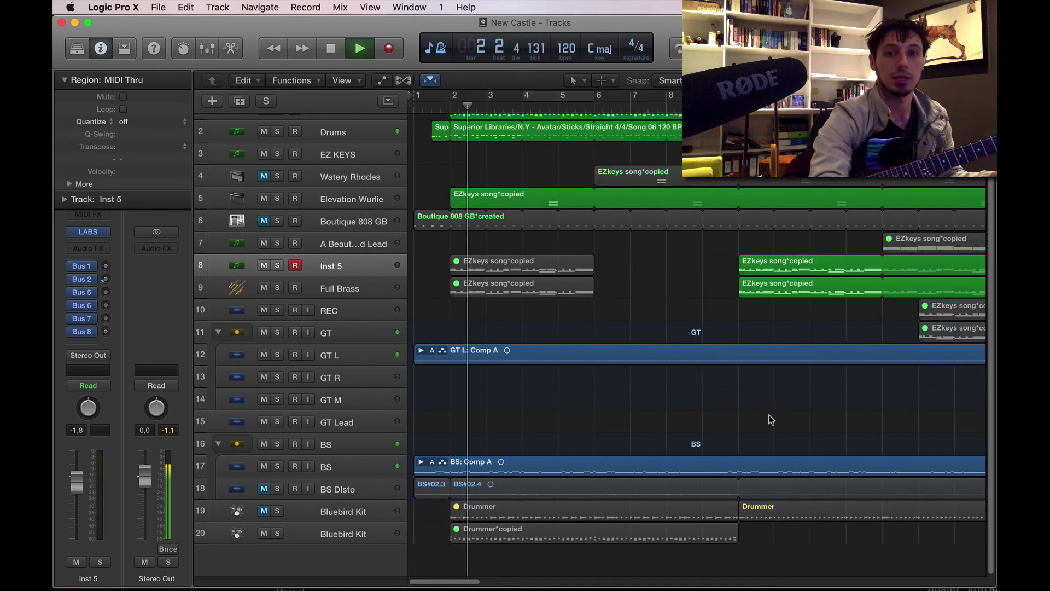
key("space")
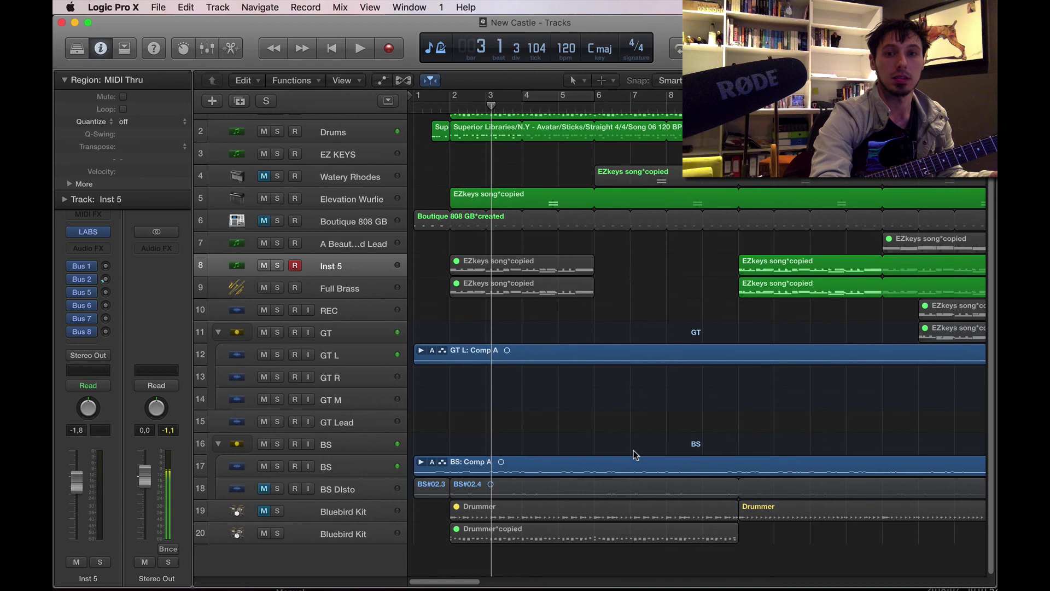
key("super+Left")
key("super+Left")
Step: Bounce the BS: Comp A region in place to a new BS_bip track, source muted, effect plug-ins bypassed
left_click(617, 481)
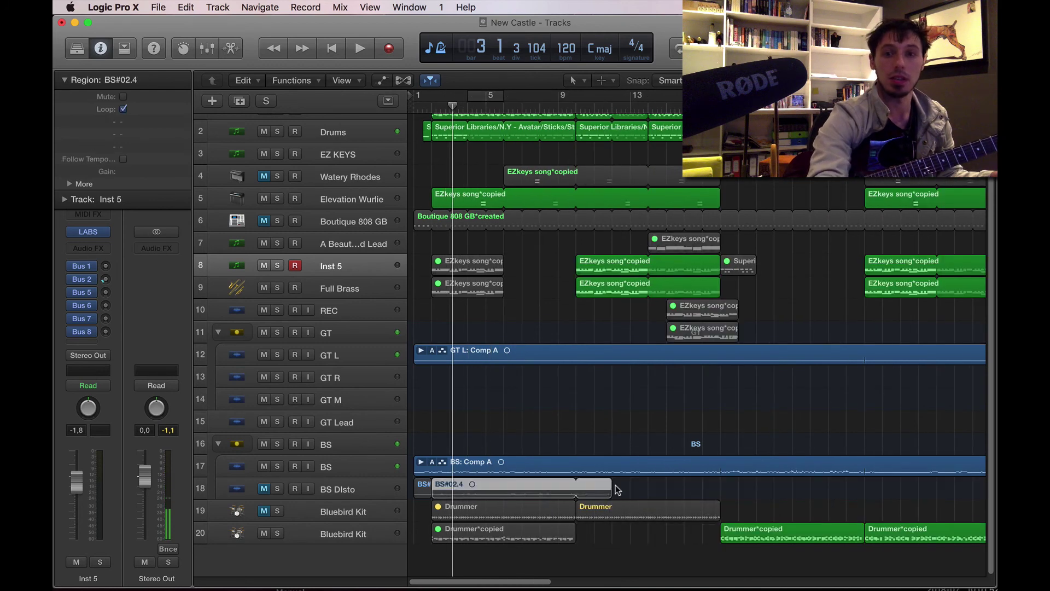
left_click(618, 472)
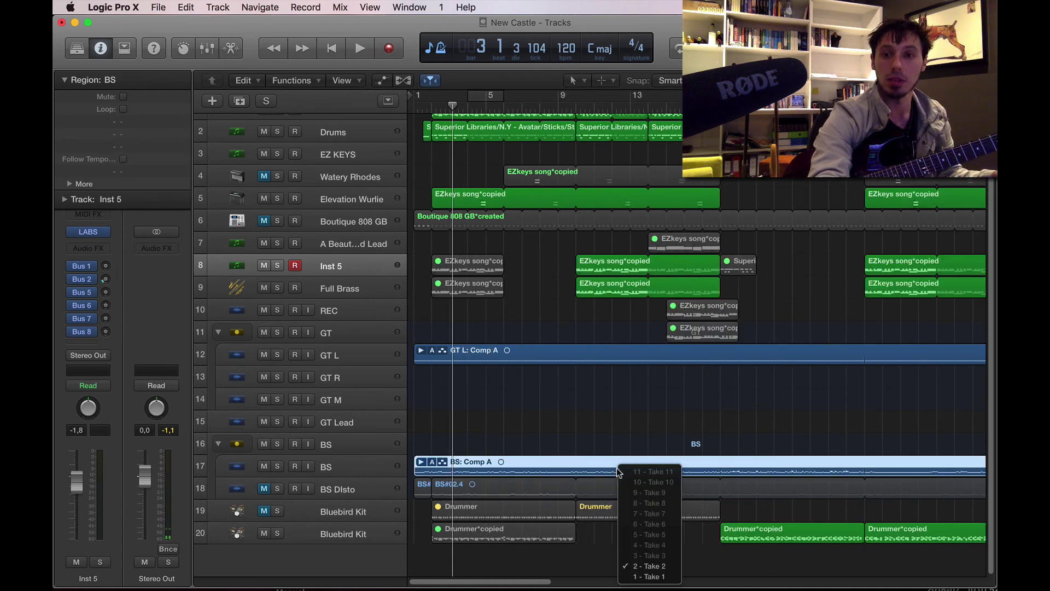
left_click(590, 461)
right_click(590, 461)
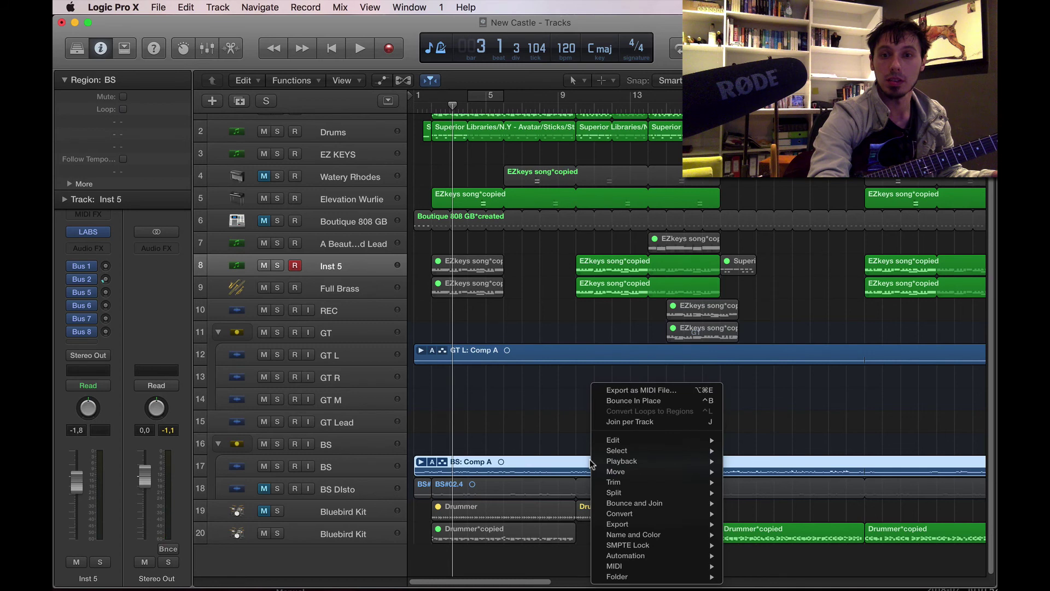
left_click(678, 400)
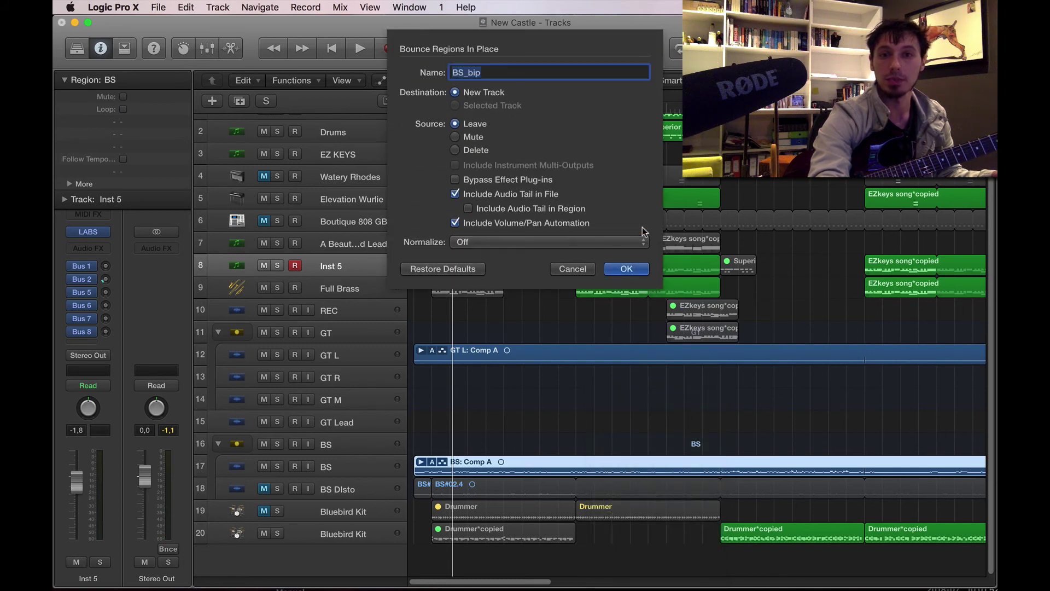
left_click(511, 195)
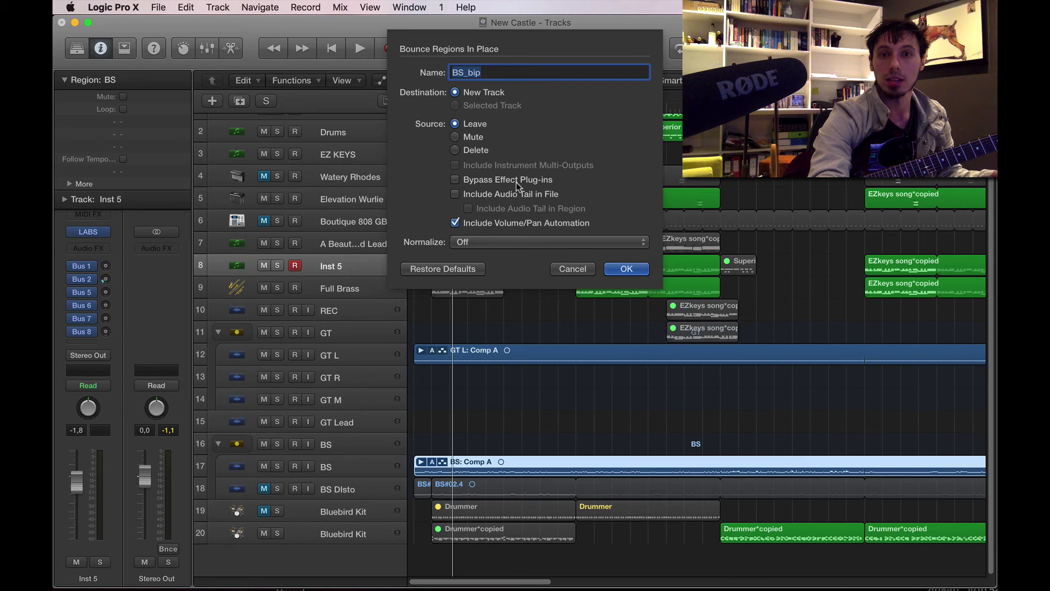
left_click(626, 269)
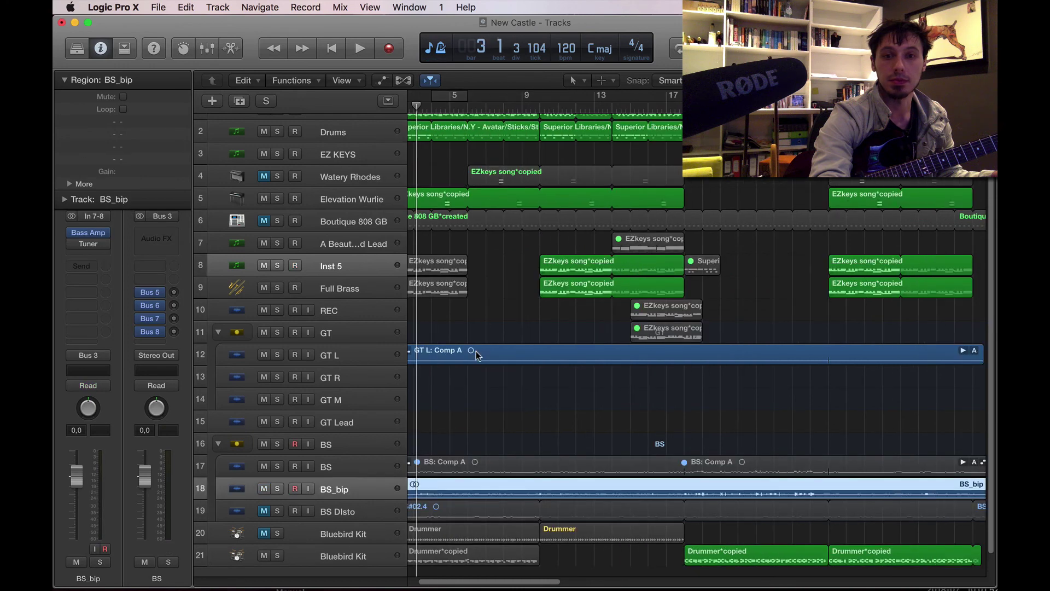
Step: Enlarge the track rows, enable Flex on BS_bip, and quantize its bass region to 1/4 Note
left_click(400, 81)
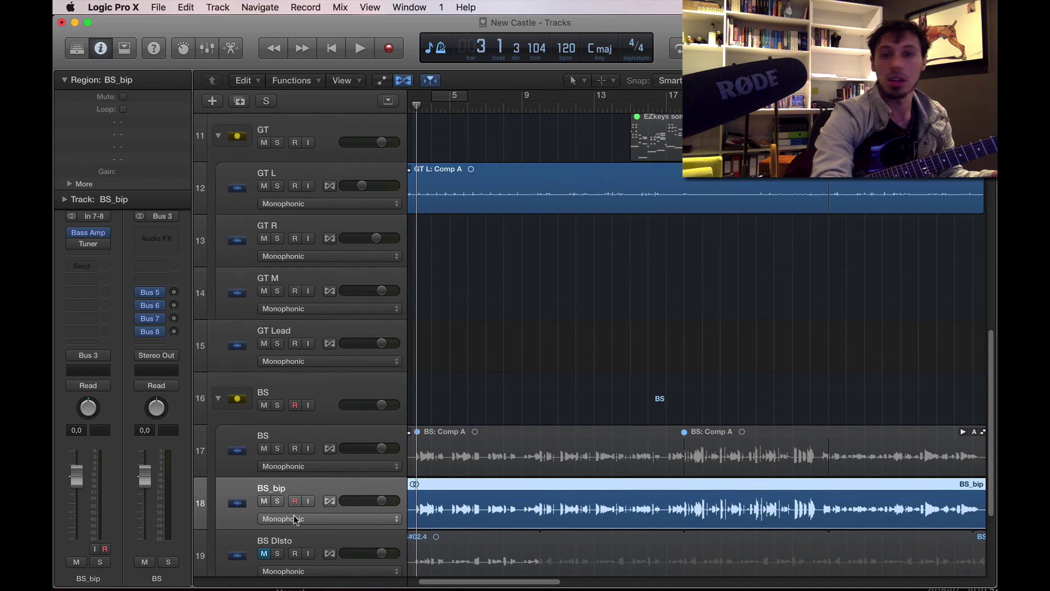
left_click(329, 502)
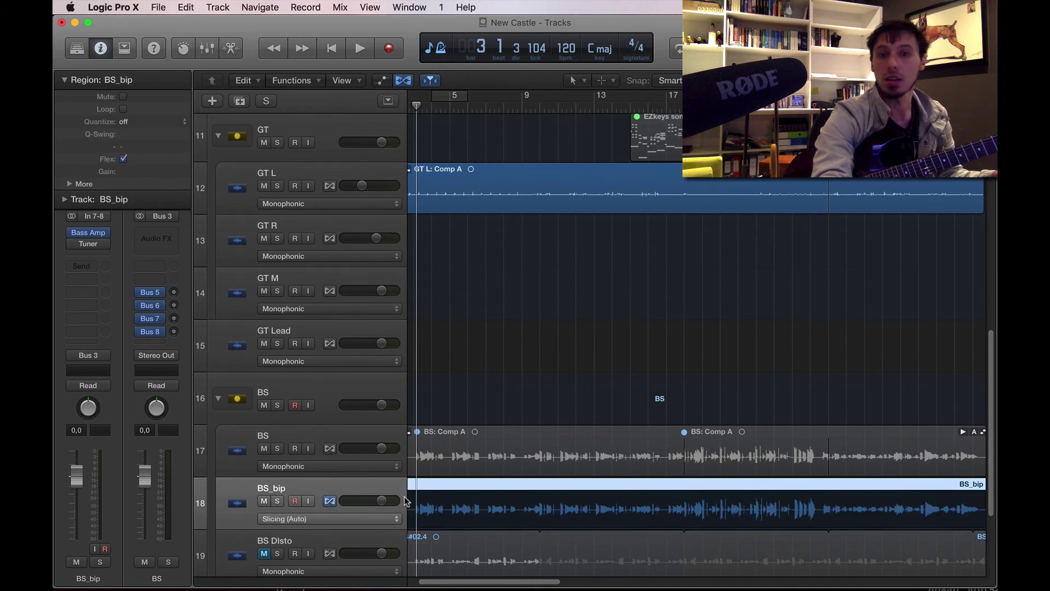
left_click(137, 122)
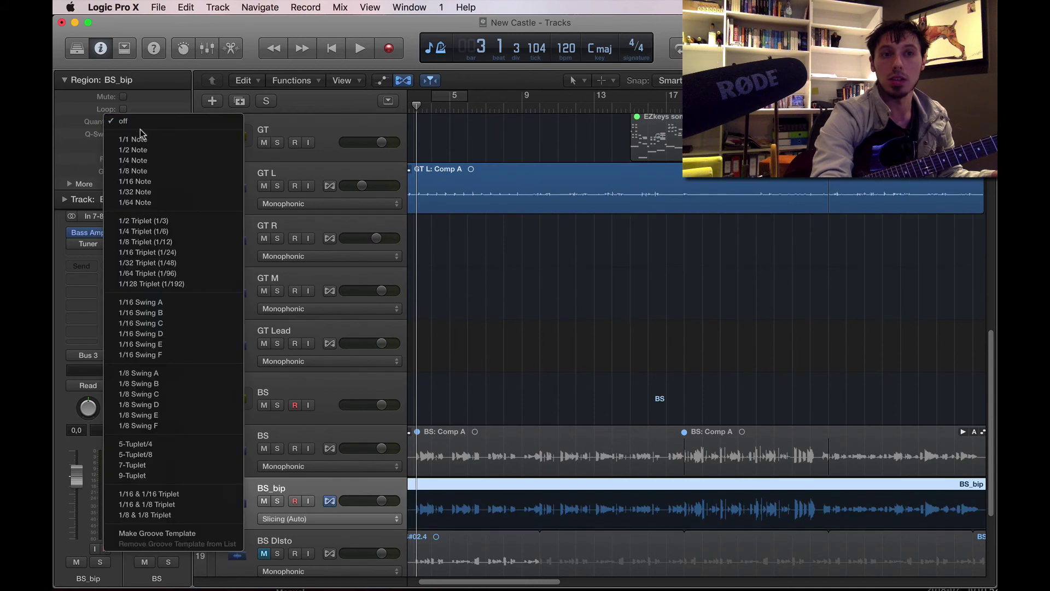
left_click(156, 161)
left_click(70, 184)
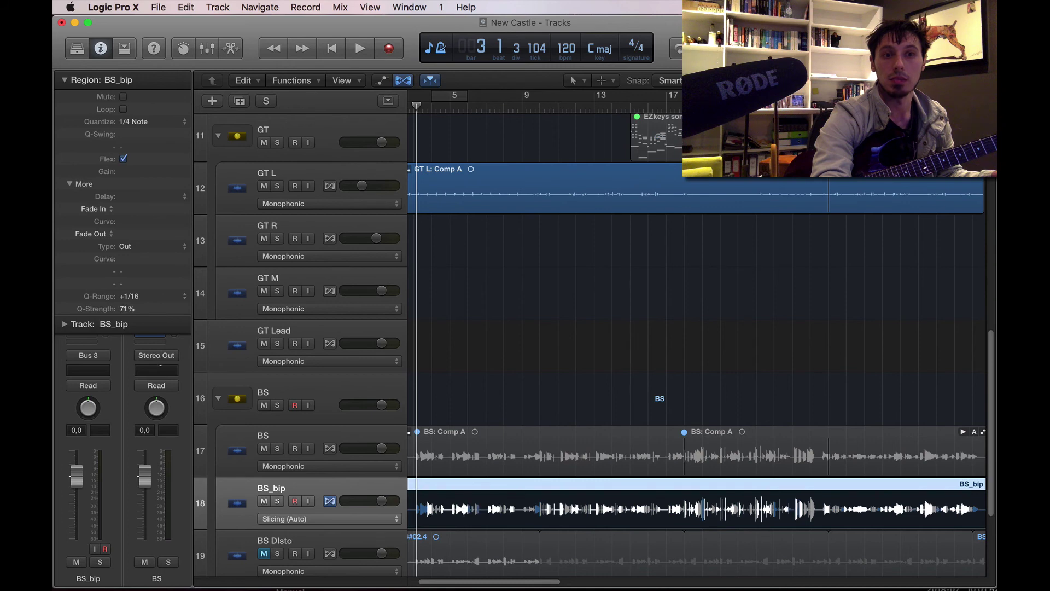
key("Return")
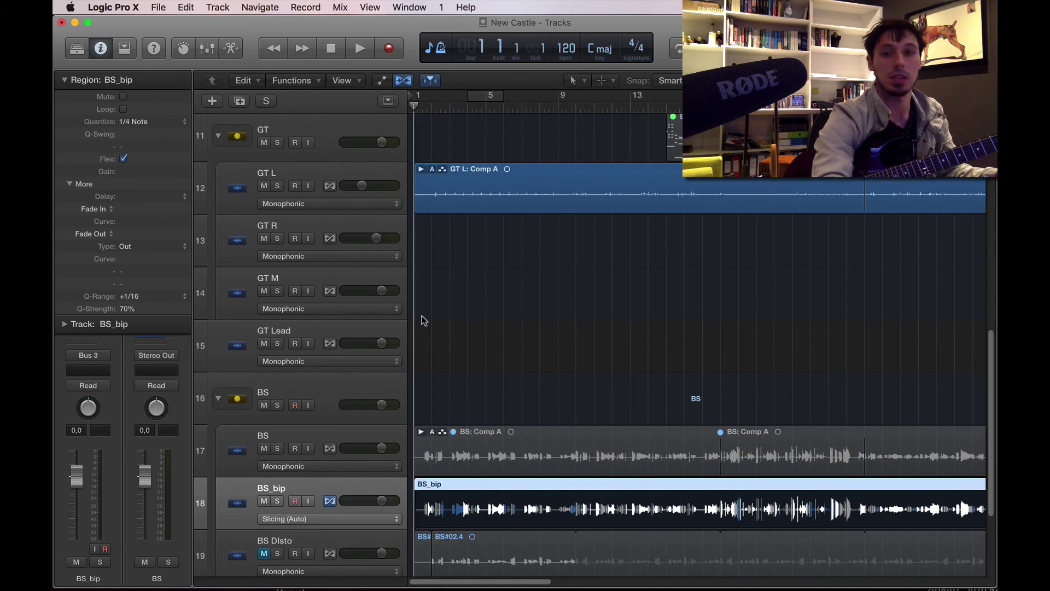
key("space")
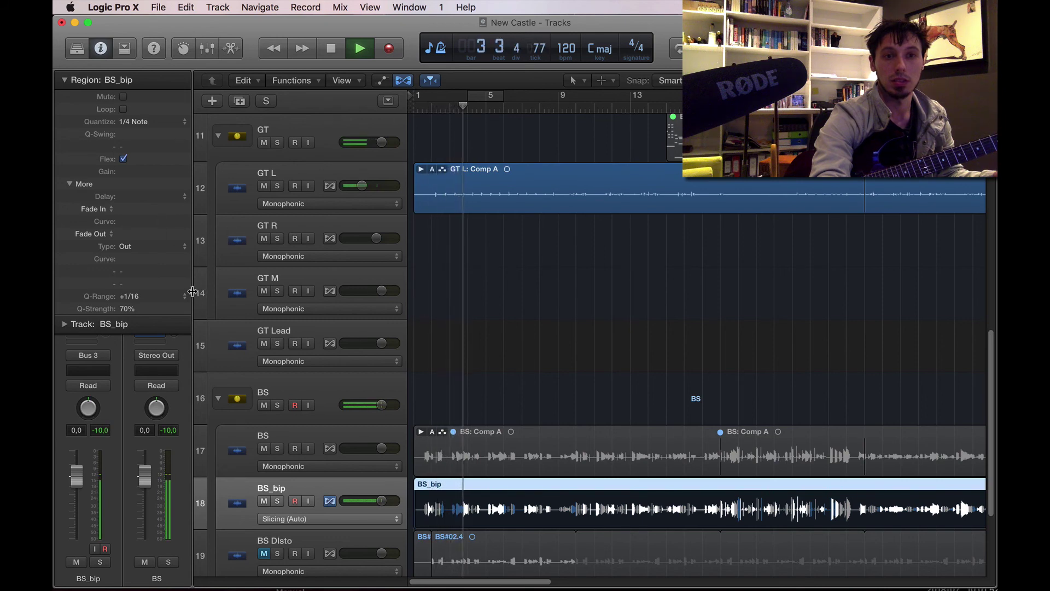
key("super+Right")
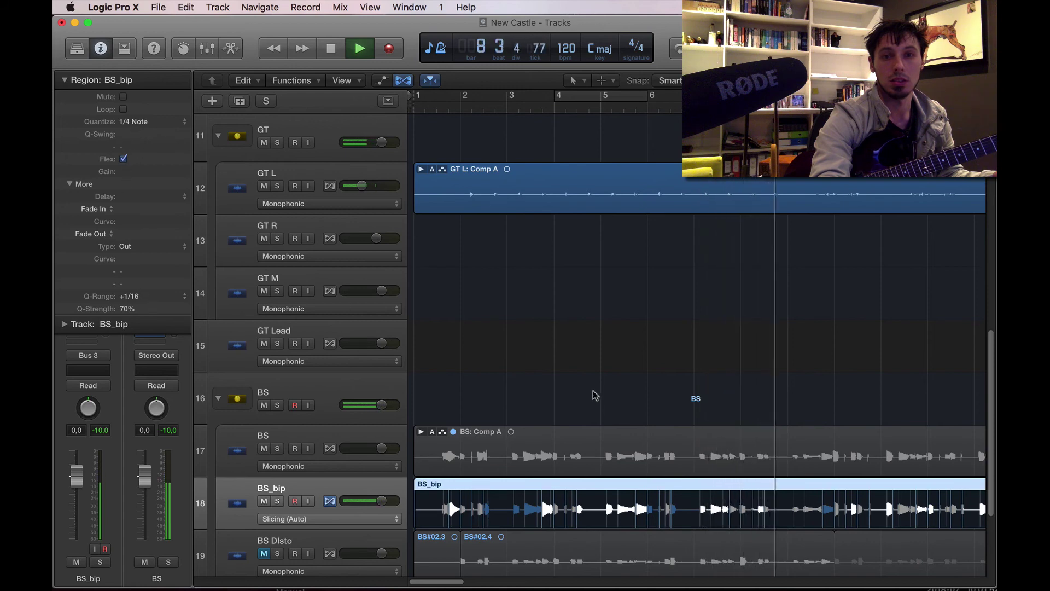
scroll(593, 395, "right", 5)
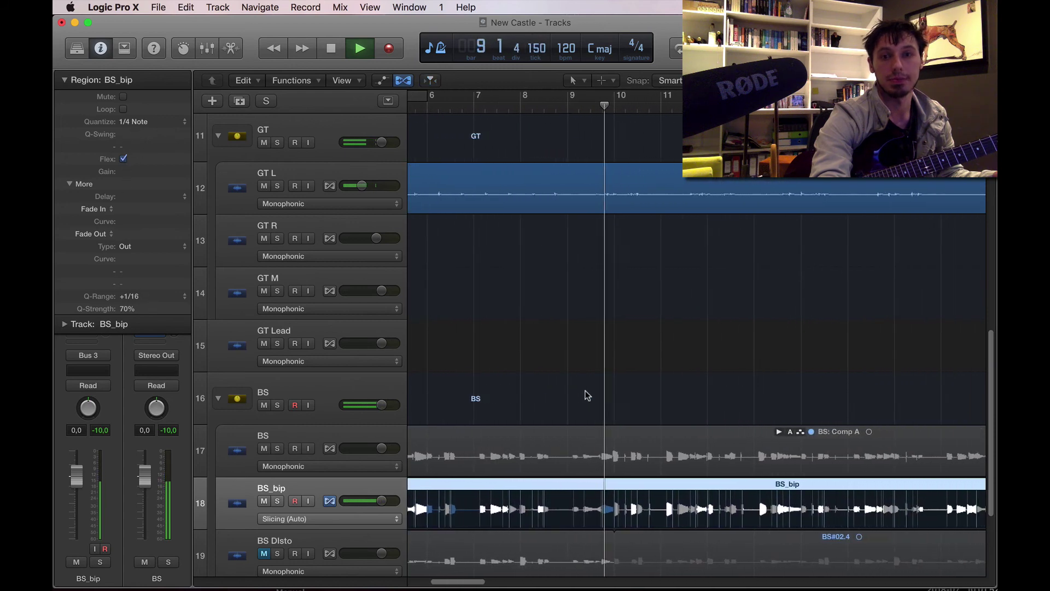
scroll(588, 395, "right", 1)
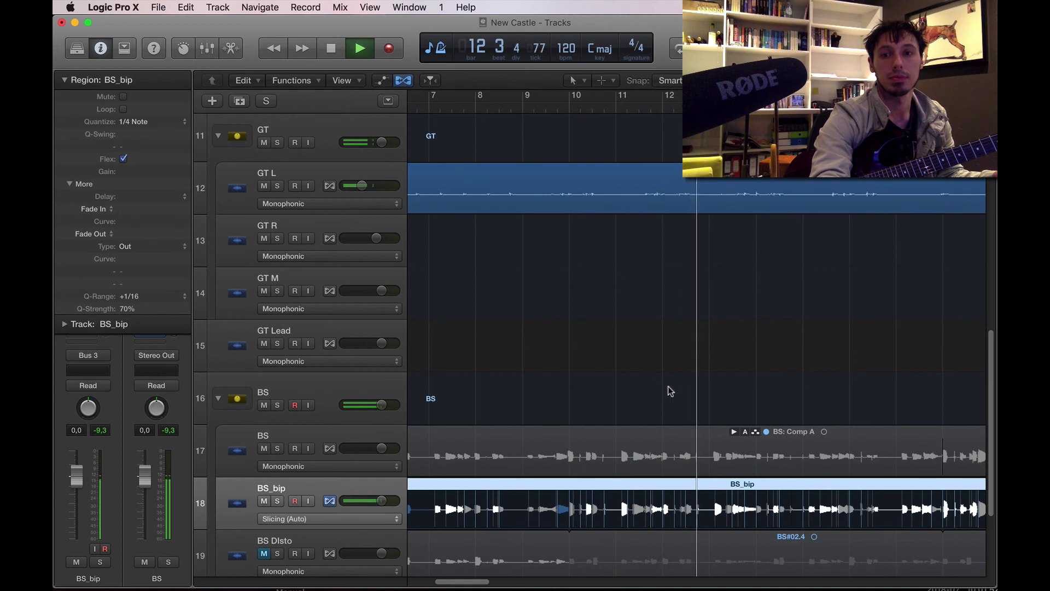
scroll(668, 386, "right", 7)
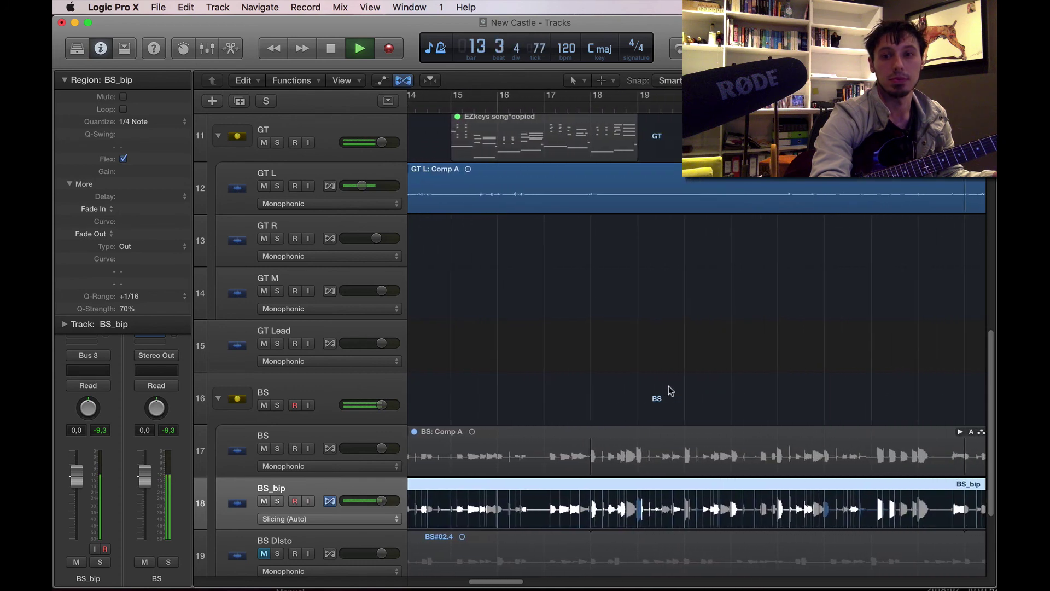
left_click(671, 107)
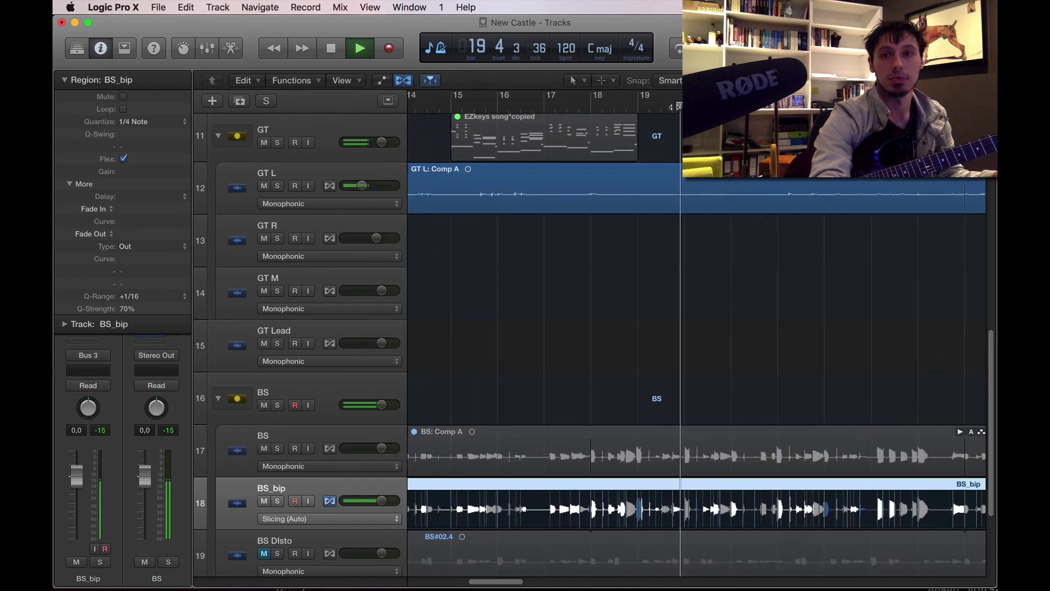
left_click(646, 107)
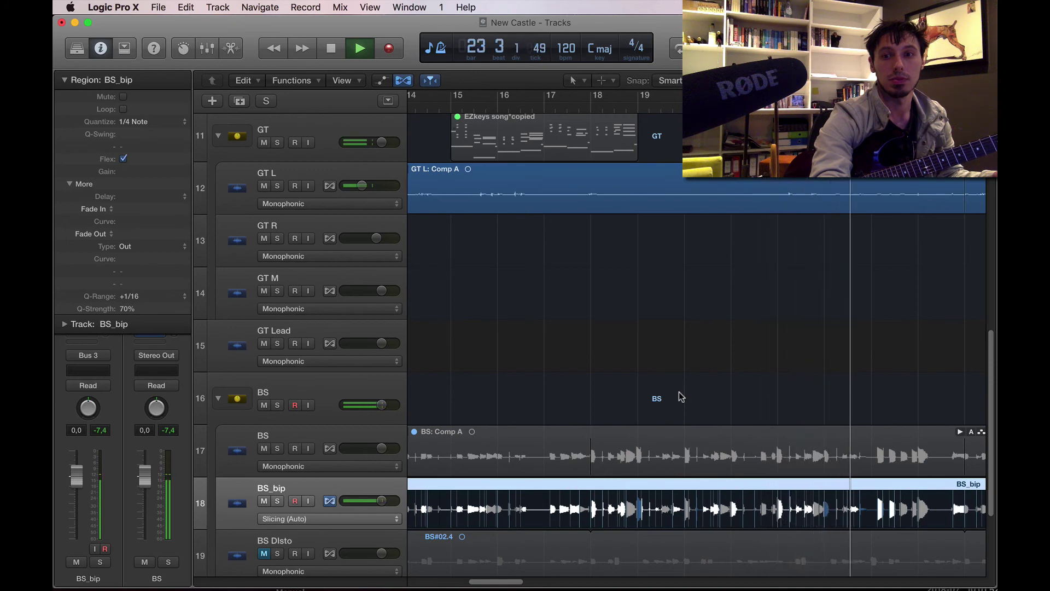
Step: Try a 1/8 Note quantize on the BS_bip region and audition it from bar 18
key("space")
left_click(133, 121)
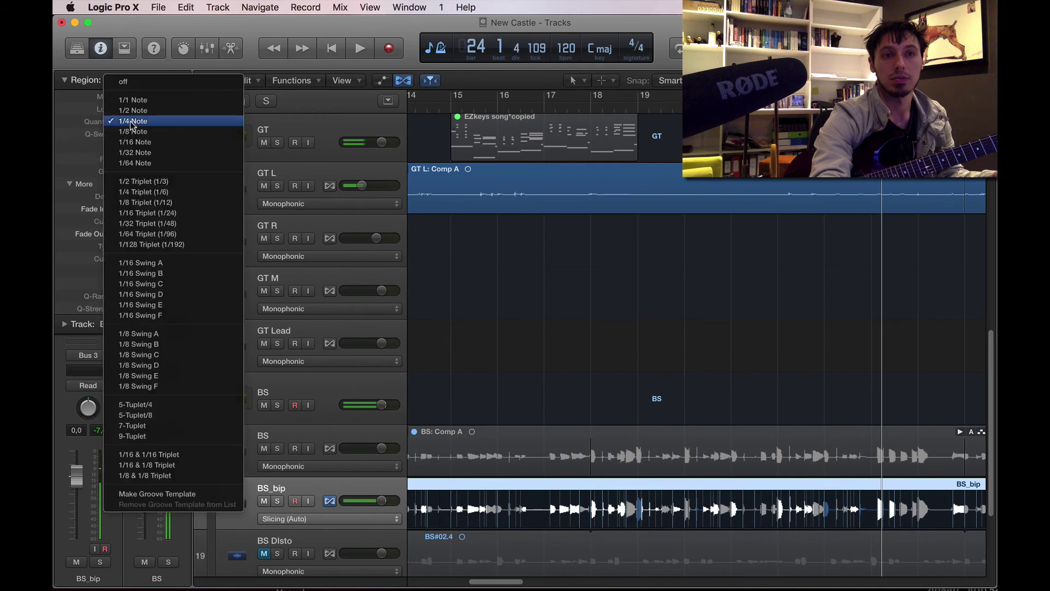
left_click(133, 131)
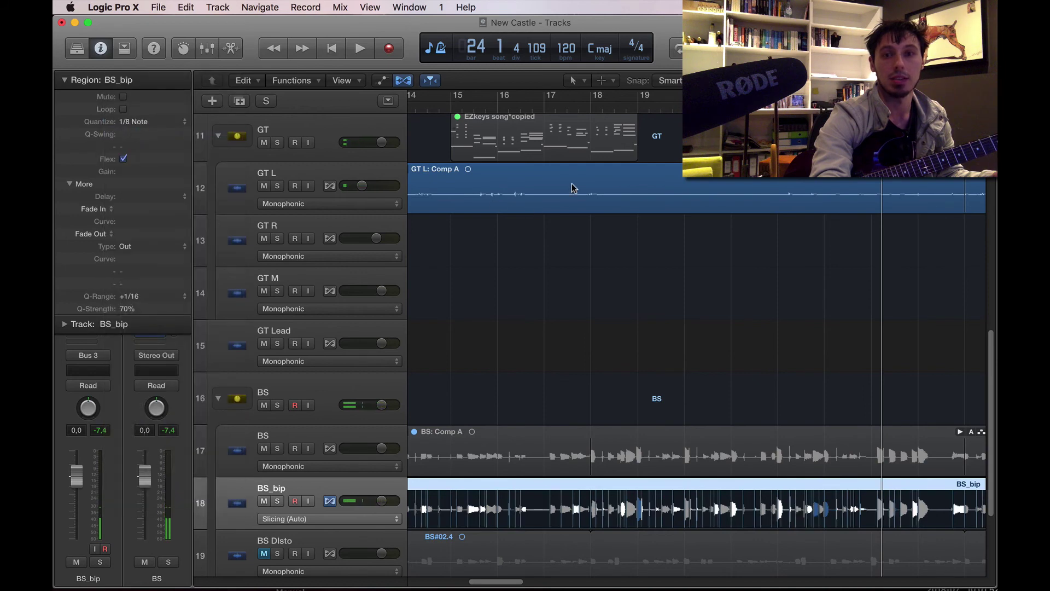
left_click(600, 103)
key("space")
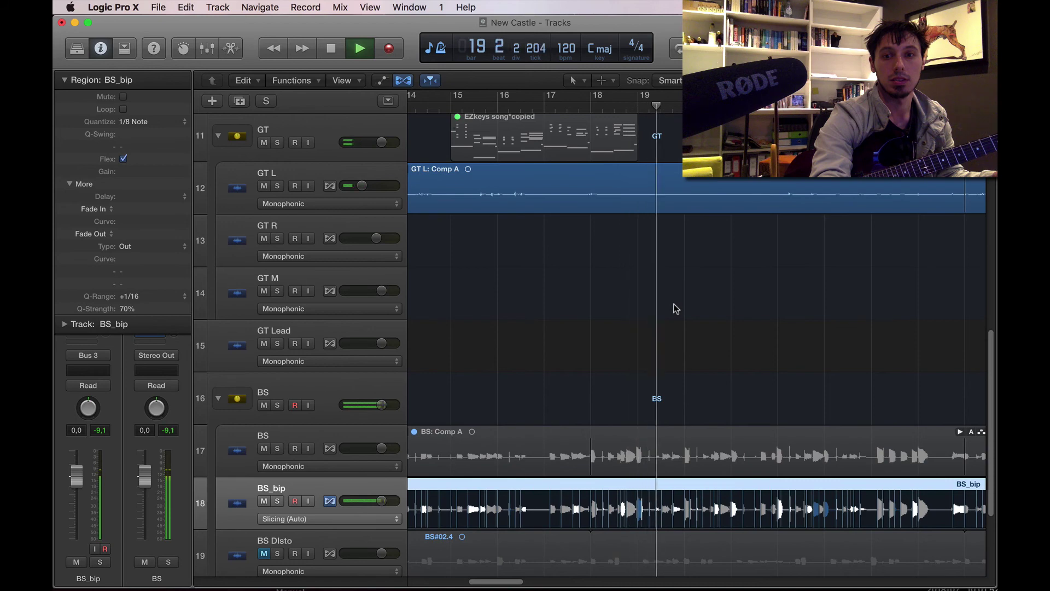
key("space")
Step: Restore 1/4 Note quantize, replay from bar 18, and cue the playhead near bar 18.4
left_click(148, 121)
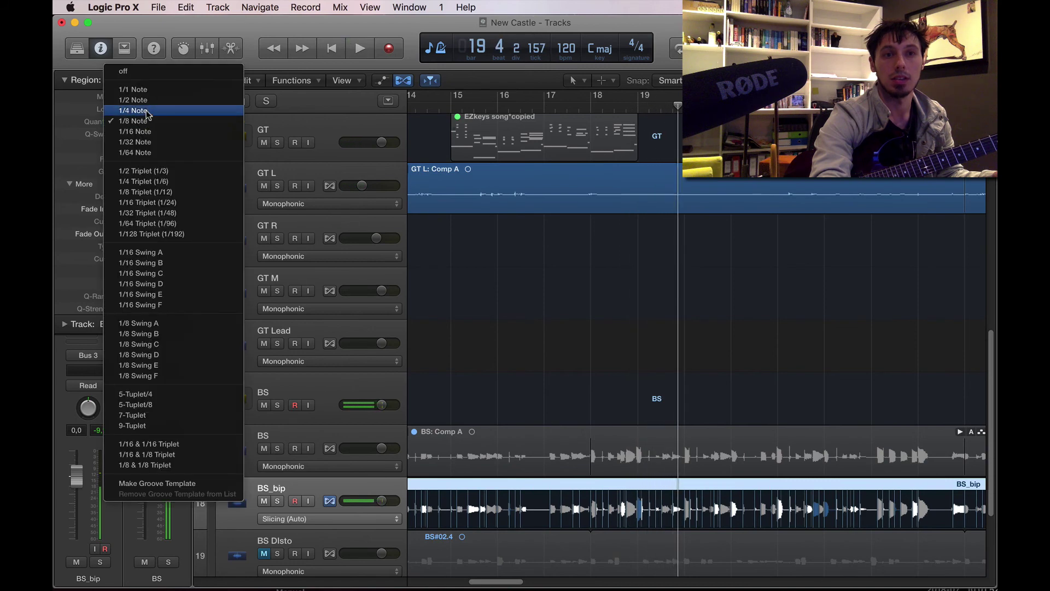
left_click(133, 110)
key("space")
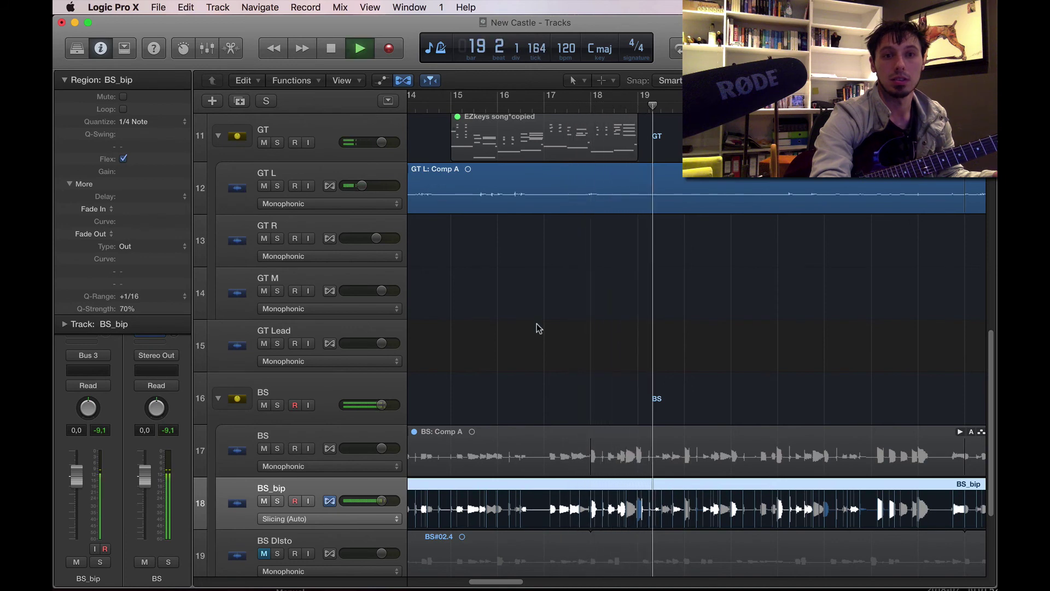
key("space")
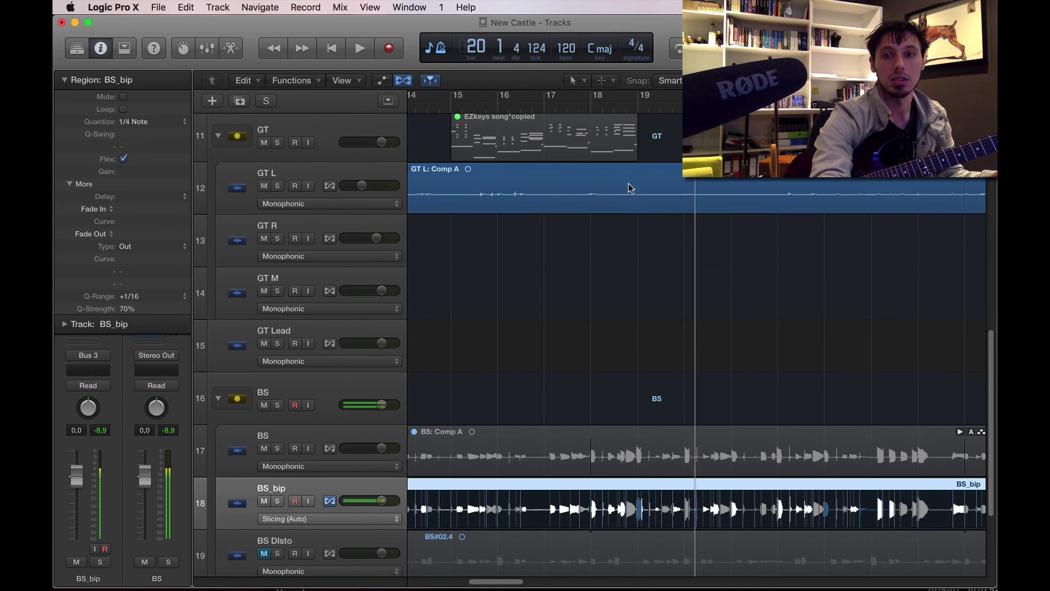
left_click(602, 106)
key("space")
key("super+Right")
key("super+Right")
key("super+Right")
key("super+Right")
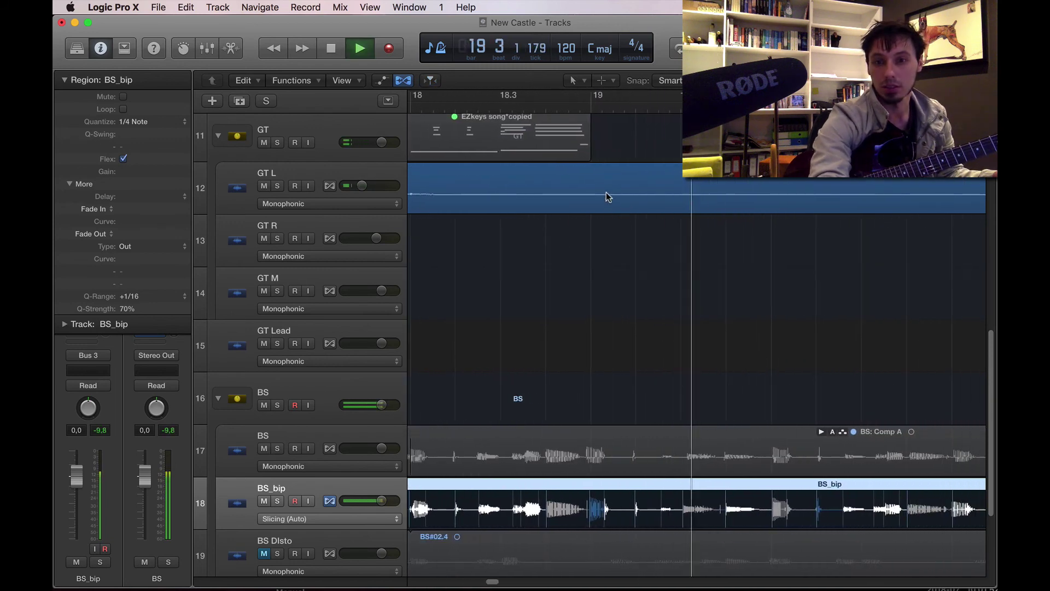
key("space")
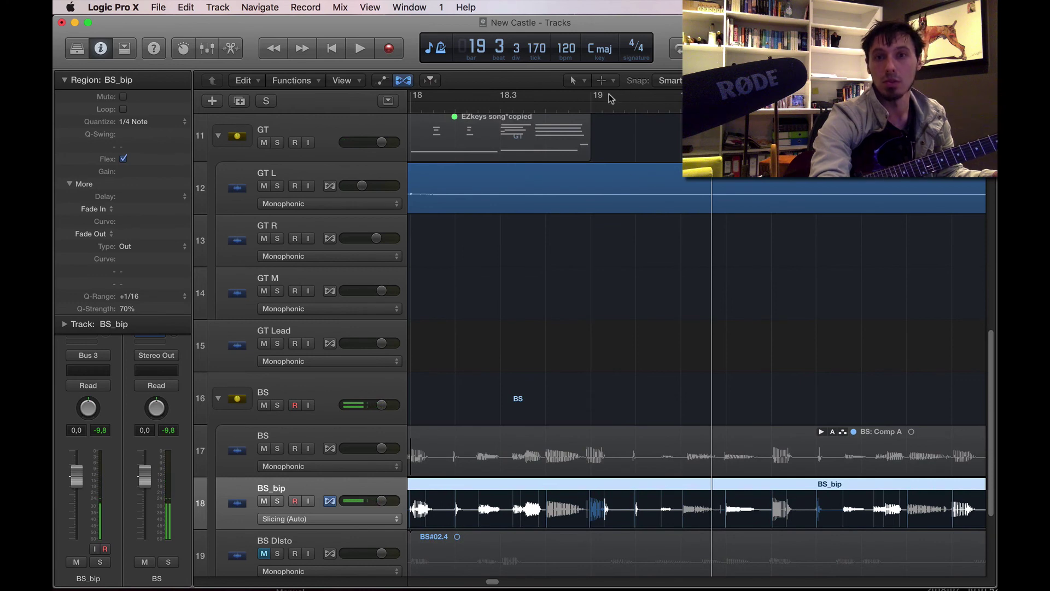
left_click(590, 107)
Step: Stretch the BS_bip audio at one note and listen back to the result
key("space")
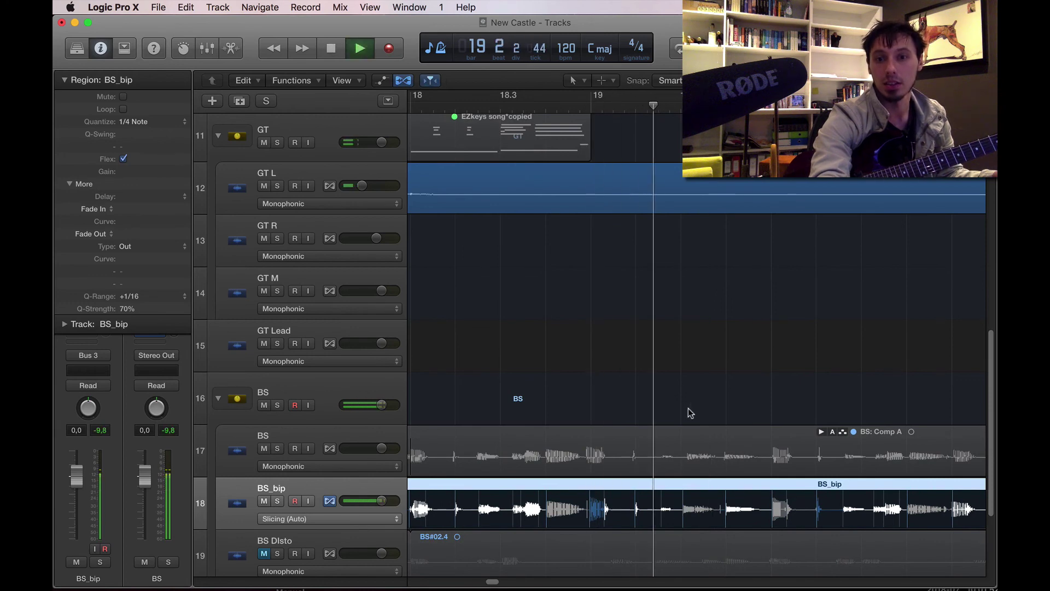
mouse_move(685, 517)
left_mouse_down()
mouse_move(705, 514)
mouse_move(694, 517)
left_mouse_up()
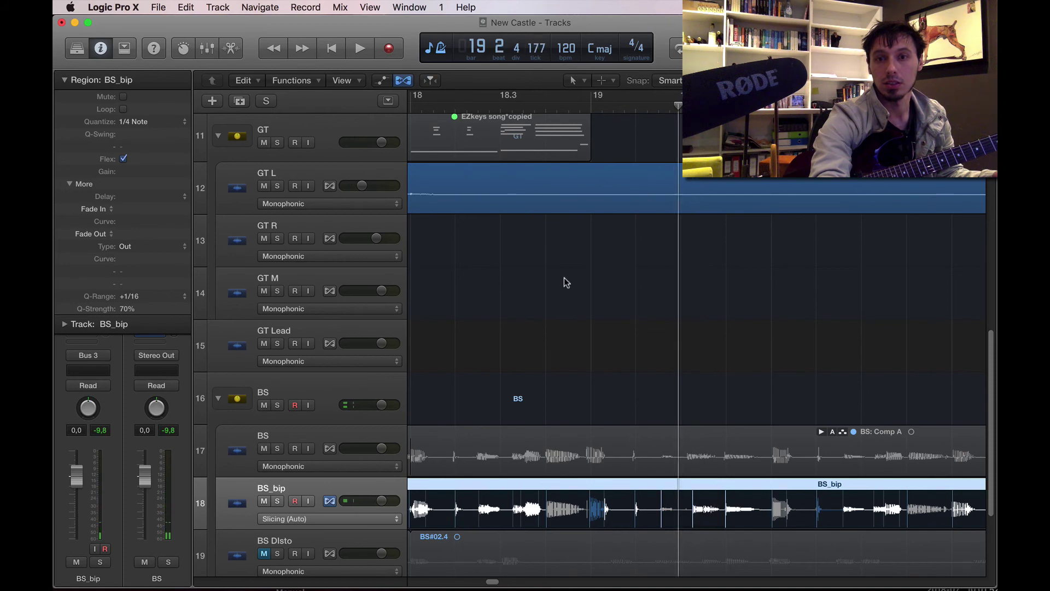
key("space")
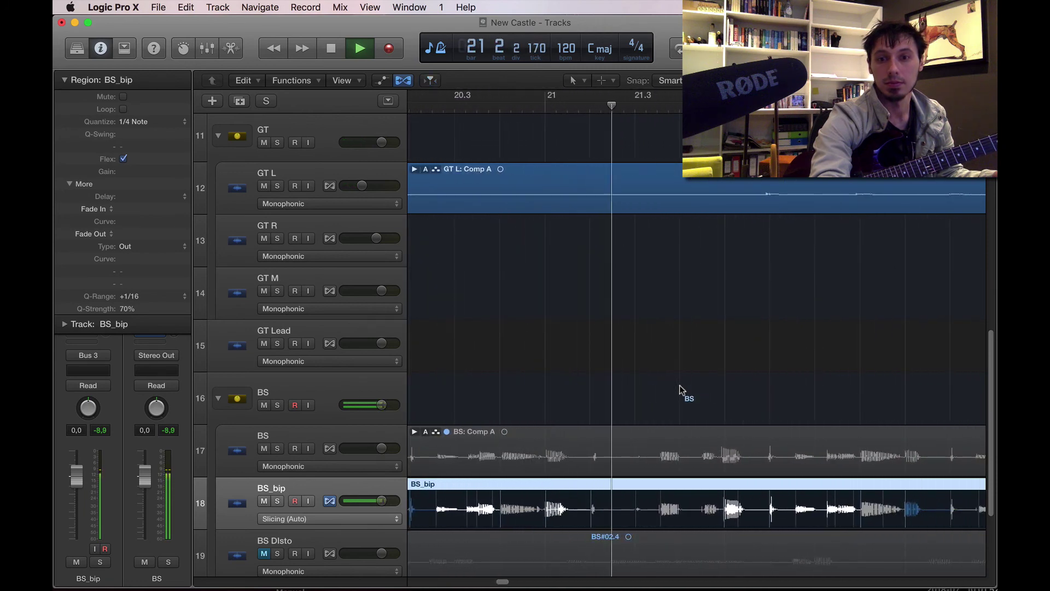
key("space")
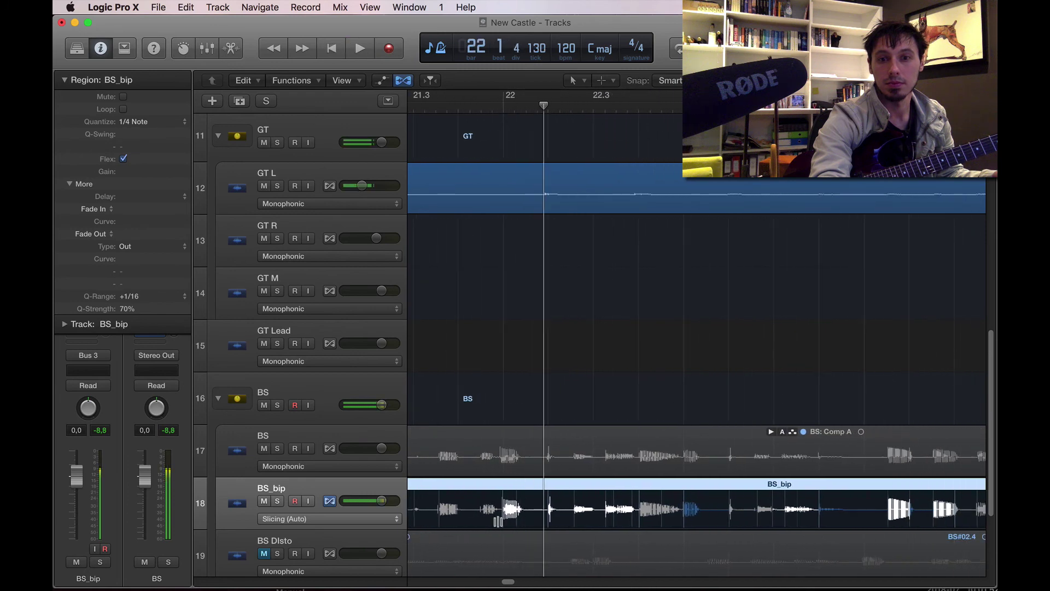
Step: Add a flex marker near bar 21 and shift that note slightly later, auditioning from bar 21.3
left_click_drag(482, 509, 478, 510)
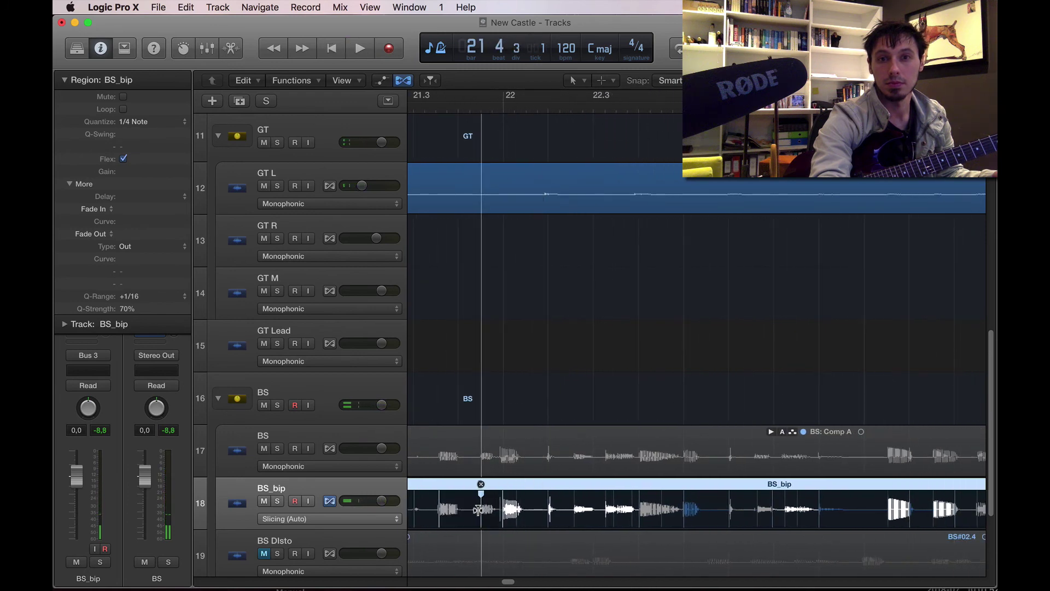
left_click(425, 107)
key("space")
key("space")
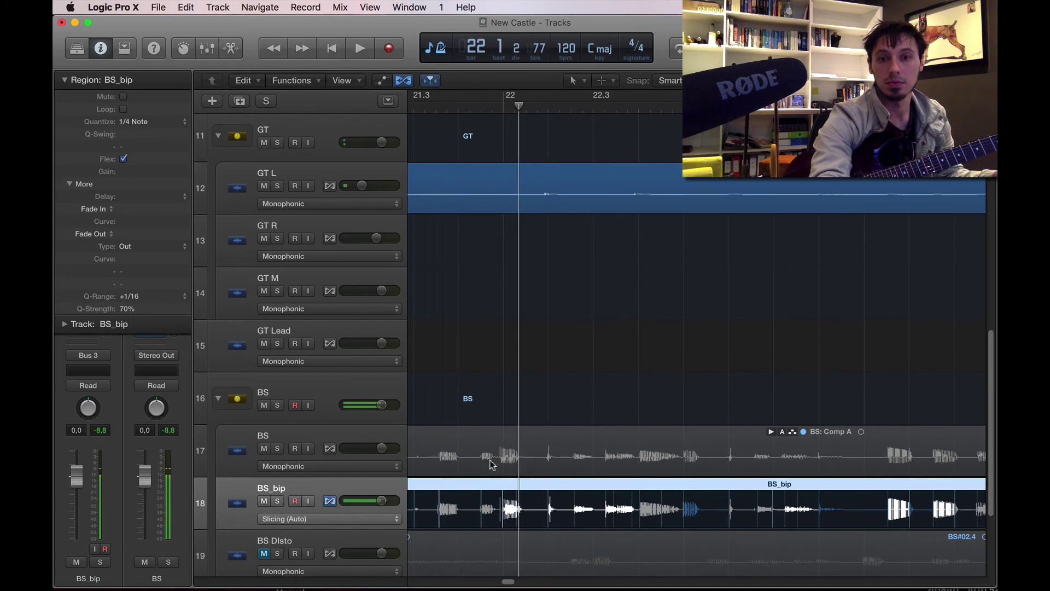
left_click_drag(503, 521, 510, 521)
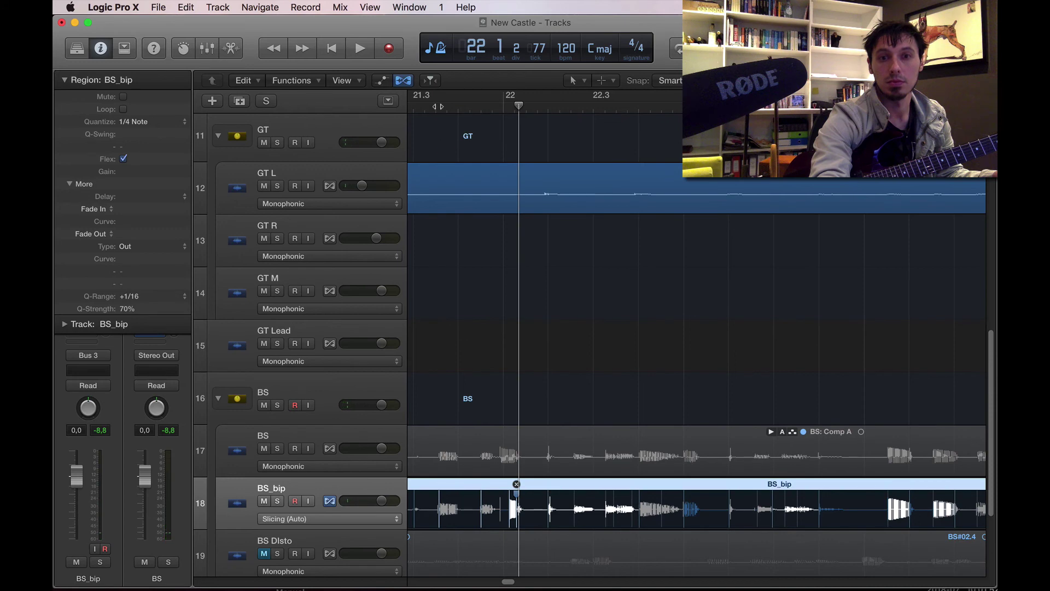
left_click(438, 107)
key("space")
key("space")
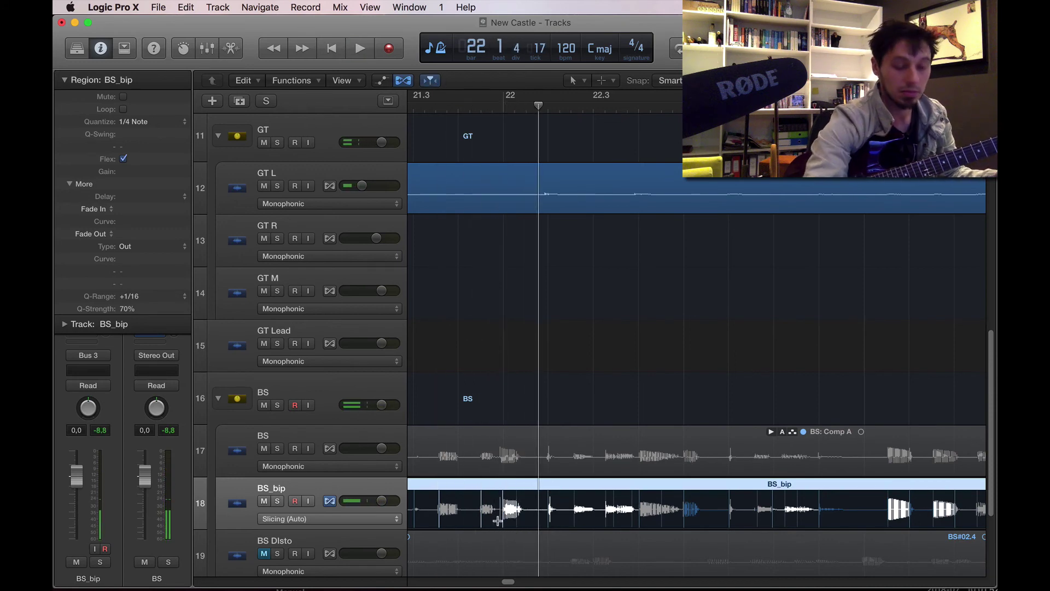
Step: Move a later BS_bip note onto the beat and replay from about bar 21.3
scroll(498, 521, "up", 5)
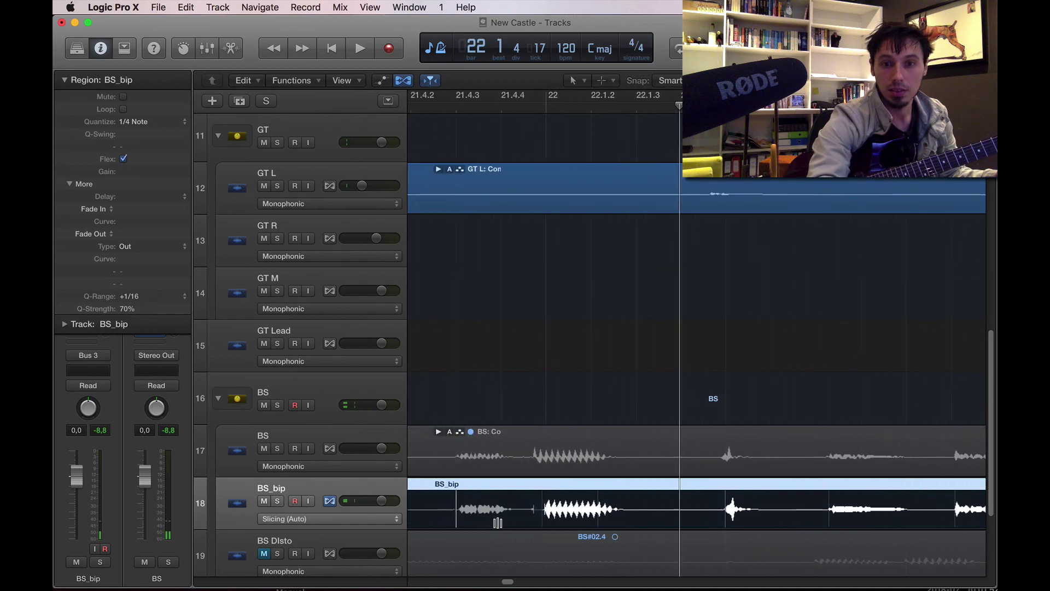
scroll(498, 523, "right", 10)
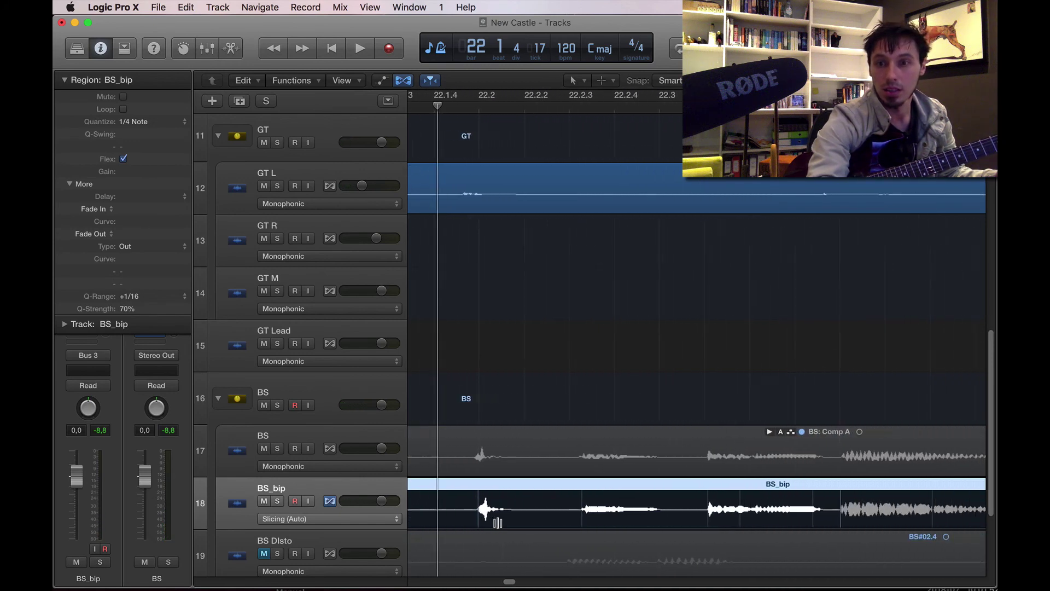
scroll(497, 522, "right", 3)
key("space")
key("space")
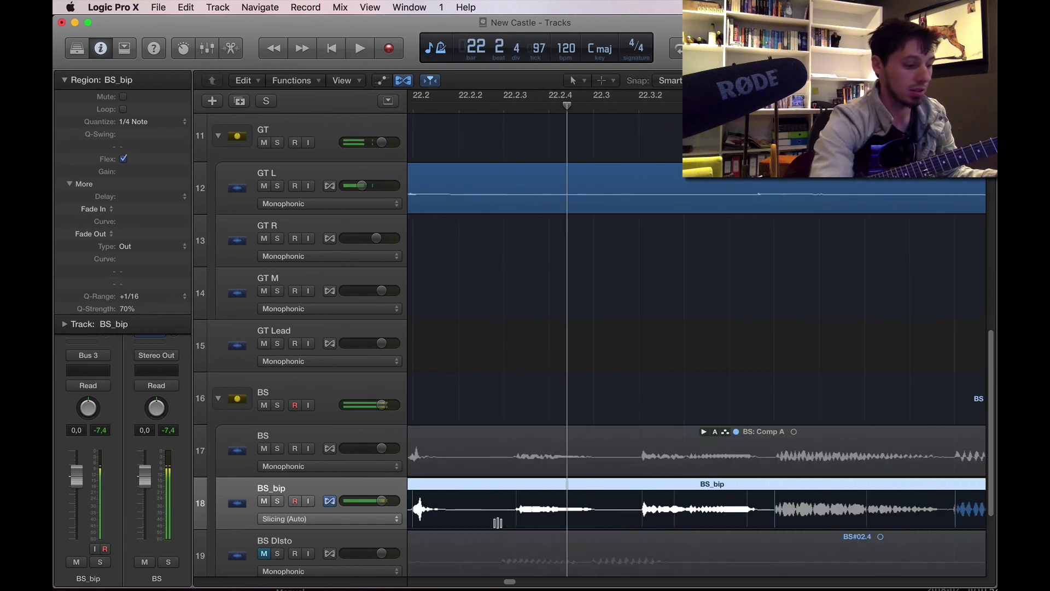
key("space")
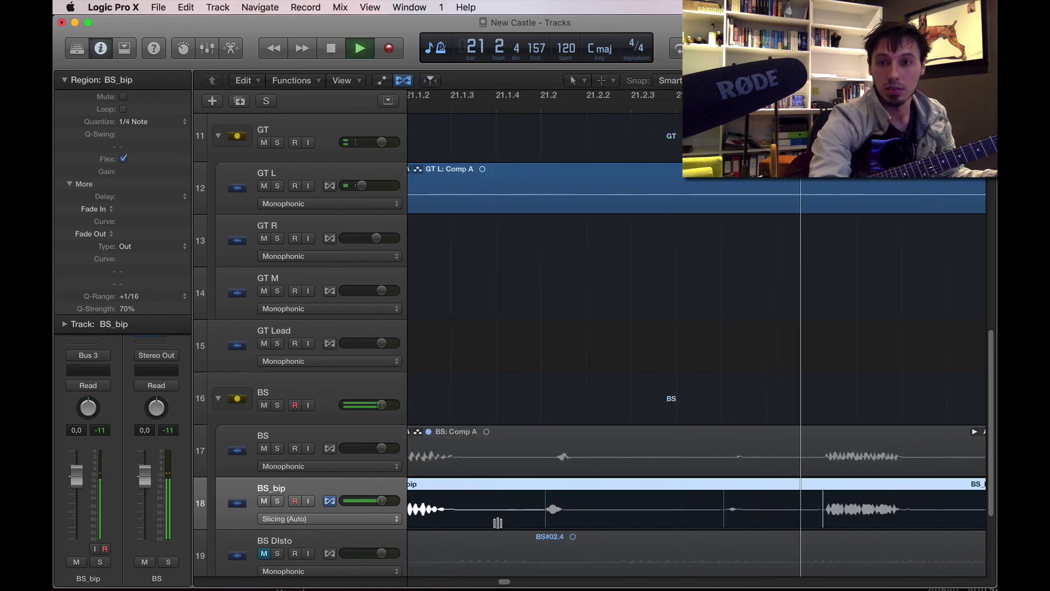
key("space")
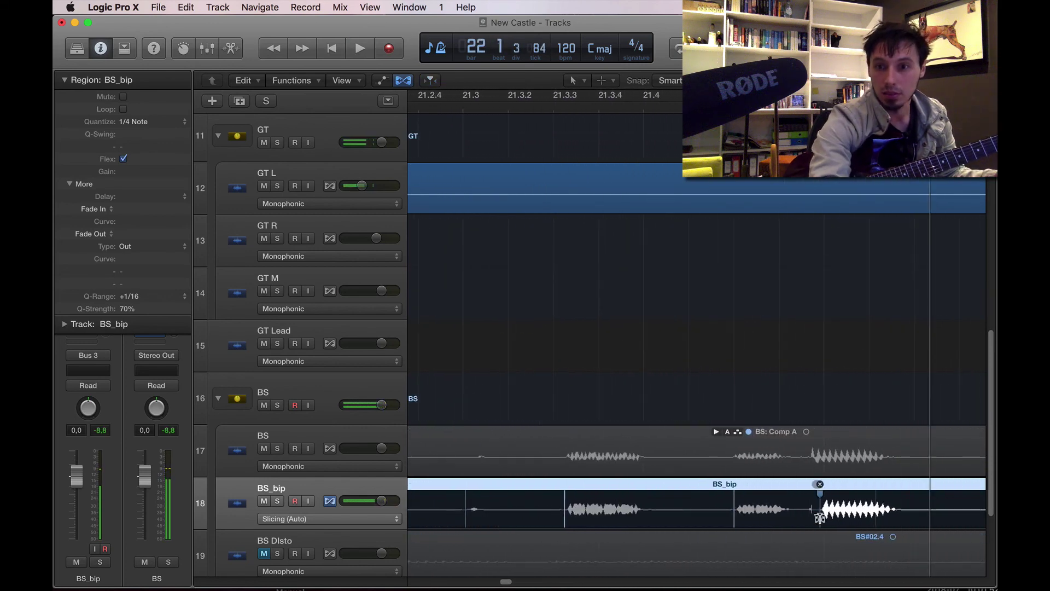
left_click_drag(820, 519, 824, 520)
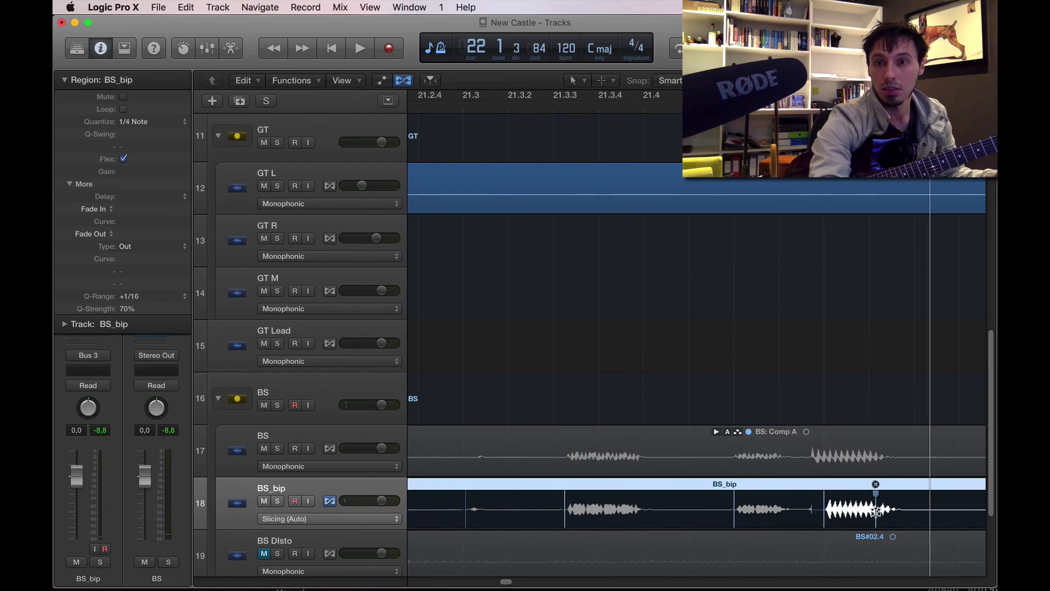
left_click(469, 116)
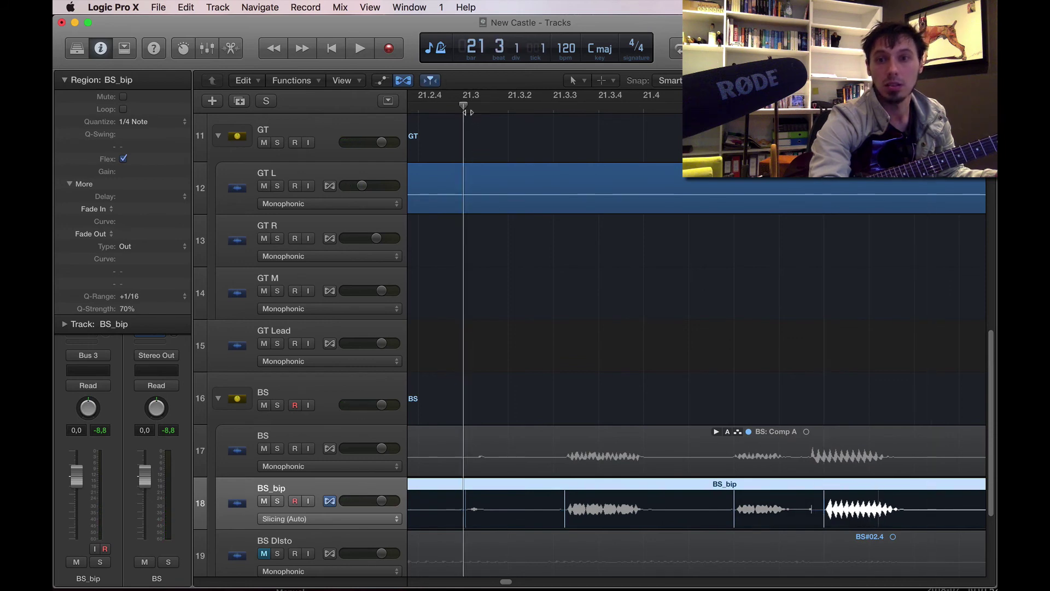
key("space")
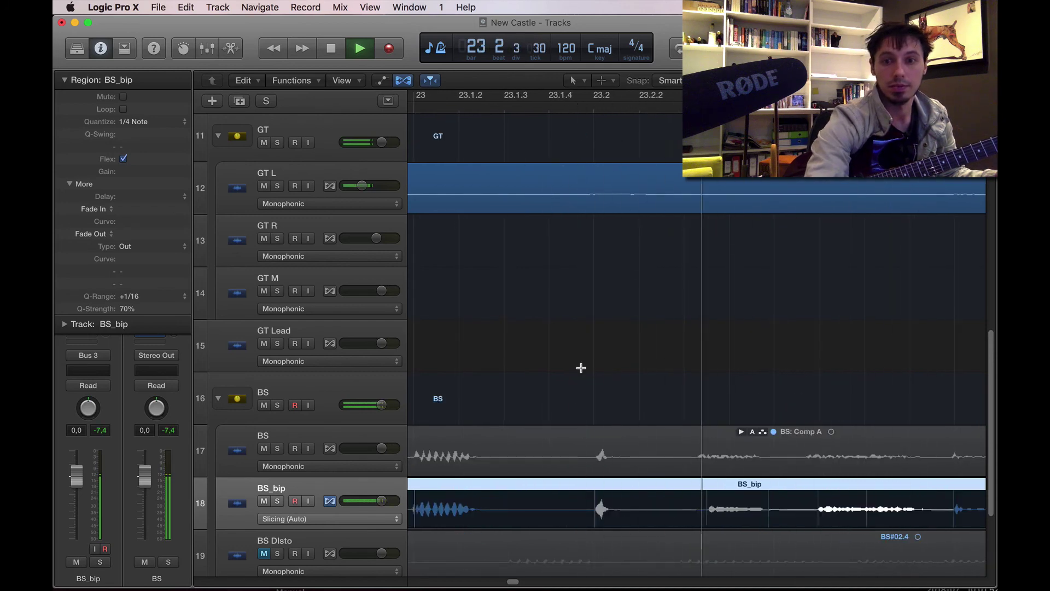
key("space")
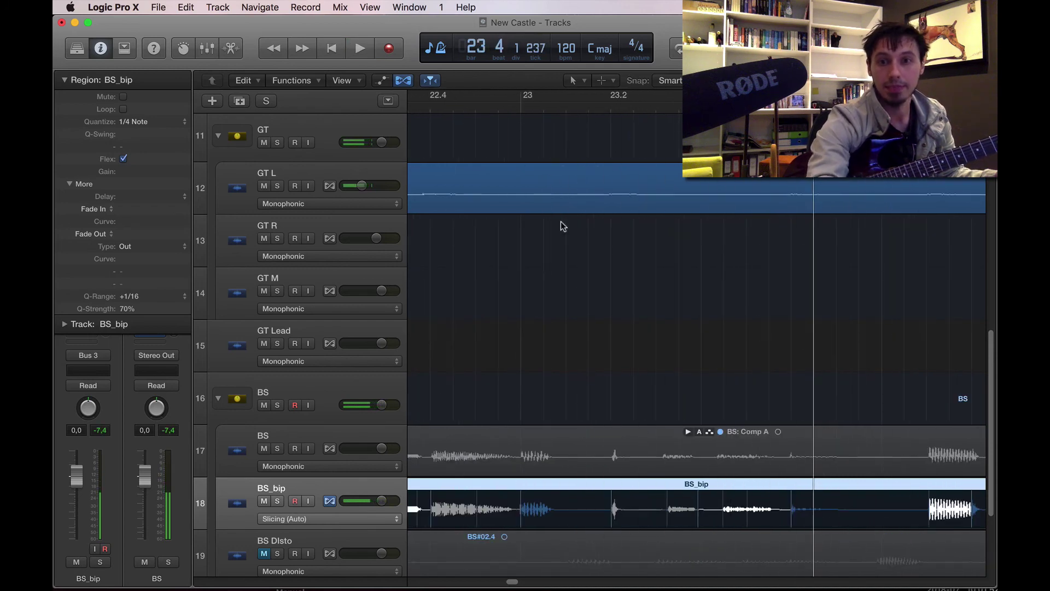
Step: Add a flex marker at a BS_bip note around bar 23, auditioning from bar 23
left_click(507, 119)
key("space")
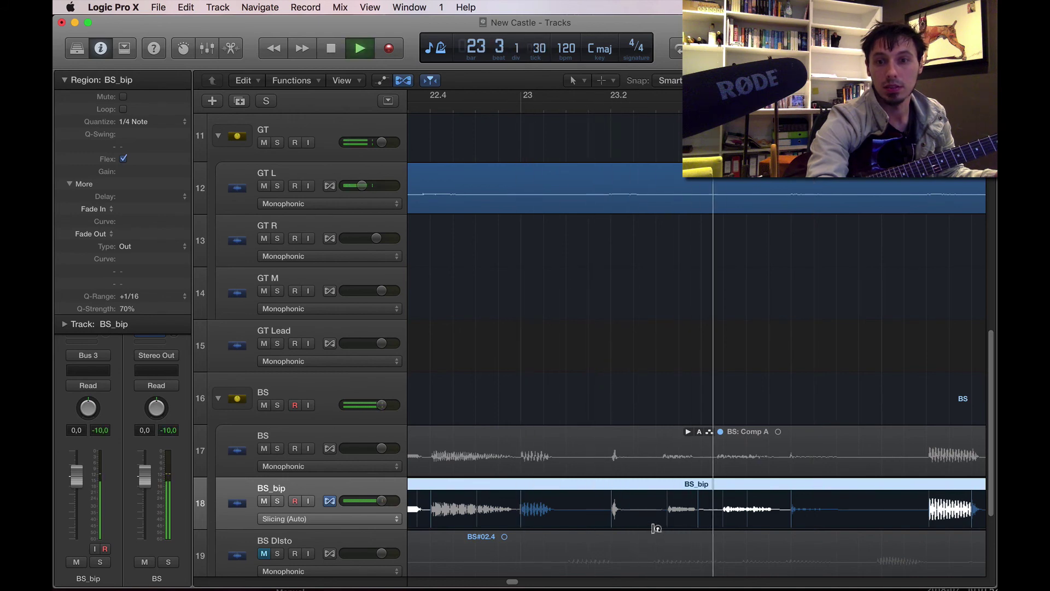
key("space")
left_click(670, 512)
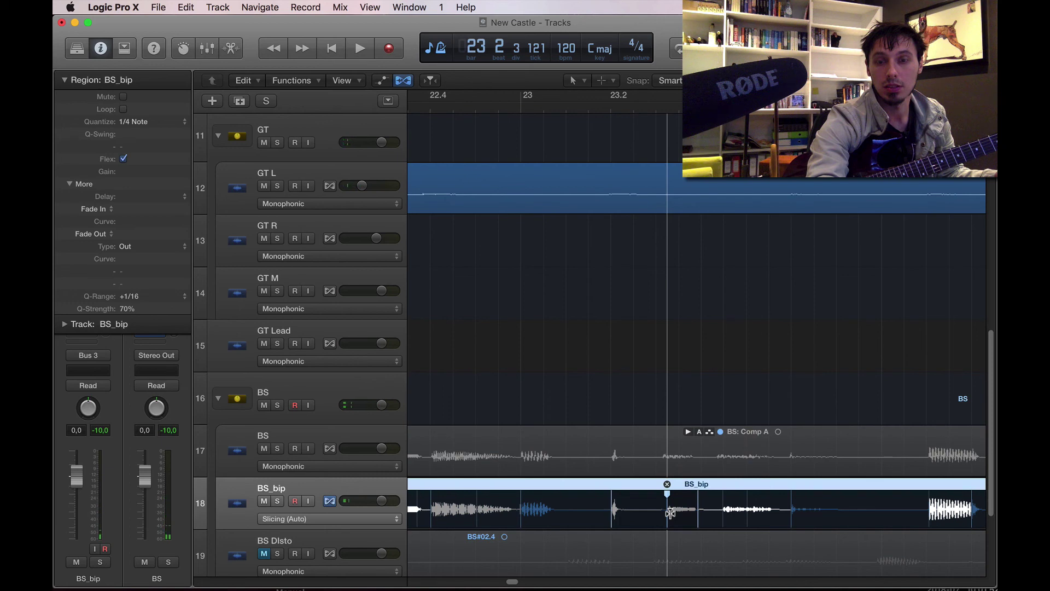
left_click(529, 103)
key("space")
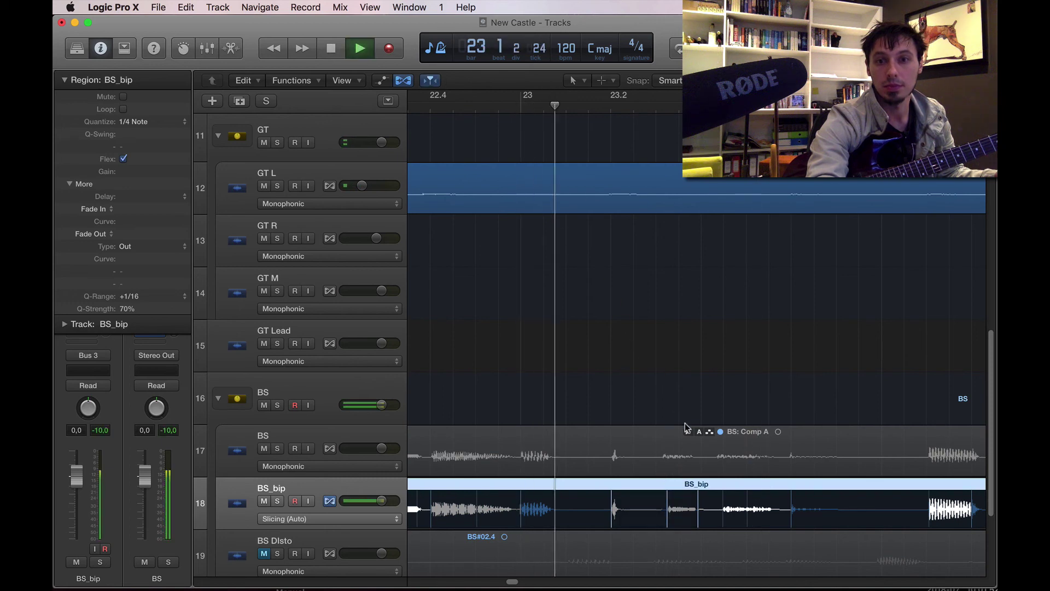
key("space")
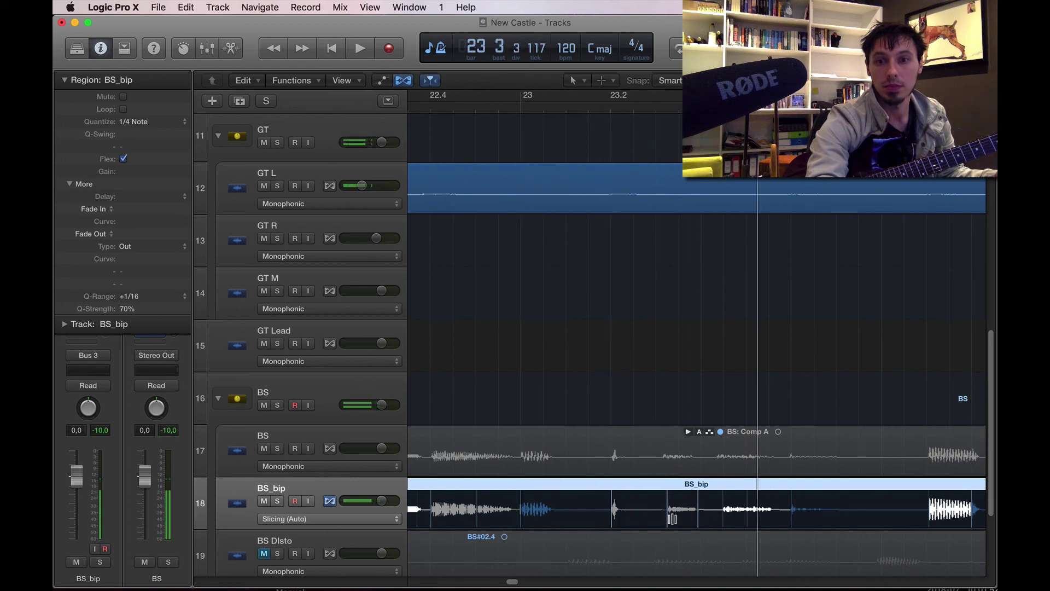
Step: Pull two BS_bip notes earlier near bar 23, replaying from about bar 22.4
left_click_drag(666, 517, 654, 521)
left_click(474, 104)
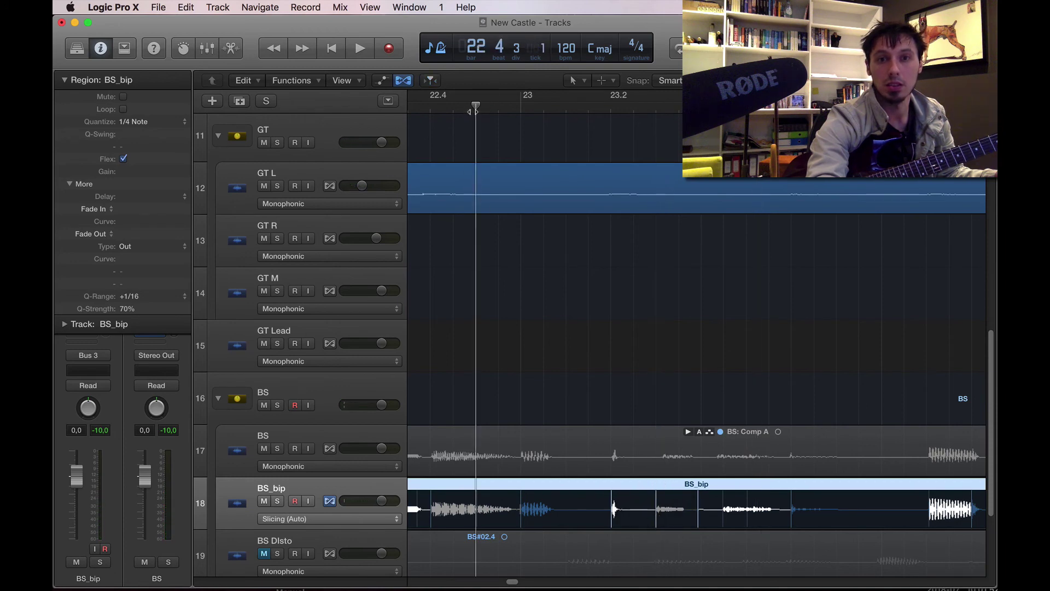
key("space")
key("space")
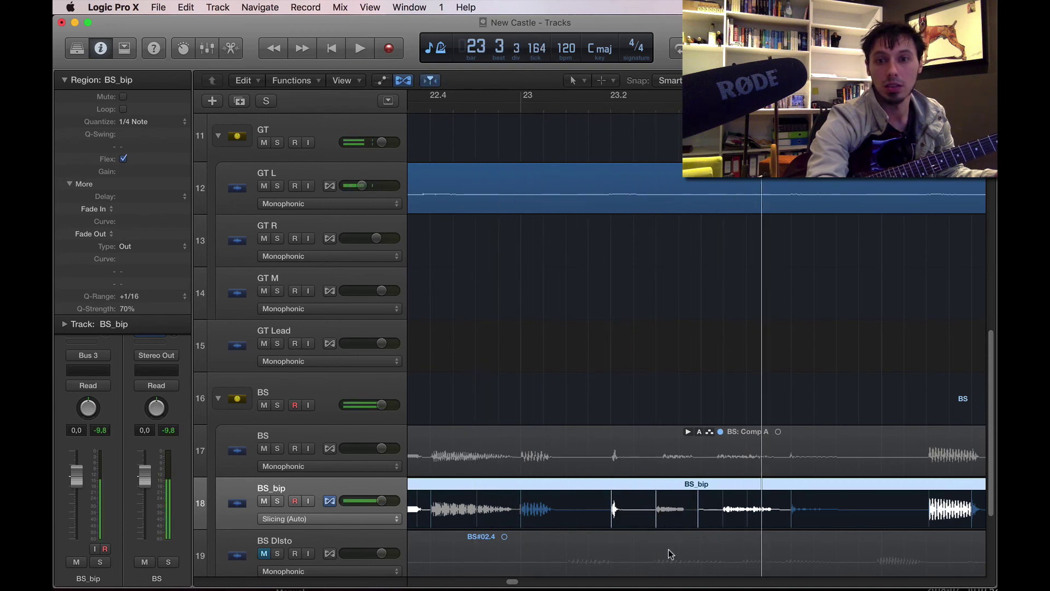
left_click_drag(723, 510, 702, 516)
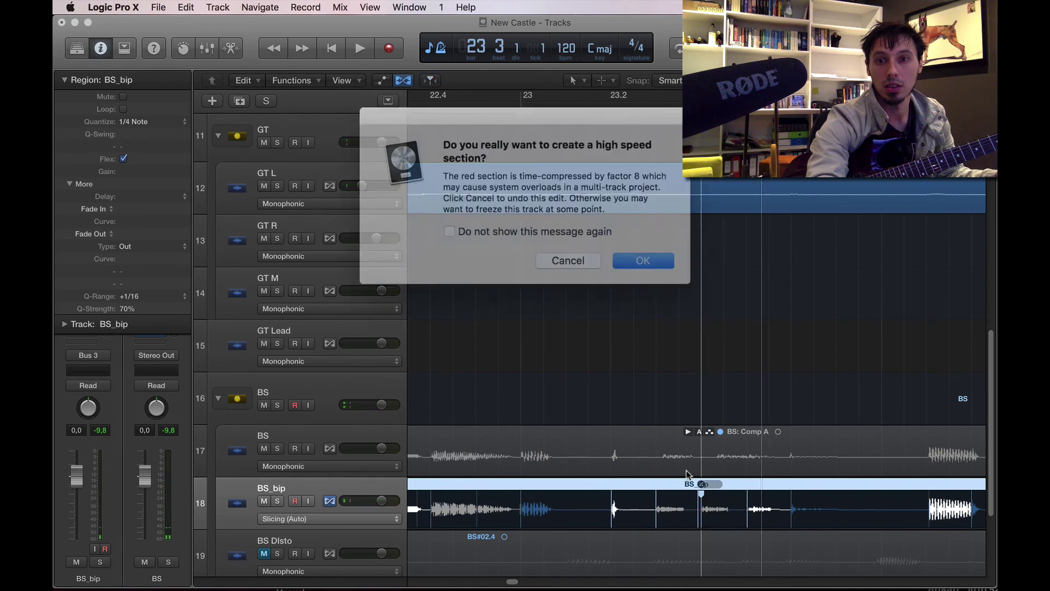
Step: Cancel the high-speed section warning to undo the edit, then replay from near bars 22.4 and 23
left_click(569, 252)
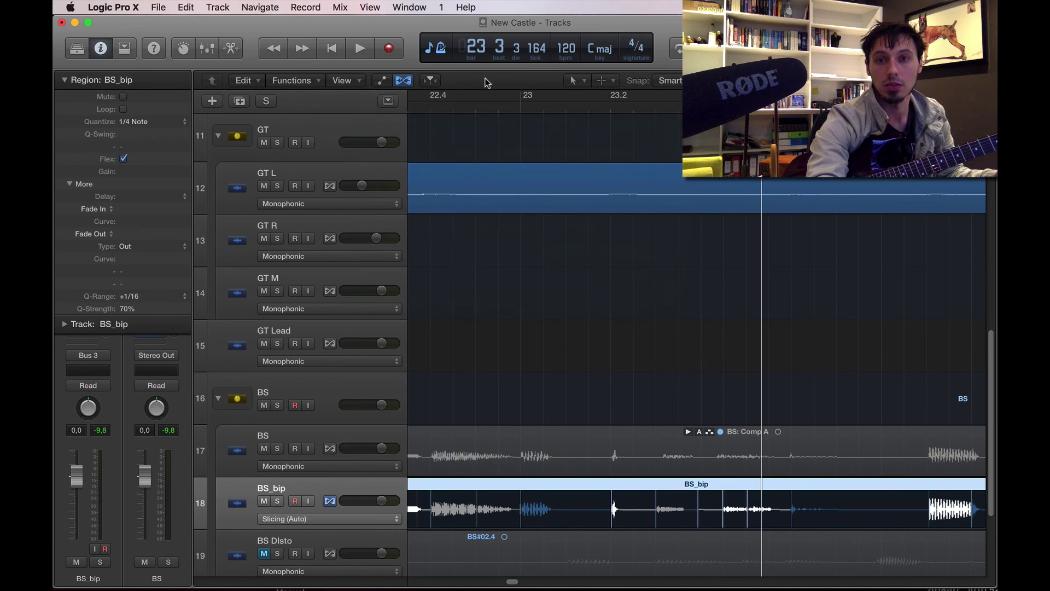
left_click(489, 105)
key("space")
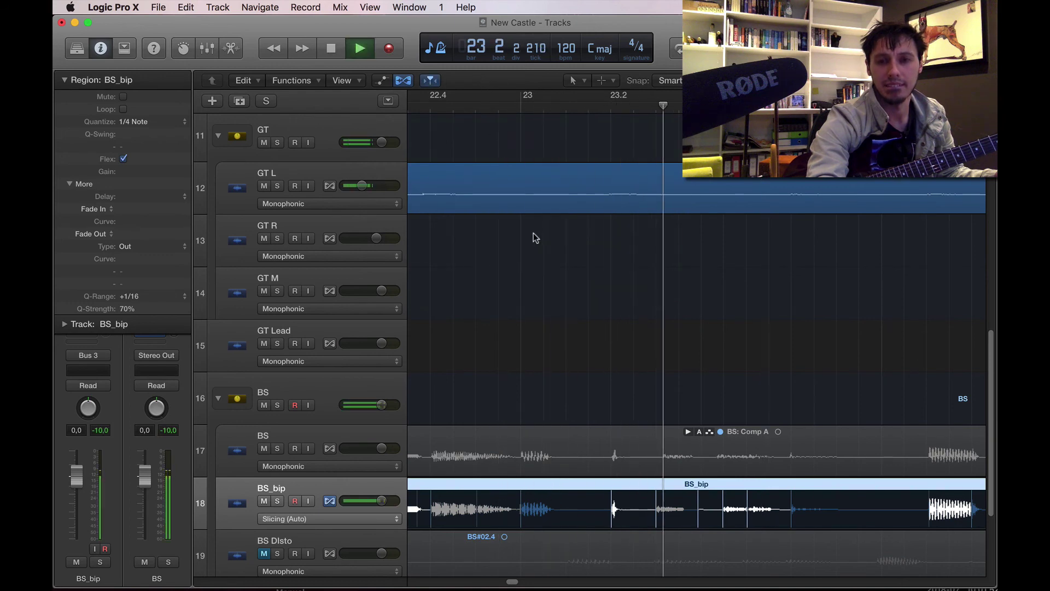
key("space")
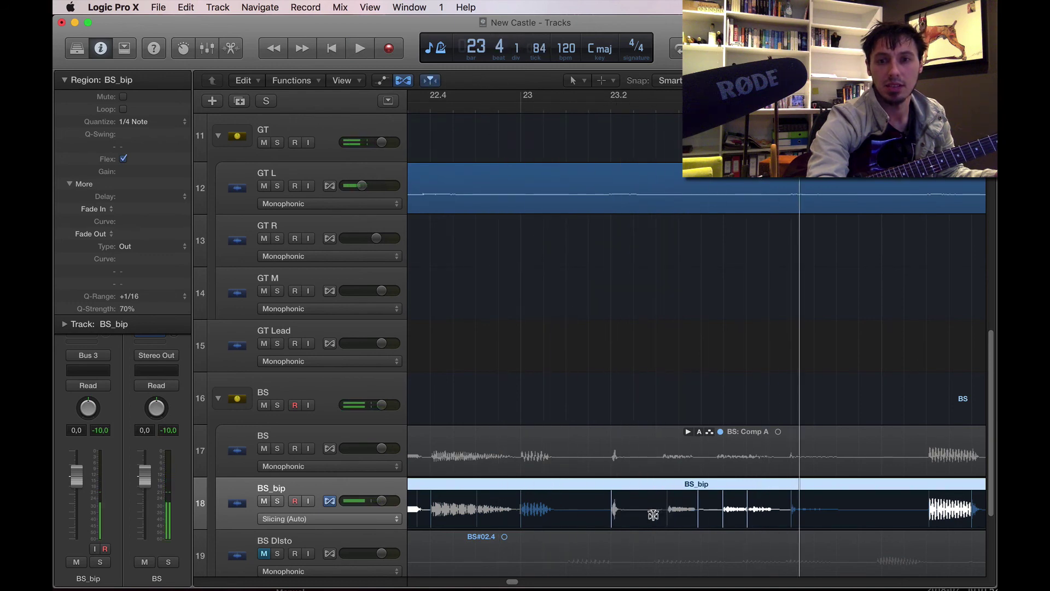
left_click(519, 104)
key("space")
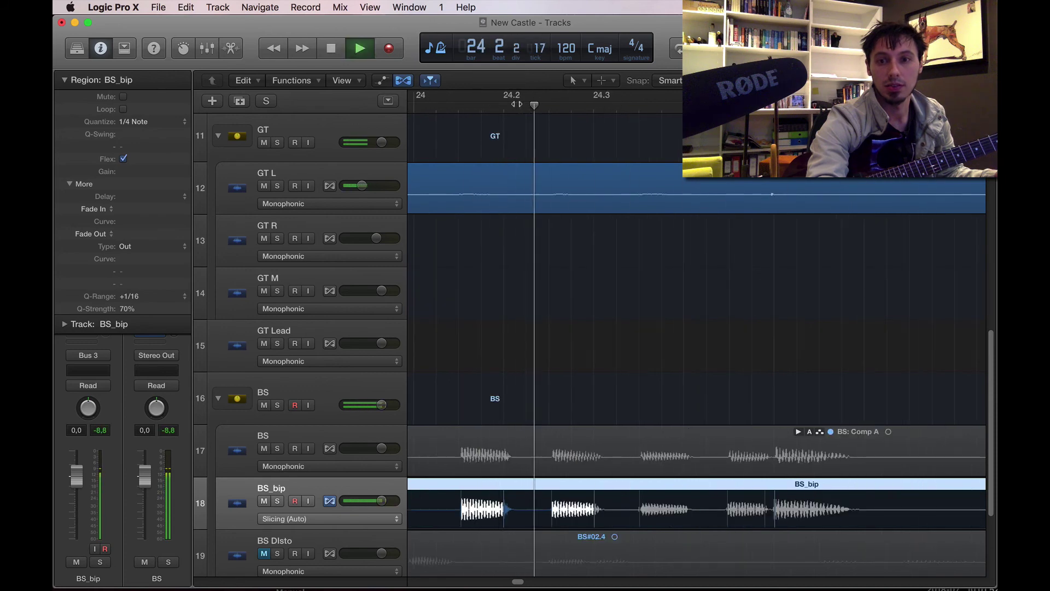
Step: Follow playback past bar 30 while zooming the timeline out, stopping around bar 34
scroll(517, 104, "right", 3)
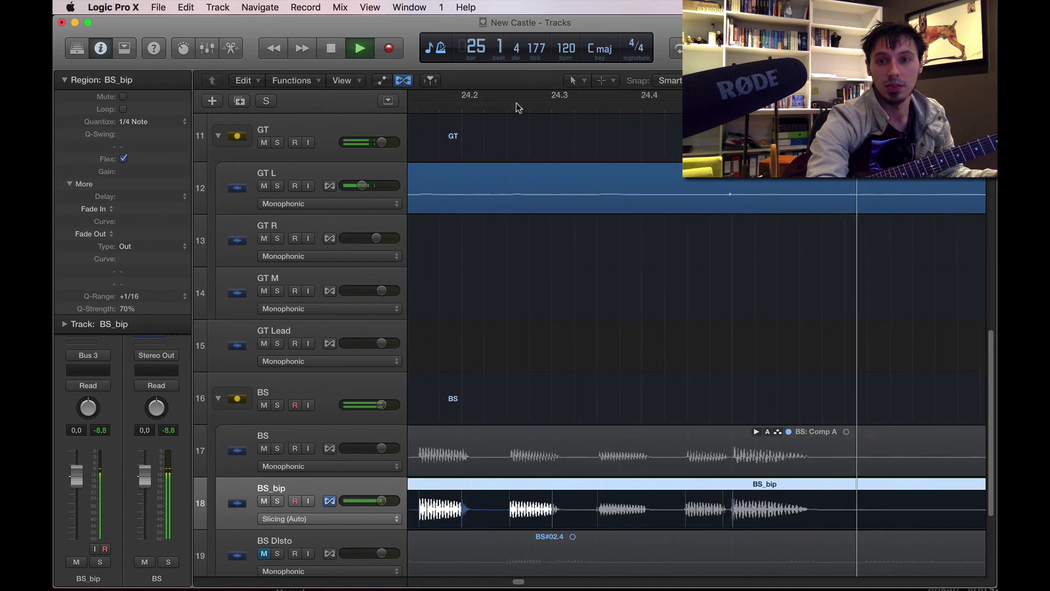
key("super+Left")
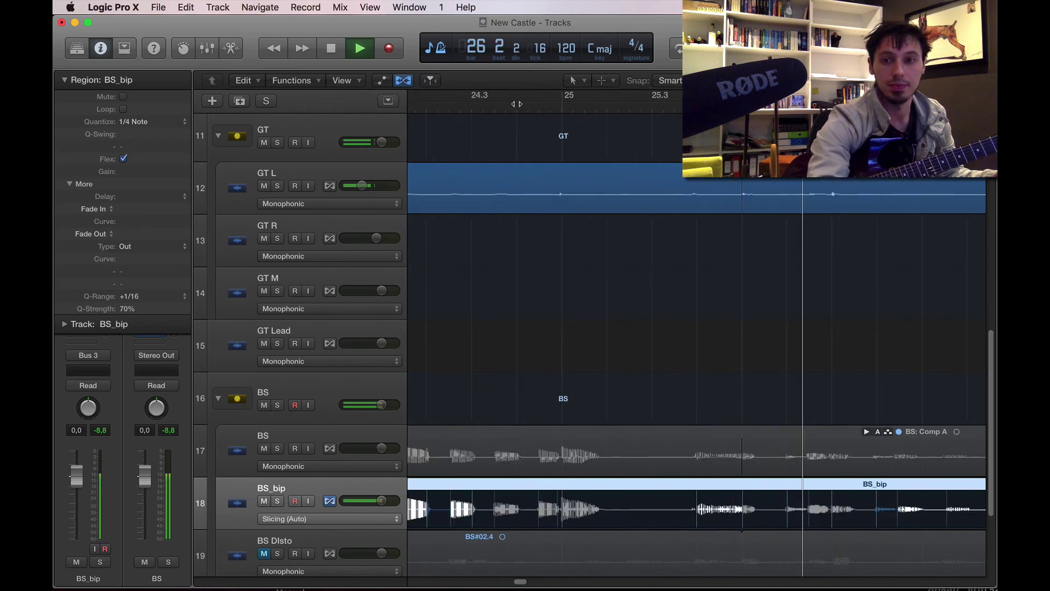
scroll(517, 104, "right", 10)
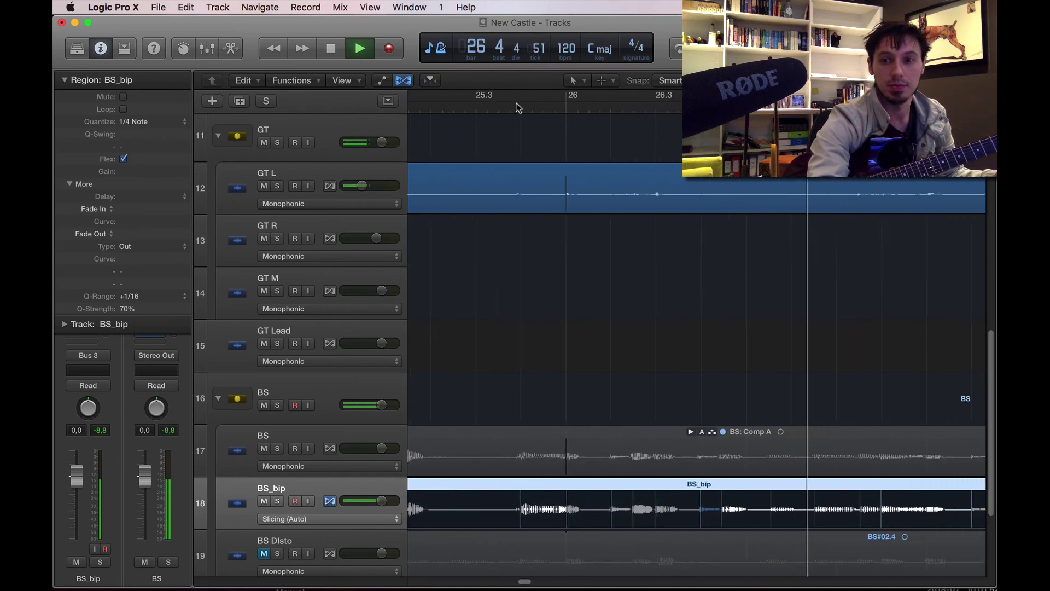
scroll(516, 105, "right", 5)
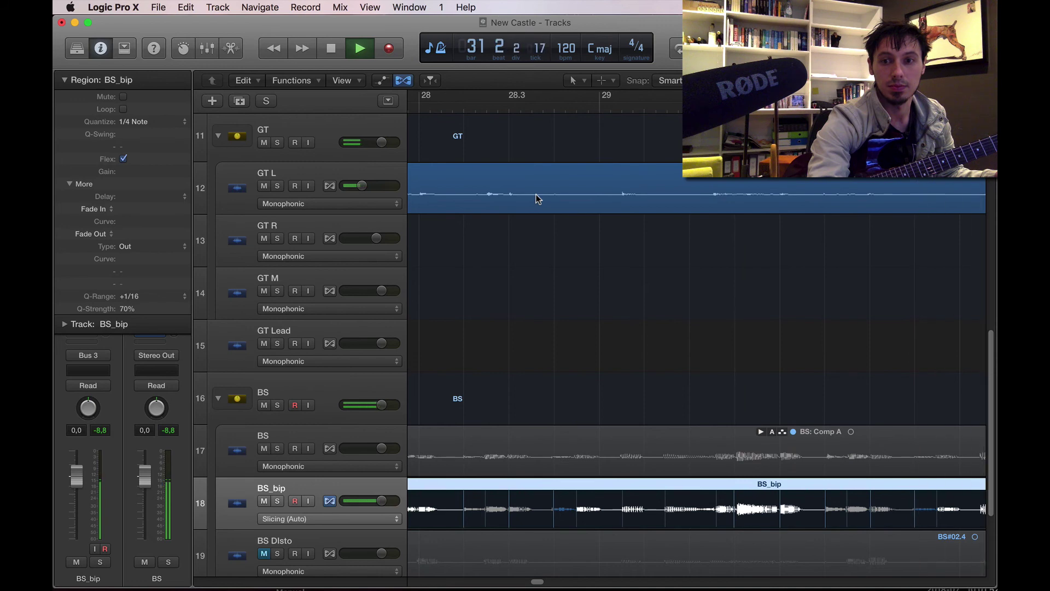
scroll(557, 226, "right", 5)
key("super+Left")
key("super+Left")
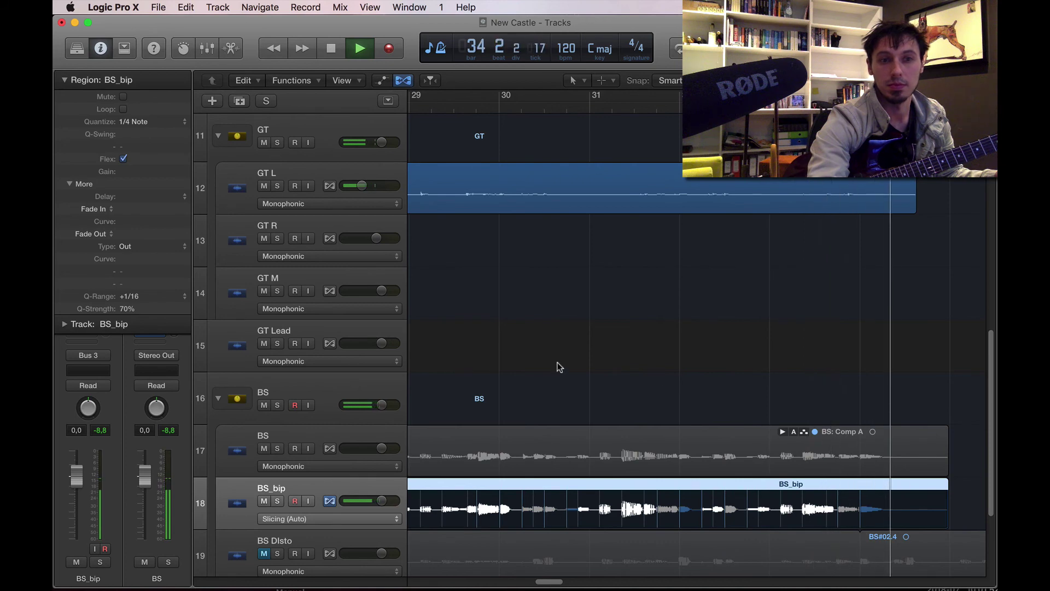
key("space")
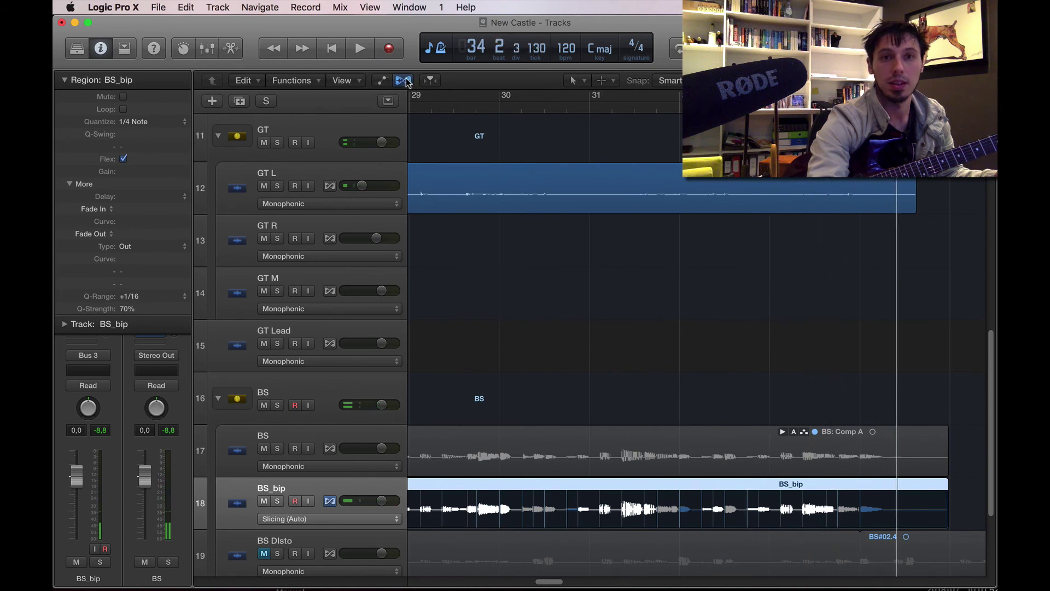
Step: Turn off Flex view, collapse the Region inspector, and deselect the BS_bip region
left_click(404, 80)
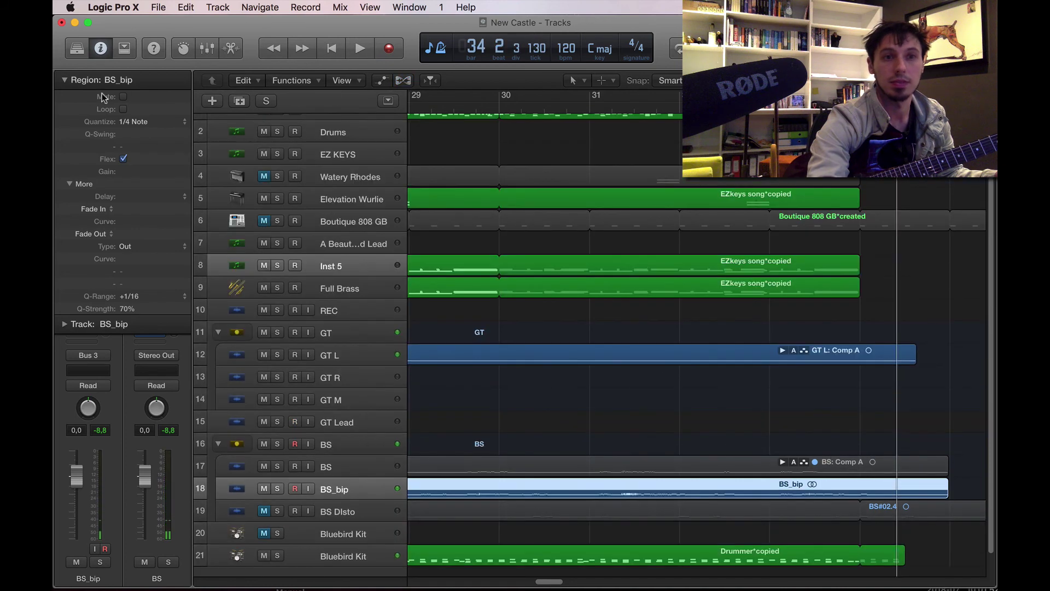
left_click(64, 81)
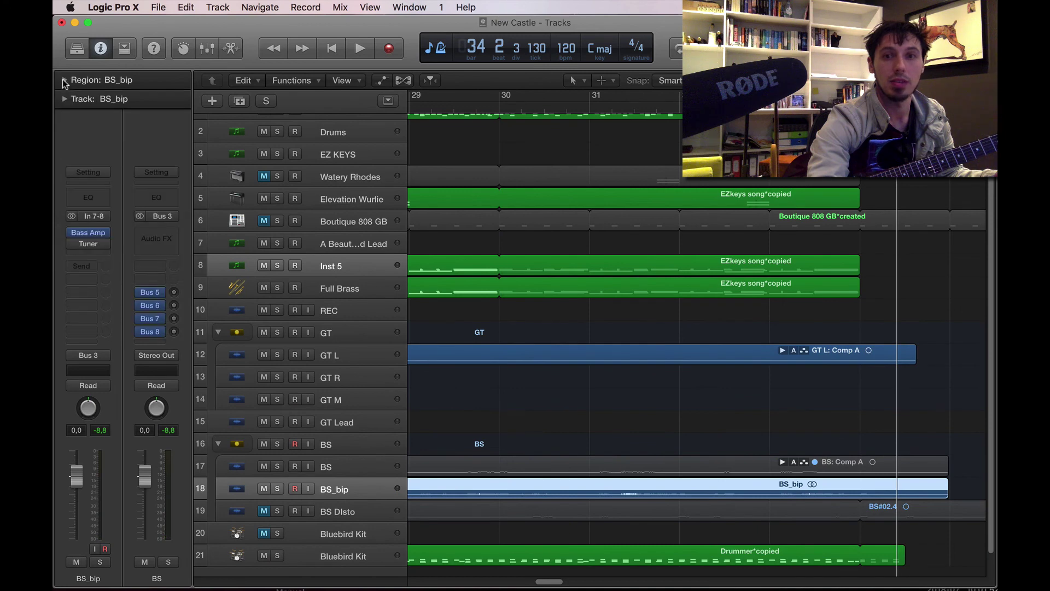
left_click(626, 449)
Step: Play the song from the start, stop at bar 6 beat 4, and select GT L
key("Return")
key("space")
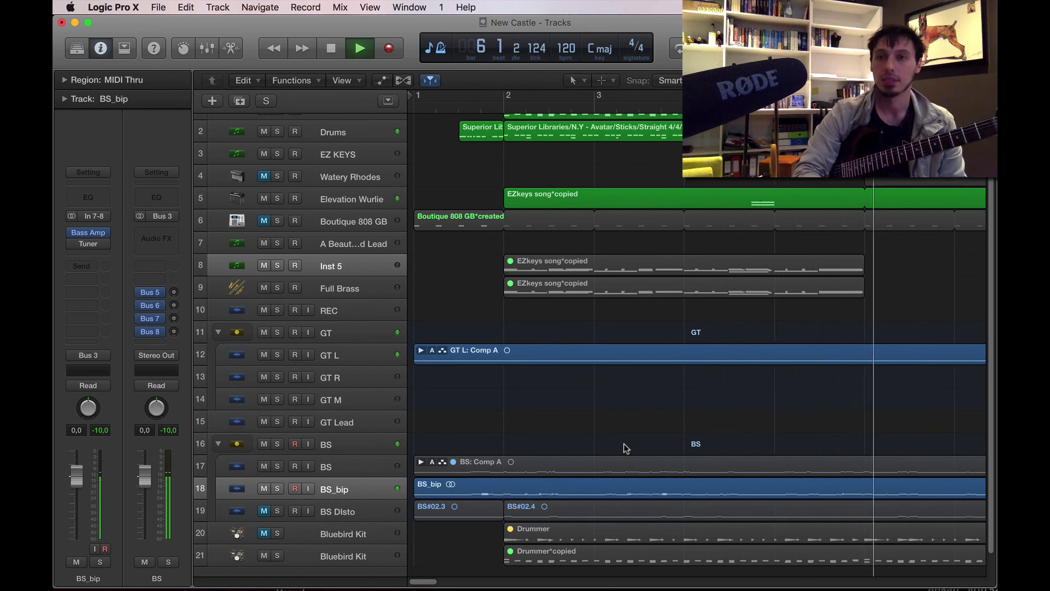
key("space")
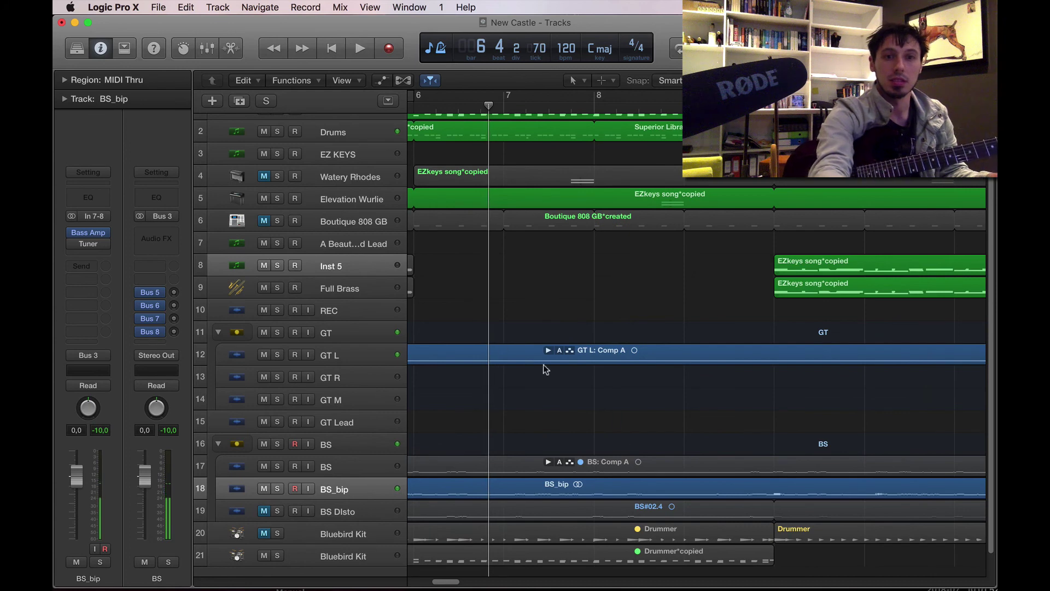
left_click(334, 358)
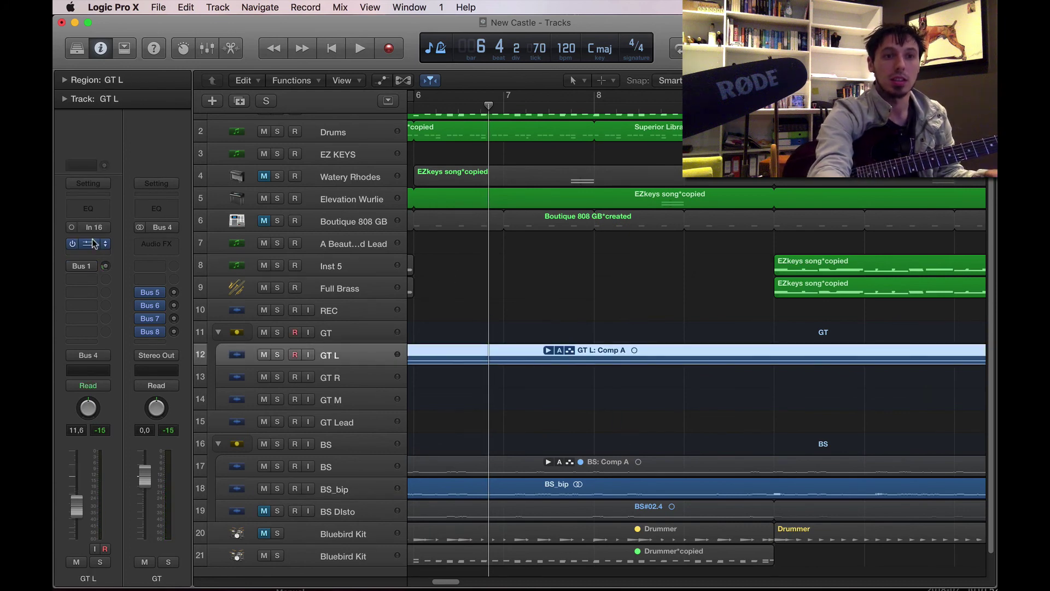
Step: Open TH-U Slate on GT L and audition the Ambient warm picking HB and Pushed dry clean HB presets
key("v")
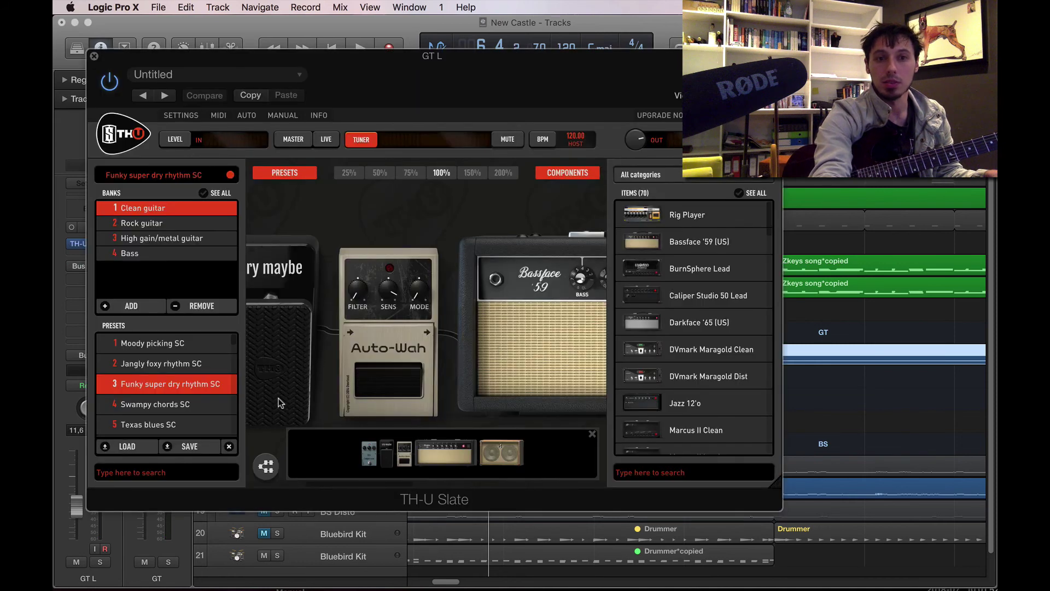
scroll(196, 399, "down", 2)
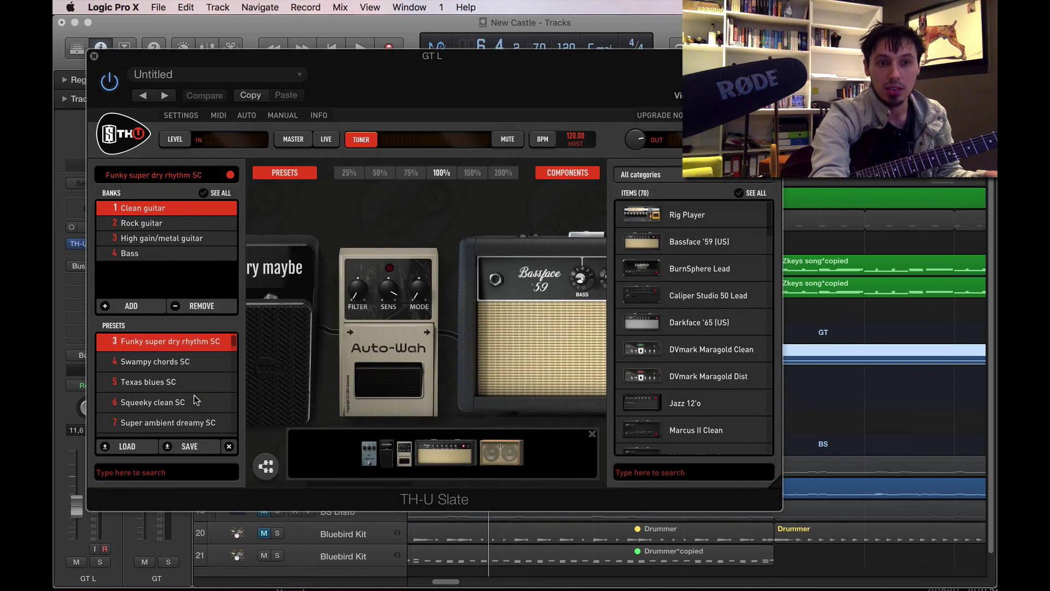
scroll(193, 407, "down", 3)
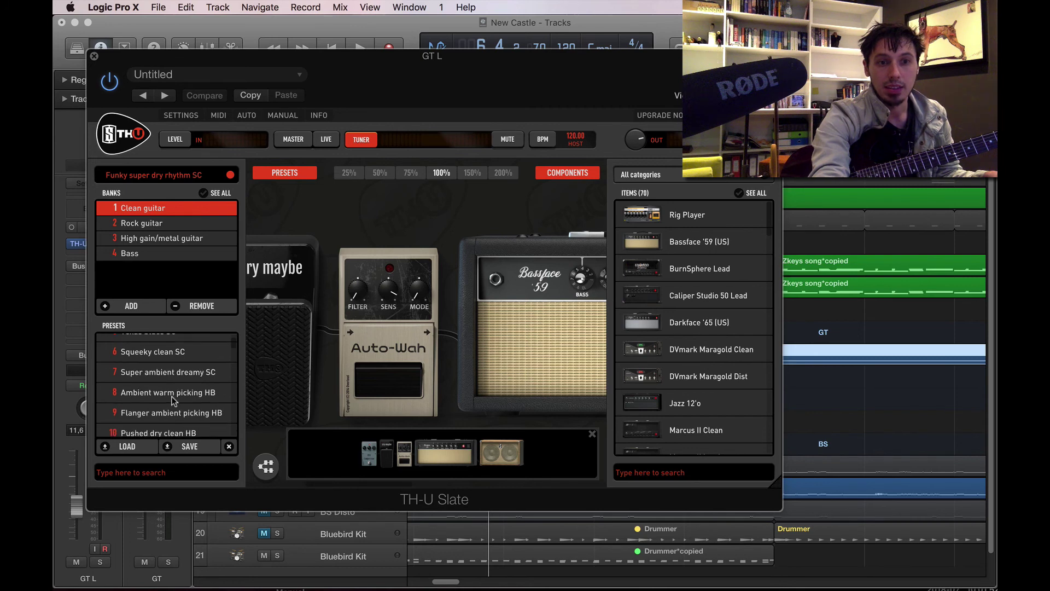
left_click(169, 393)
left_click(410, 329)
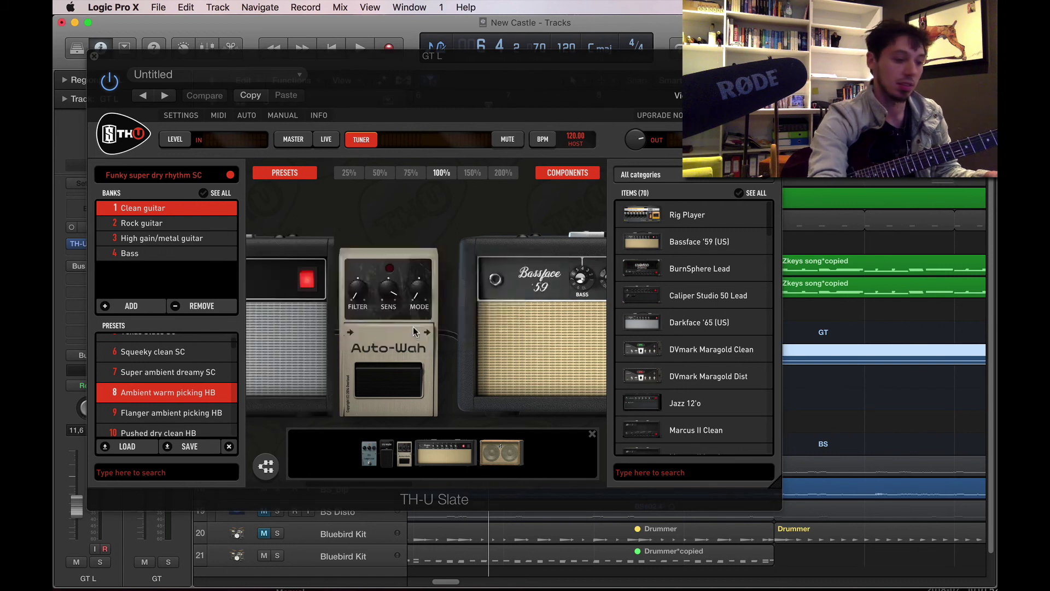
key("space")
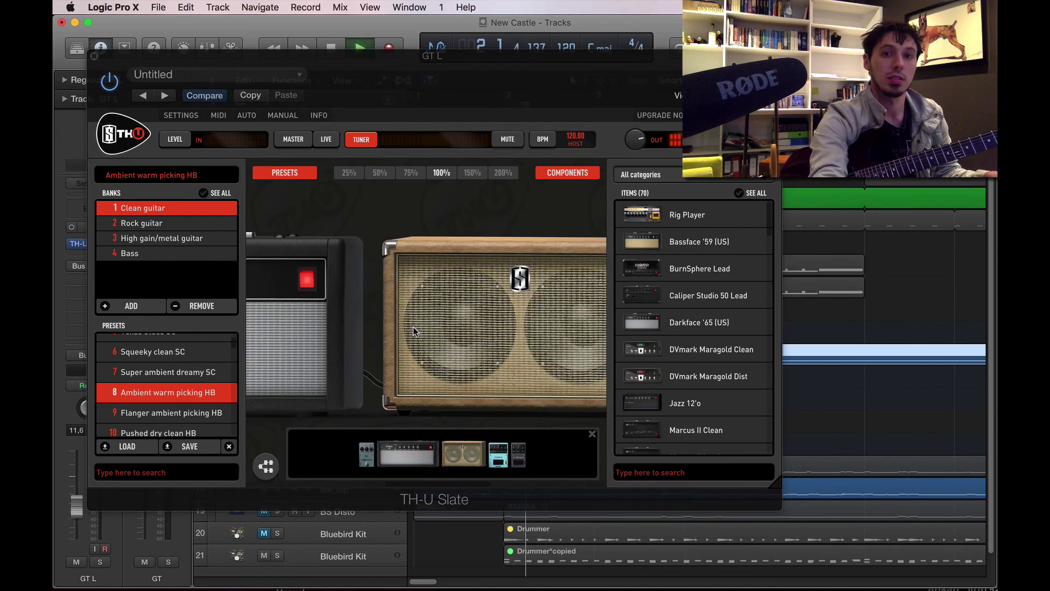
scroll(192, 401, "down", 2)
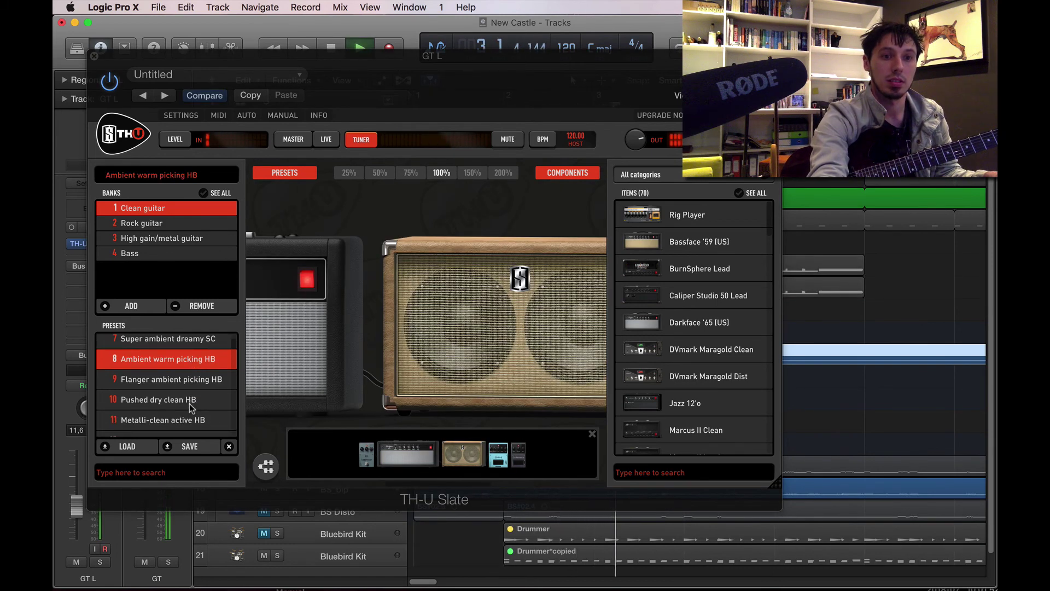
left_click(188, 404)
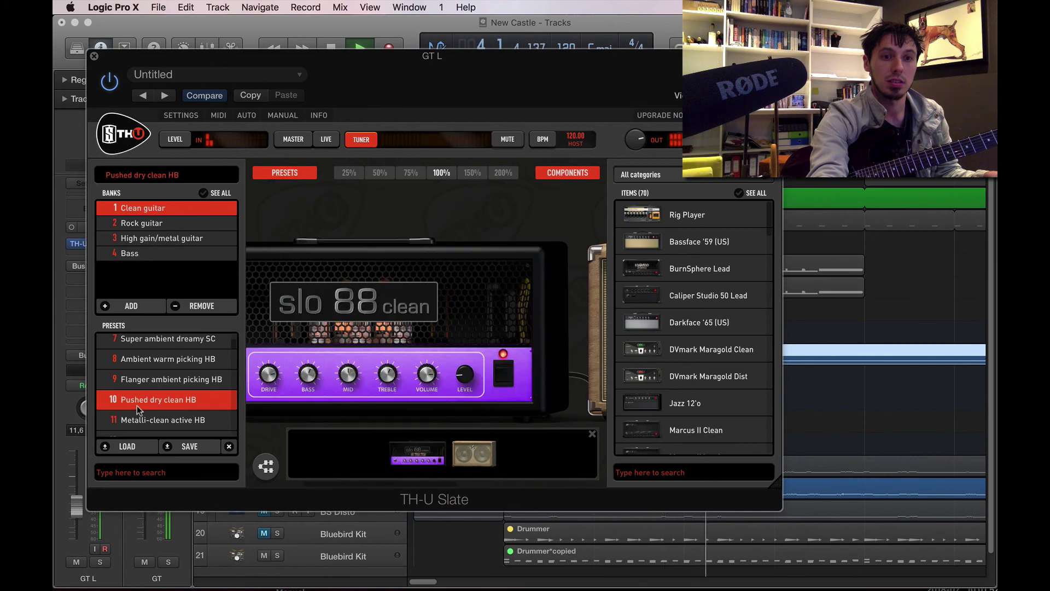
Step: Try Broken modulation SC, settle on Funky super dry rhythm SC, bypass its Auto-Wah, and stop playback
scroll(164, 408, "down", 3)
scroll(174, 427, "down", 2)
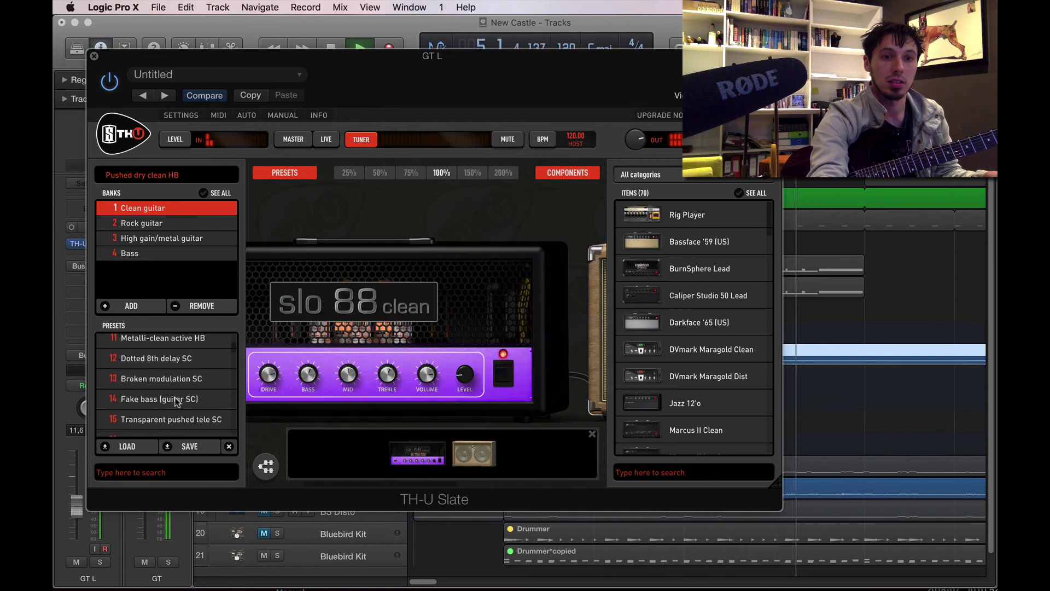
left_click(175, 383)
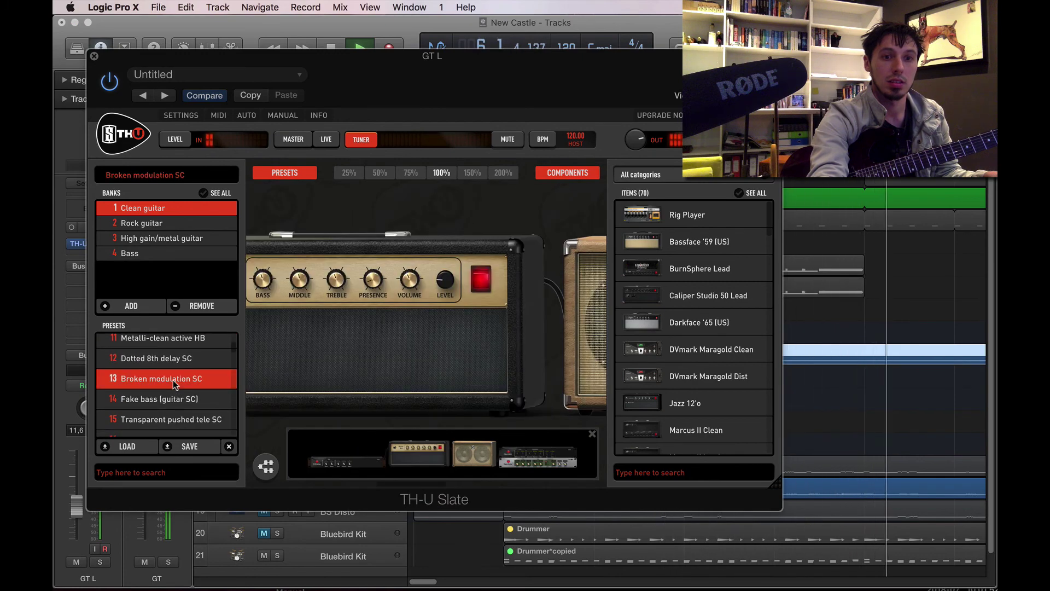
scroll(173, 384, "up", 1)
scroll(174, 384, "up", 8)
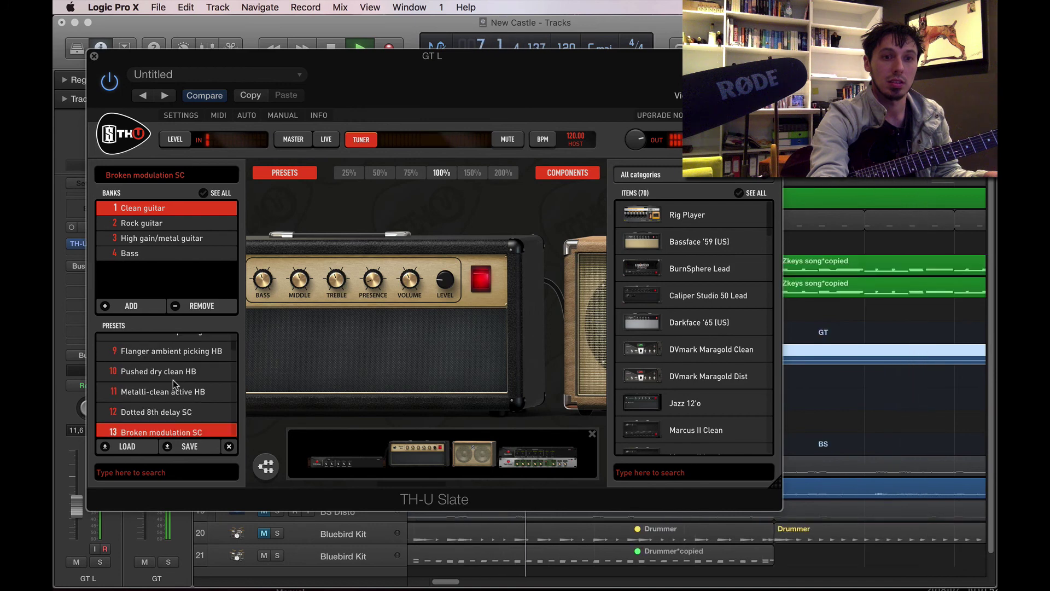
left_click(174, 373)
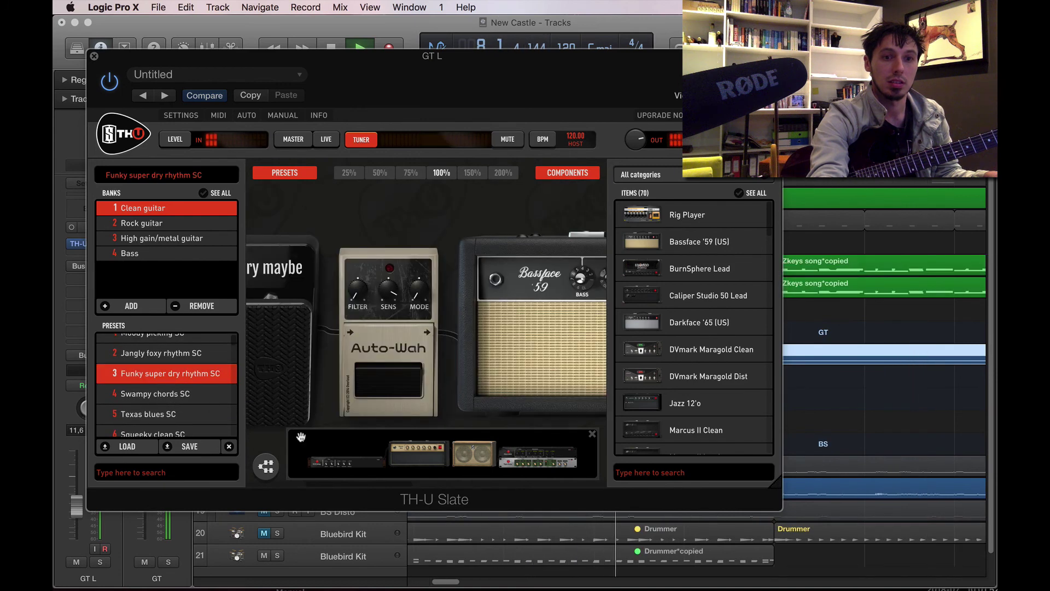
left_click(389, 386)
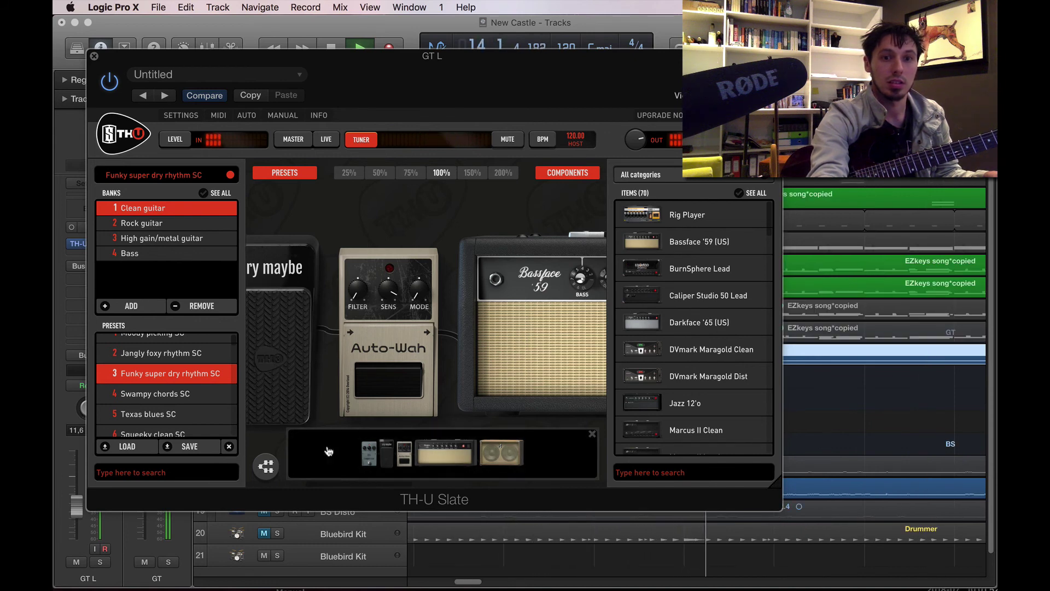
key("space")
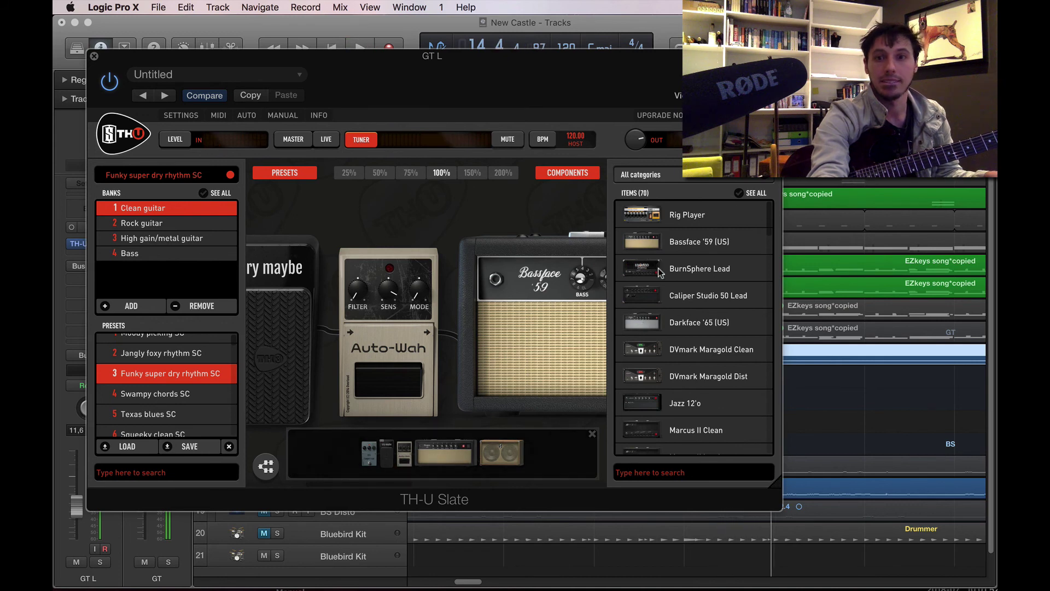
left_click(705, 177)
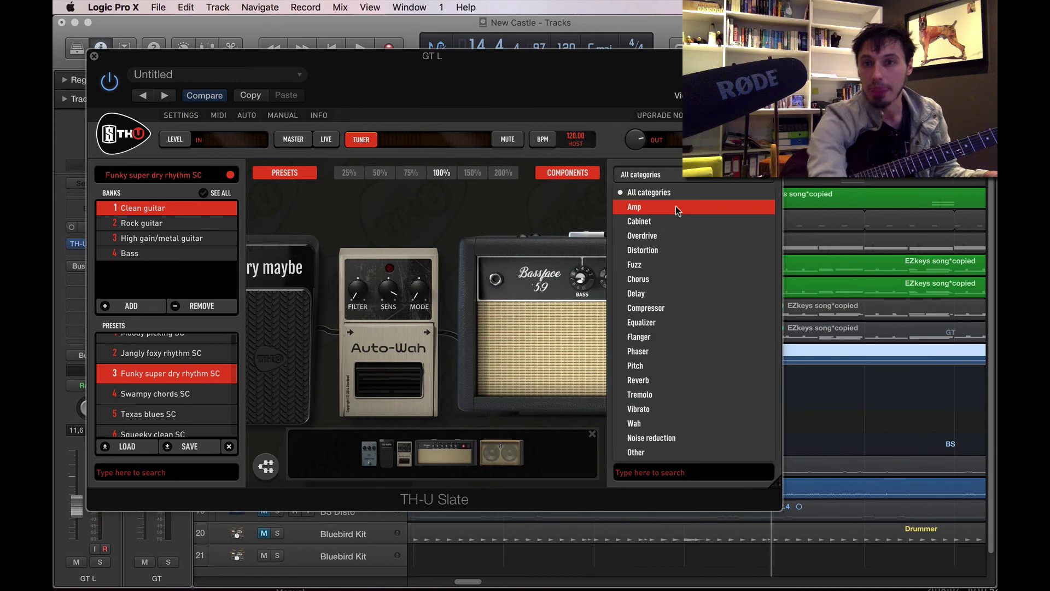
Step: Add AQTX Spring Rev from the Reverb category with Bright at 0%, then close TH-U Slate
left_click(701, 393)
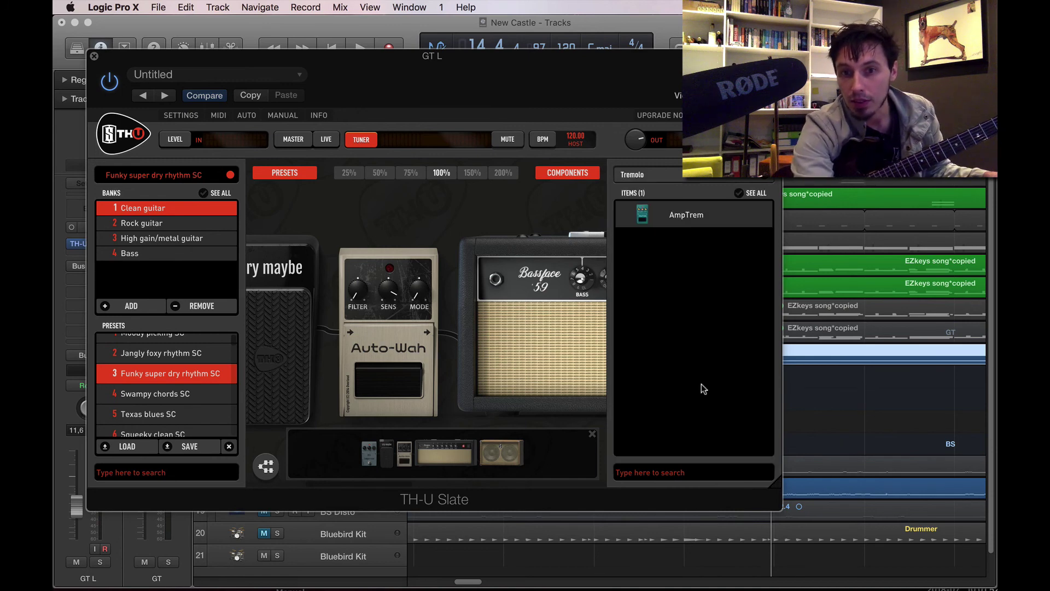
left_click(683, 177)
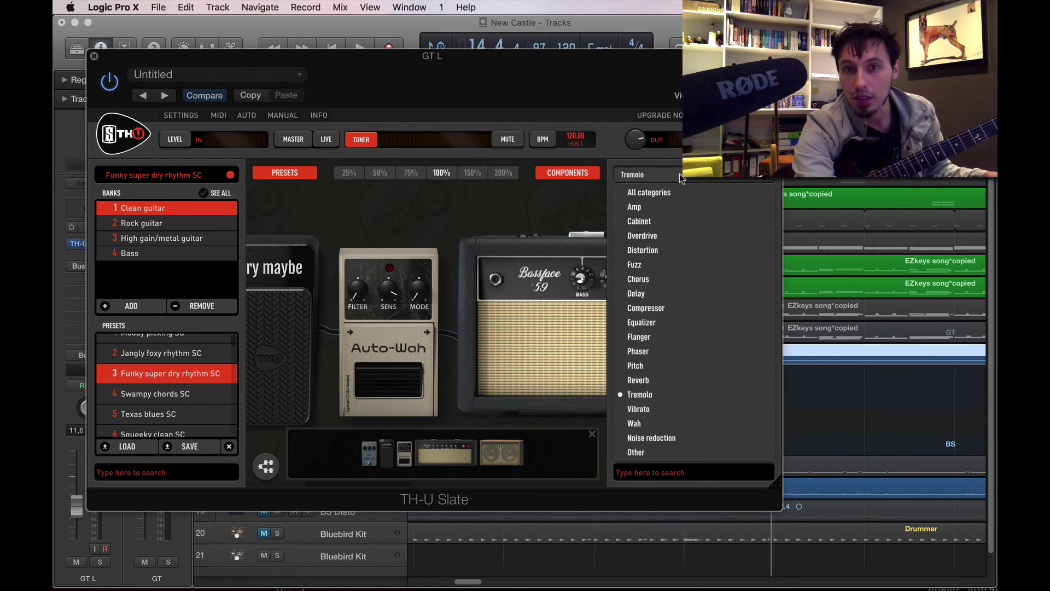
left_click(677, 379)
left_click(555, 445)
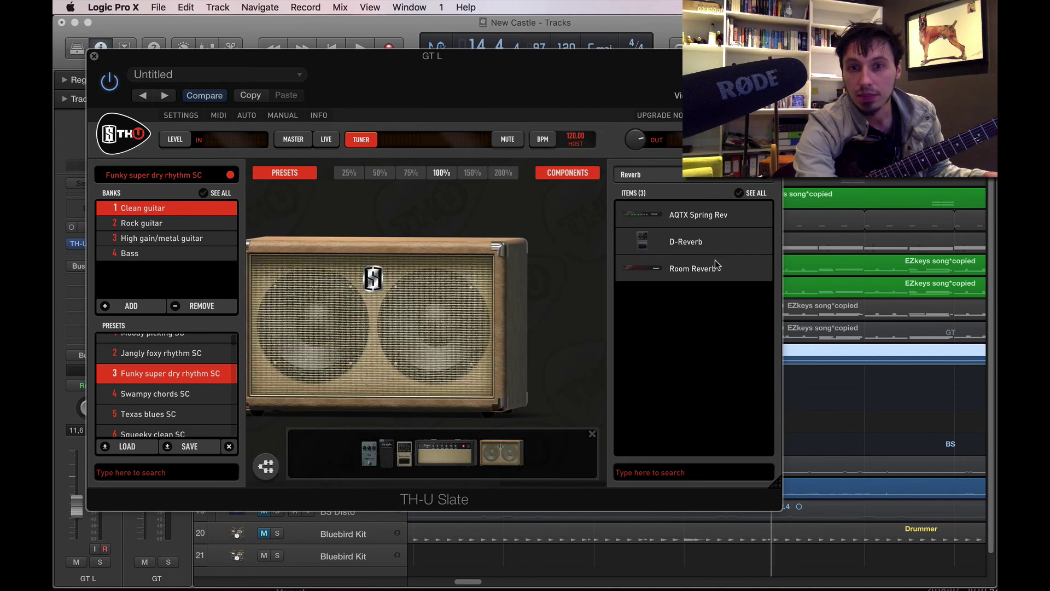
left_click_drag(707, 217, 552, 338)
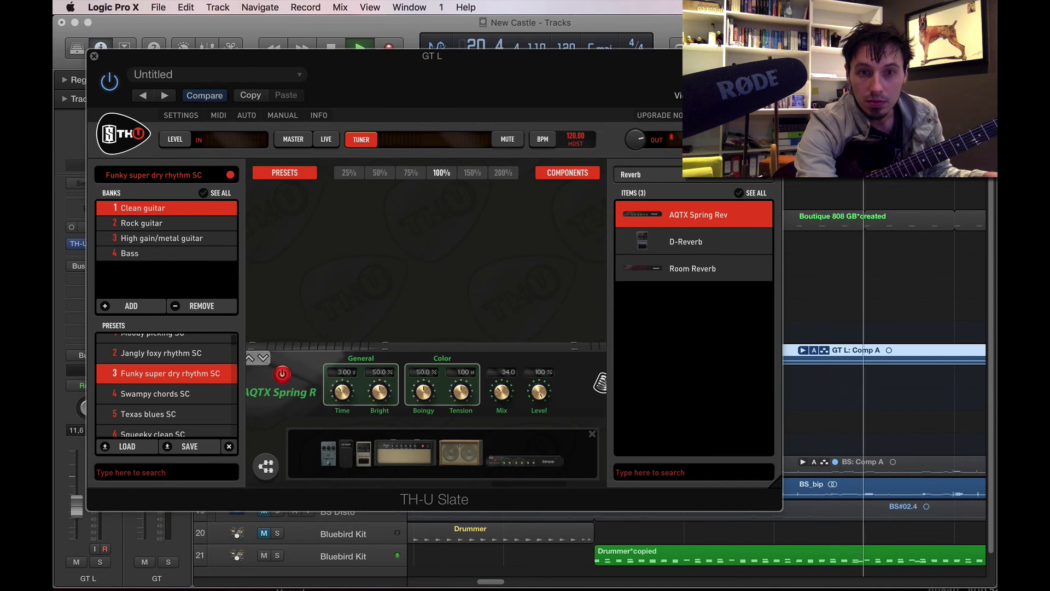
left_click_drag(379, 392, 379, 437)
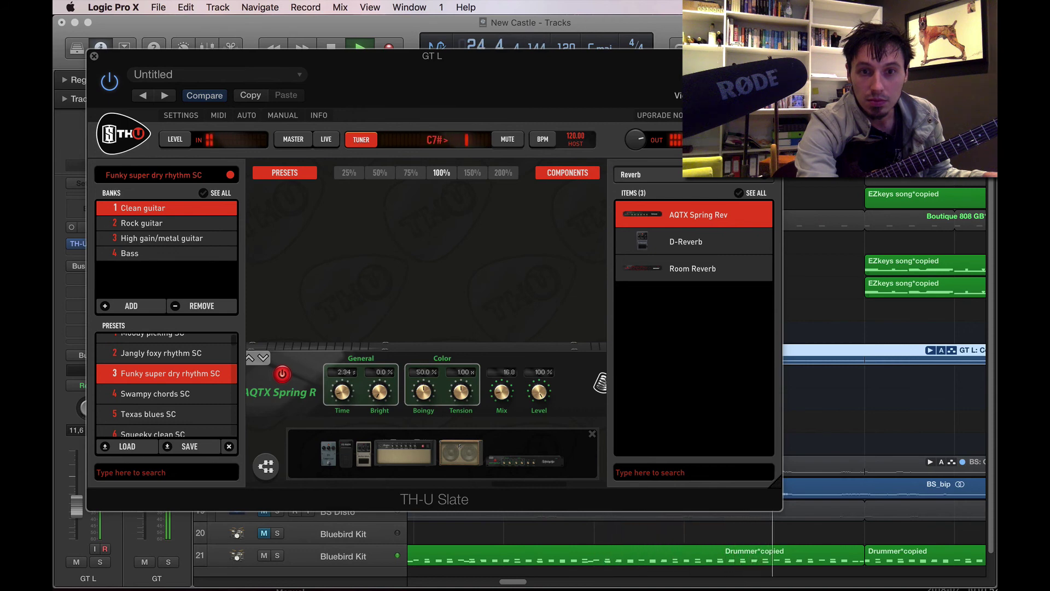
left_click(94, 57)
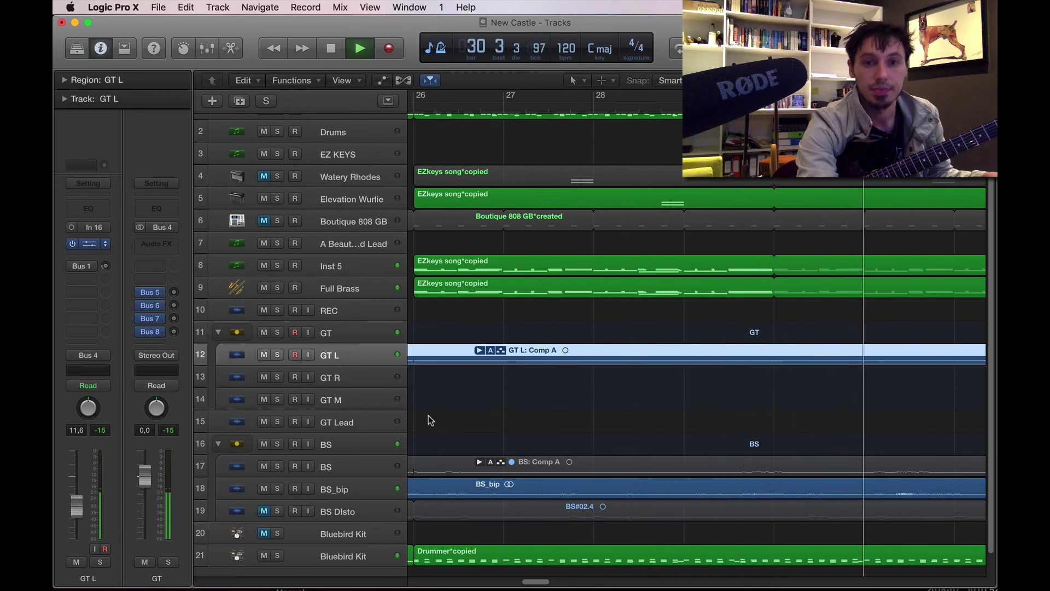
Step: Set the spring reverb to Time 2.00 s, Boingy 15.2% and mix 22.4, then close TH-U Slate
key("v")
left_click_drag(343, 394, 343, 402)
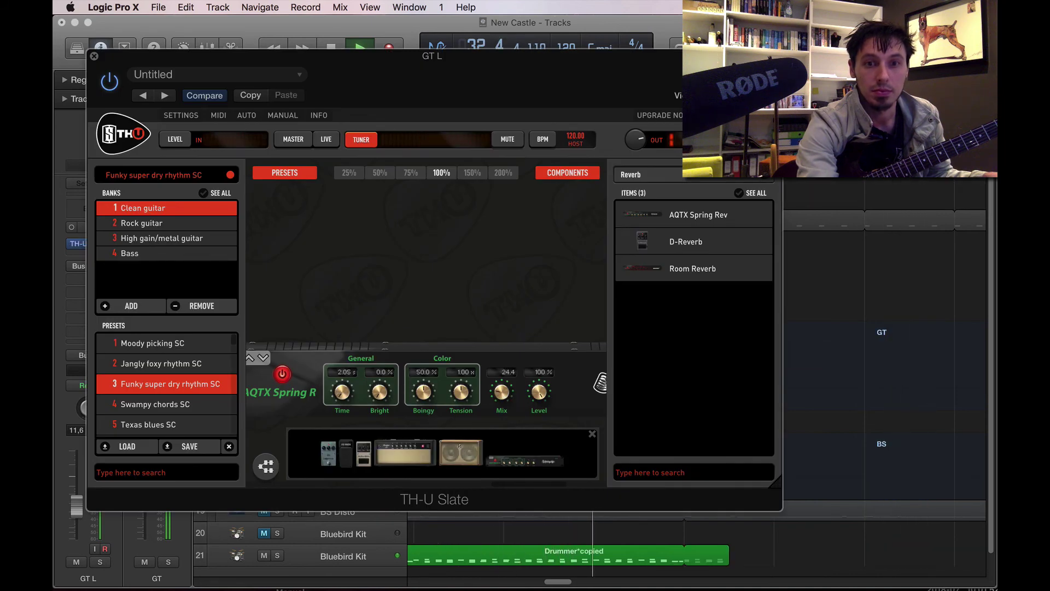
left_click(94, 56)
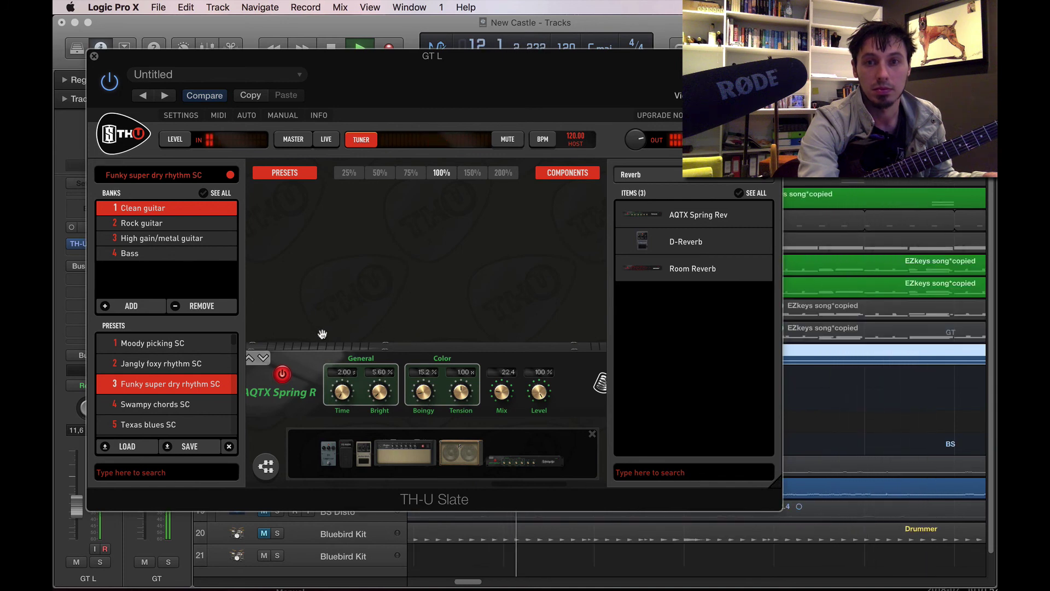
left_click(94, 57)
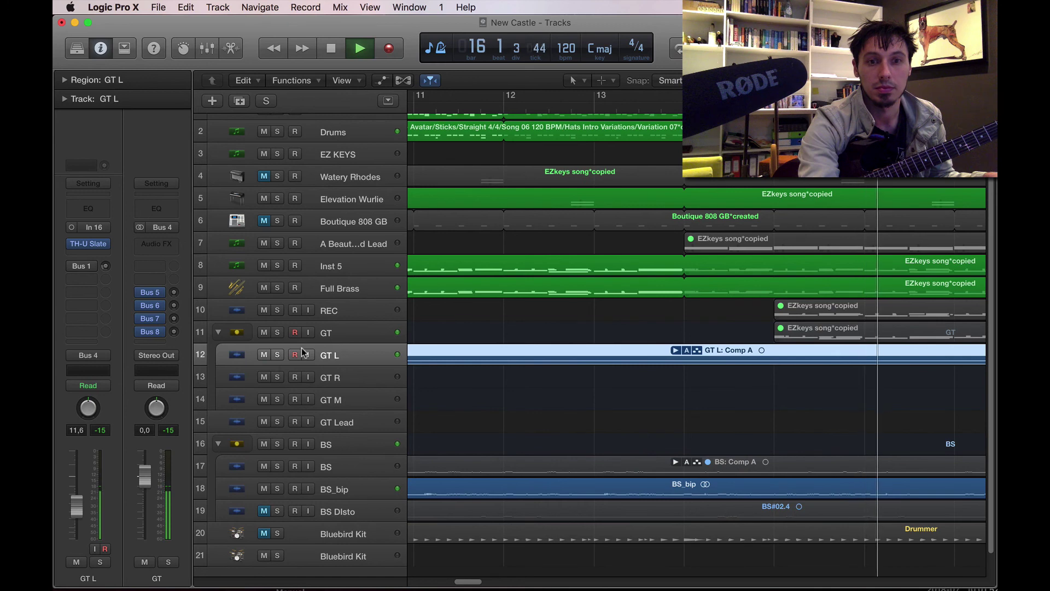
Step: Lower the GT group's volume to -3.5 dB, stop playback, and return to the song start
left_click(333, 336)
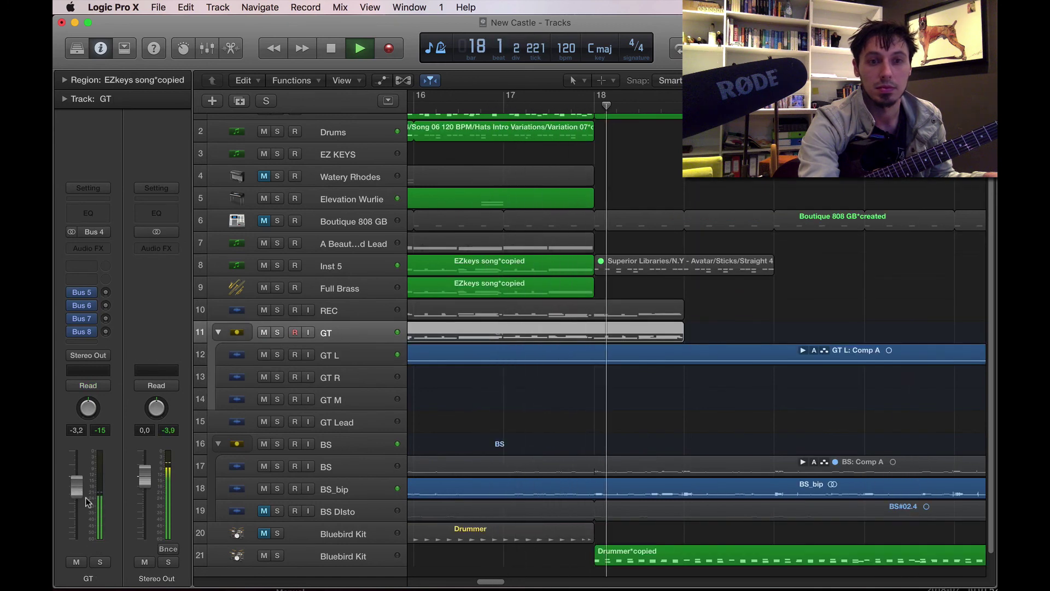
left_click_drag(83, 492, 84, 494)
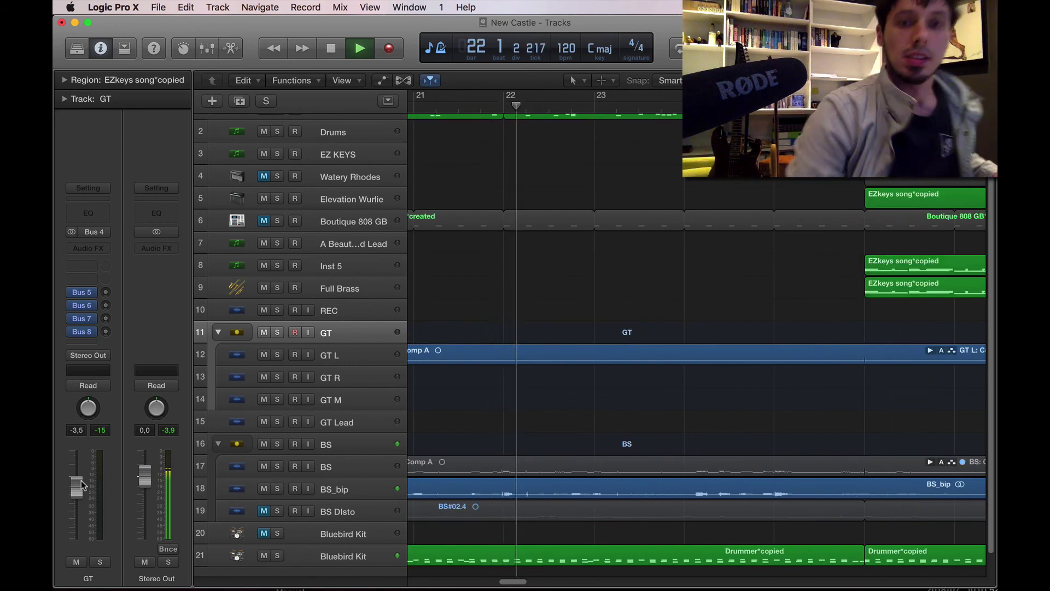
key("space")
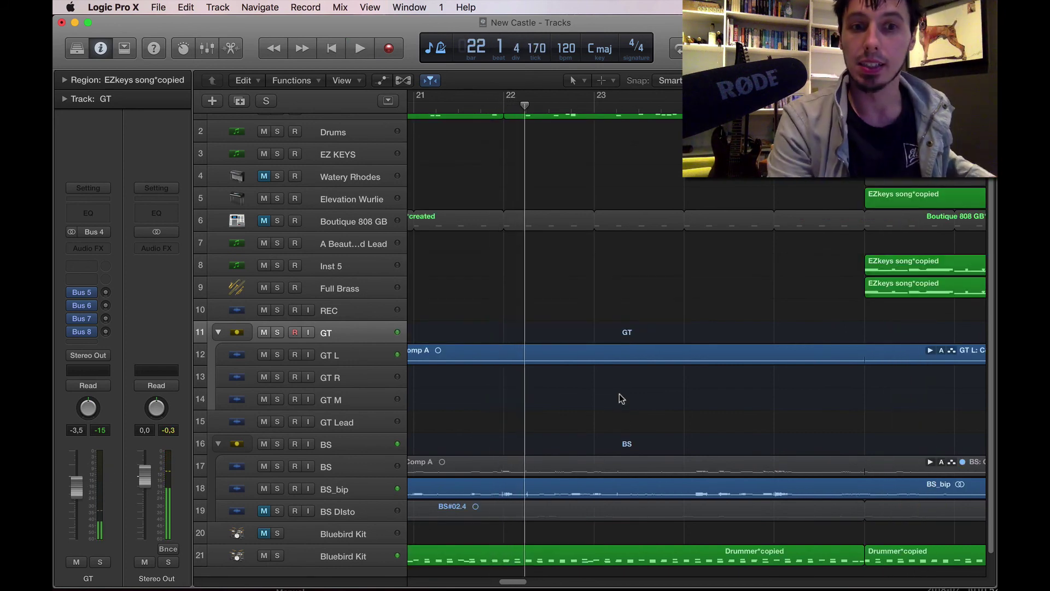
scroll(619, 392, "down", 1)
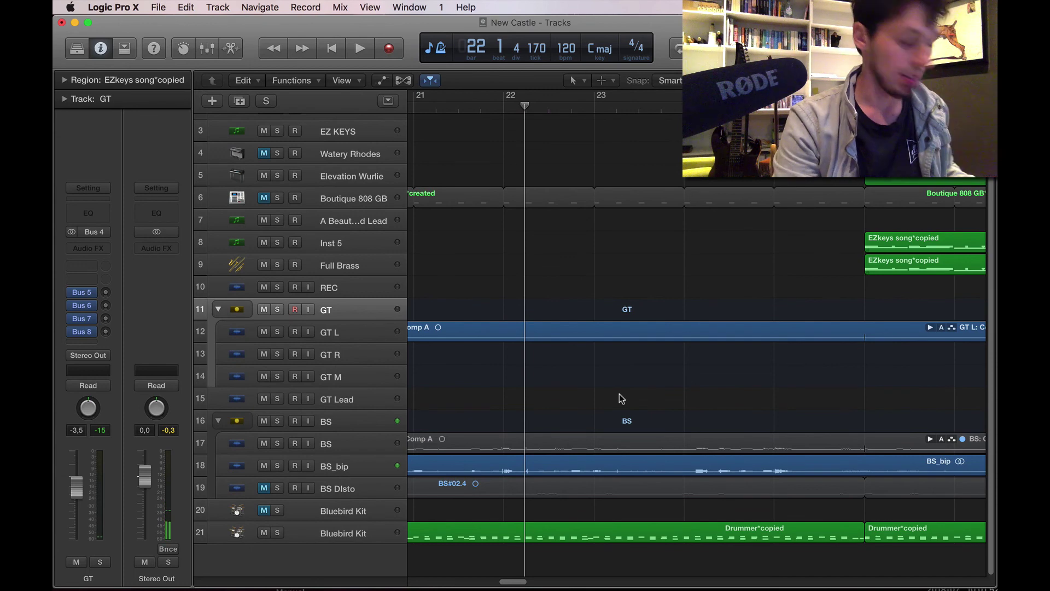
key("Return")
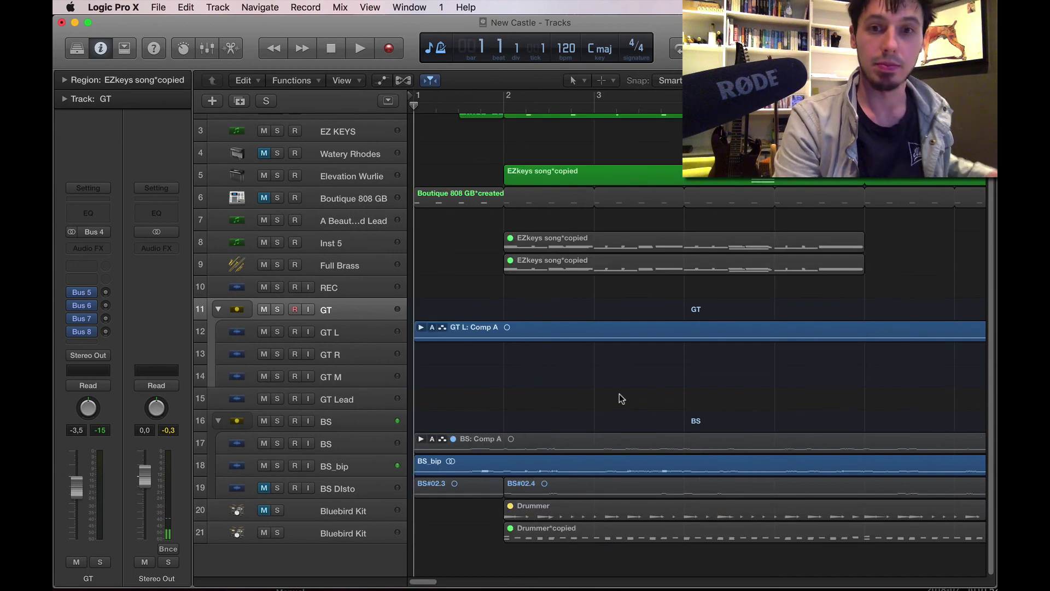
Step: Add four audio tracks on Input 15, record enable off, below the last Bluebird Kit track
left_click(347, 537)
left_click(215, 103)
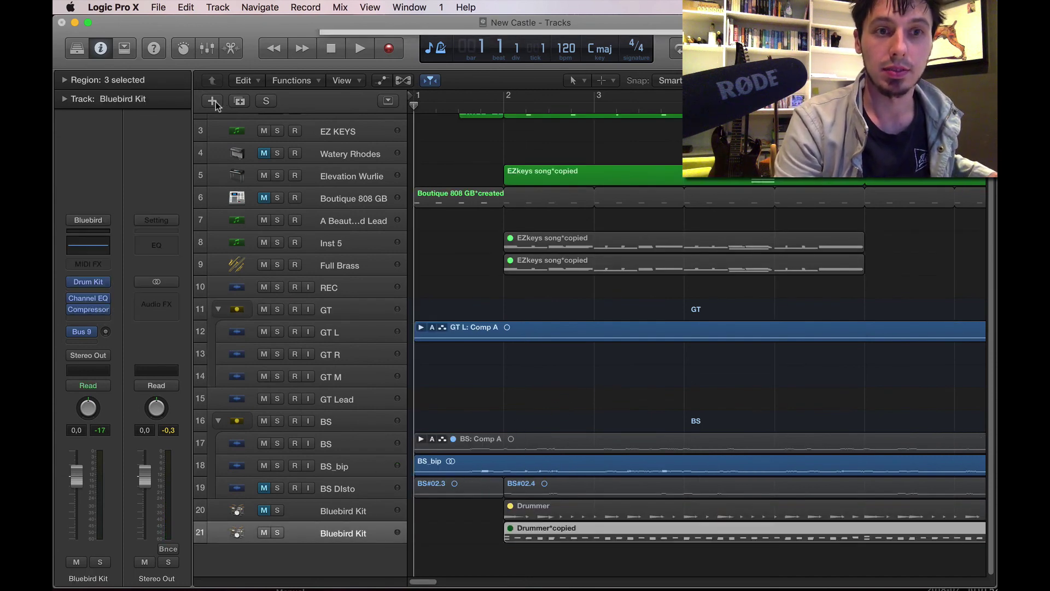
left_click(525, 60)
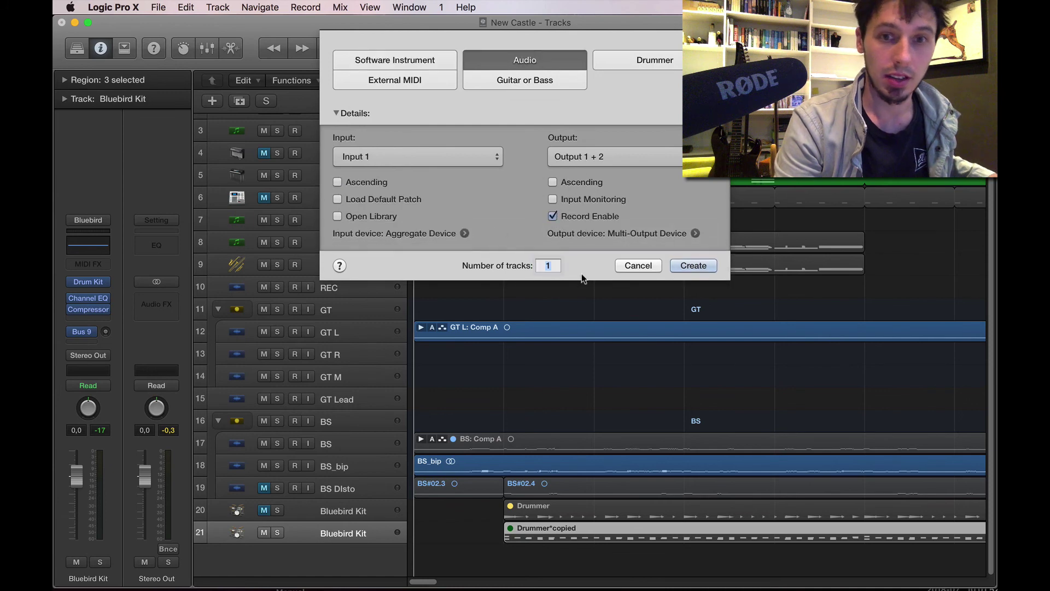
left_click(431, 156)
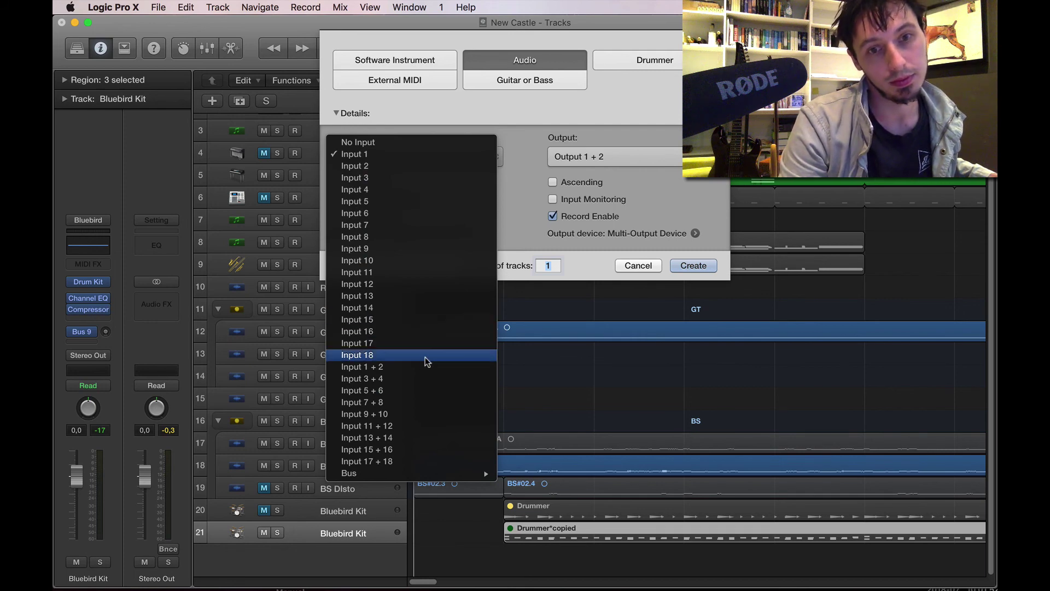
left_click(429, 321)
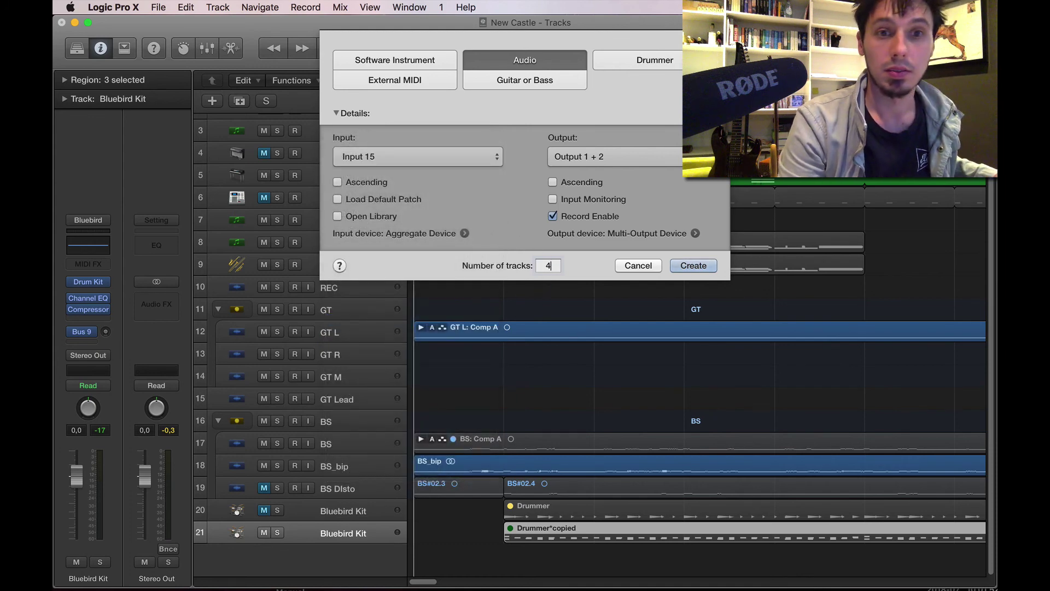
left_click(580, 217)
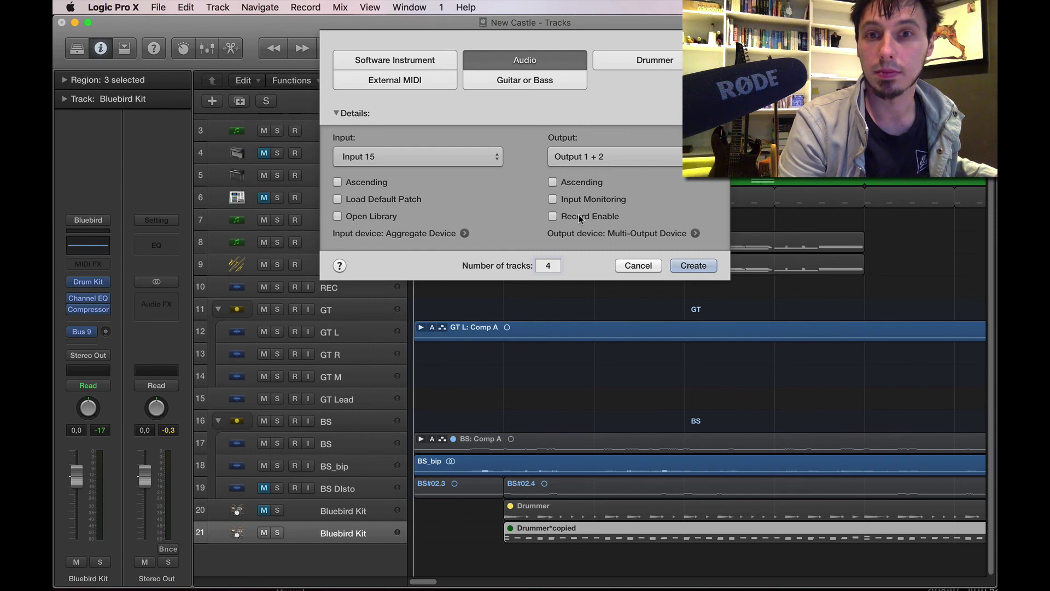
left_click(681, 266)
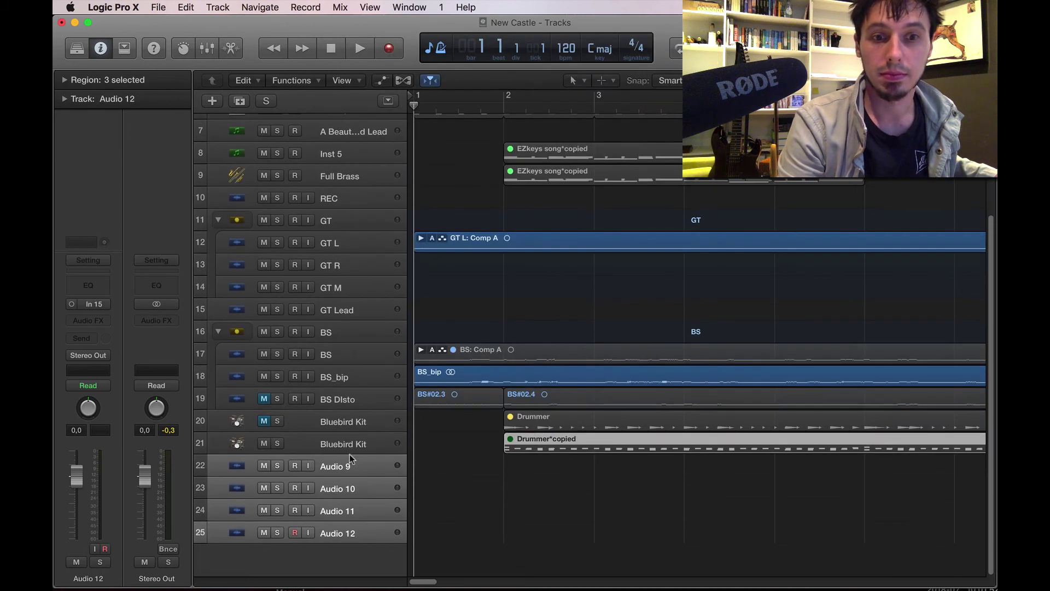
Step: Rename the Audio 9 track to 'vx' and start recording a vocal take on it
left_click(330, 462)
double_click(323, 463)
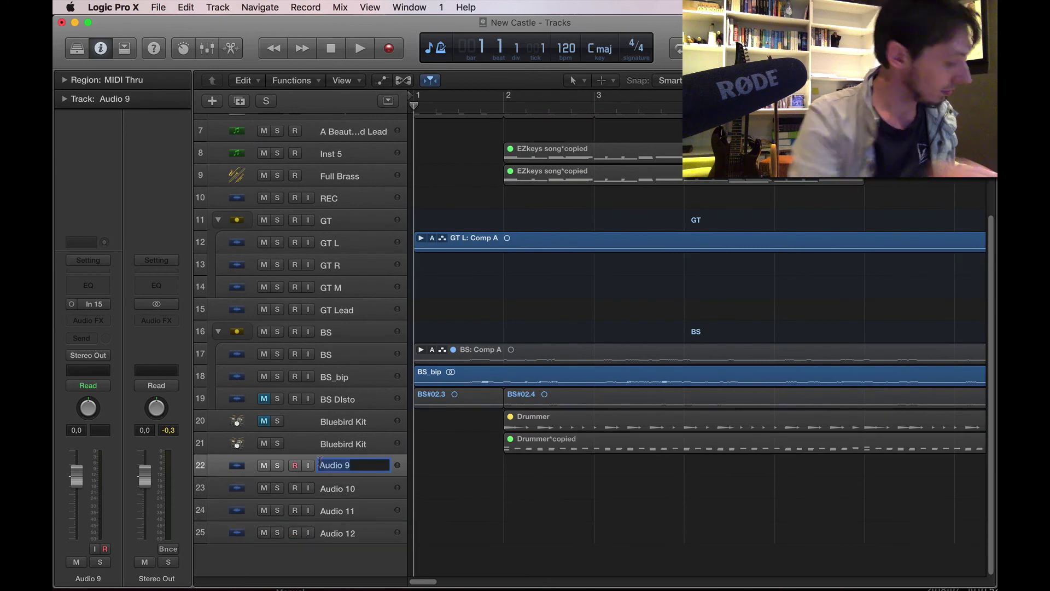
type("vx")
key("Return")
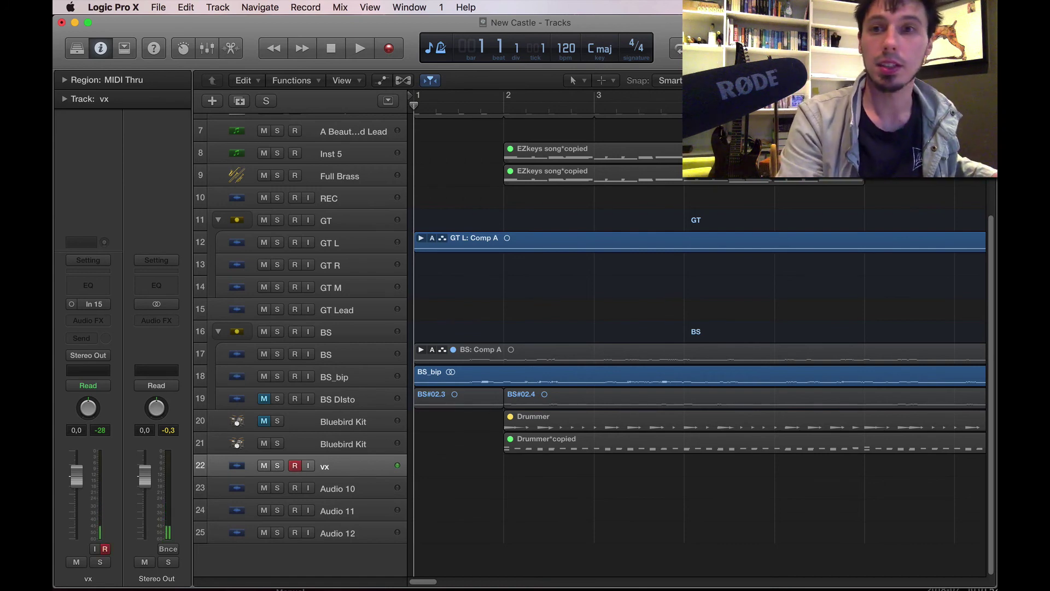
key("r")
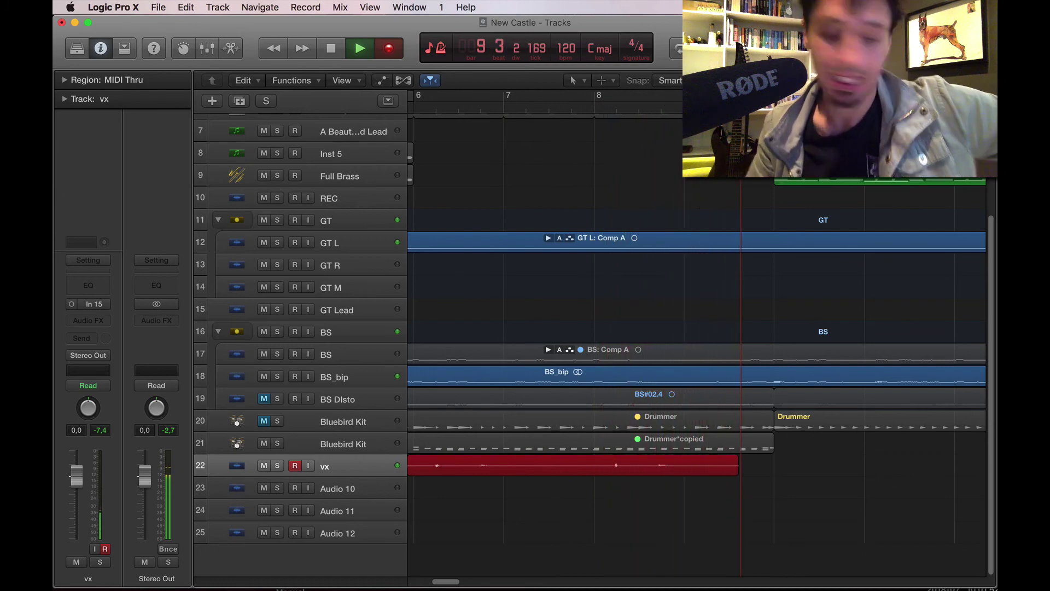
Step: Stop the first vocal take, keeping region vx#01, and record a second take from bar 10
key("space")
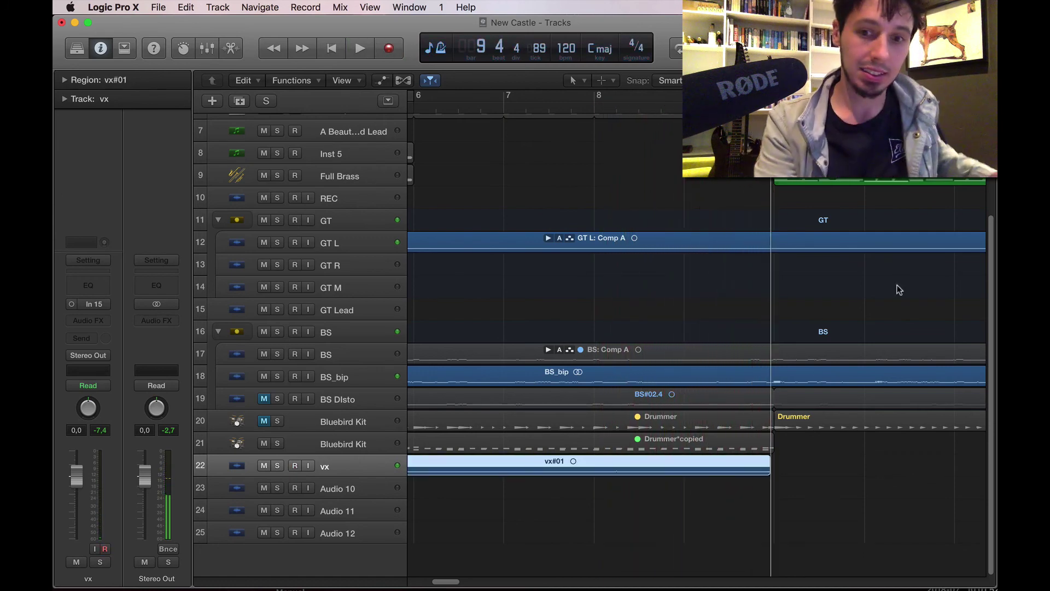
left_click(616, 503)
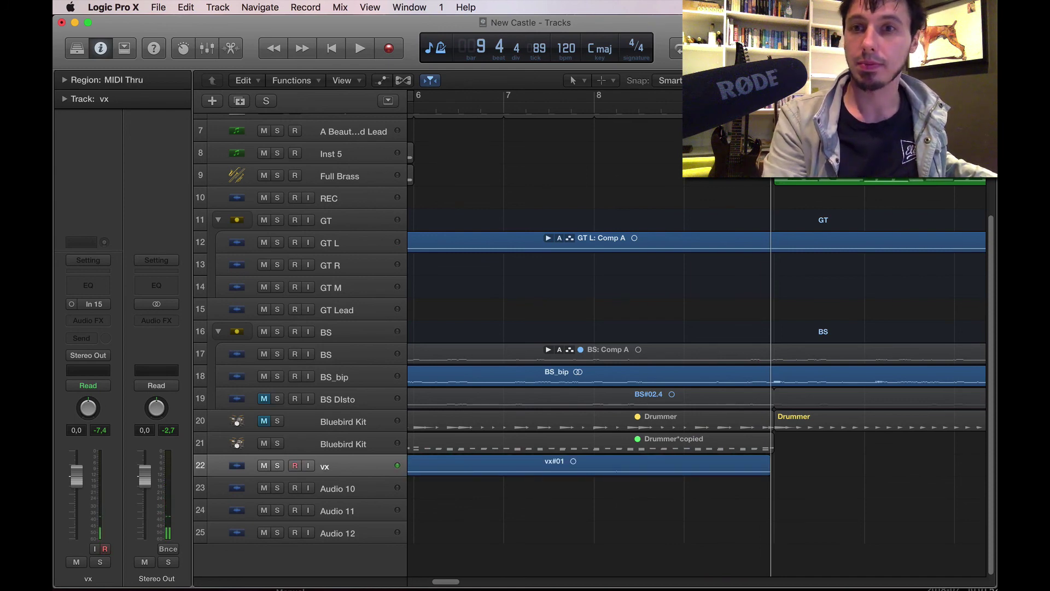
left_click_drag(771, 112, 774, 111)
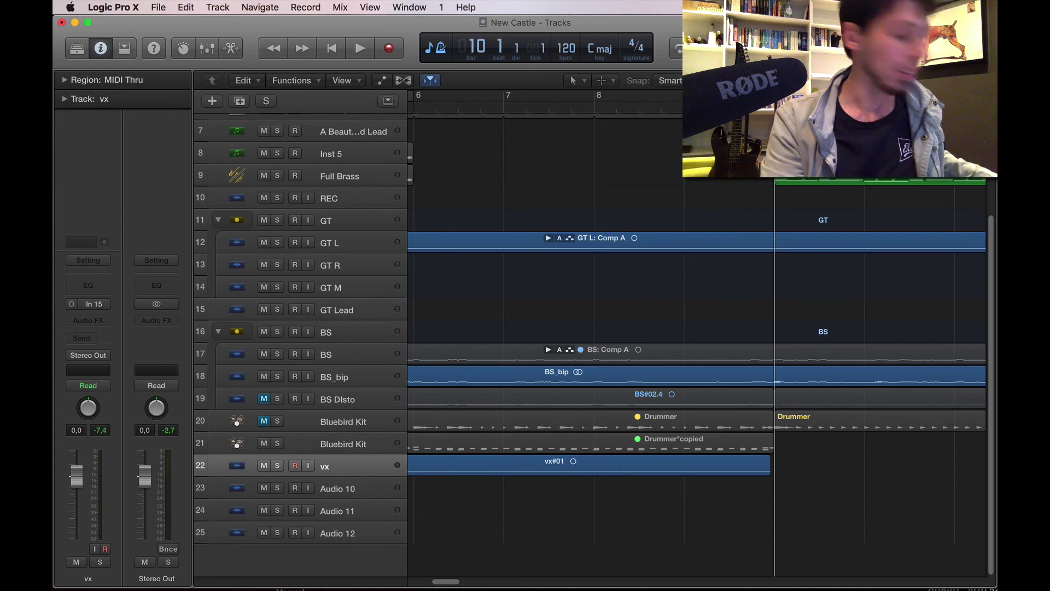
key("r")
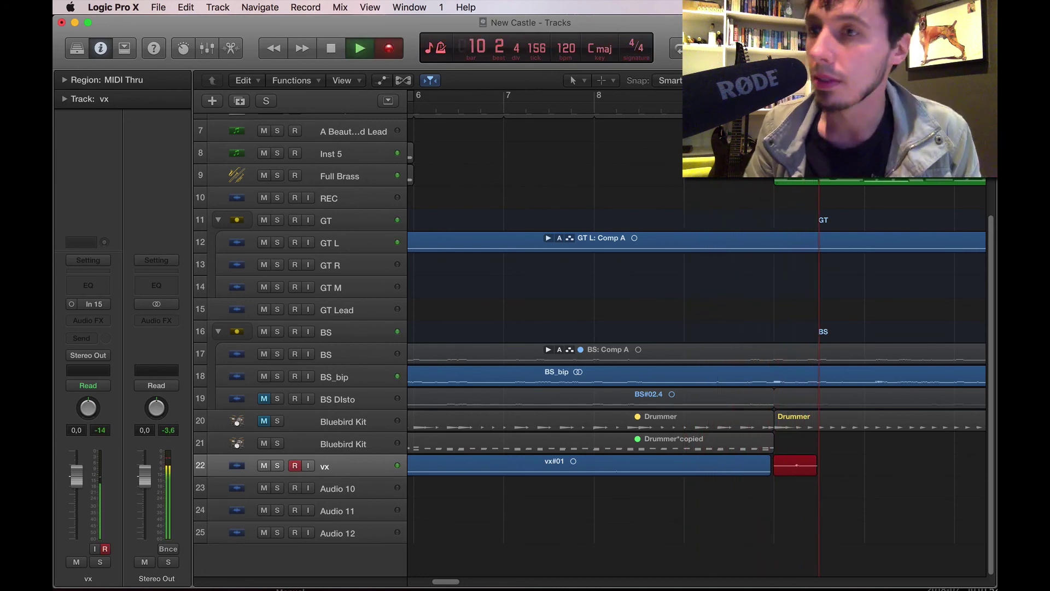
Step: Discard the vx#02 take and re-record further takes starting from bar 10
key("space")
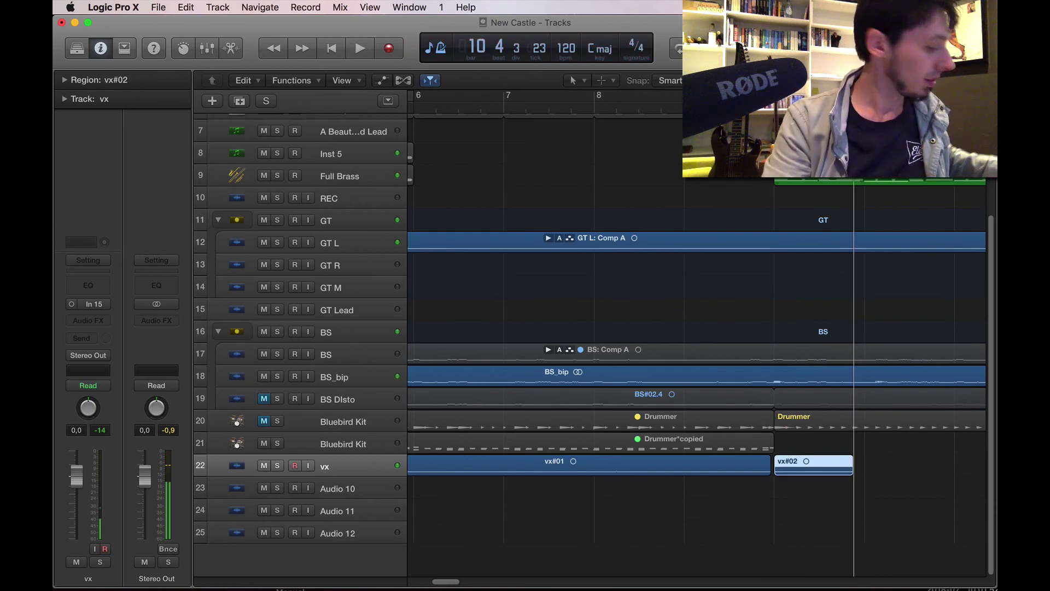
key("super+z")
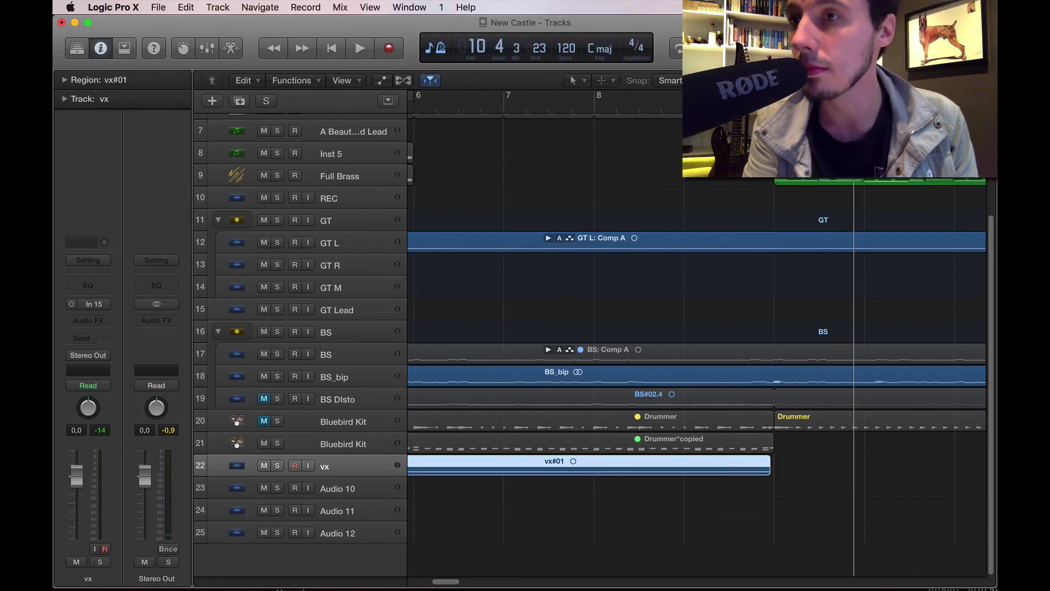
key("period")
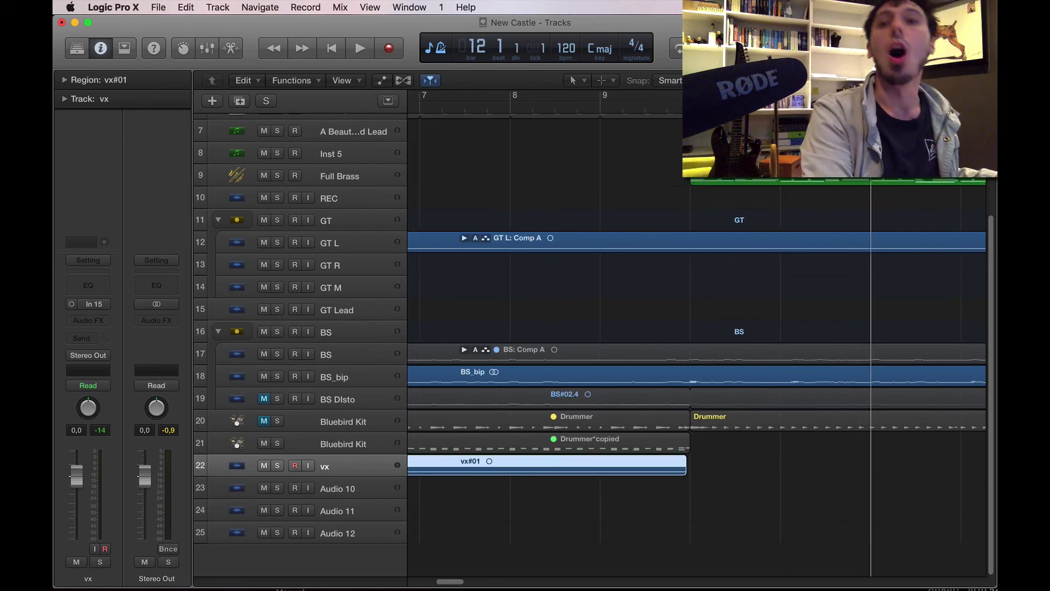
key("comma")
key("comma")
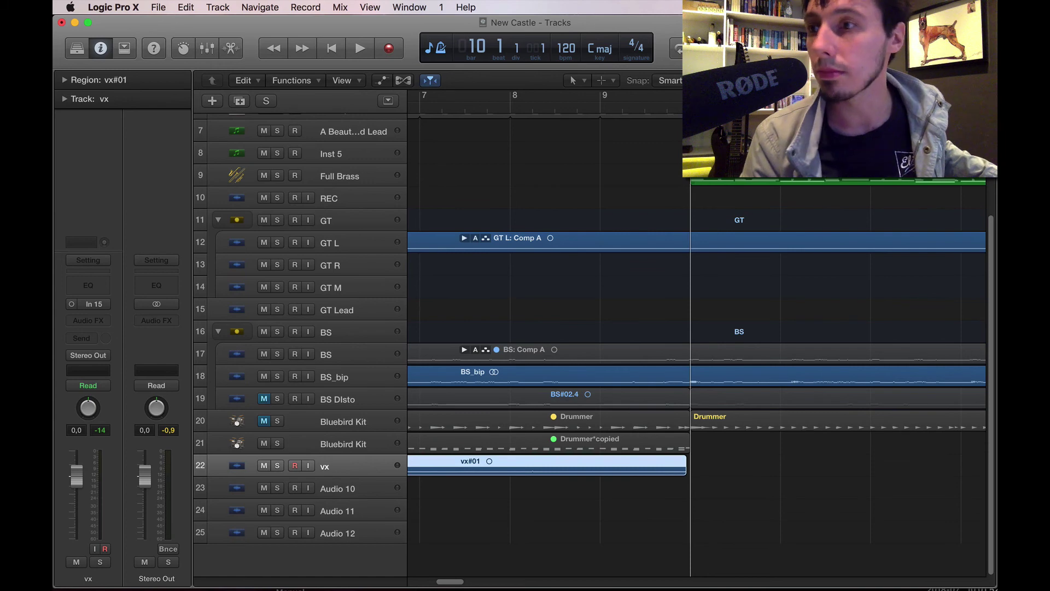
key("r")
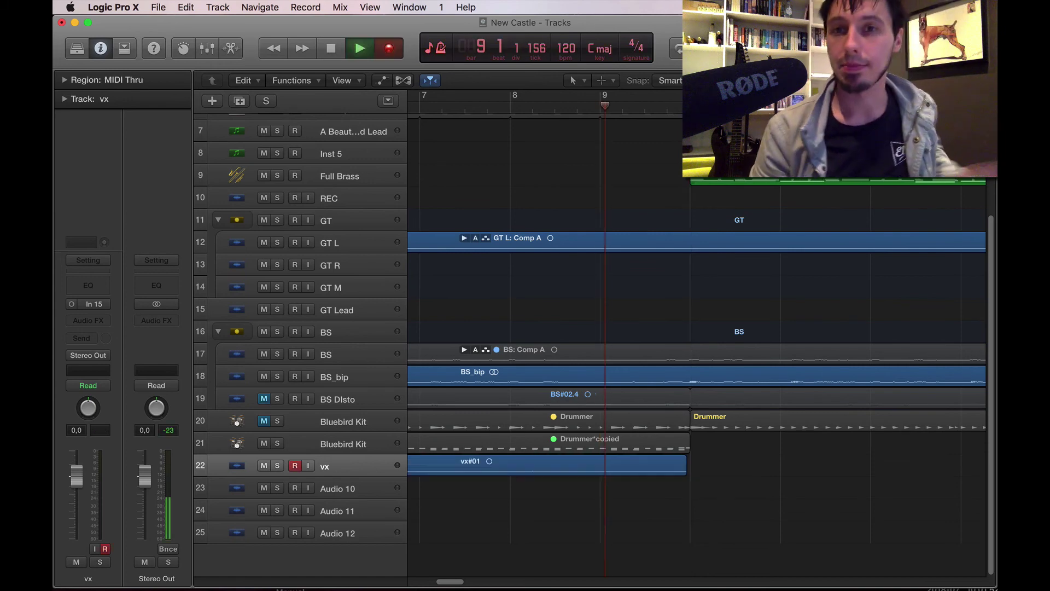
key("space")
key("super+Left")
key("super+Left")
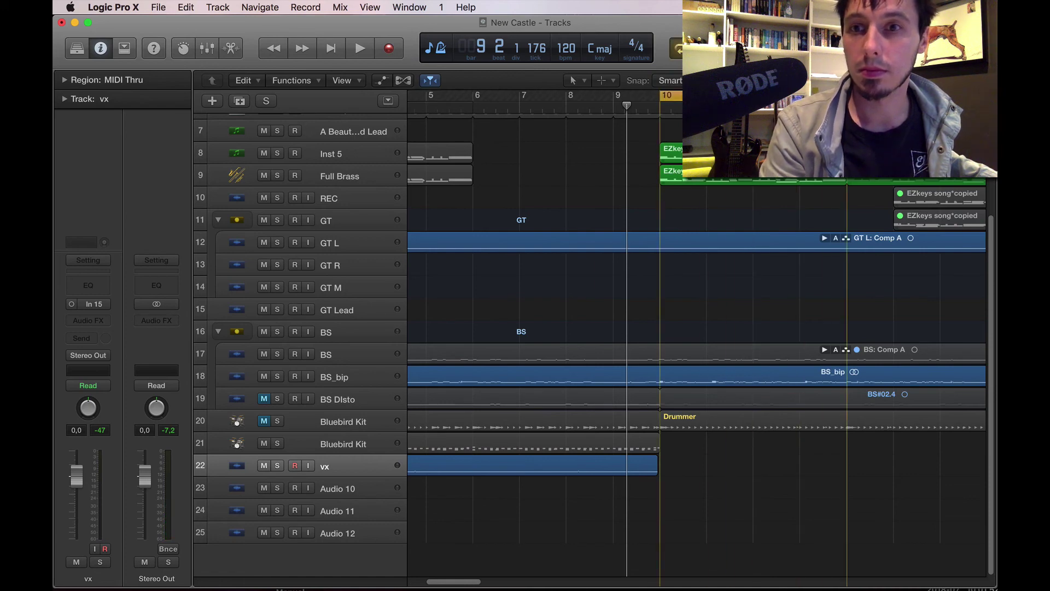
key("r")
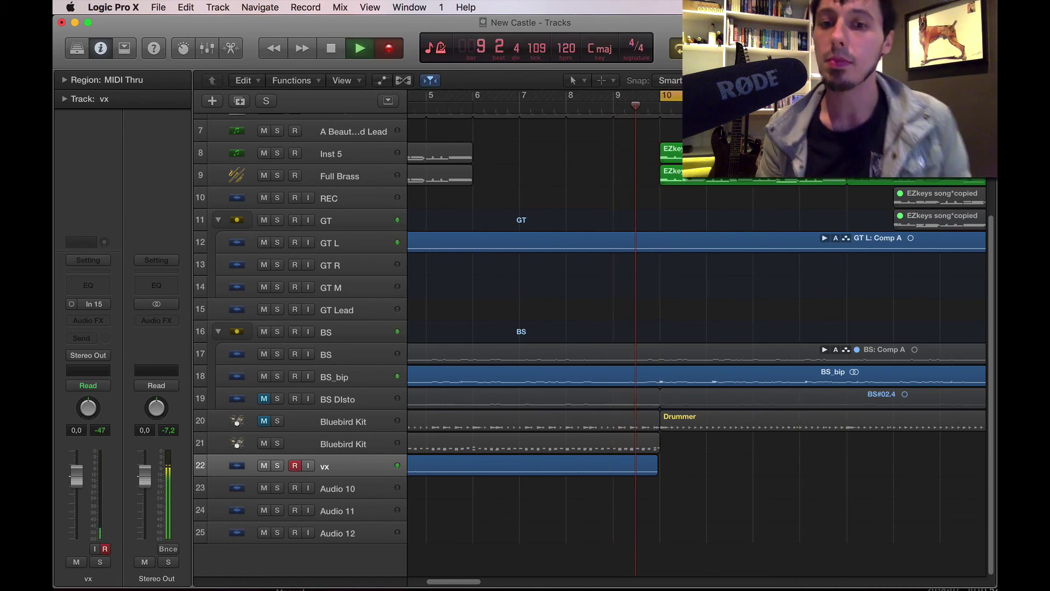
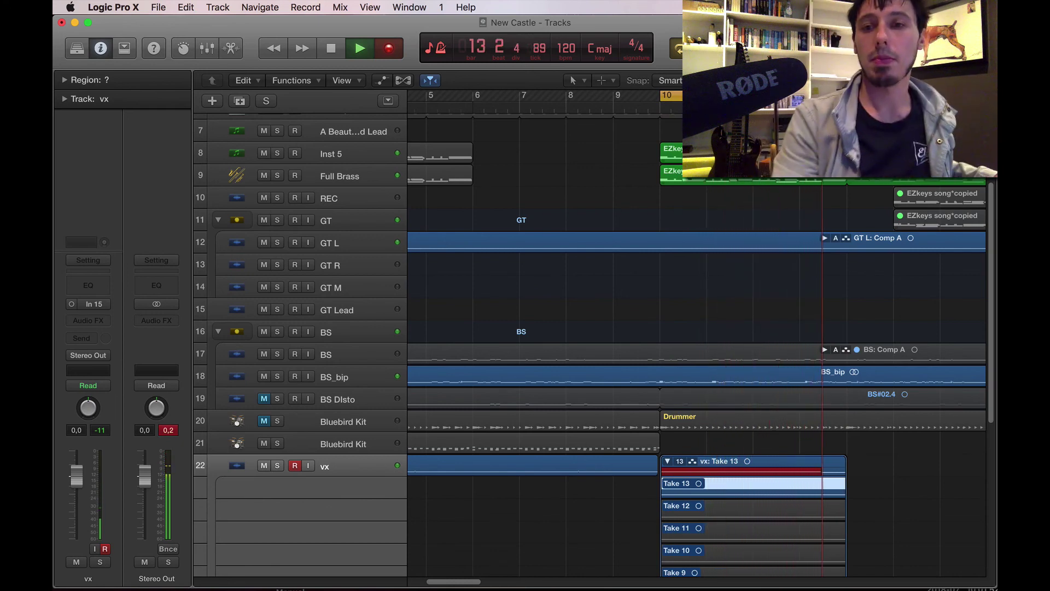
Step: Stop recording to keep Take 14, collapse the vx take folder, select vx#01 and set the playhead to bar 2
key("space")
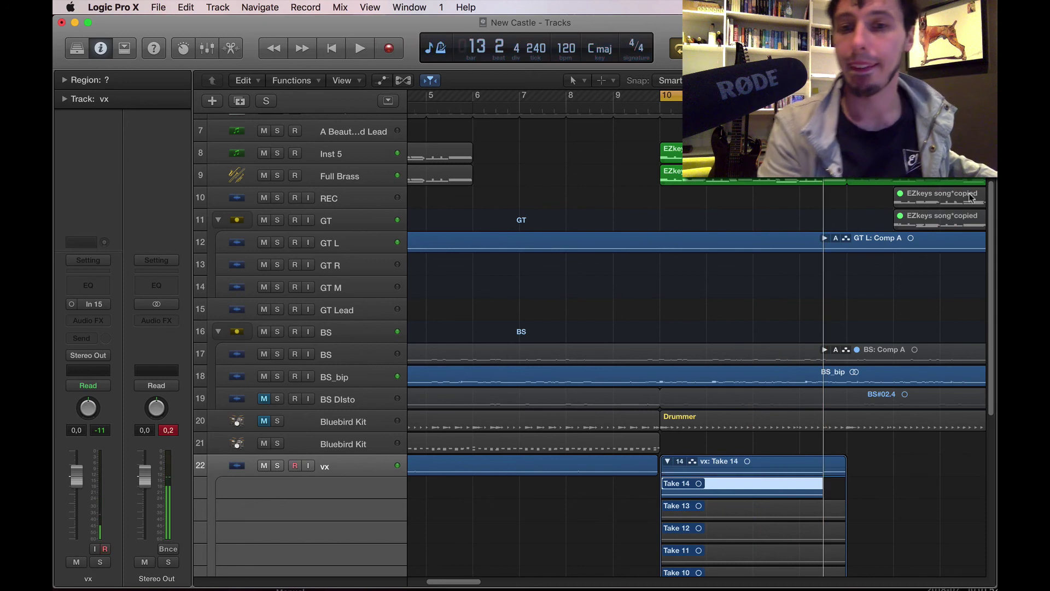
left_click(667, 462)
left_click(591, 465)
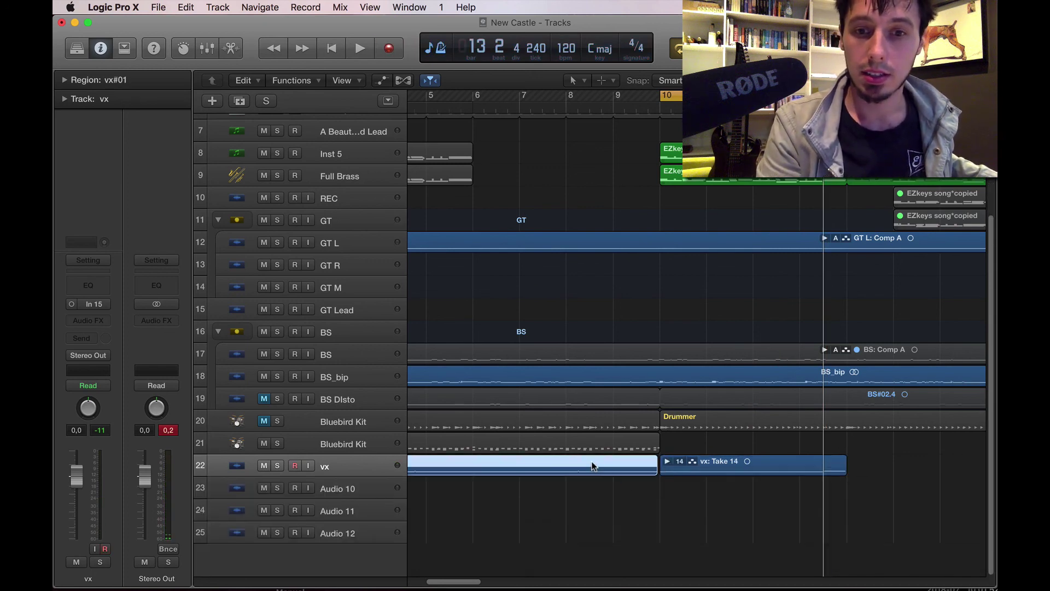
key("super+Left")
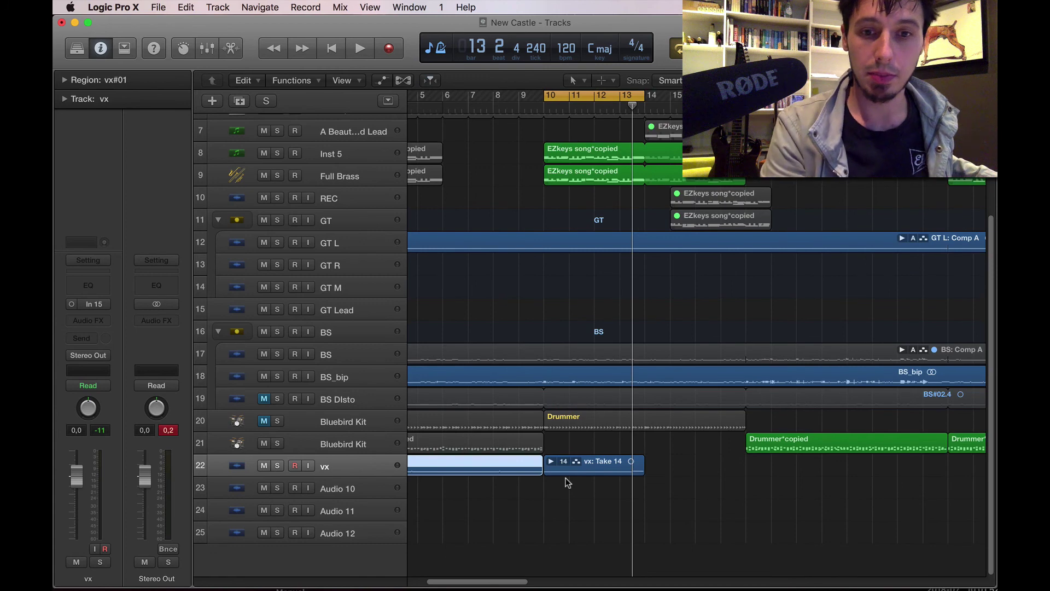
scroll(567, 483, "left", 5)
scroll(568, 483, "up", 1)
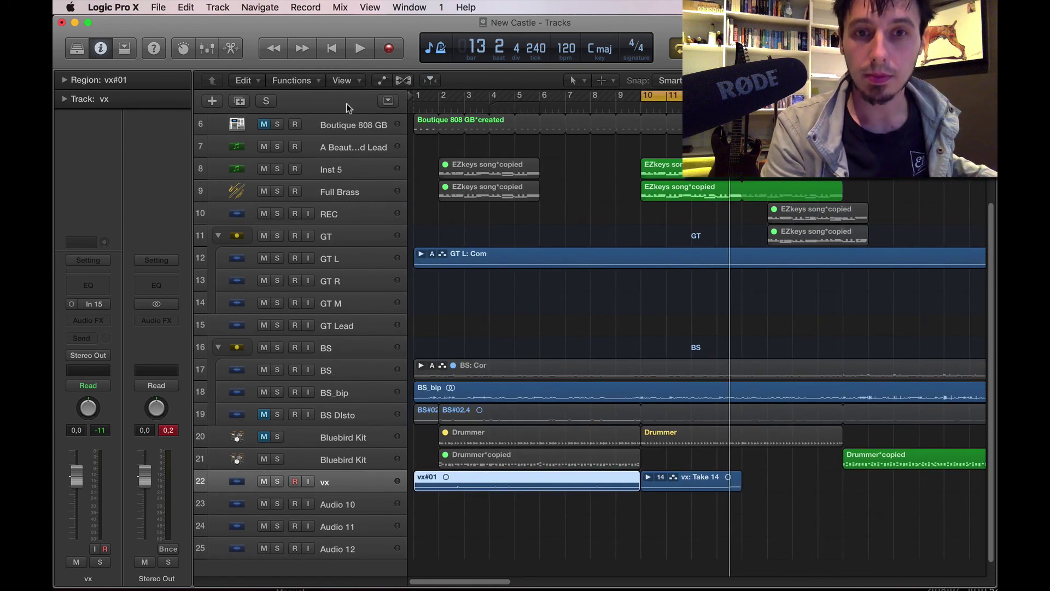
left_click(438, 107)
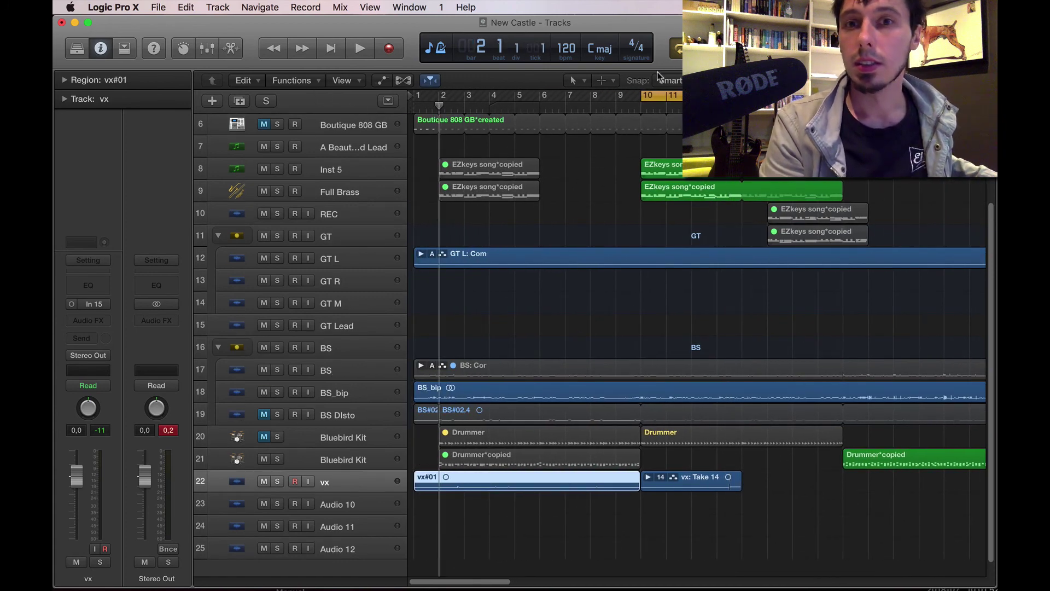
Step: Split vx#01 into two-bar pieces at bars 2, 4, 6 and 8
left_click(608, 80)
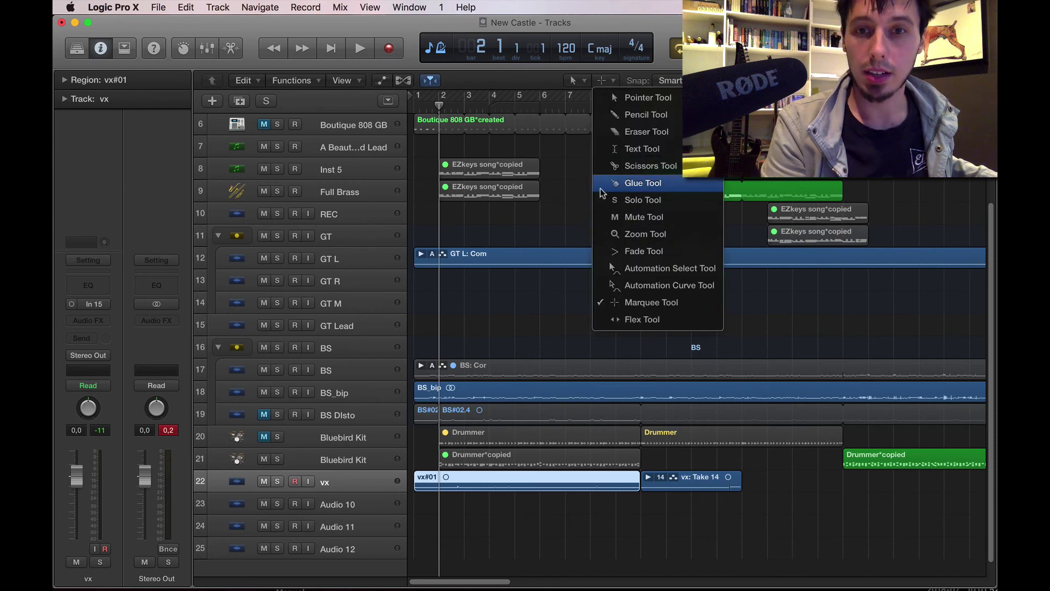
left_click(660, 58)
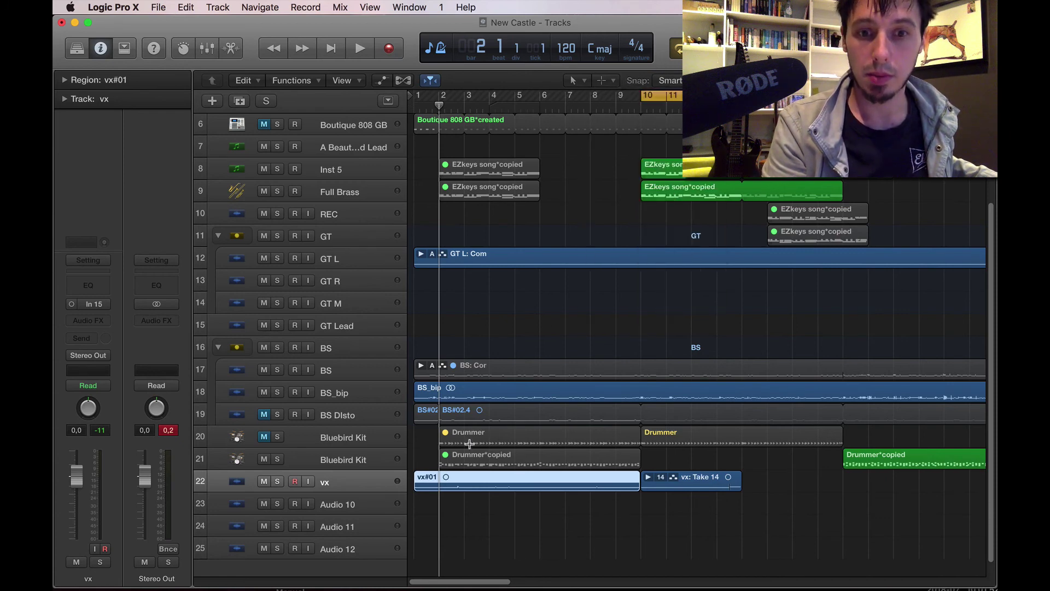
left_click(439, 478)
left_click(487, 107)
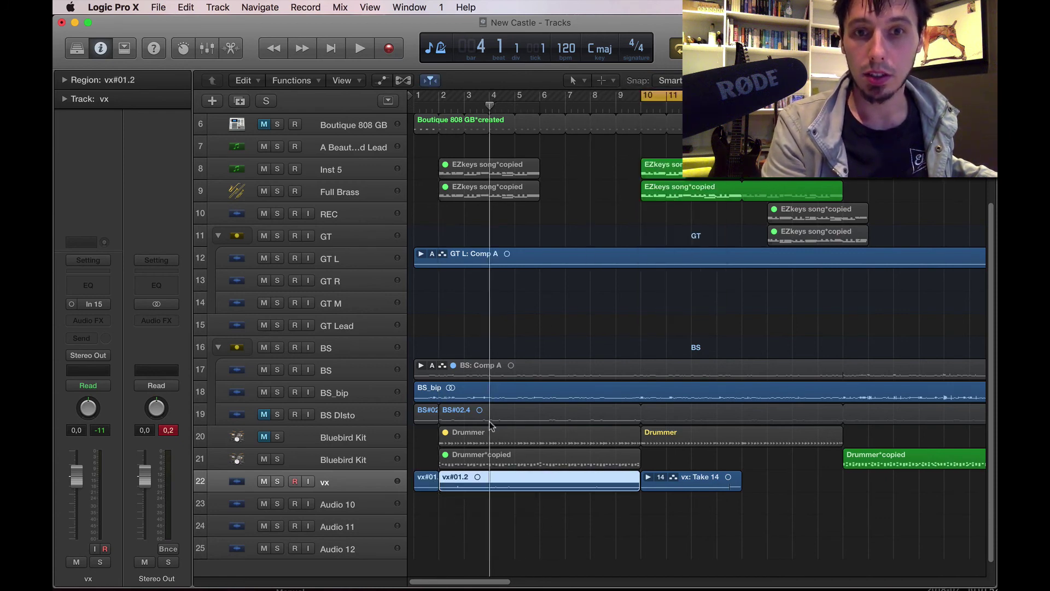
left_click(490, 487)
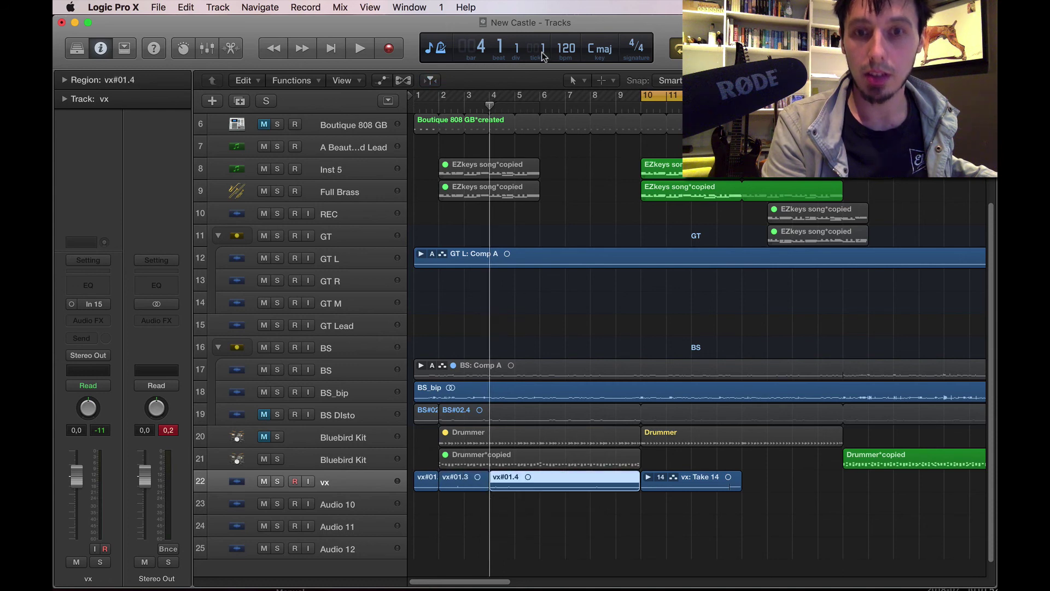
left_click(539, 108)
left_click(541, 489)
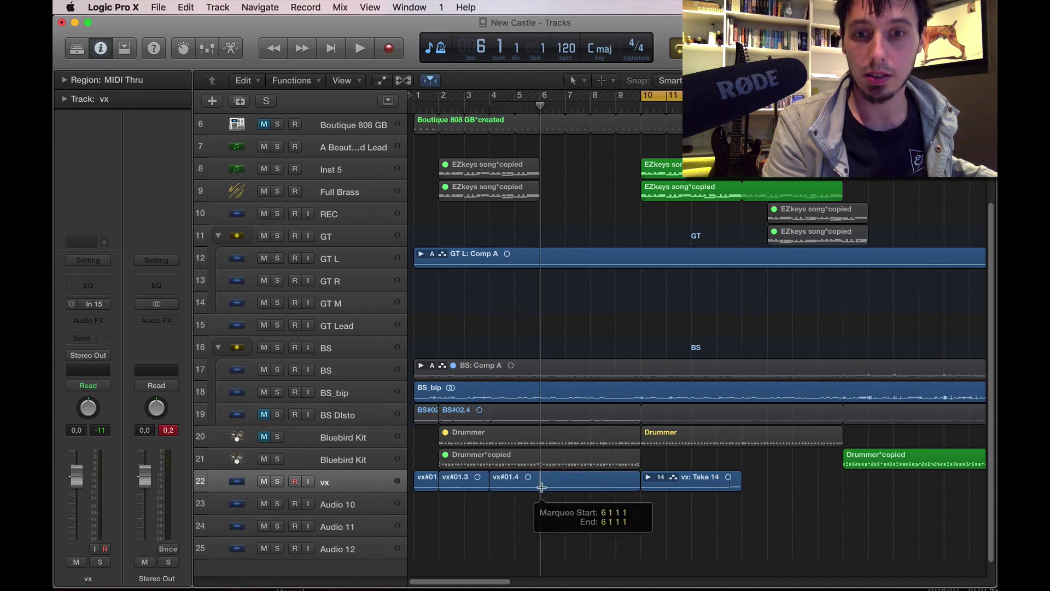
left_click(590, 109)
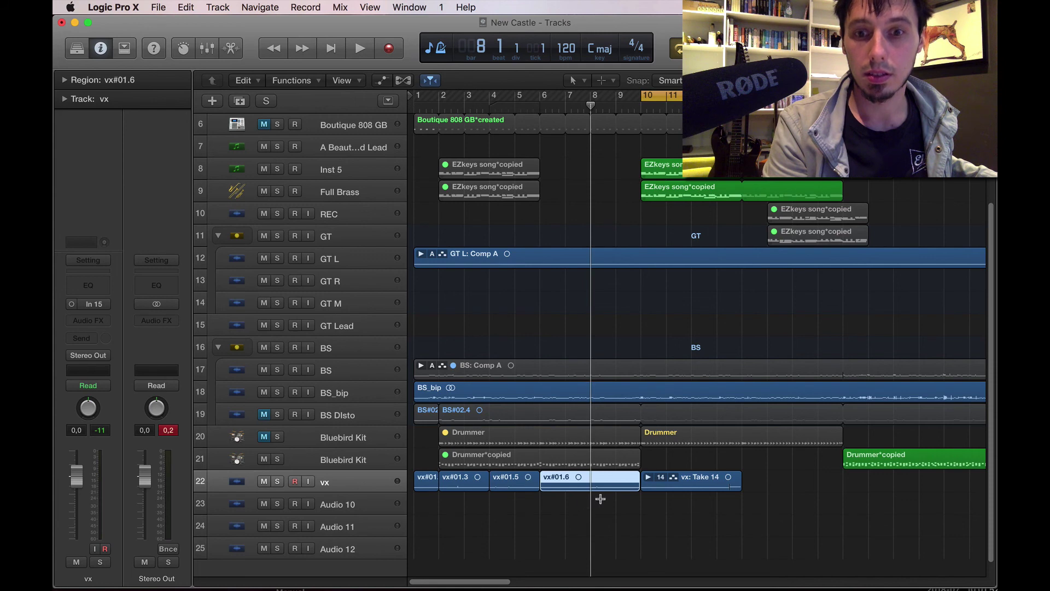
left_click(592, 482)
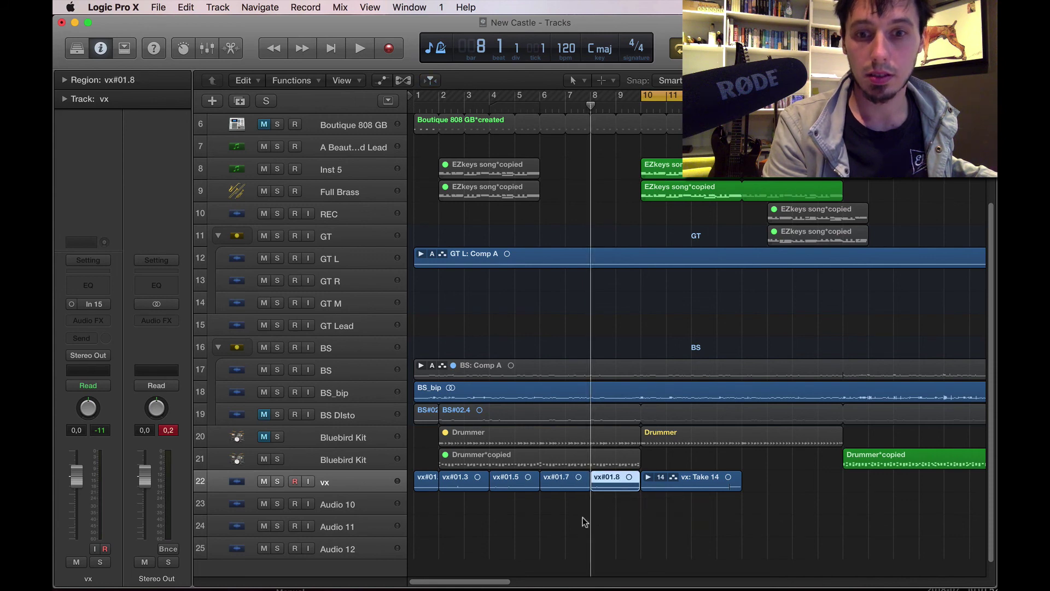
Step: Stack the pieces onto Audio 10, 11 and 12 at bar 2
left_click_drag(508, 486, 458, 508)
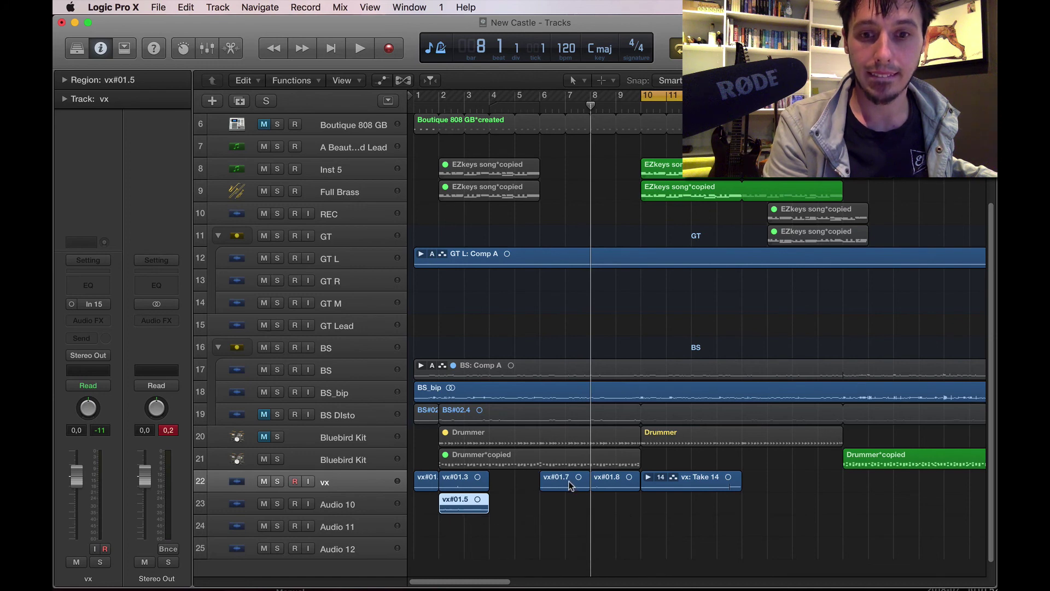
left_click_drag(570, 486, 468, 517)
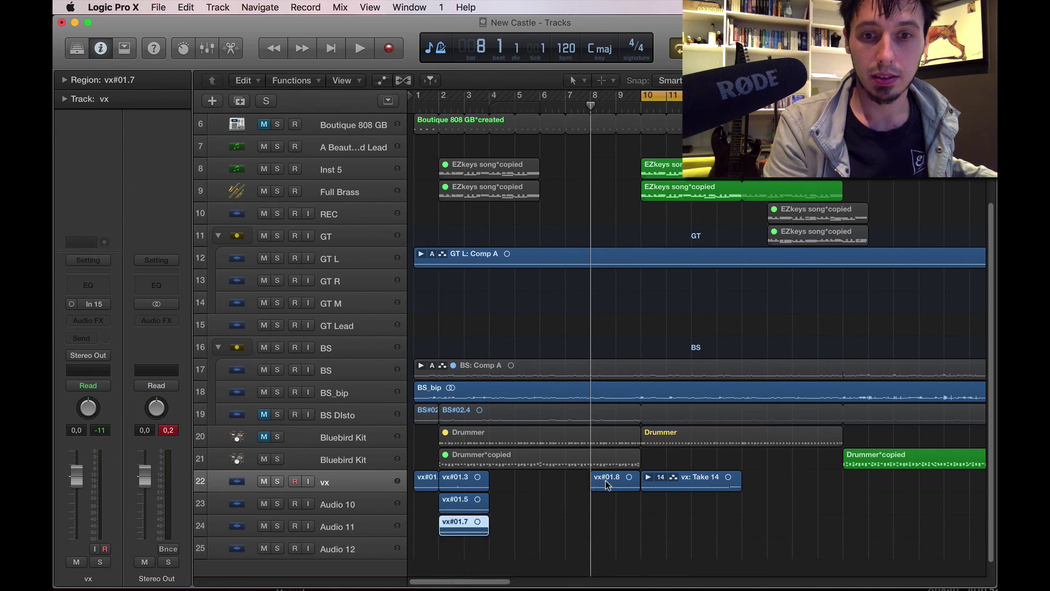
mouse_move(606, 482)
left_mouse_down()
mouse_move(443, 546)
mouse_move(451, 554)
mouse_move(460, 543)
mouse_move(470, 486)
mouse_move(528, 497)
mouse_move(511, 500)
mouse_move(509, 487)
mouse_move(611, 487)
left_mouse_up()
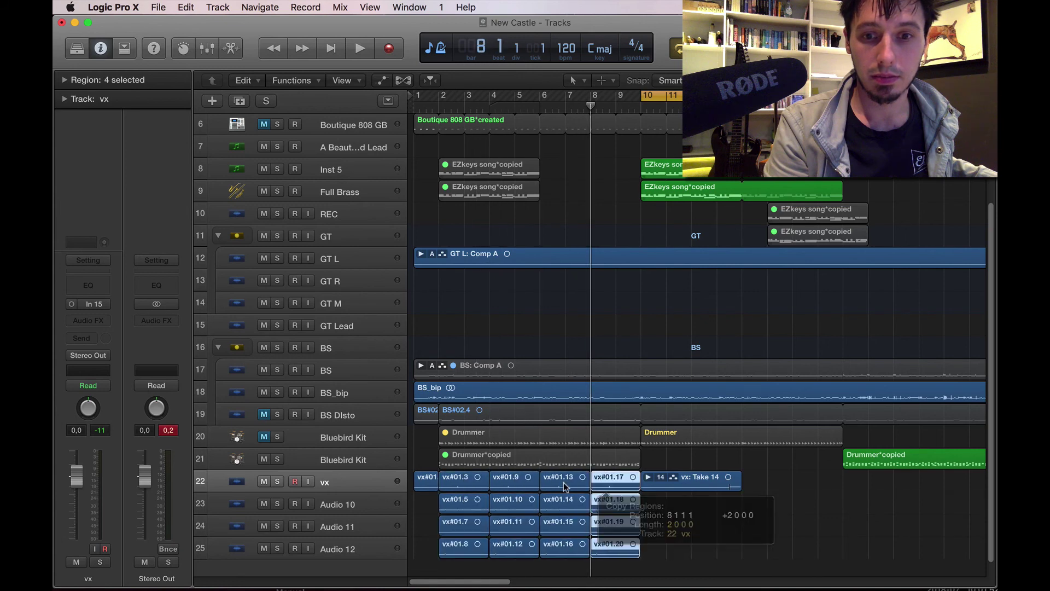
left_click(340, 544)
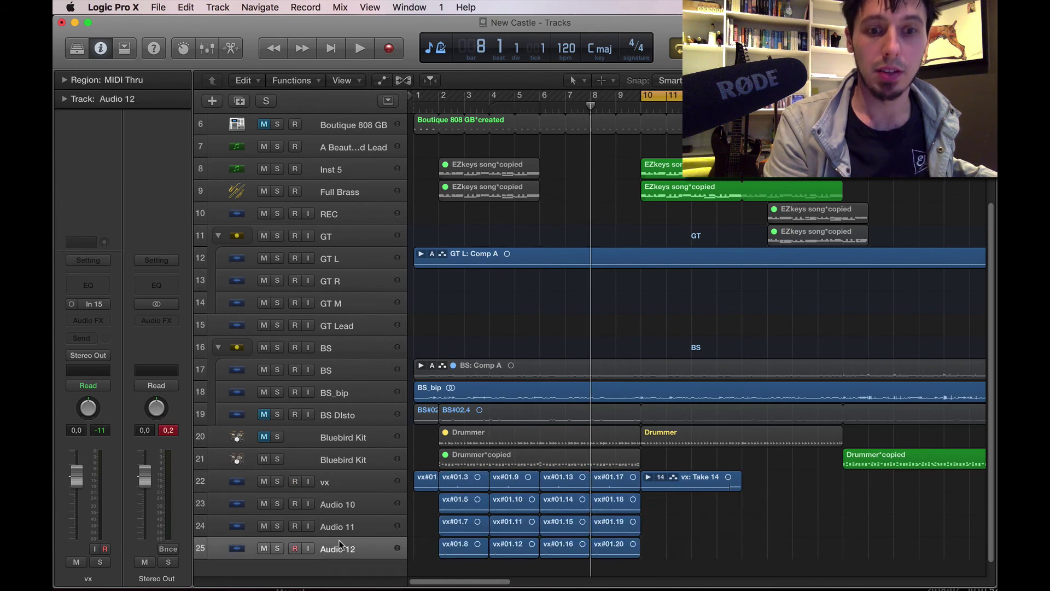
Step: Add eight audio tracks (Audio 13–20) and move the vx take folder onto Audio 13
left_click(228, 101)
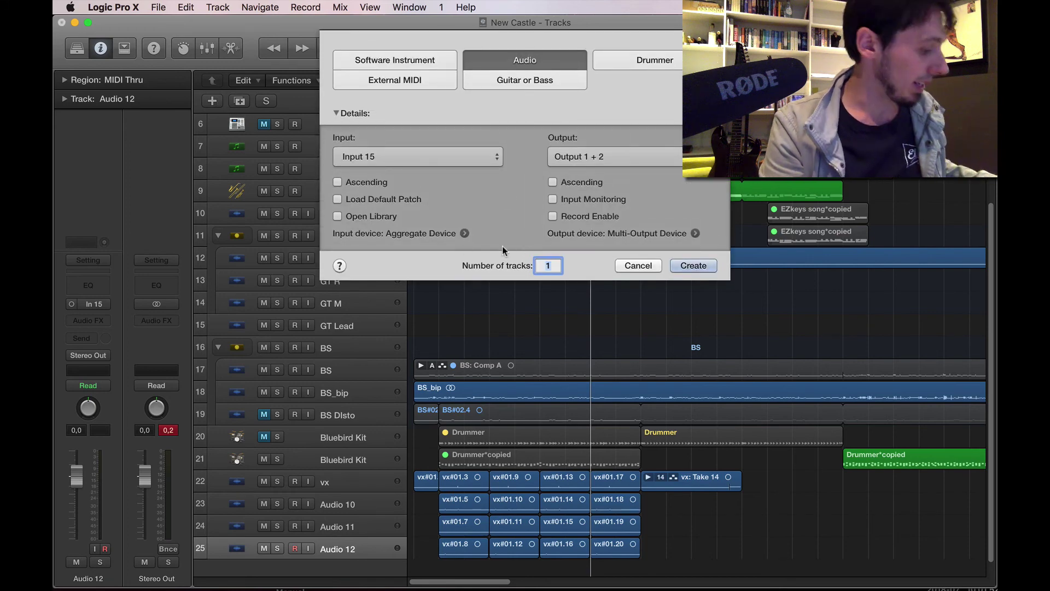
type("8")
key("Return")
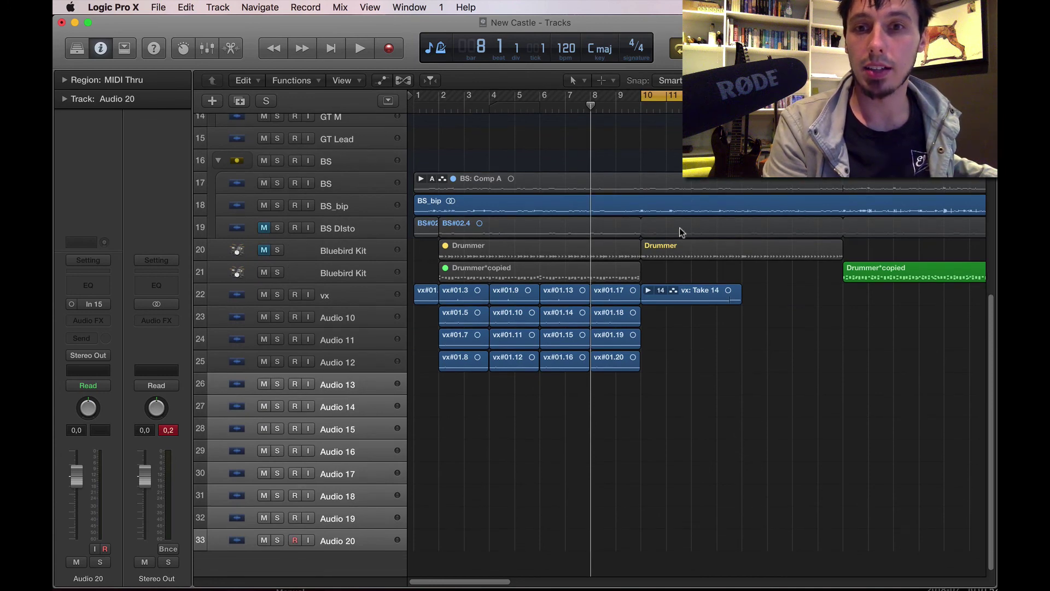
left_click_drag(678, 300, 680, 392)
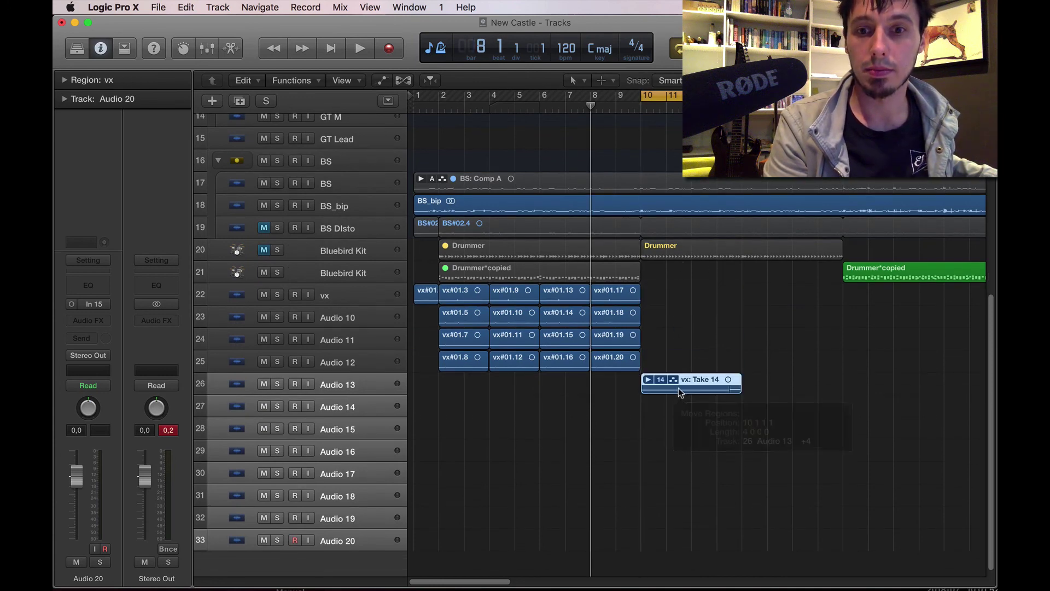
Step: Set the Audio 13 take folder to play Take 1 and collapse it
left_click(648, 380)
scroll(675, 430, "down", 5)
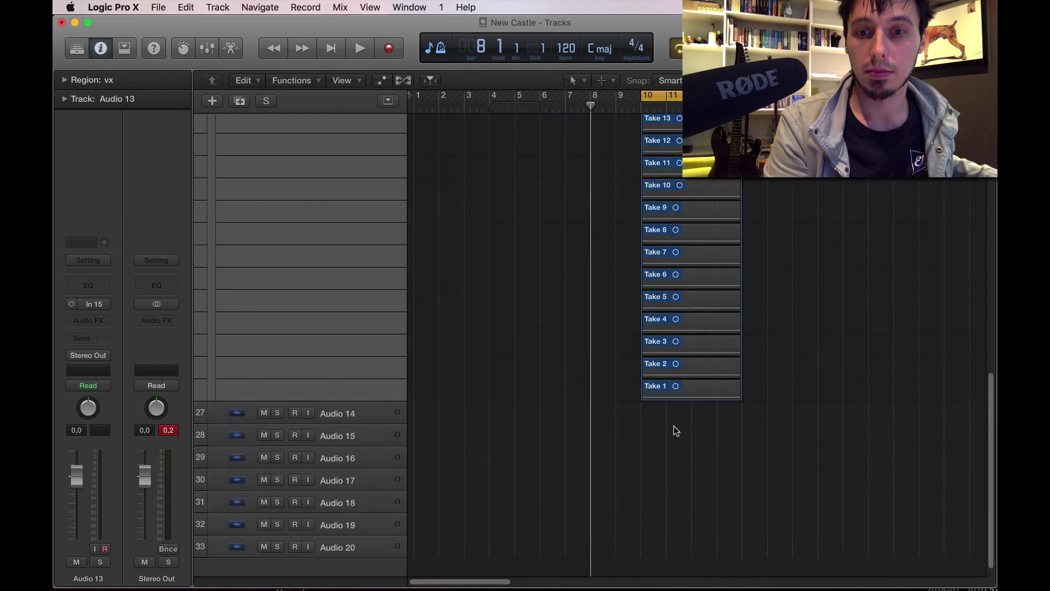
left_click(684, 388)
scroll(683, 389, "up", 3)
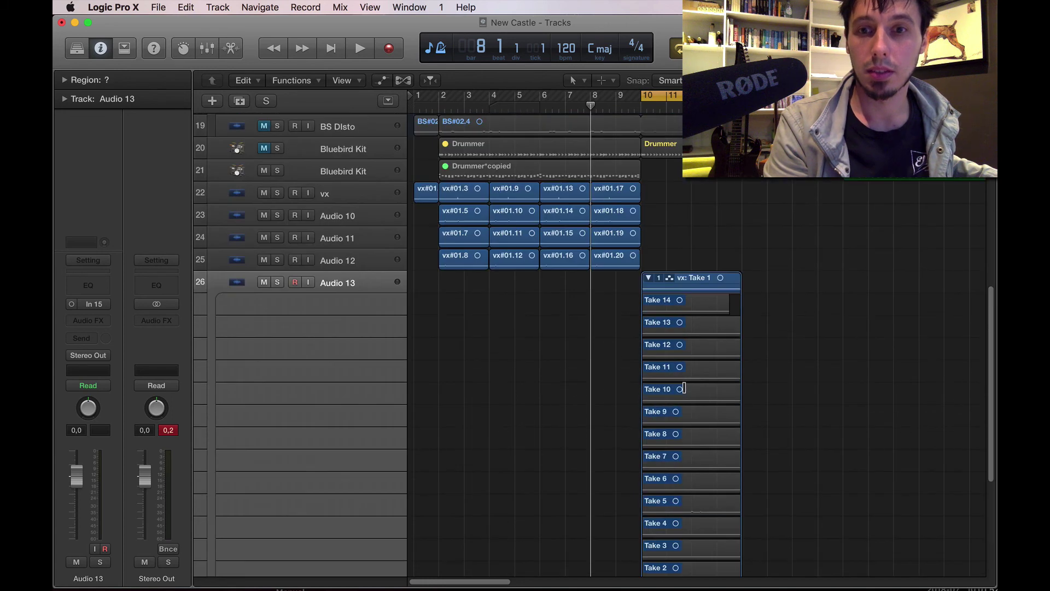
left_click(648, 278)
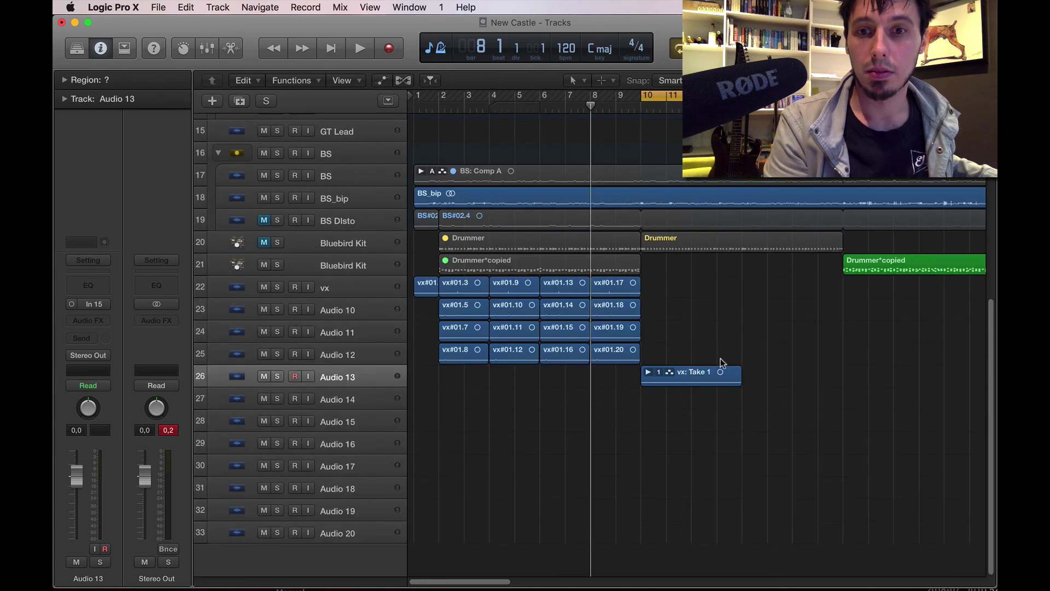
left_click(689, 376)
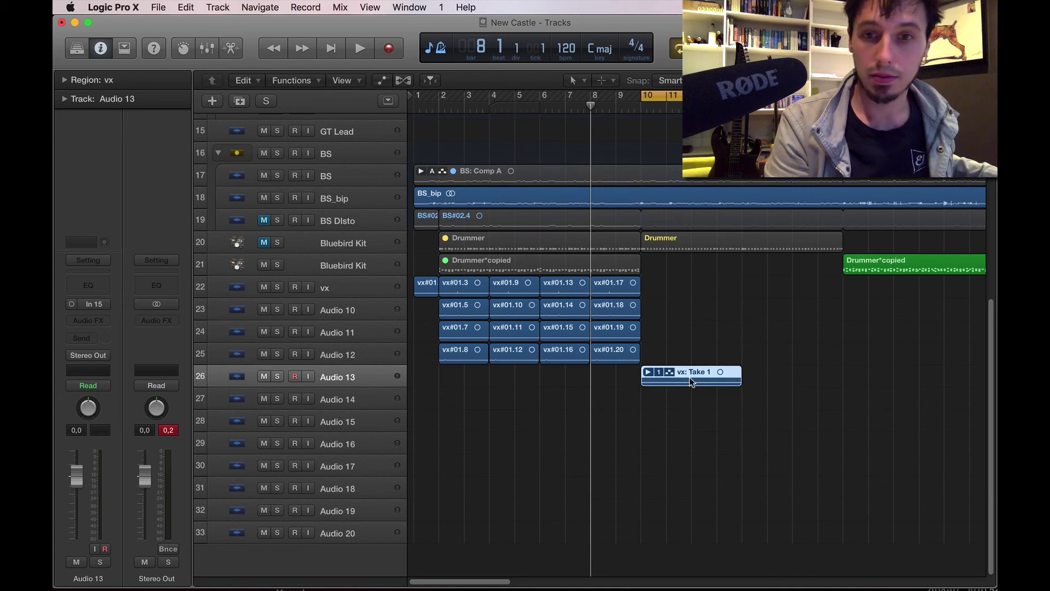
Step: Copy the folder onto Audio 14 and set the copy to Take 2
left_click_drag(689, 376, 690, 398)
left_click(647, 395)
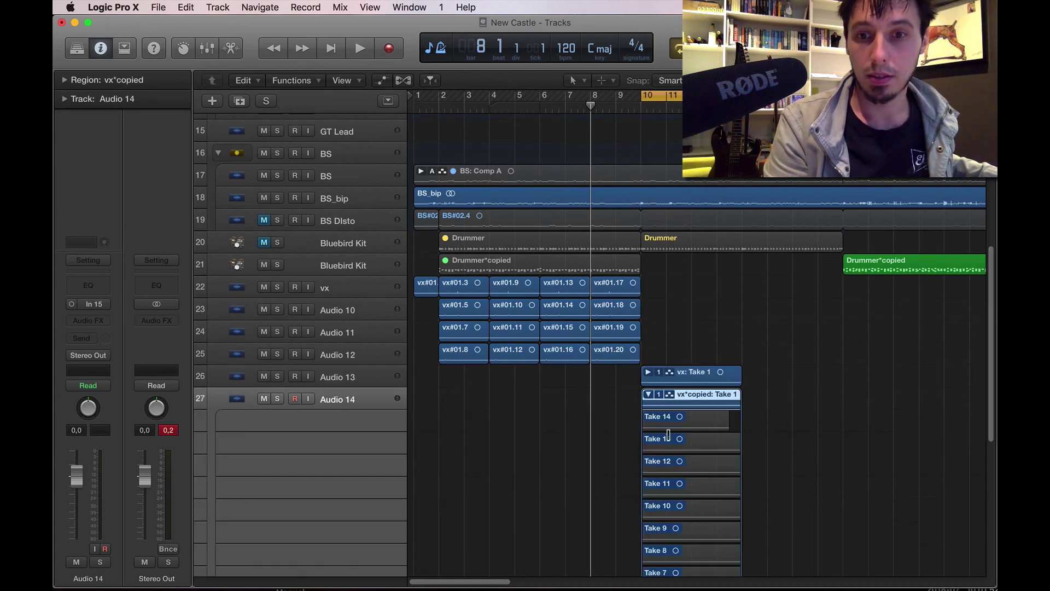
scroll(668, 435, "down", 10)
left_click(671, 424)
scroll(671, 426, "up", 6)
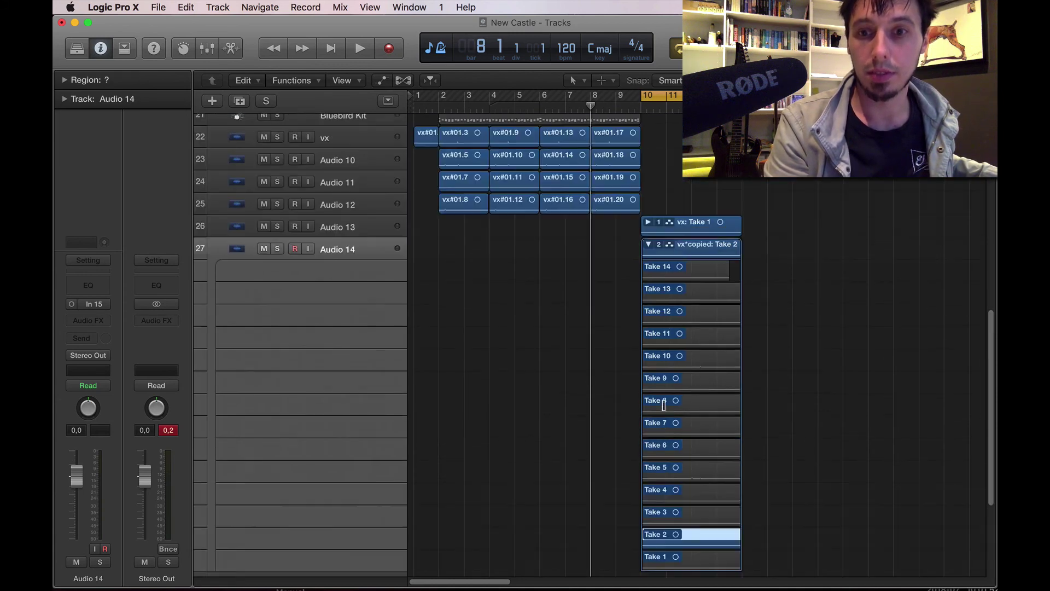
left_click(649, 286)
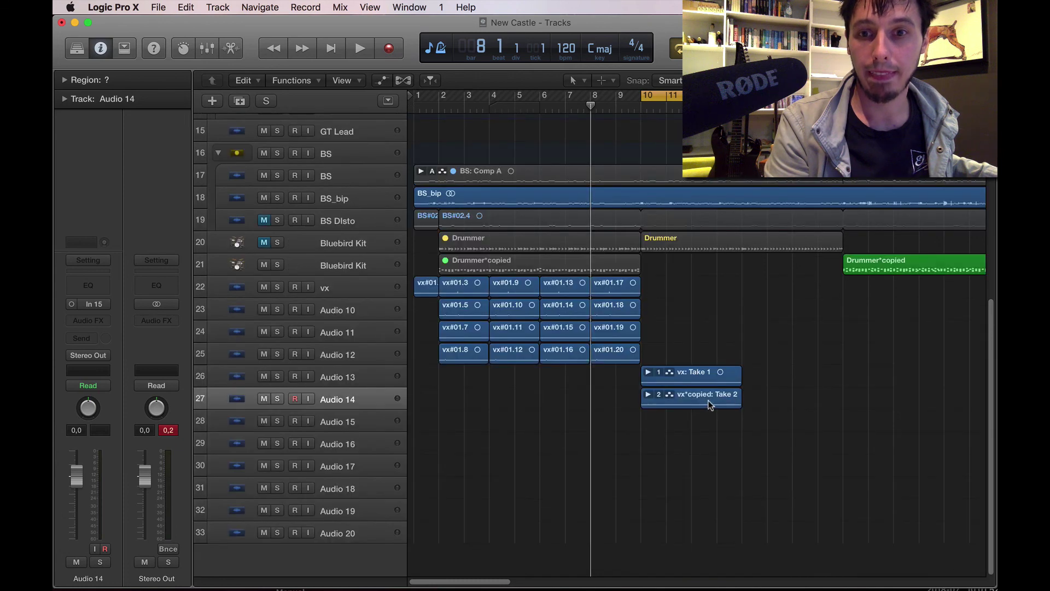
Step: Copy the folder onto Audio 15 and set the copy to Take 3
left_click_drag(709, 405, 705, 427)
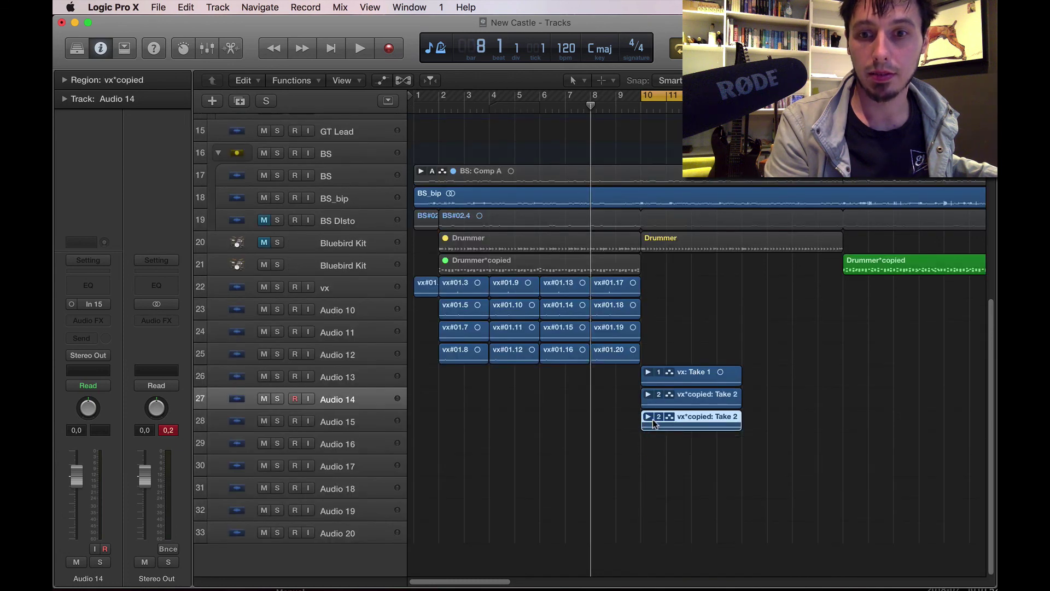
left_click(649, 418)
scroll(654, 426, "down", 7)
left_click(671, 506)
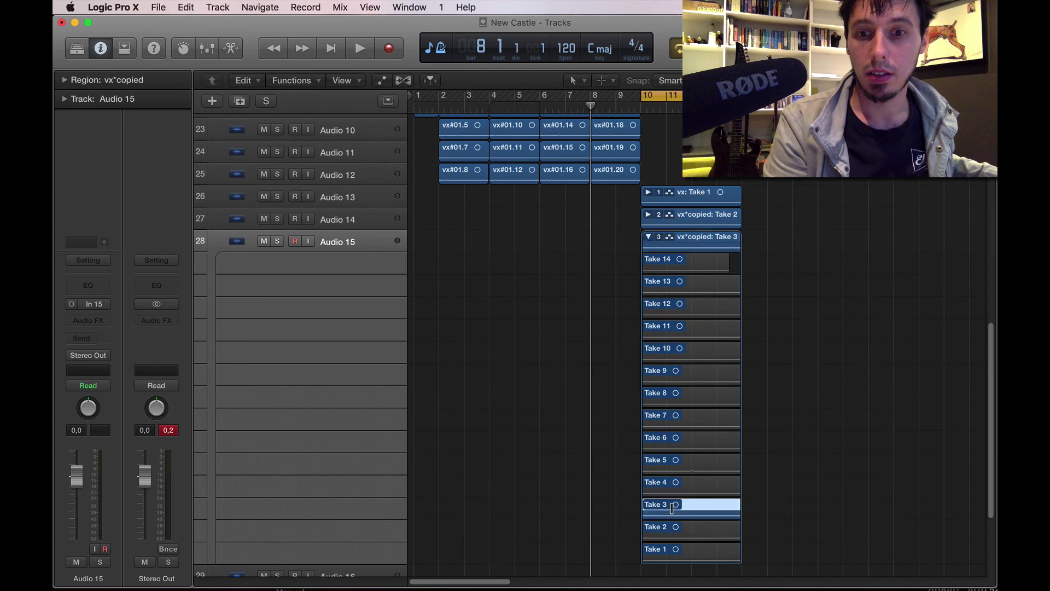
left_click(647, 238)
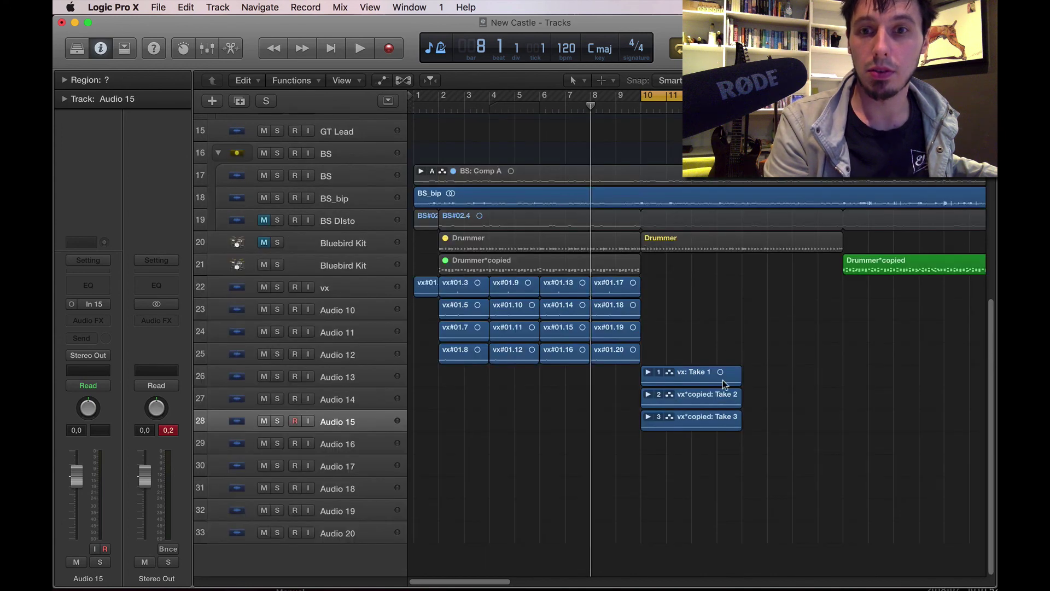
Step: Copy the folder onto Audio 16, set it to Take 4, and start playback
left_click_drag(686, 419, 686, 438)
left_click(648, 441)
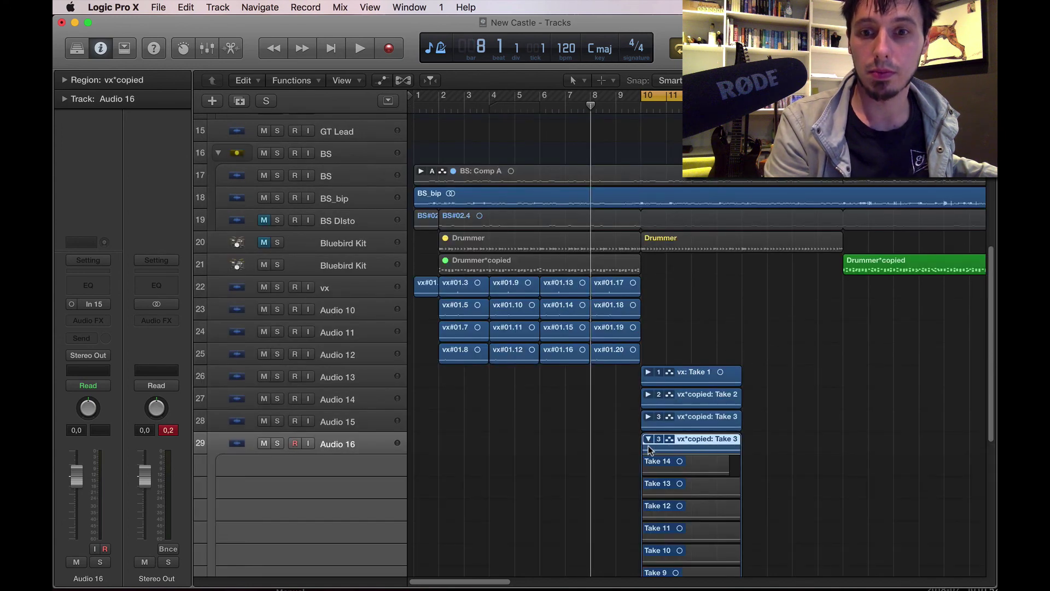
scroll(650, 509, "down", 8)
left_click(676, 462)
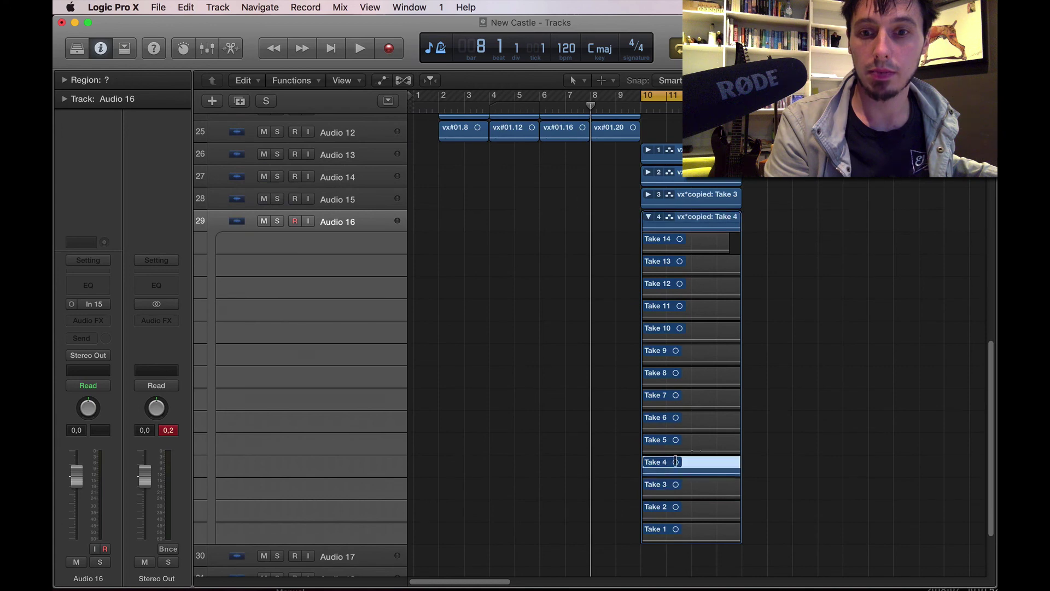
left_click(647, 217)
key("shift+space")
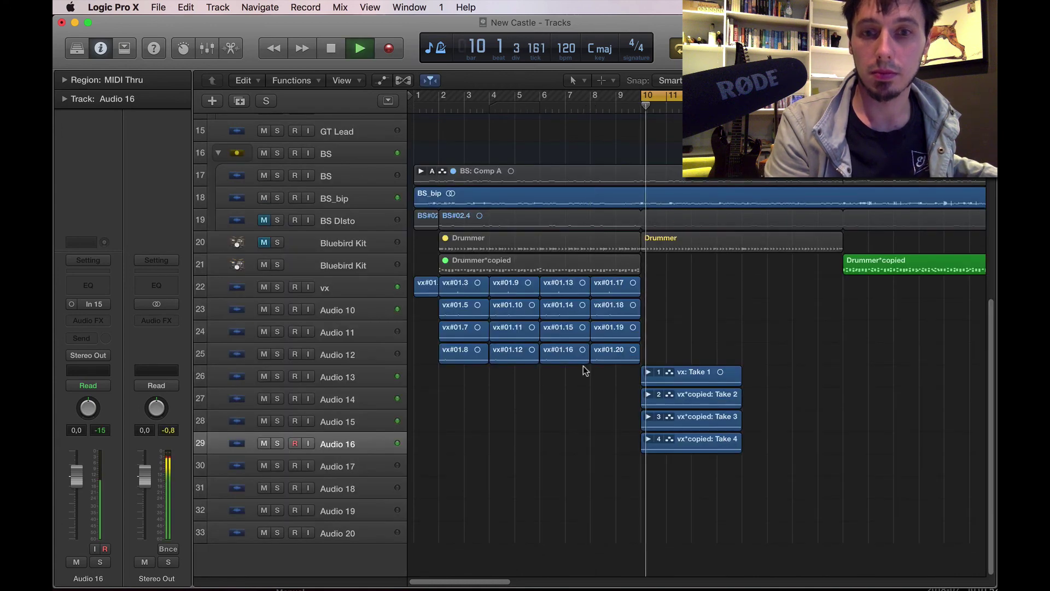
Step: Audition the Take 1–4 tracks on Audio 13–16 one by one
left_click(379, 376)
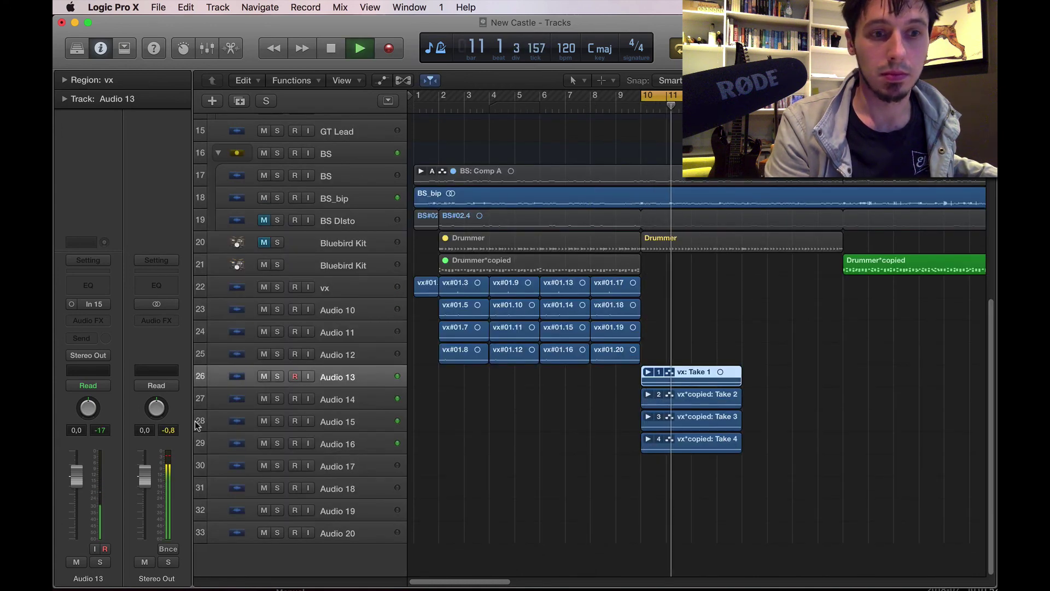
left_click(375, 398)
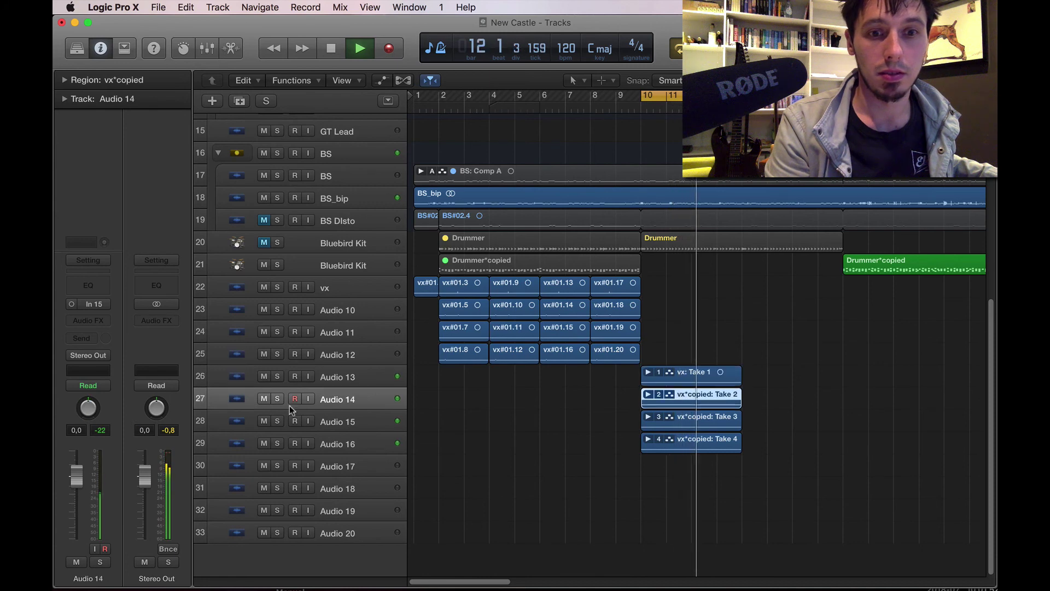
left_click(347, 422)
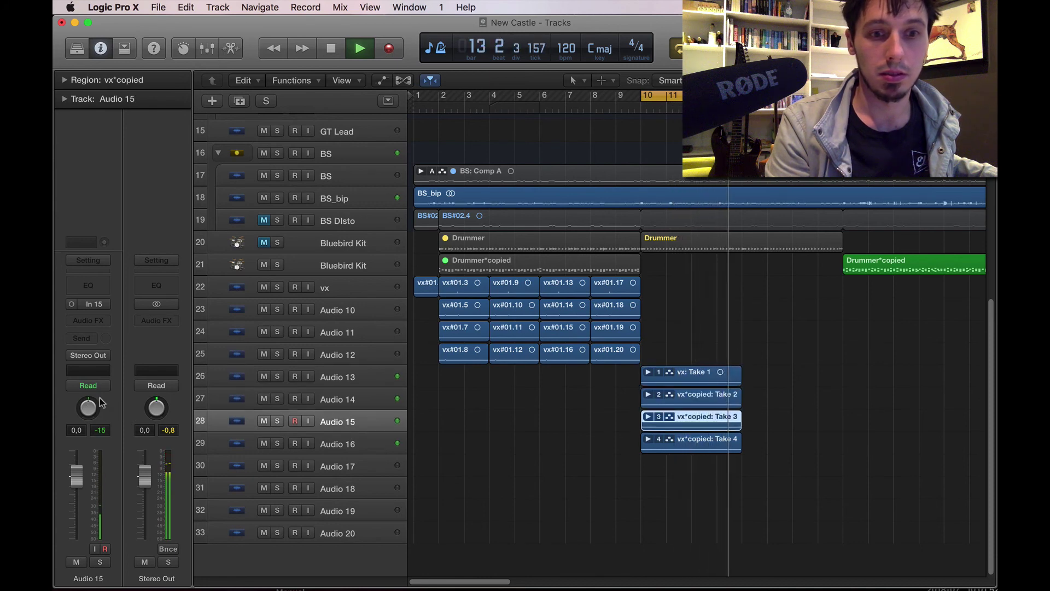
left_click(353, 443)
left_click(721, 504)
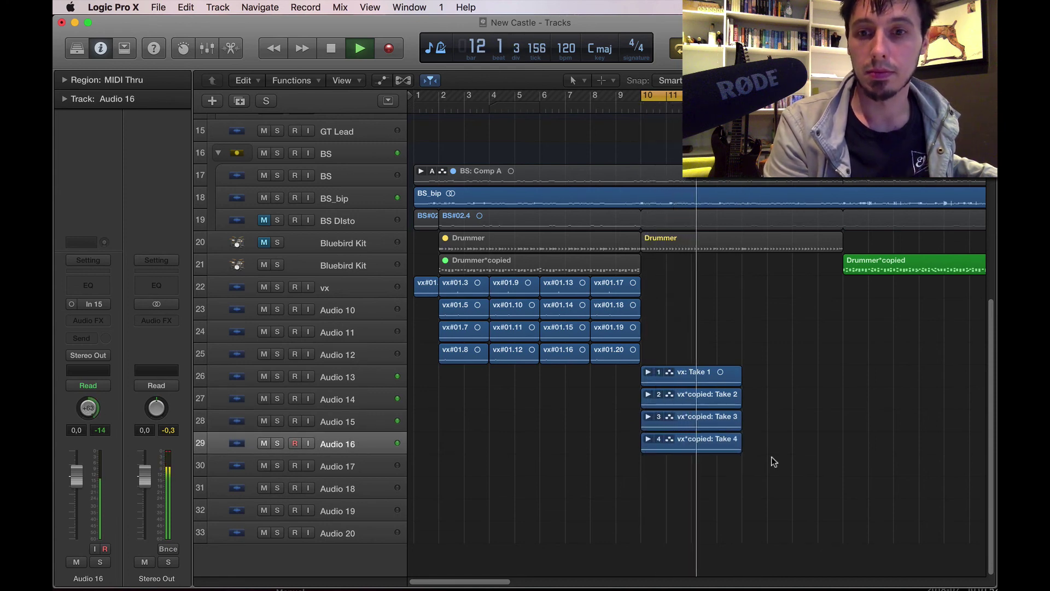
key("space")
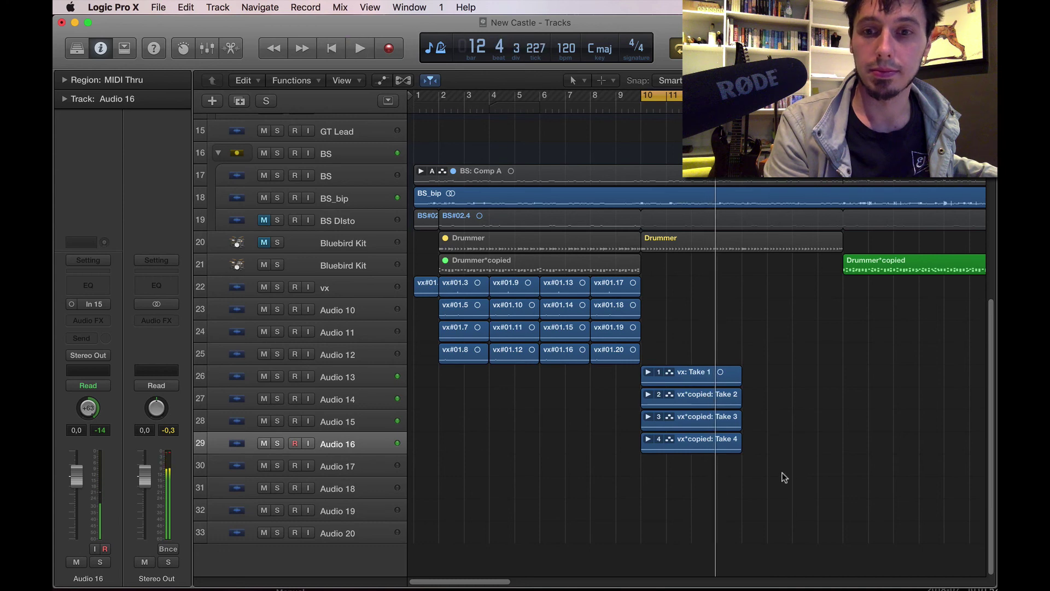
Step: Select the four take regions, turn off Cycle, and play from bar 2
left_click_drag(782, 473, 782, 383)
key("c")
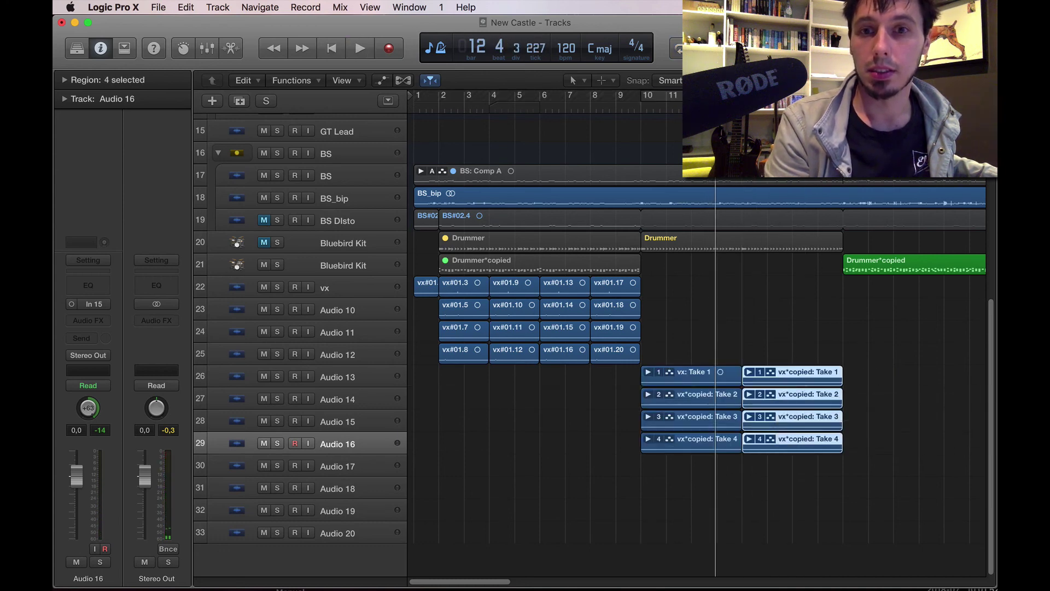
left_click(458, 126)
key("space")
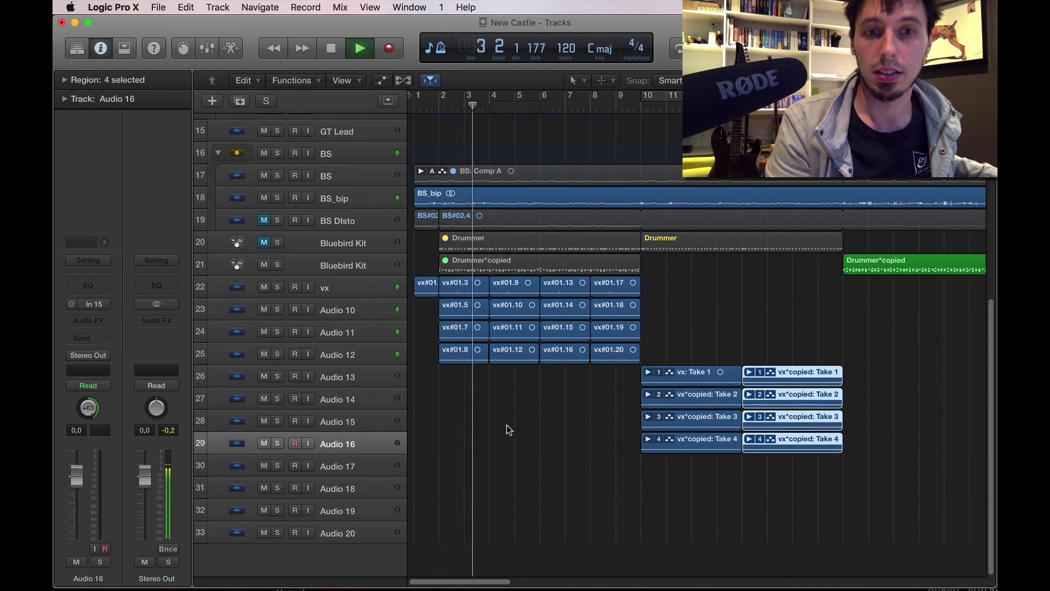
key("space")
Step: Audition the stacked regions on vx and Audio 10–12 from bar 2, then select all sixteen
left_click(338, 285)
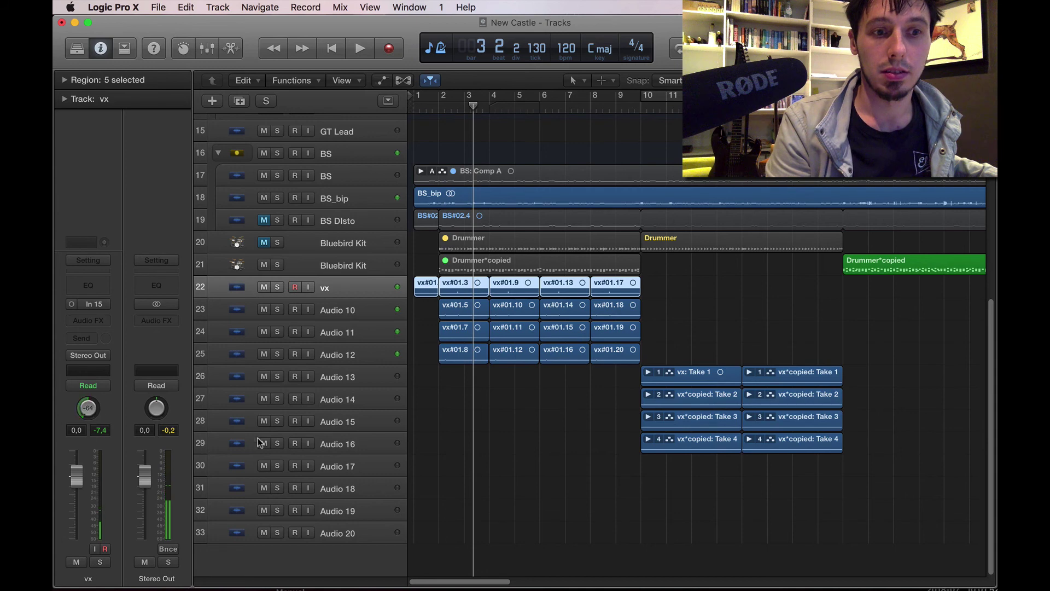
left_click(361, 306)
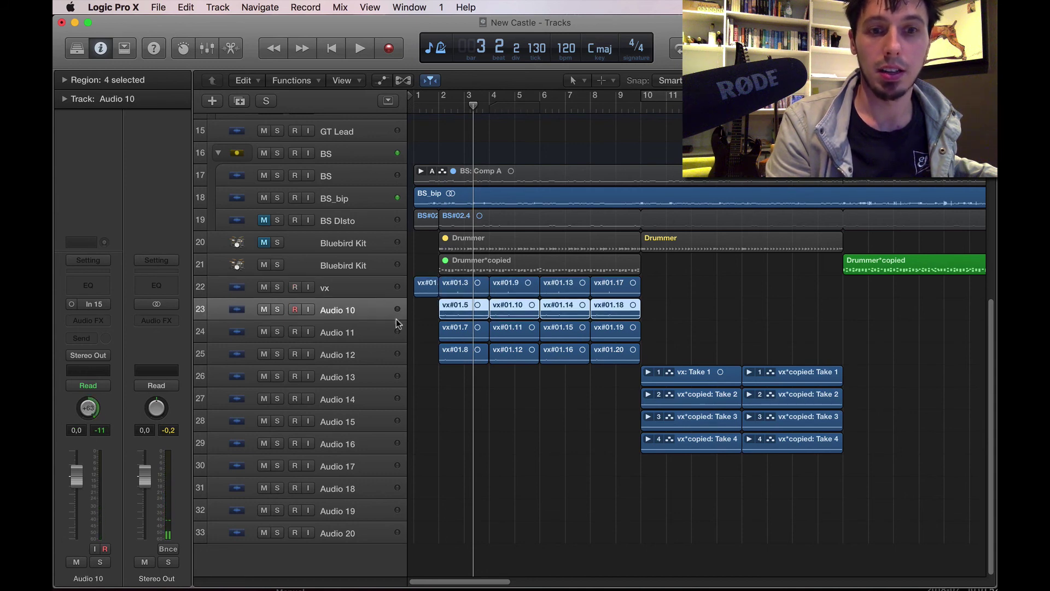
left_click(374, 335)
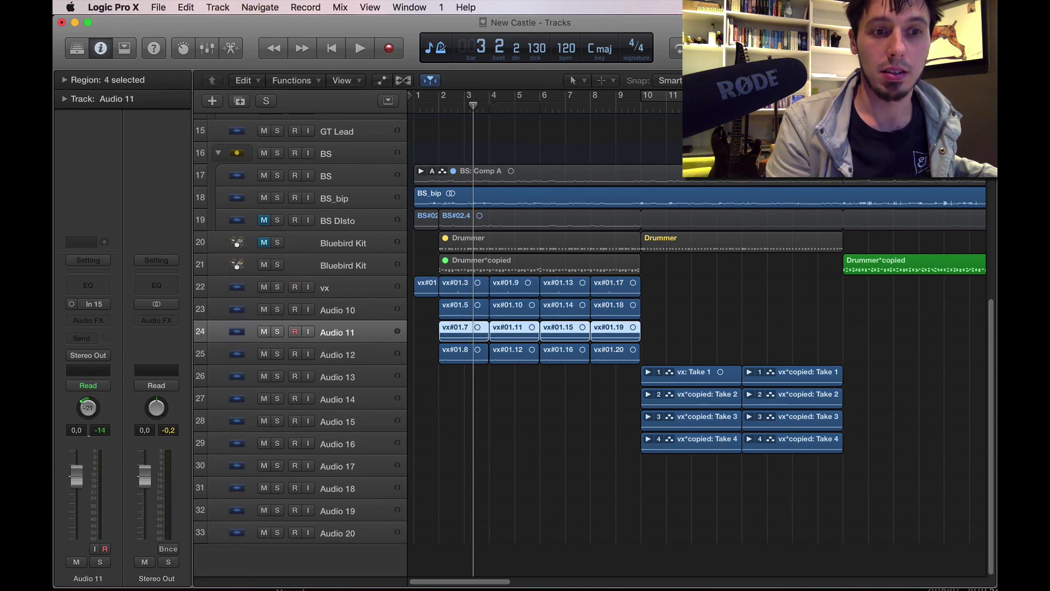
left_click(367, 352)
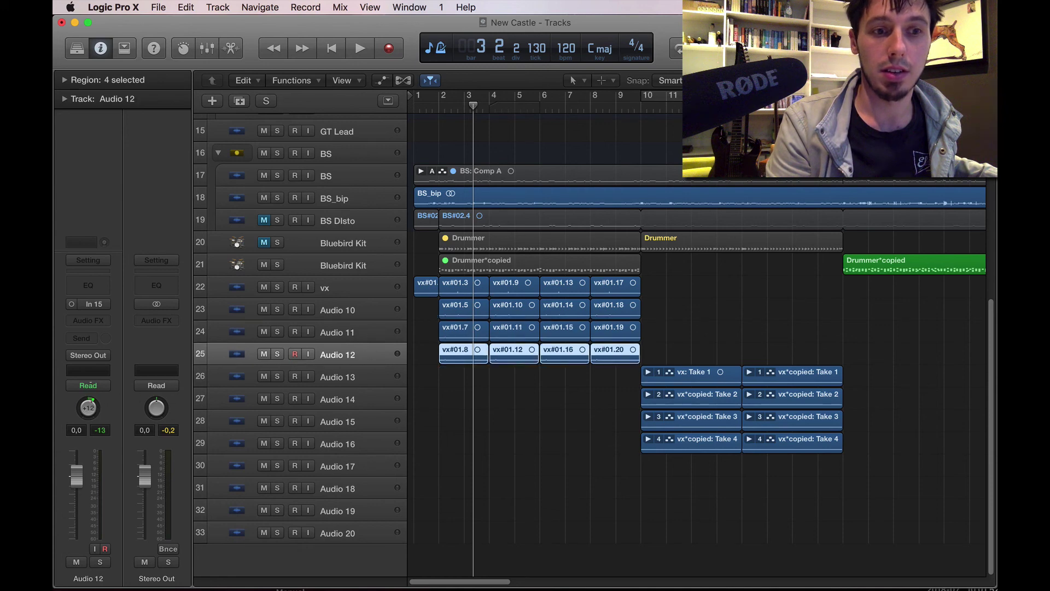
left_click(438, 110)
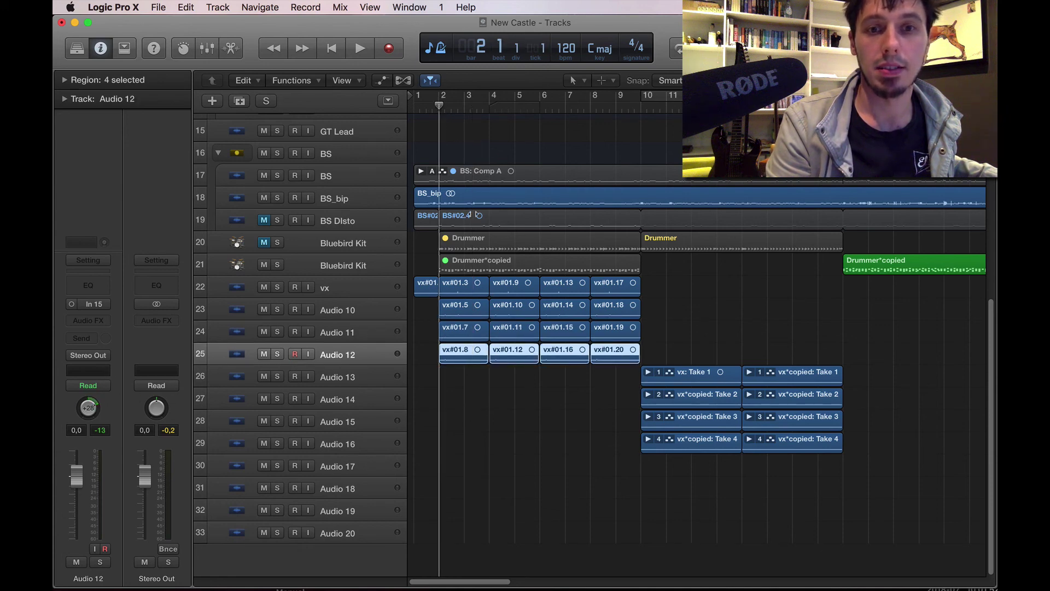
key("space")
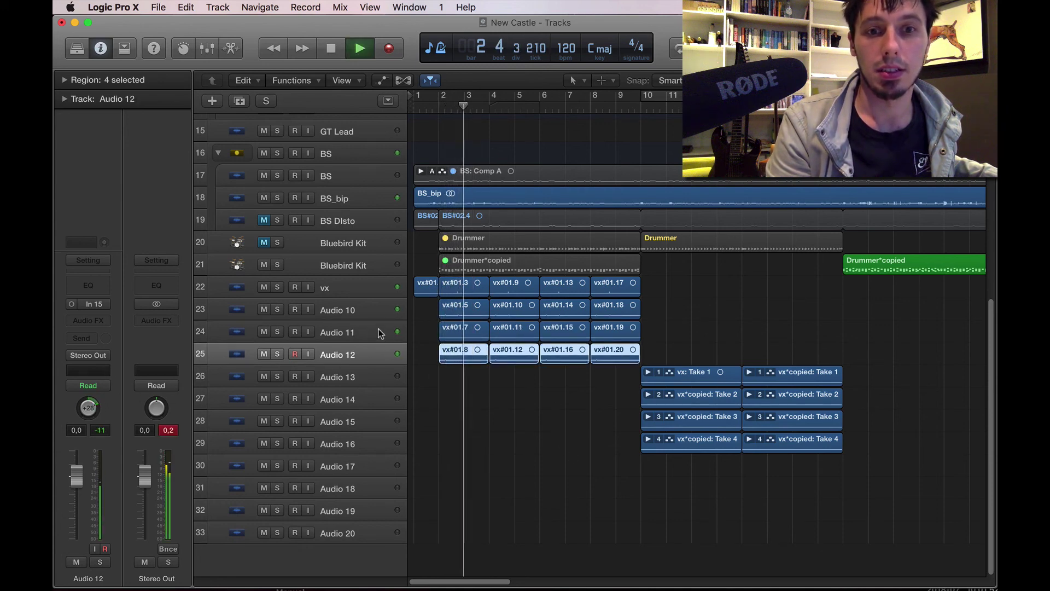
left_click(473, 424)
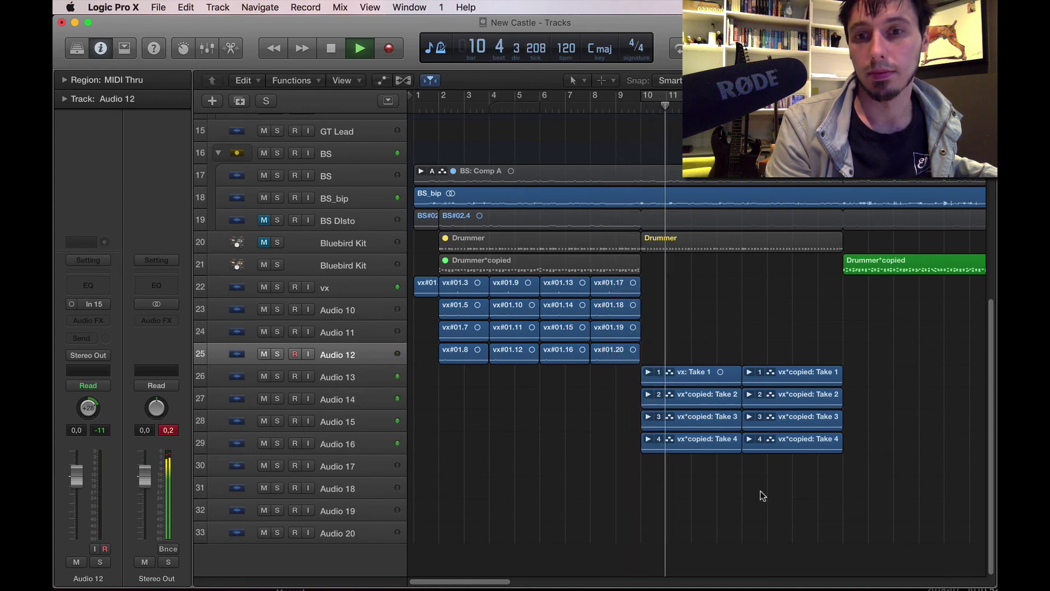
key("space")
left_click_drag(650, 354, 467, 286)
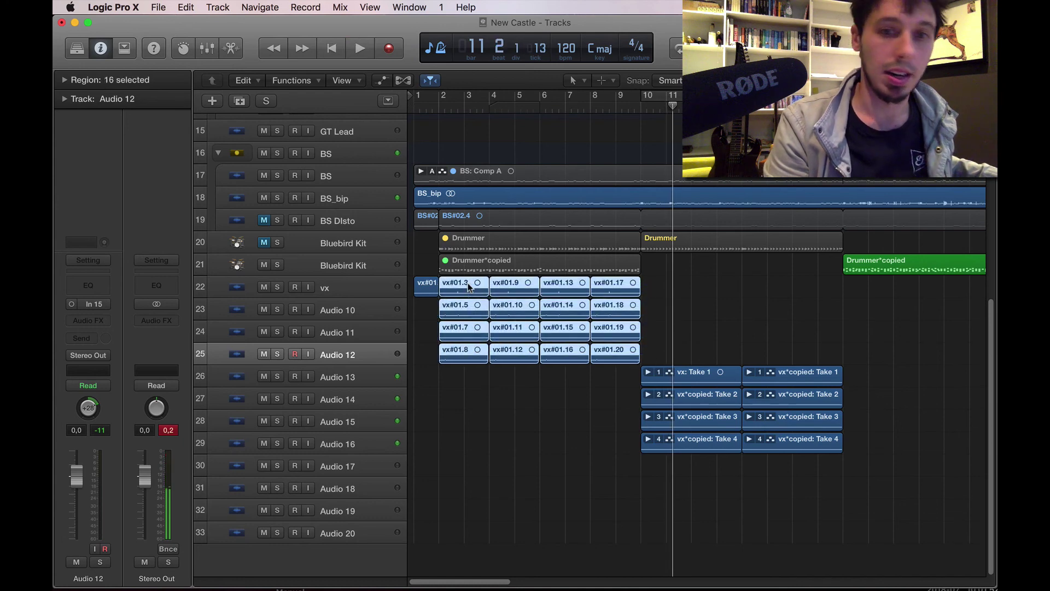
Step: Mute the sixteen vx regions and move the eight take regions to start at bar 2
key("ctrl+m")
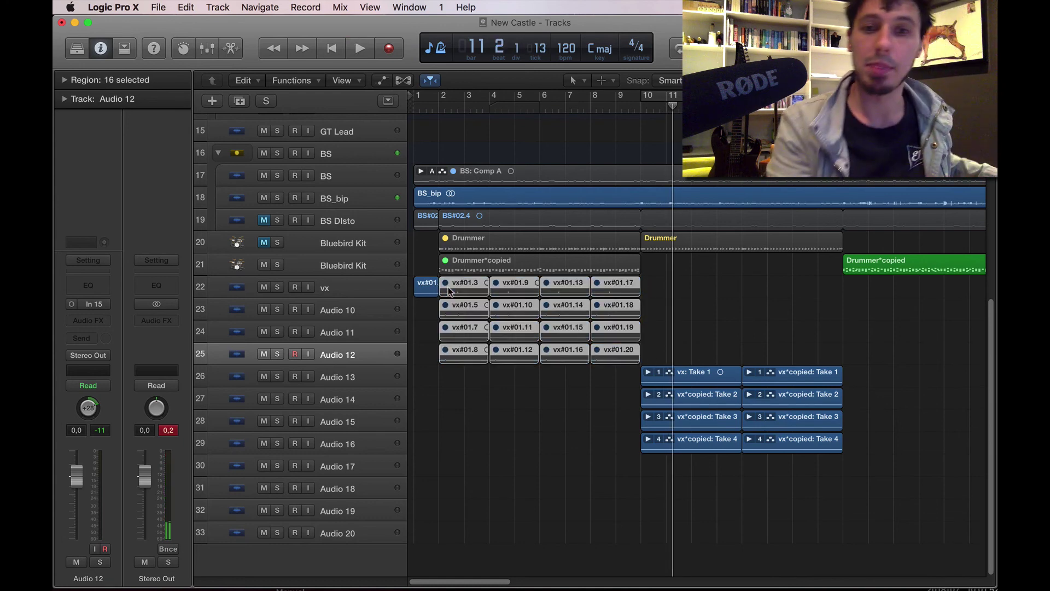
left_click(436, 101)
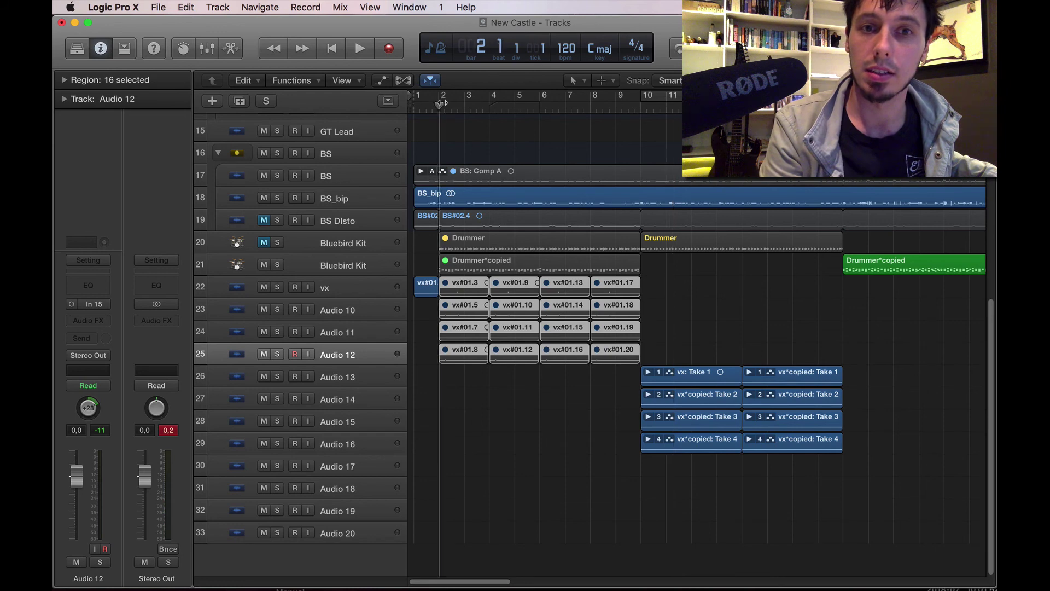
key("space")
key("space")
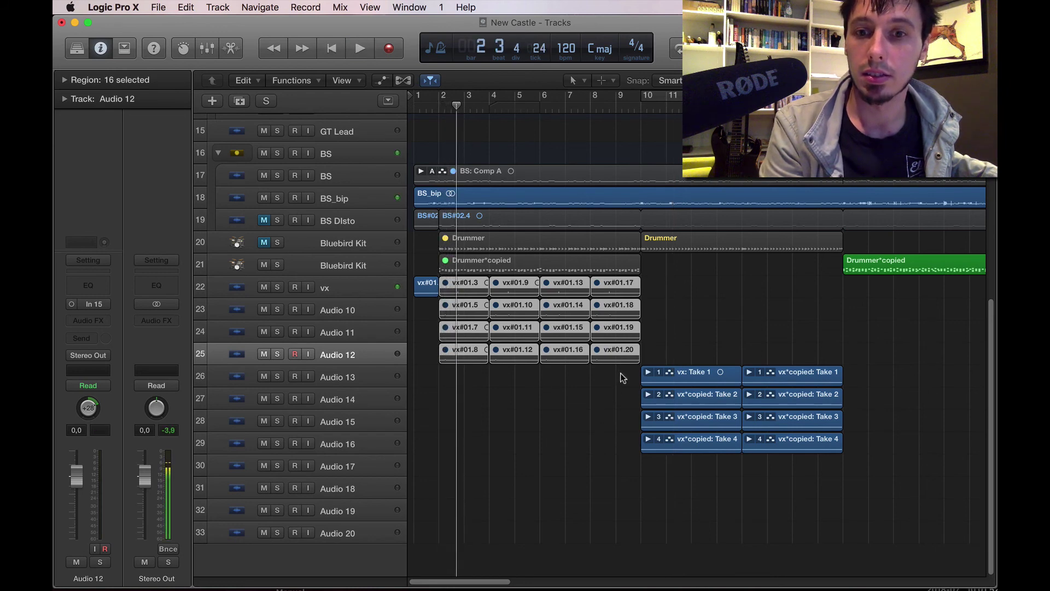
left_click_drag(620, 378, 845, 458)
left_click_drag(719, 376, 517, 376)
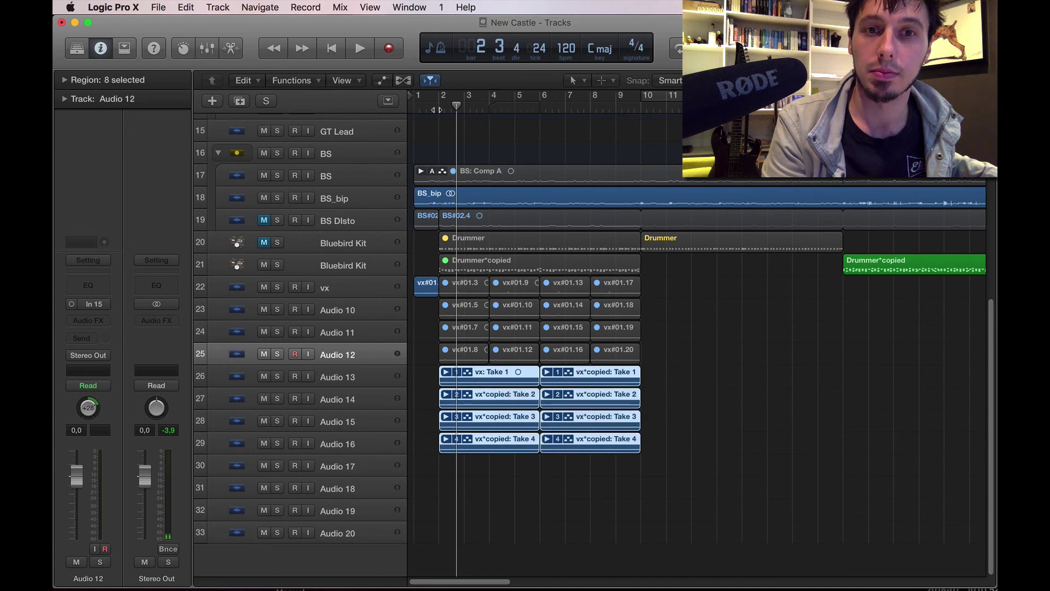
key("space")
left_click(662, 405)
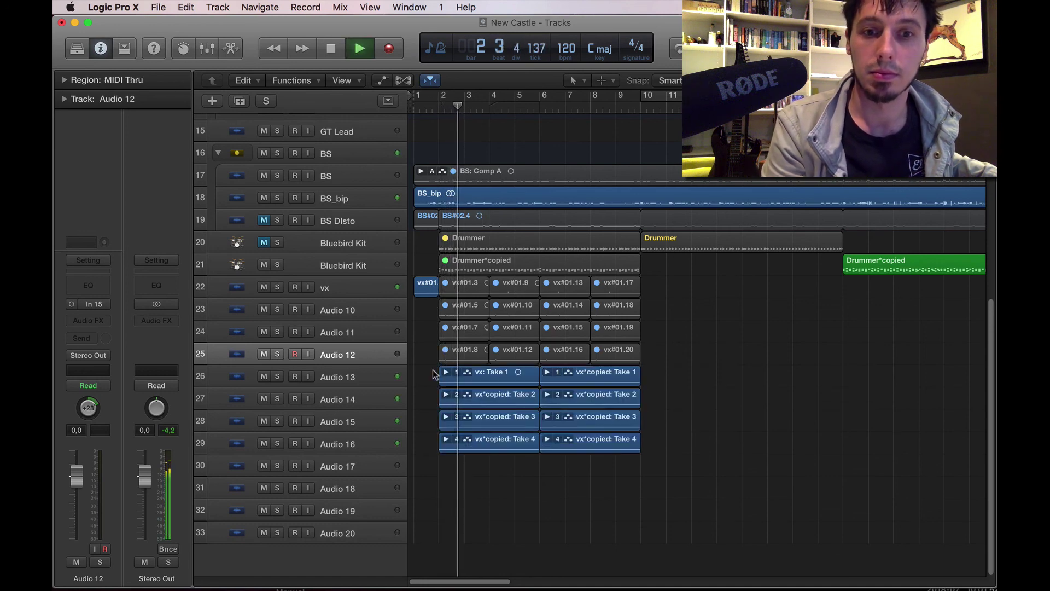
Step: Mute the Take 1 and Take 2 regions in the second column
left_click_drag(435, 375, 471, 395)
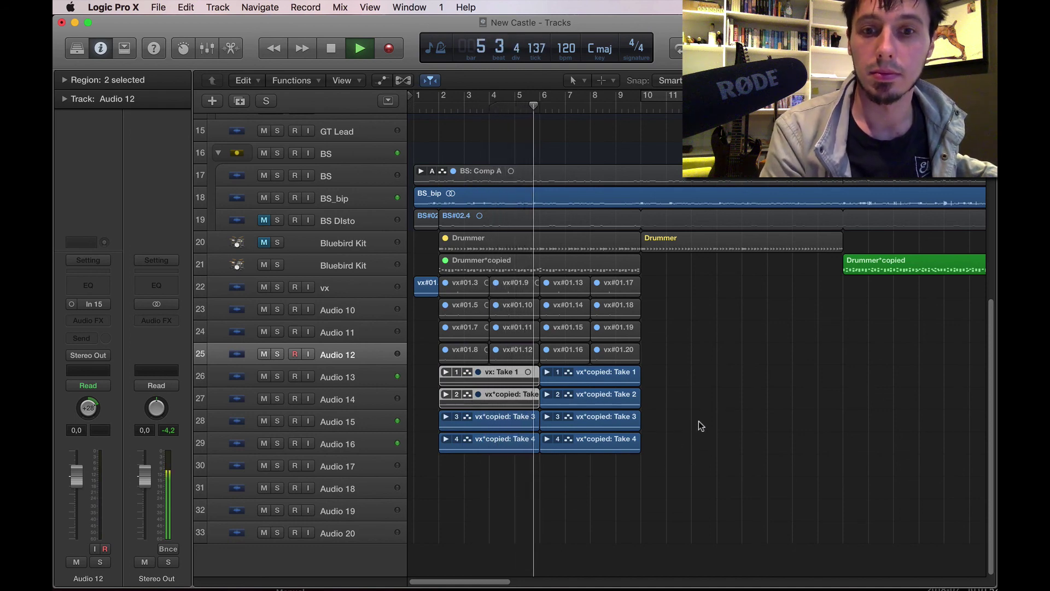
left_click_drag(675, 399, 621, 375)
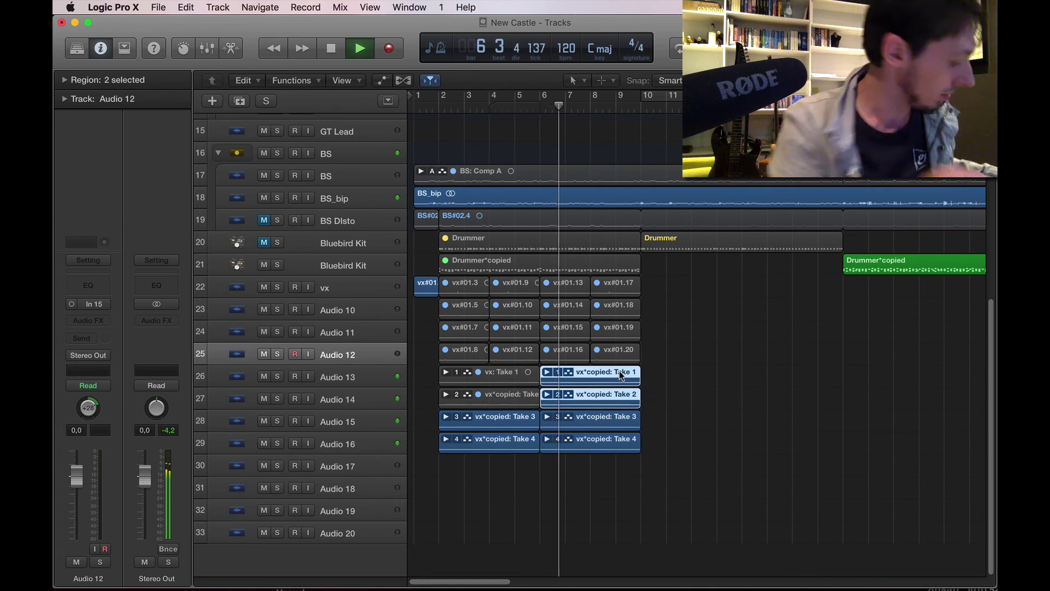
key("ctrl+m")
key("space")
Step: Copy the eight take regions to follow from bar 10 and select the last column's Take 1 and 2
left_click_drag(677, 461, 456, 391)
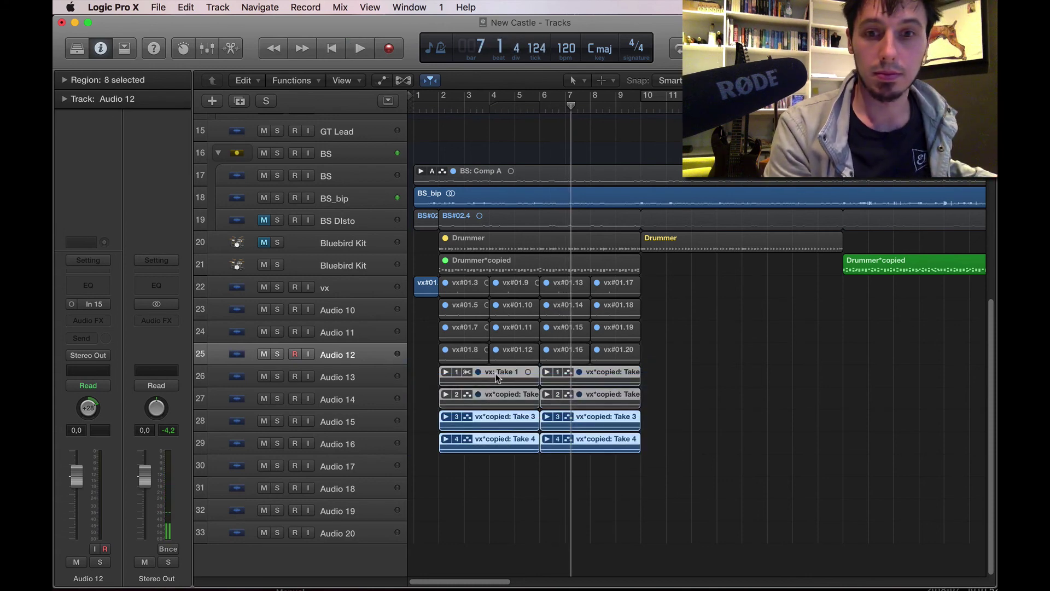
left_click_drag(482, 400, 688, 396)
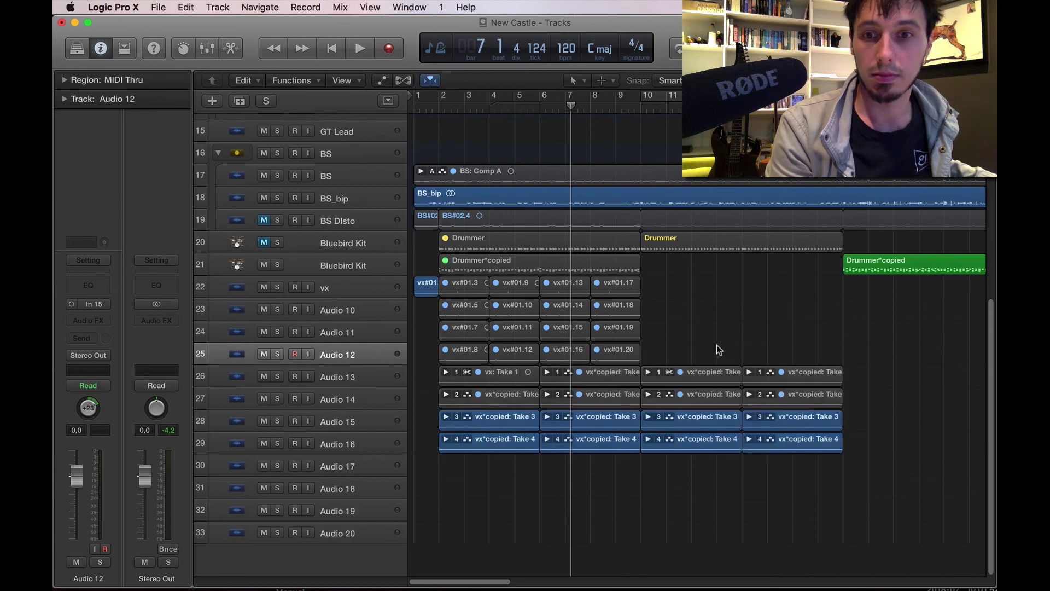
left_click_drag(718, 349, 807, 407)
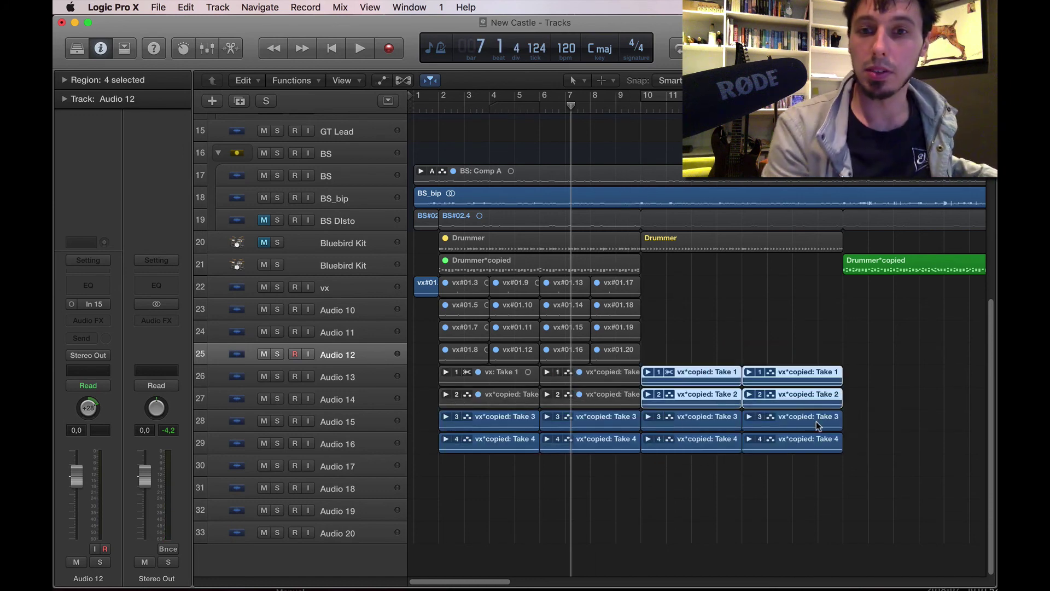
left_click(444, 109)
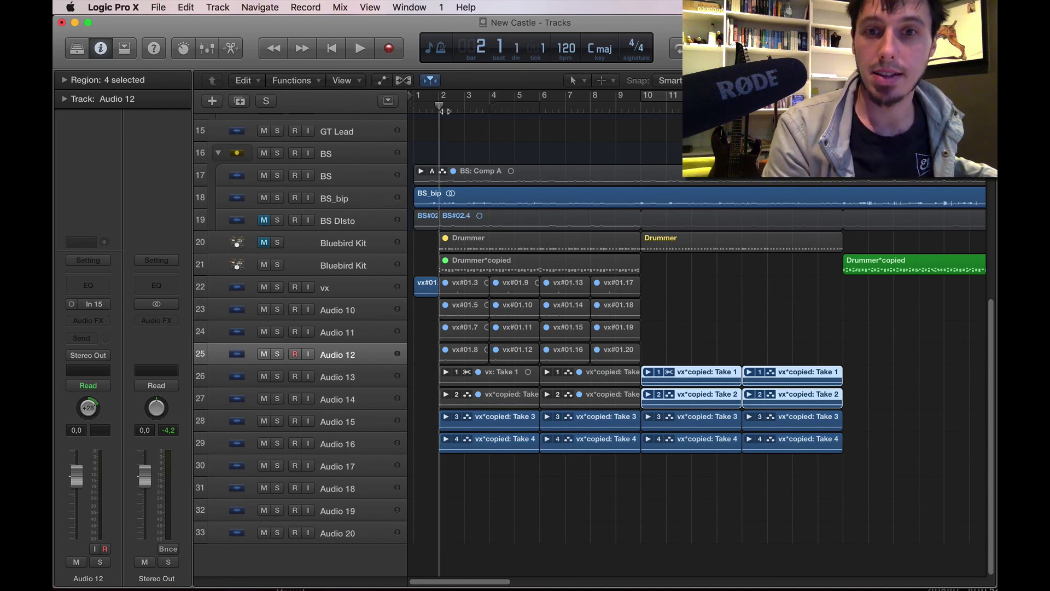
left_click(898, 413)
key("space")
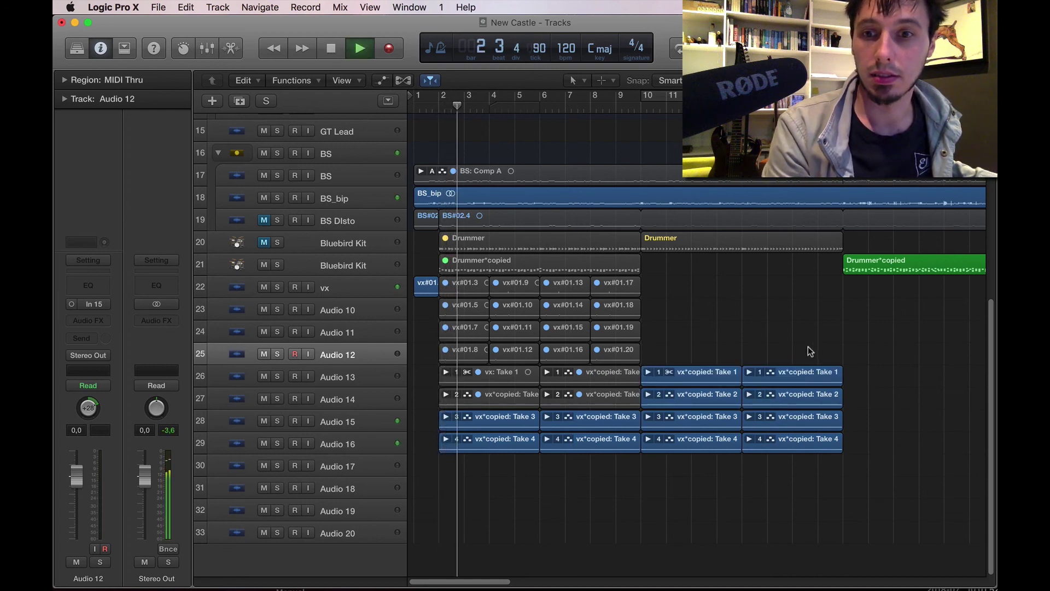
left_click_drag(742, 350, 792, 491)
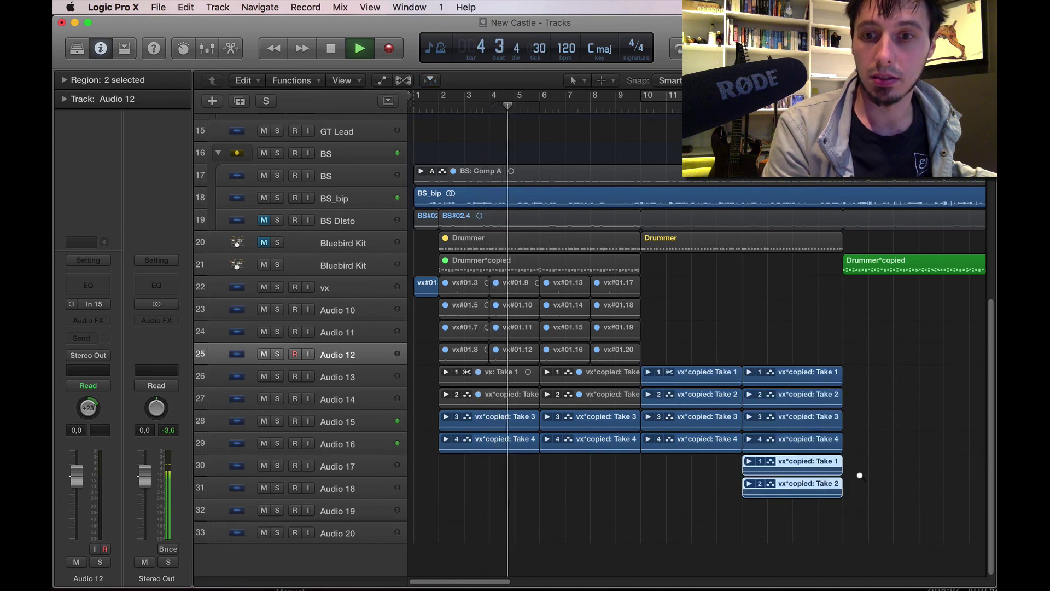
Step: Copy the last Take 1 and Take 2 regions down and set the first copy to Take 7
left_click(858, 476)
double_click(798, 461)
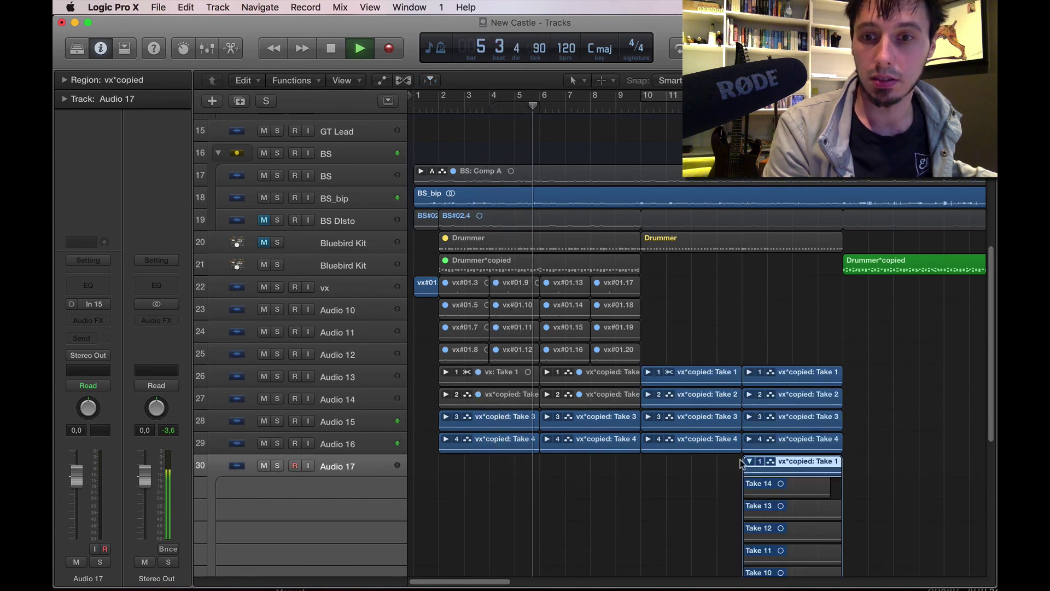
scroll(740, 460, "down", 5)
scroll(742, 465, "down", 4)
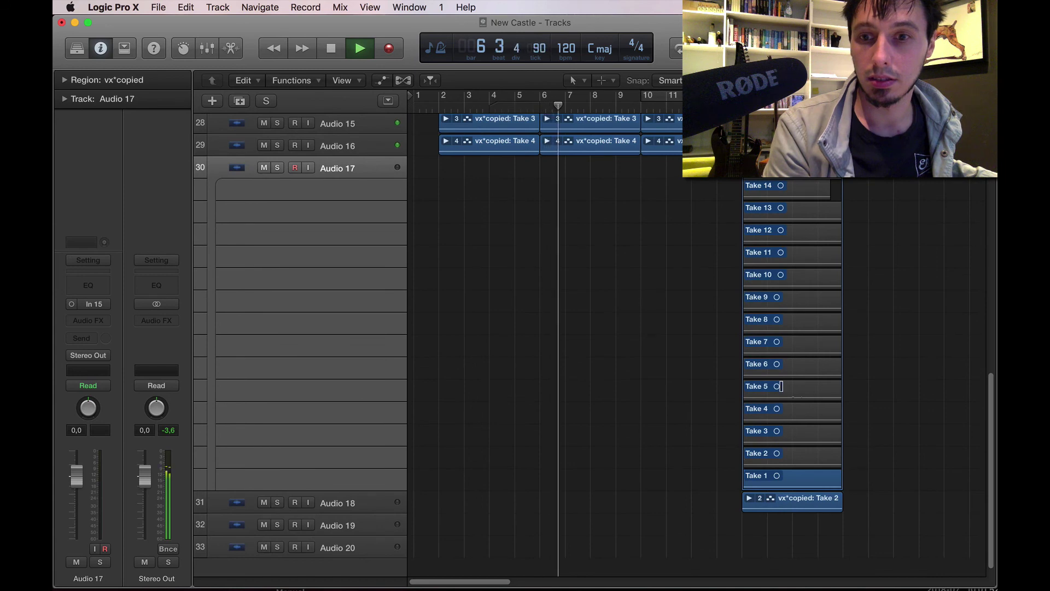
left_click(782, 348)
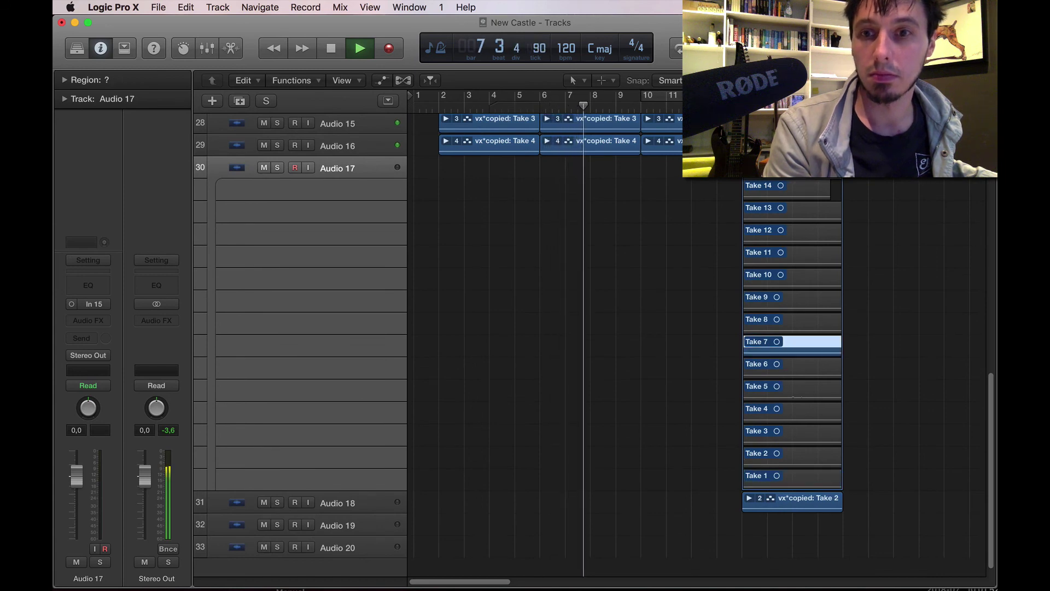
double_click(783, 167)
Step: Make Take 8 the active take in the Audio 18 folder and collapse it
double_click(771, 485)
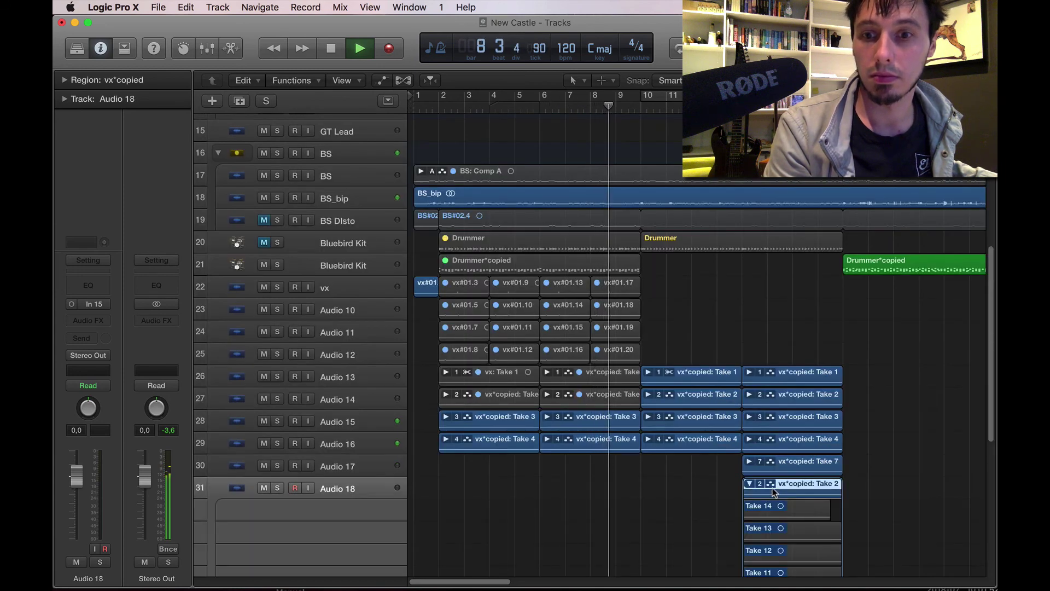
scroll(773, 487, "down", 5)
left_click(792, 469)
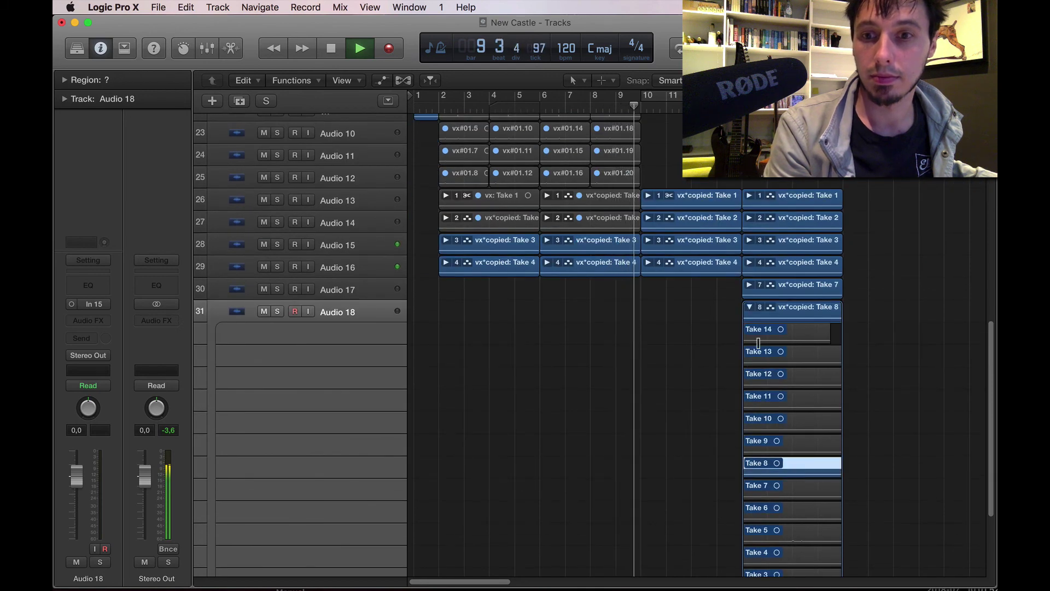
left_click(750, 308)
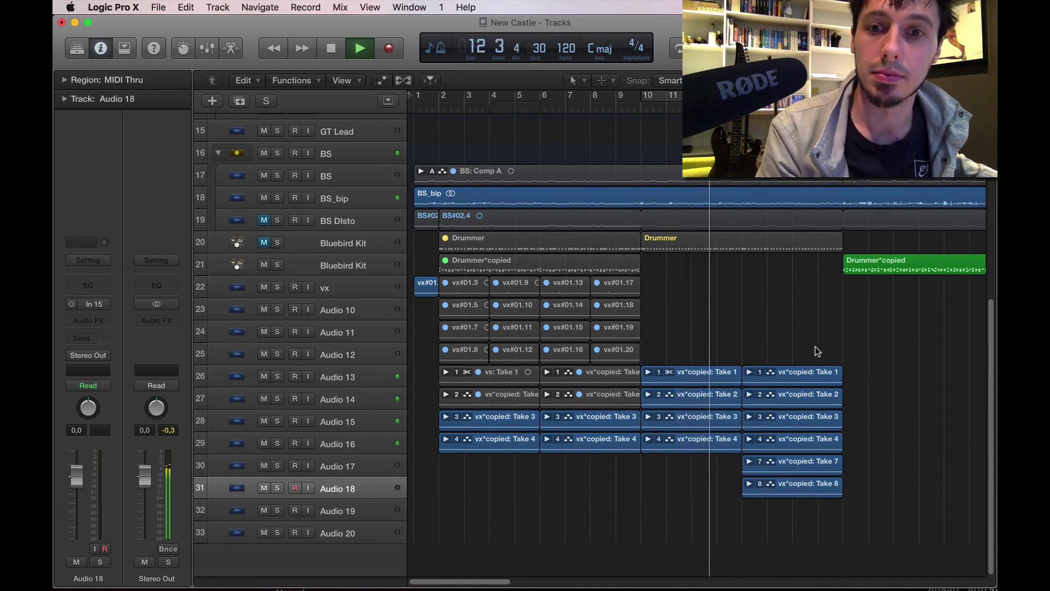
Step: Audition the vx and Audio 10 ad lib regions, then mute Audio 18
left_click_drag(671, 343, 485, 292)
mouse_move(681, 307)
left_mouse_down()
mouse_move(469, 291)
mouse_move(671, 293)
left_mouse_up()
key("space")
left_click(910, 429)
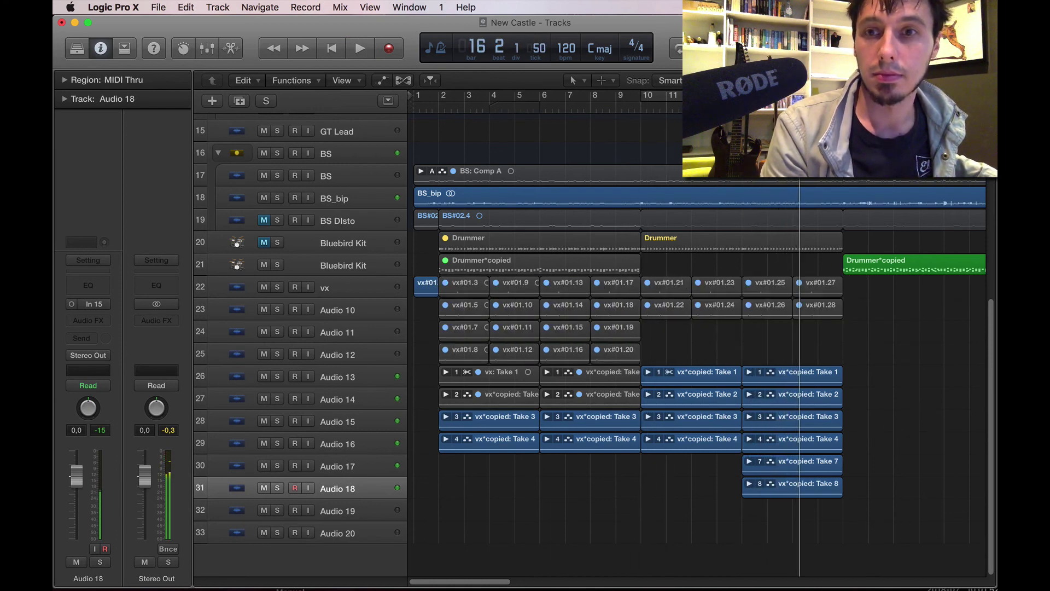
left_click(265, 488)
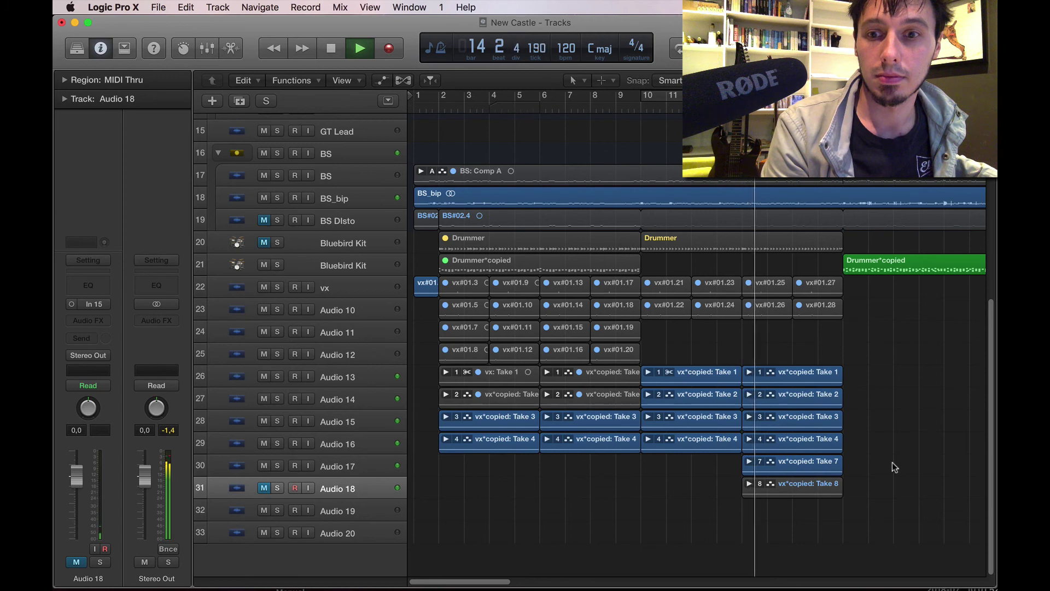
Step: Audition Takes 6 and 5 on Audio 17, settle on Take 5, and unmute Audio 18
left_click(749, 465)
key("space")
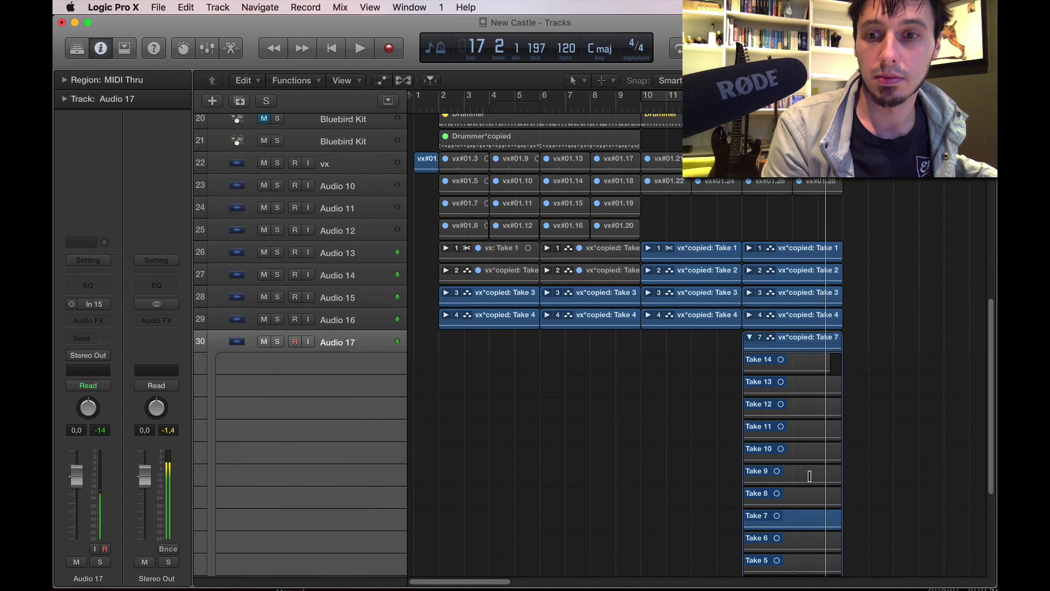
scroll(809, 476, "down", 5)
scroll(809, 476, "down", 1)
left_click(799, 525)
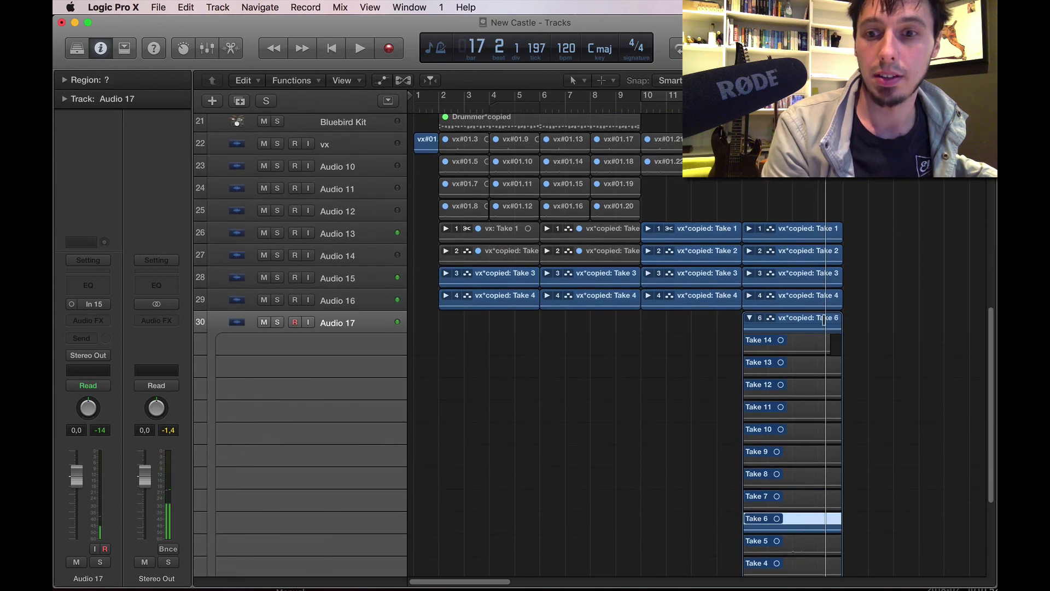
key("space")
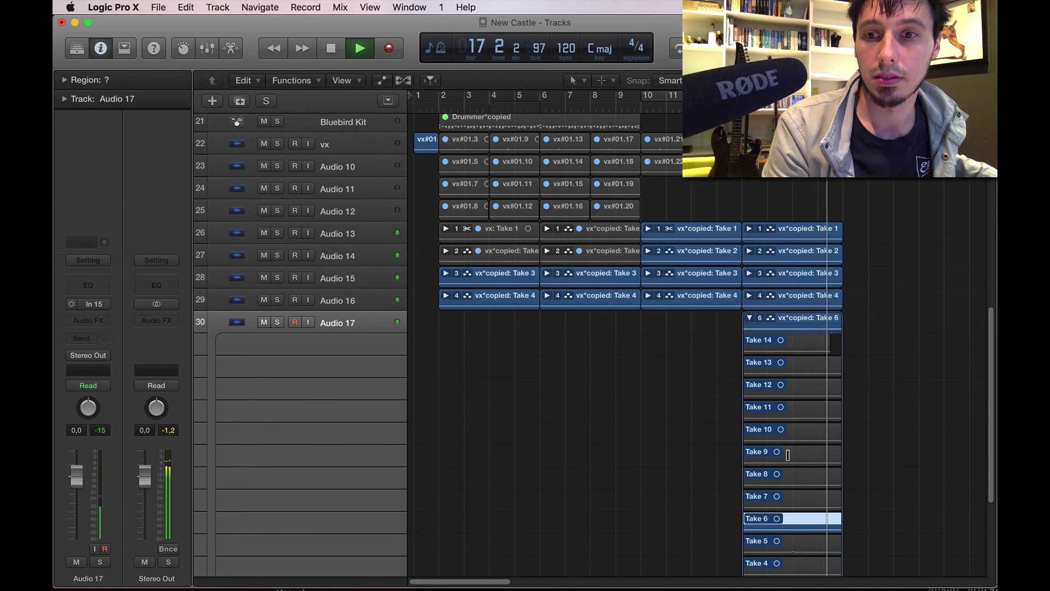
key("space")
left_click(797, 542)
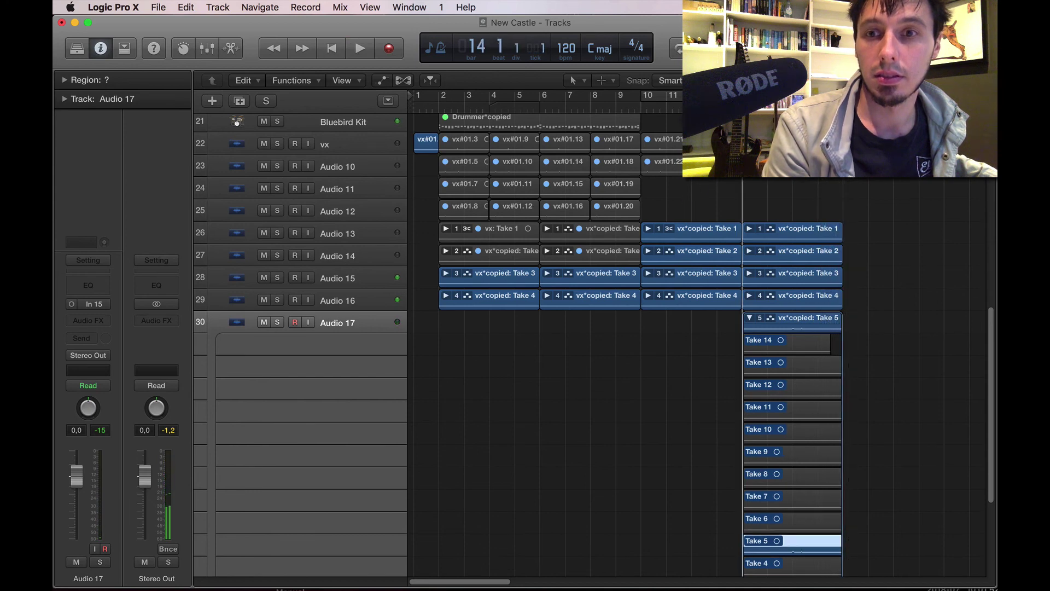
key("space")
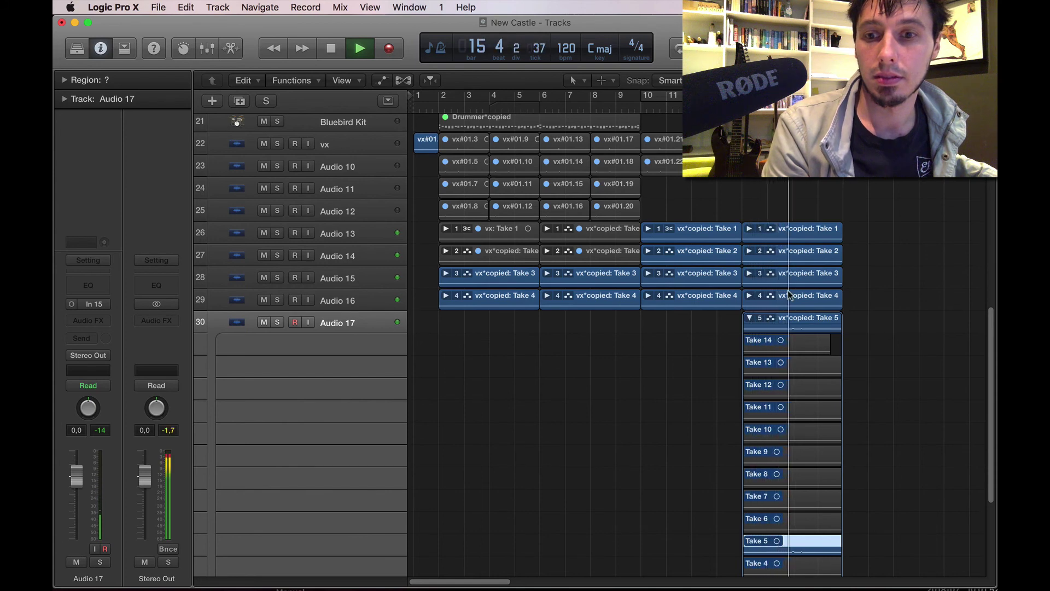
left_click(750, 319)
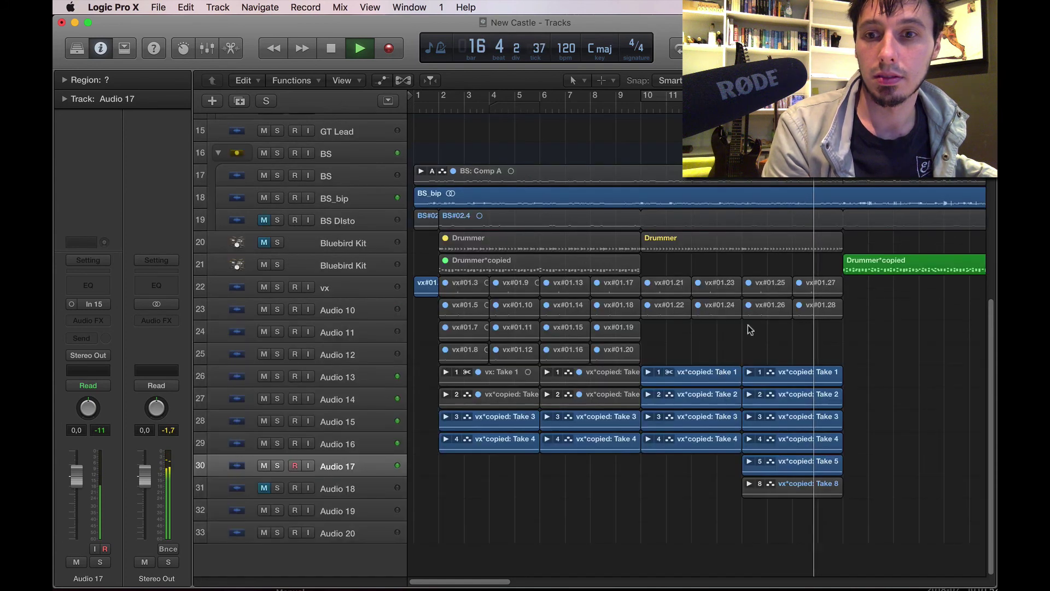
key("space")
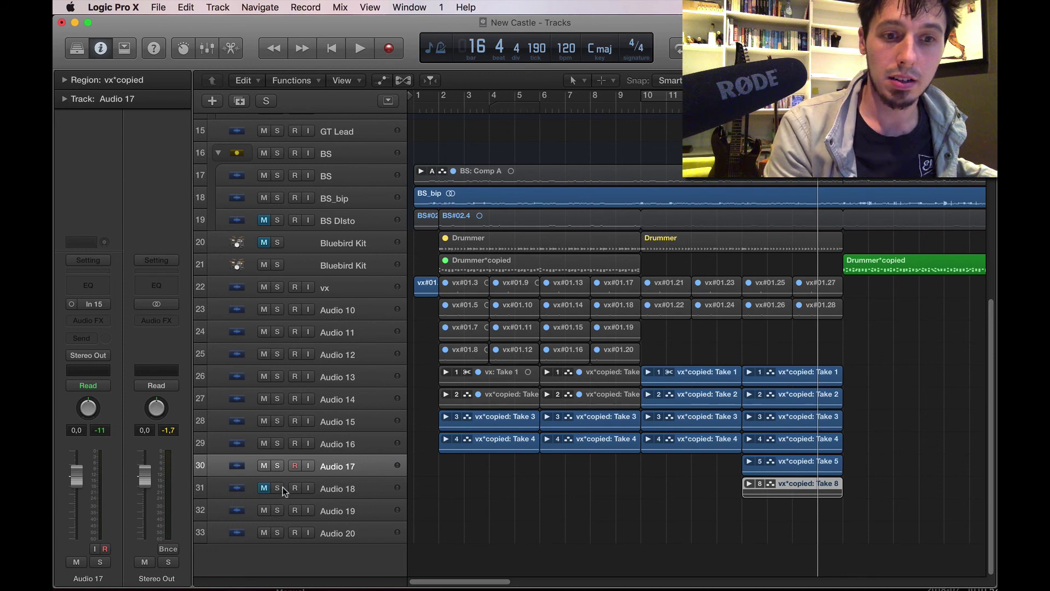
left_click(263, 490)
Step: Unmute ad libs vx#01.21–vx#01.28 and play them from bar 10
left_click_drag(811, 344, 674, 289)
key("ctrl+m")
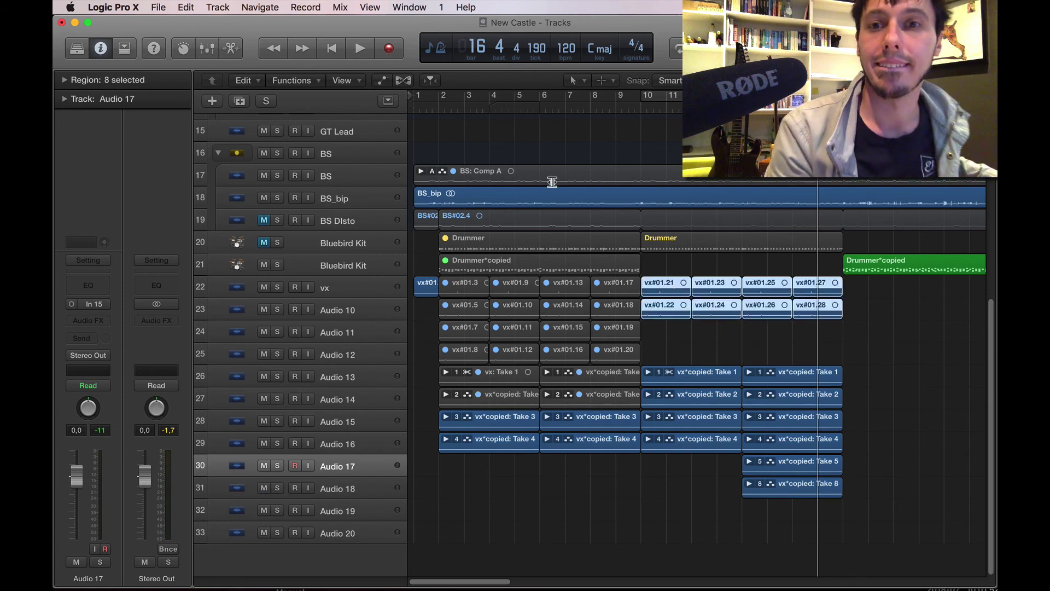
left_click(637, 93)
key("space")
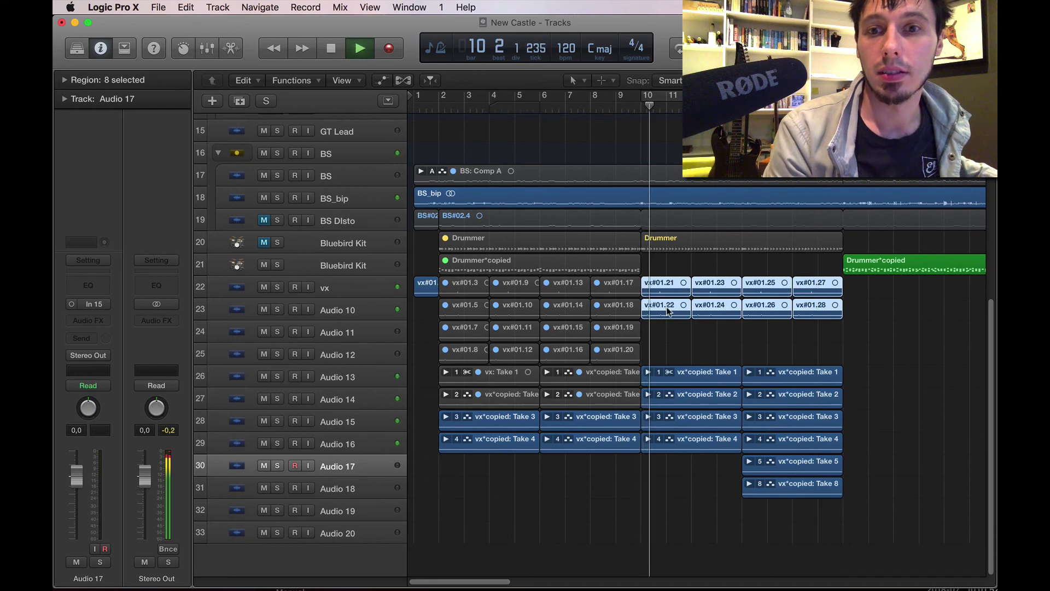
left_click(672, 332)
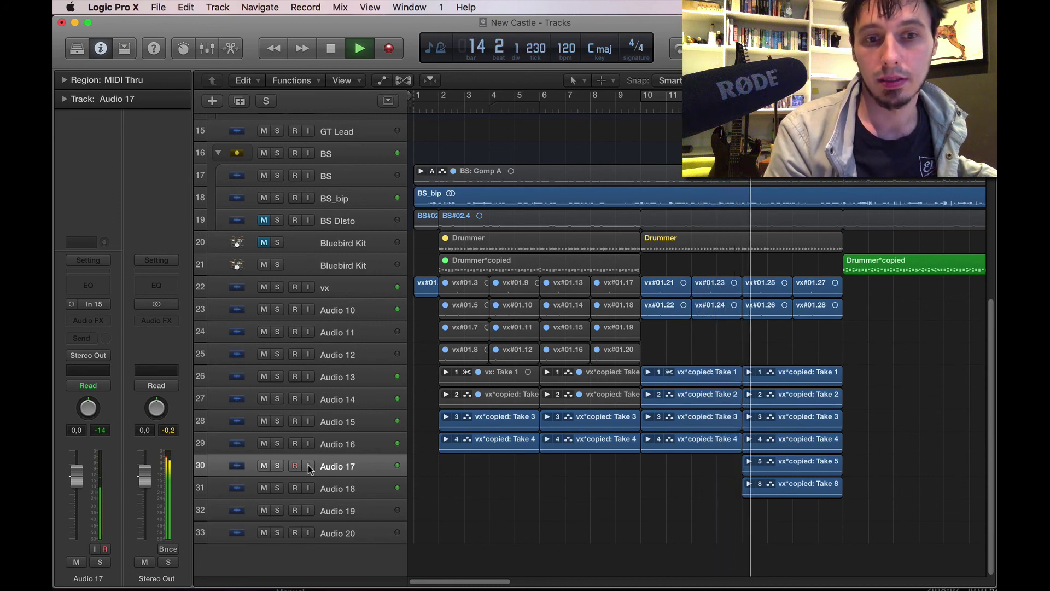
scroll(672, 504, "right", 3)
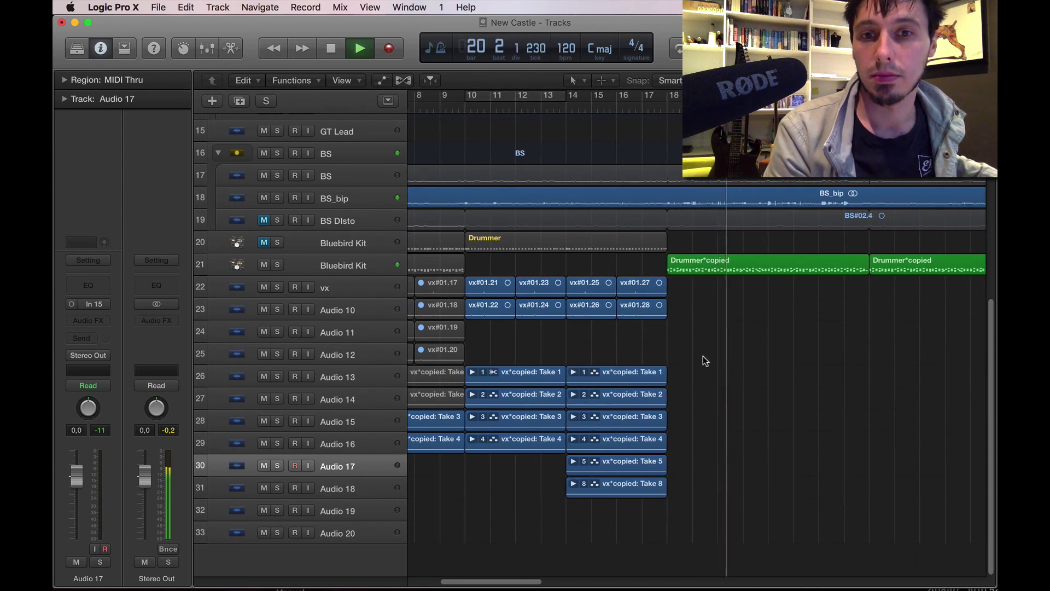
Step: Copy the eight ad lib regions further along the song, to bar 21 and bar 30
left_click_drag(699, 349, 797, 285)
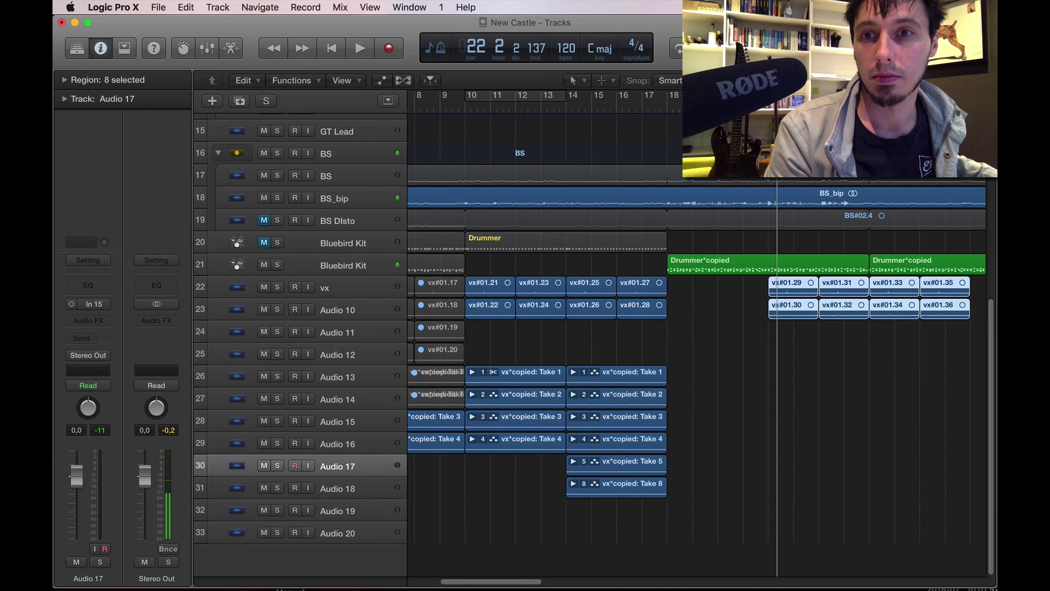
key("space")
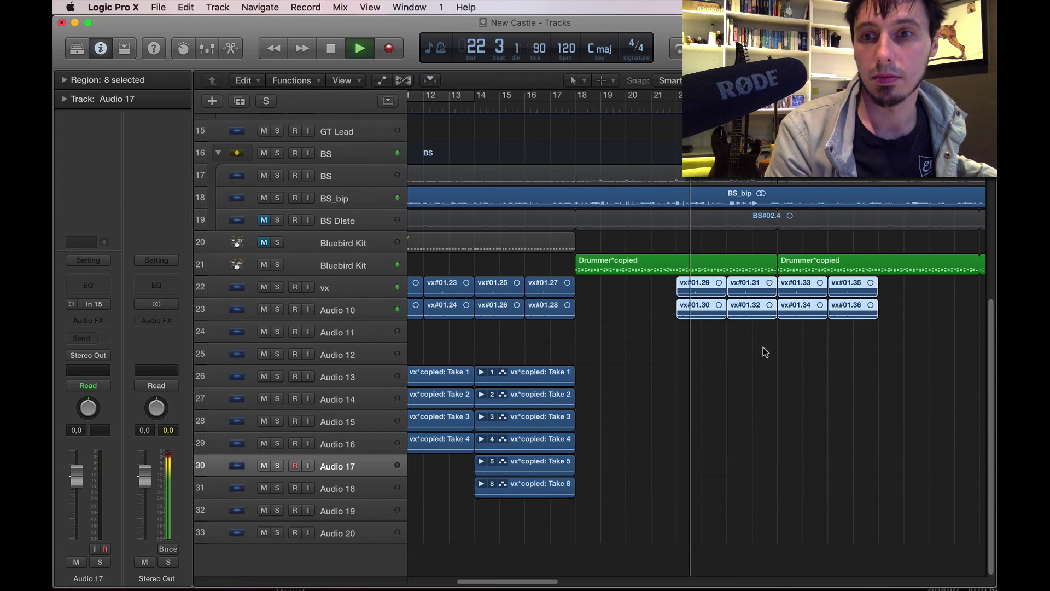
left_click_drag(619, 291, 785, 287)
Step: Mute copies vx#01.41–vx#01.44 and vx#01.31–vx#01.32
left_click_drag(885, 259, 948, 314)
key("ctrl+m")
key("space")
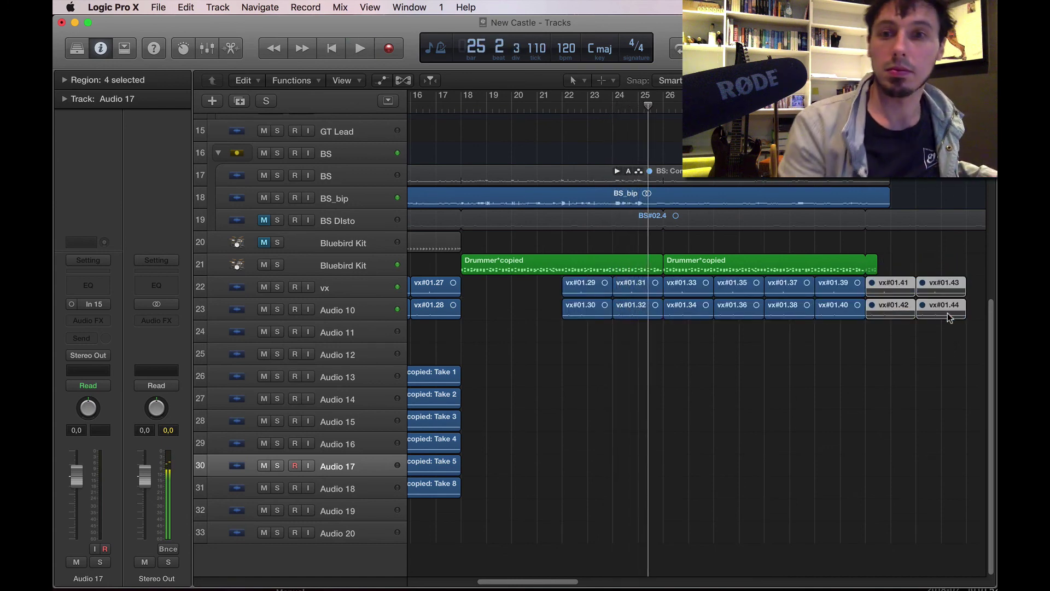
left_click_drag(642, 337, 649, 290)
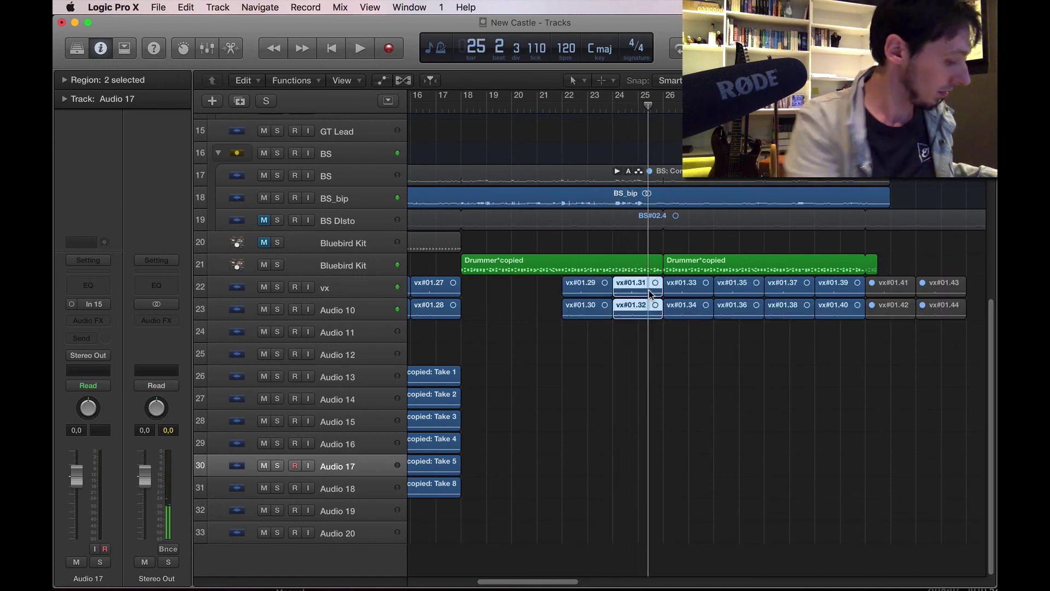
key("ctrl+m")
scroll(480, 350, "left", 10)
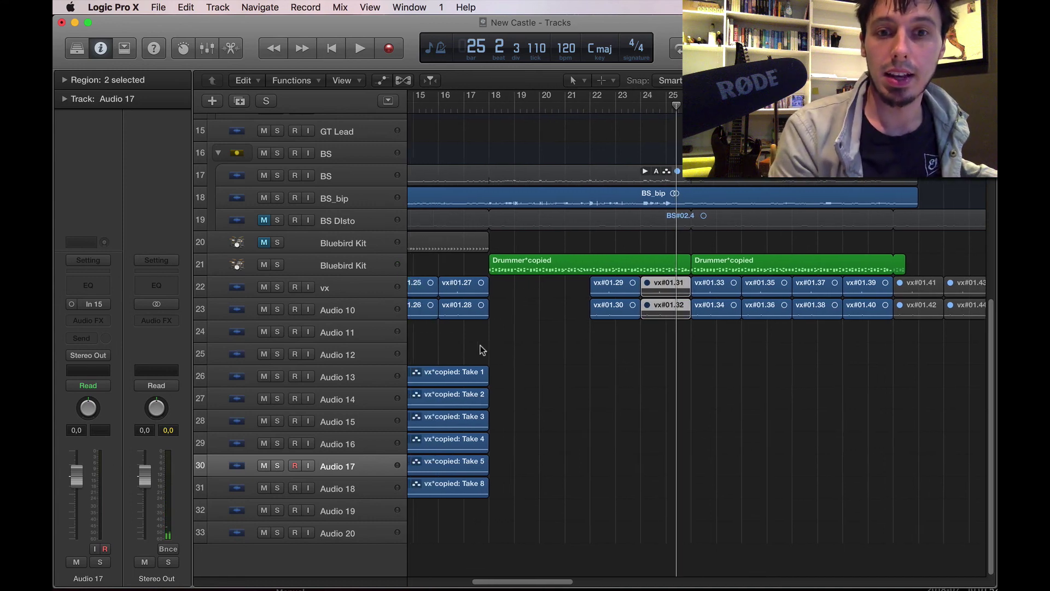
scroll(480, 350, "left", 6)
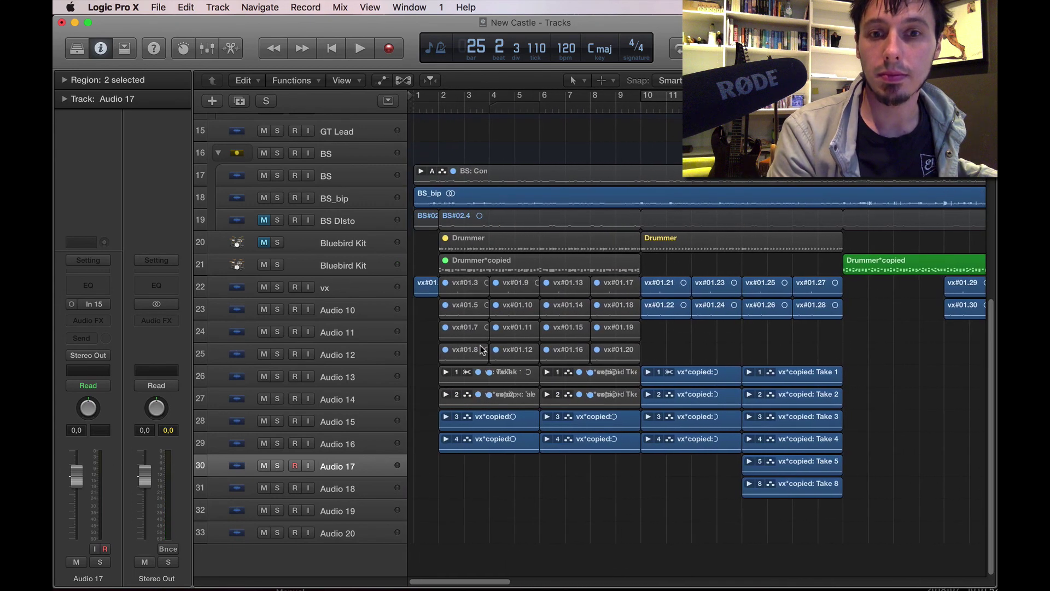
Step: Copy the ten take folders to around bar 26
mouse_move(702, 339)
left_mouse_down()
mouse_move(513, 333)
mouse_move(455, 349)
mouse_move(994, 403)
mouse_move(715, 337)
left_mouse_up()
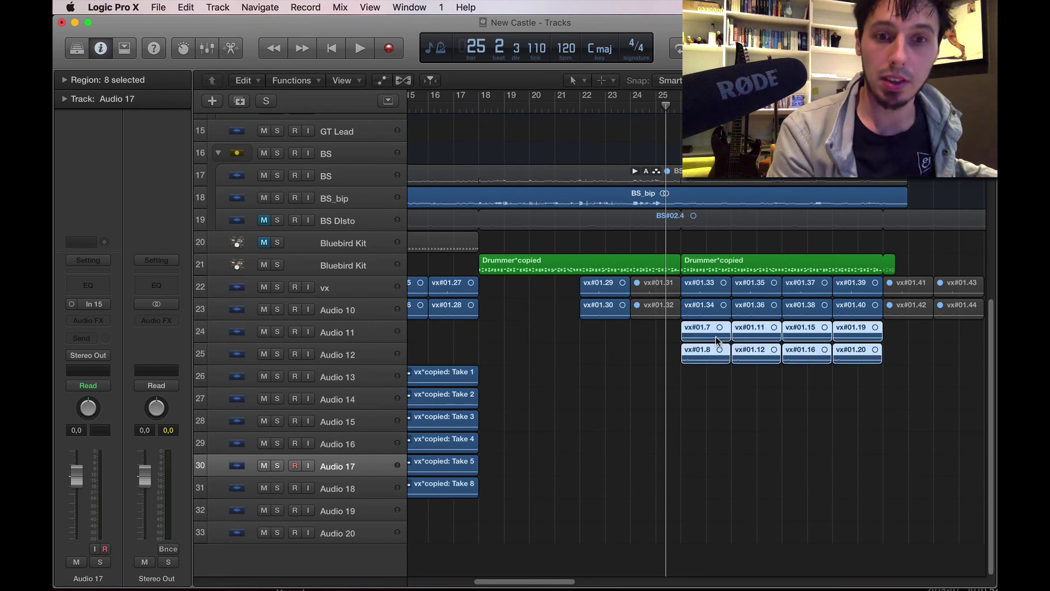
scroll(715, 336, "left", 10)
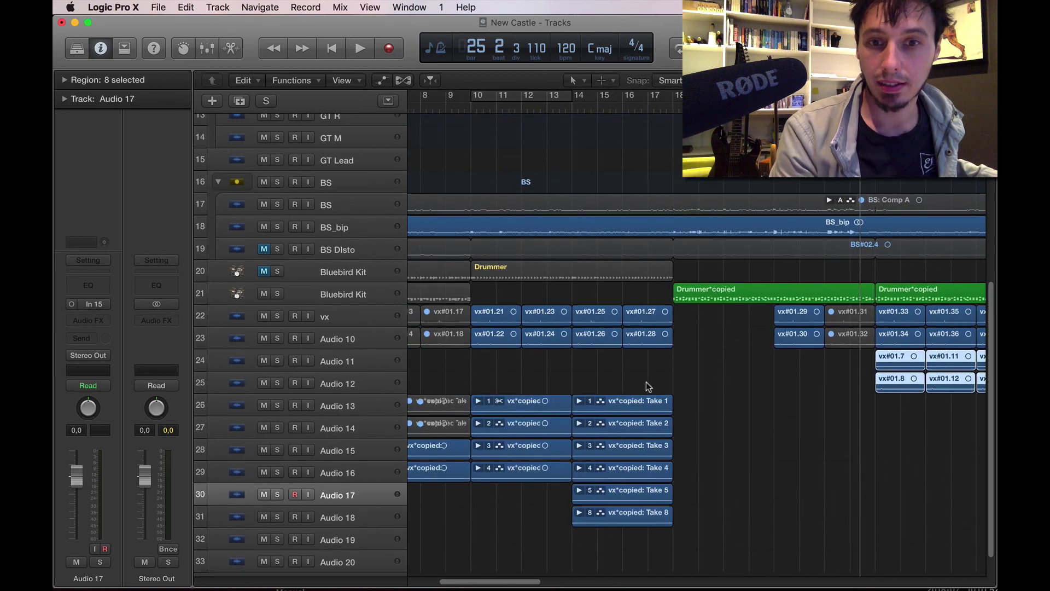
left_click_drag(533, 385, 615, 519)
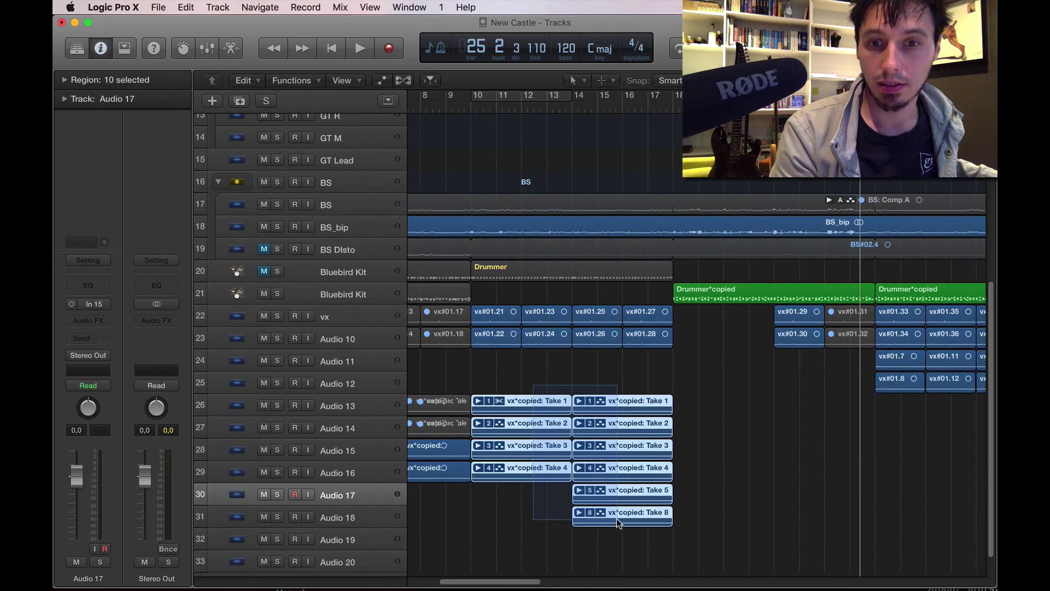
left_click_drag(535, 407, 937, 414)
scroll(880, 512, "right", 7)
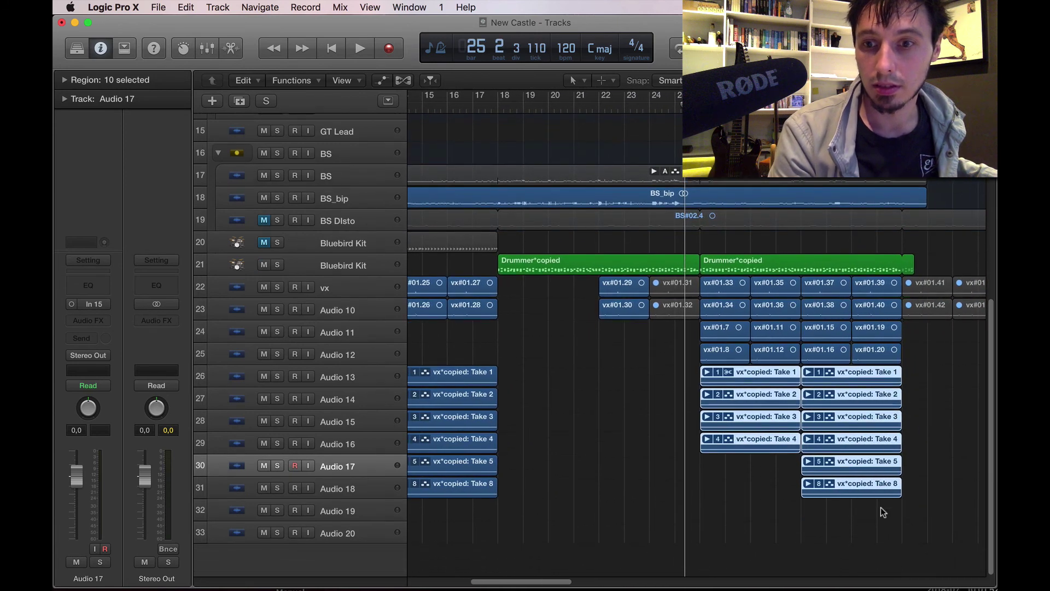
Step: Duplicate the Take 5 and Take 8 folders down onto Audio 19 and Audio 20
left_click(879, 508)
left_click_drag(872, 464, 773, 465)
mouse_move(865, 507)
left_mouse_down()
mouse_move(853, 461)
mouse_move(856, 508)
left_mouse_up()
left_click(769, 510)
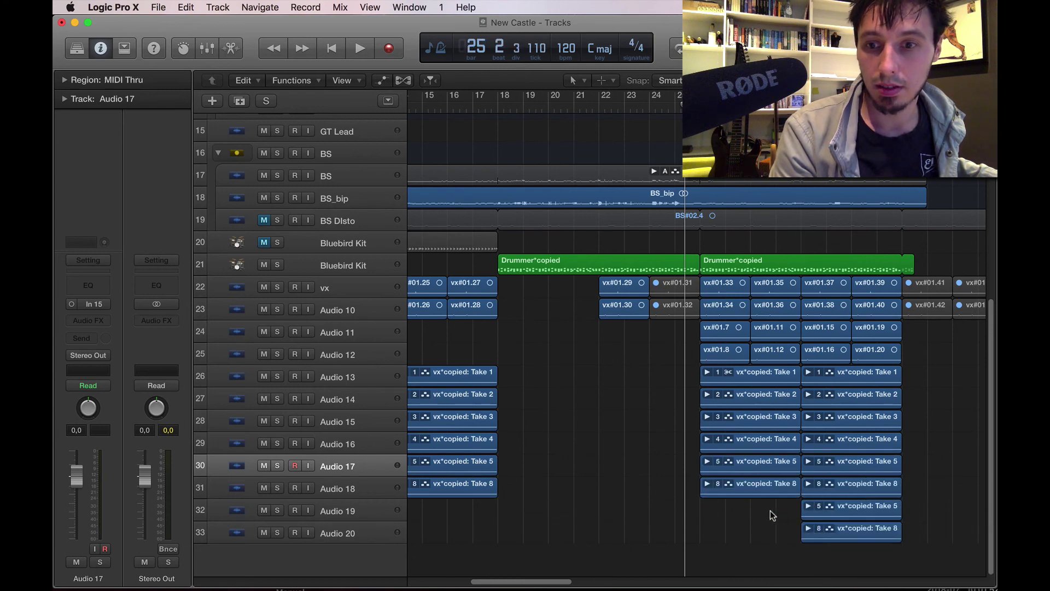
Step: Make Take 13 active on Audio 19 and Take 11 on Audio 20, then audition them
left_click(807, 506)
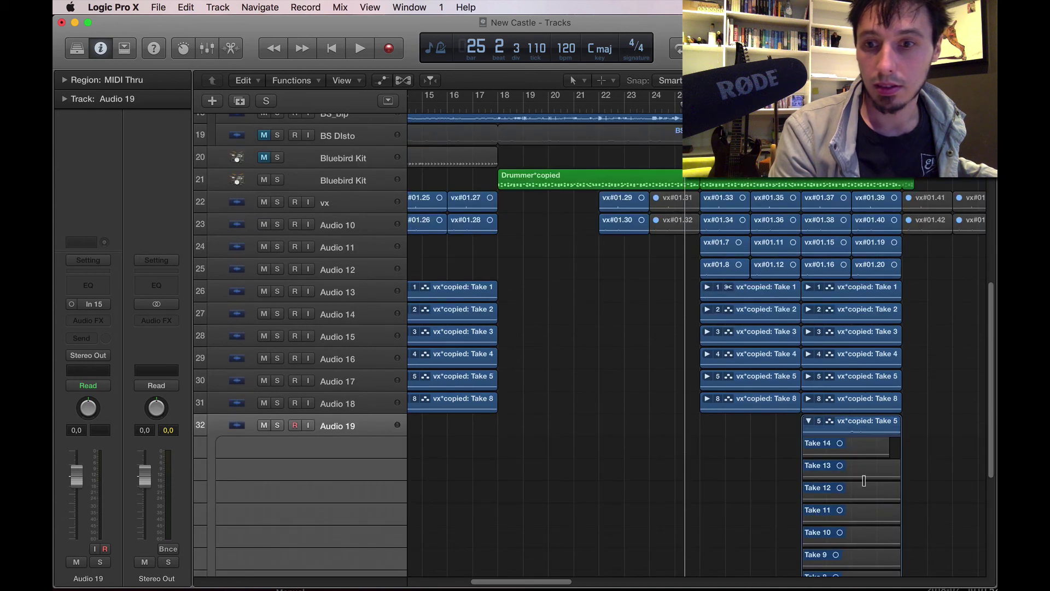
left_click(841, 461)
left_click(809, 422)
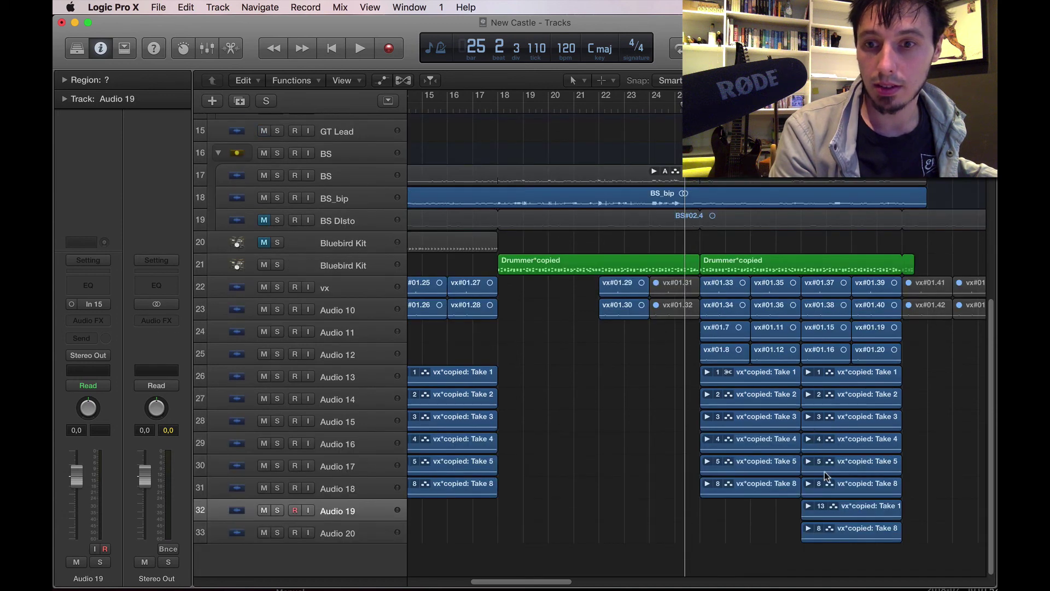
left_click(809, 529)
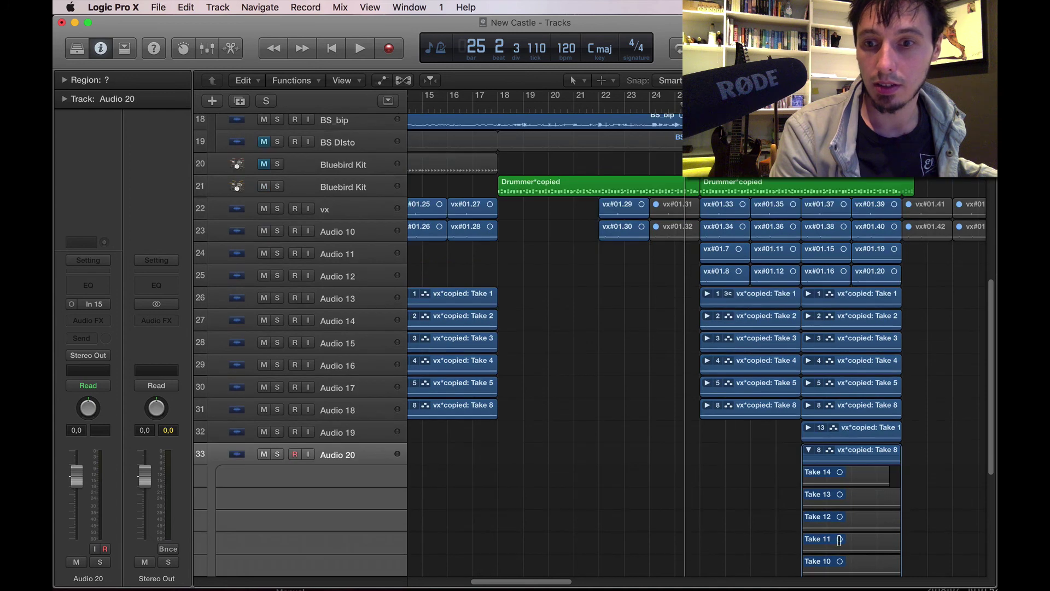
left_click(816, 543)
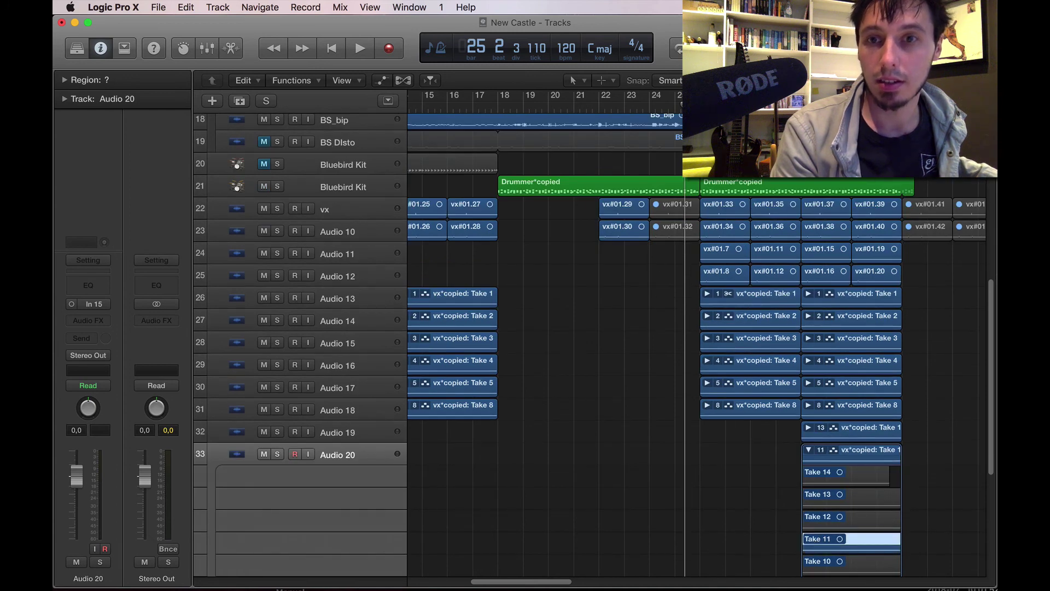
key("space")
left_click(716, 477)
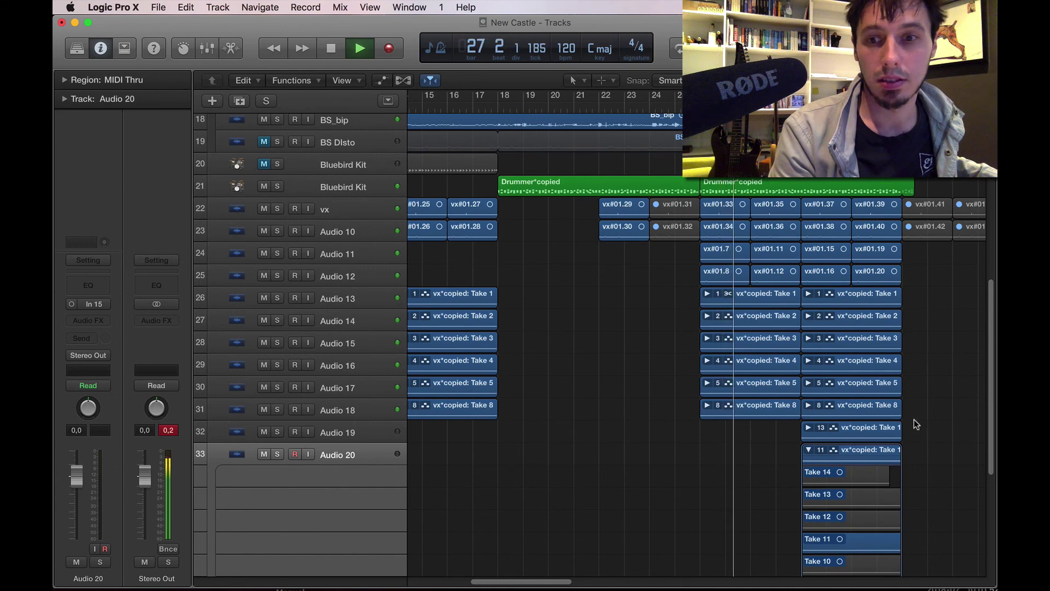
left_click(809, 448)
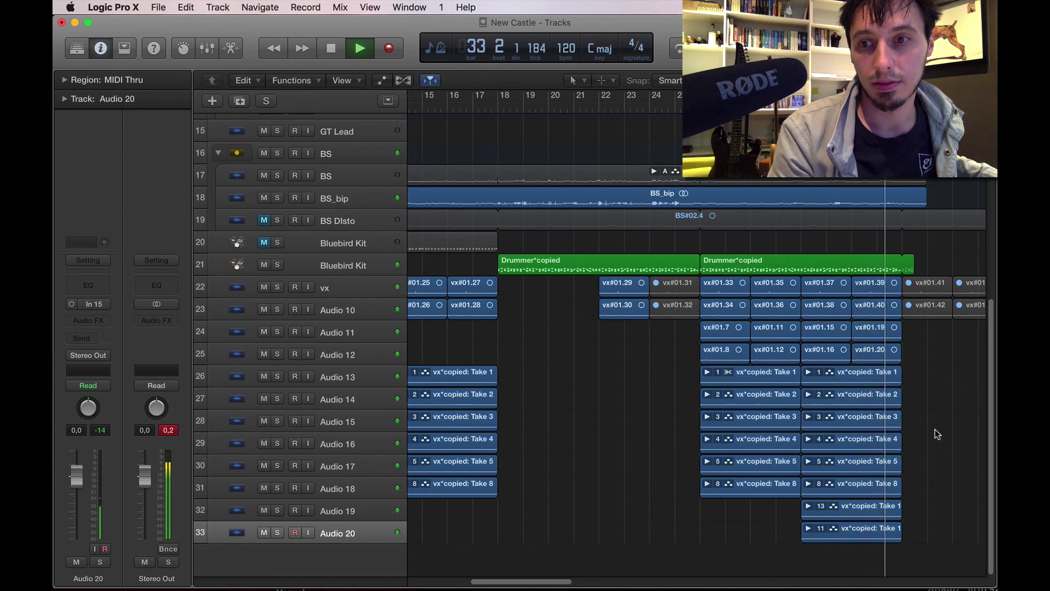
Step: Solo Audio 17 with the playhead back at bar 14
scroll(934, 429, "right", 10)
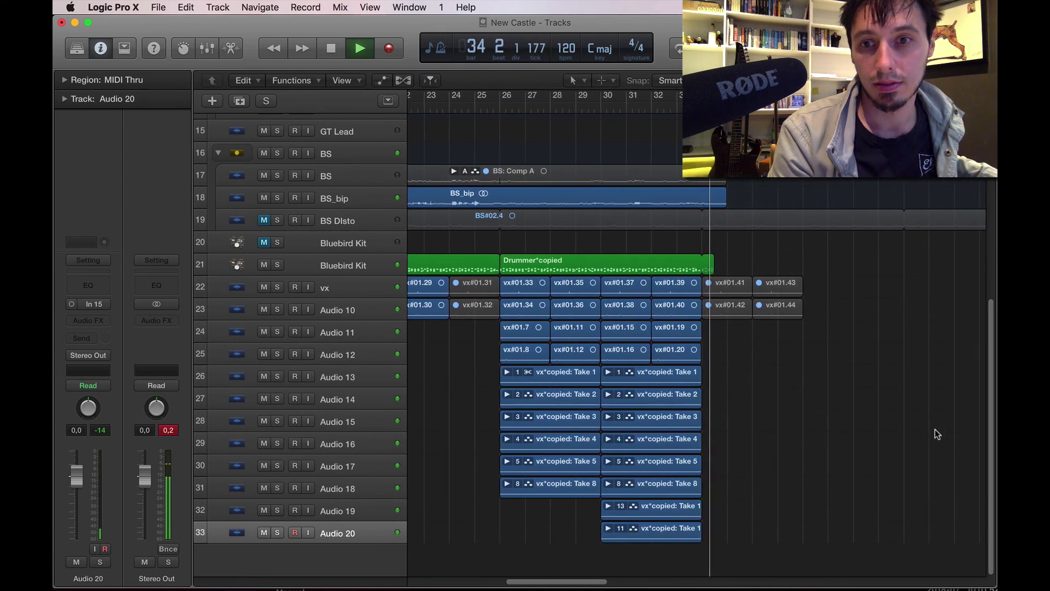
left_click_drag(840, 341, 735, 290)
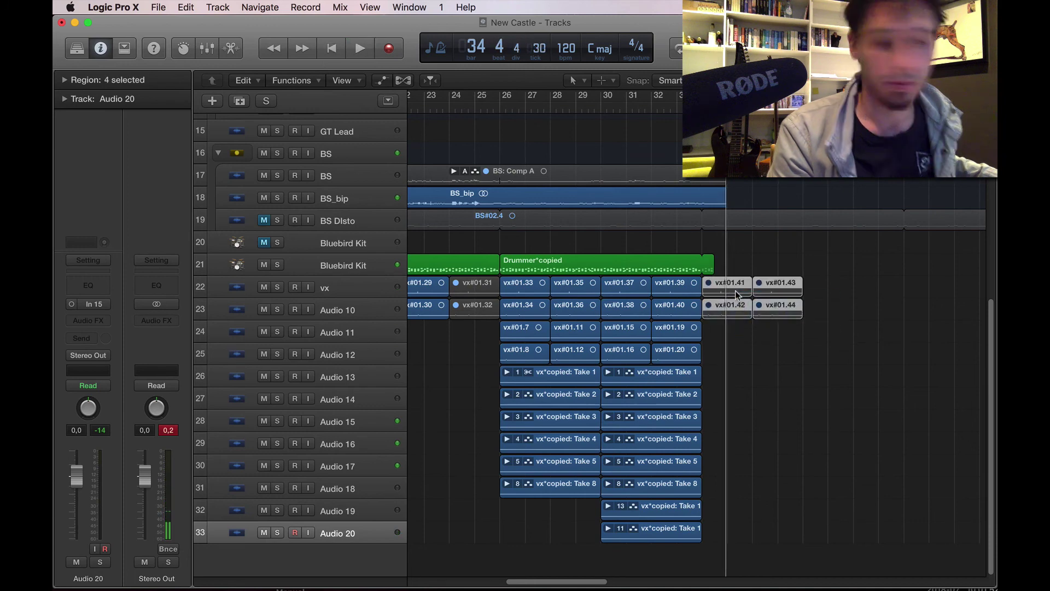
left_click(820, 353)
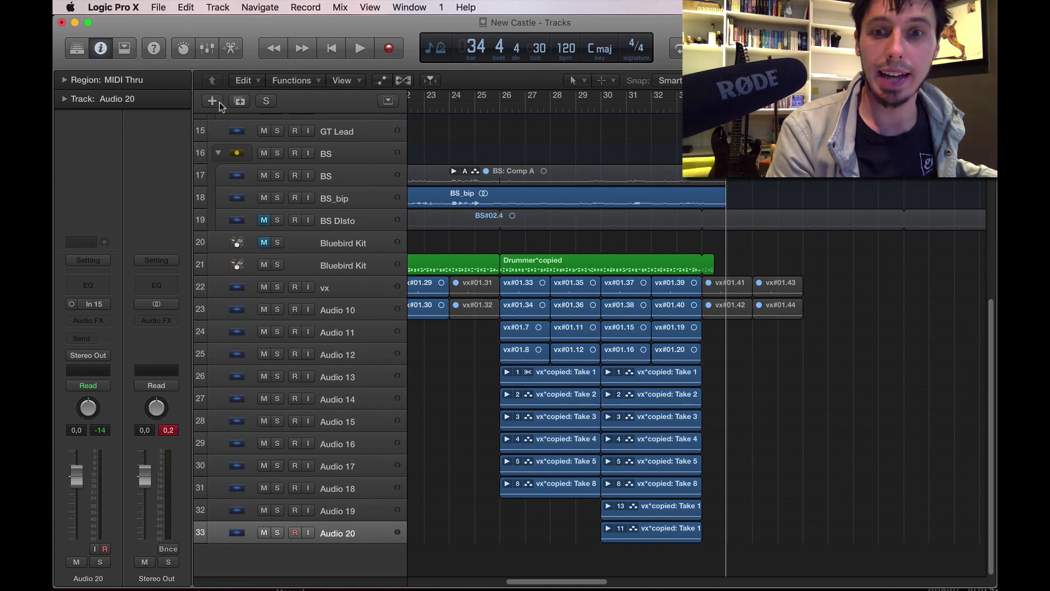
scroll(513, 184, "left", 10)
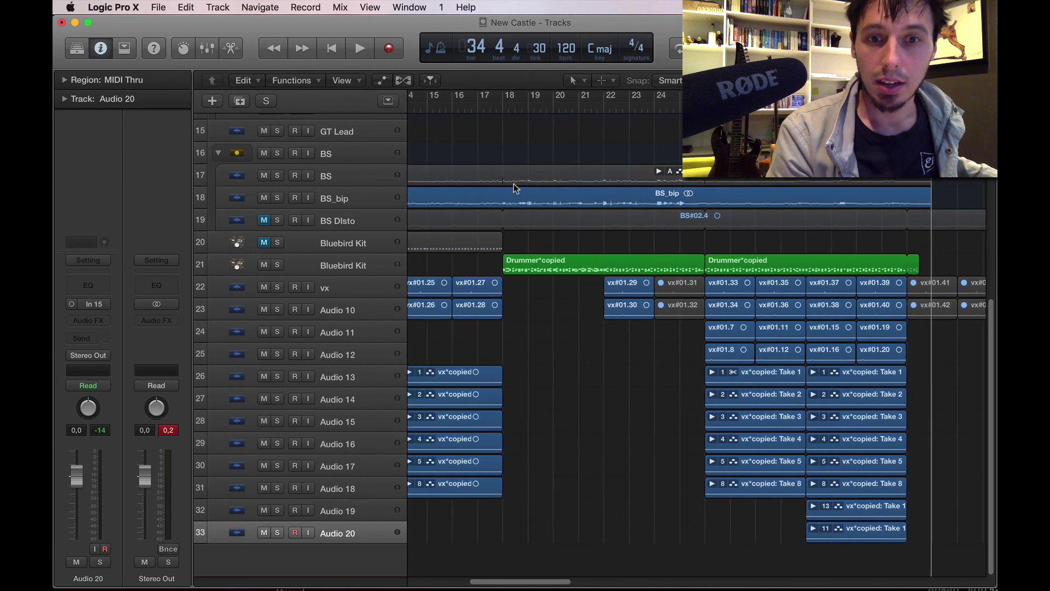
left_click(430, 108)
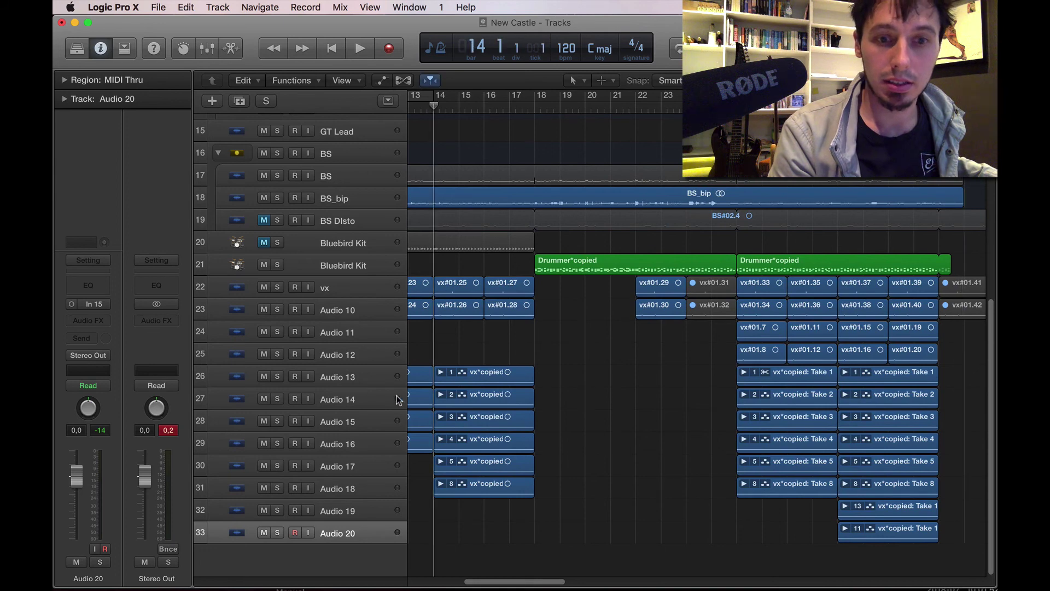
left_click(278, 466)
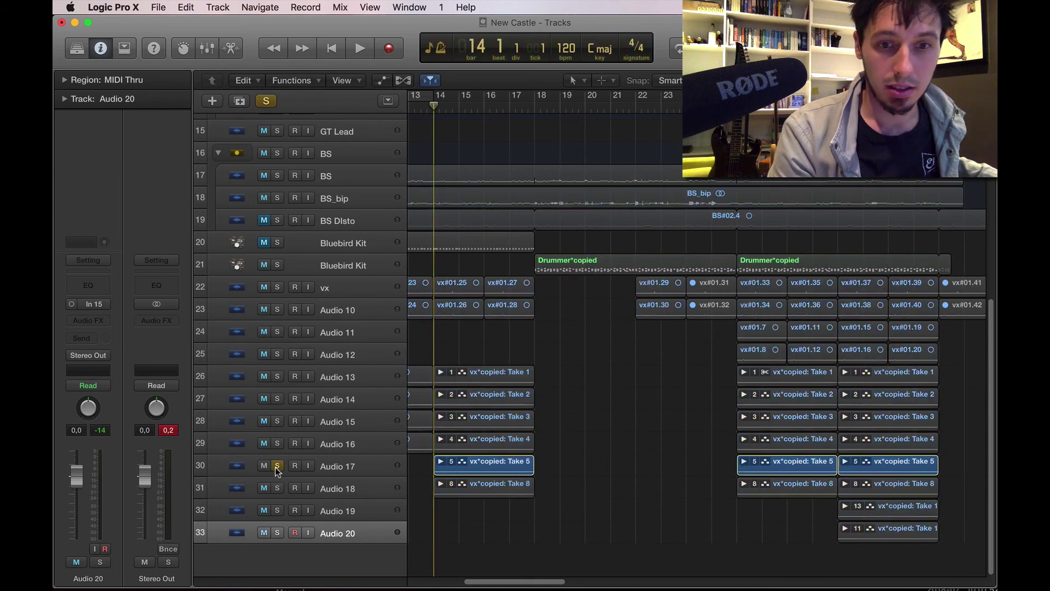
Step: Play the soloed take from bar 14 and enlarge track heights to see waveforms
key("space")
key("super+Right")
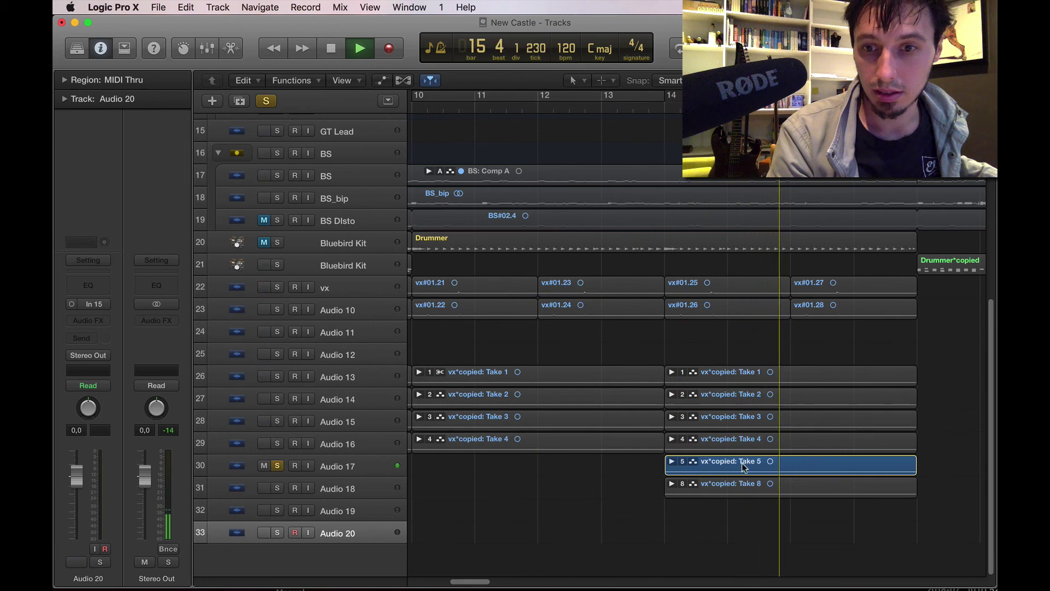
key("space")
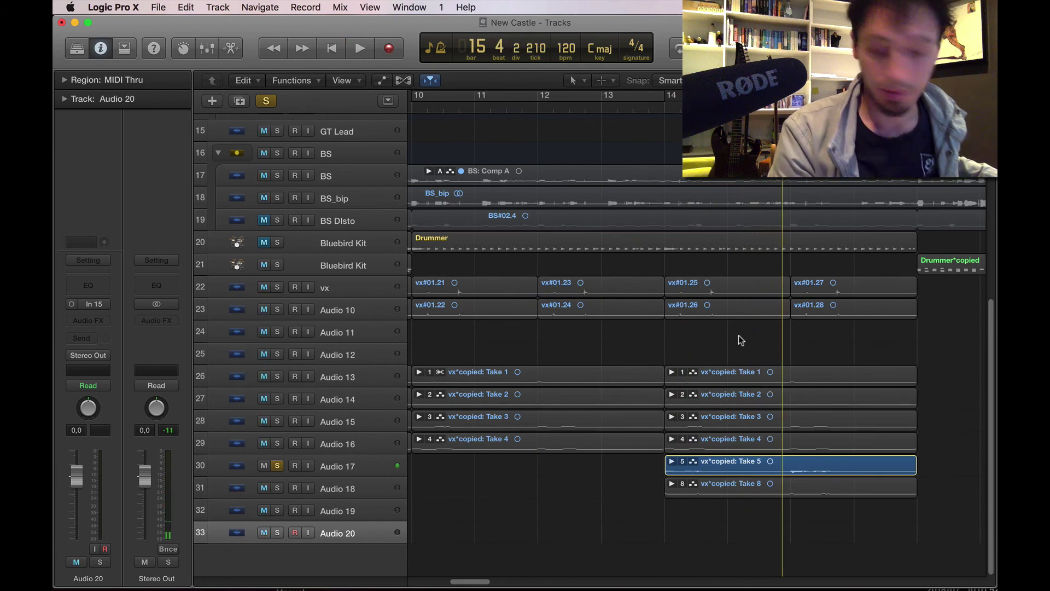
key("super+Down")
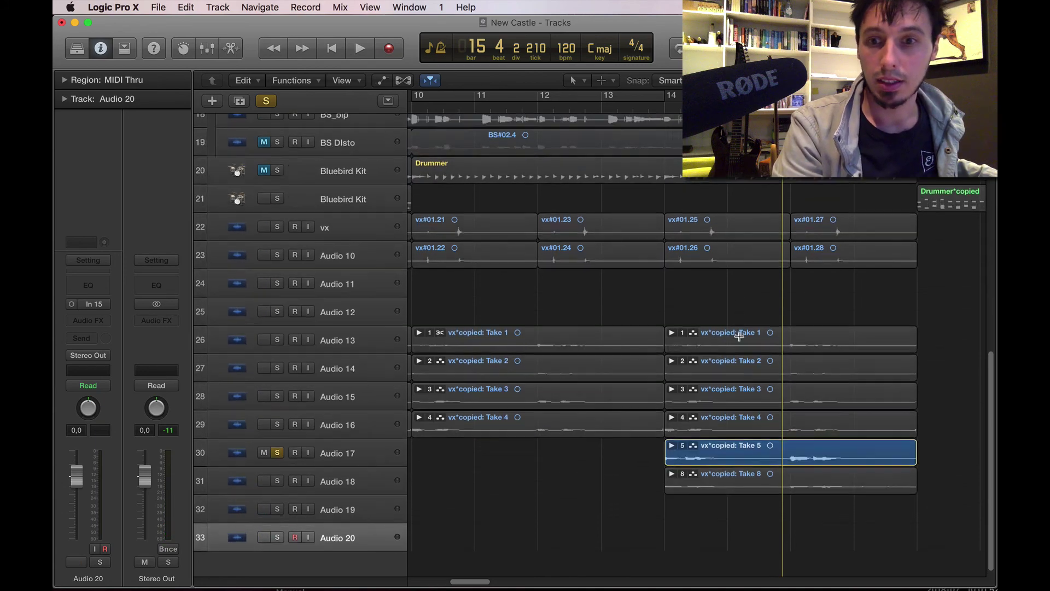
key("super+Down")
key("super+Down")
key("super+Down")
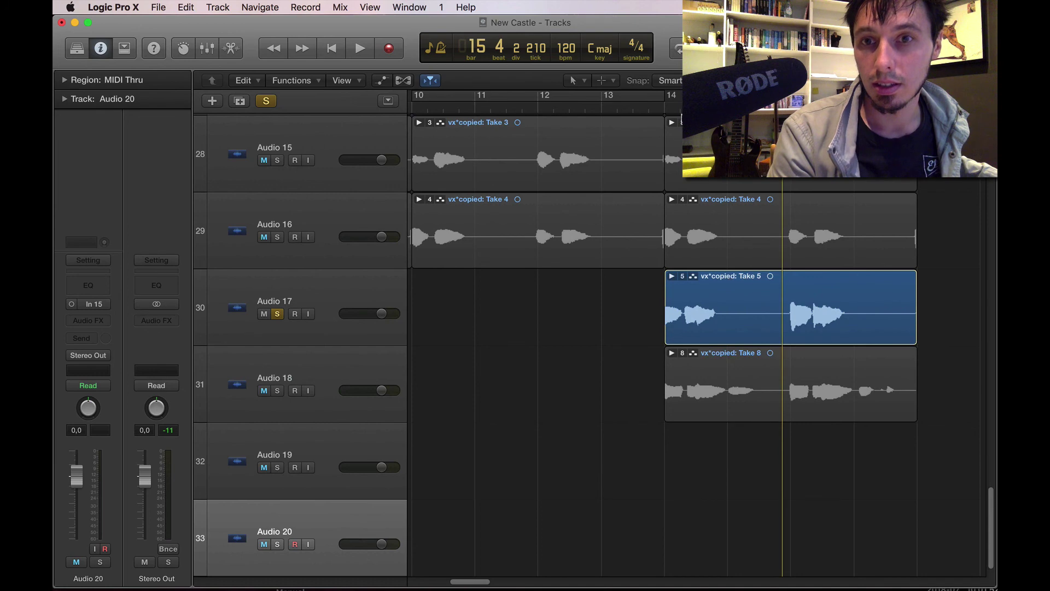
left_click(665, 108)
key("super+Right")
key("super+Right")
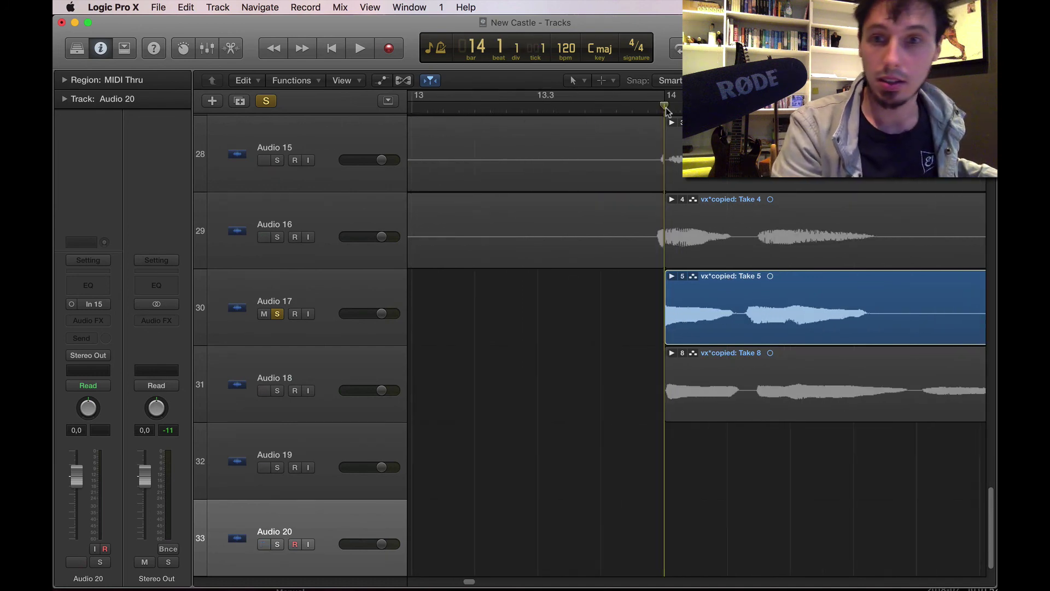
scroll(660, 262, "right", 10)
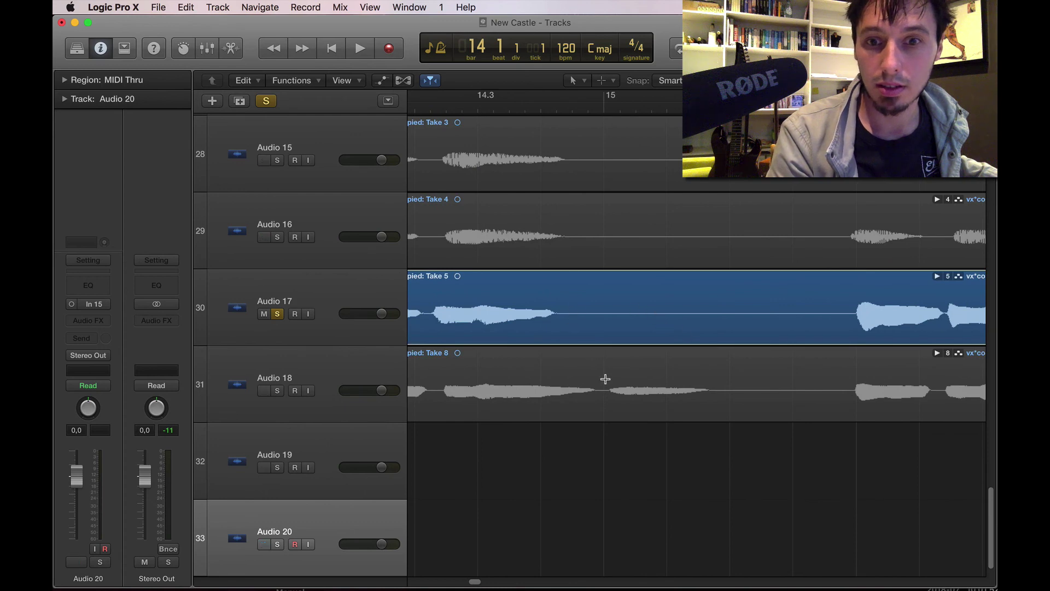
Step: Delete a middle section and the tail of the Take 8 region
left_click_drag(605, 379, 832, 390)
key("Delete")
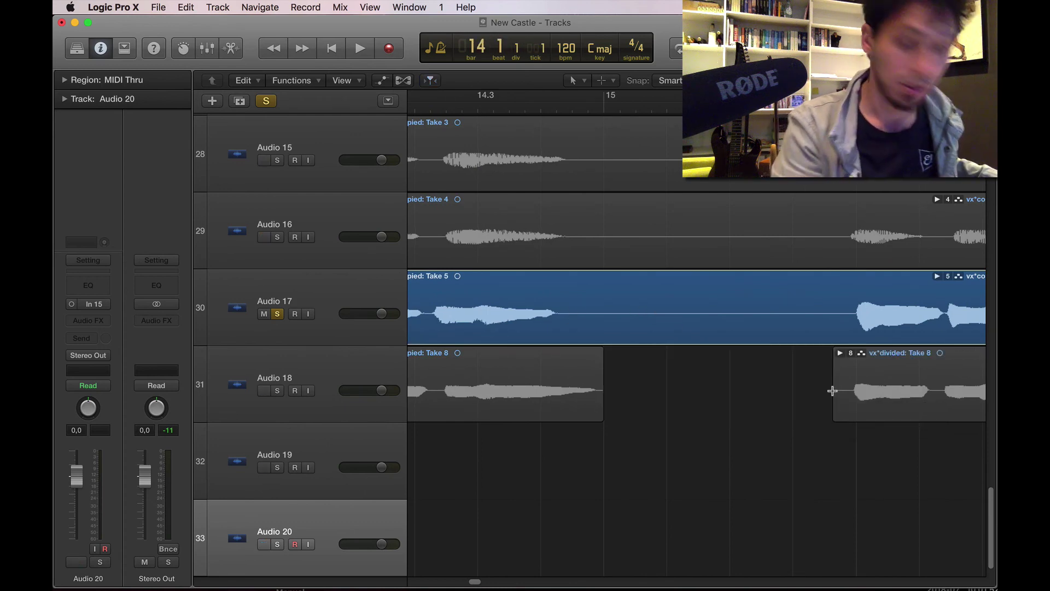
key("super+Left")
left_click_drag(765, 373, 908, 392)
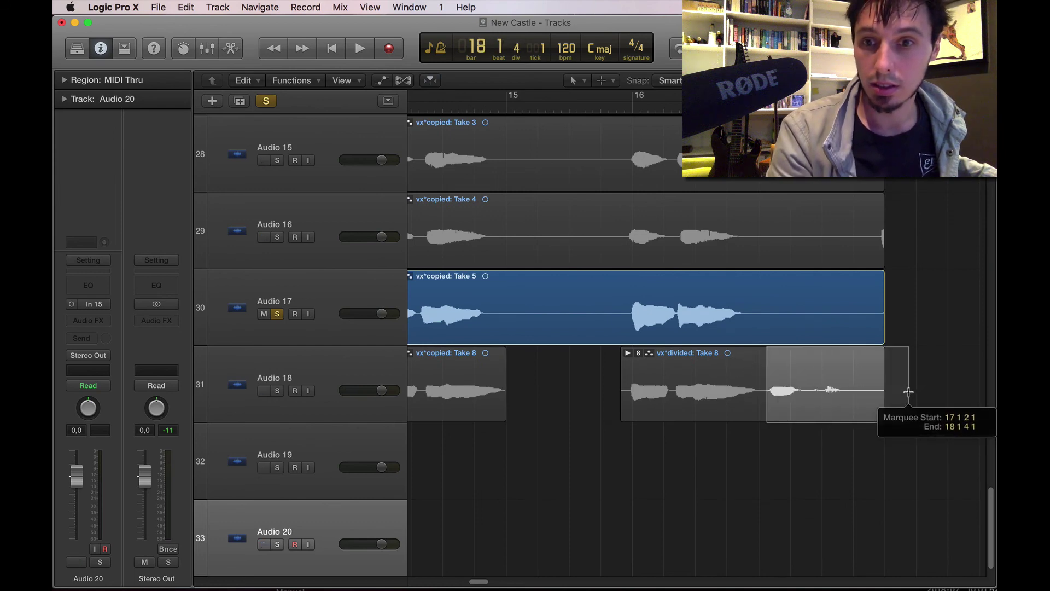
key("Delete")
Step: Trim off the ends of Take 3 and Take 4
scroll(894, 221, "up", 1)
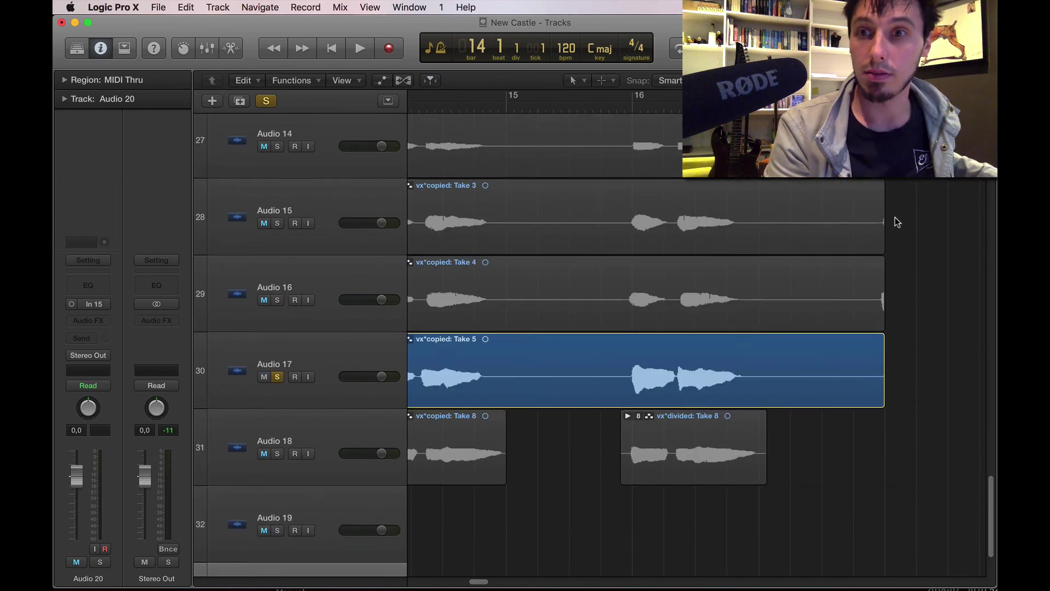
left_click_drag(835, 210, 979, 321)
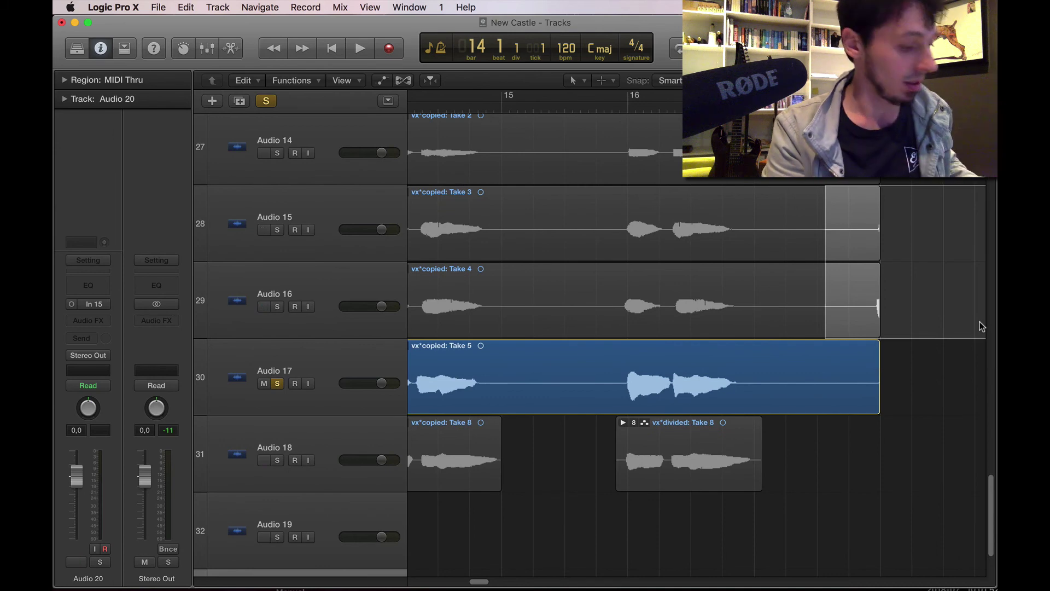
key("Delete")
scroll(979, 322, "up", 4)
scroll(979, 322, "right", 5)
scroll(979, 323, "down", 5)
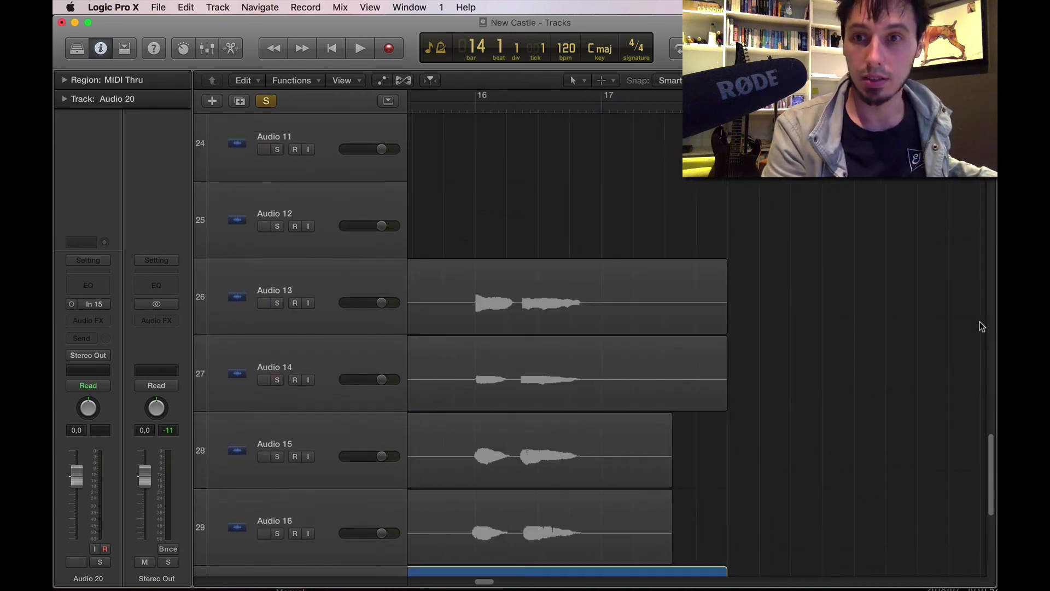
scroll(979, 322, "right", 4)
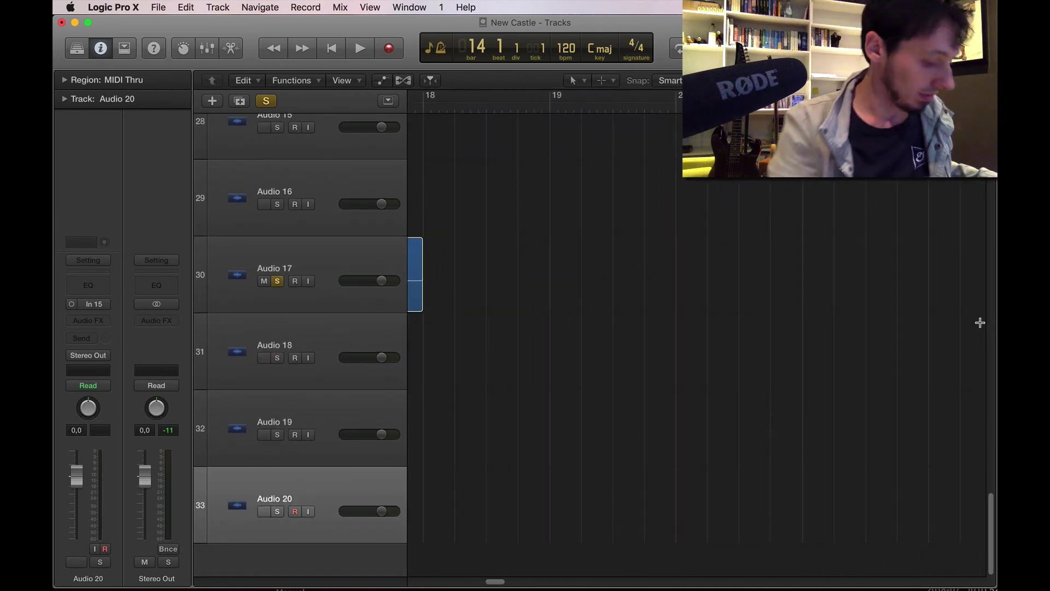
Step: Around bar 27, cut a section out of Take 8 and delete its right end
key("super+Left")
key("super+Left")
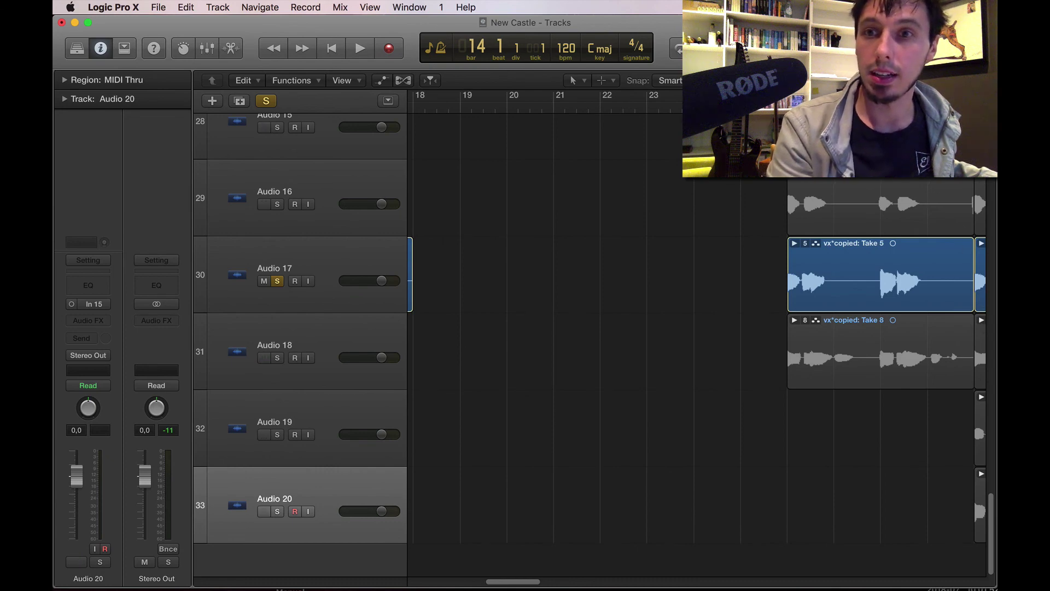
key("space")
key("super+Right")
key("super+Right")
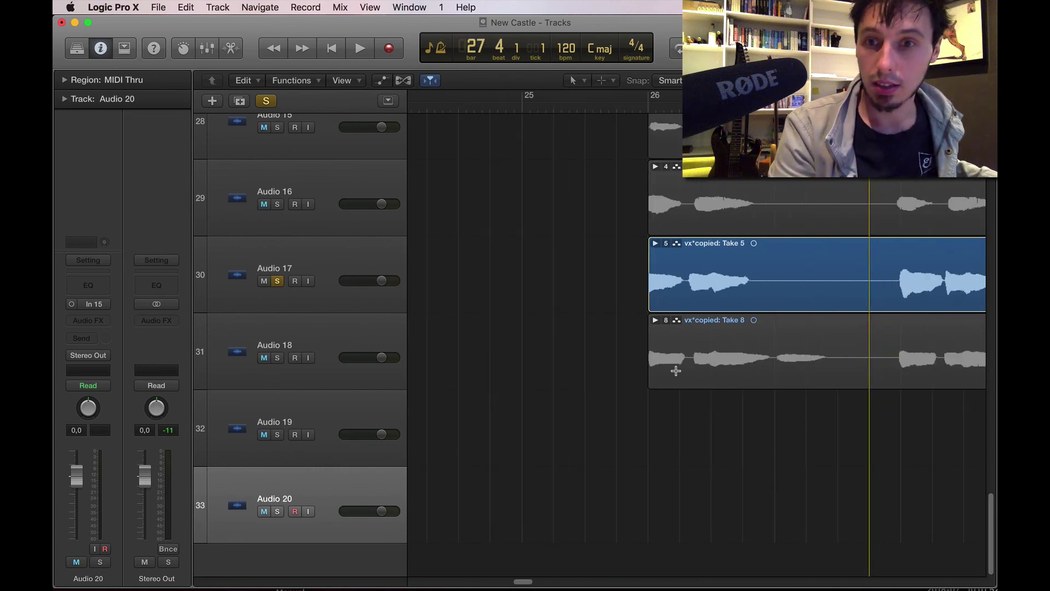
left_click_drag(768, 325, 867, 344)
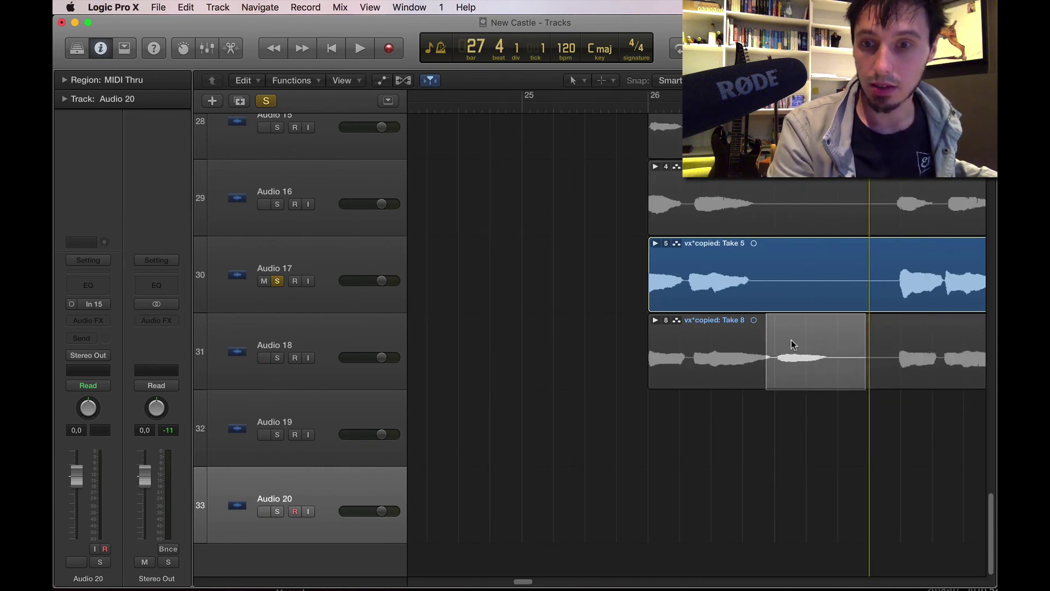
left_click(797, 574)
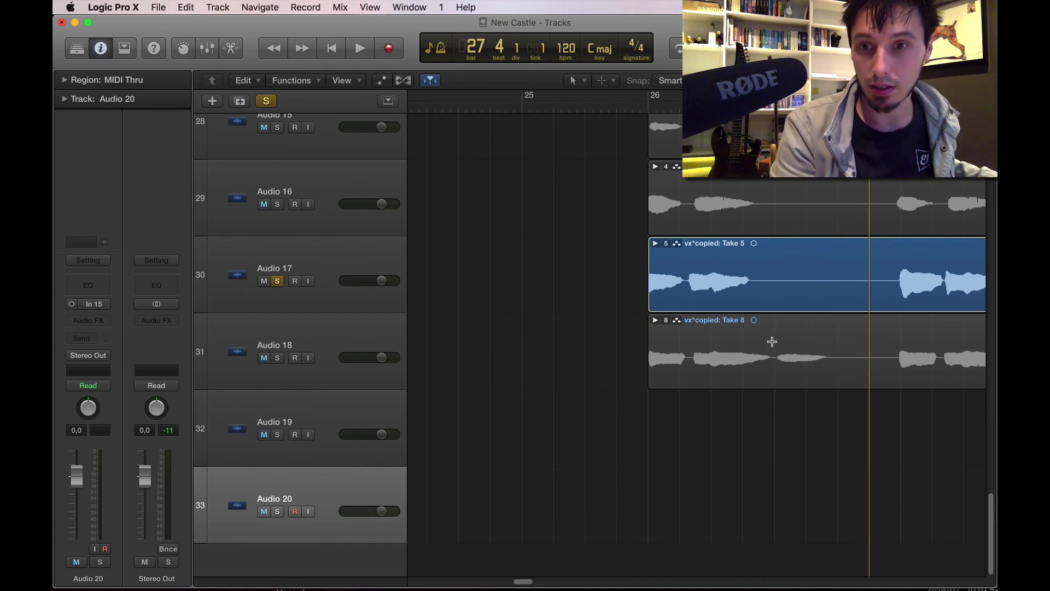
left_click_drag(772, 341, 862, 351)
key("Delete")
scroll(861, 352, "right", 3)
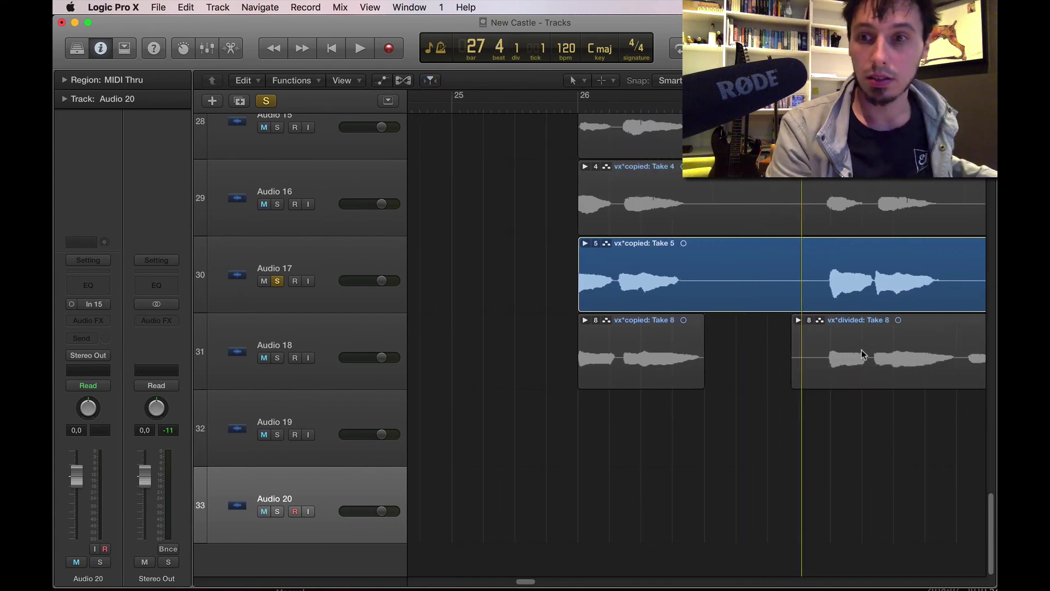
scroll(862, 352, "right", 9)
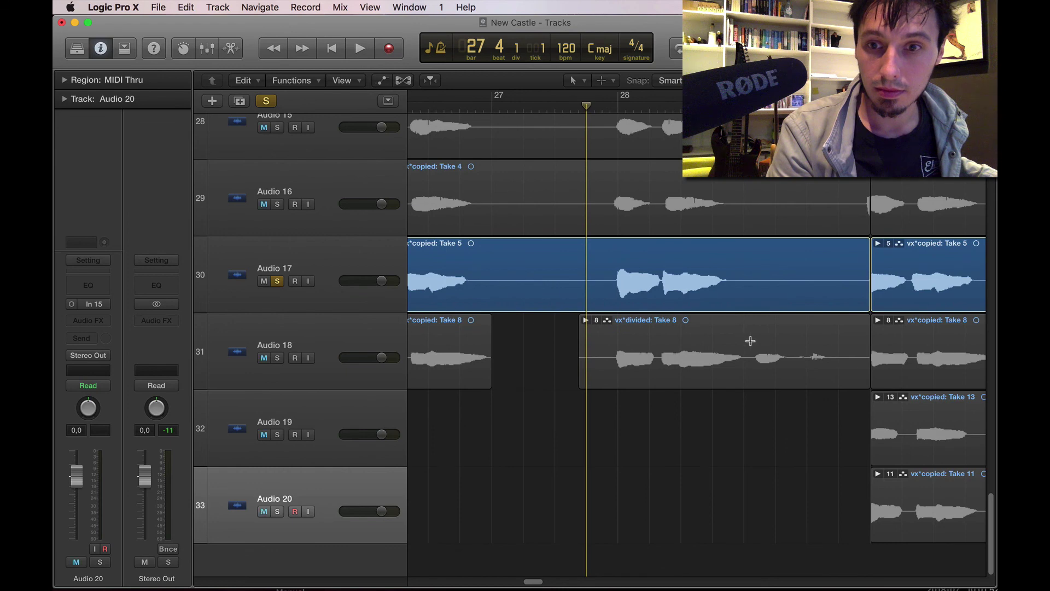
left_click_drag(750, 340, 867, 349)
key("Delete")
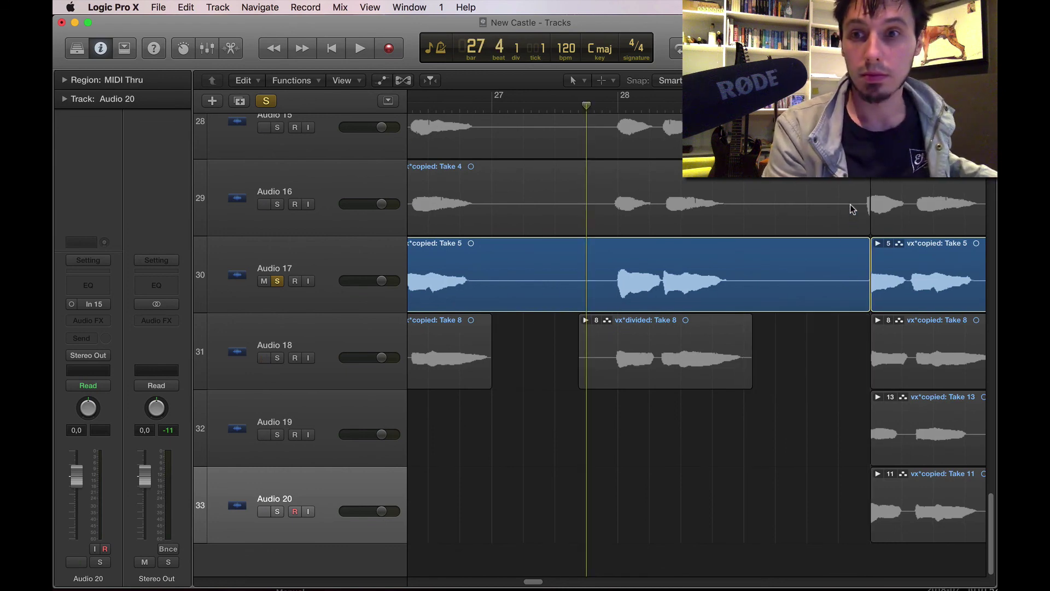
Step: Delete a Take 8 section from bar 31 and its tail after bar 32
scroll(847, 205, "right", 10)
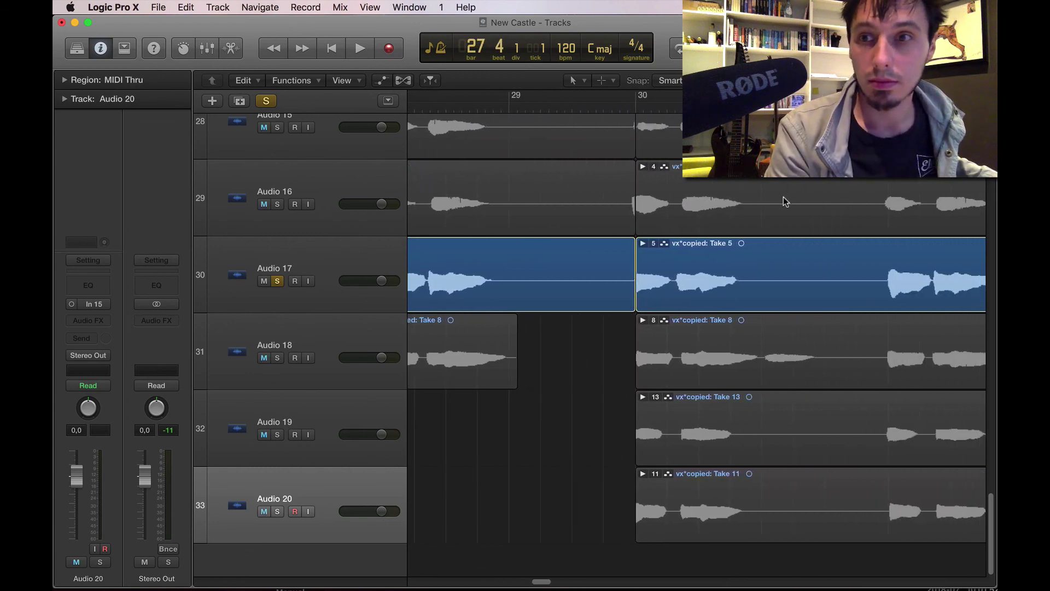
scroll(783, 196, "right", 11)
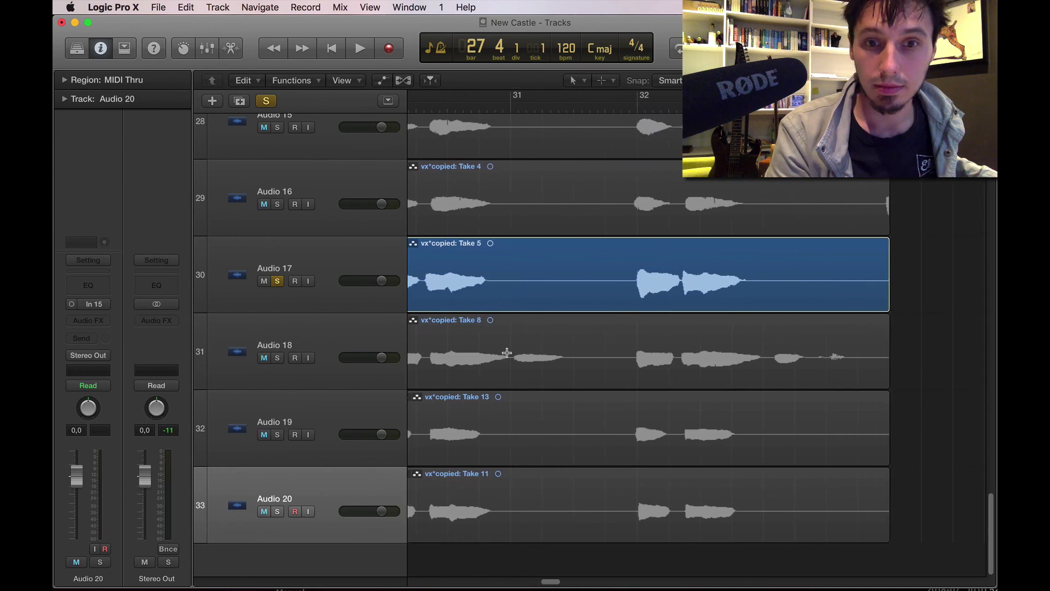
left_click_drag(507, 353, 597, 350)
key("Delete")
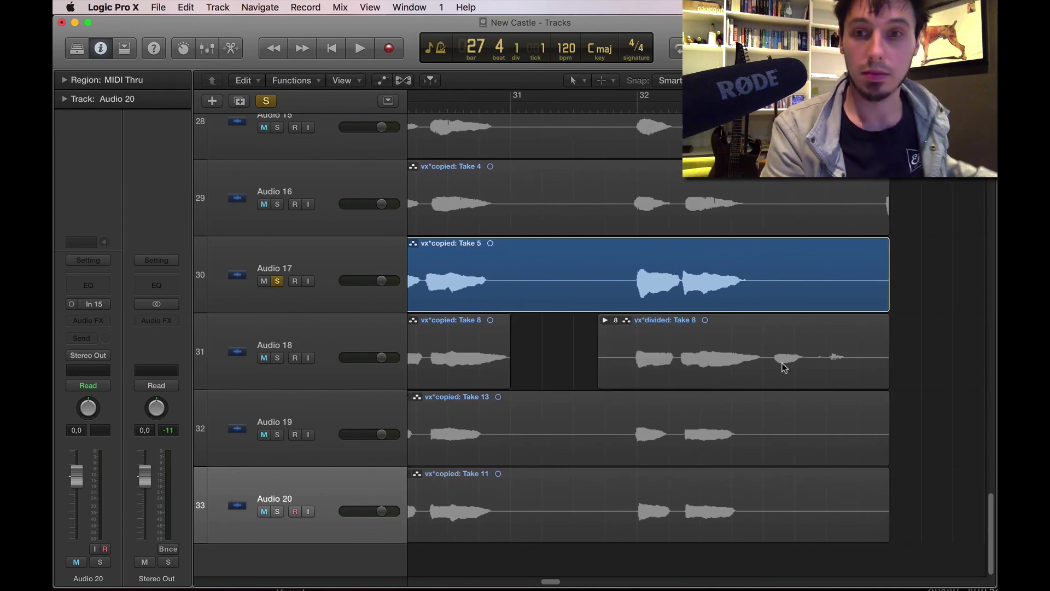
left_click_drag(764, 348, 951, 339)
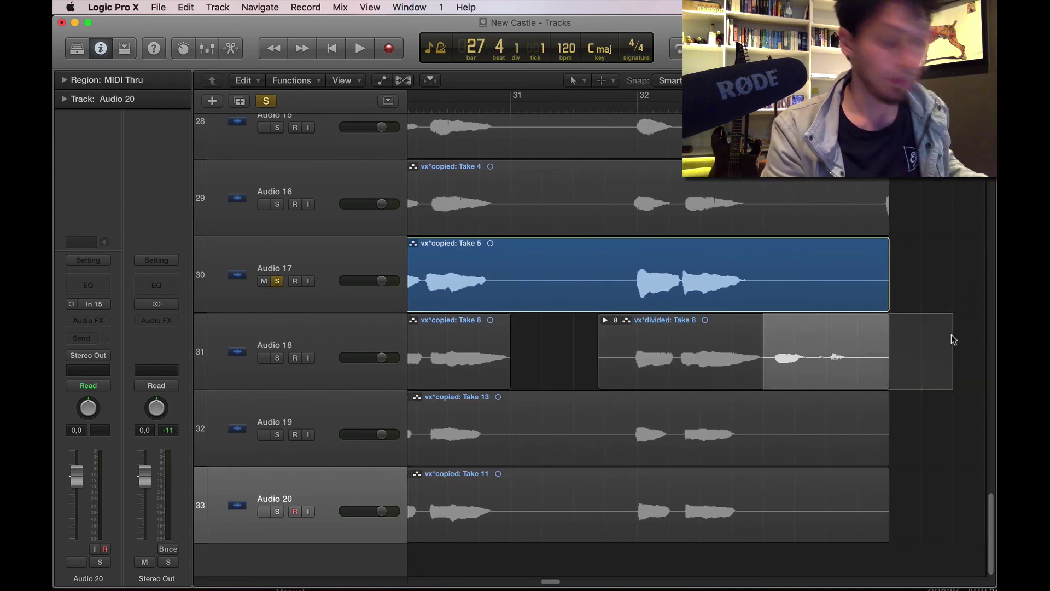
key("Delete")
Step: Trim the ends of the Audio 14–16 regions
scroll(950, 338, "up", 5)
left_click_drag(851, 239, 919, 424)
key("Delete")
scroll(920, 425, "up", 6)
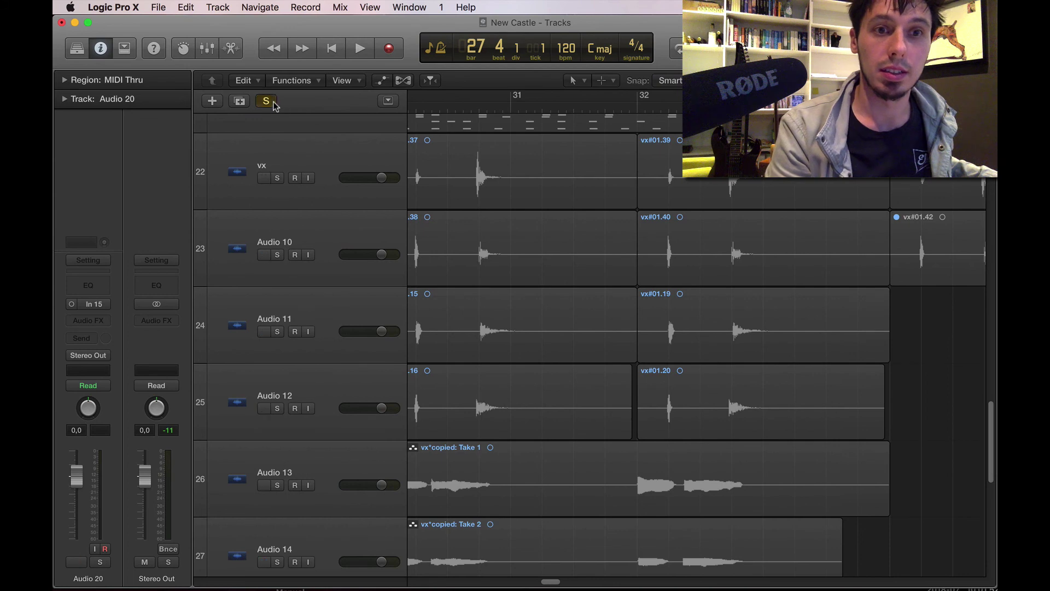
Step: Group vx and Audio 10–12 into a collapsed summing stack named 'vocal perc'
key("super+a")
key("super+Down")
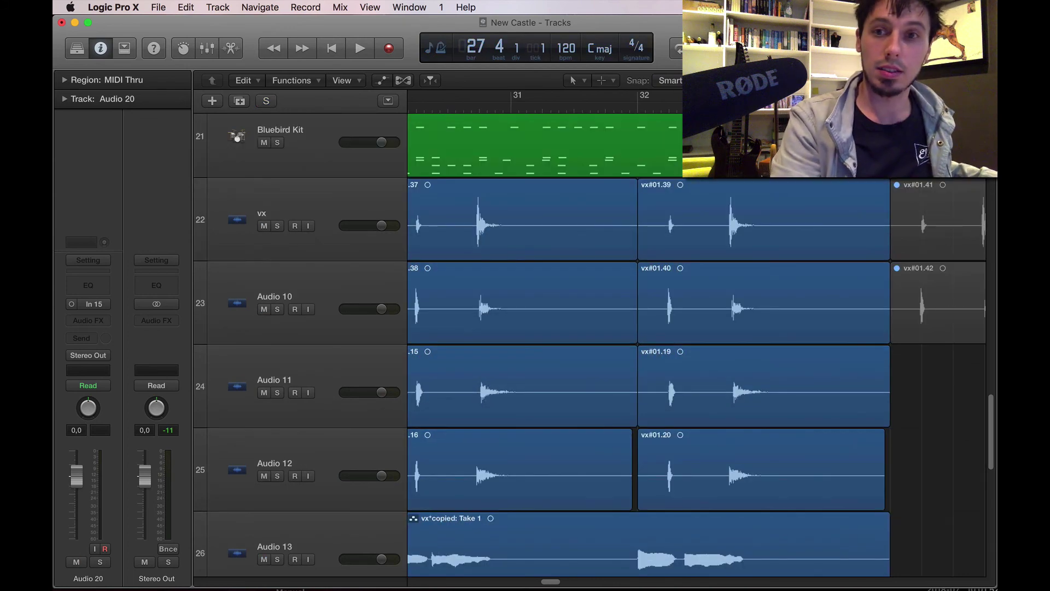
key("super+Down")
key("super+Down")
key("super+Up")
key("super+Up")
key("super+Up")
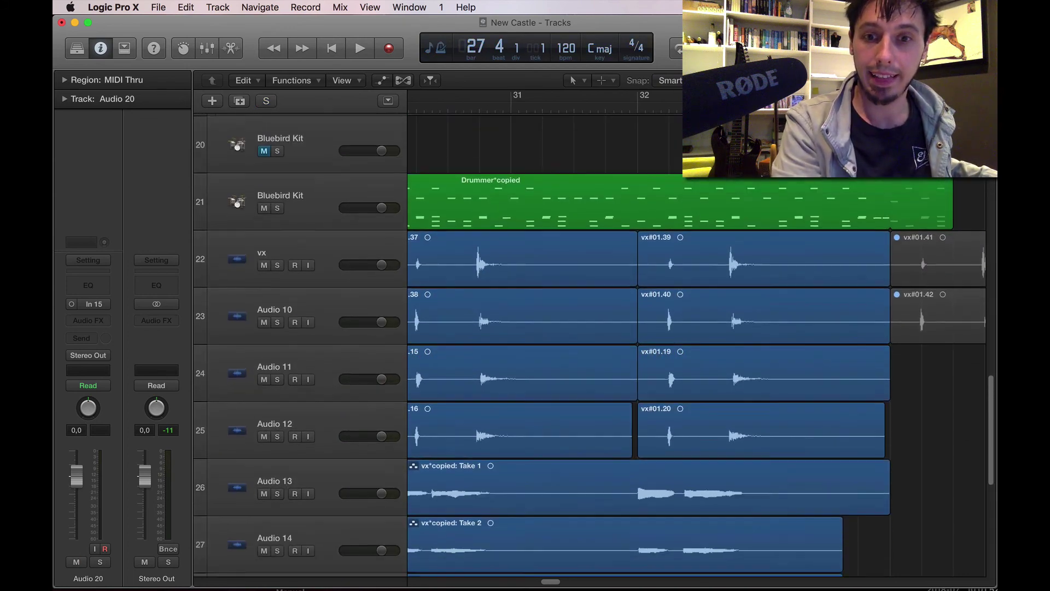
key("super+Up")
key("super+Up")
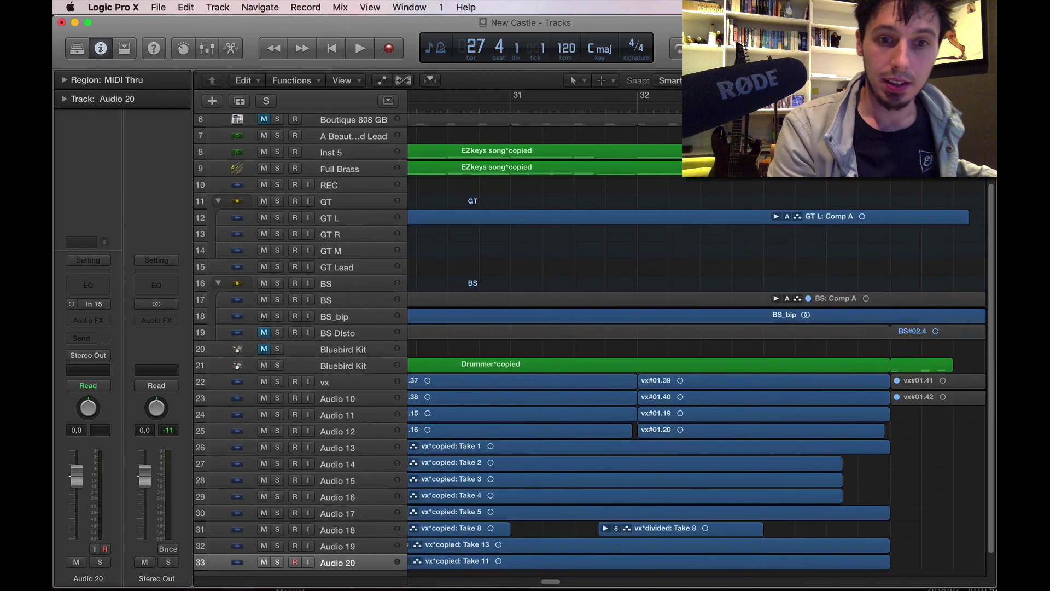
left_click(356, 382)
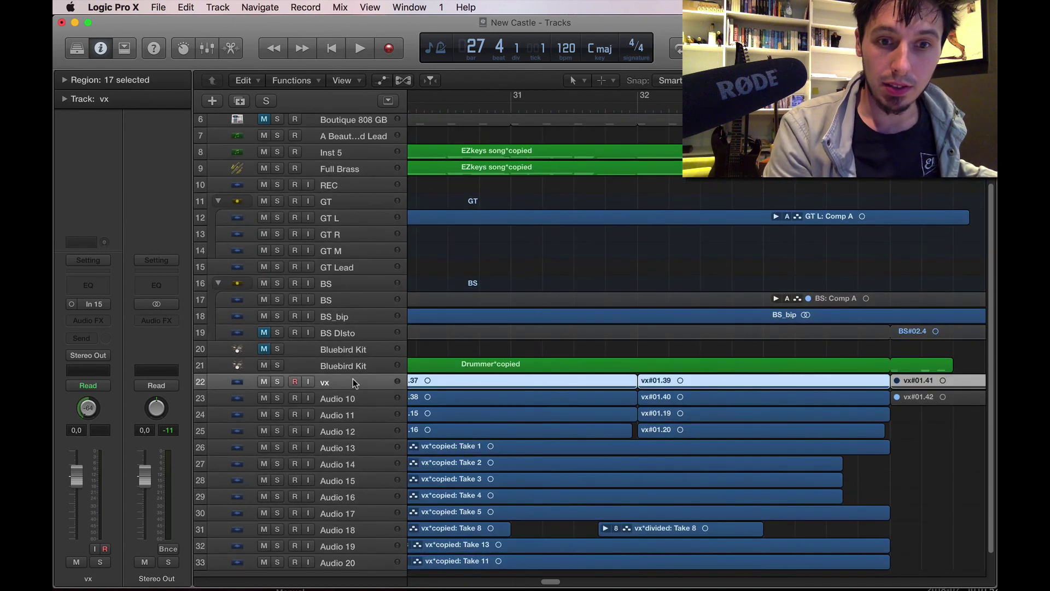
left_click(375, 431, "shift")
key("super+shift+d")
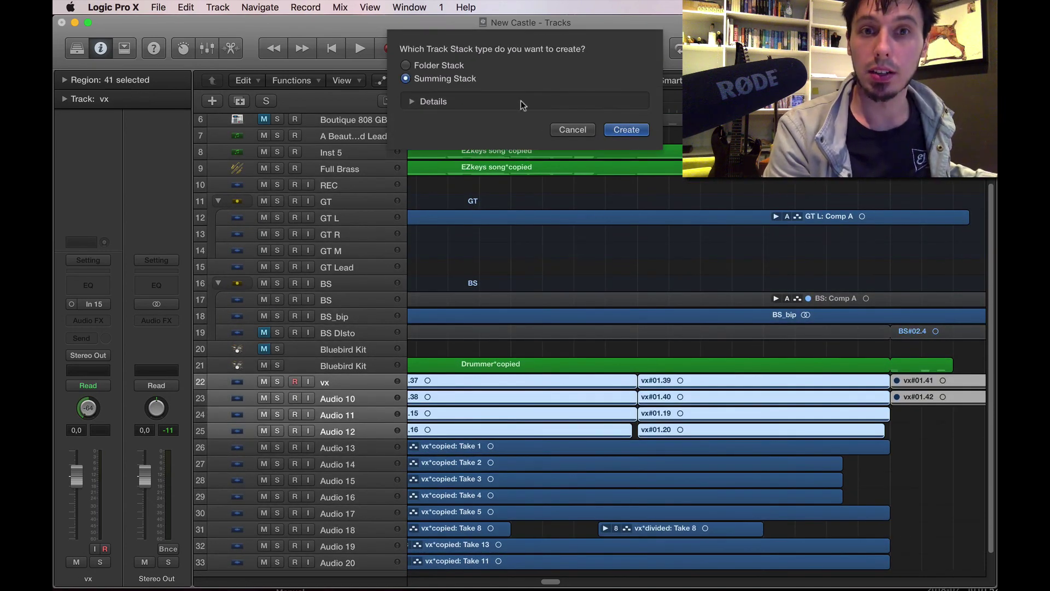
left_click(613, 132)
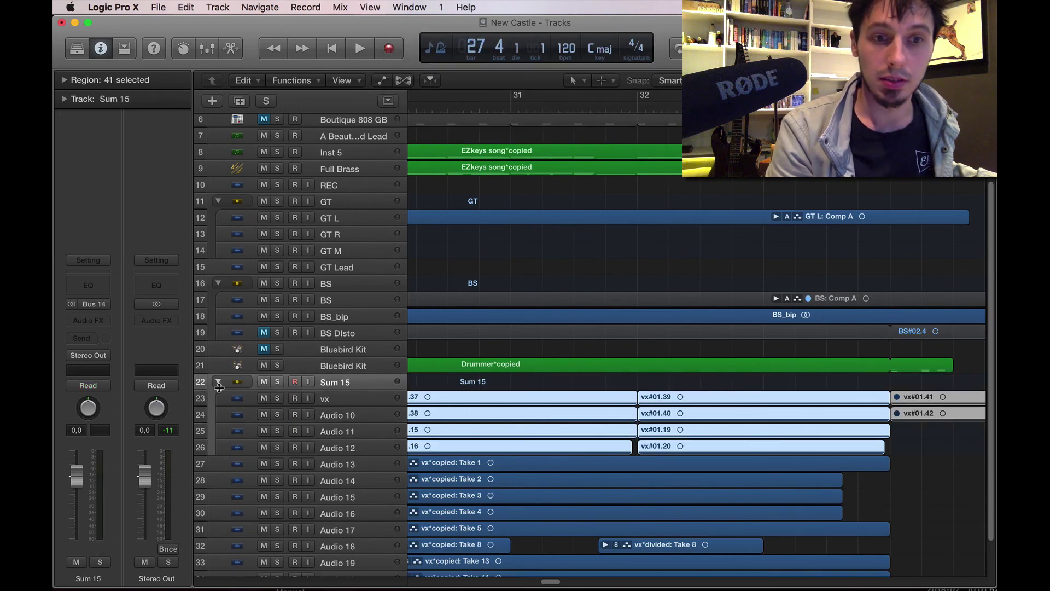
left_click(219, 382)
double_click(353, 404)
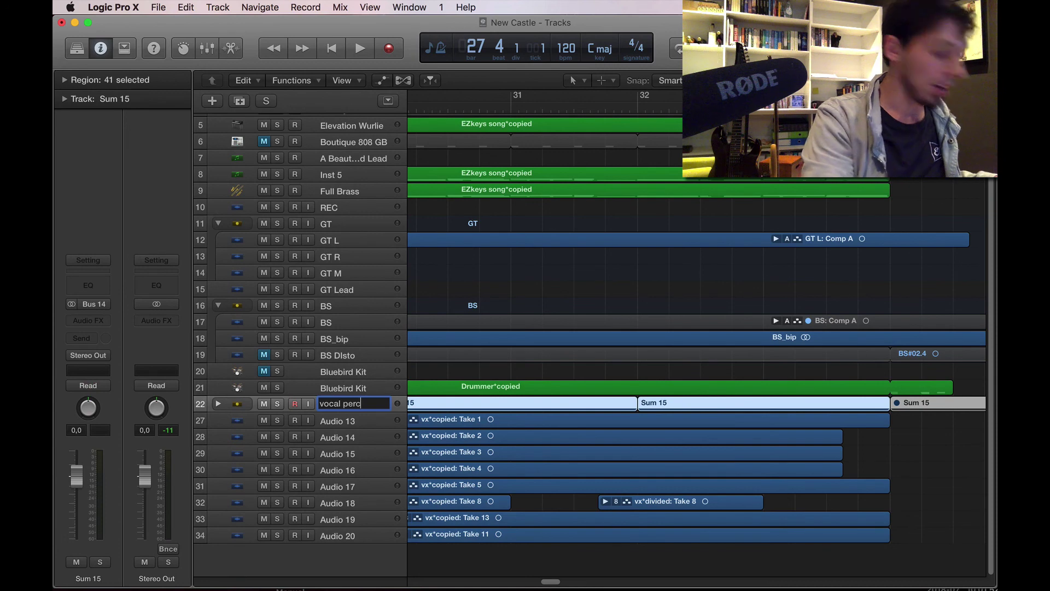
key("Return")
Step: Stack Audio 13–20 into a summing stack named 'vocal harm' and collapse it
left_click(345, 427)
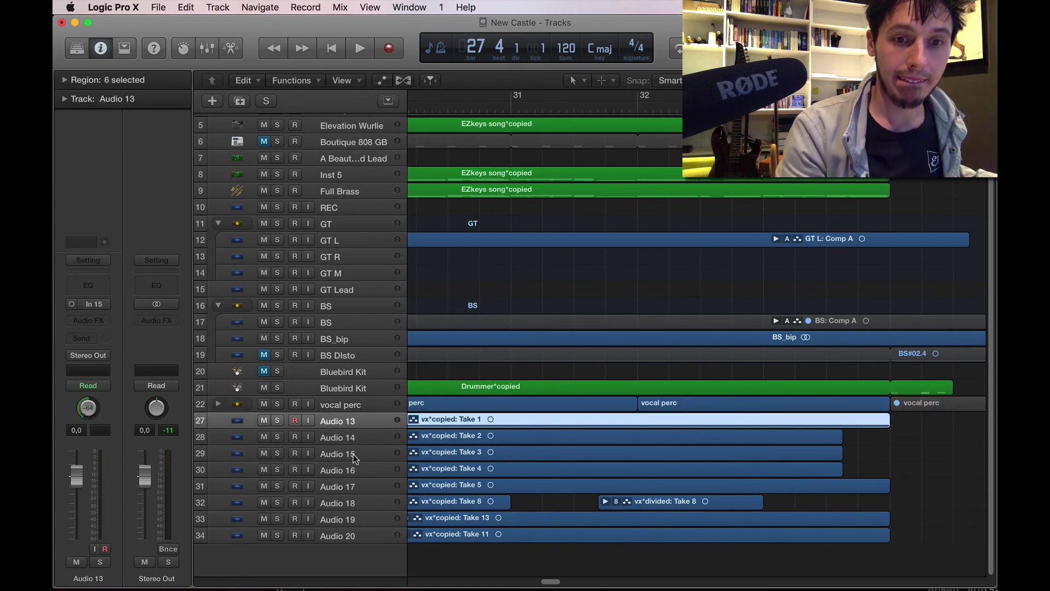
left_click(353, 539, "shift")
key("super+shift+d")
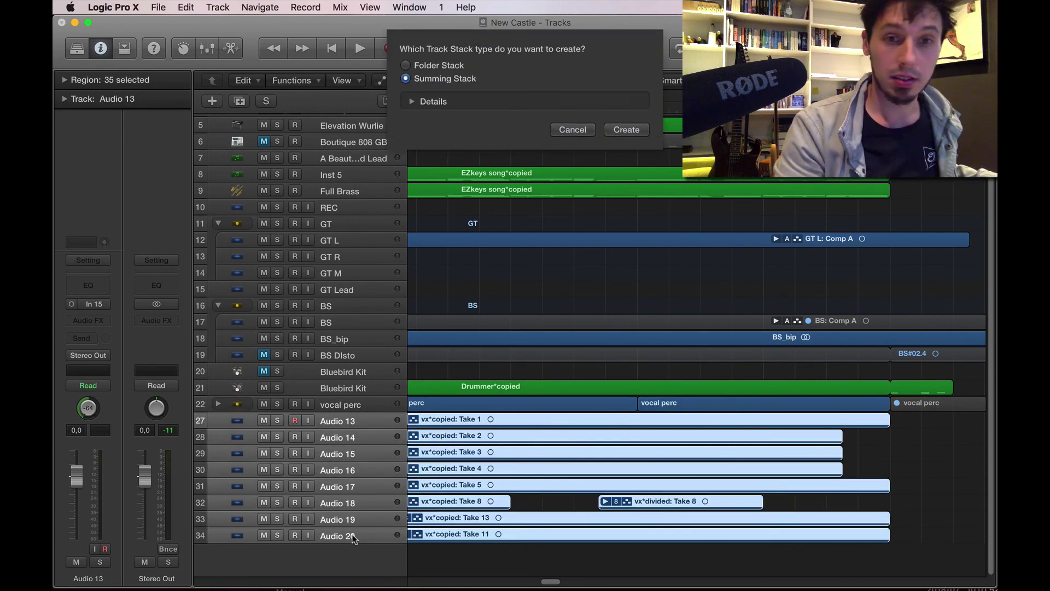
key("Return")
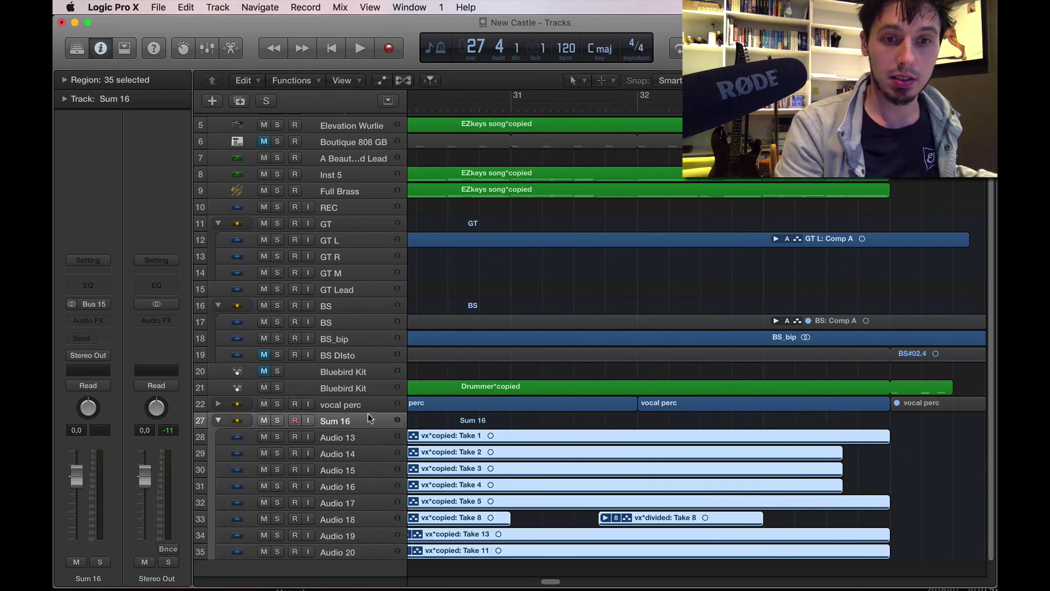
double_click(362, 418)
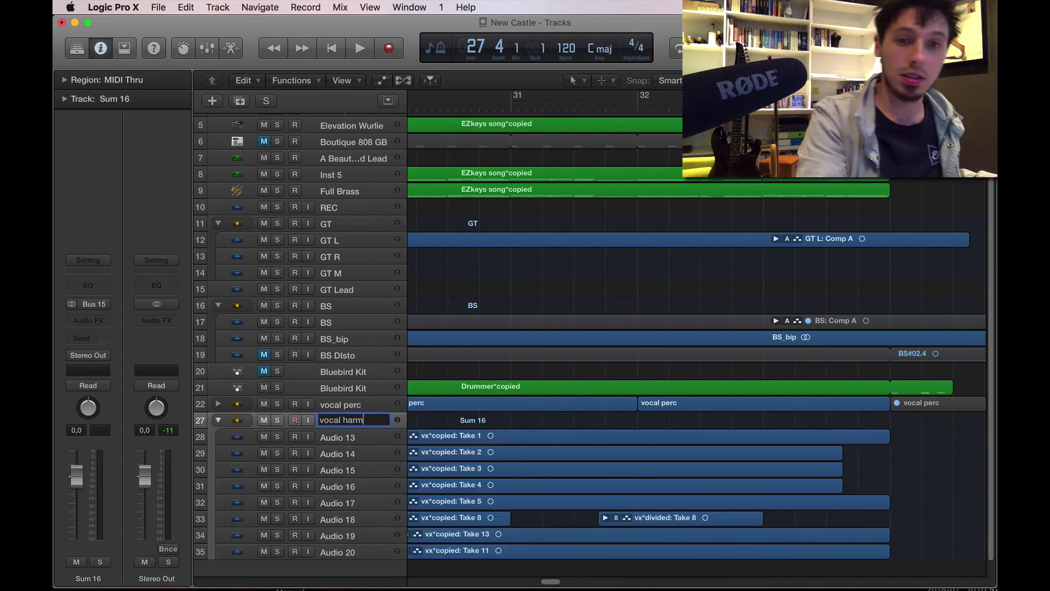
type("vocal harm")
key("Return")
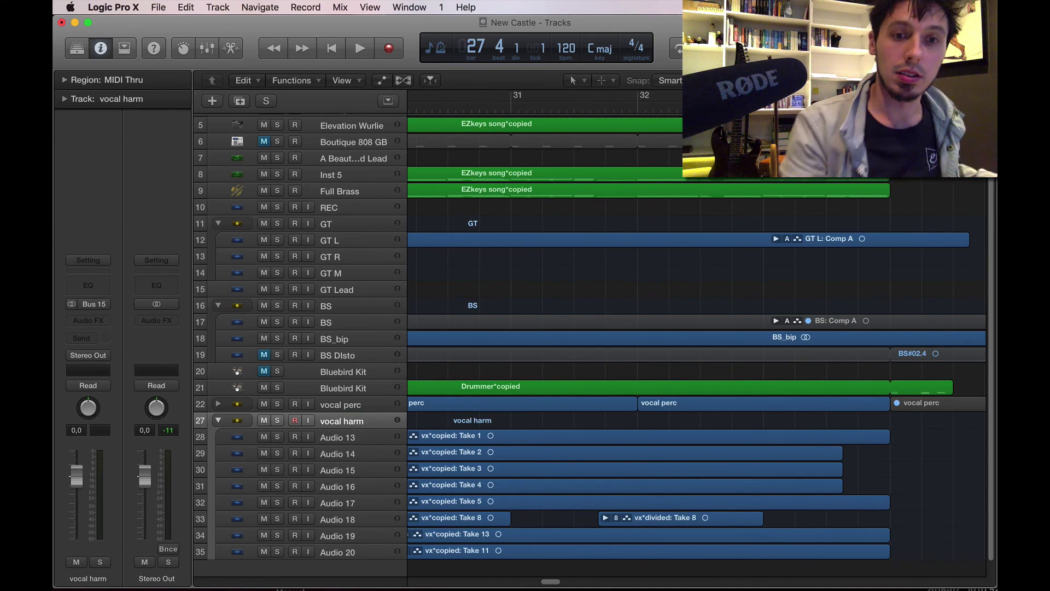
left_click(219, 421)
Step: Create two new audio tracks
left_click(211, 102)
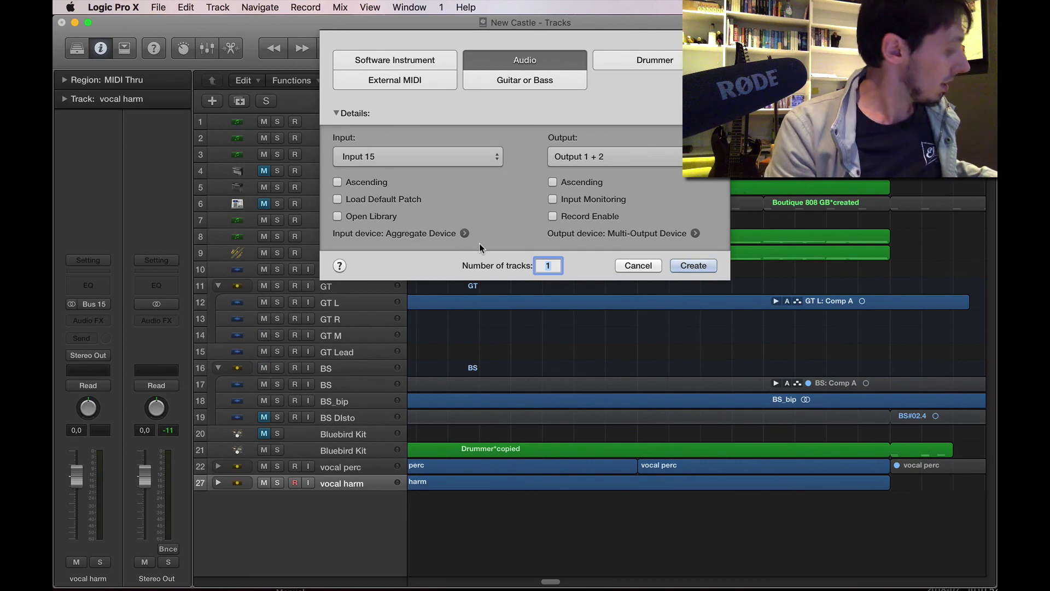
type("2")
left_click(709, 266)
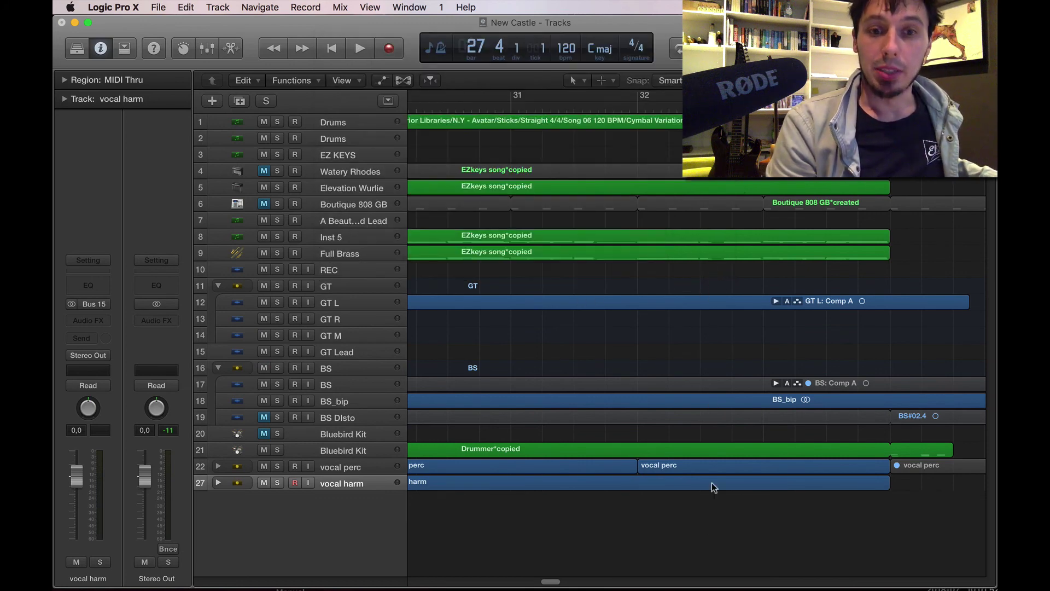
Step: Name Audio 21 'vx ad lib' and start recording on it from the song start
double_click(357, 501)
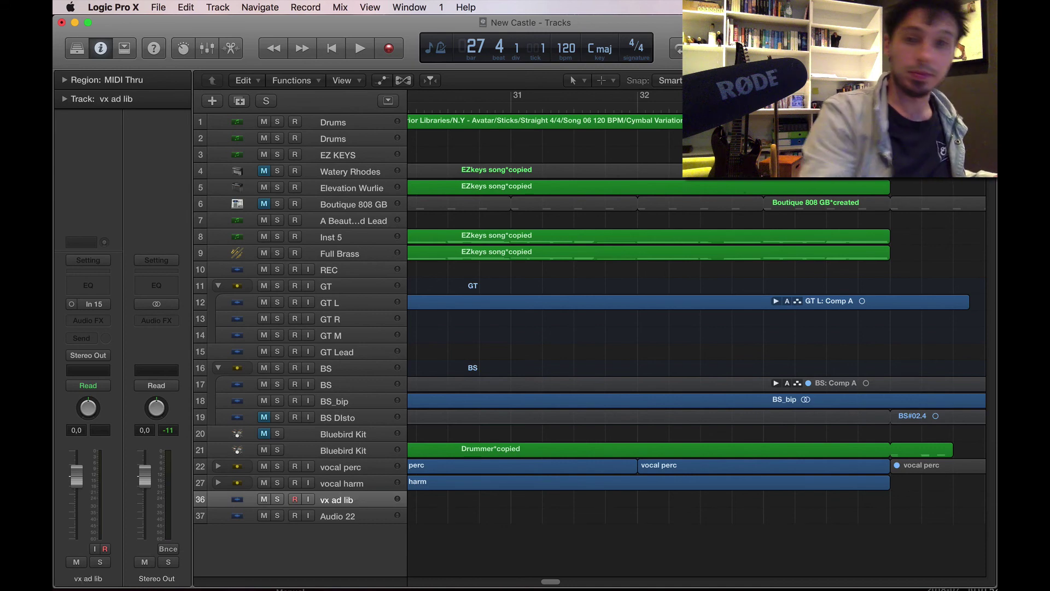
key("Return")
key("r")
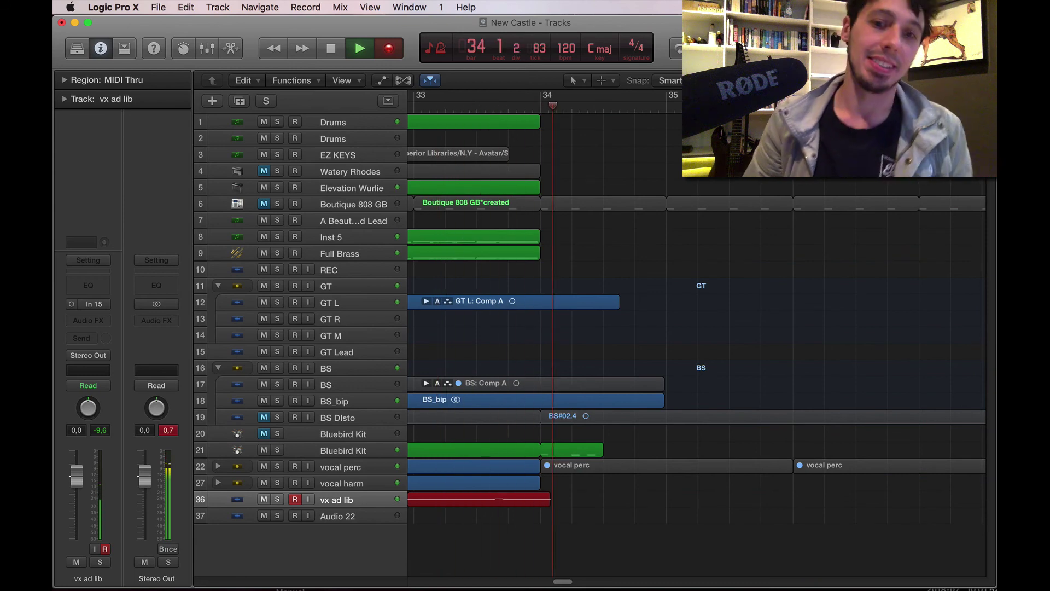
Step: Stop recording, leaving the vx ad lib#01 region ending just past bar 34
key("space")
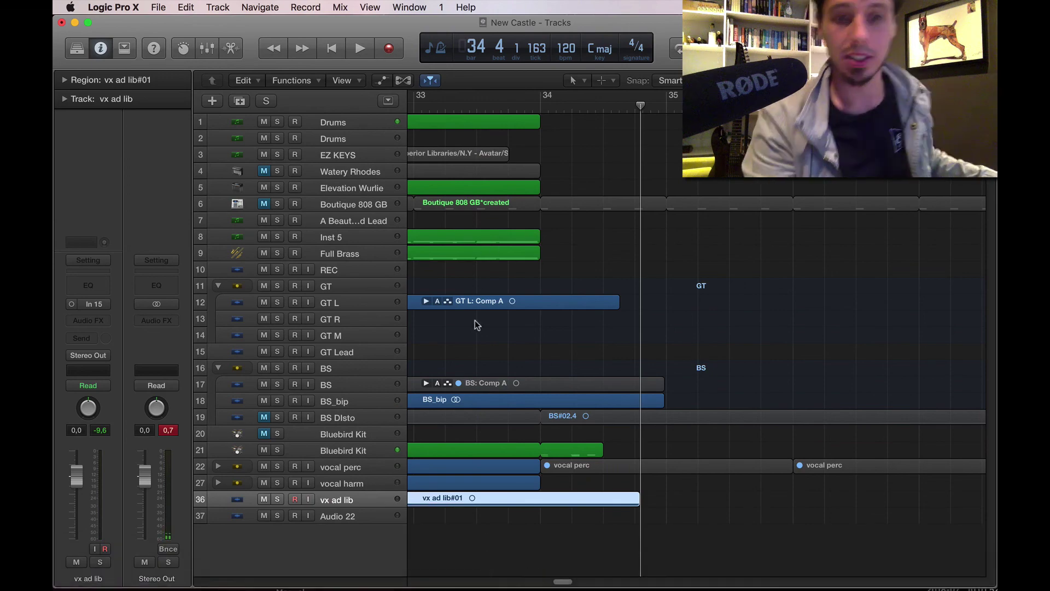
key("super+Up")
key("super+Up")
Step: Enlarge the tracks, play from the start, and delete the ad lib region's silent opening
key("super+Down")
key("super+Down")
key("super+Down")
key("super+Down")
key("super+Down")
key("super+Down")
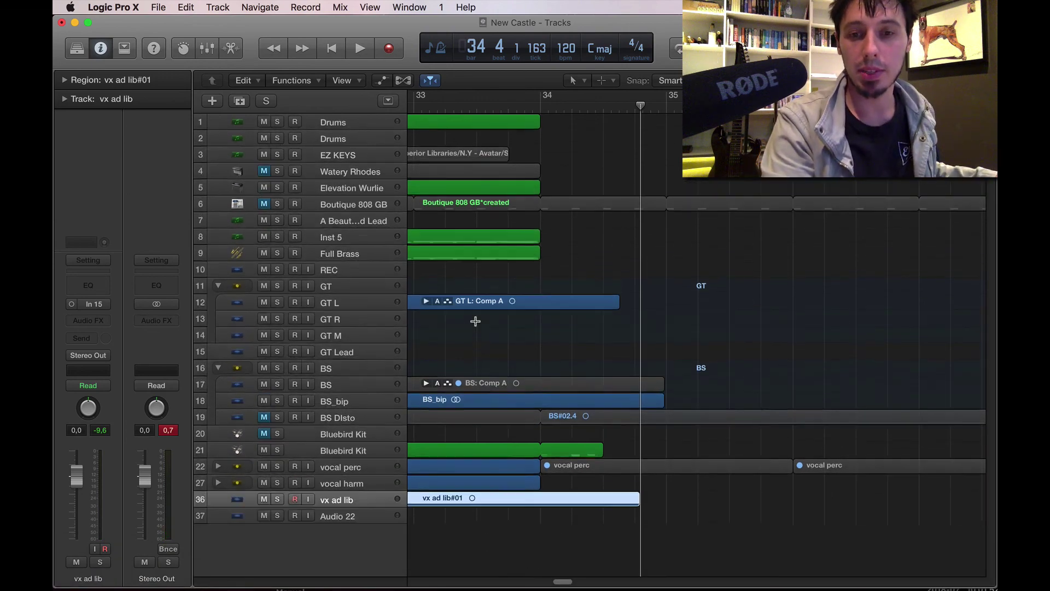
key("super+Down")
key("super+Down")
key("super+Down")
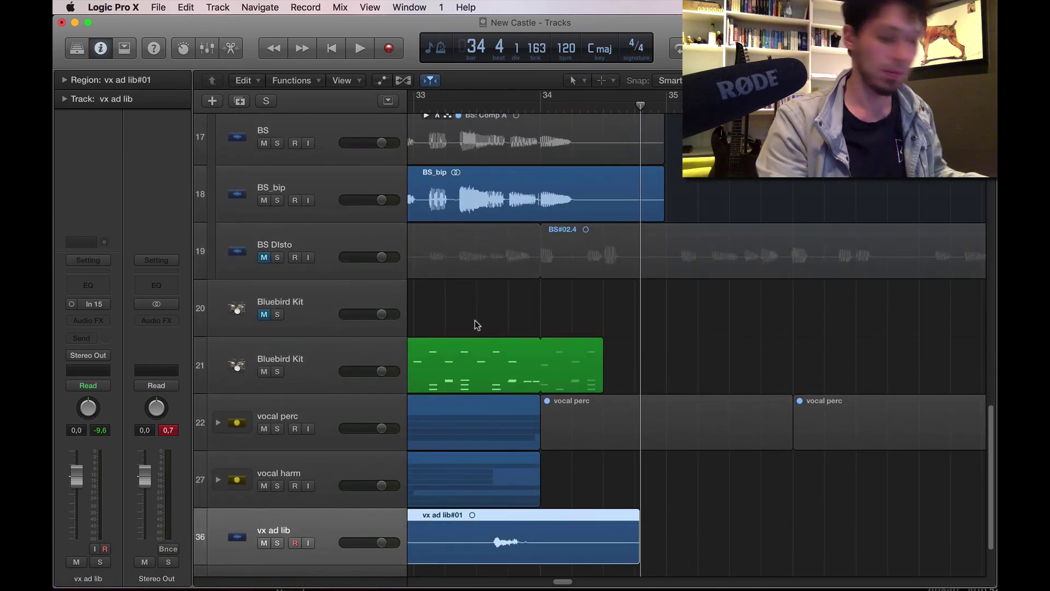
key("Return")
key("space")
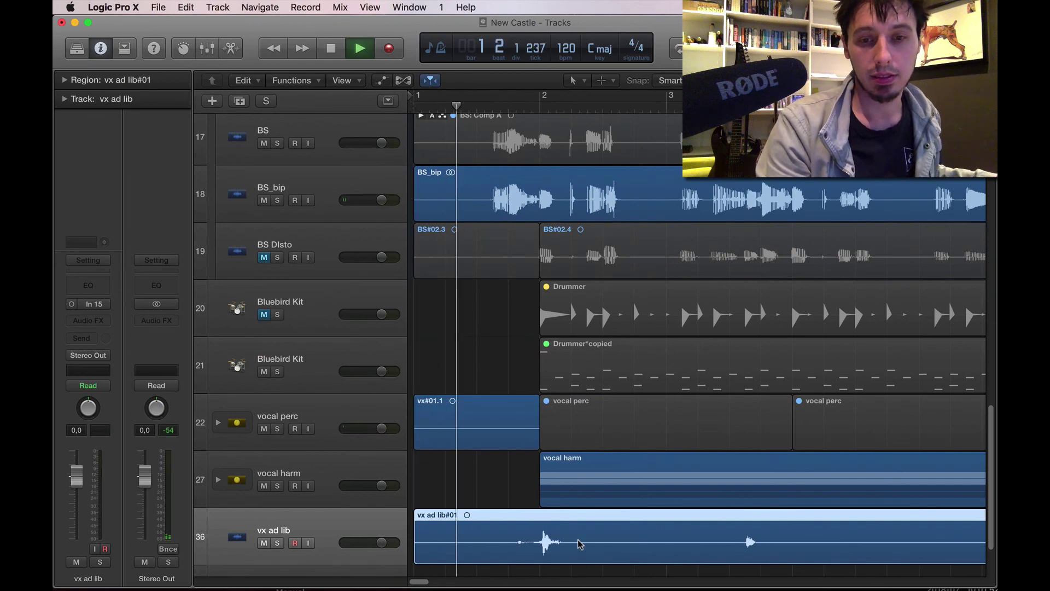
scroll(577, 542, "down", 2)
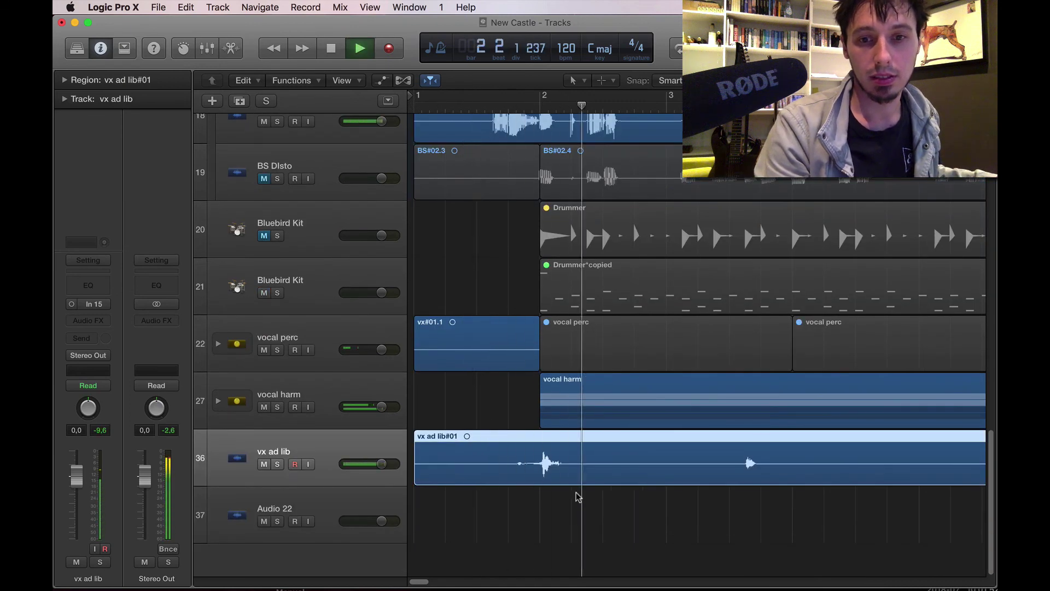
left_click(681, 461)
left_click(633, 463)
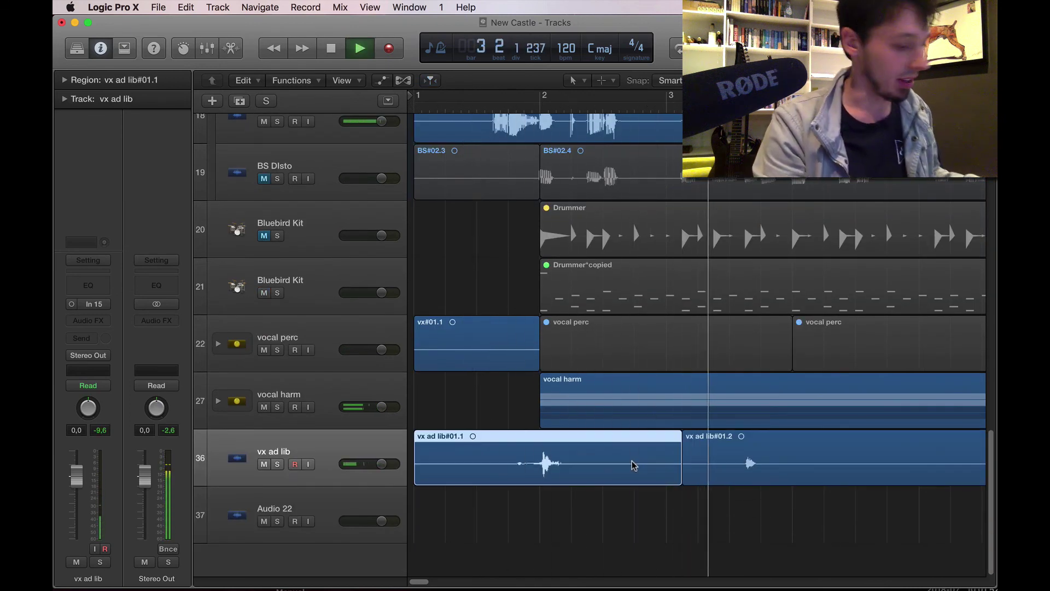
key("Delete")
Step: Trim the region start to the first sound and delete a silent stretch inside it
scroll(649, 464, "right", 4)
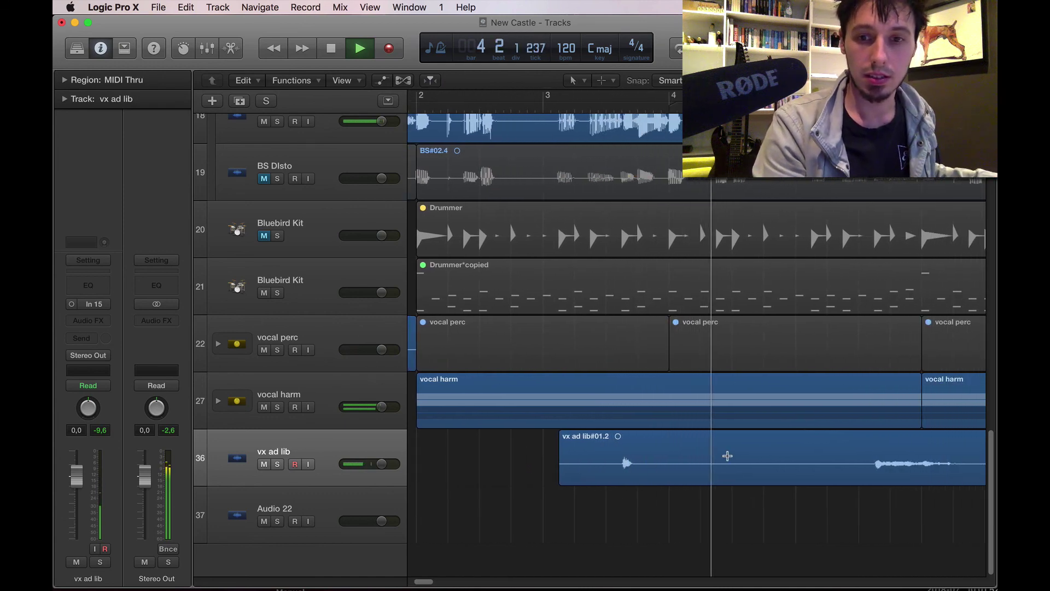
left_click_drag(574, 471, 838, 474)
scroll(838, 475, "right", 8)
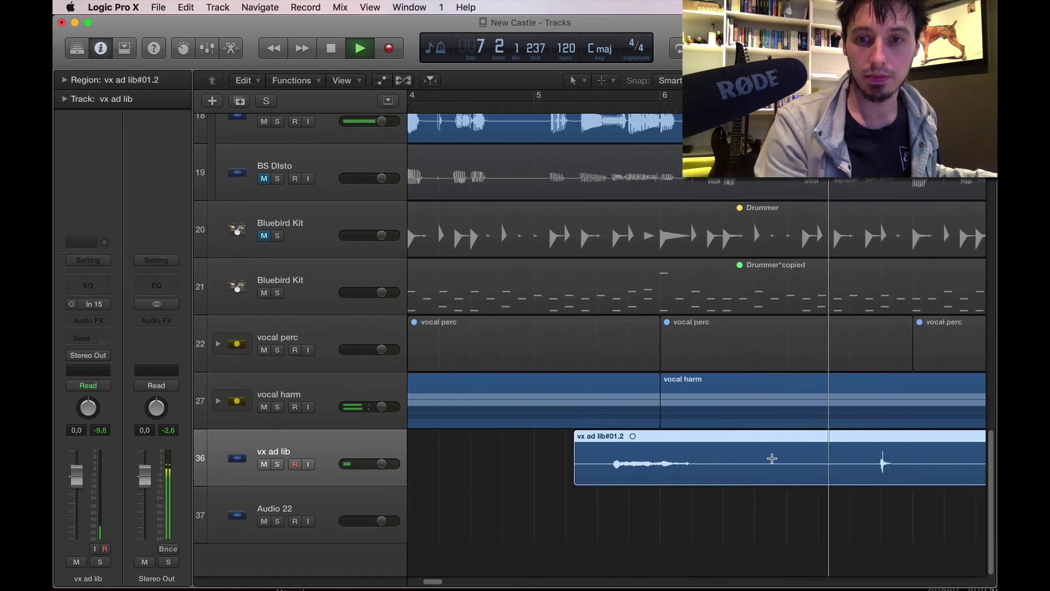
left_click_drag(581, 479, 855, 479)
scroll(856, 479, "right", 8)
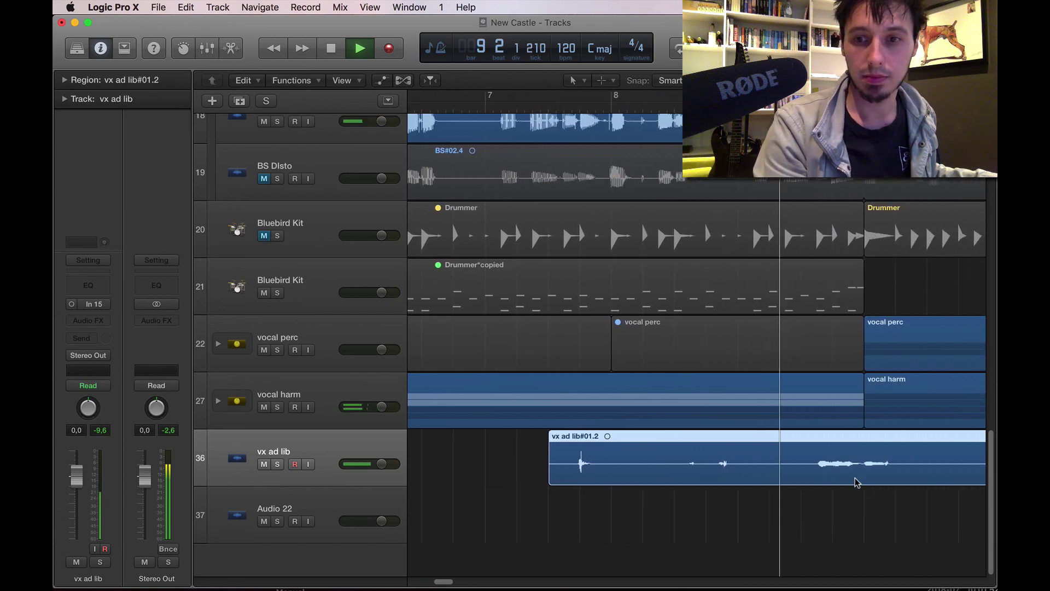
scroll(757, 462, "right", 5)
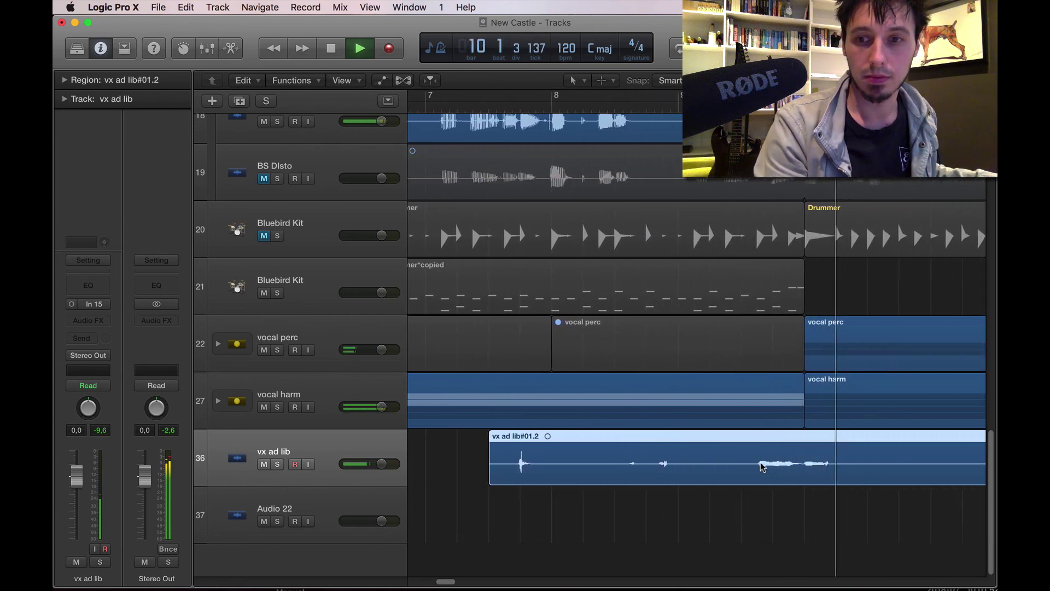
left_click_drag(514, 464, 624, 467)
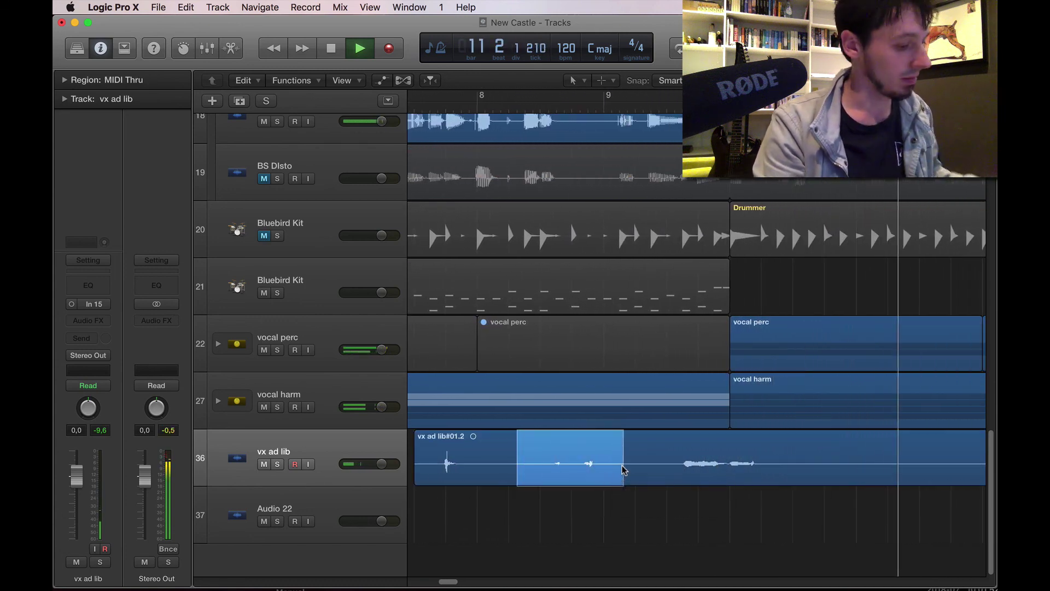
key("Delete")
Step: Split around the next phrase and delete the silent piece vx ad lib#01.9
scroll(669, 452, "right", 3)
scroll(669, 452, "right", 2)
double_click(724, 455)
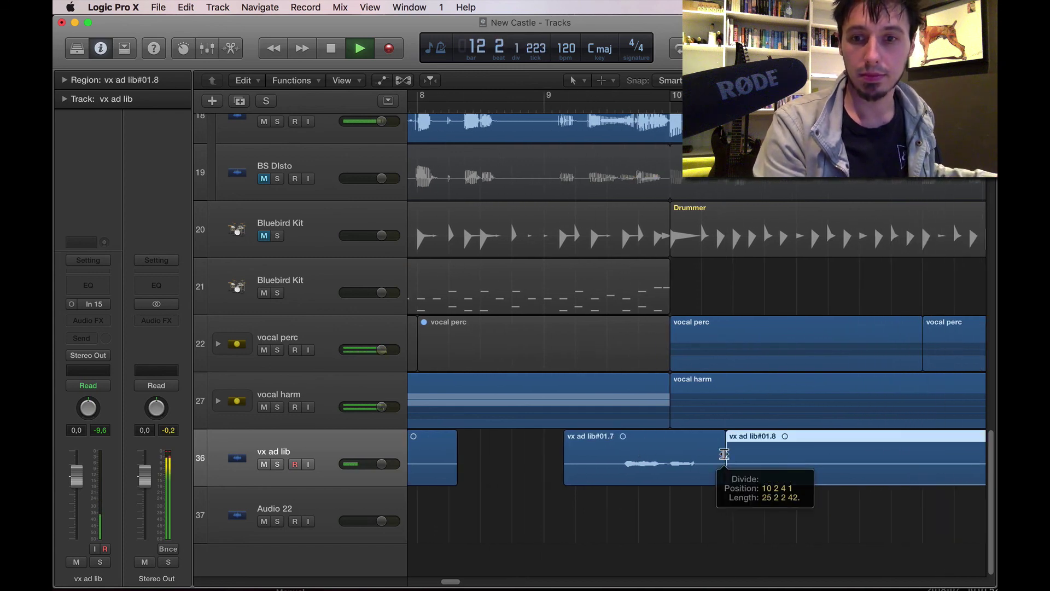
scroll(724, 454, "right", 8)
scroll(724, 455, "right", 5)
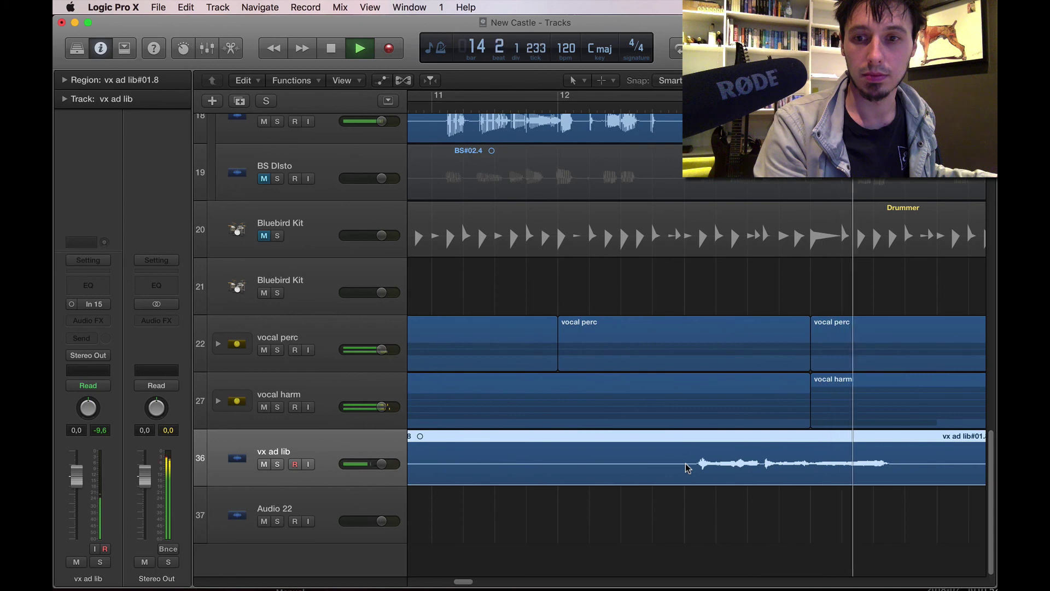
scroll(690, 465, "right", 2)
double_click(641, 463)
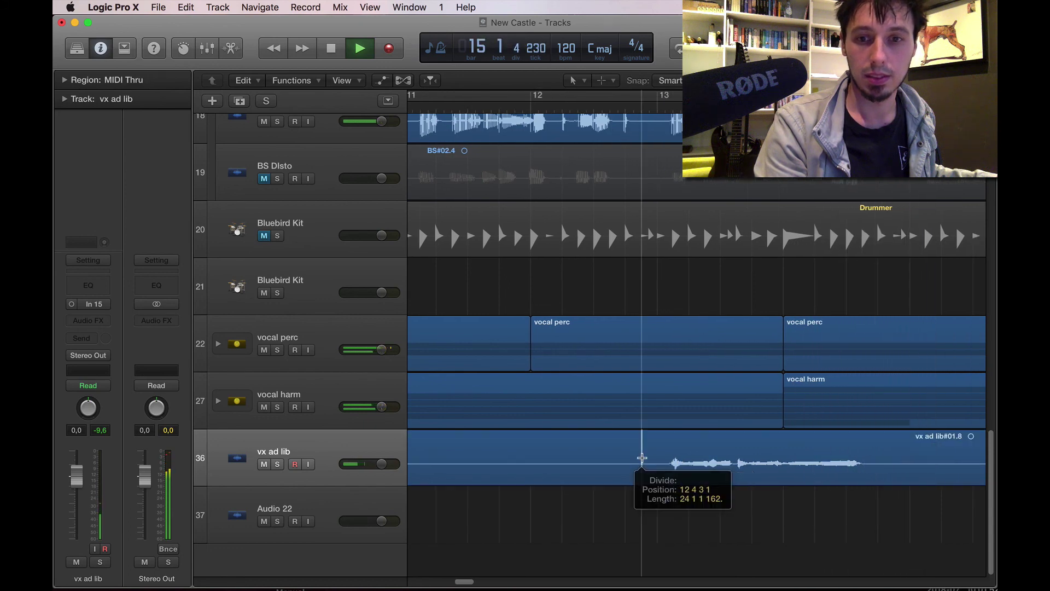
scroll(629, 457, "left", 4)
scroll(628, 457, "left", 2)
left_click(628, 457)
key("space")
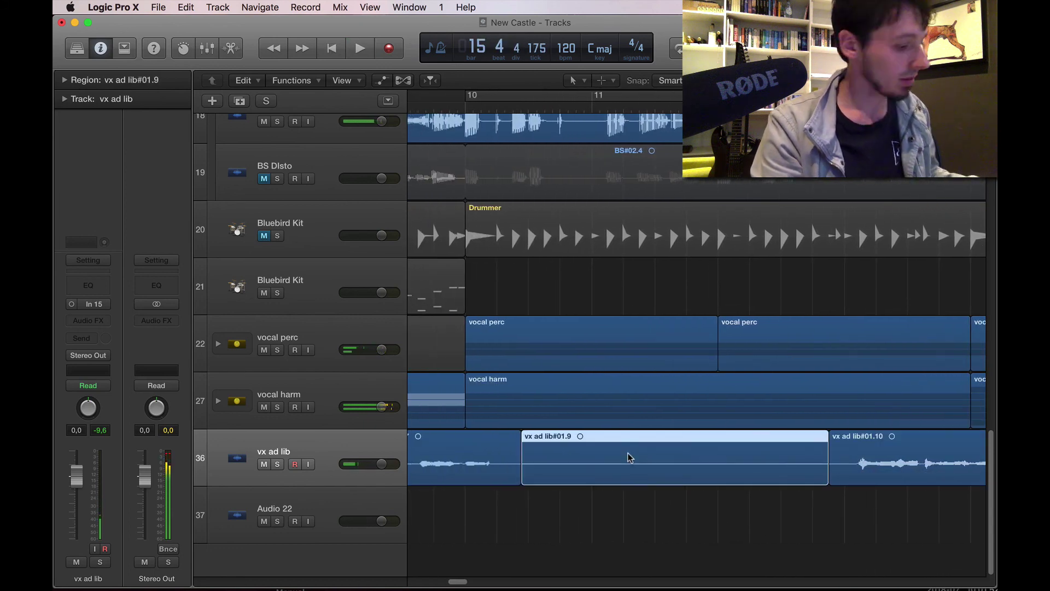
key("Delete")
scroll(627, 457, "right", 3)
scroll(630, 457, "right", 7)
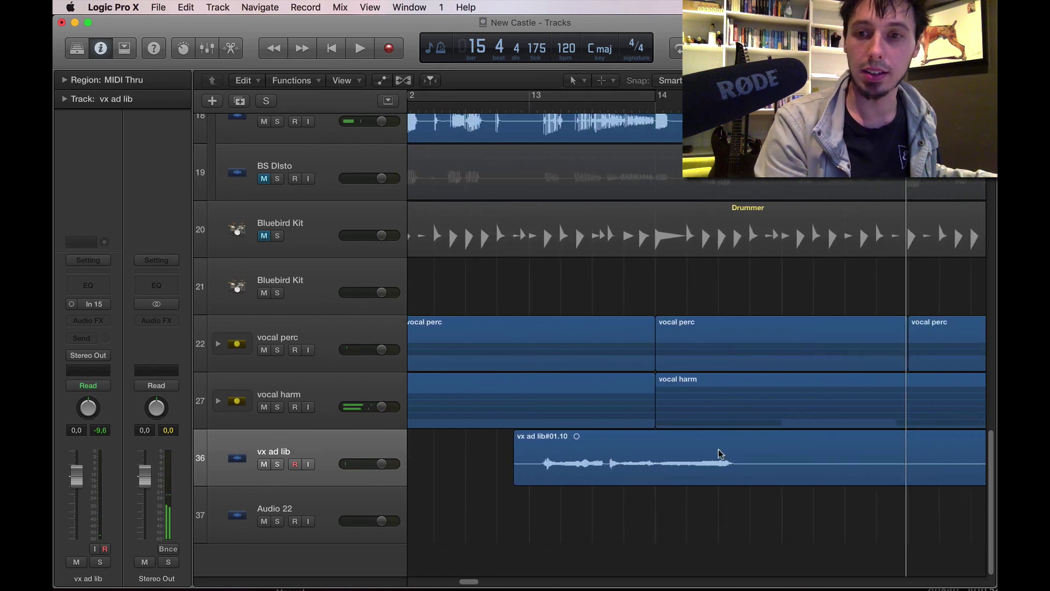
Step: Add Audio 23 and Audio 24 below Audio 22 and play back the ad lib
left_click(327, 499)
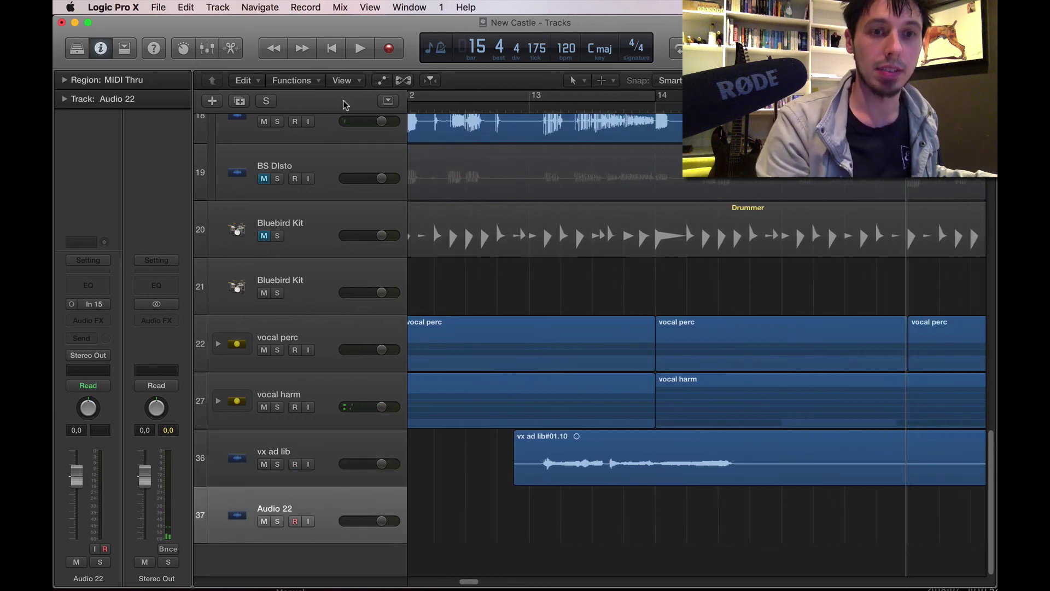
left_click(240, 102)
left_click(239, 101)
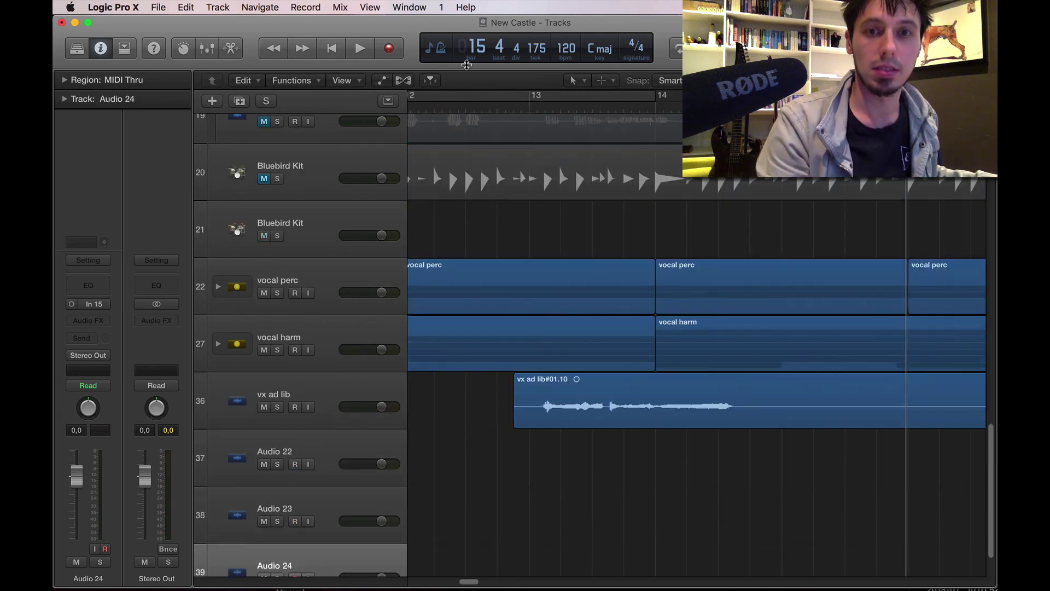
left_click(511, 111)
key("space")
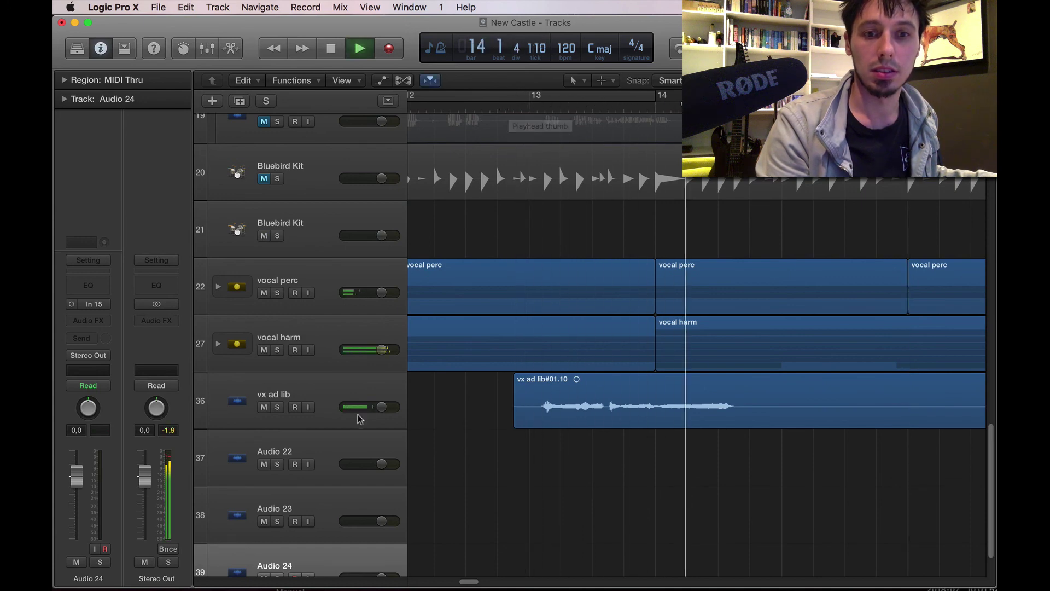
key("space")
Step: Record a new take on Audio 22 from bar 12, producing New Castle_22#01
left_click(330, 436)
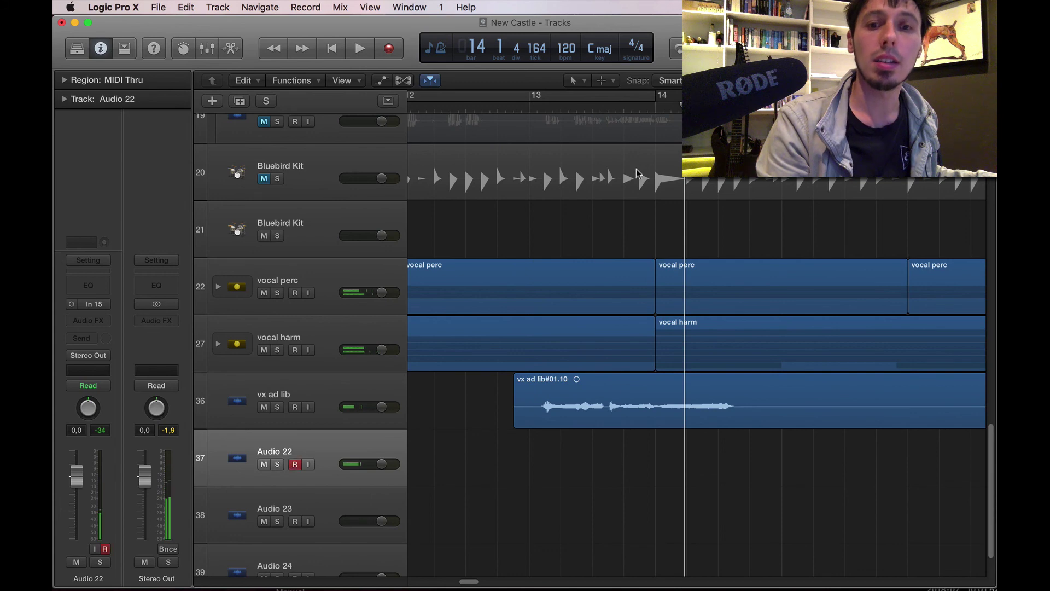
left_click(507, 108)
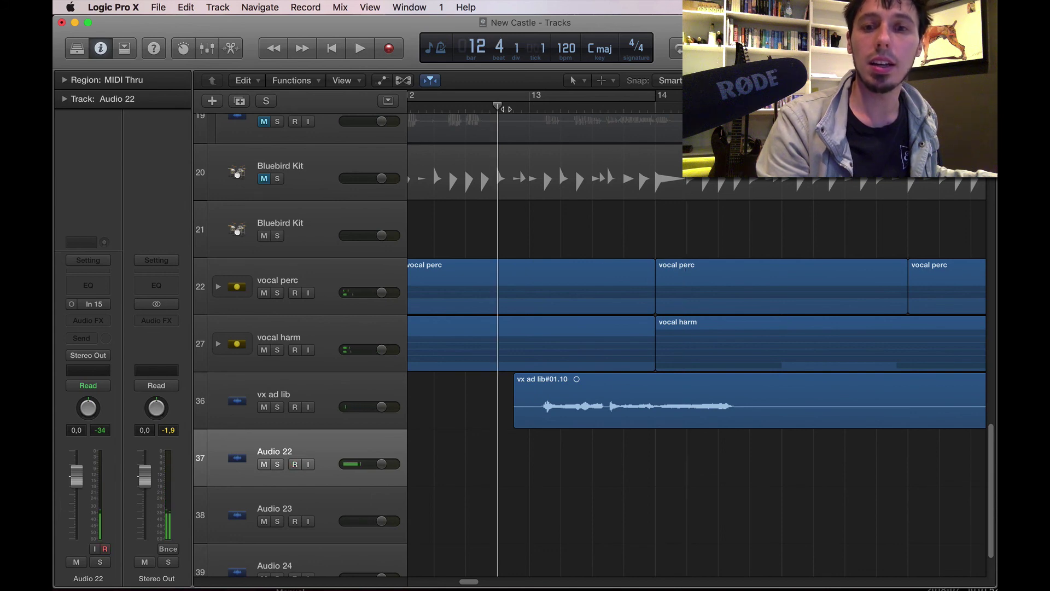
key("space")
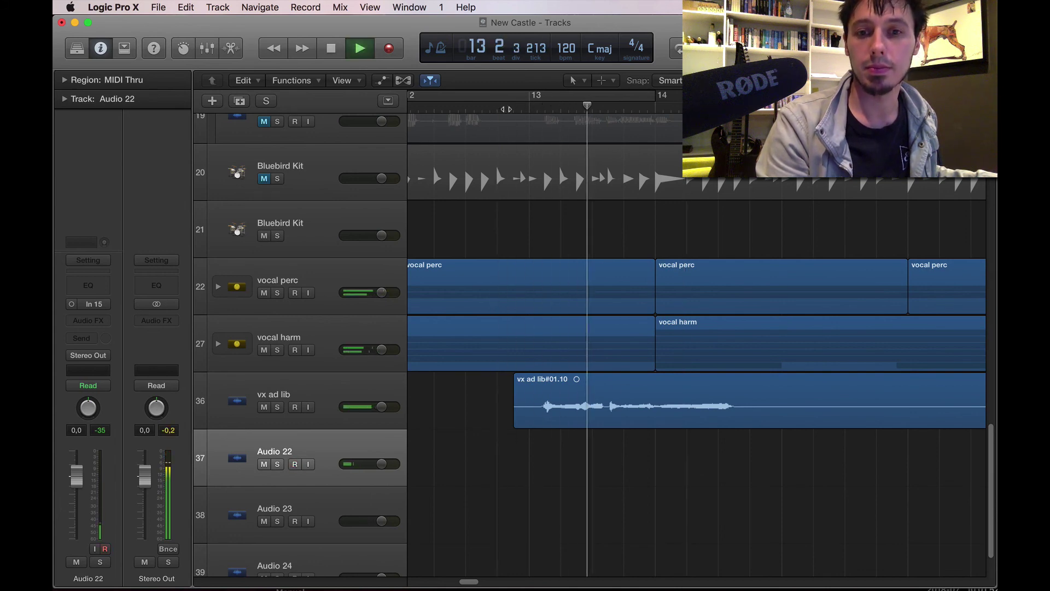
key("space")
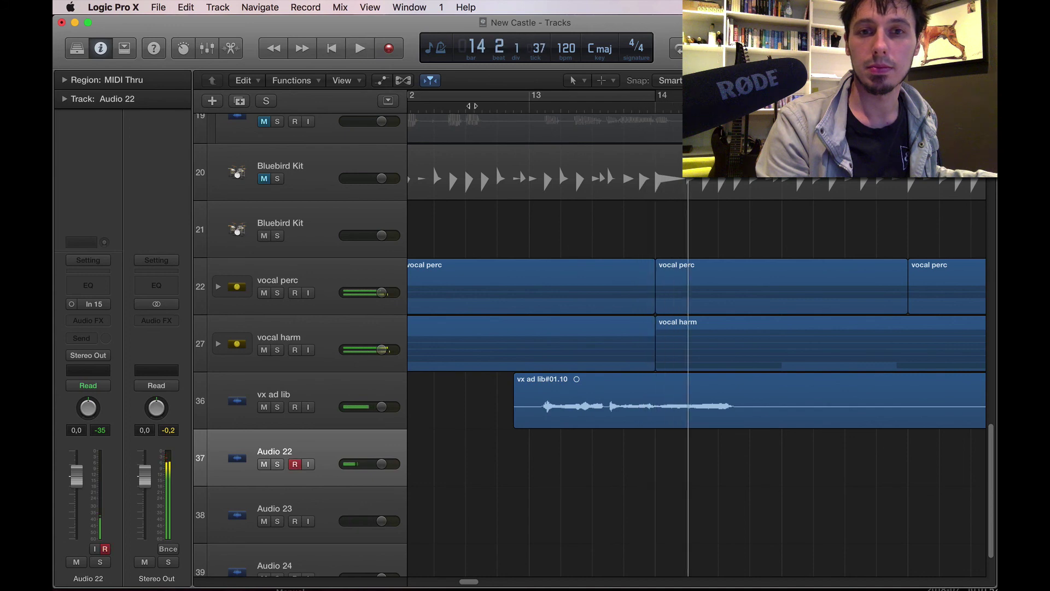
left_click(418, 106)
key("r")
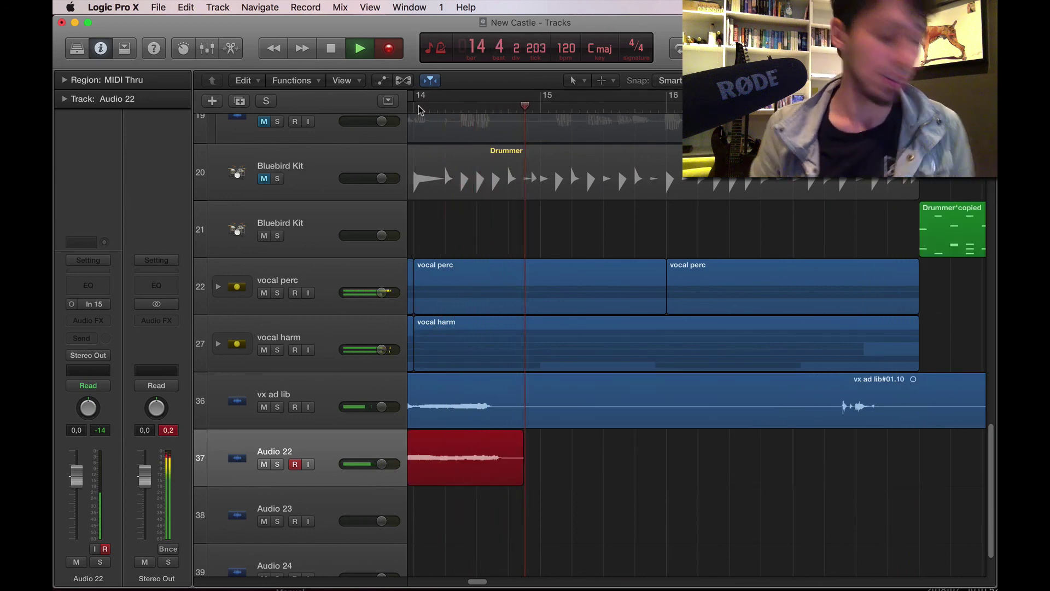
key("space")
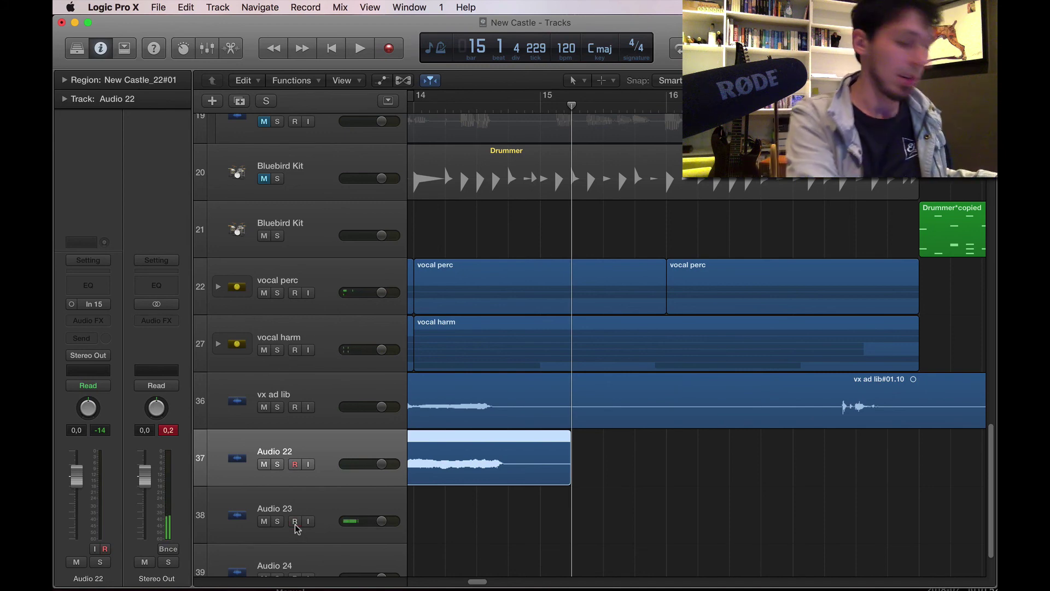
key("comma")
key("comma")
key("comma")
key("comma")
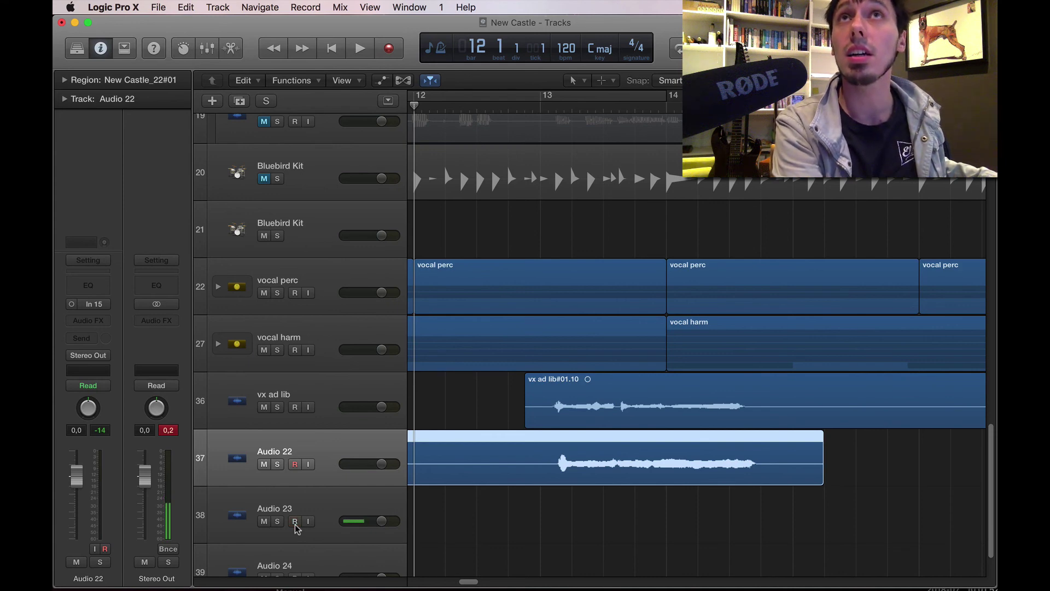
Step: Arm Audio 23 and record an ad lib take on it
left_click(295, 523)
key("r")
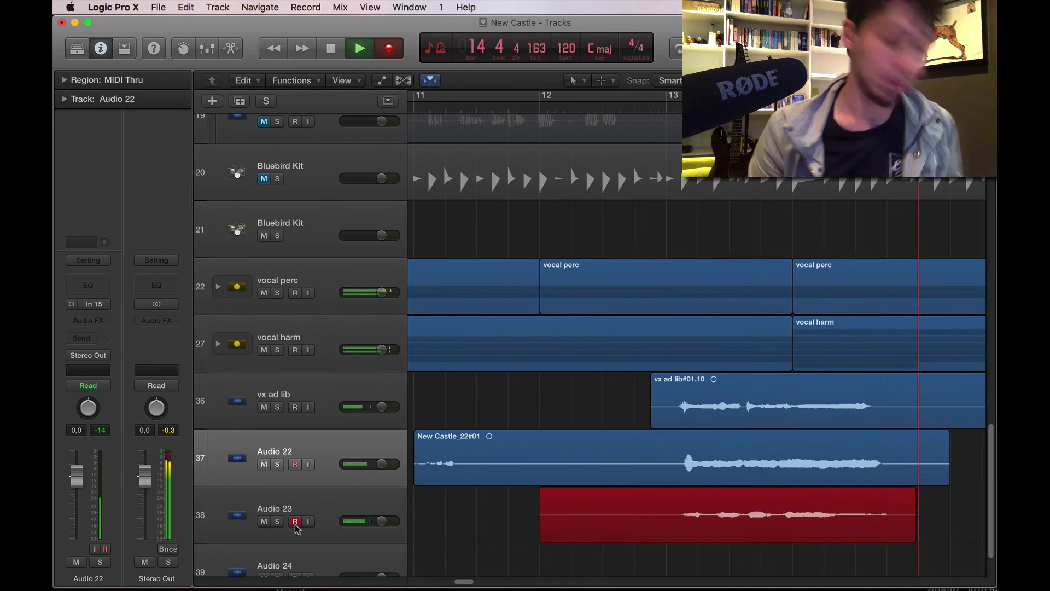
key("space")
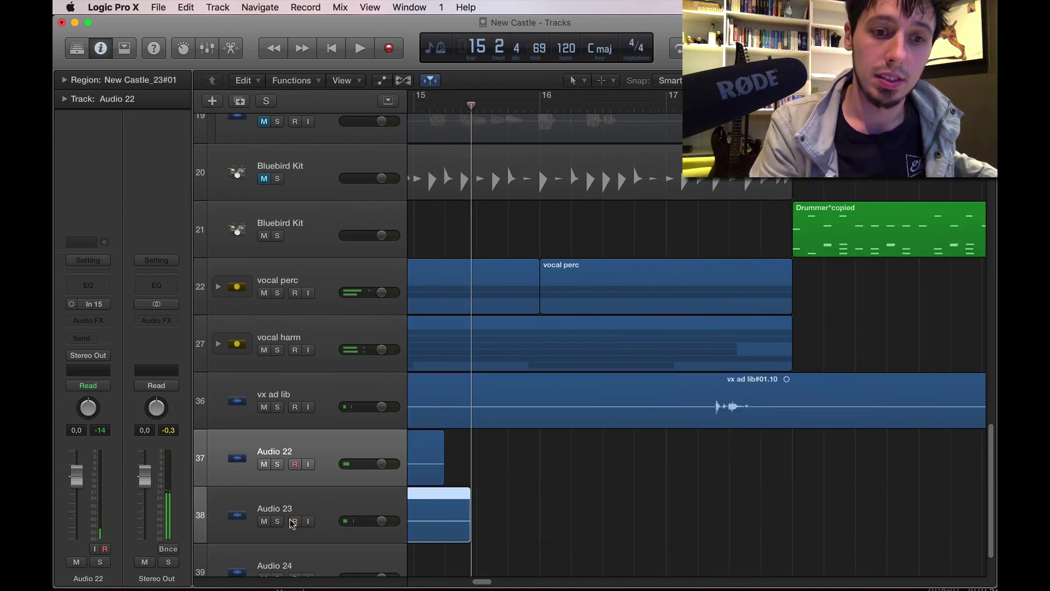
Step: Record a second ad lib take on Audio 24 starting from bar 13
scroll(574, 447, "down", 2)
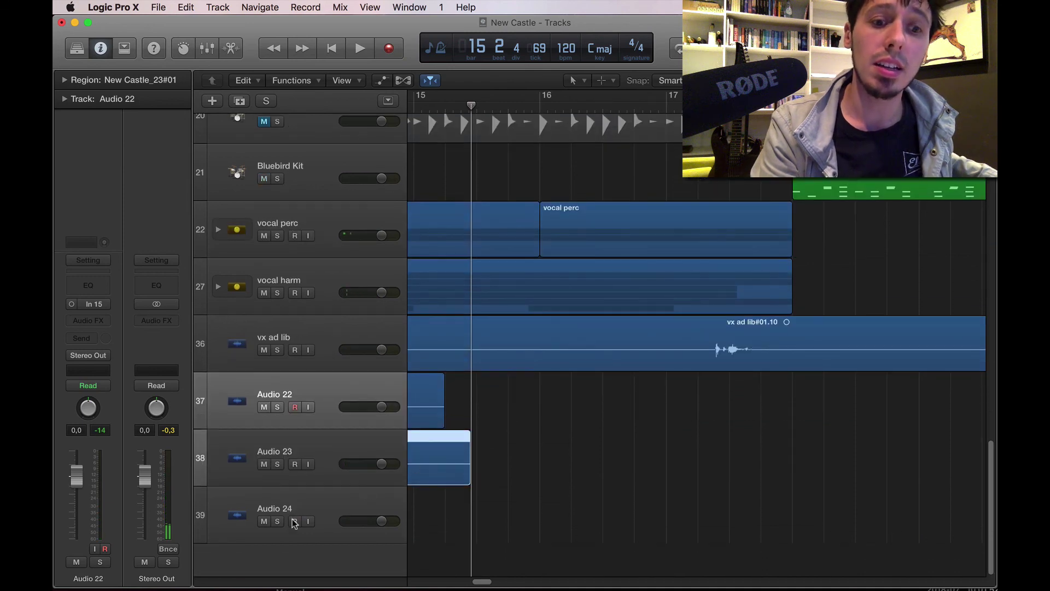
scroll(513, 466, "left", 5)
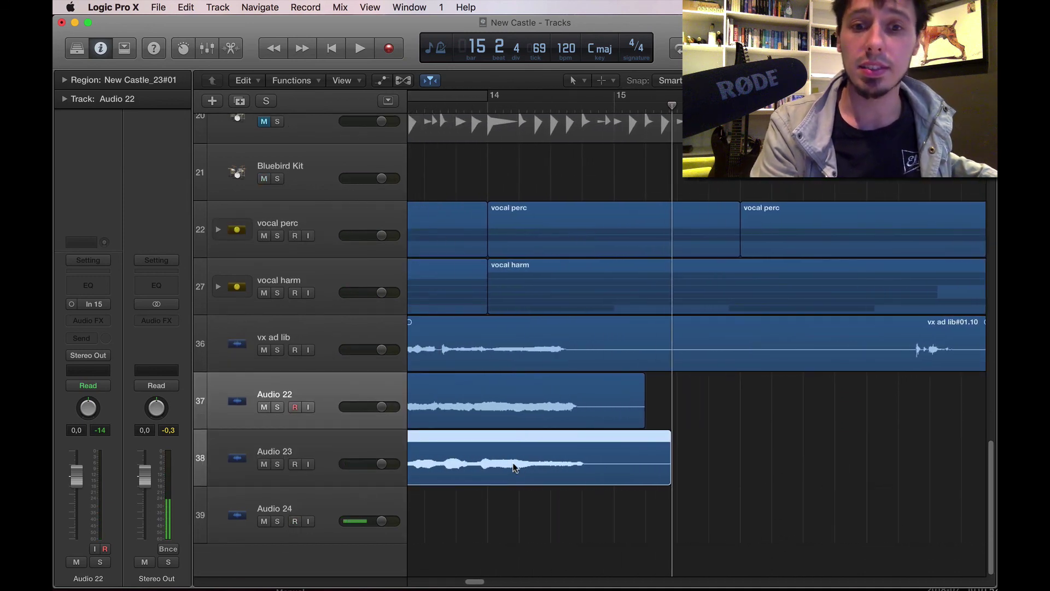
scroll(513, 466, "left", 4)
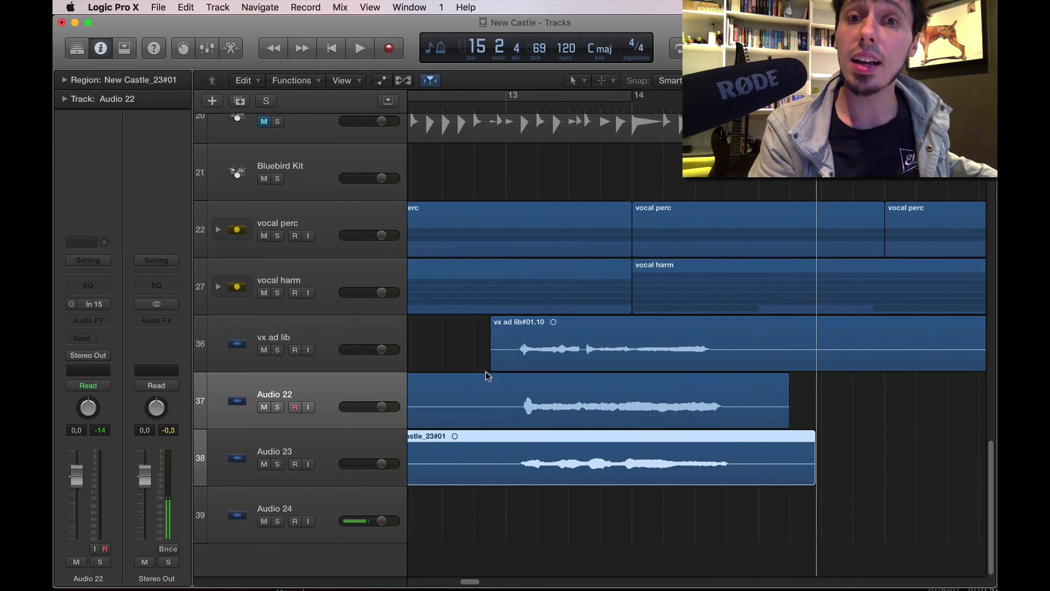
left_click(508, 105)
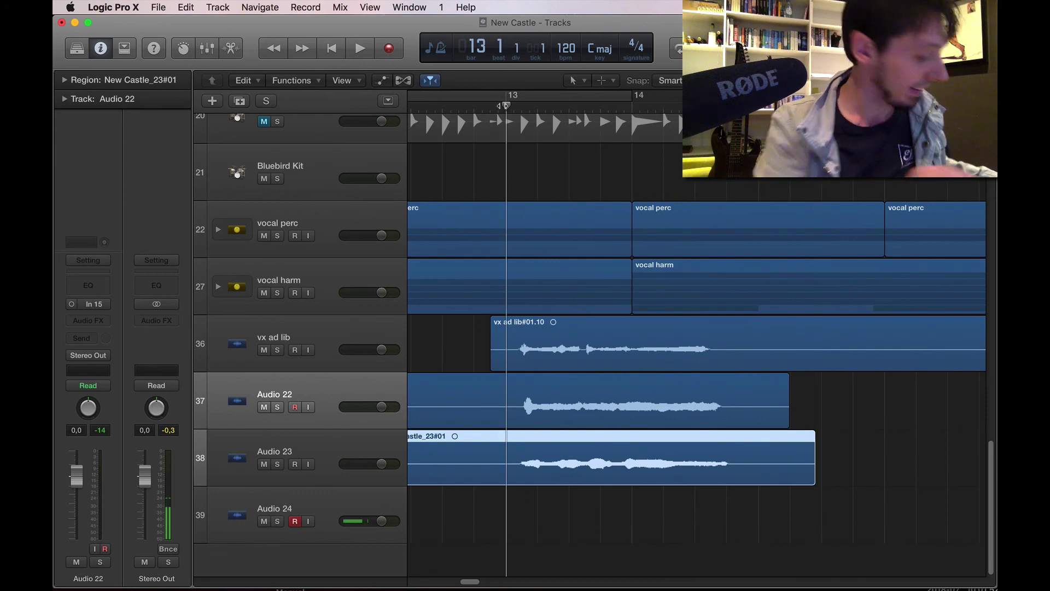
key("r")
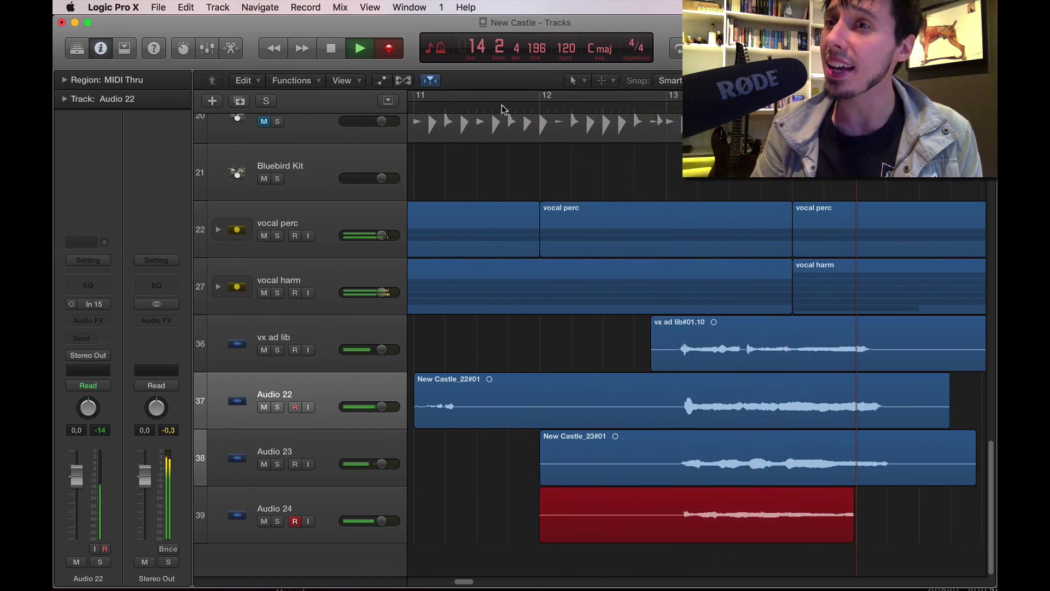
key("space")
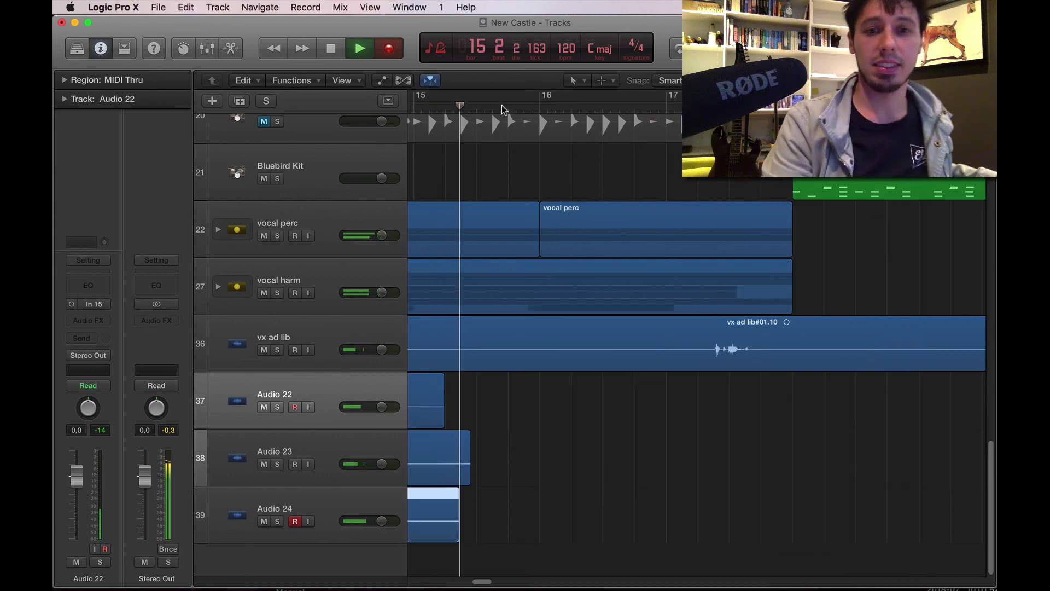
Step: Audition Audio 24 solo, then unsolo it and zoom out to view all takes
left_click(280, 520)
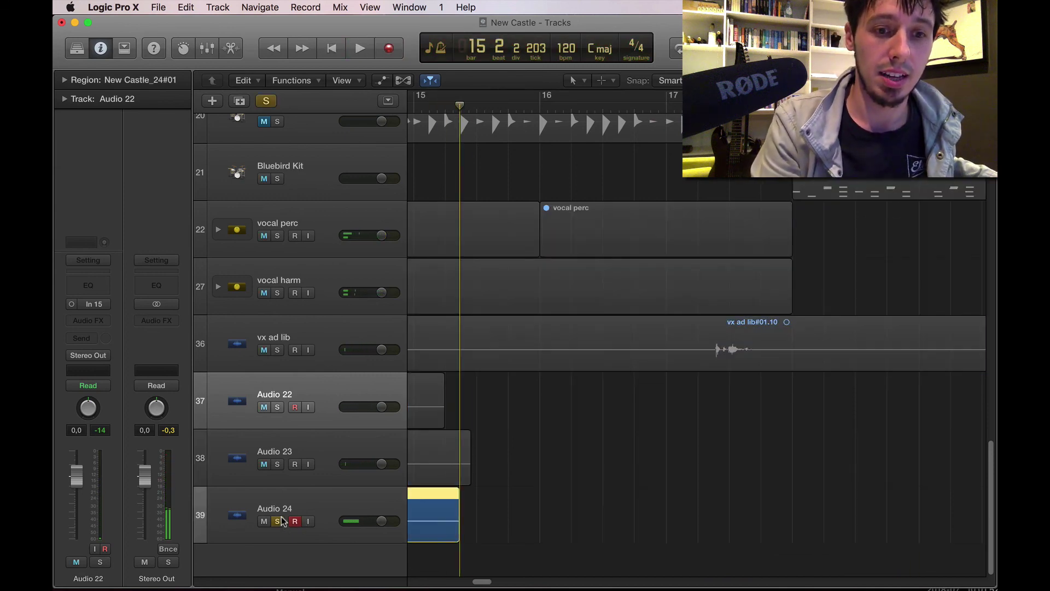
left_click(264, 522)
left_click(277, 521)
left_click(263, 519)
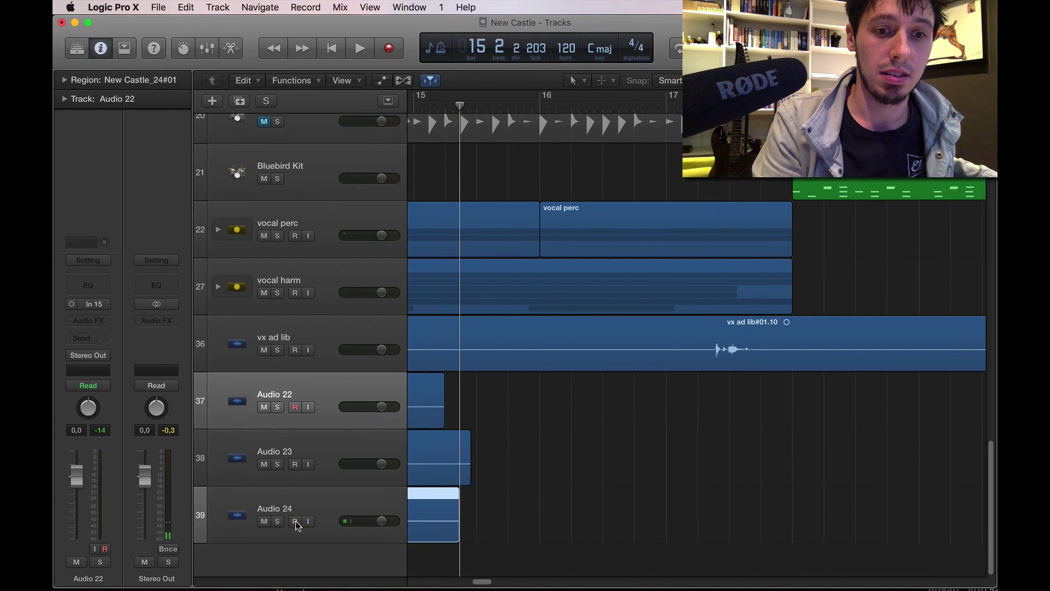
left_click(341, 379)
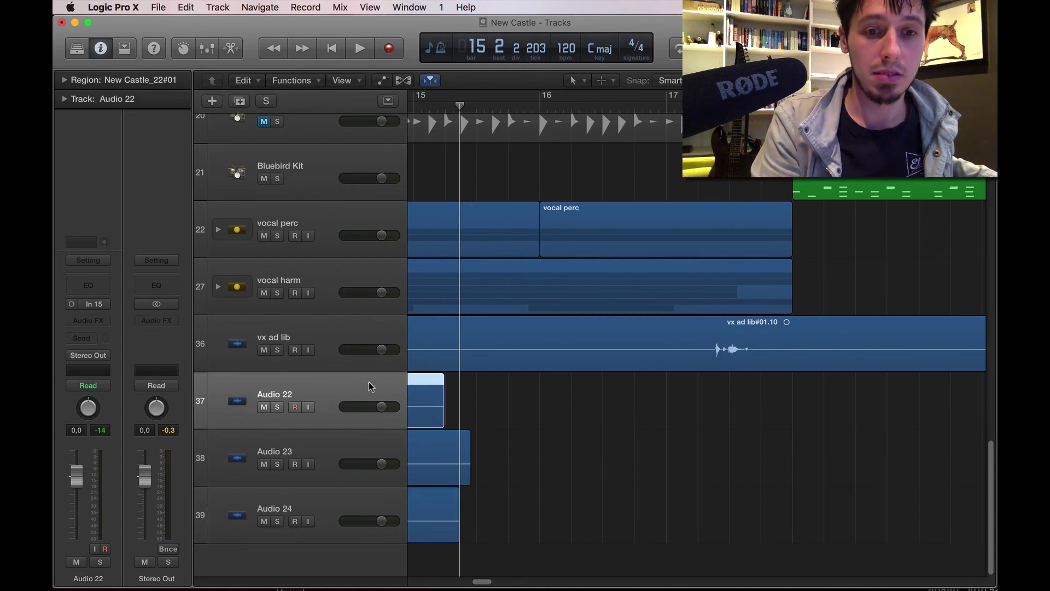
key("super+Left")
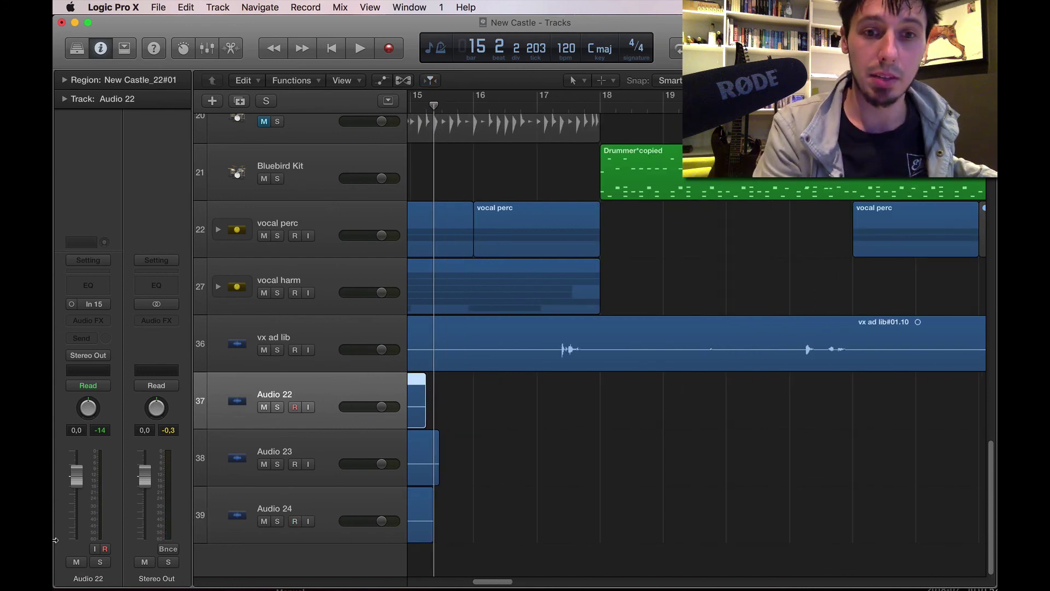
Step: Split the vx ad lib and Audio 22 regions near bar 15
scroll(812, 442, "left", 10)
scroll(812, 441, "up", 2)
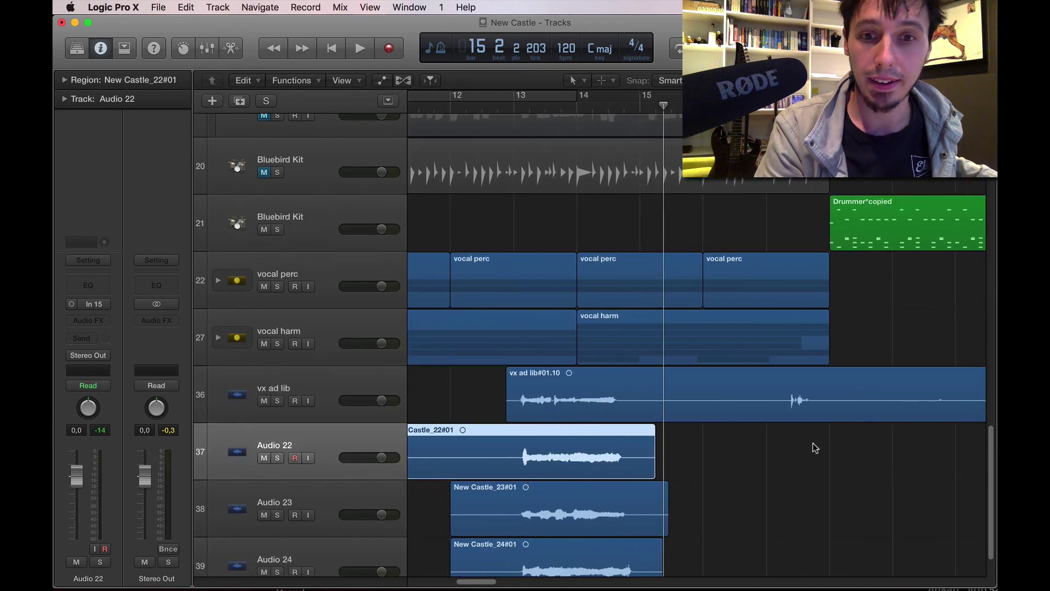
double_click(651, 392)
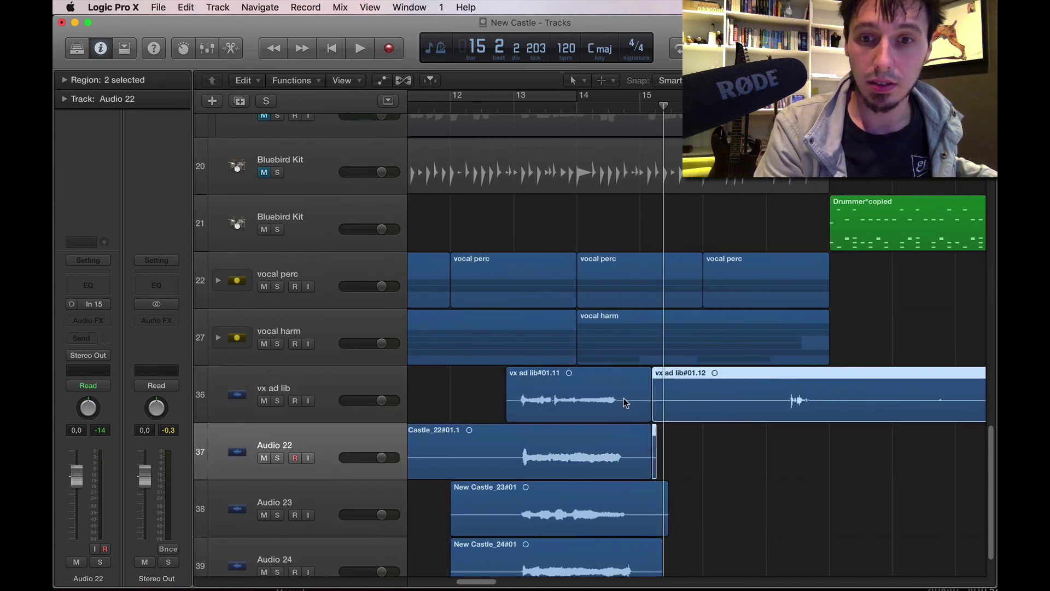
left_click(698, 473)
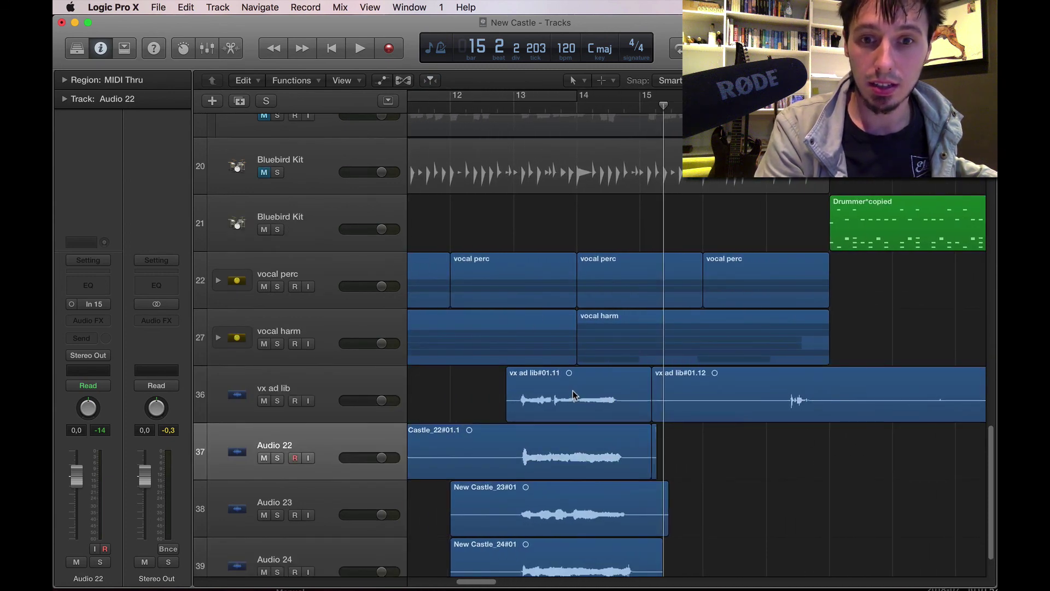
Step: Create a second vx ad lib track and move vx ad lib#01.11 onto it
left_click(309, 372)
left_click(240, 101)
left_click(462, 418)
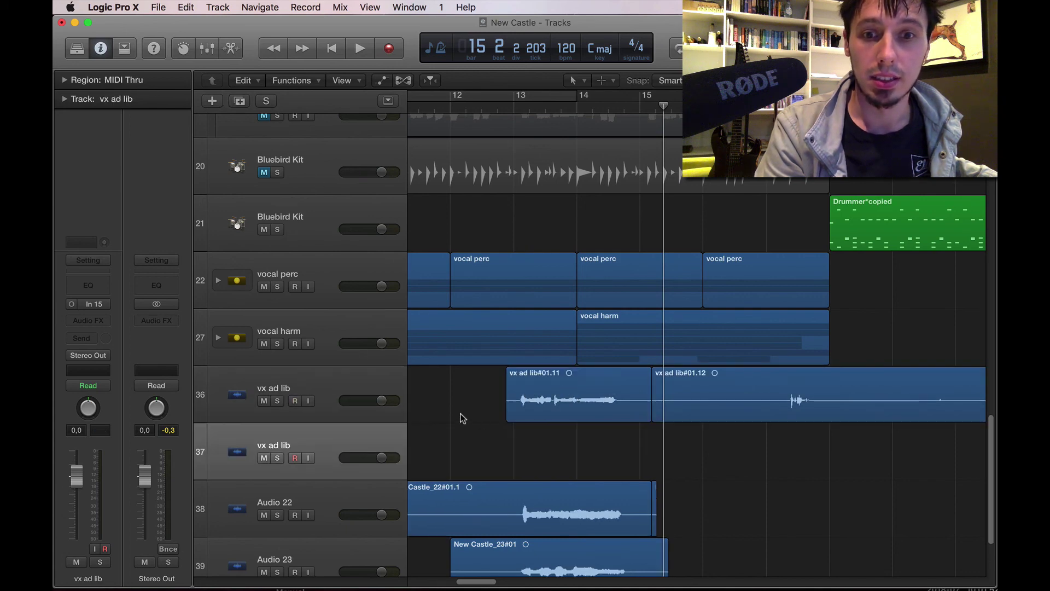
left_click(547, 415)
left_click_drag(547, 416, 474, 451)
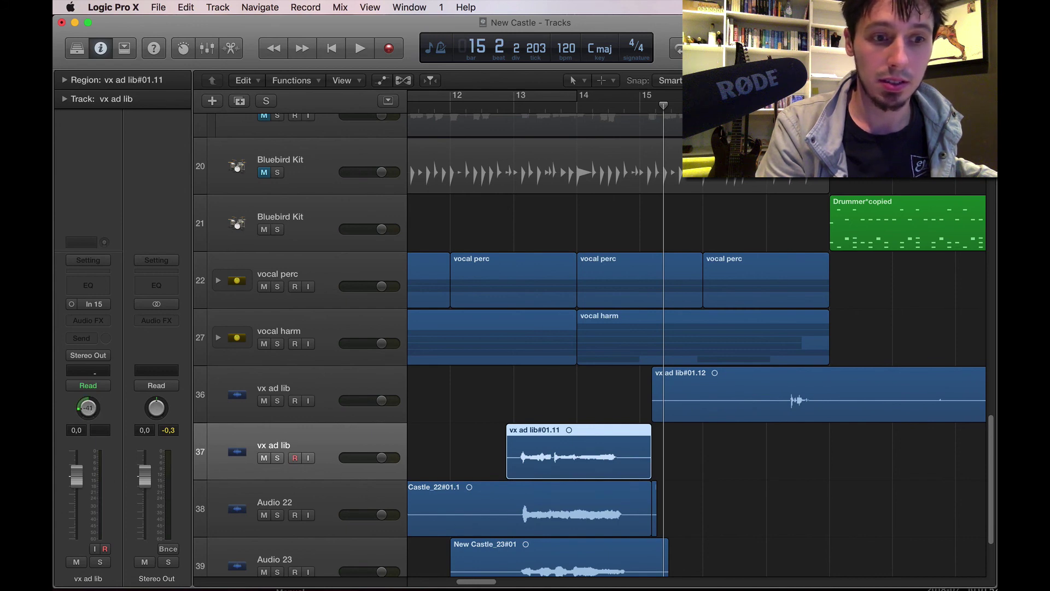
left_click(361, 504)
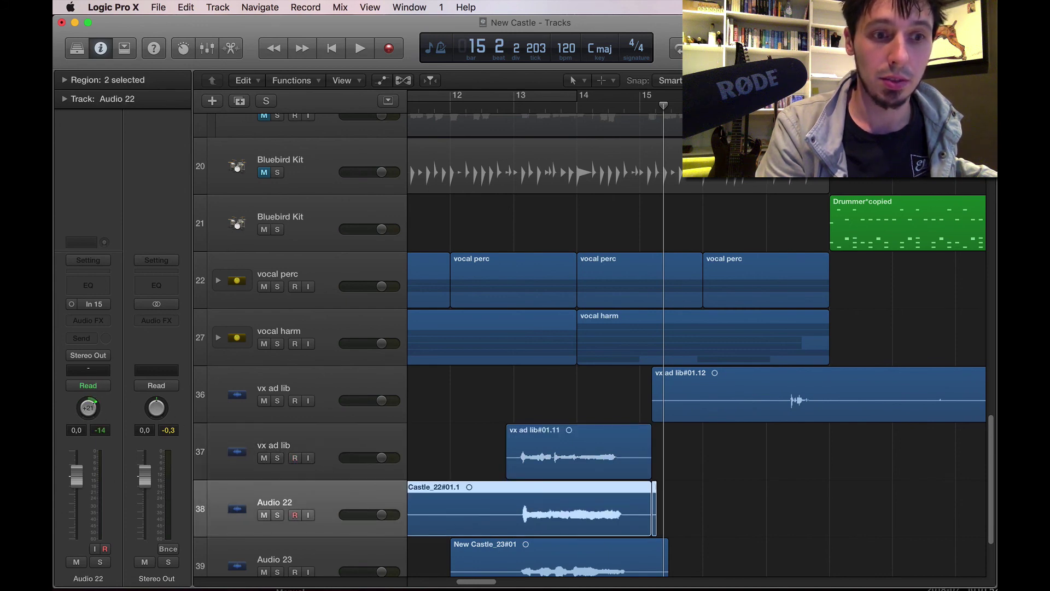
Step: Play back the stacked takes from around bar 12
left_click(468, 108)
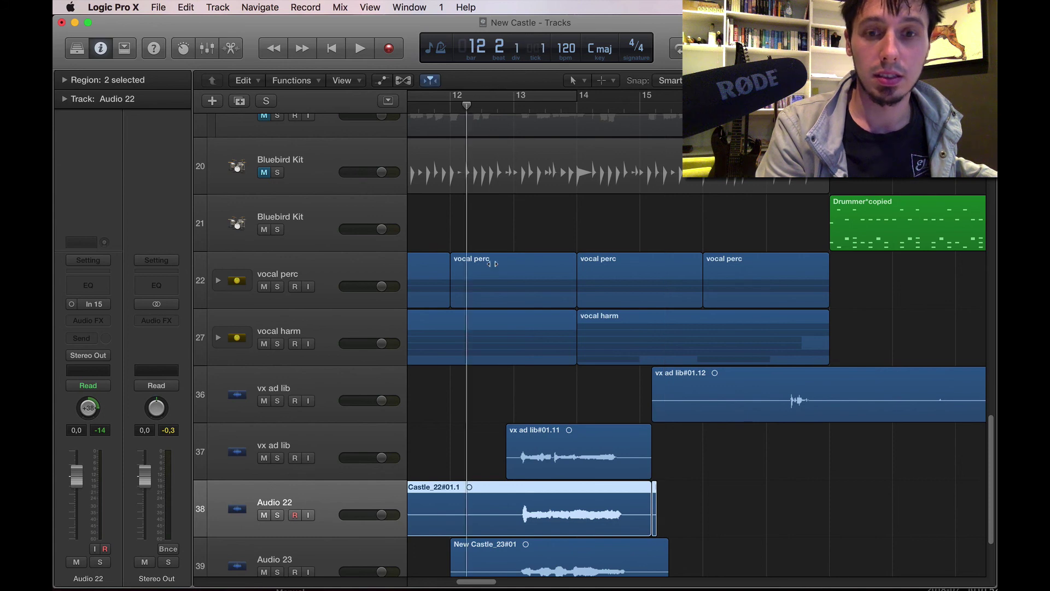
key("space")
scroll(831, 527, "down", 3)
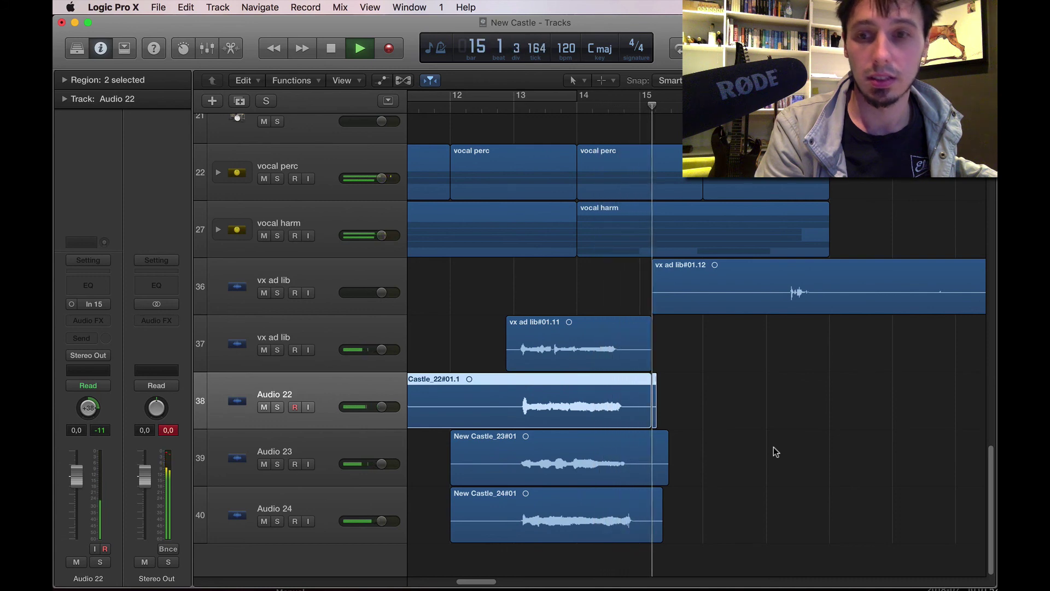
scroll(776, 452, "right", 5)
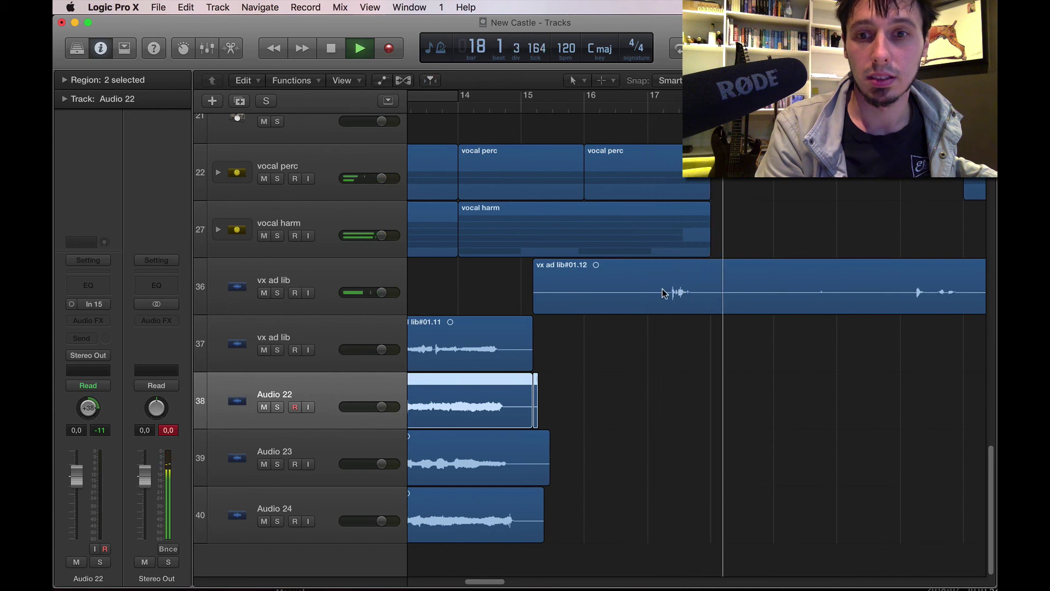
key("space")
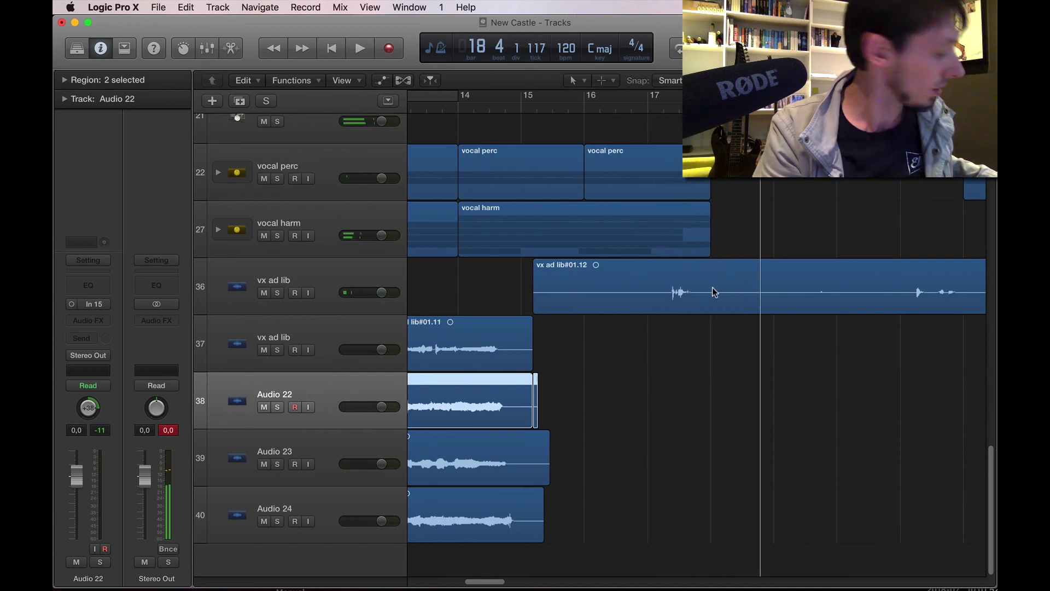
key("space")
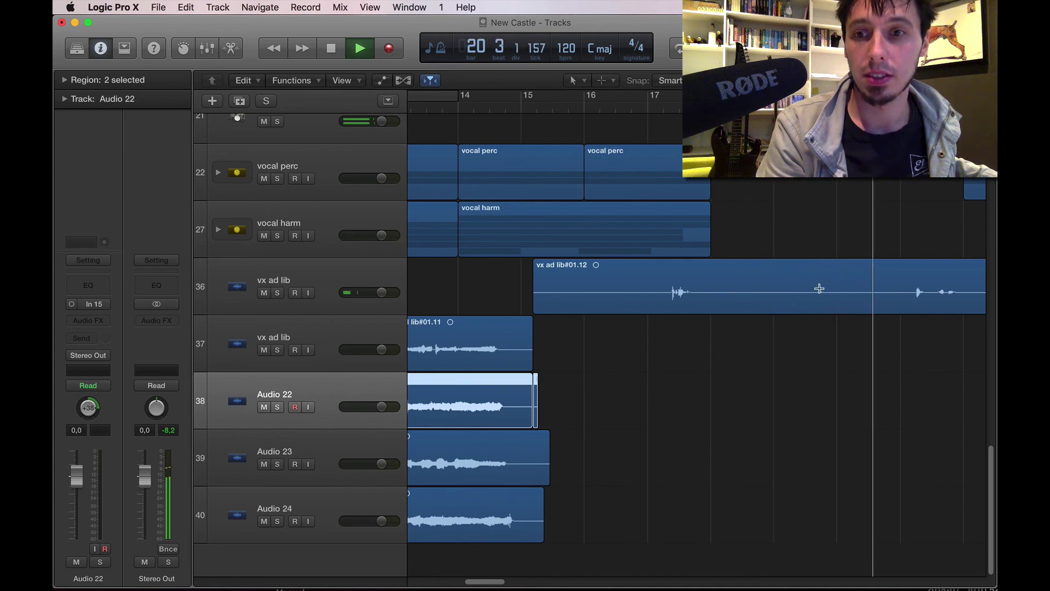
Step: Delete the bar 21–22 and bar 25–26 sections and trim the region starts later
left_click_drag(536, 299, 874, 299)
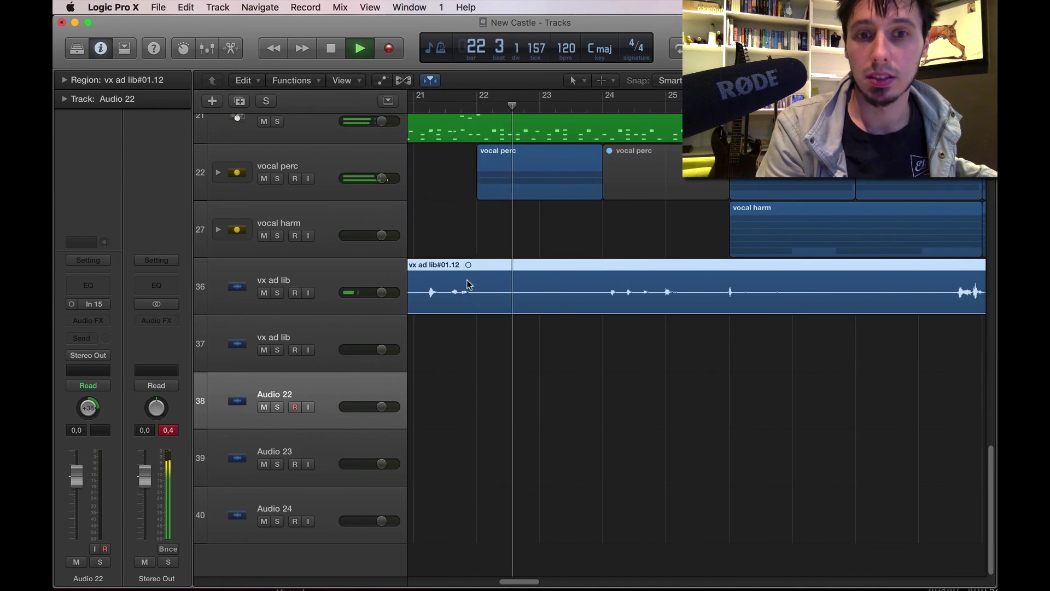
left_click_drag(445, 281, 509, 283)
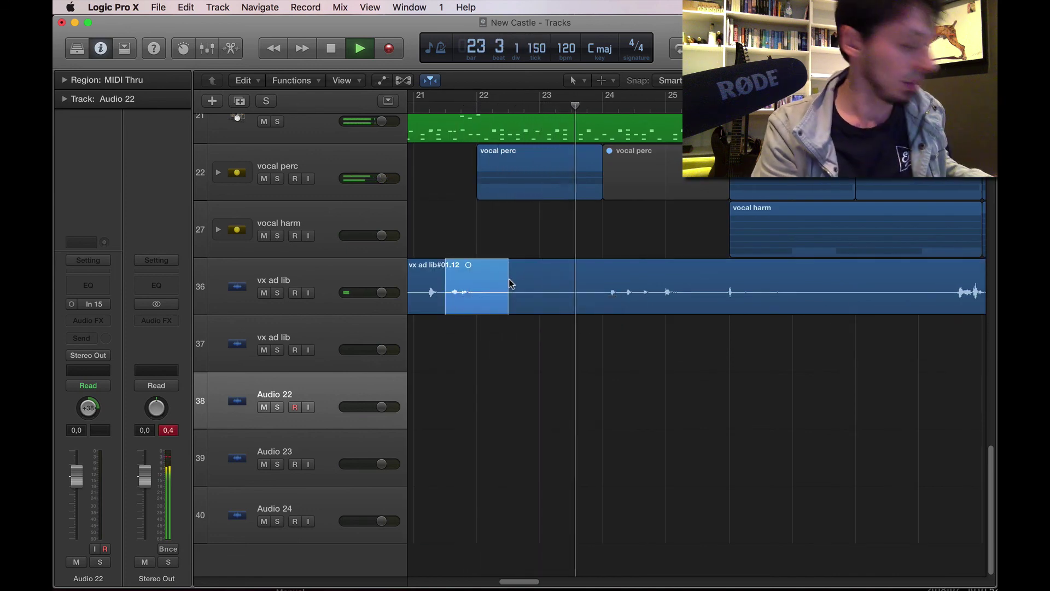
key("Delete")
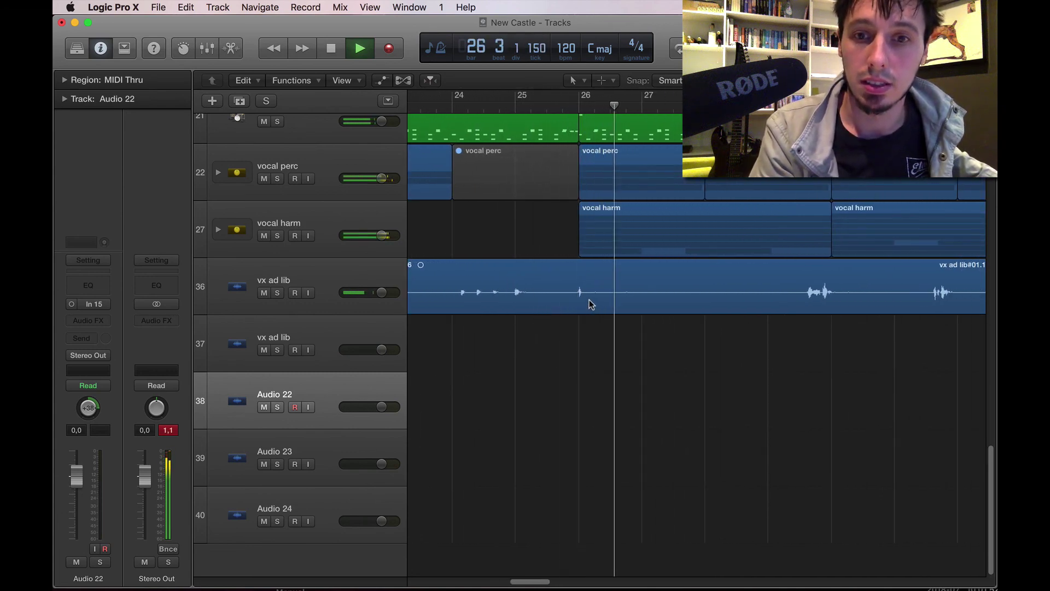
left_click(562, 103)
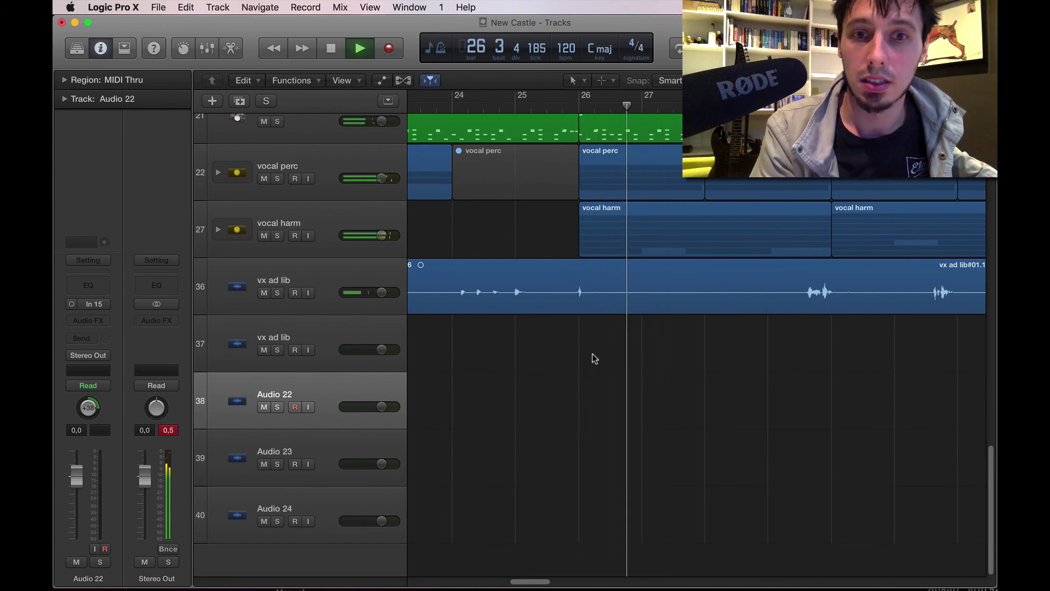
left_click_drag(549, 286, 640, 301)
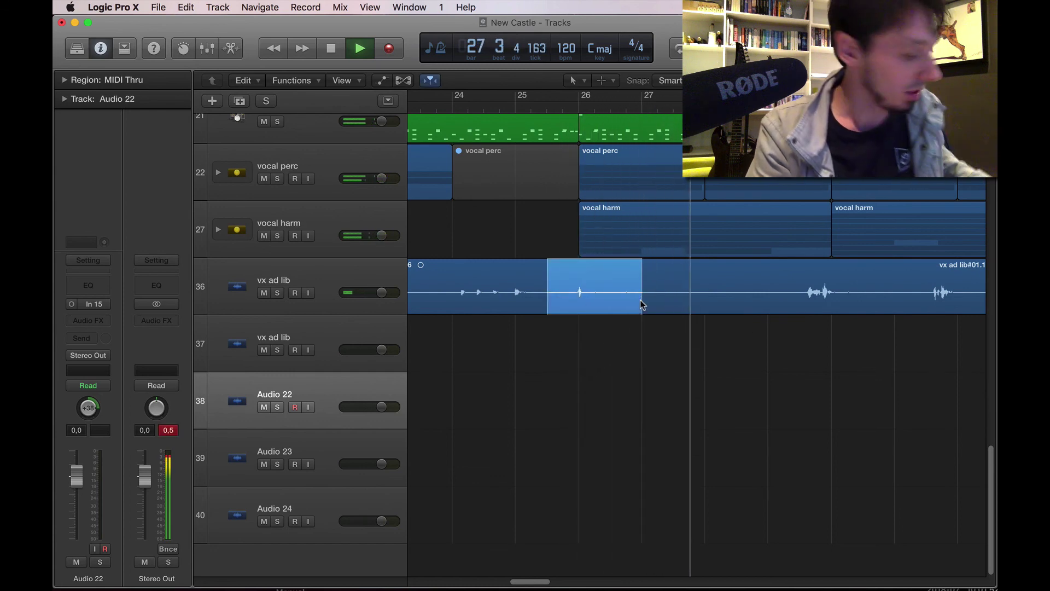
key("Delete")
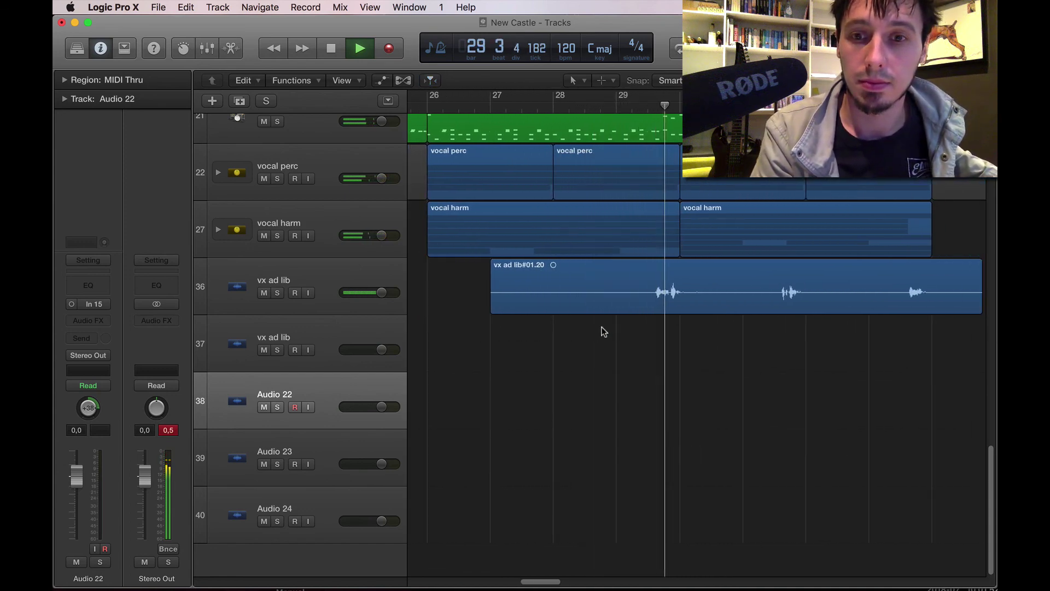
left_click_drag(492, 300, 709, 308)
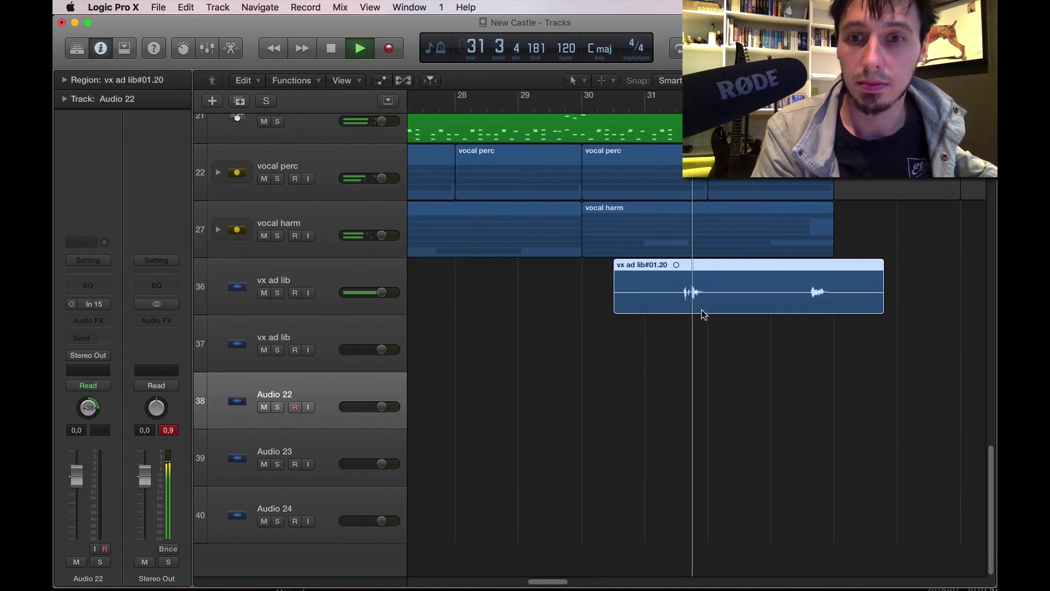
left_click_drag(639, 302, 717, 304)
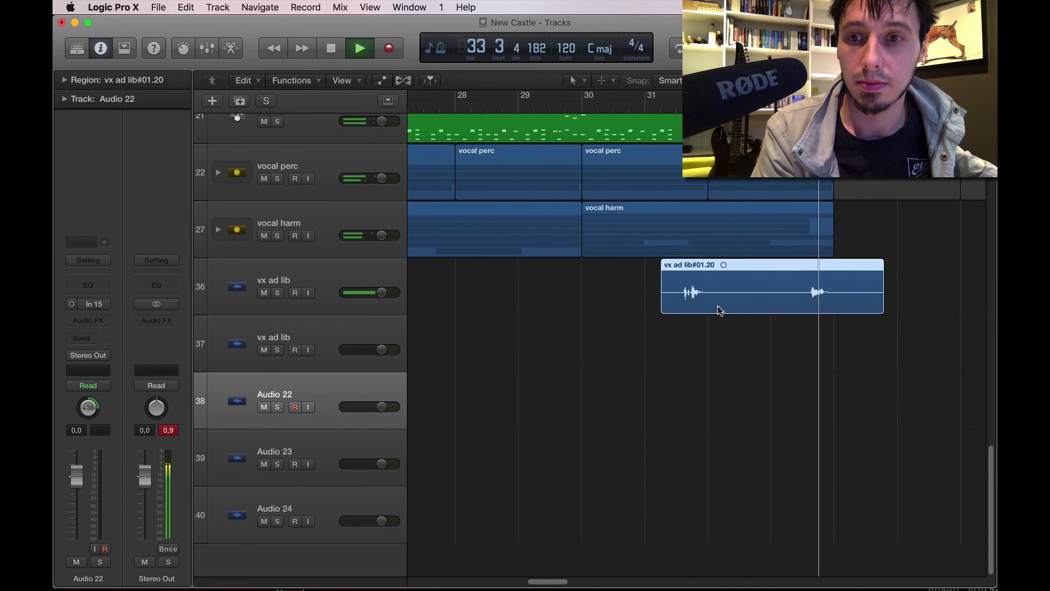
Step: Replay the passage from bar 33 and mute region vx ad lib#01.20
key("space")
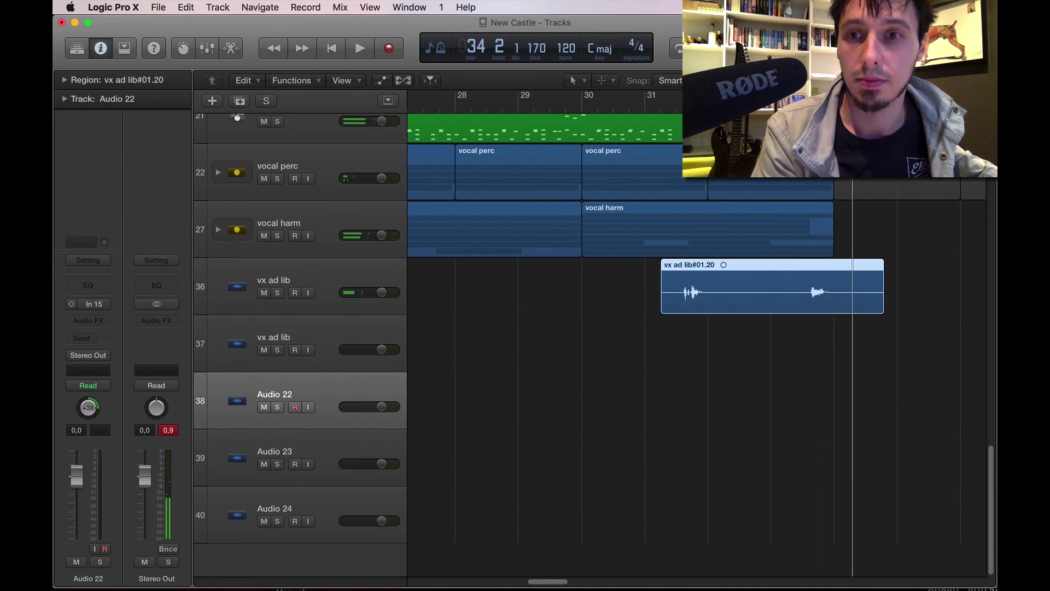
left_click(802, 107)
key("space")
key("space")
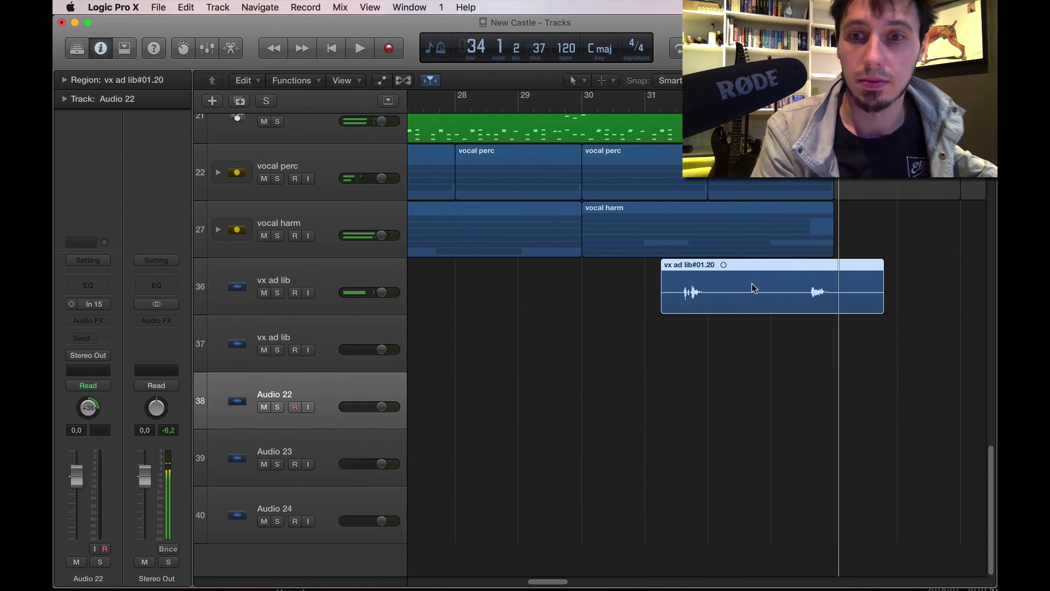
key("ctrl+m")
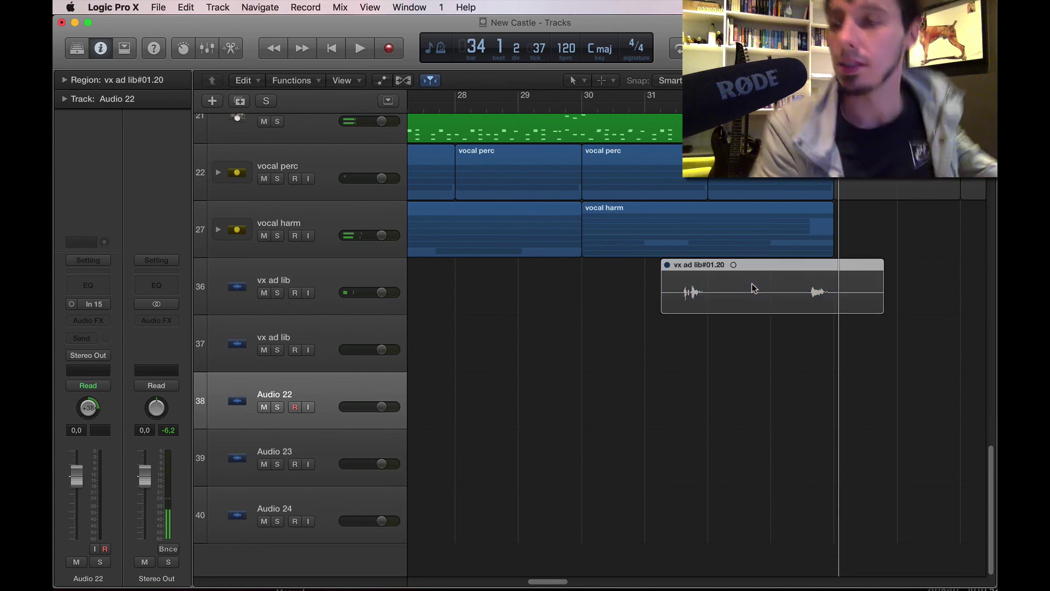
Step: Zoom out, select the second vx ad lib track and show the Mixer
scroll(751, 283, "left", 3)
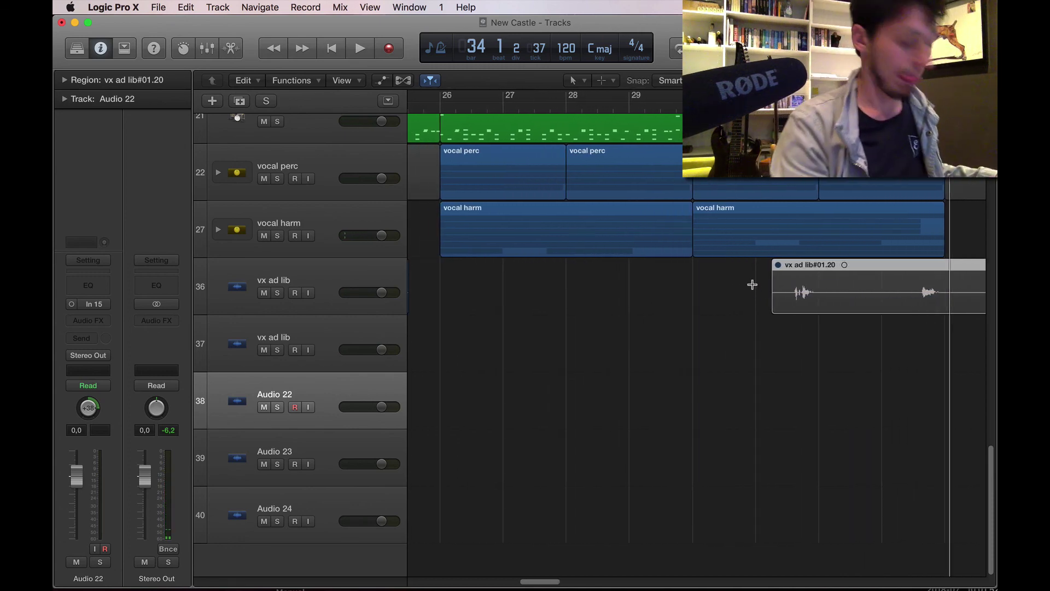
key("super+Left")
key("super+Left")
left_click(365, 326)
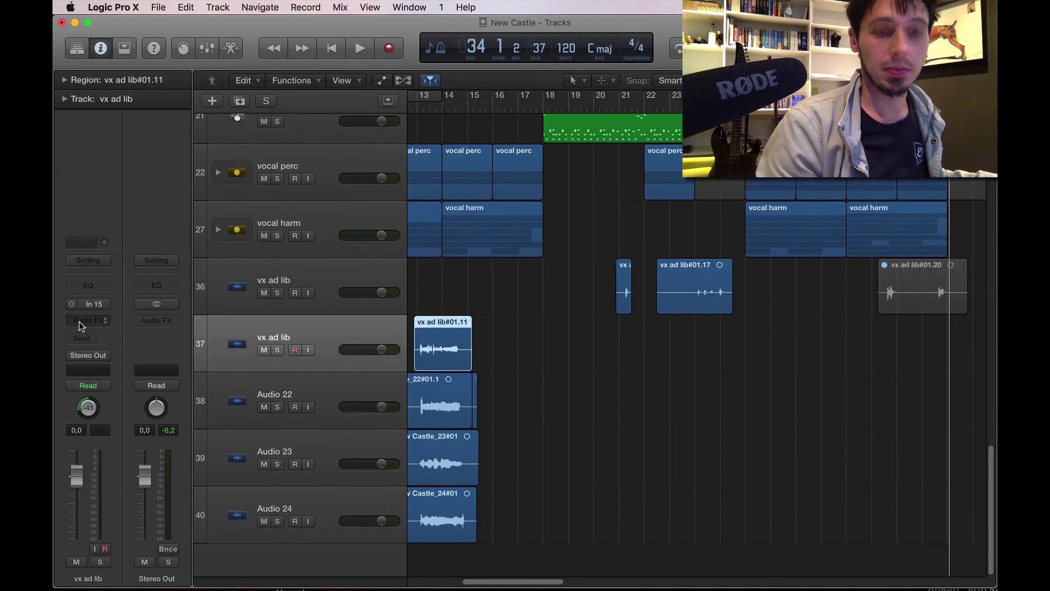
key("x")
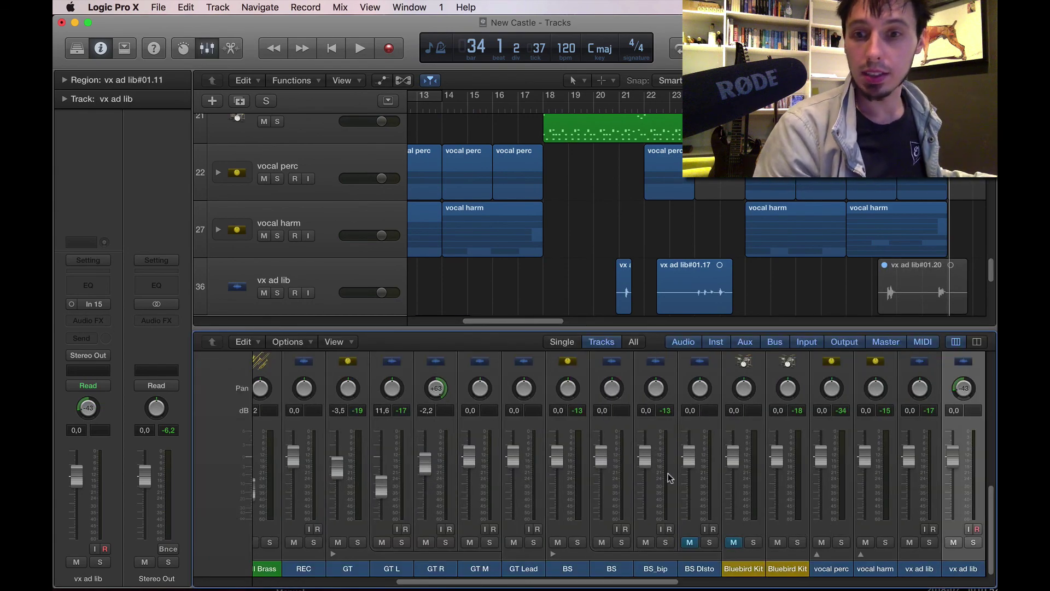
Step: Insert a Mono Pitch Correction plug-in on the vx ad lib channel with root note B
scroll(766, 487, "up", 10)
scroll(766, 487, "right", 5)
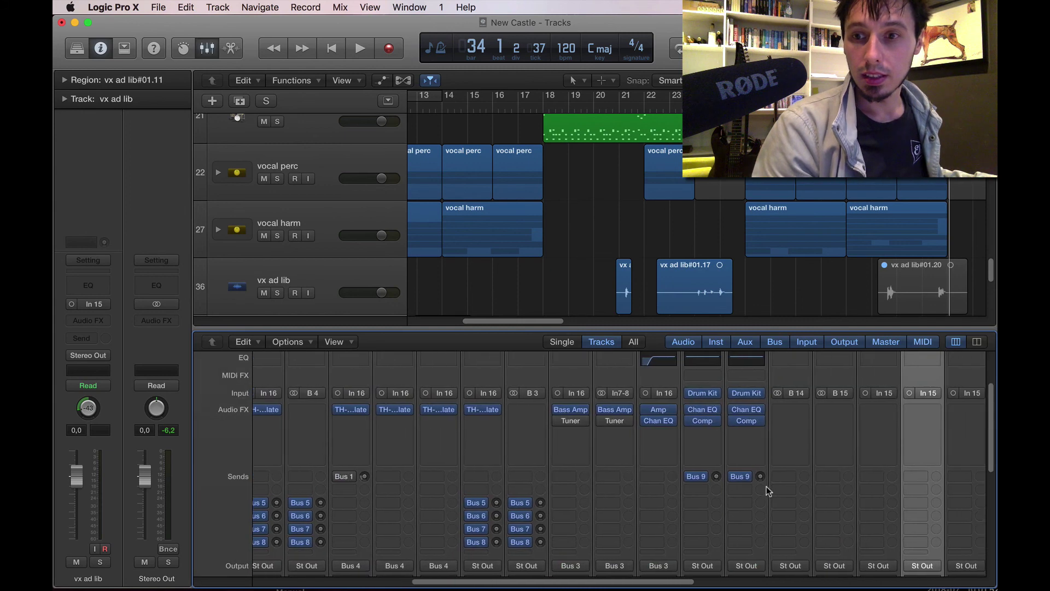
left_click(792, 433)
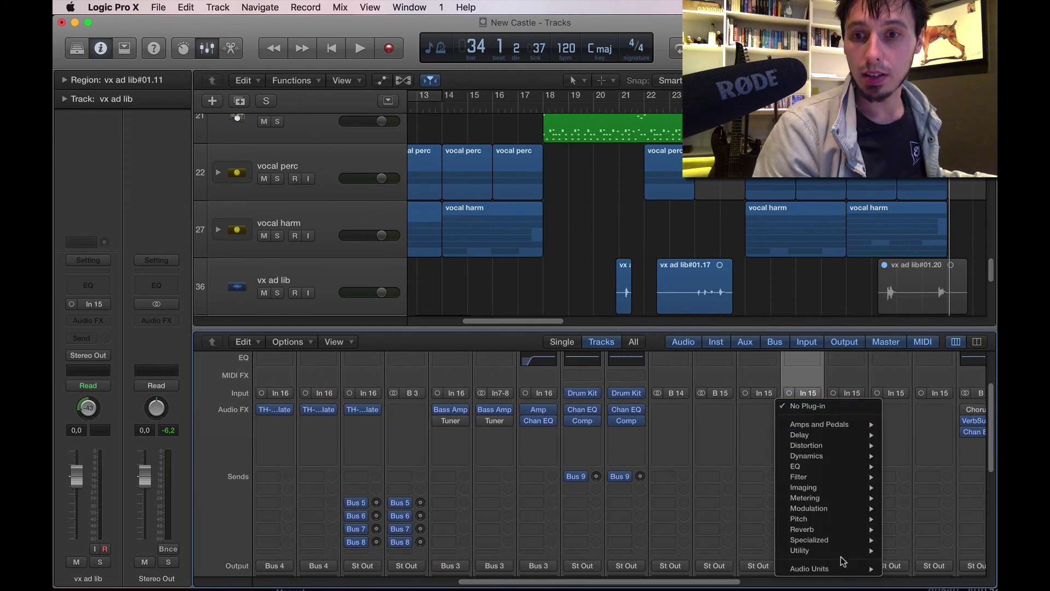
mouse_move(798, 519)
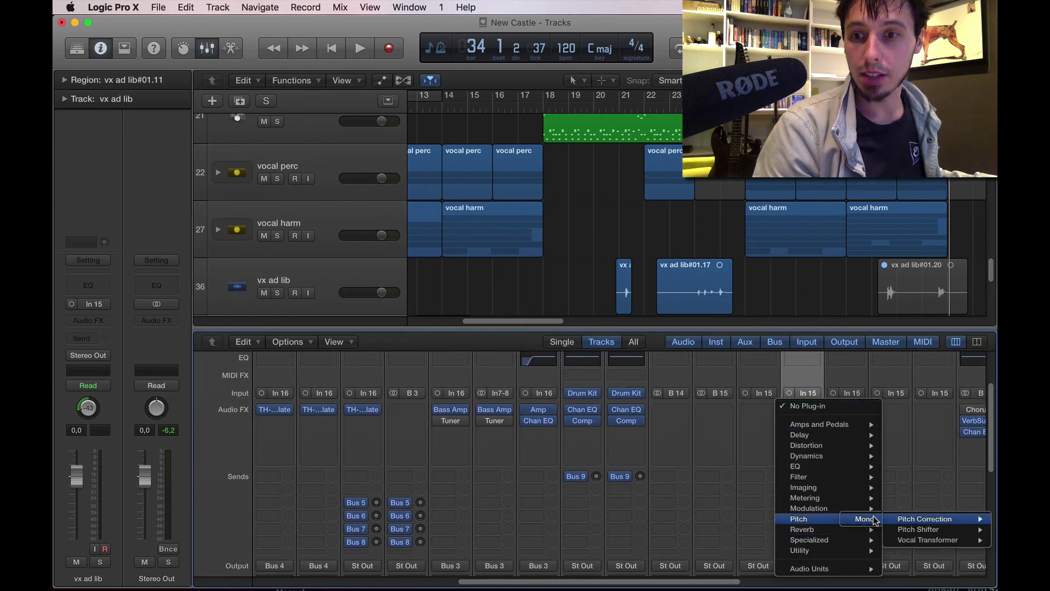
left_click(924, 518)
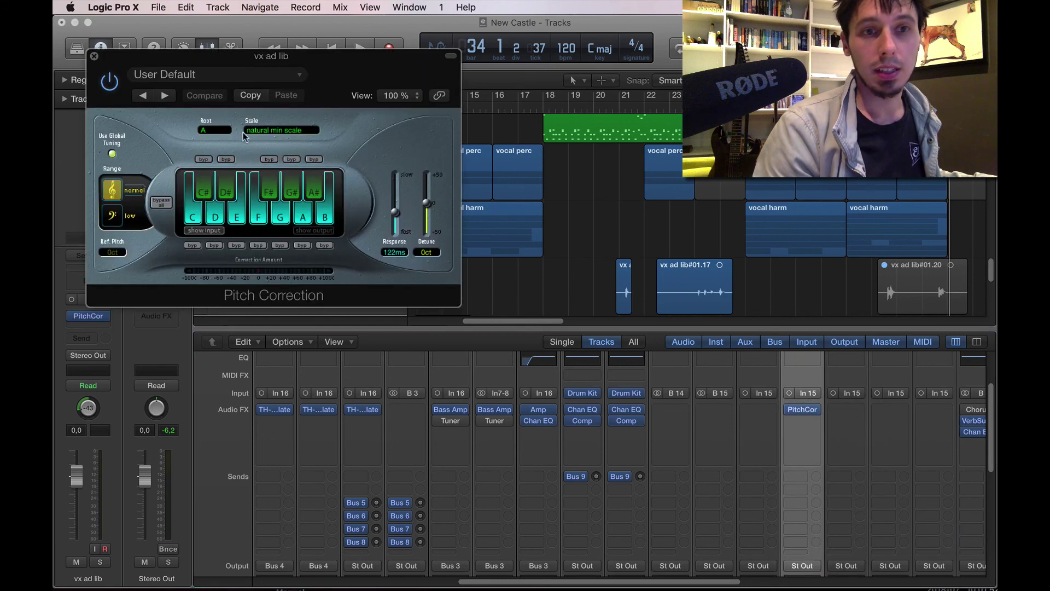
left_click(218, 131)
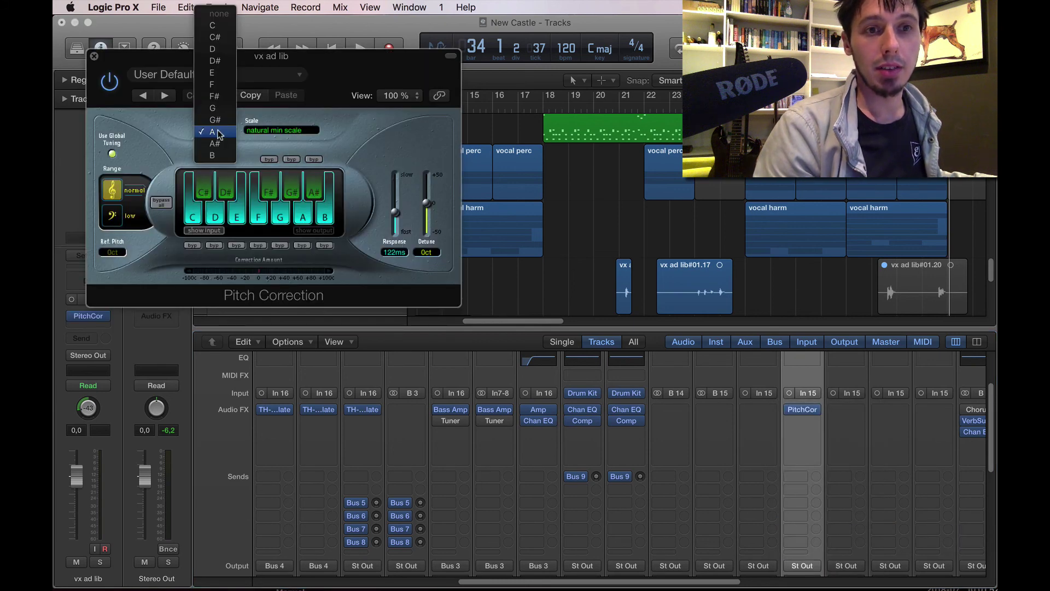
left_click(213, 156)
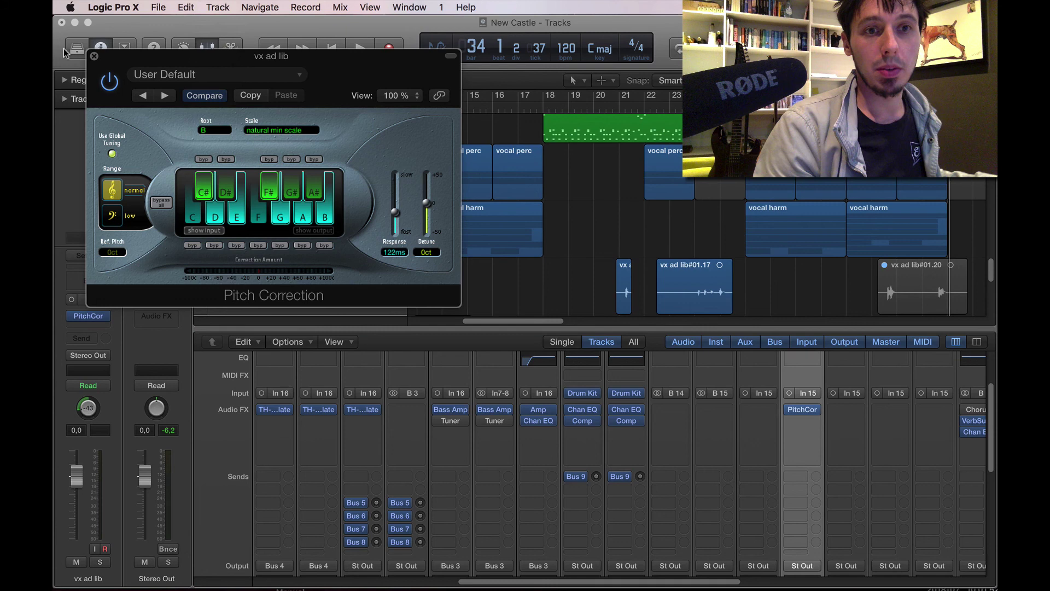
left_click(94, 56)
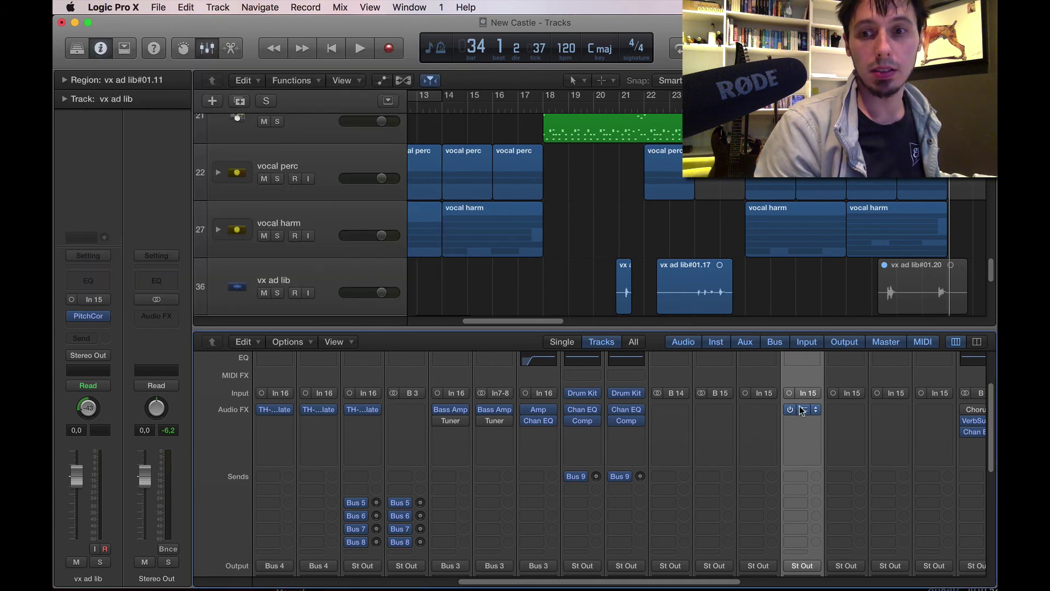
Step: Copy Pitch Correction onto the neighbouring channel and onto another ad lib strip
left_click_drag(839, 407, 880, 407)
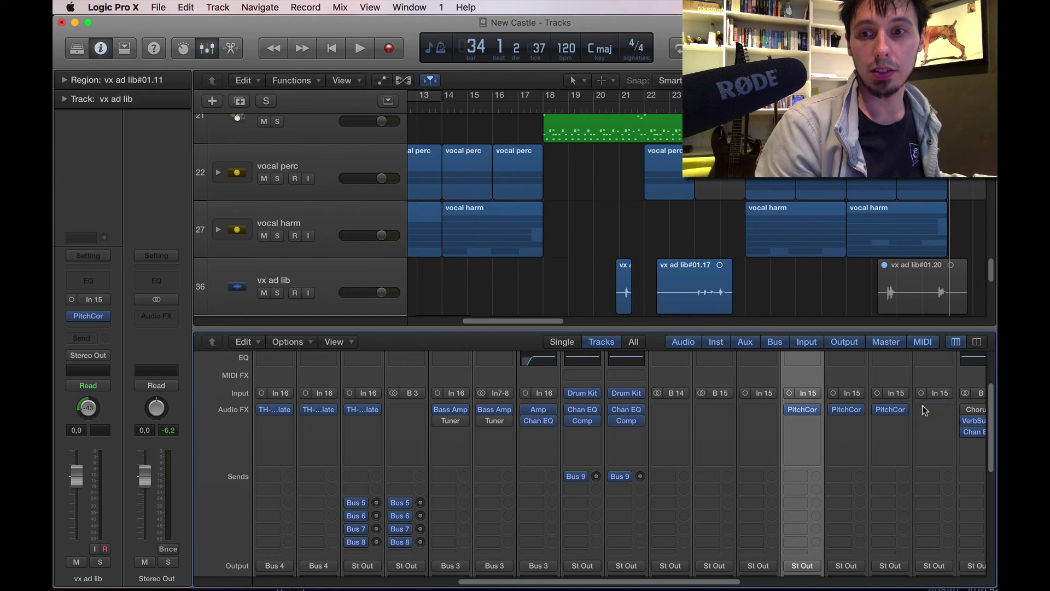
scroll(818, 414, "down", 10)
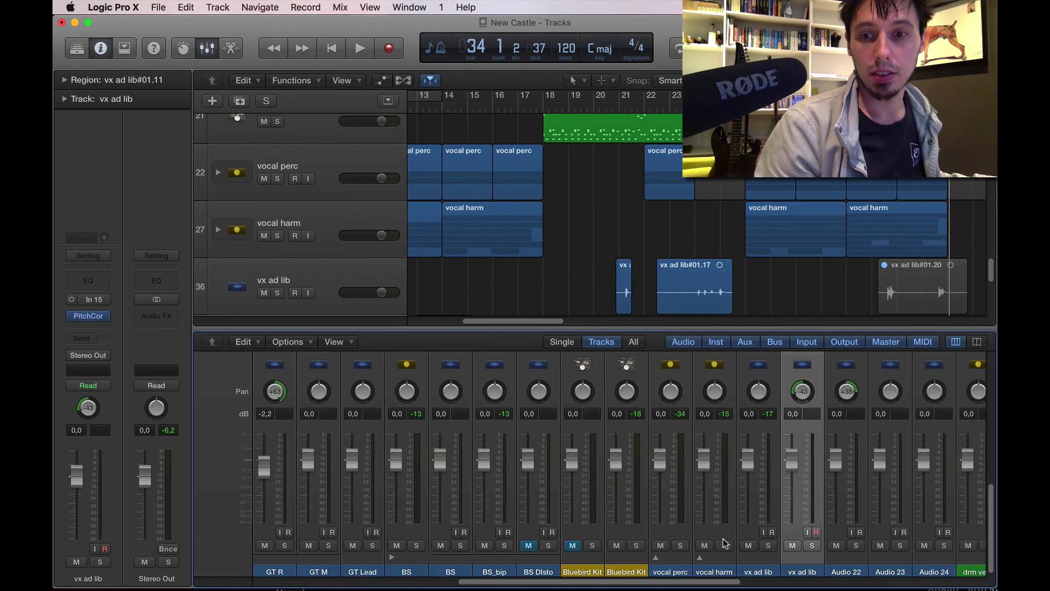
left_click(700, 557)
scroll(926, 503, "up", 10)
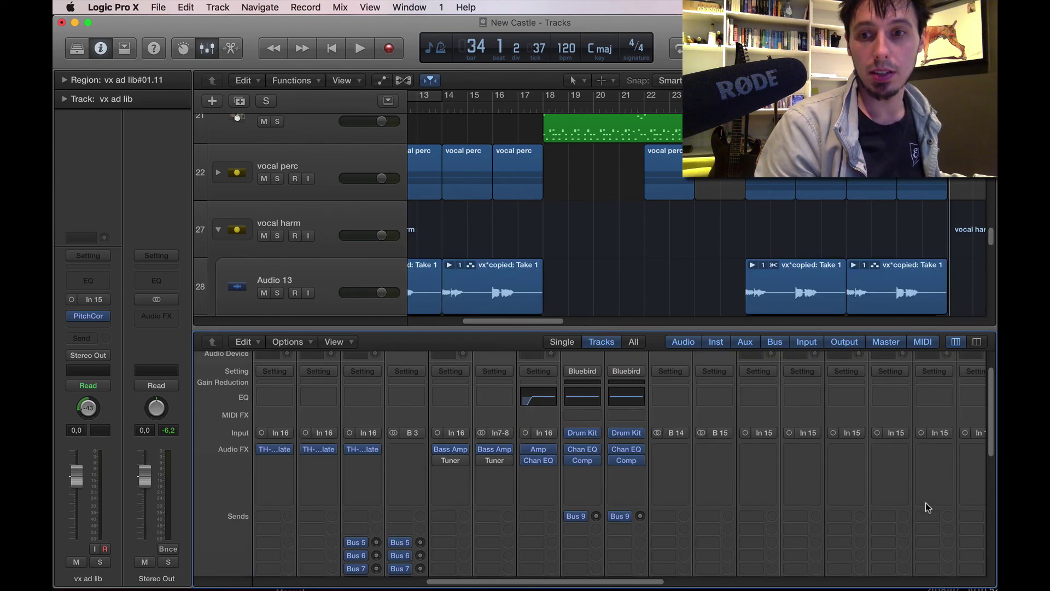
scroll(926, 504, "right", 5)
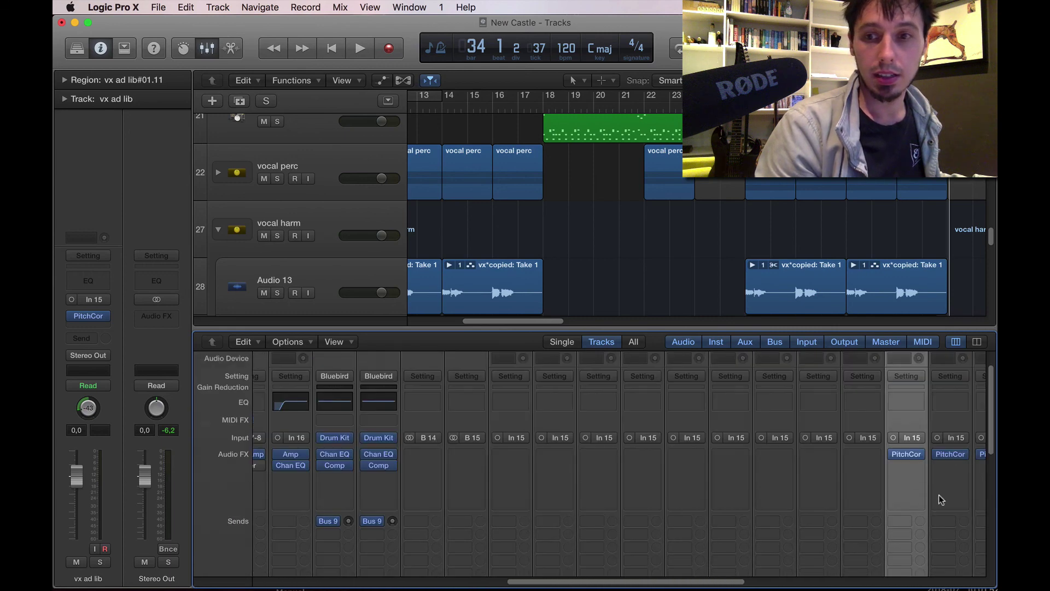
left_click_drag(905, 455, 487, 463)
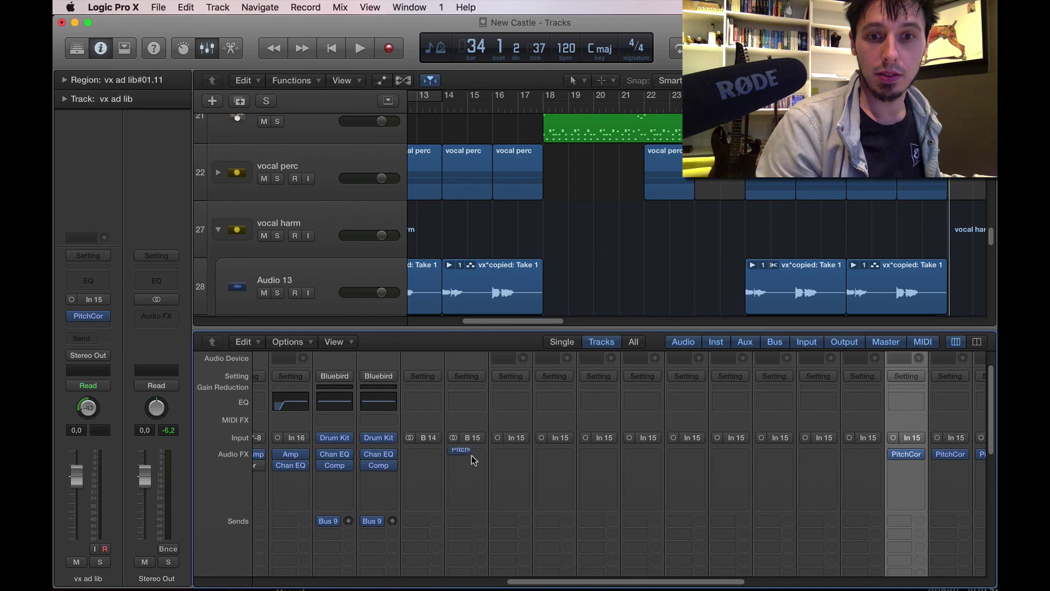
left_click_drag(471, 454, 472, 455)
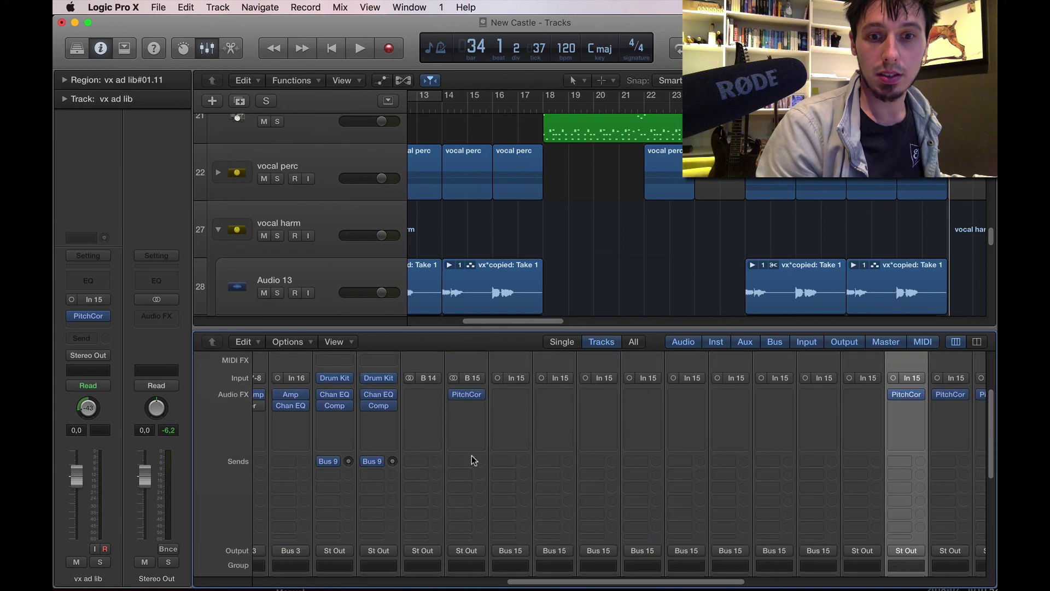
Step: Remove the stray Pitch Correction copy from channel B 15
scroll(469, 398, "down", 5)
scroll(469, 398, "up", 5)
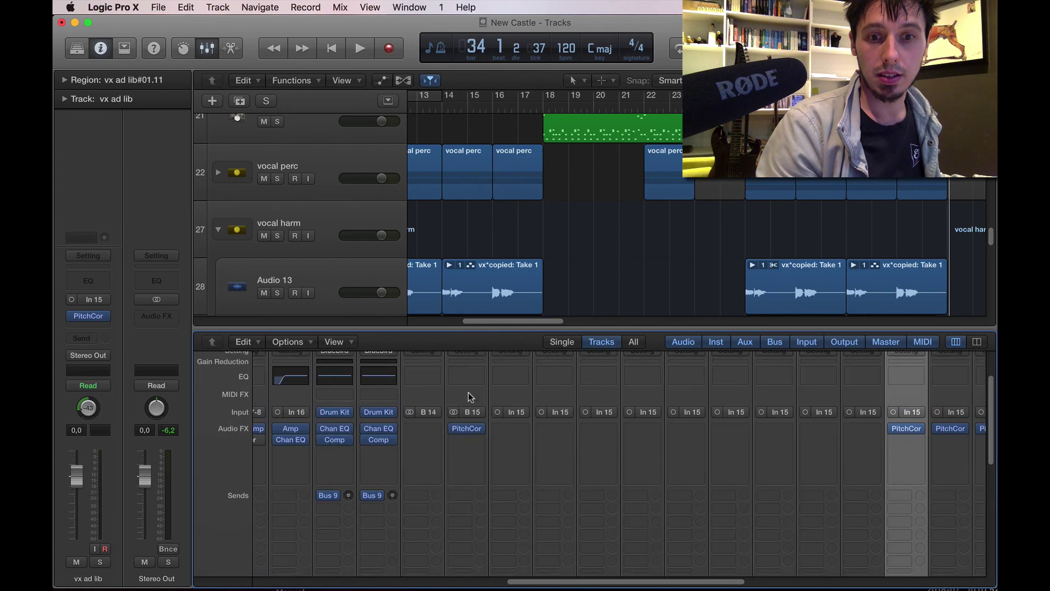
left_click(468, 472)
left_click(469, 473)
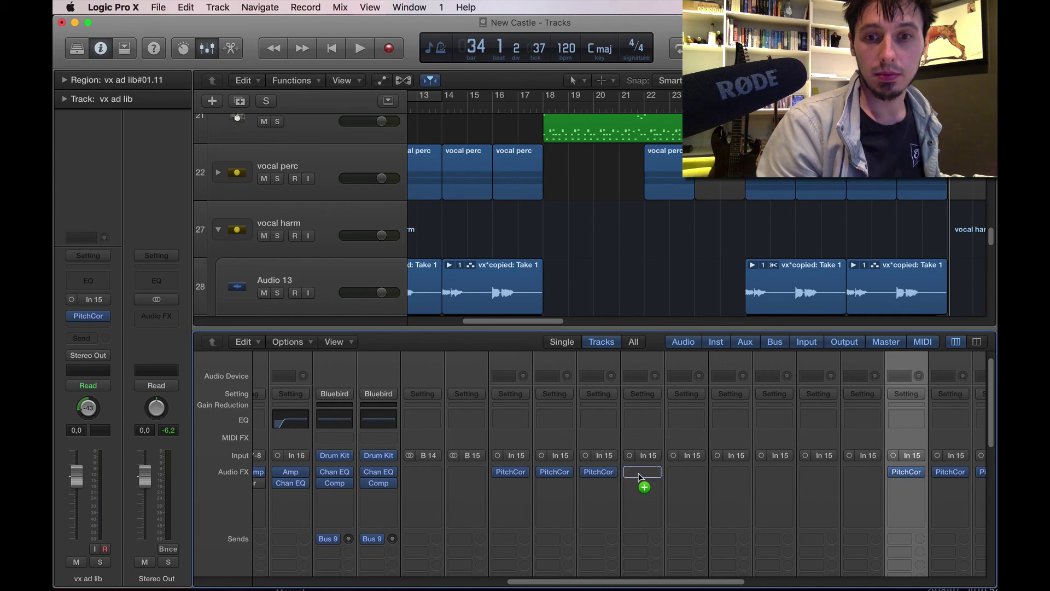
Step: Copy Pitch Correction onto the remaining ad lib channels
left_click_drag(638, 472, 723, 474)
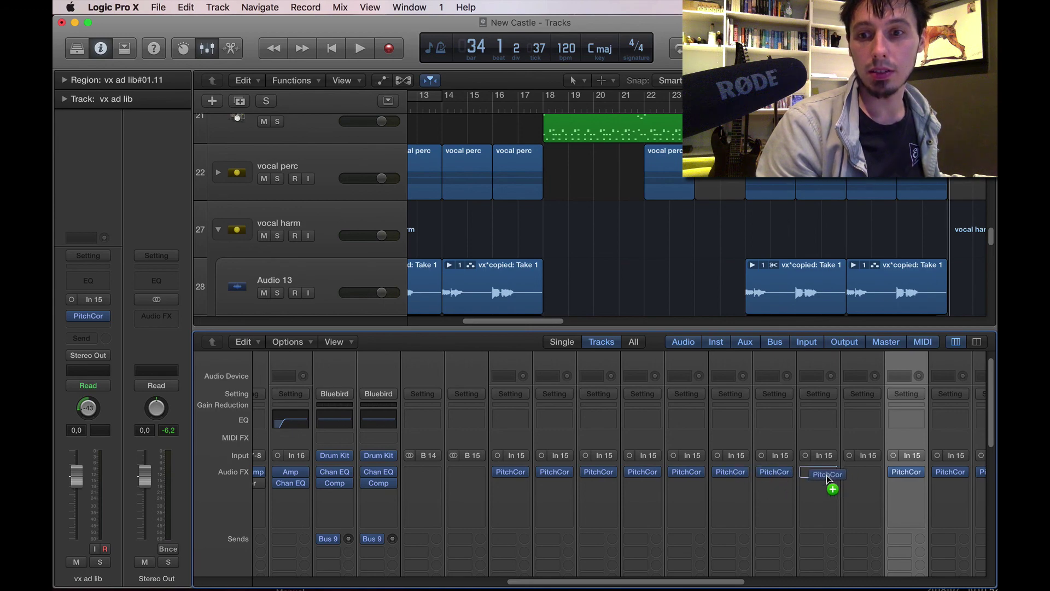
left_click_drag(826, 474, 827, 474)
scroll(851, 459, "down", 10)
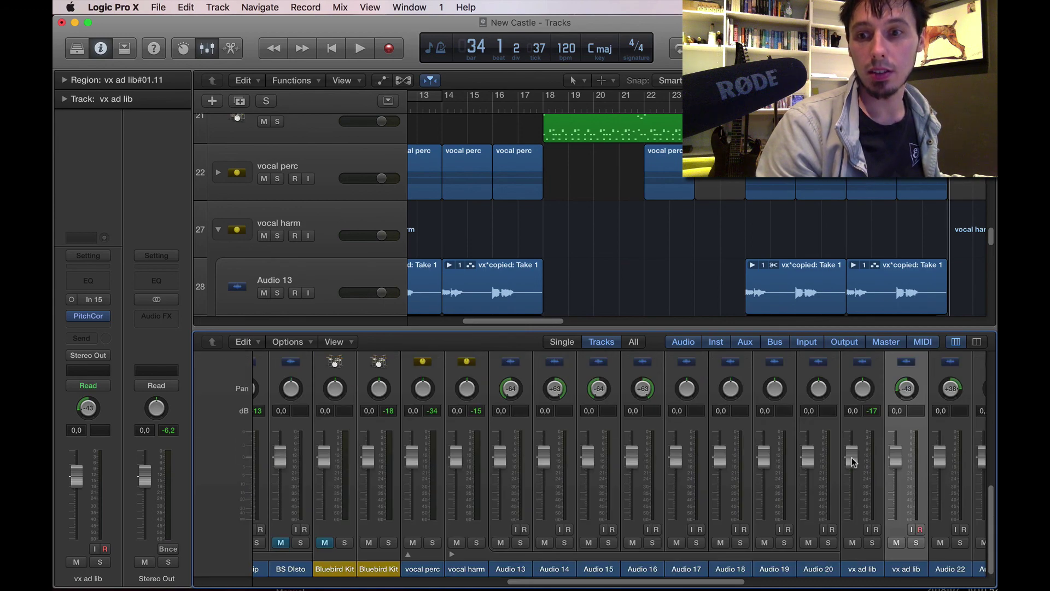
scroll(852, 461, "up", 8)
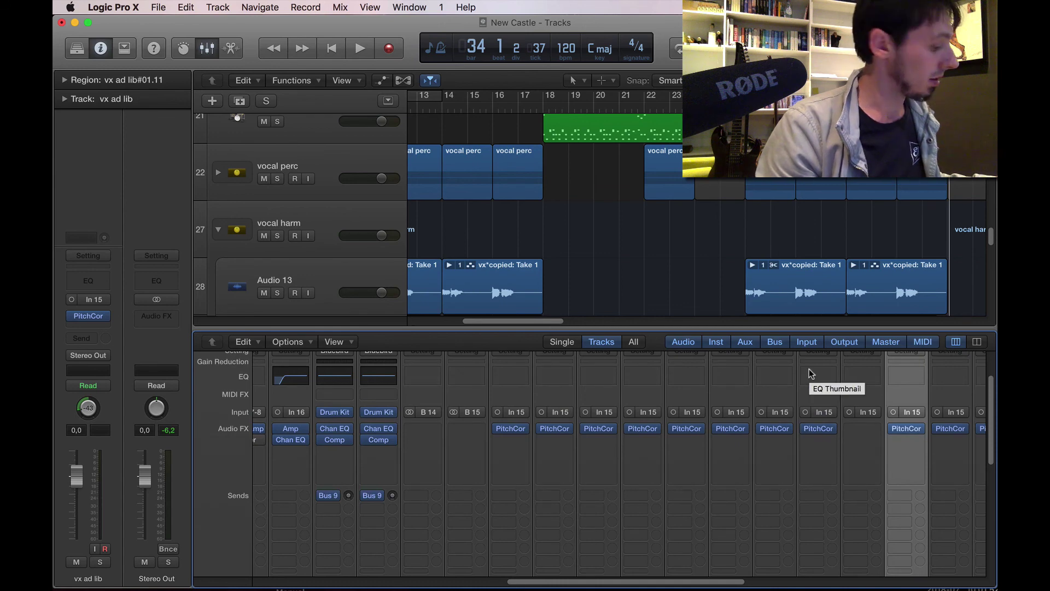
Step: Hide the mixer and play the ad libs from bar 14, then from bar 12
key("x")
left_click(444, 107)
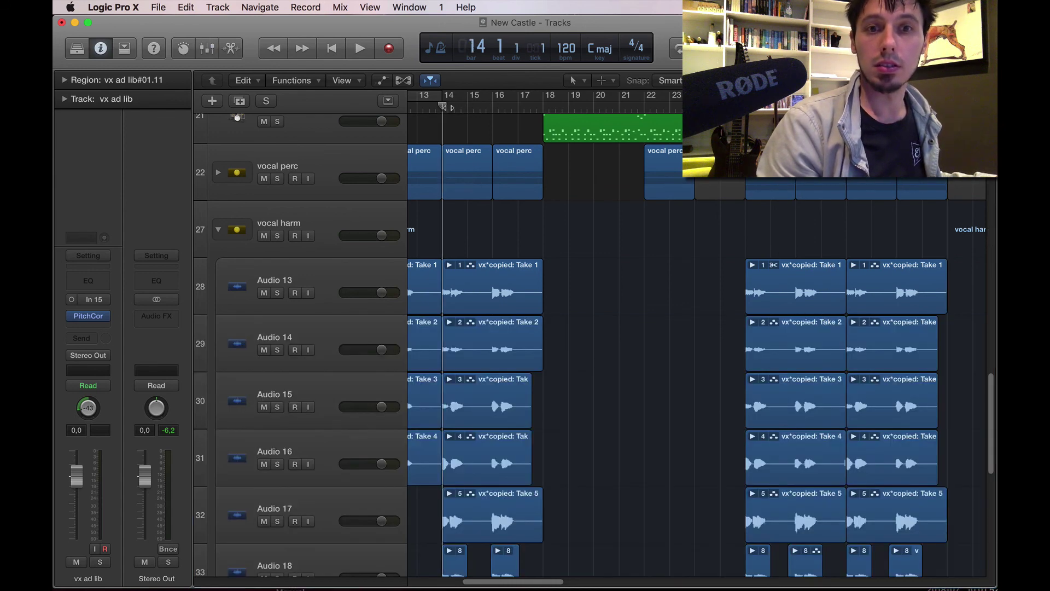
key("space")
key("super+Right")
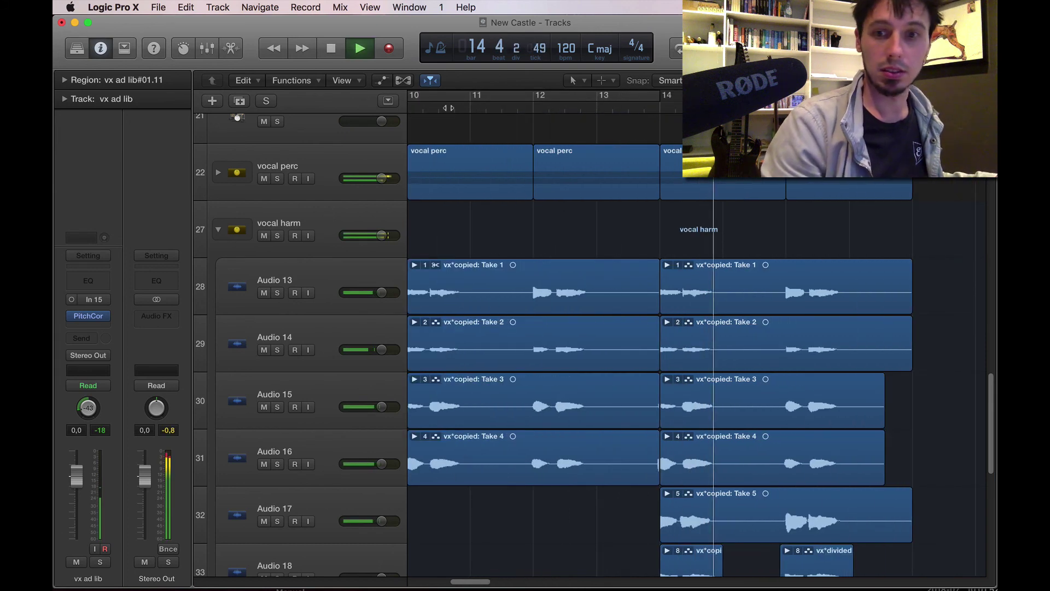
scroll(563, 219, "down", 10)
scroll(547, 244, "up", 4)
key("space")
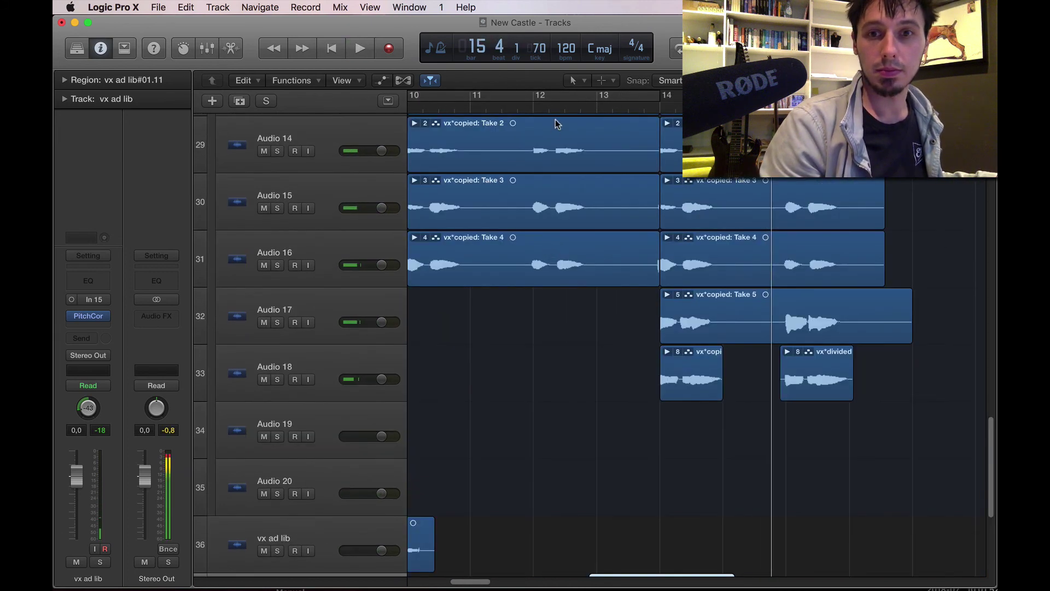
left_click(537, 107)
key("space")
scroll(538, 108, "down", 5)
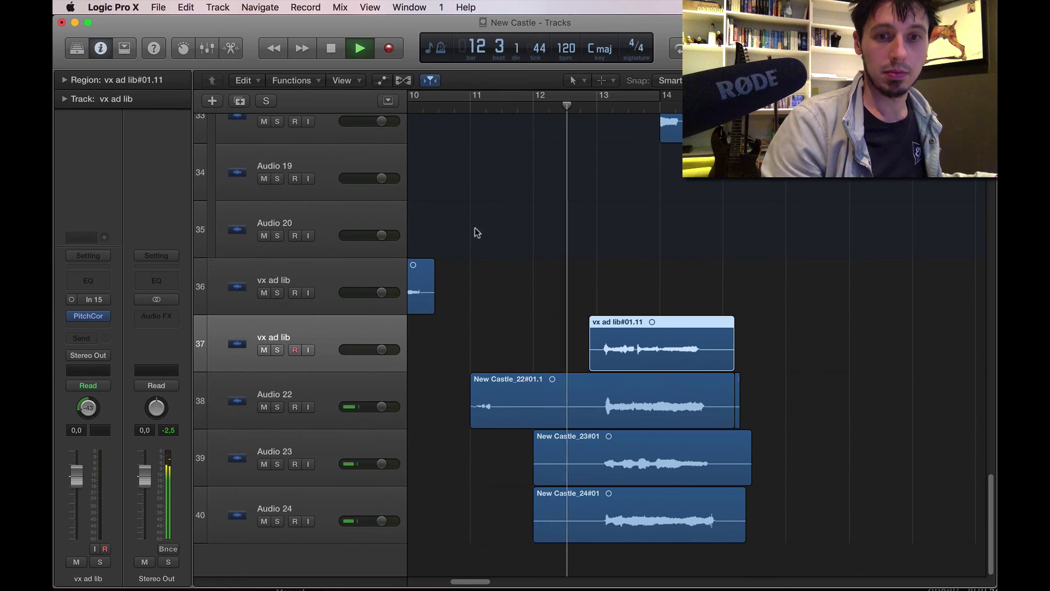
Step: Trim the start of New Castle_22#01.1 to begin just past bar 12
left_click(332, 507, "shift")
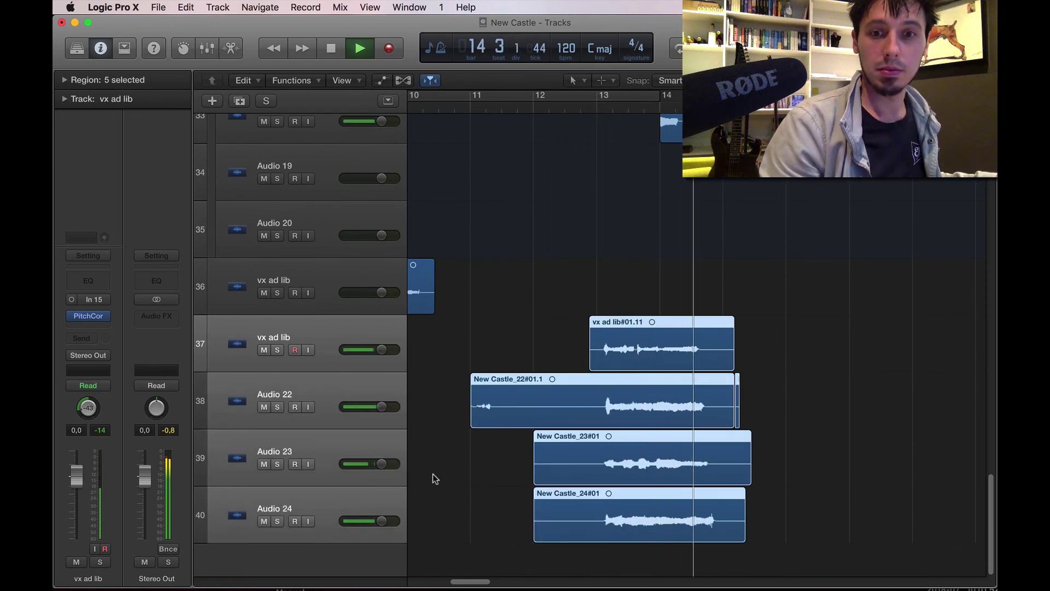
left_click(473, 359)
key("space")
left_click(492, 415)
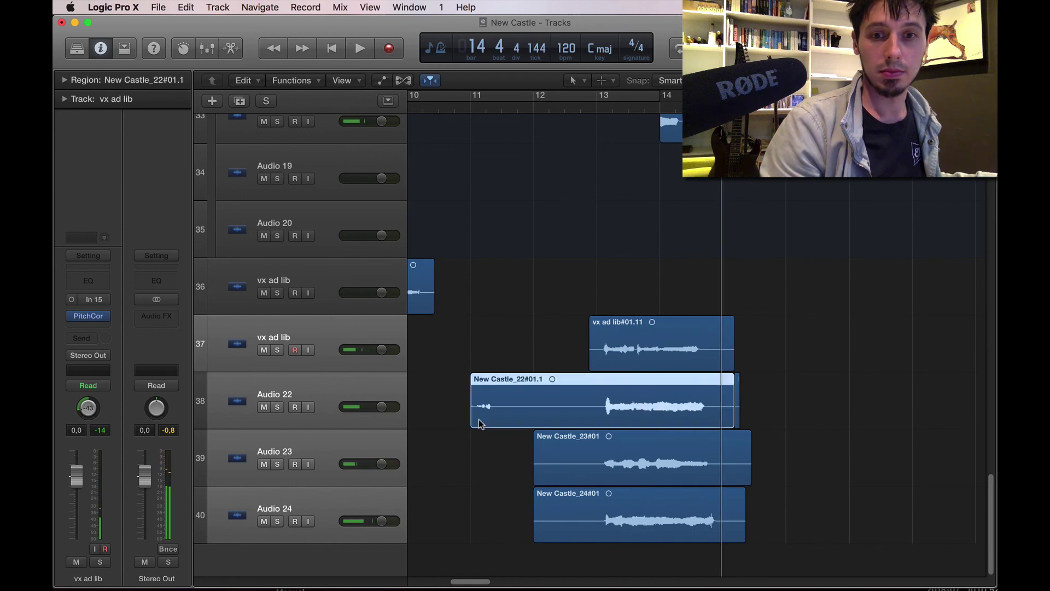
left_click_drag(475, 420, 554, 421)
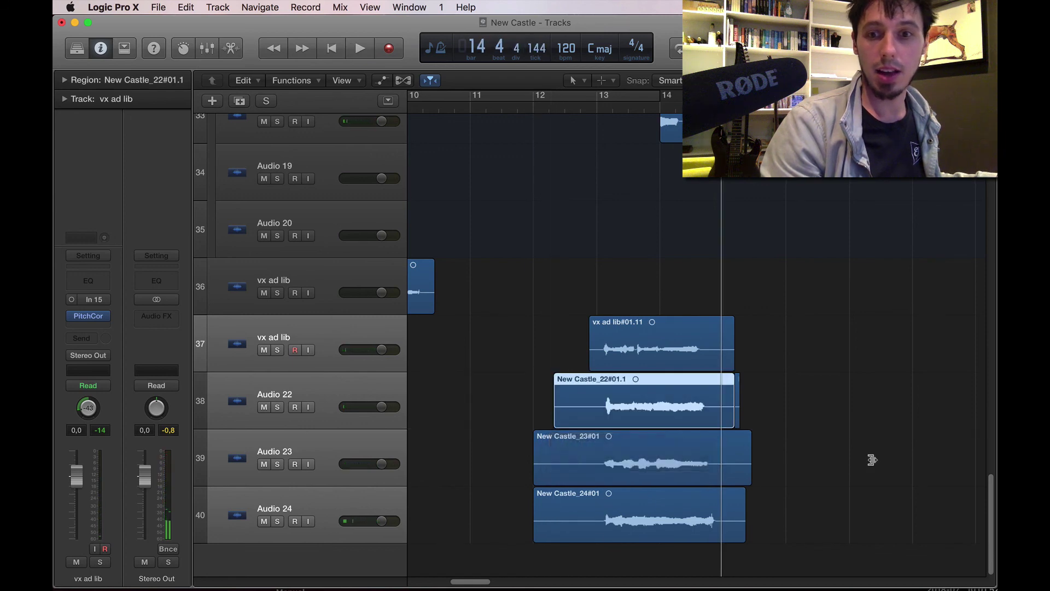
left_click(691, 107)
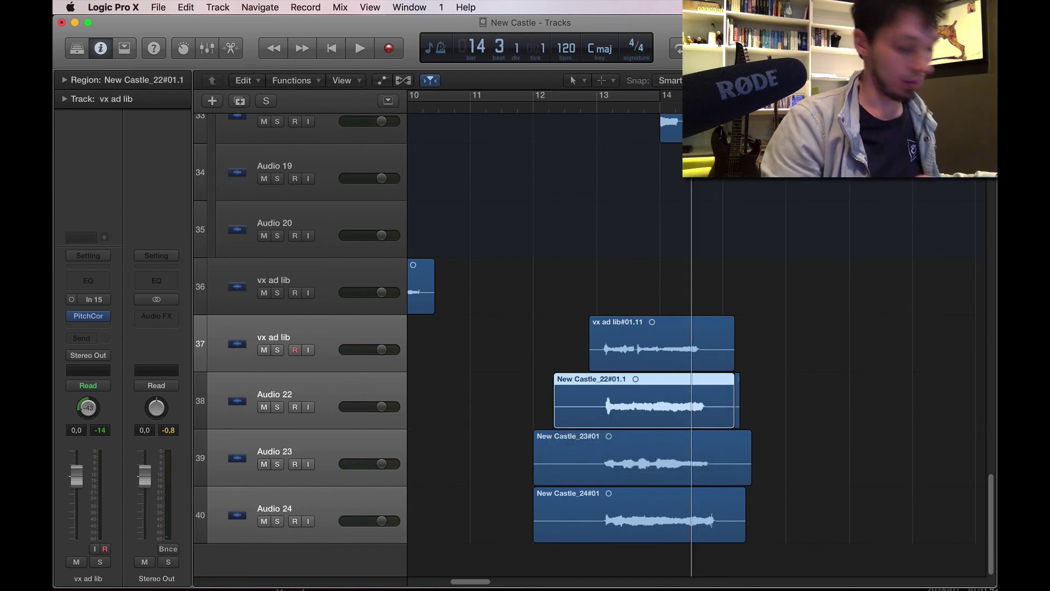
key("super+Right")
key("super+Right")
key("super+Right")
key("super+Right")
key("super+Right")
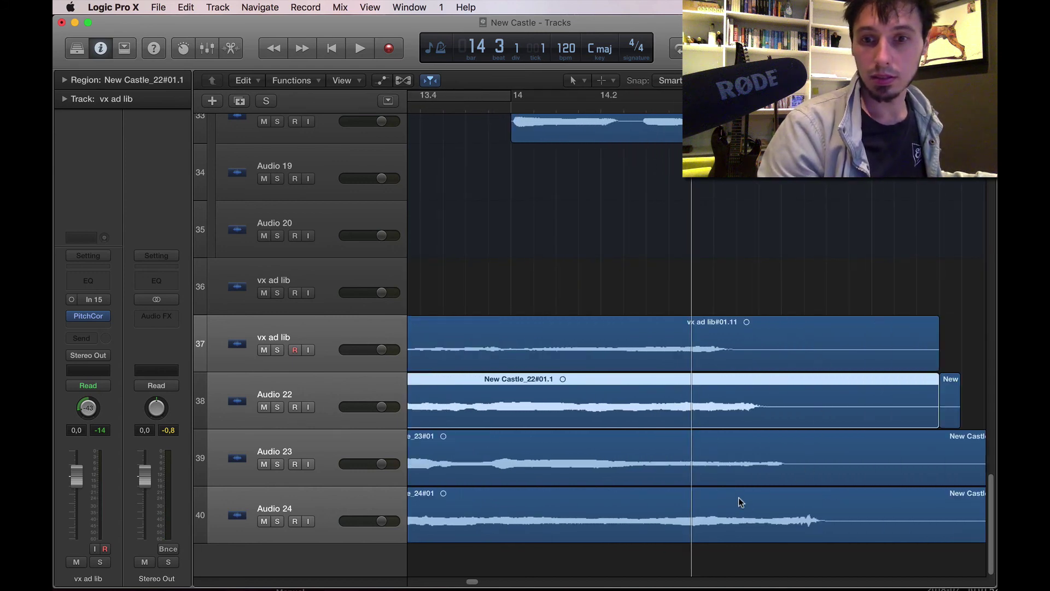
Step: Split the Audio 22–24 takes at the playhead and shift the later parts earlier
left_click(669, 509)
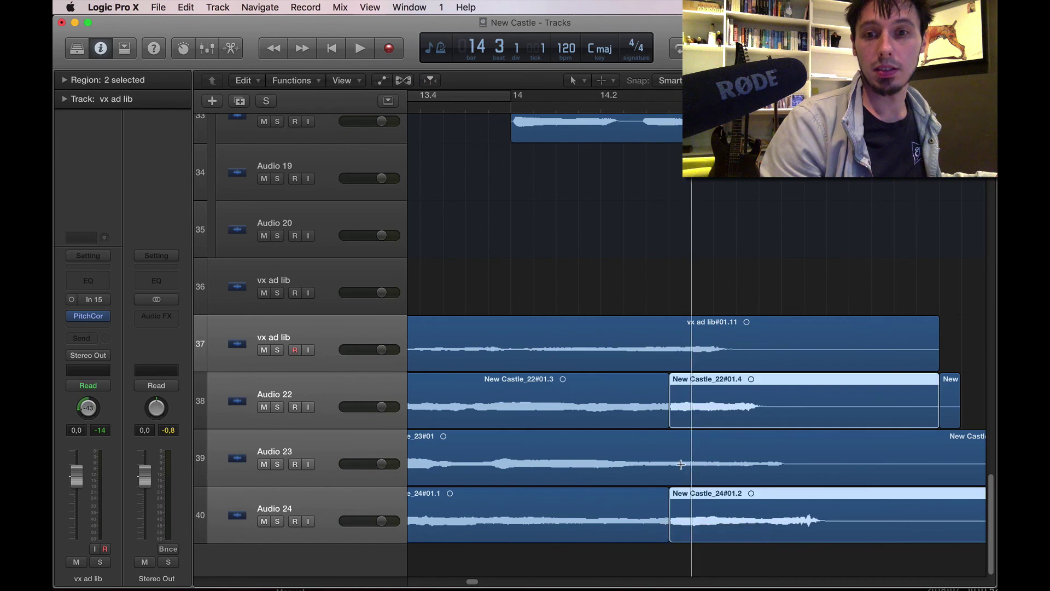
left_click(668, 448)
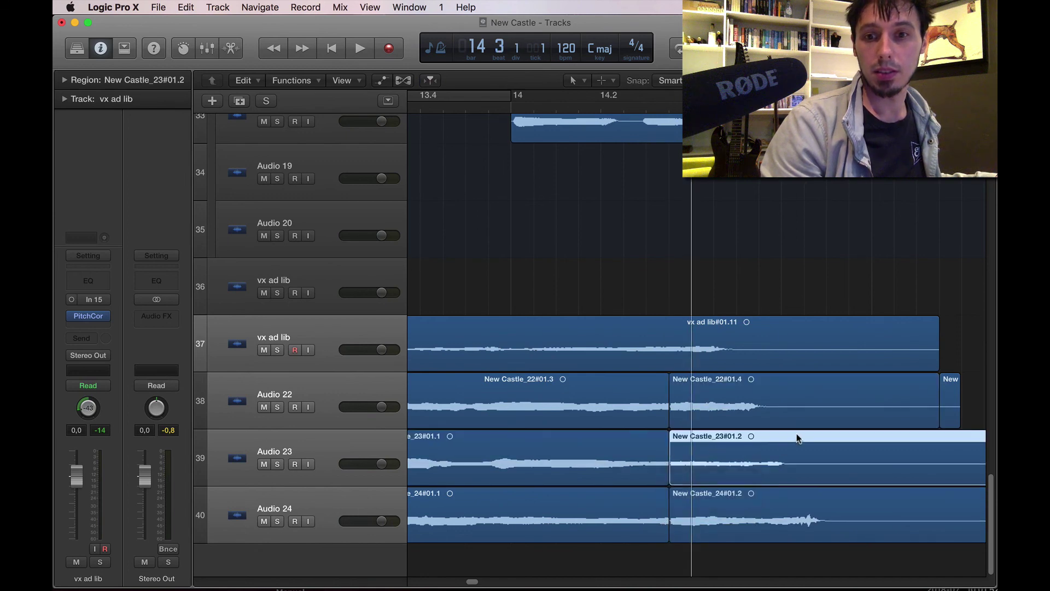
left_click_drag(797, 525, 766, 471)
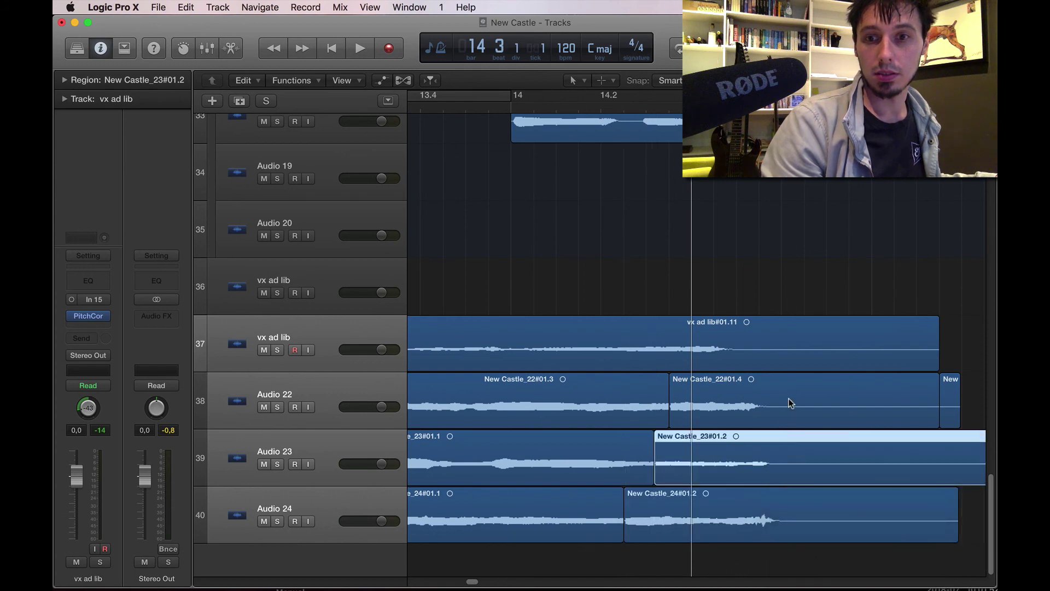
Step: Draw crossfades over the splits on Audio 22, 23 and 24 with the Fade Tool
left_click(615, 83)
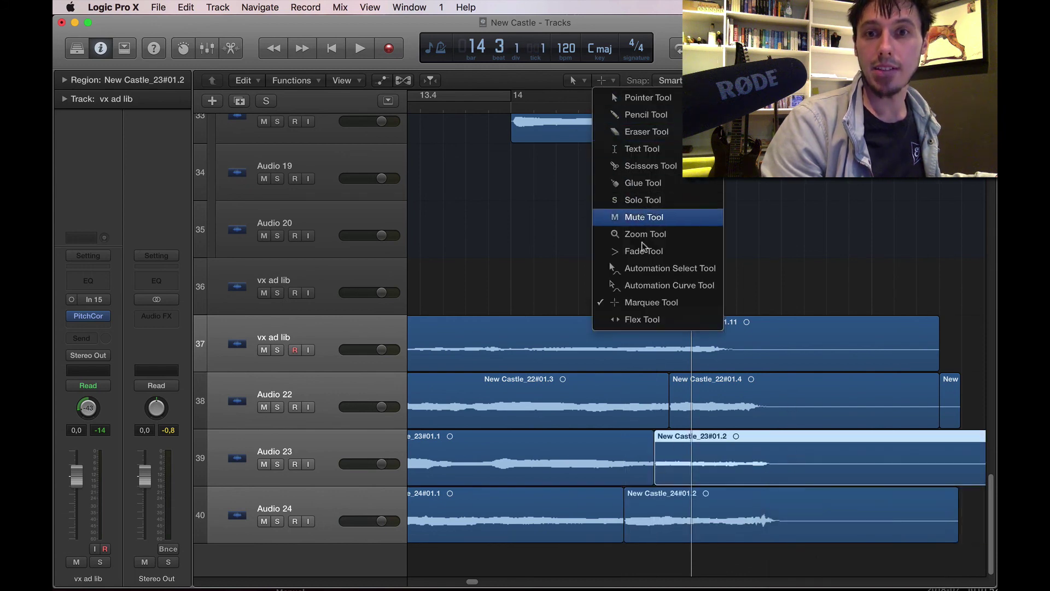
left_click(643, 355)
left_click_drag(654, 396, 683, 402)
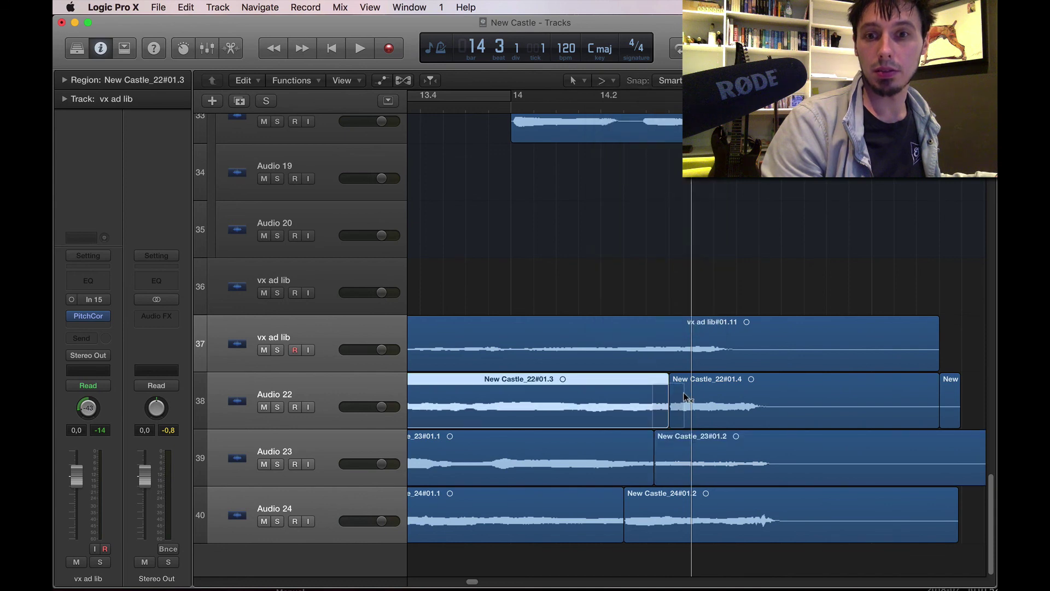
left_click_drag(639, 461, 680, 462)
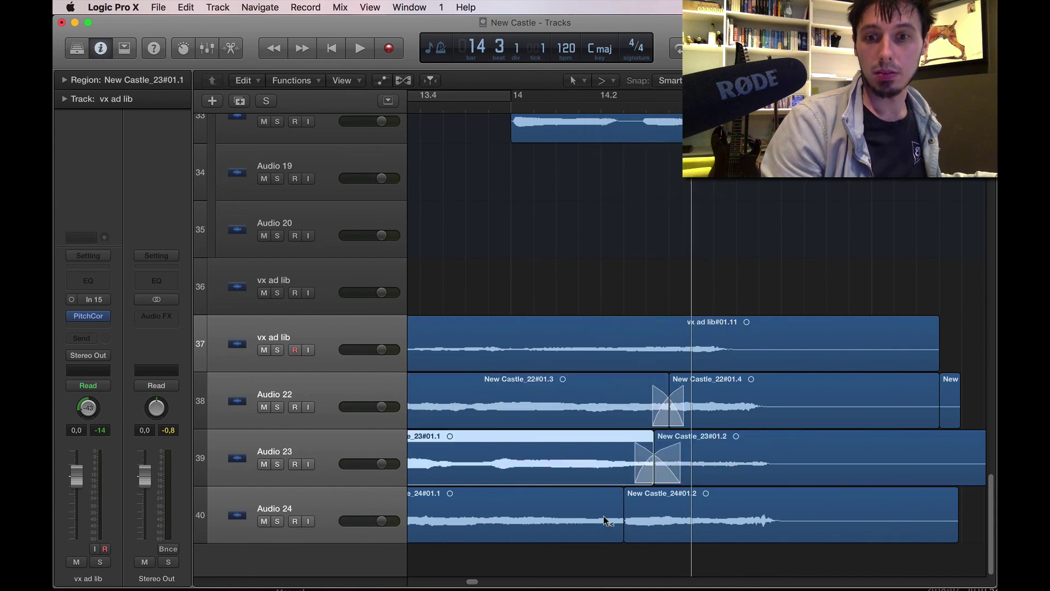
left_click_drag(604, 517, 654, 504)
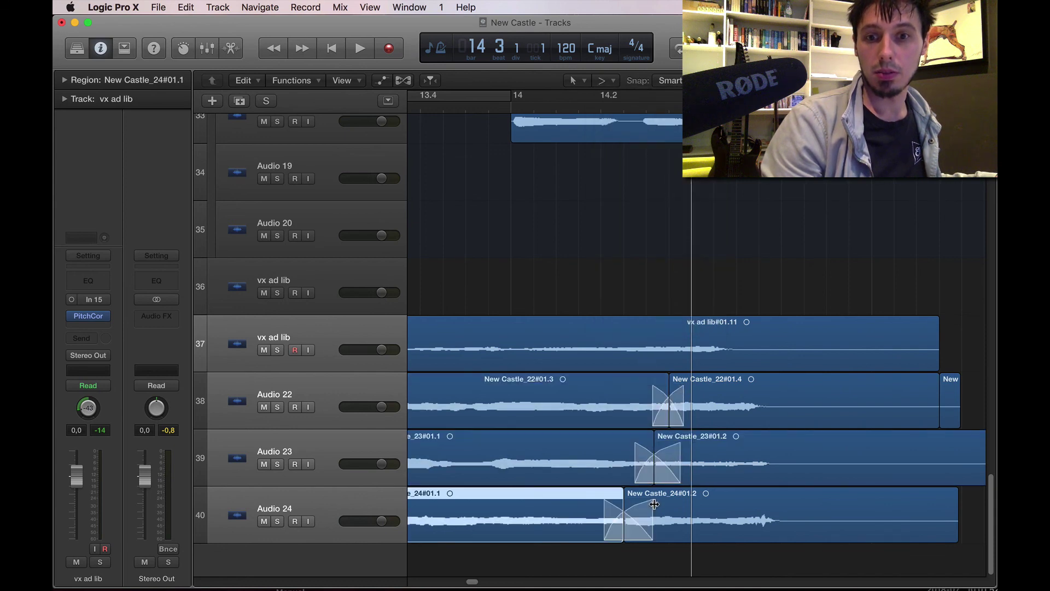
key("comma")
key("comma")
key("comma")
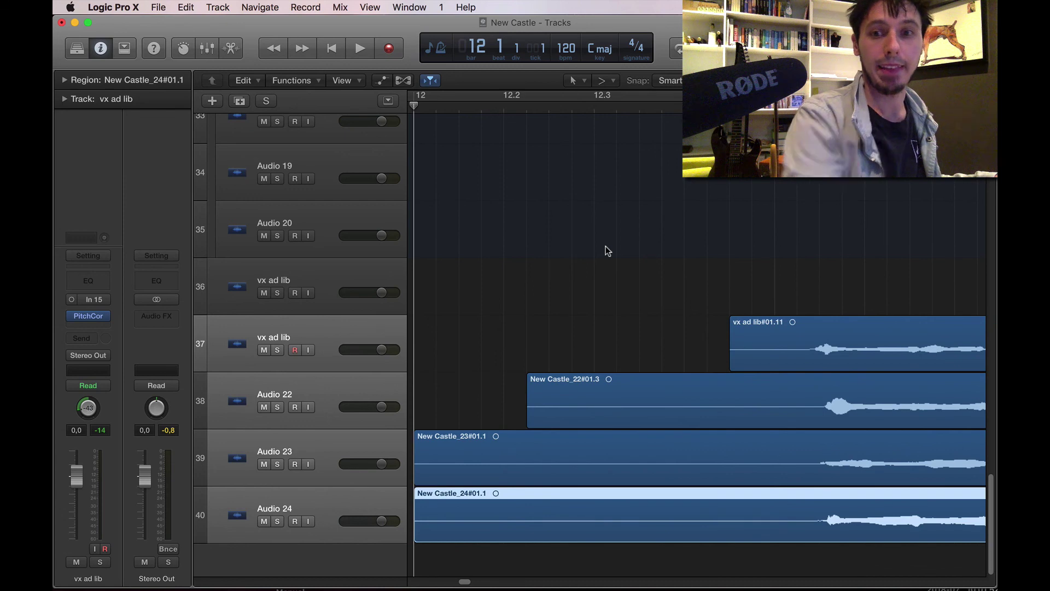
key("space")
key("super+Left")
key("super+Left")
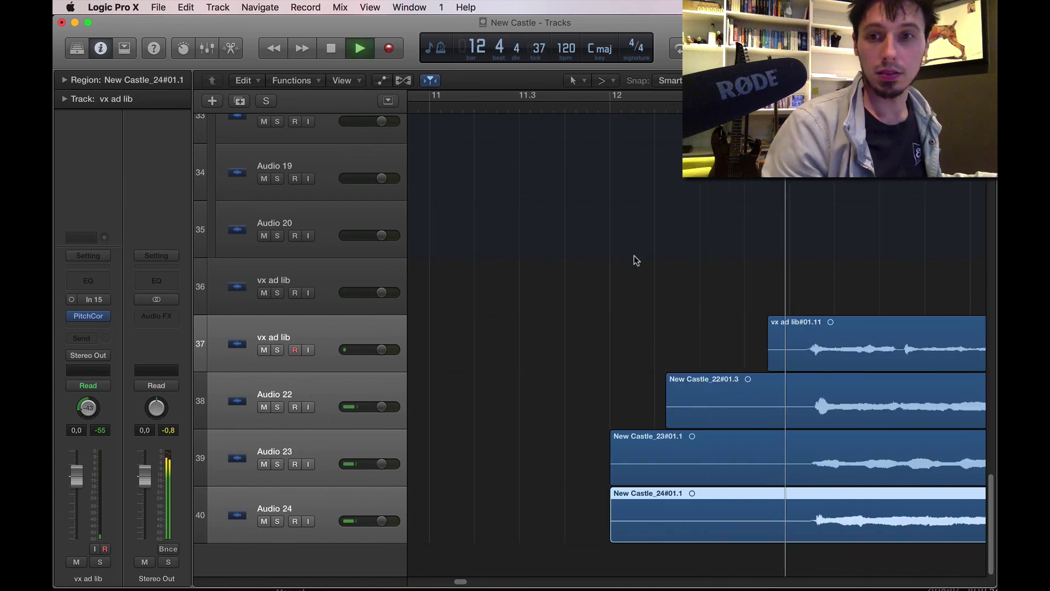
Step: Marquee-select and delete everything after bar 15 on the ad lib tracks
left_click(605, 80)
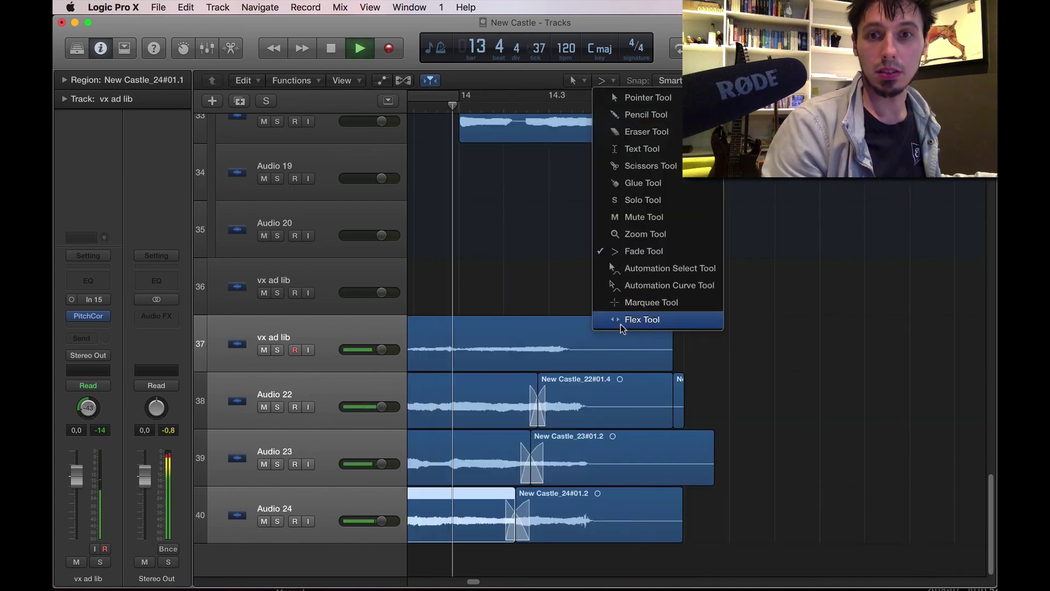
left_click(619, 302)
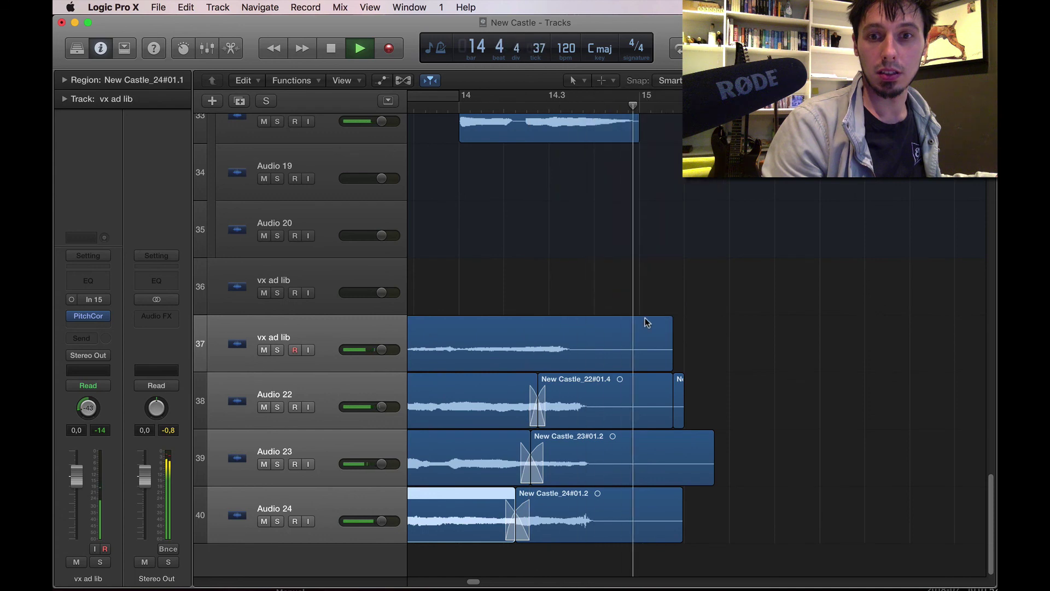
key("space")
left_click_drag(640, 328, 658, 349)
left_click_drag(717, 396, 737, 520)
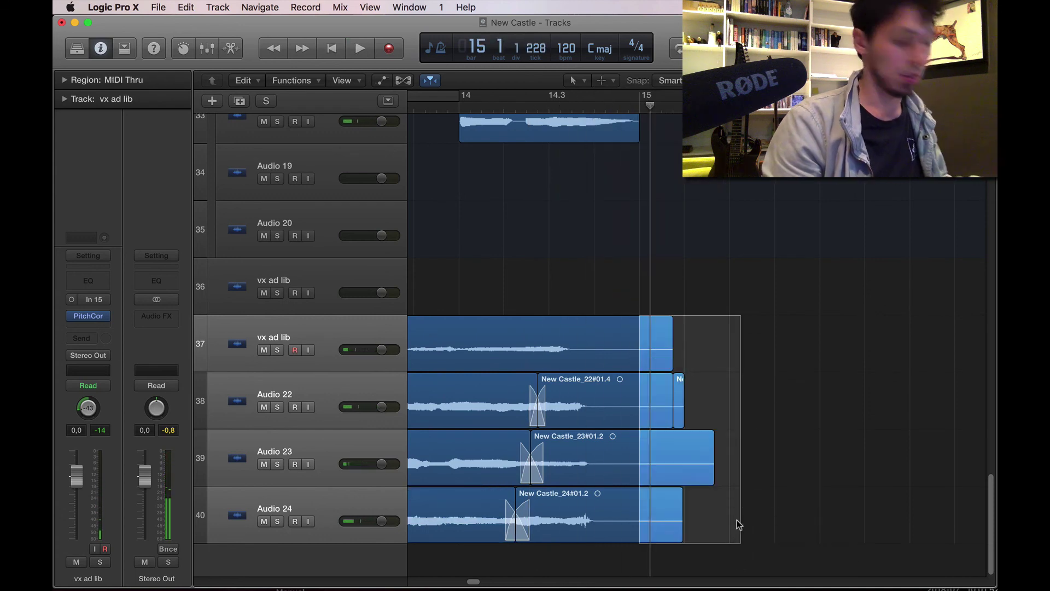
key("Delete")
Step: Delete all take parts before bar 13 on tracks 37–40
scroll(736, 519, "up", 2)
scroll(737, 519, "left", 3)
scroll(736, 519, "left", 4)
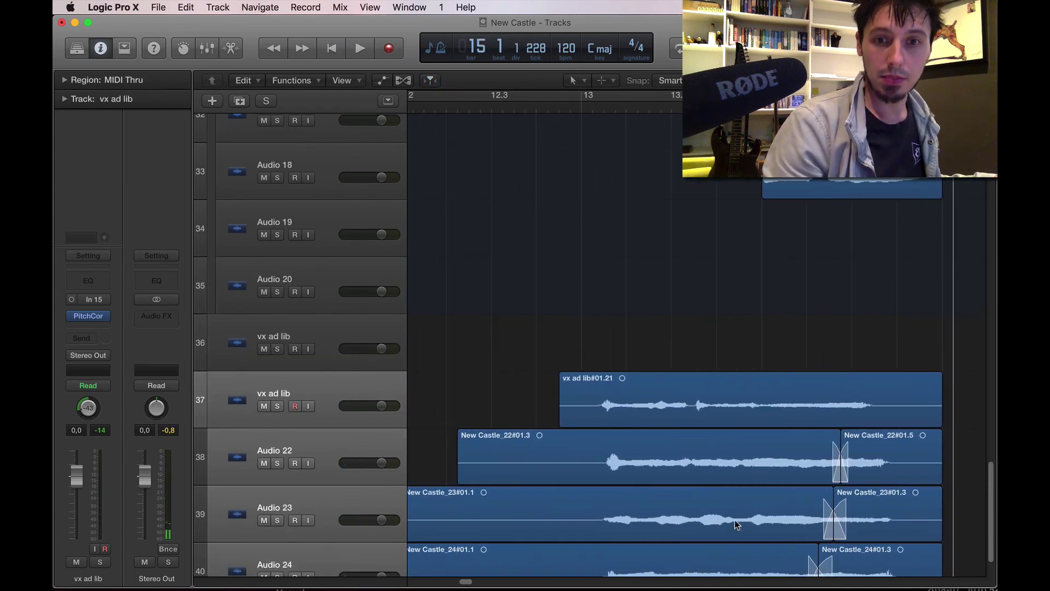
left_click(577, 371)
left_click_drag(577, 371, 347, 562)
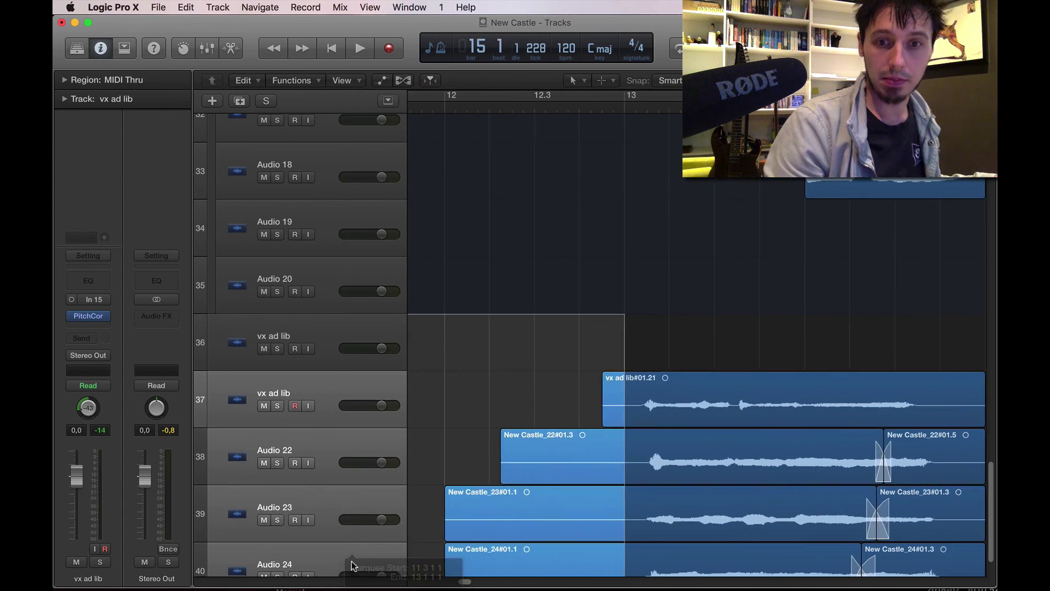
key("Delete")
Step: Play the stack from bar 13 and lower the four ad lib tracks to -2,7 dB
left_click(627, 104)
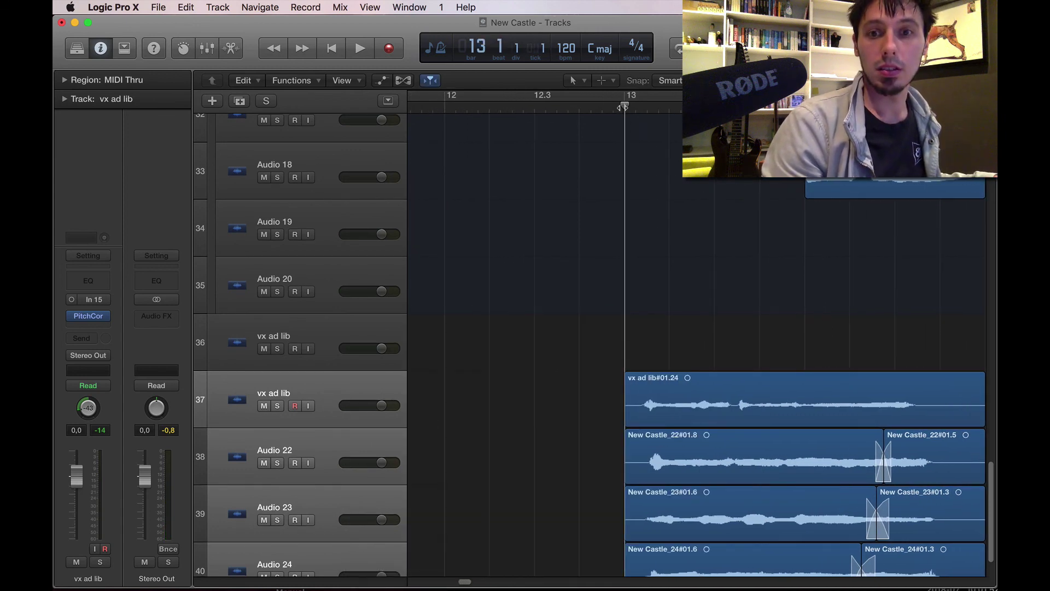
key("space")
scroll(632, 291, "down", 1)
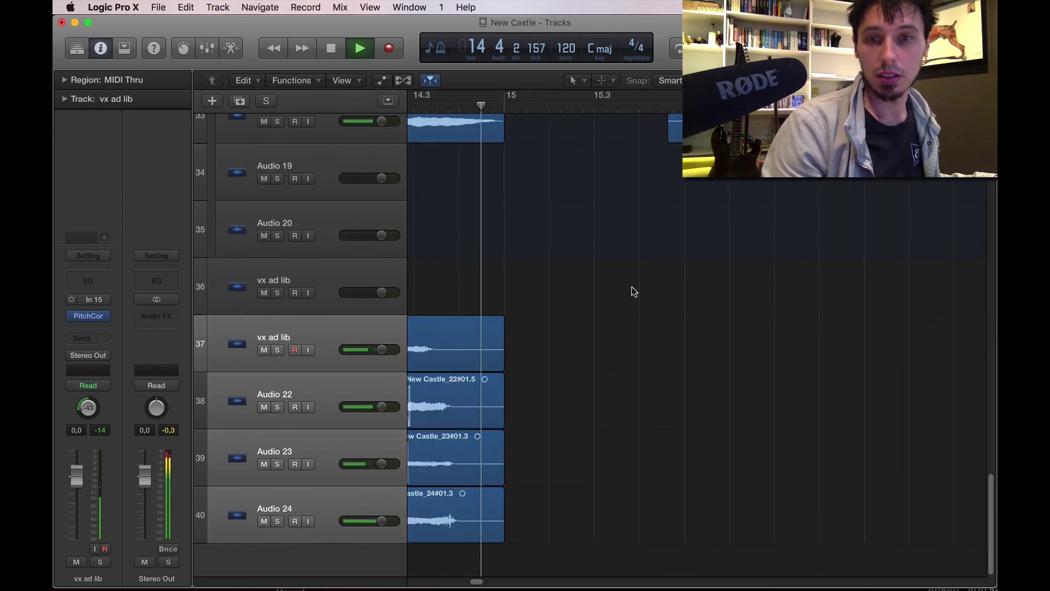
scroll(635, 342, "left", 5)
key("space")
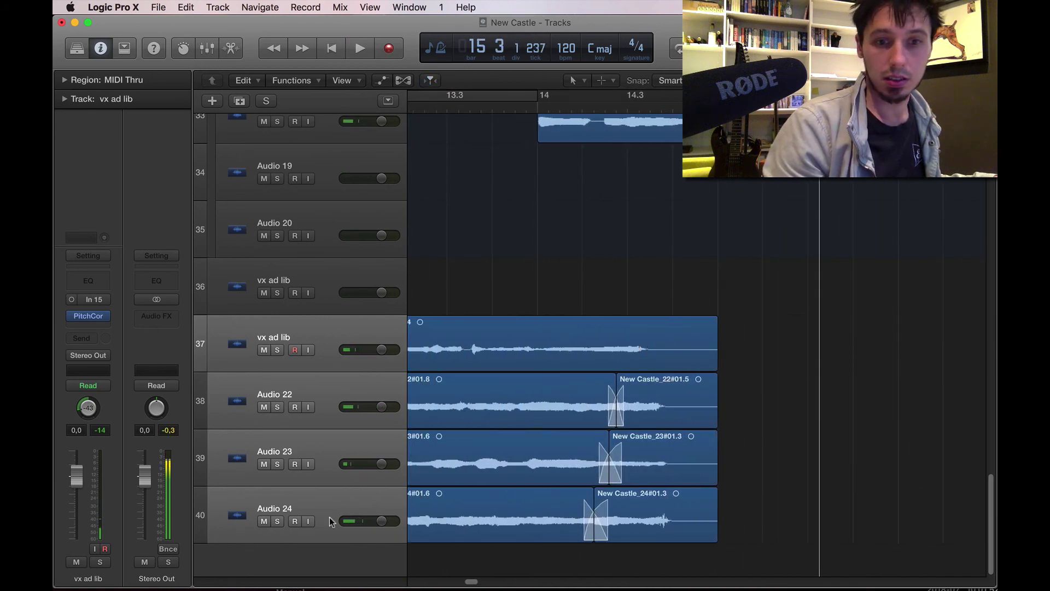
left_click_drag(375, 523, 363, 480)
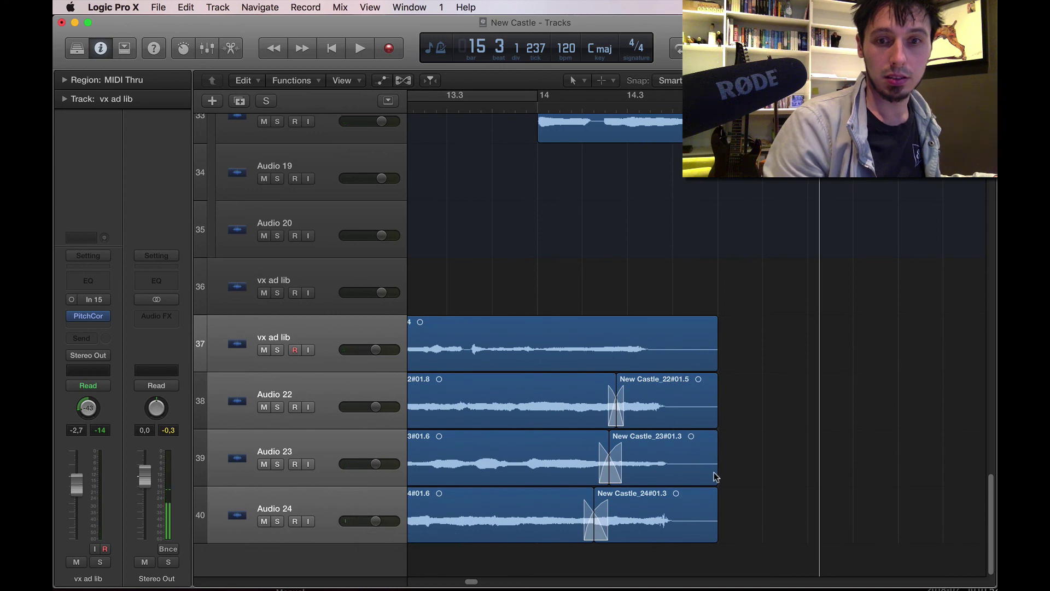
Step: Set Audio 22 to -3,8 dB, Audio 23 to -5,1 dB, Audio 24 to -3,2 dB, and lower vx ad lib
left_click(321, 389)
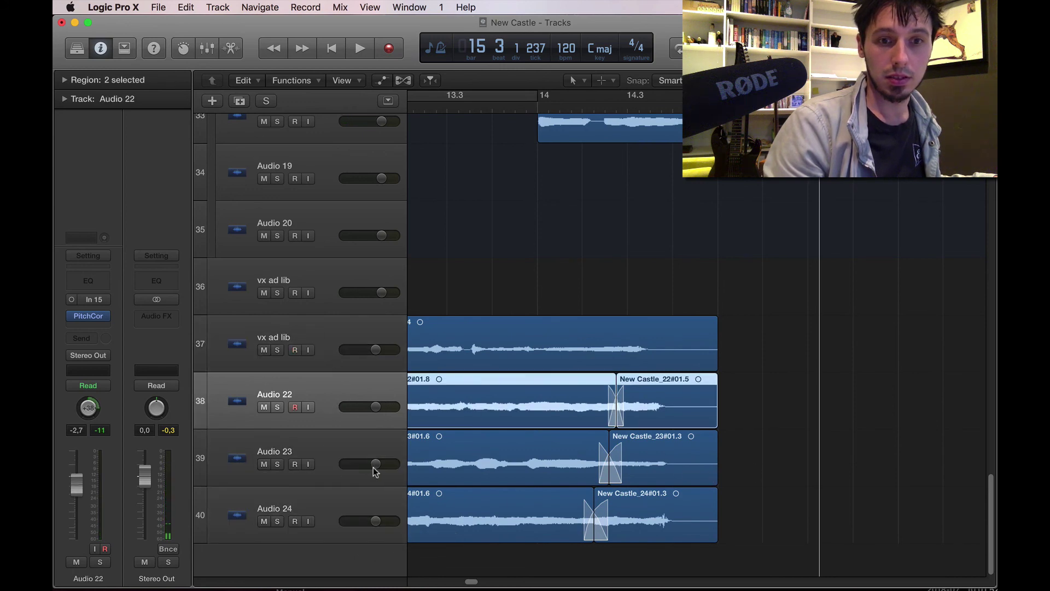
left_click_drag(374, 467, 368, 467)
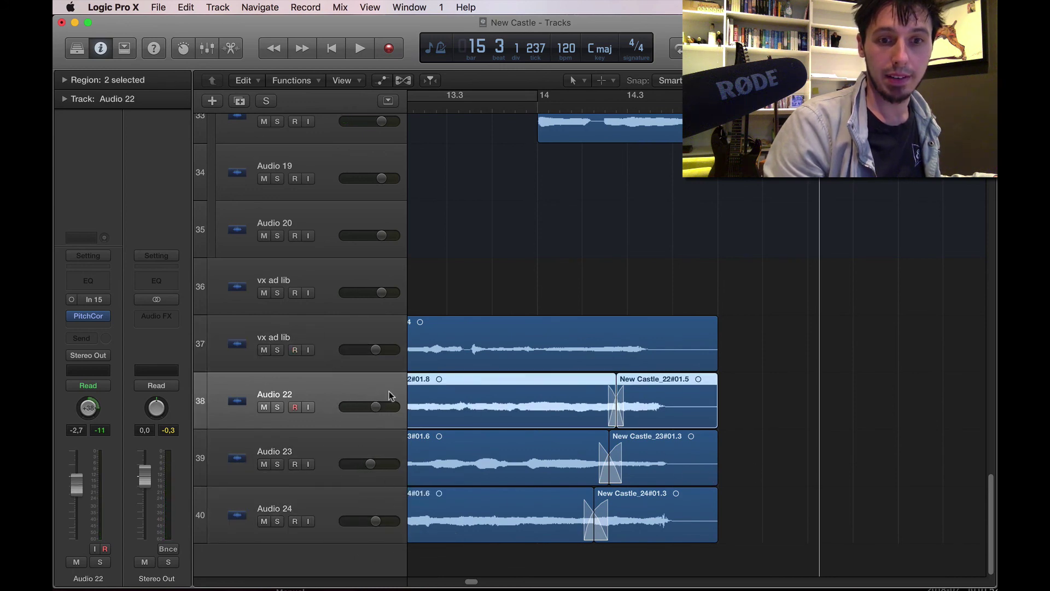
left_click_drag(376, 407, 373, 407)
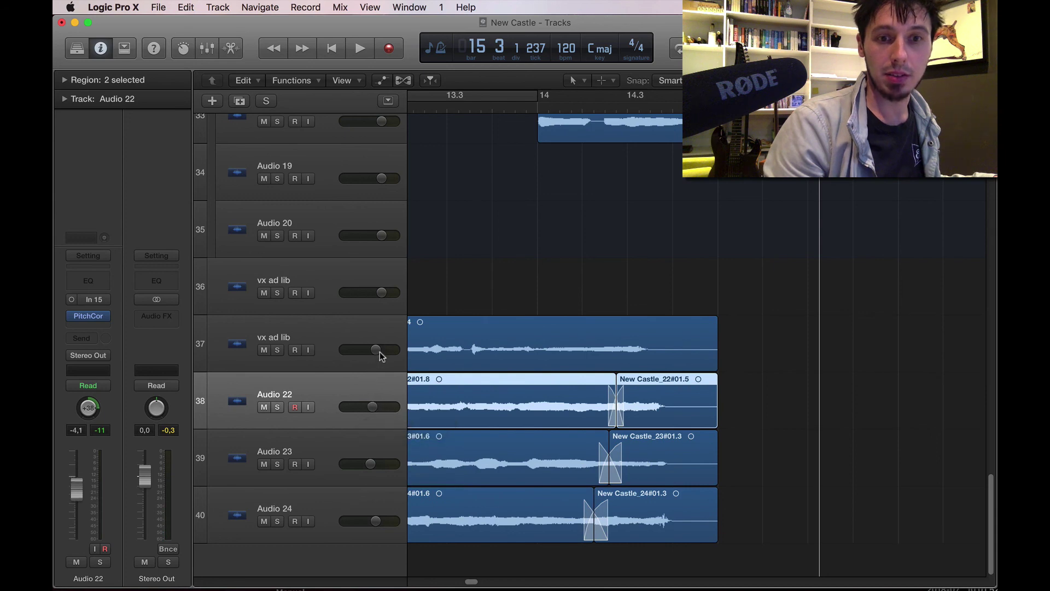
left_click_drag(380, 349, 377, 350)
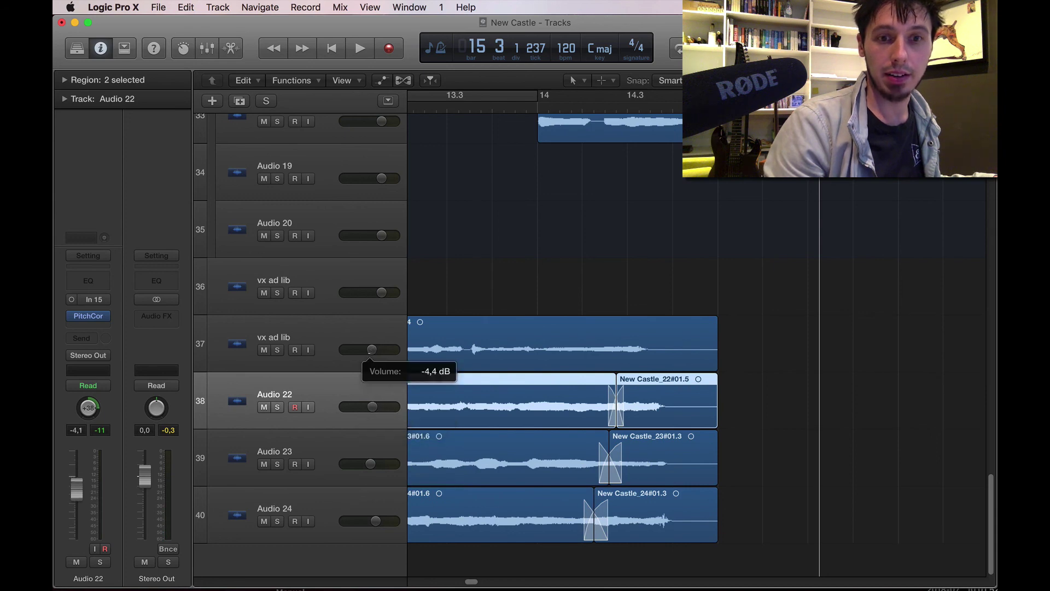
left_click(371, 406)
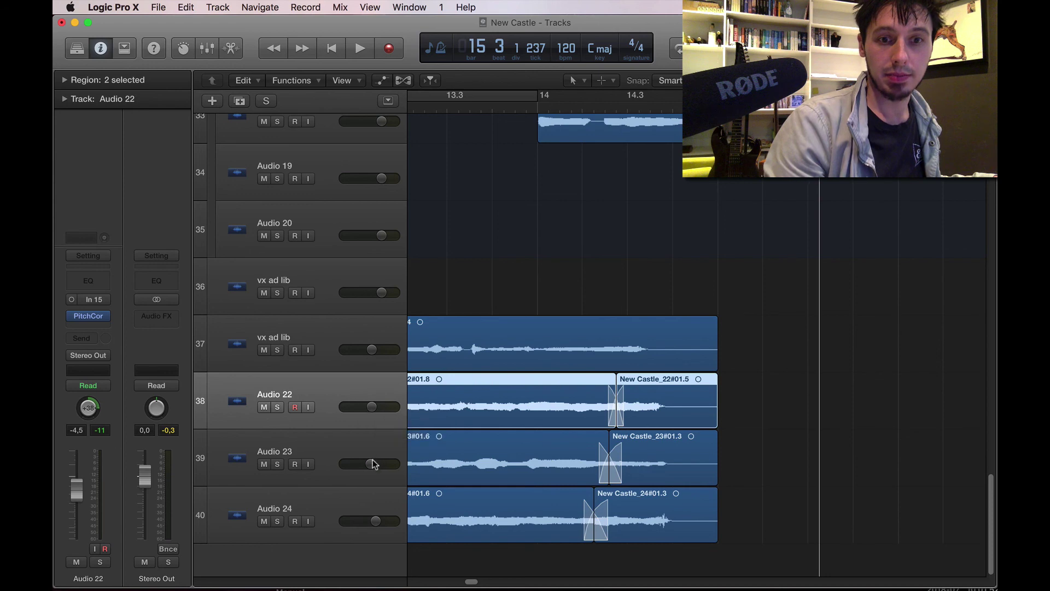
left_click_drag(372, 464, 370, 464)
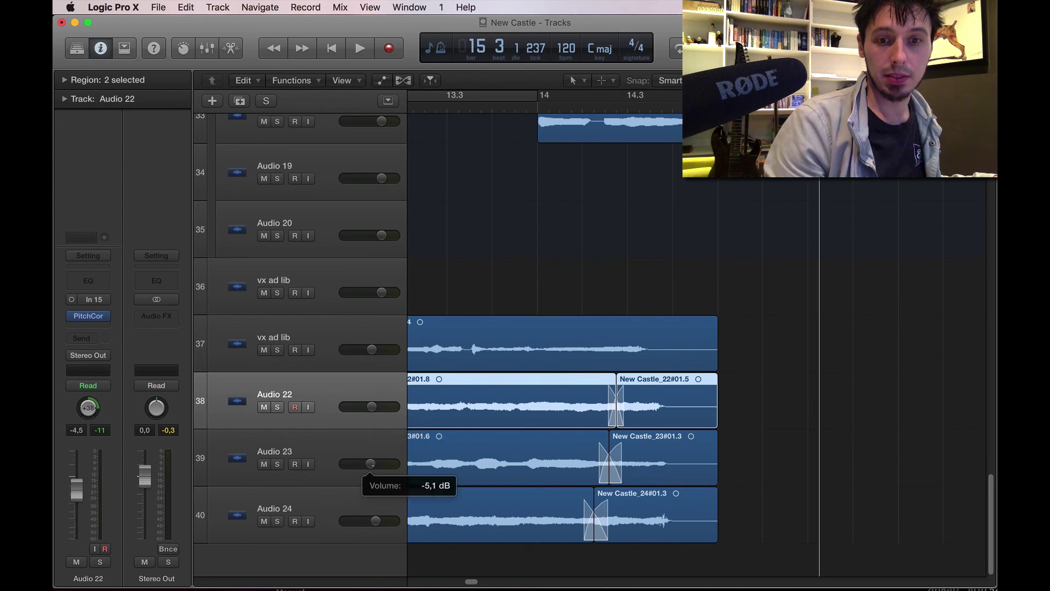
left_click_drag(375, 520, 374, 521)
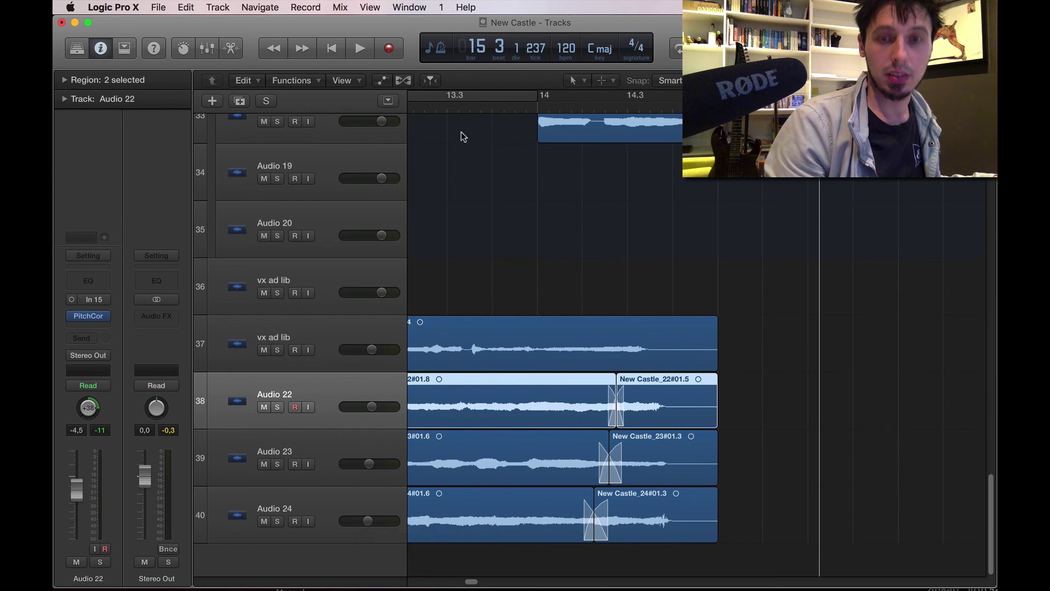
Step: Audition the takes, set Audio 24 to -3.7 dB, then select vx ad lib through Audio 24
key("comma")
key("comma")
key("comma")
key("comma")
key("period")
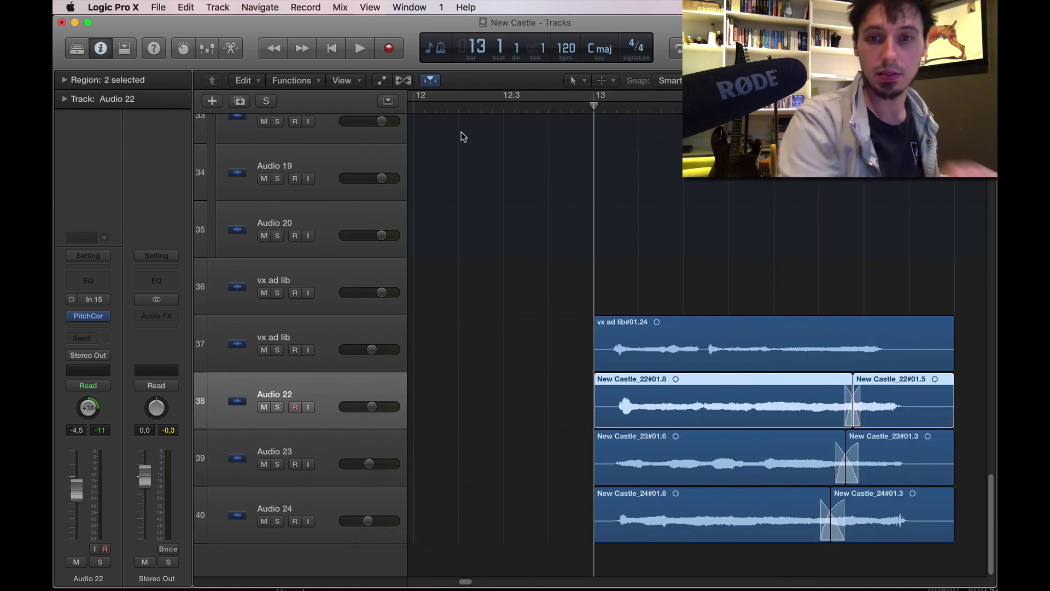
key("space")
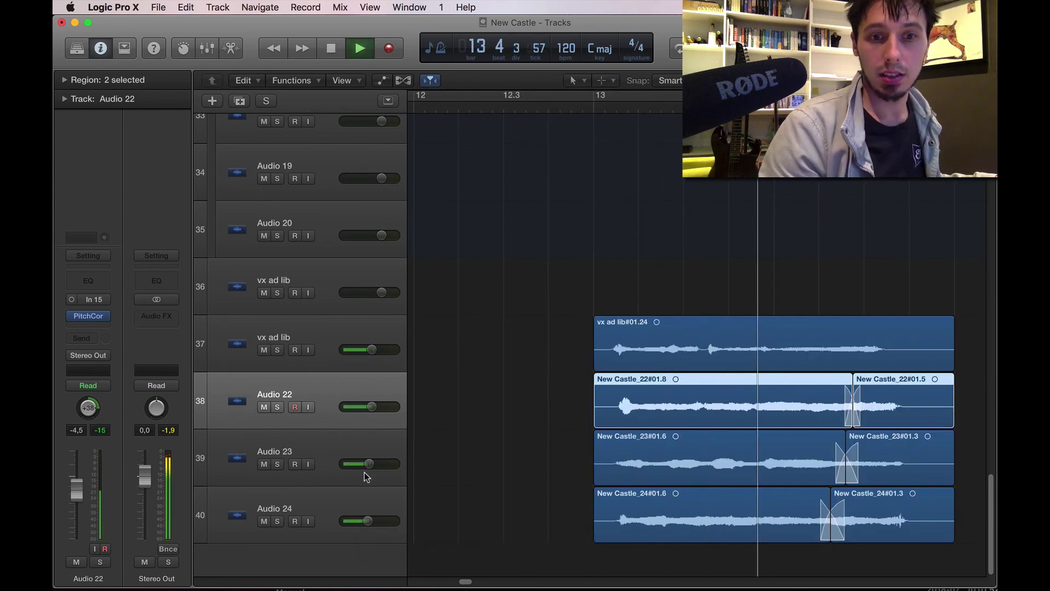
key("space")
left_click_drag(368, 521, 373, 520)
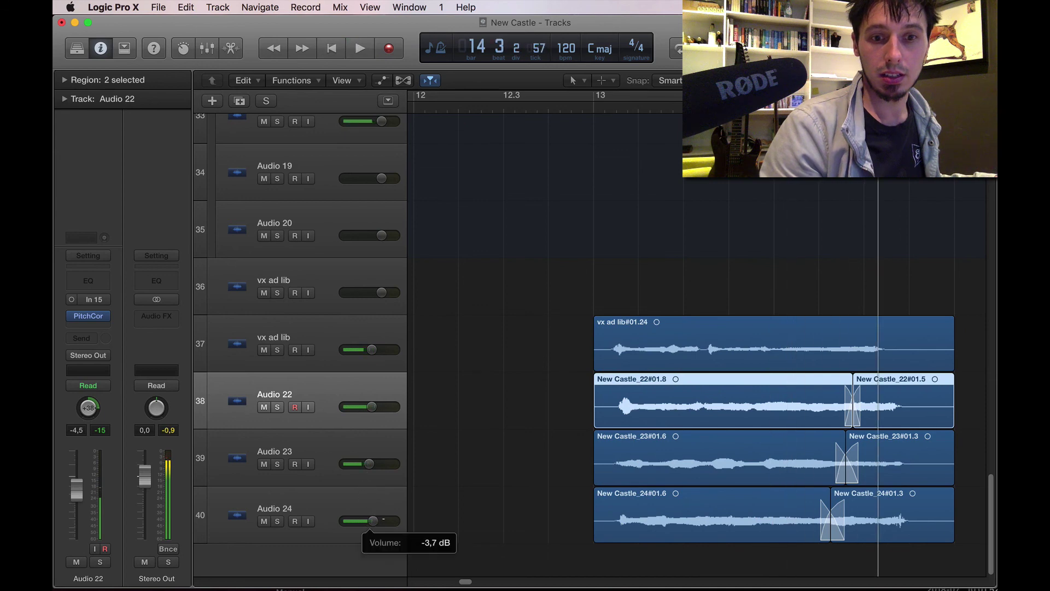
left_click(326, 330)
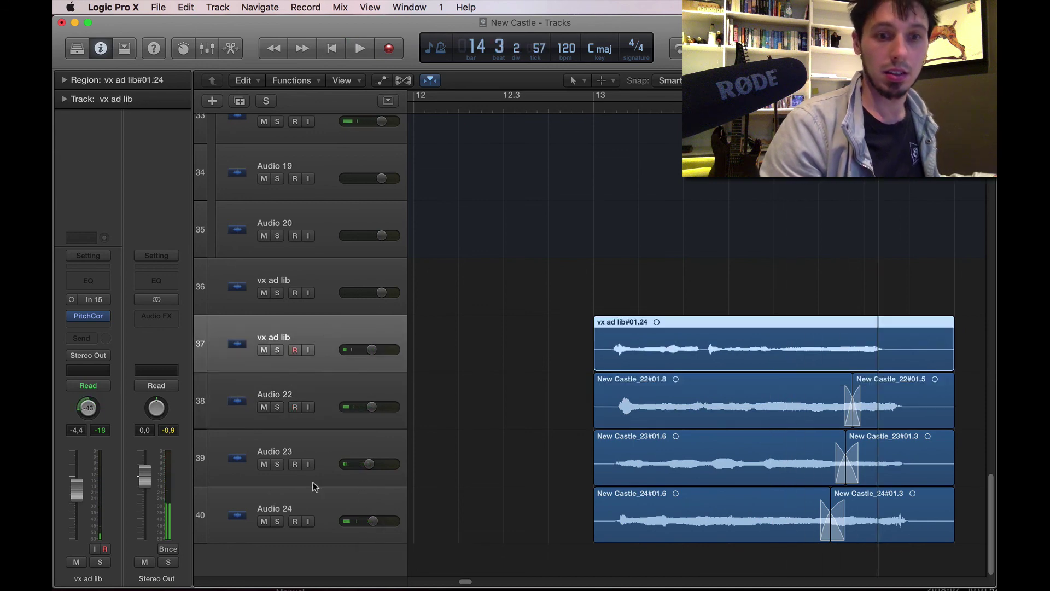
left_click(330, 509, "shift")
Step: Create a summing stack from the selected tracks, name it 'vx chord', and move the other vx ad lib track into it
key("super+shift+d")
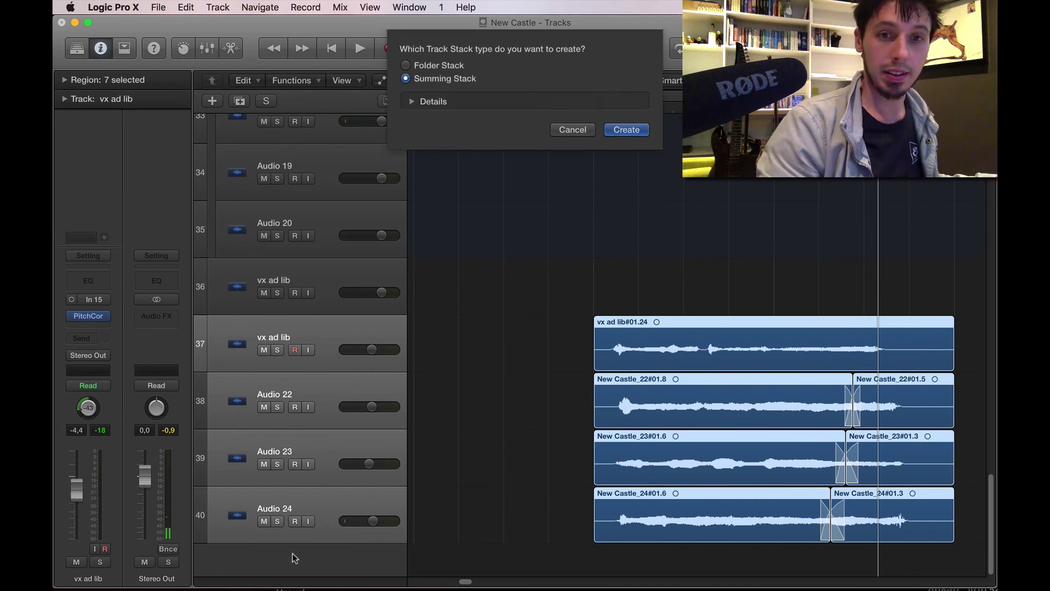
key("Return")
double_click(280, 327)
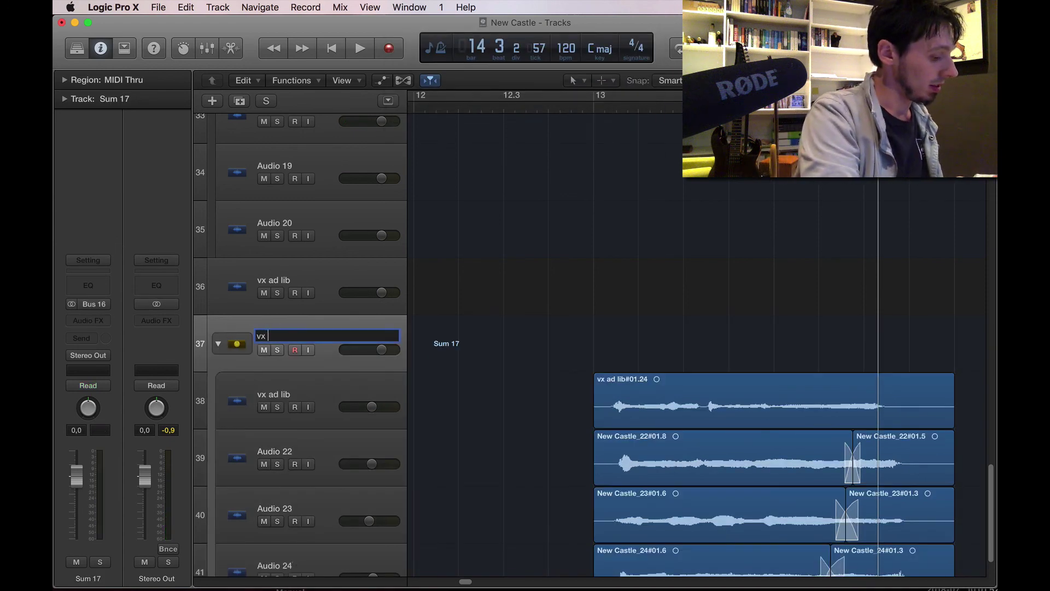
type("vx chord")
key("Return")
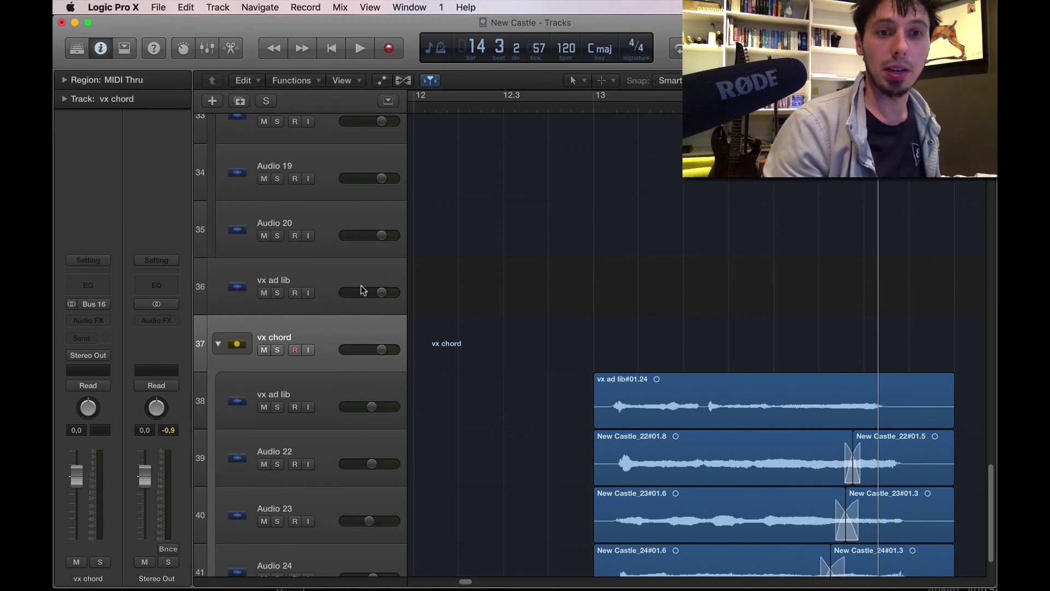
left_click_drag(362, 290, 376, 369)
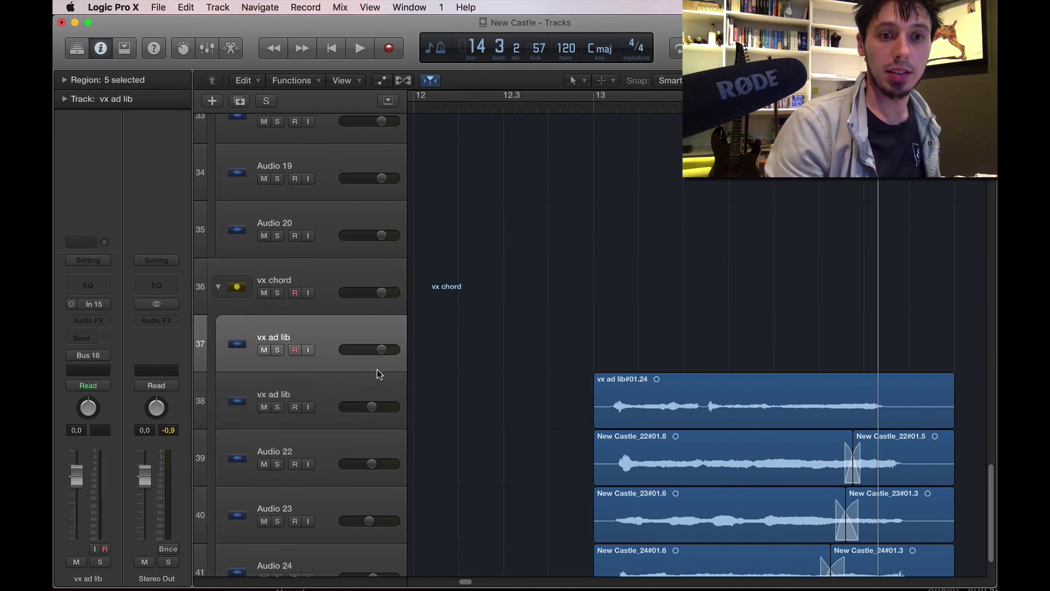
Step: Play back briefly from bar 7 and select the vx chord stack track
scroll(632, 310, "down", 5)
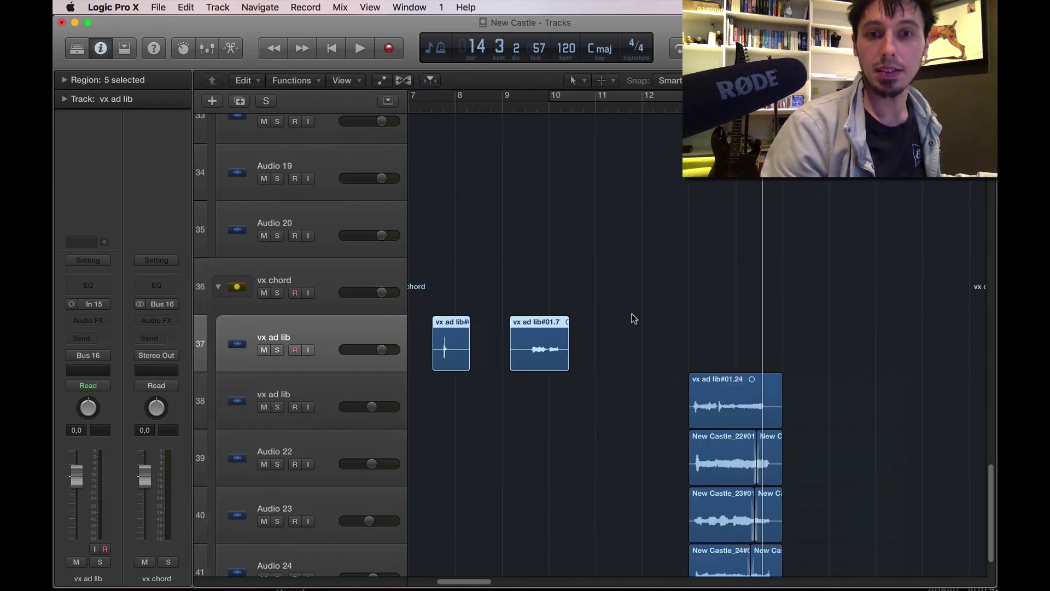
left_click(439, 105)
key("space")
key("space")
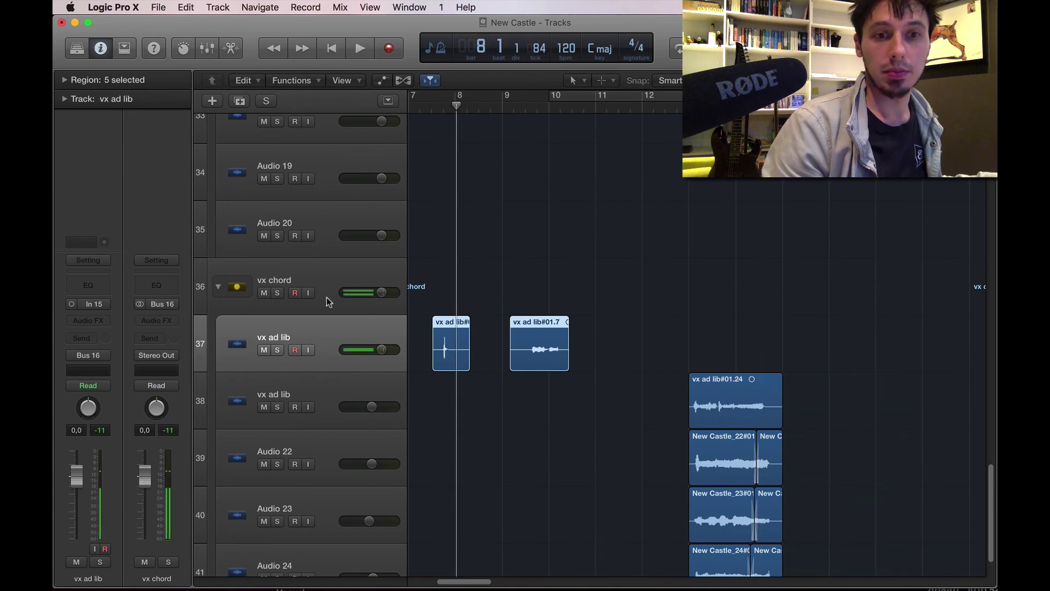
left_click(269, 314)
left_click(94, 319)
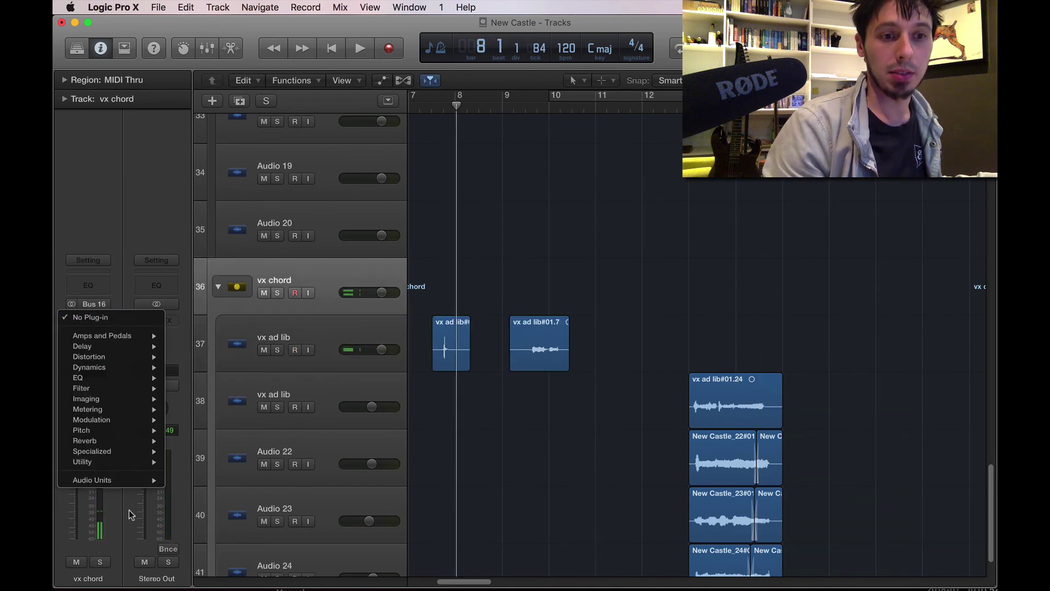
Step: Insert a Channel EQ on vx chord, enable its analyzer, and cut a narrow notch around 305 Hz
left_click(587, 429)
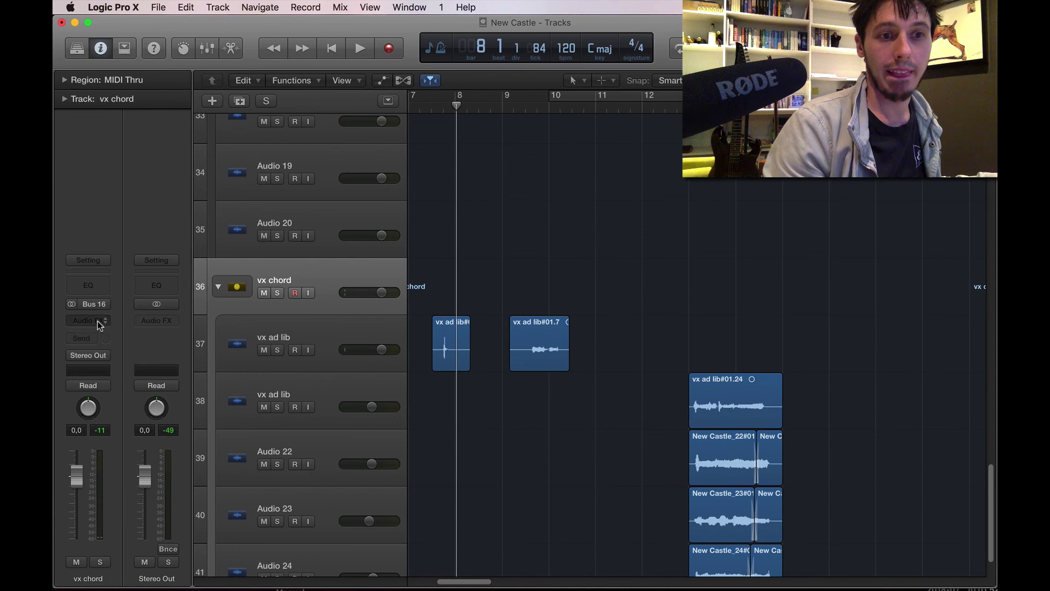
double_click(93, 284)
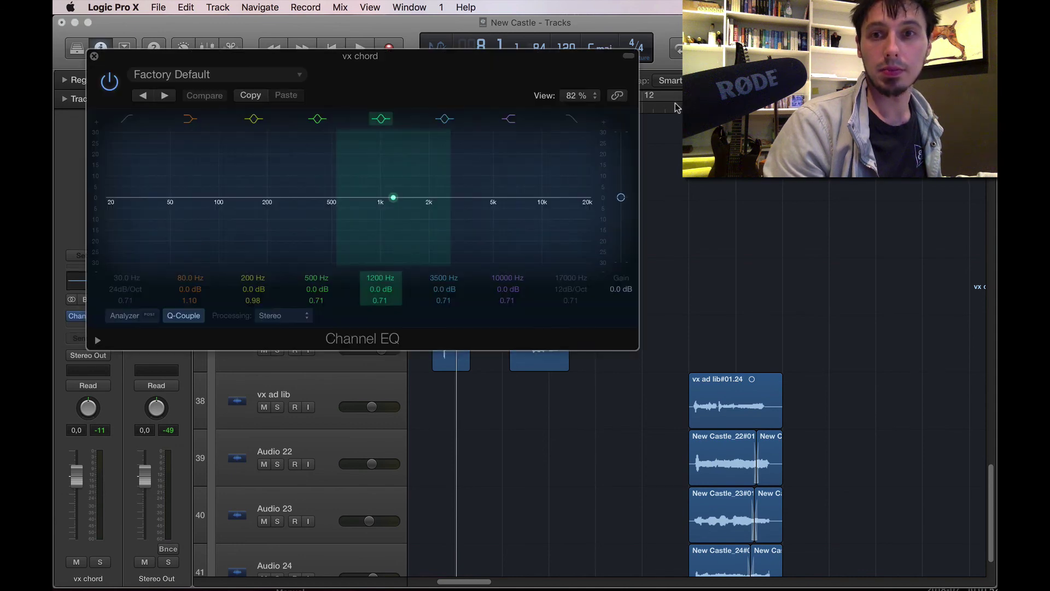
key("space")
left_click(129, 316)
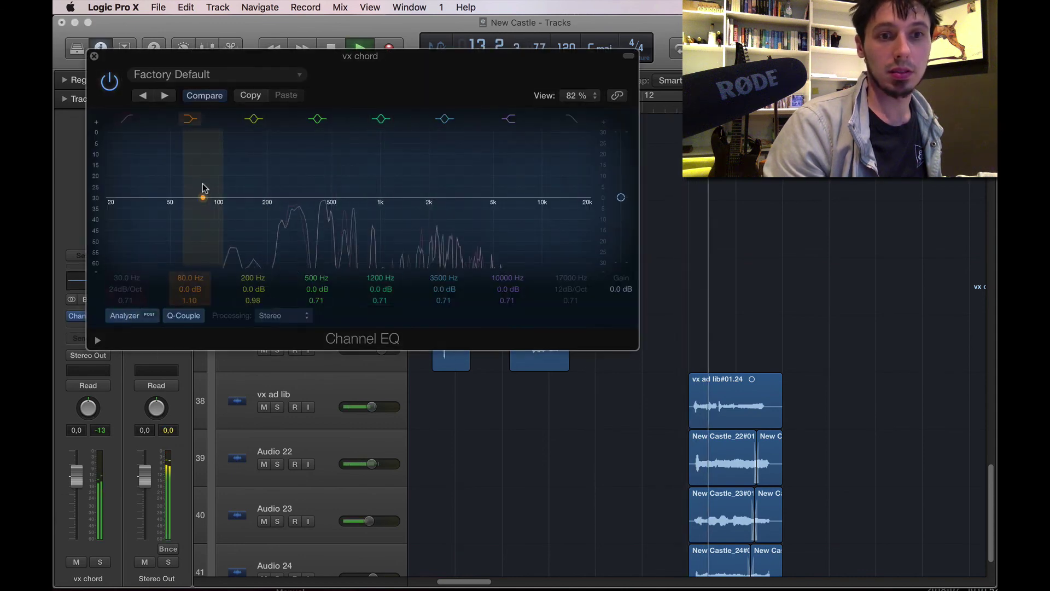
left_click_drag(235, 176, 323, 235)
key("space")
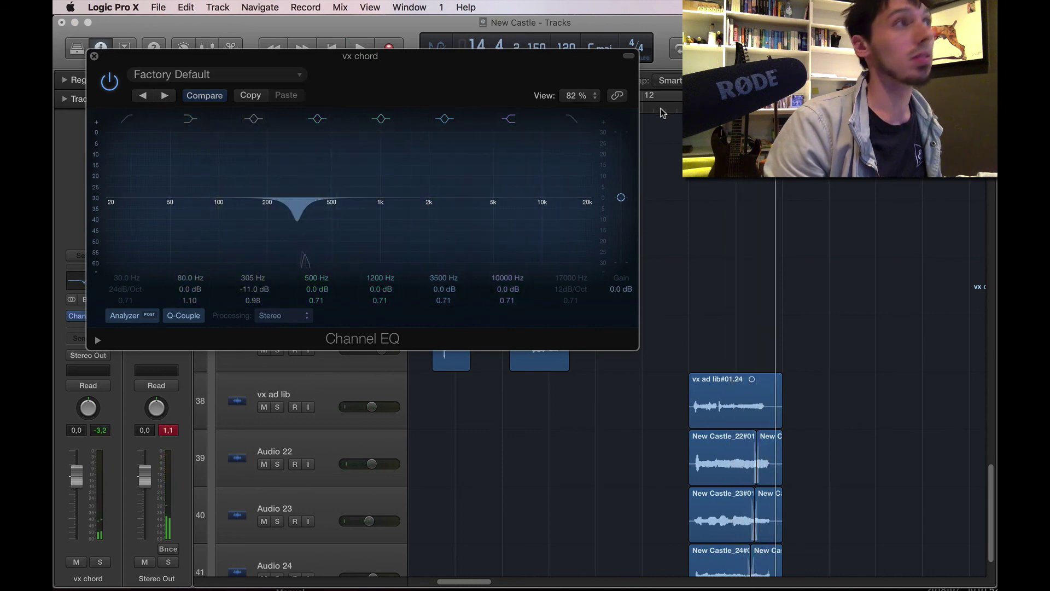
Step: Enable the EQ low-cut band and set it to about 146 Hz while listening
left_click(662, 113)
key("space")
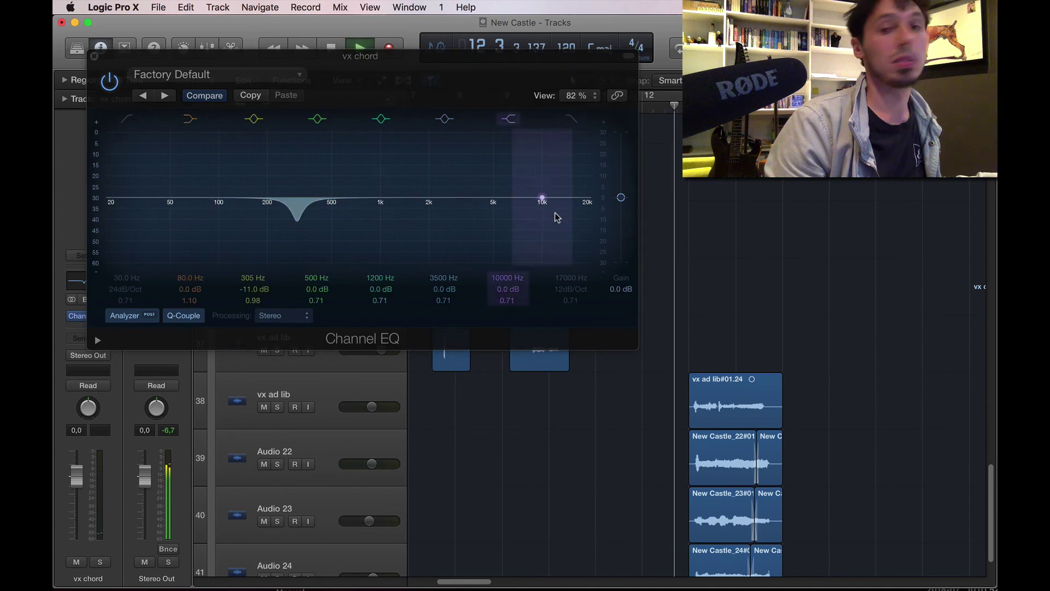
left_click(124, 127)
left_click(126, 119)
left_click_drag(124, 218, 243, 227)
left_click_drag(391, 199, 428, 233)
key("space")
left_click(666, 109)
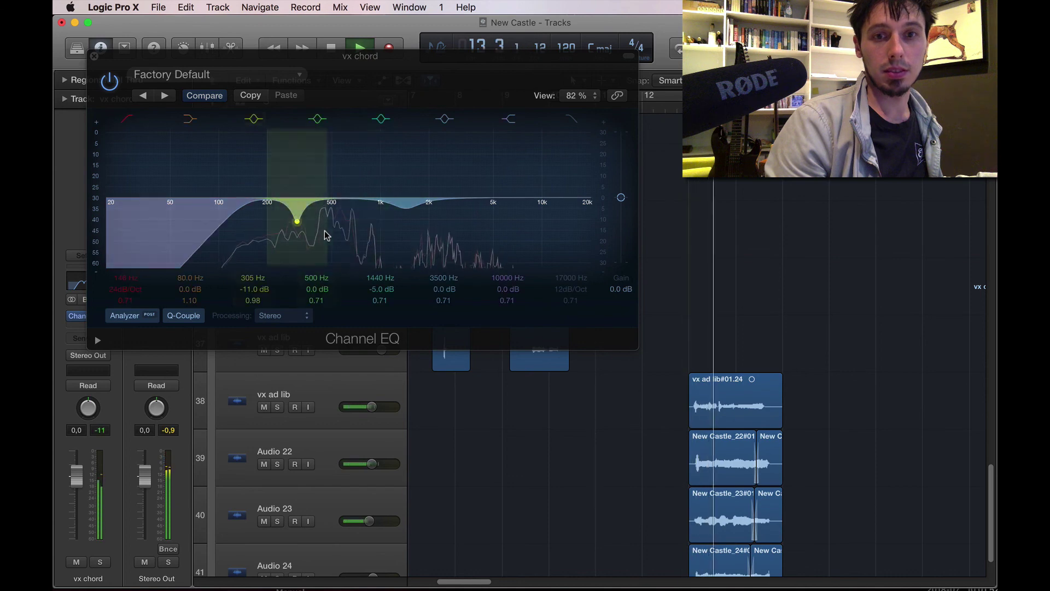
Step: Sweep a boosted band to 3200 Hz, then move the cut band down to 550 Hz
left_click_drag(404, 205, 459, 207)
left_click(676, 108)
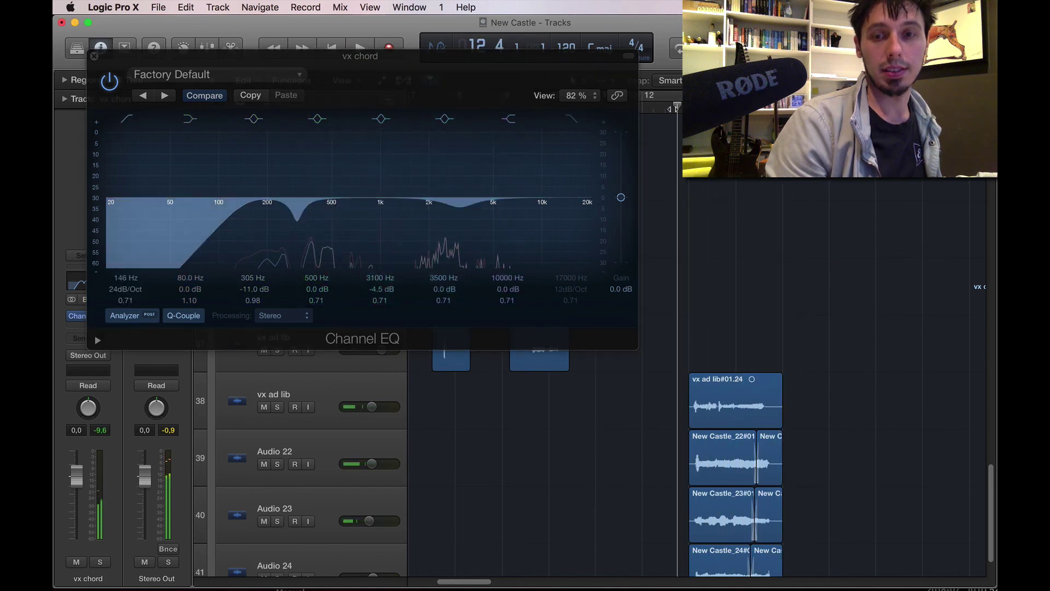
key("space")
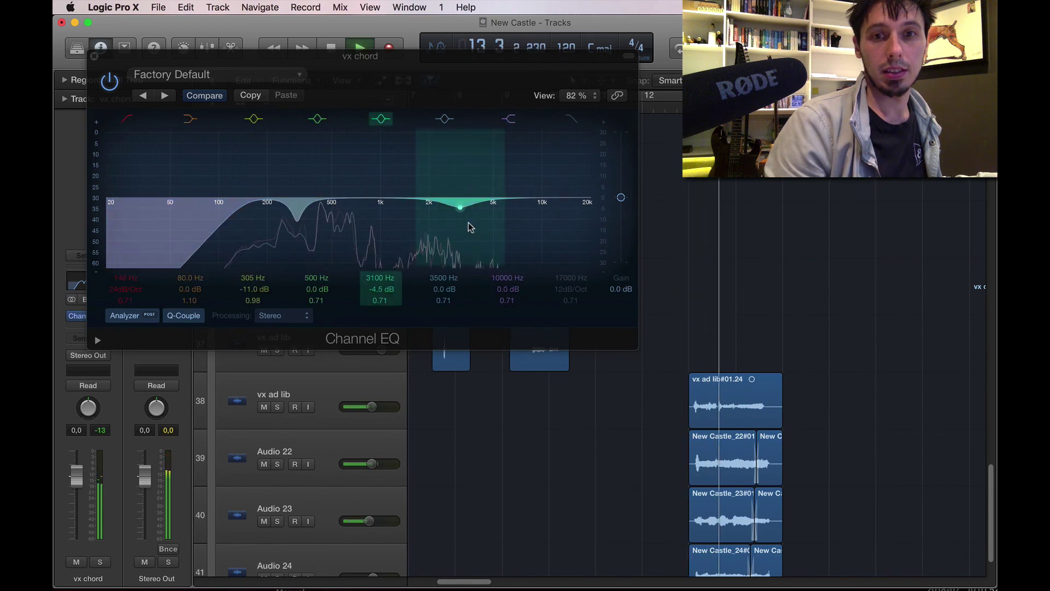
key("space")
left_click_drag(470, 227, 338, 224)
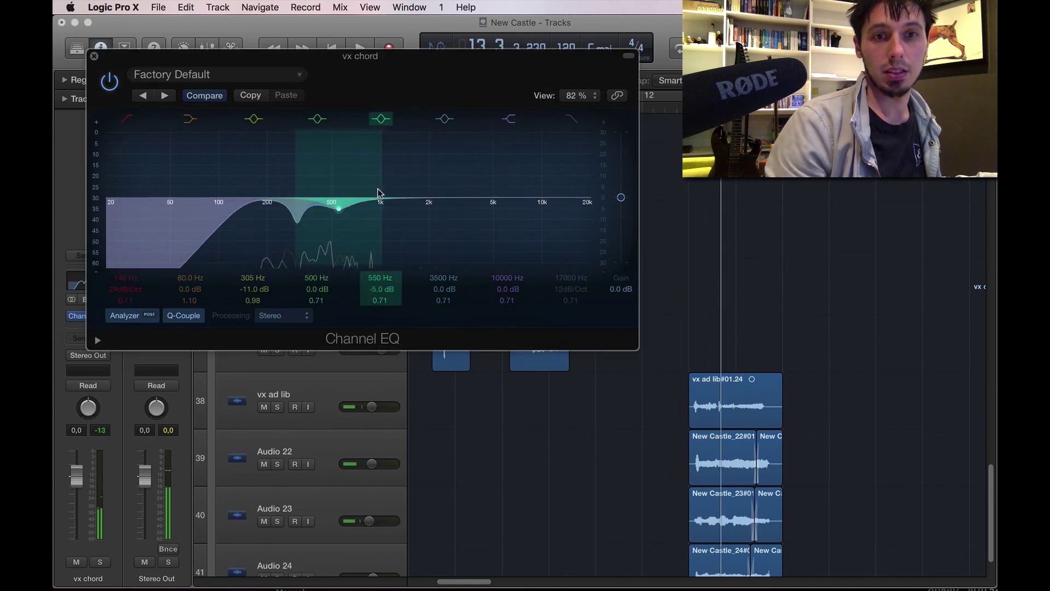
left_click(677, 107)
key("space")
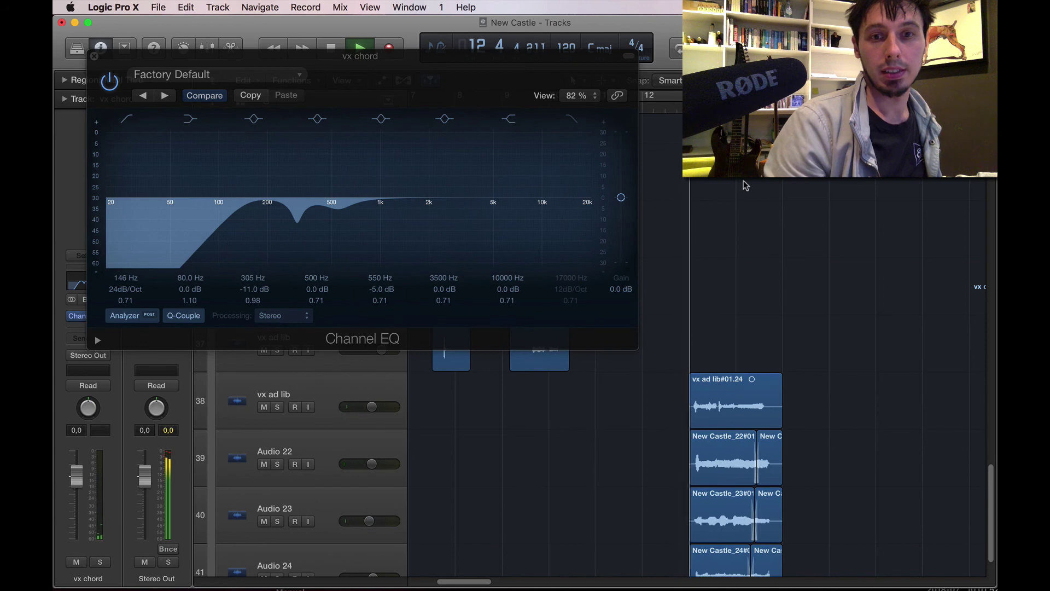
Step: Make the 550 Hz cut gentler, raise the low cut to 200 Hz, and replay the stack
left_click_drag(339, 216, 339, 206)
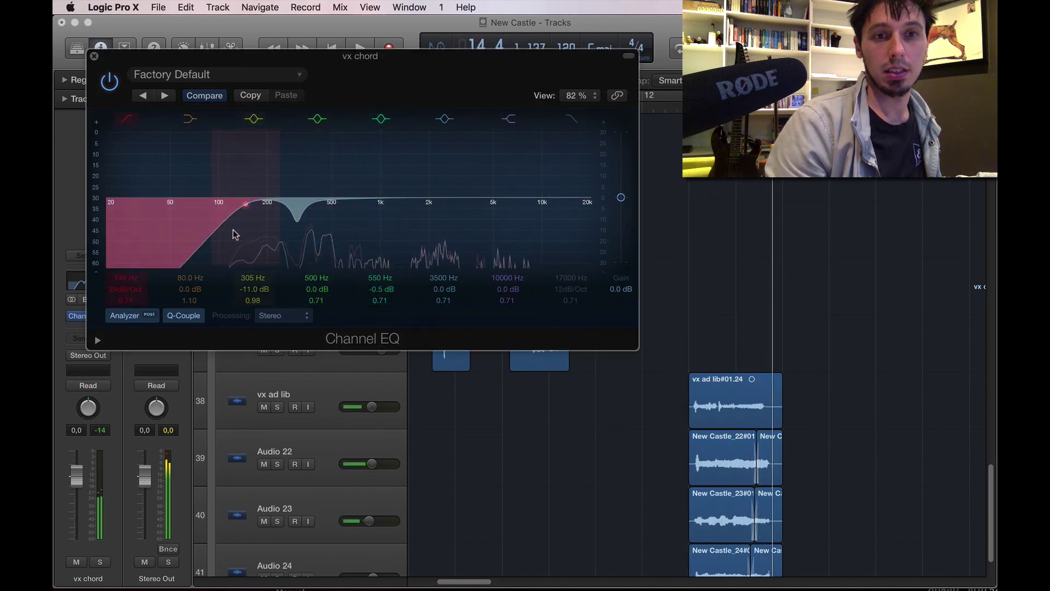
left_click_drag(232, 234, 263, 230)
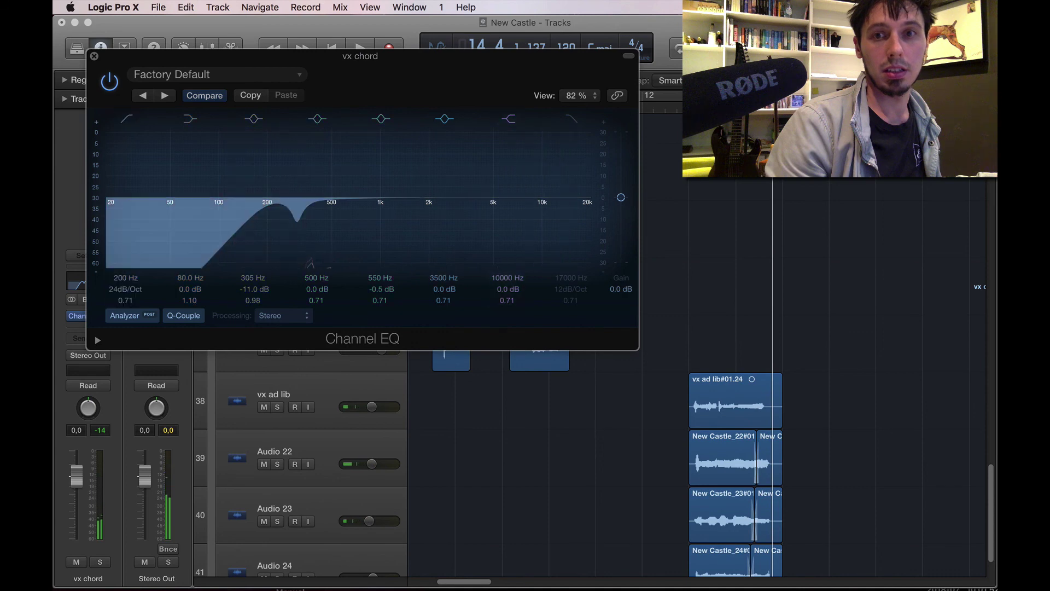
left_click(672, 113)
key("space")
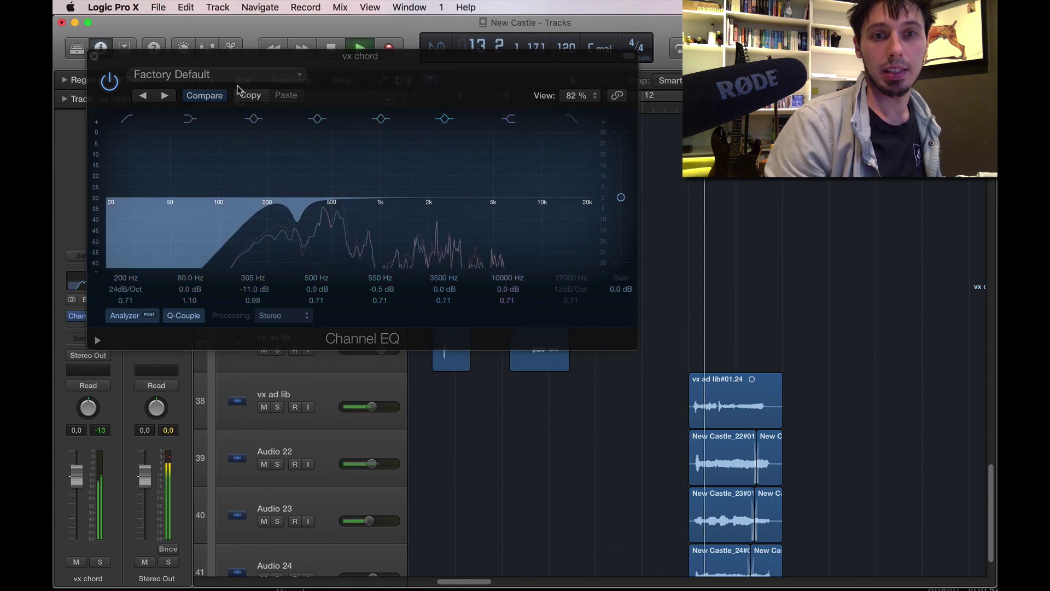
Step: Close the Channel EQ and insert a stereo Compressor in the next vx chord slot
key("v")
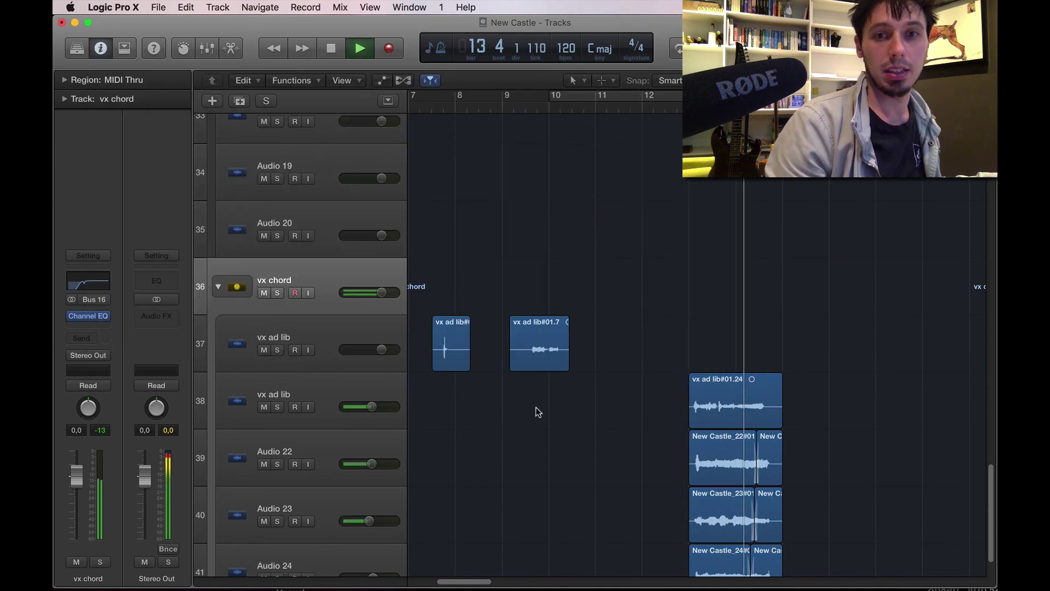
key("space")
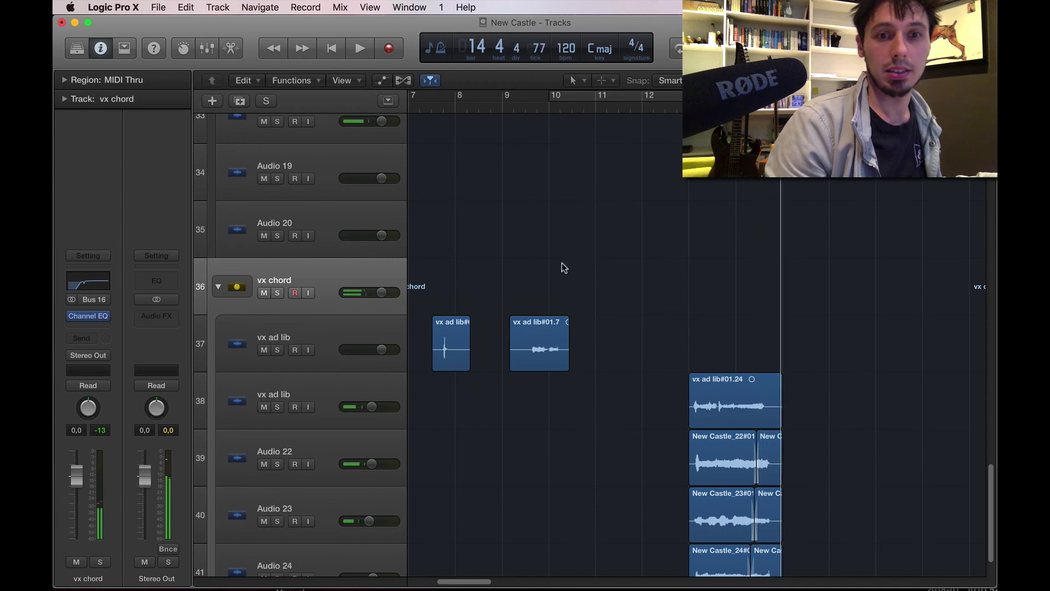
left_click(91, 328)
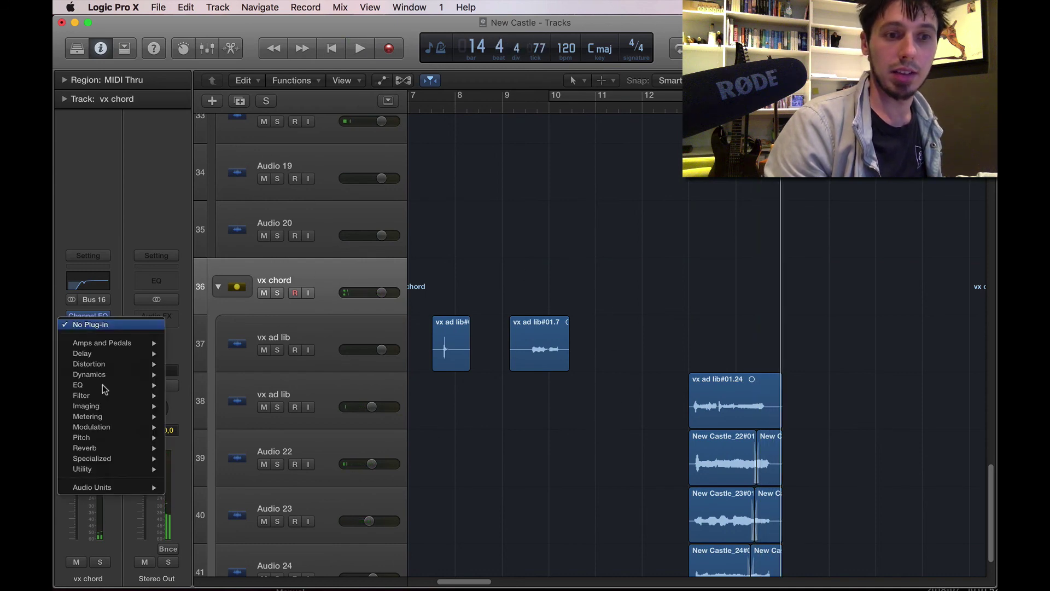
mouse_move(149, 375)
mouse_move(216, 388)
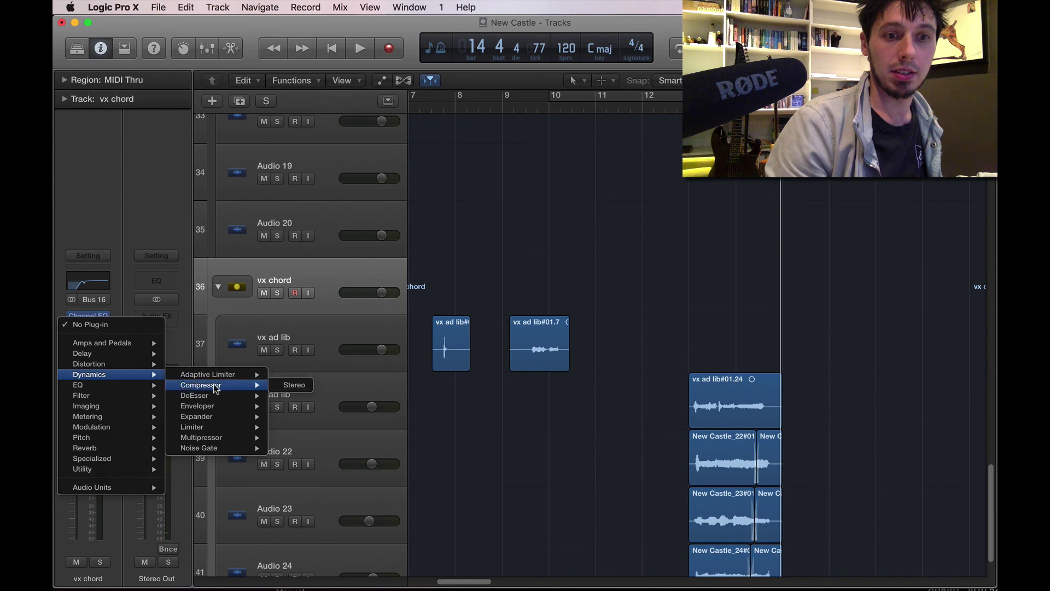
left_click(581, 175)
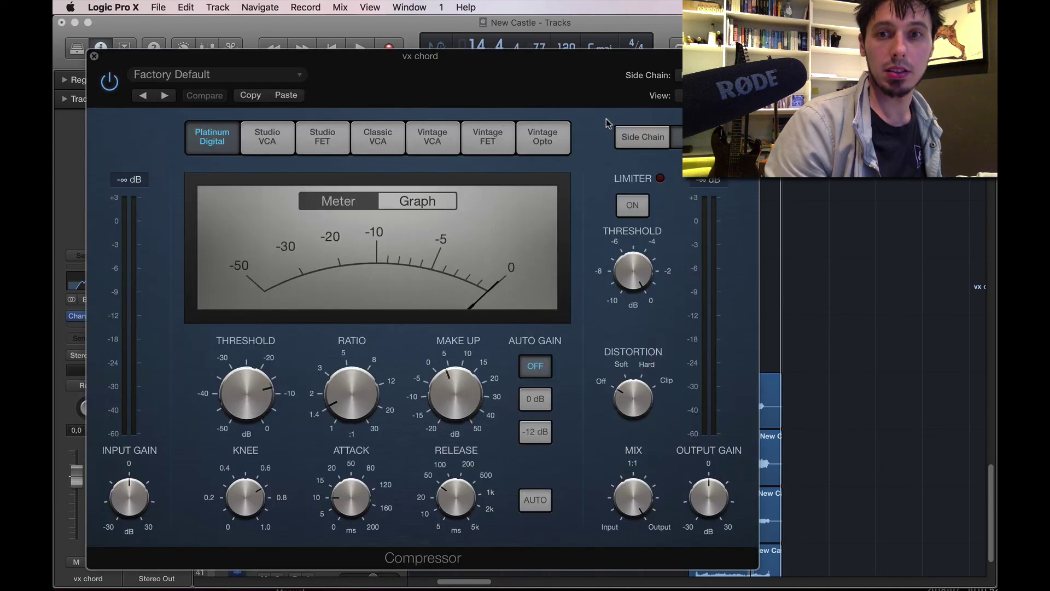
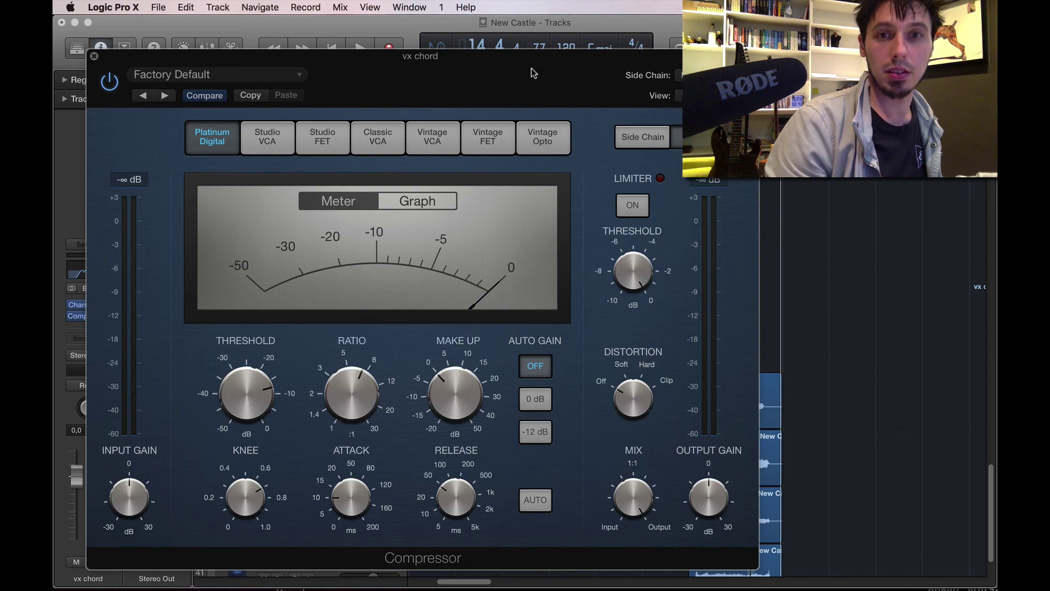
Step: Lower the vx chord compressor threshold and switch the compressor model to Vintage FET
left_click_drag(531, 69, 467, 48)
left_click_drag(602, 55, 620, 329)
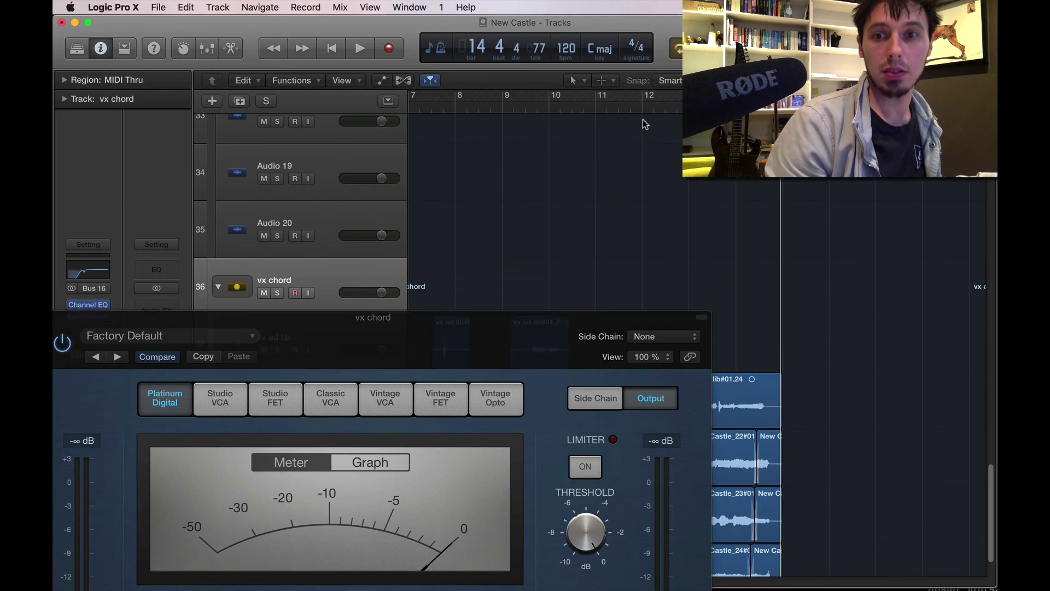
key("space")
left_click_drag(552, 350, 667, 6)
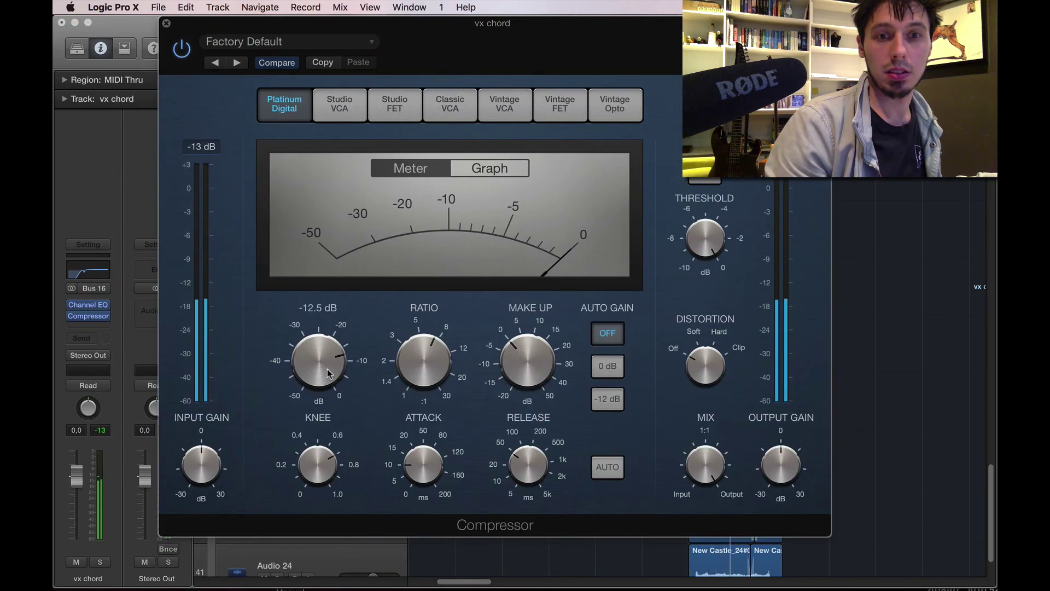
left_click_drag(327, 369, 353, 375)
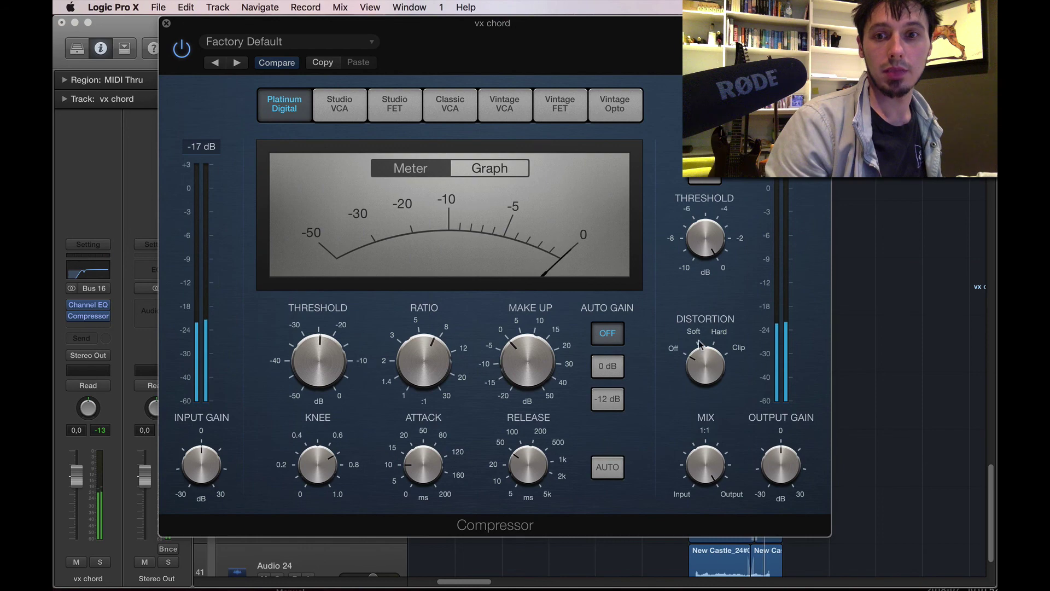
left_click(335, 122)
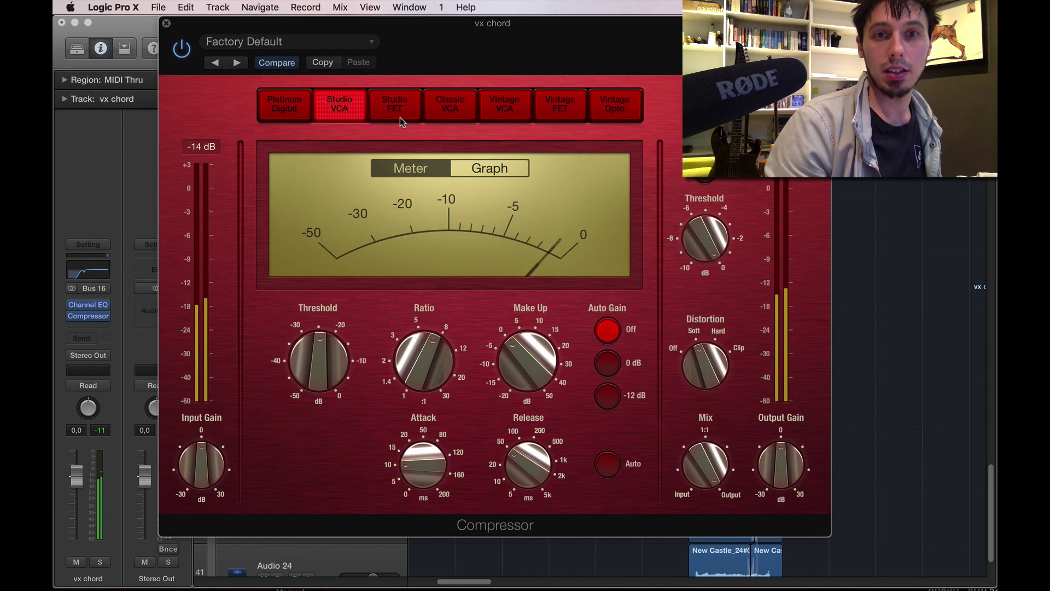
mouse_move(309, 355)
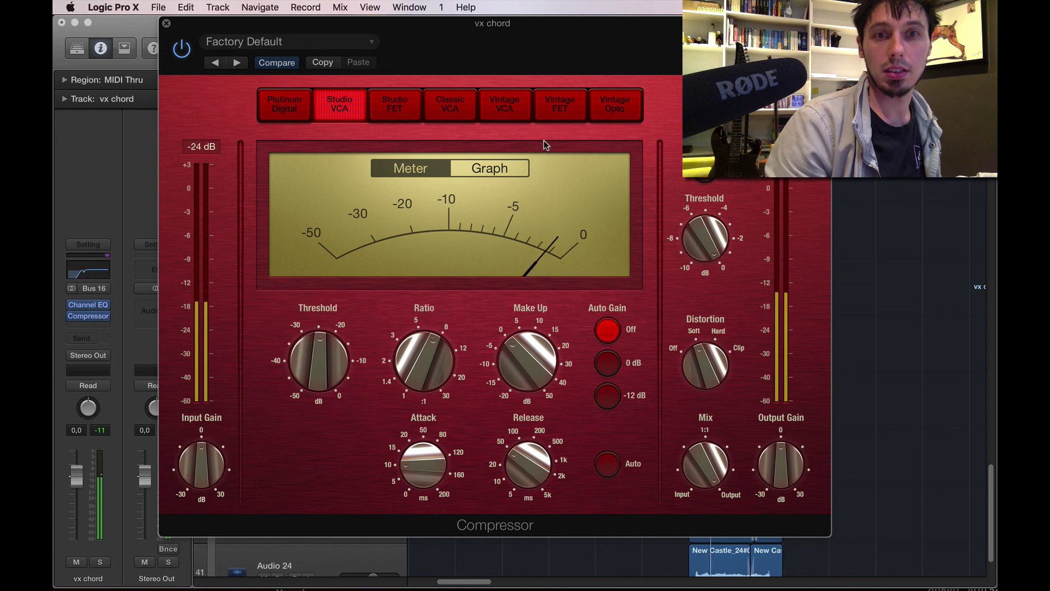
left_click(556, 116)
Step: Shorten attack to about 3.5 ms and release, raise make-up to 2 dB, A/B compare, close
mouse_move(333, 385)
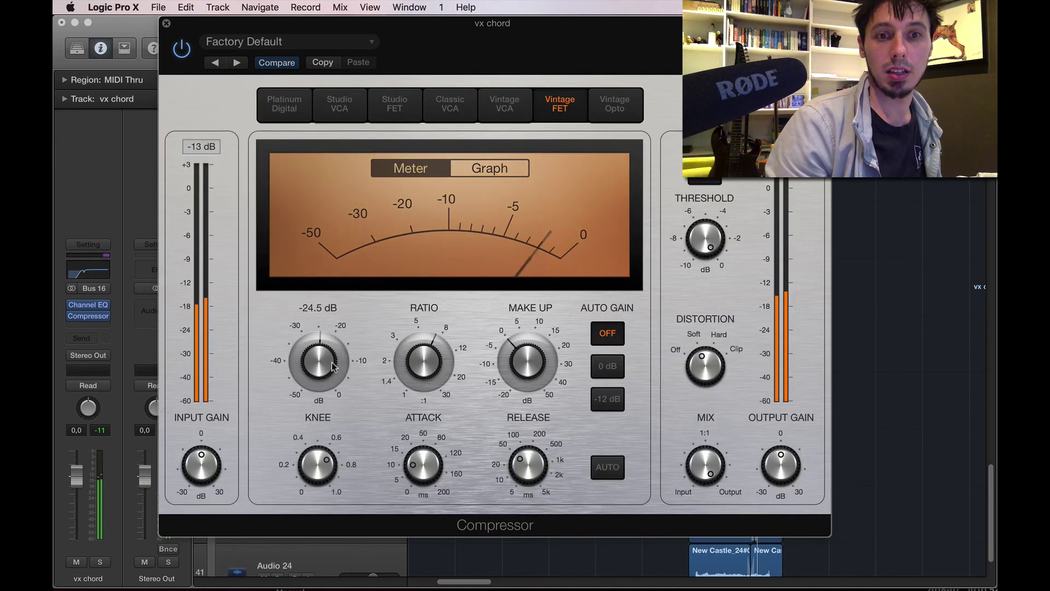
mouse_move(403, 437)
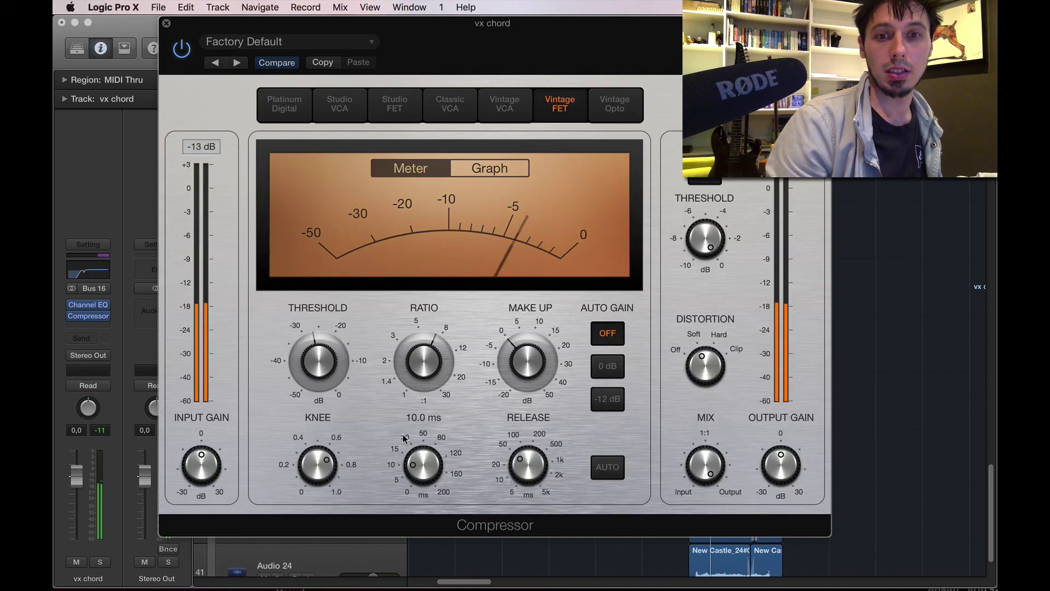
mouse_move(423, 530)
left_mouse_down()
mouse_move(424, 487)
mouse_move(425, 530)
left_mouse_up()
left_click_drag(528, 464, 478, 508)
left_click_drag(407, 463, 411, 449)
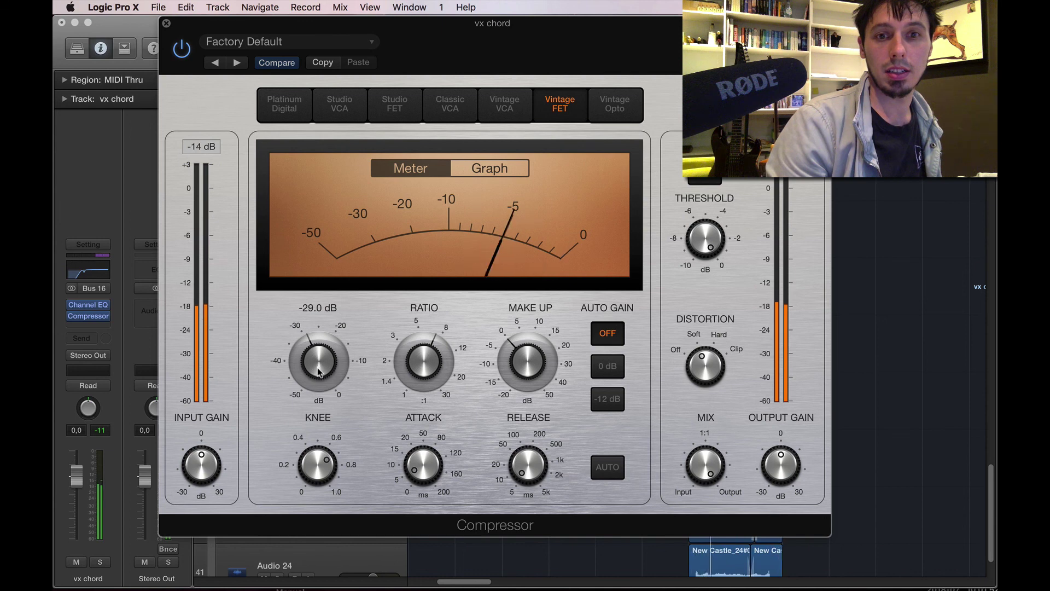
left_click_drag(535, 354, 535, 350)
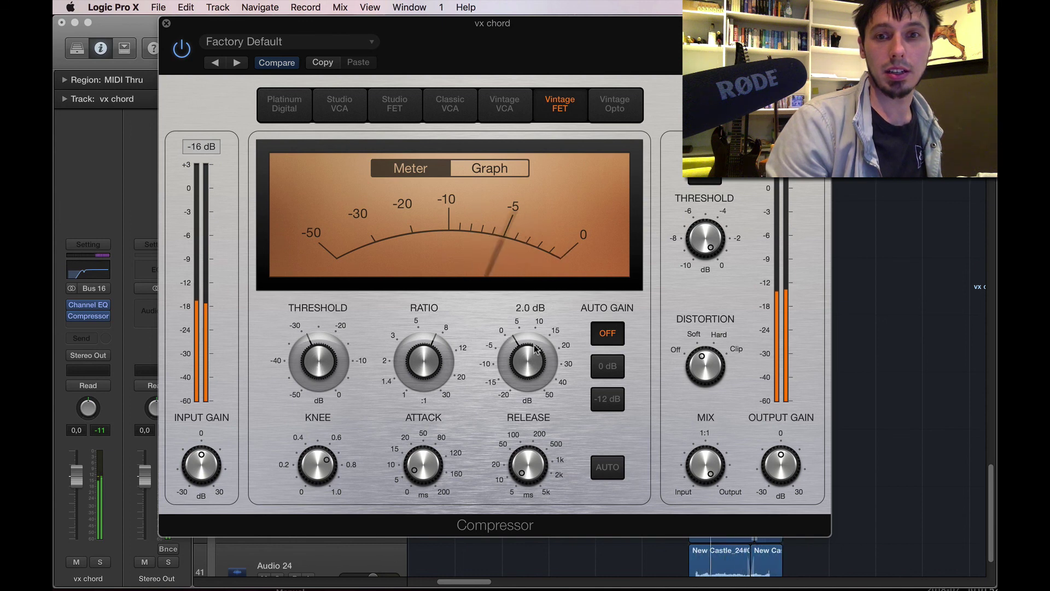
left_click(189, 50)
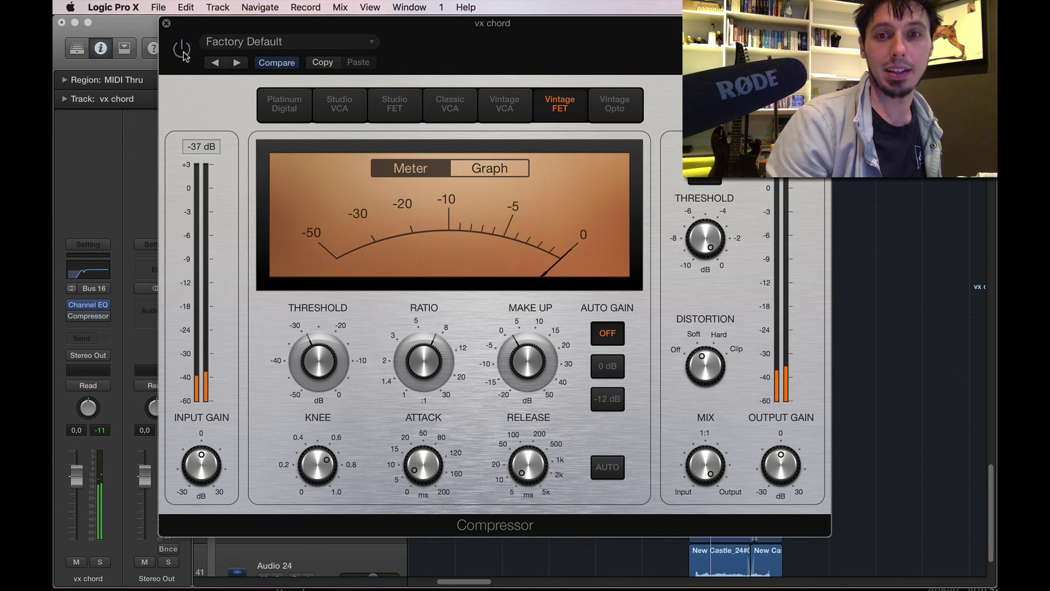
left_click(183, 53)
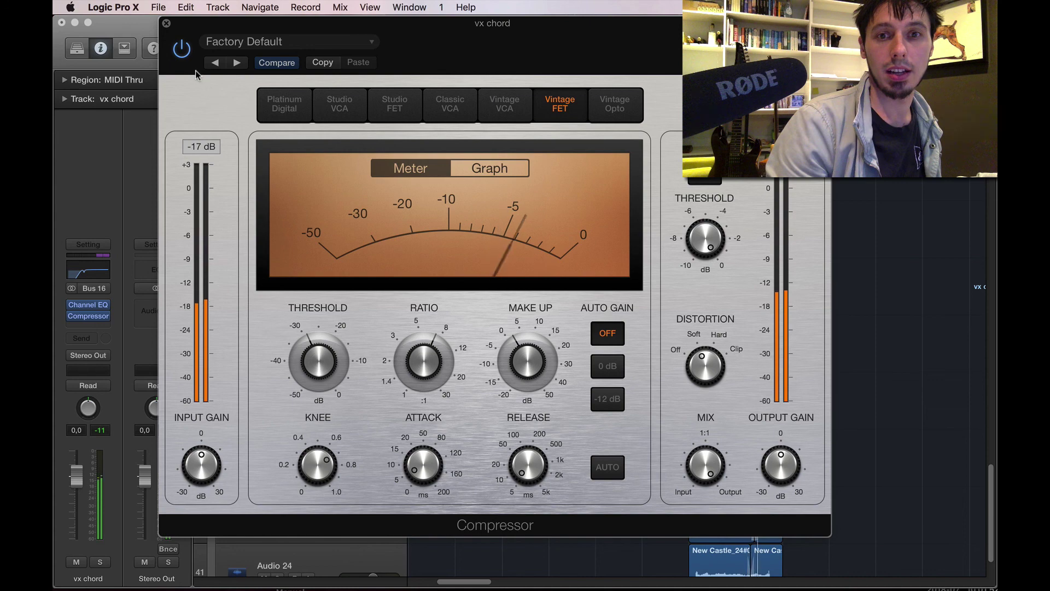
key("super+w")
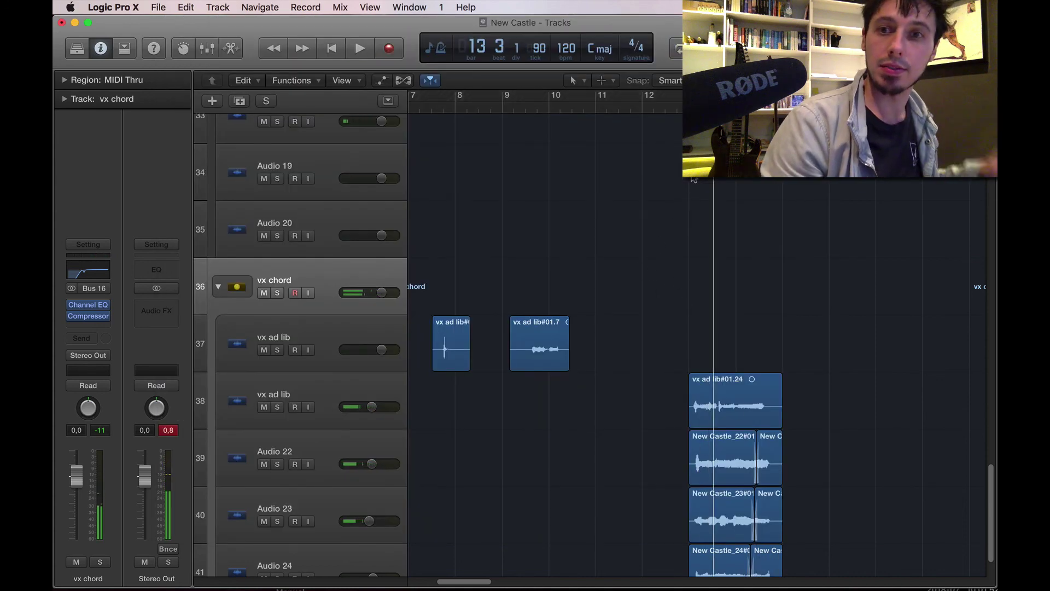
Step: Turn off cycle, collapse the vocal harm stack, and delete the vx#01.1 region
scroll(674, 190, "up", 10)
key("c")
key("Return")
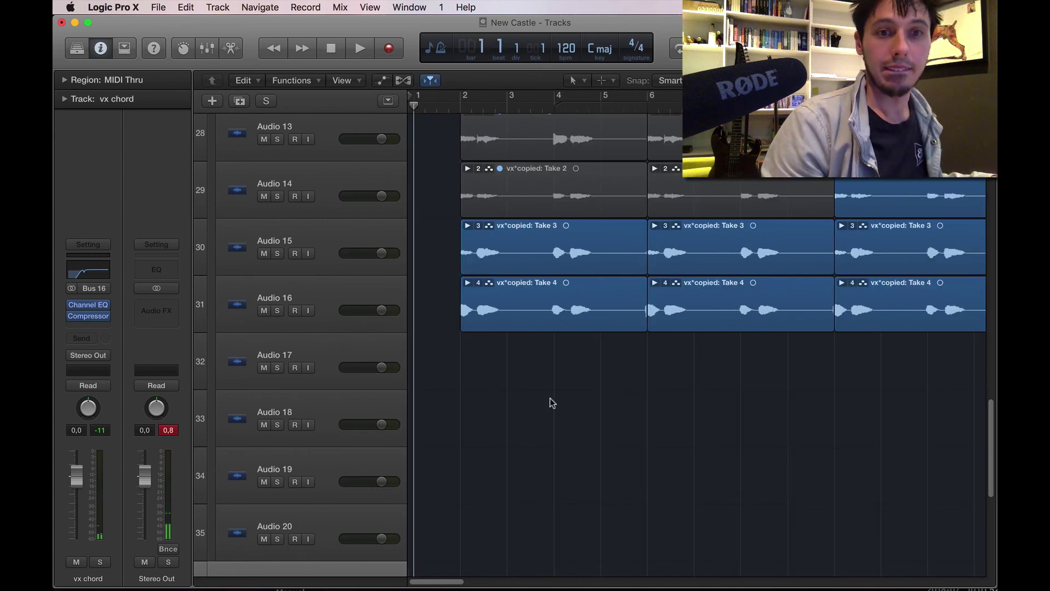
key("space")
scroll(511, 448, "up", 10)
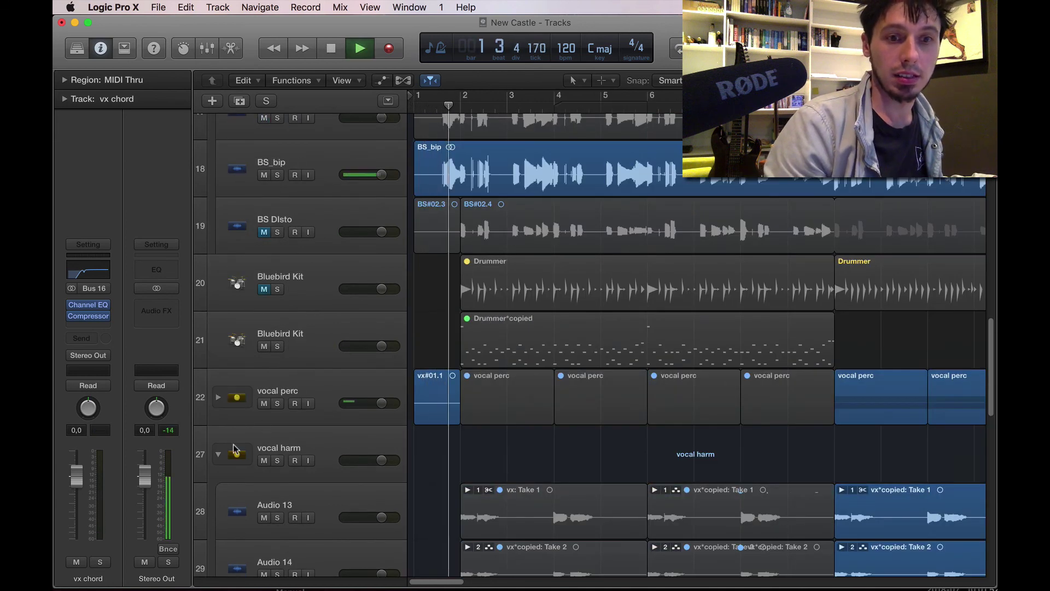
left_click(218, 455)
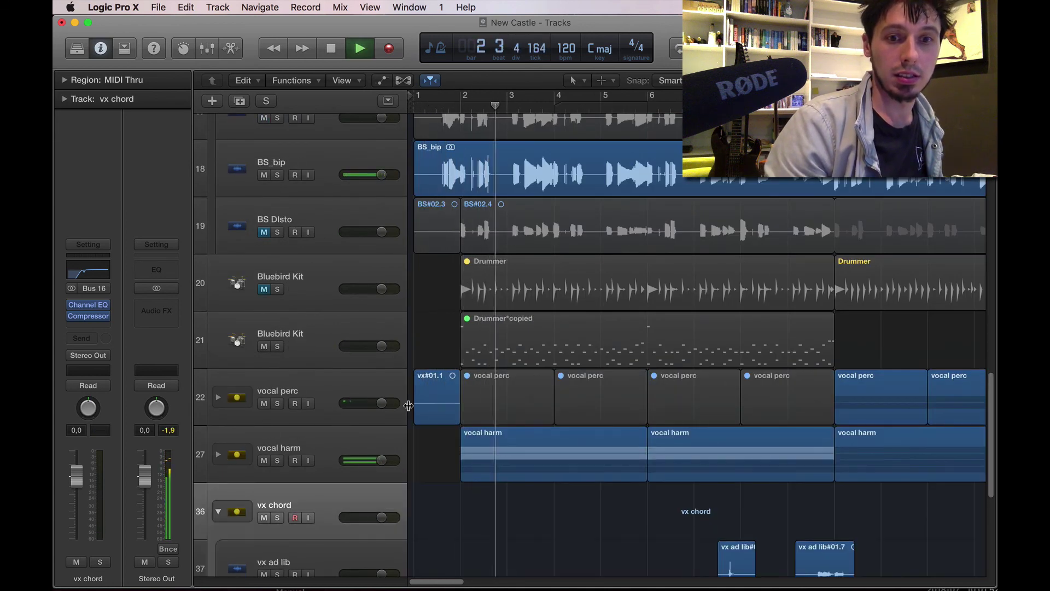
left_click(426, 399)
key("Delete")
left_click(334, 440)
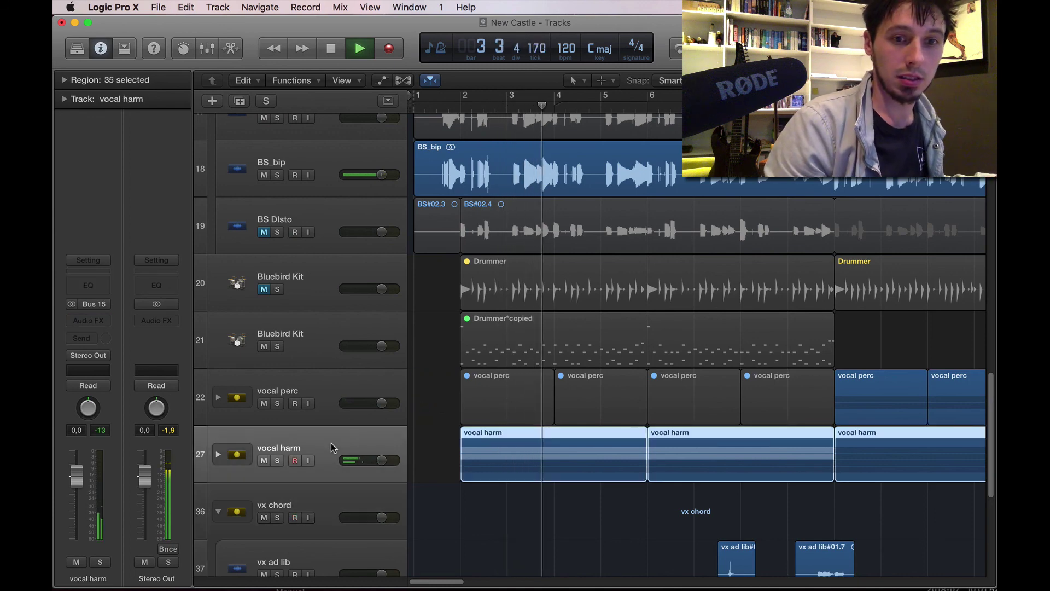
key("space")
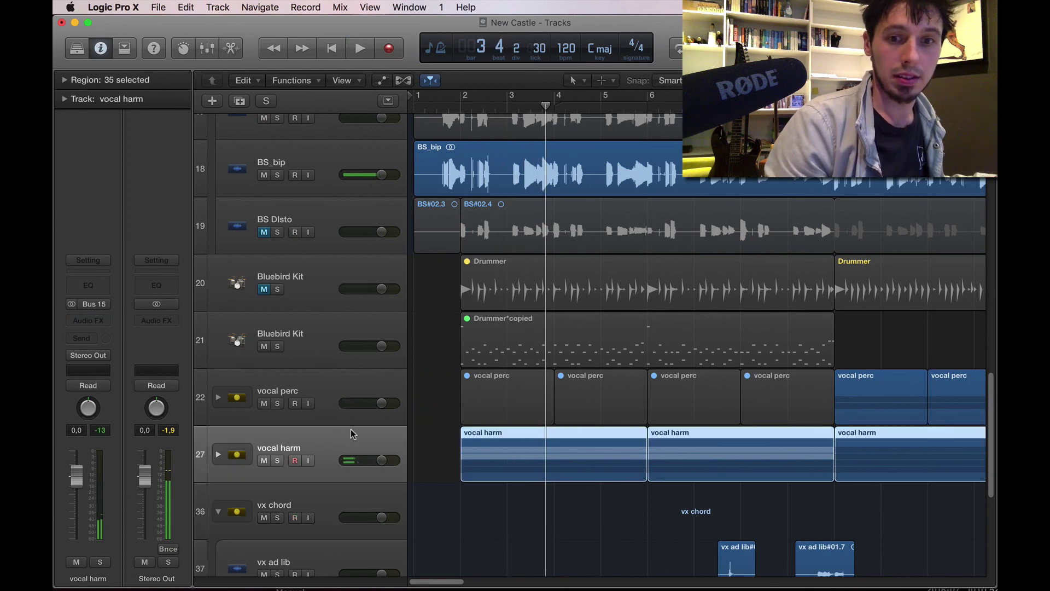
Step: Insert a Channel EQ on vocal harm with Analyzer on, a low cut, and a low-mid dip
left_click(103, 288)
left_click_drag(494, 50, 494, 60)
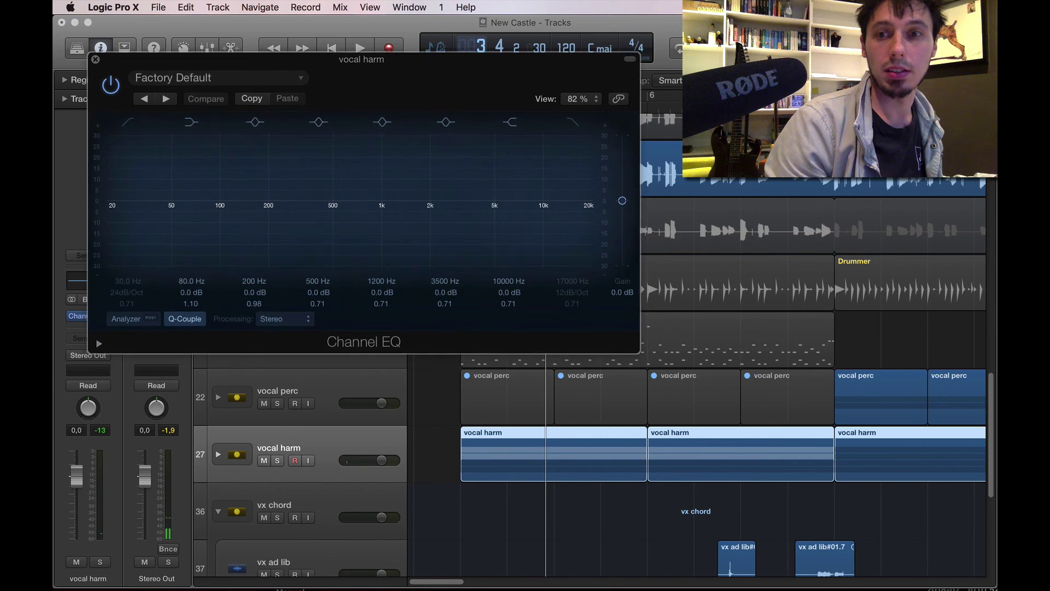
key("space")
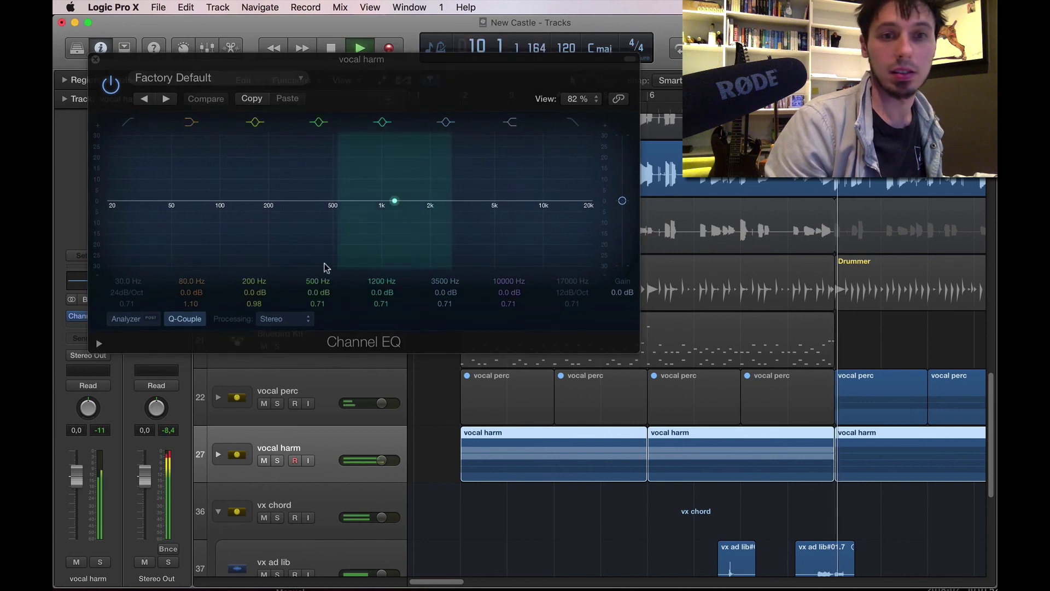
left_click(126, 318)
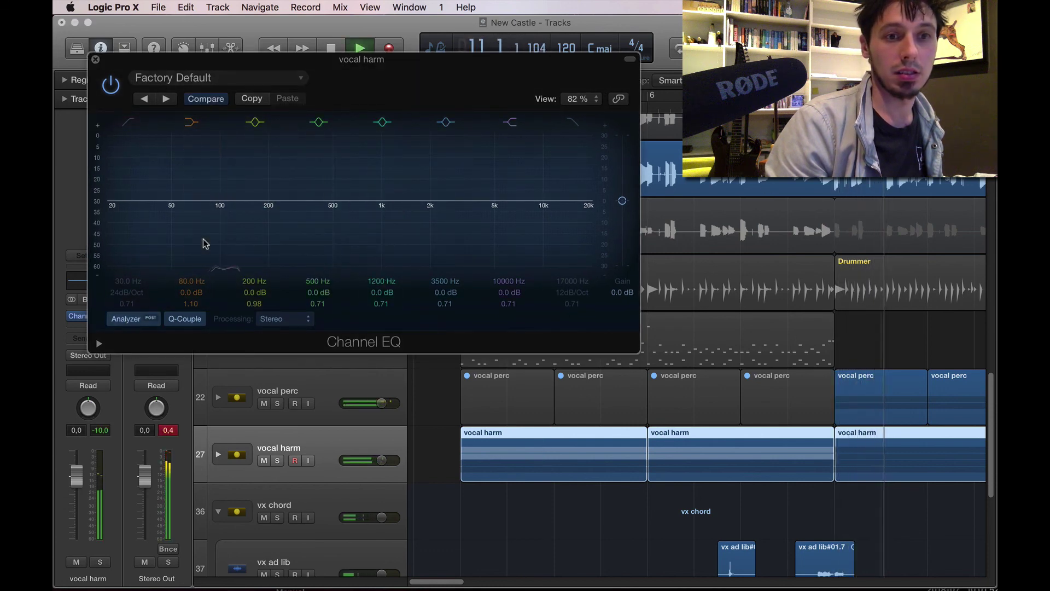
left_click(123, 122)
left_click_drag(147, 244, 255, 239)
left_click_drag(325, 218, 280, 232)
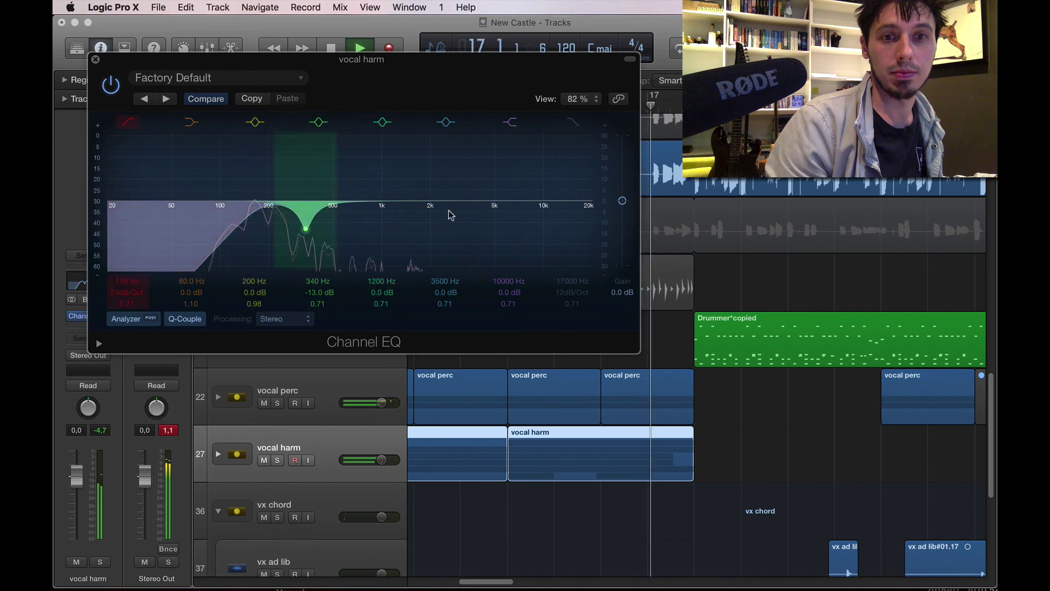
Step: Boost 5600 Hz by 7 dB, move the mid cut to 1580 Hz, and A/B the EQ
mouse_move(511, 206)
left_mouse_down()
mouse_move(465, 188)
mouse_move(495, 203)
left_mouse_up()
key("period")
key("period")
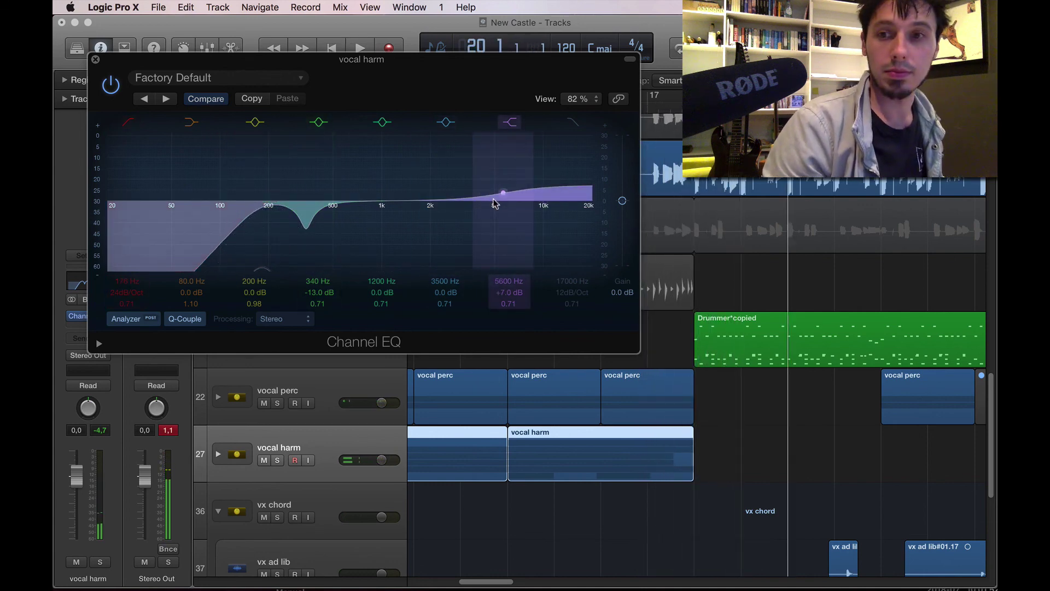
key("period")
key("period")
key("space")
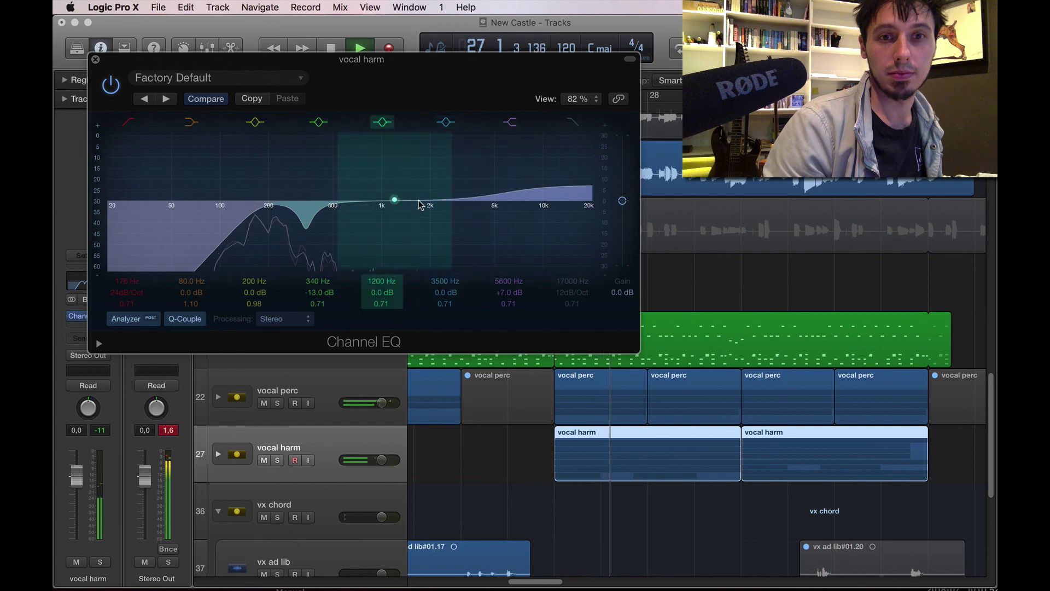
mouse_move(422, 204)
left_mouse_down()
mouse_move(414, 172)
mouse_move(445, 264)
mouse_move(442, 221)
mouse_move(418, 207)
left_mouse_up()
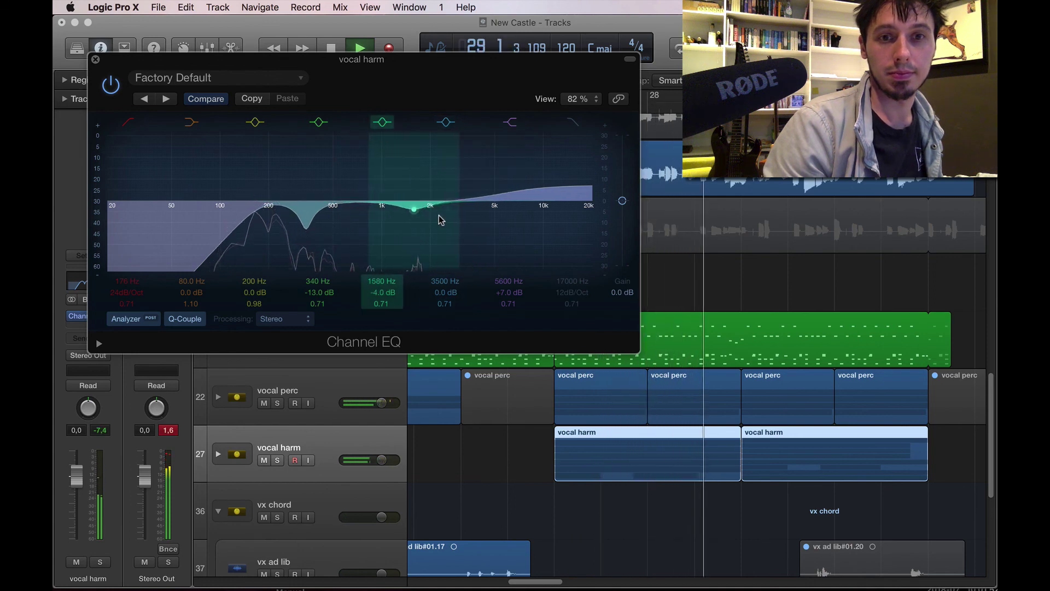
left_click(110, 85)
left_click(96, 61)
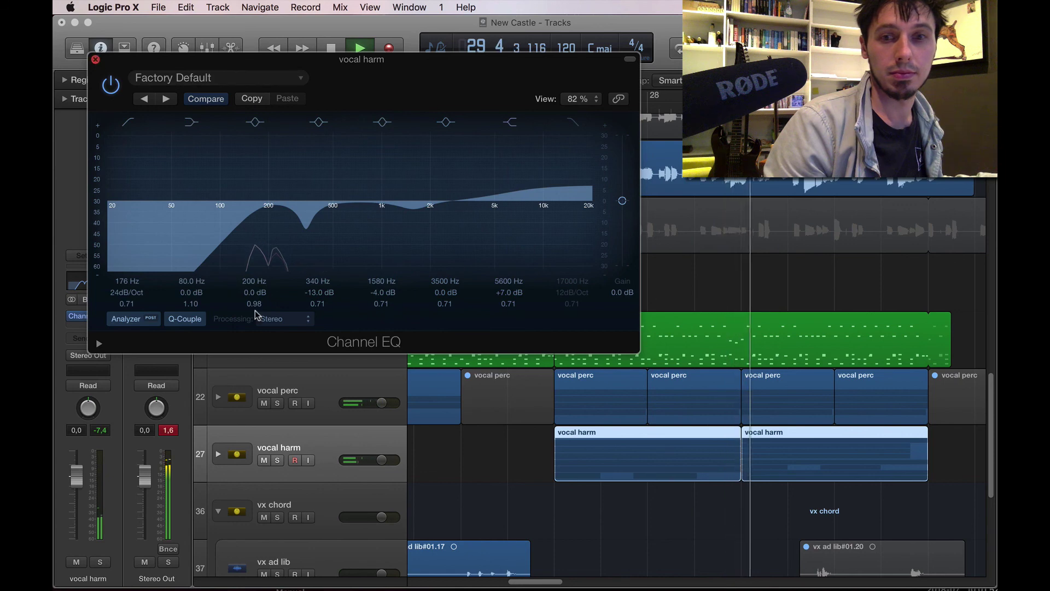
Step: Insert a stereo Space Designer on vocal harm after the Channel EQ, looping bars 26–30
key("space")
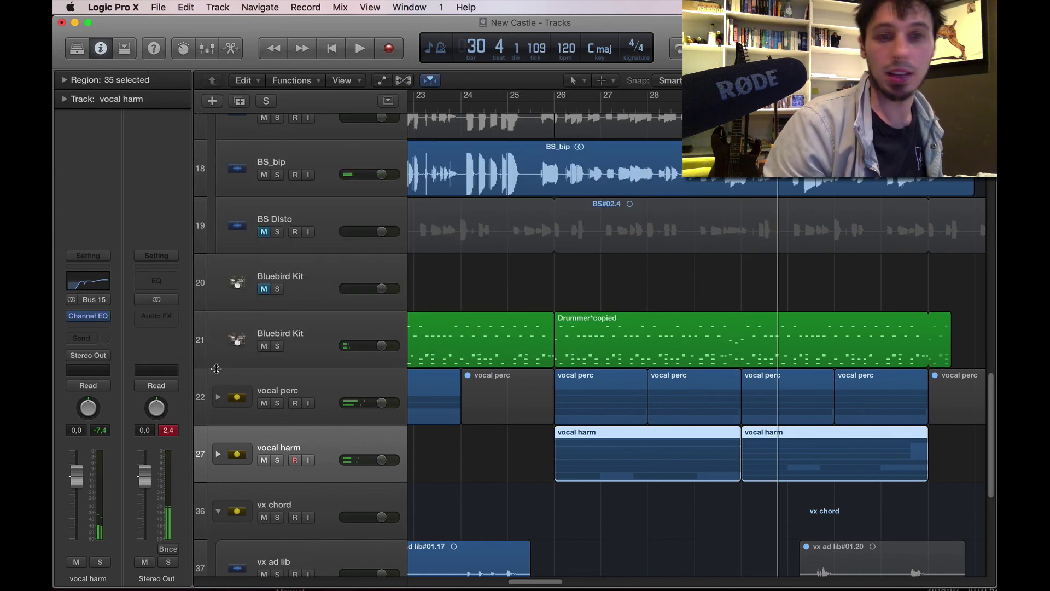
left_click(91, 339)
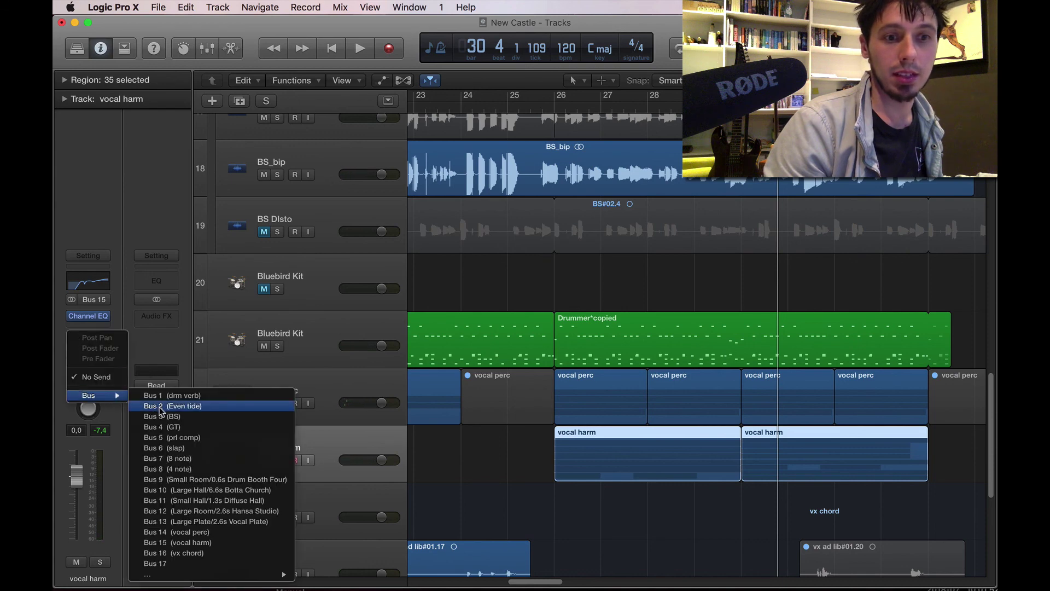
left_click(102, 366)
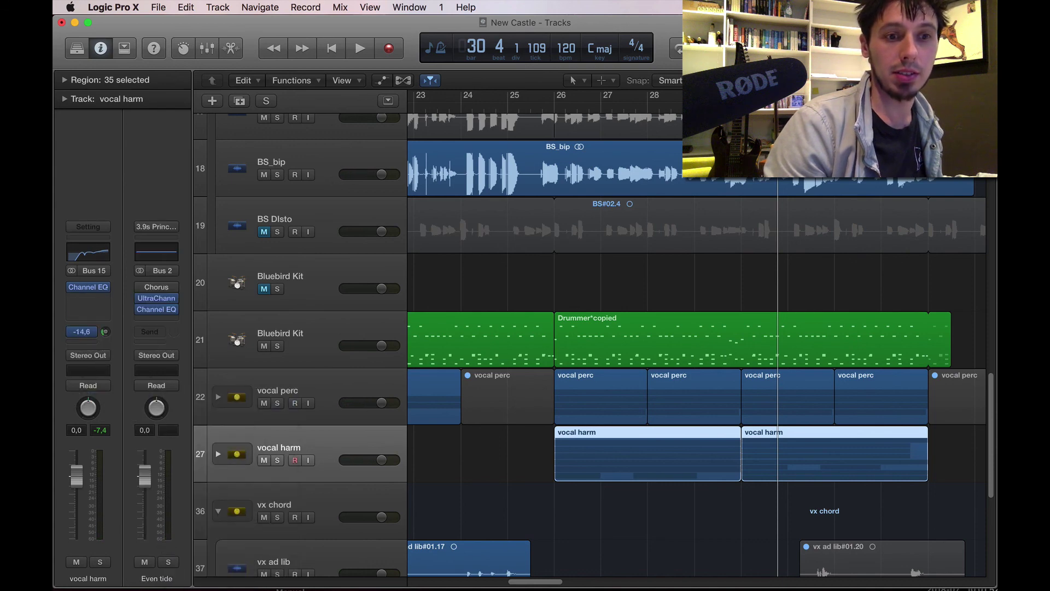
left_click(87, 298)
mouse_move(111, 334)
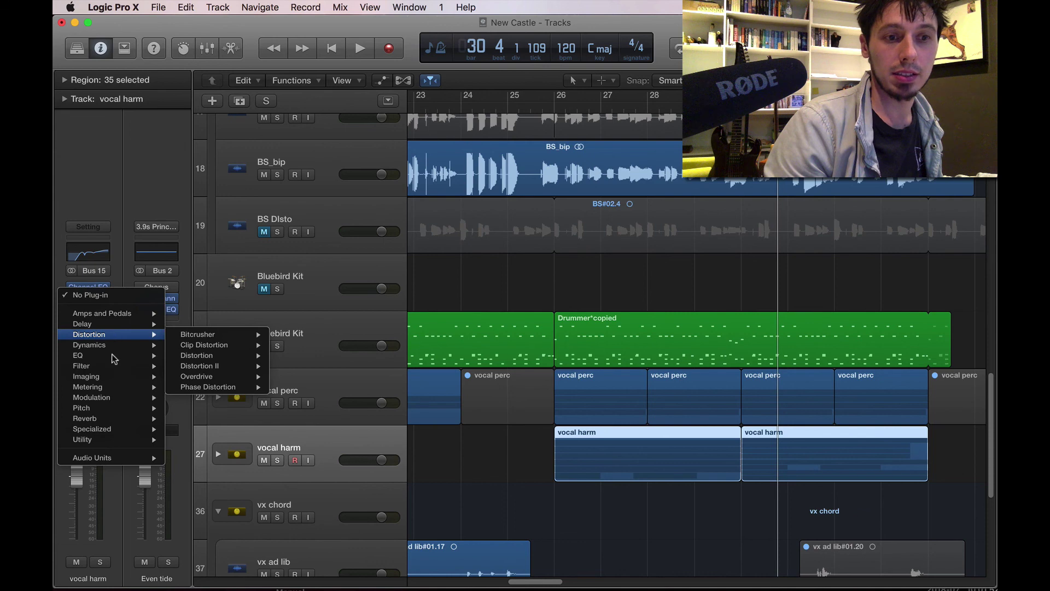
left_click(126, 236)
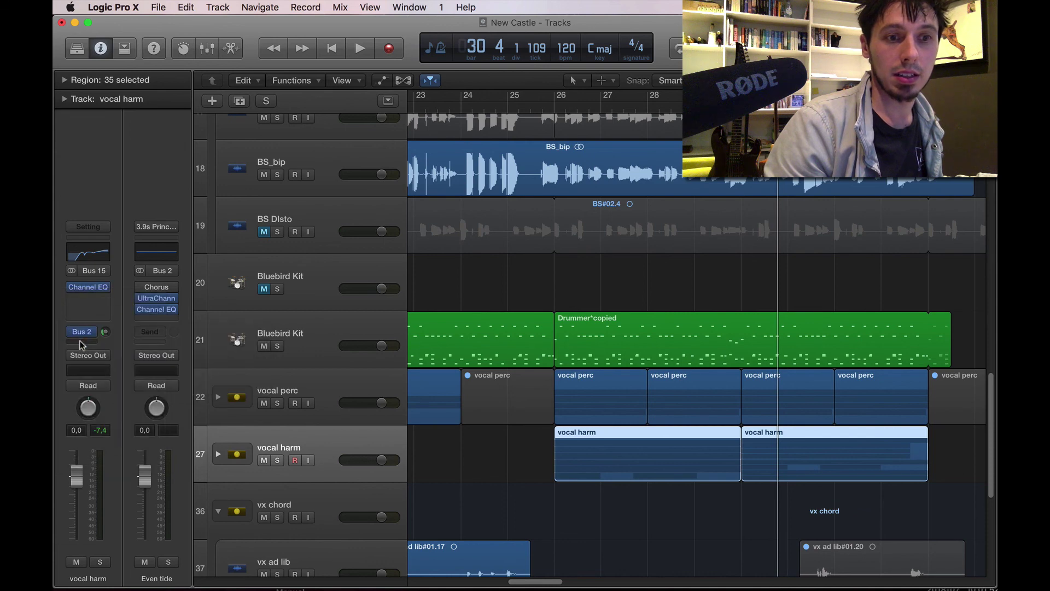
left_click(82, 303)
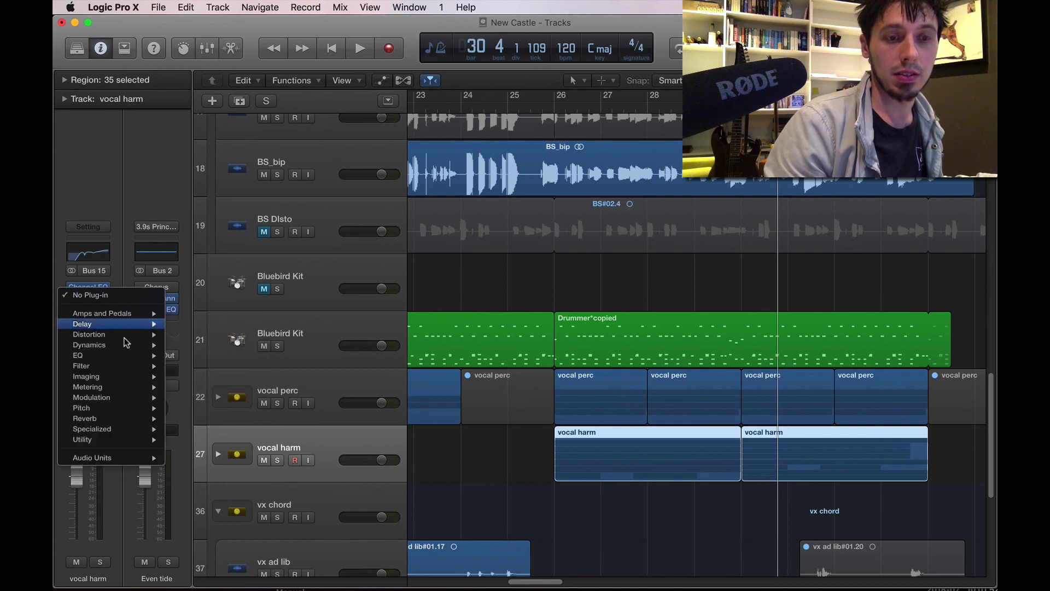
mouse_move(117, 418)
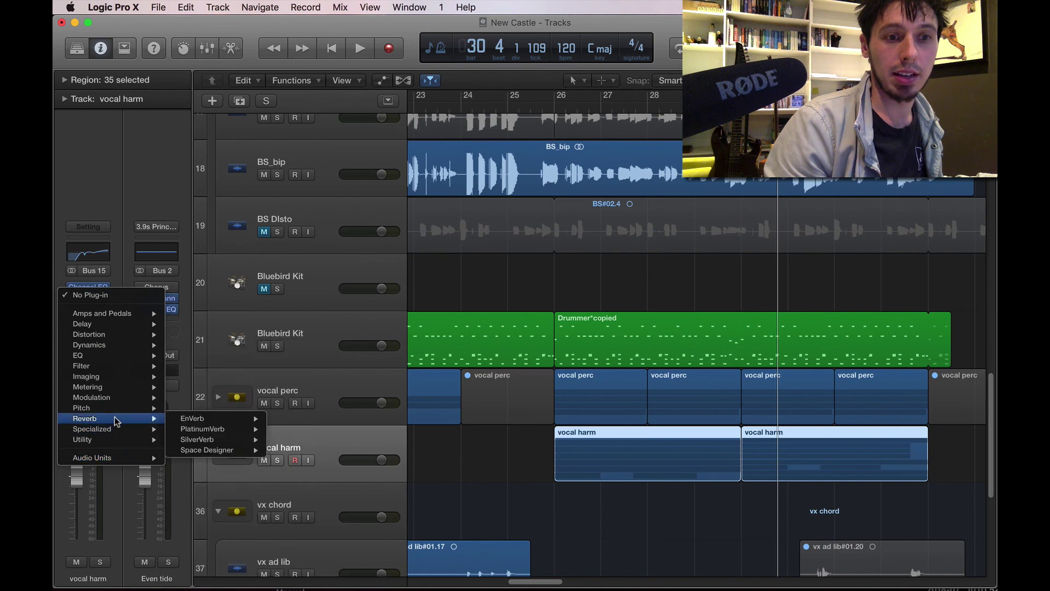
mouse_move(202, 450)
left_click(285, 451)
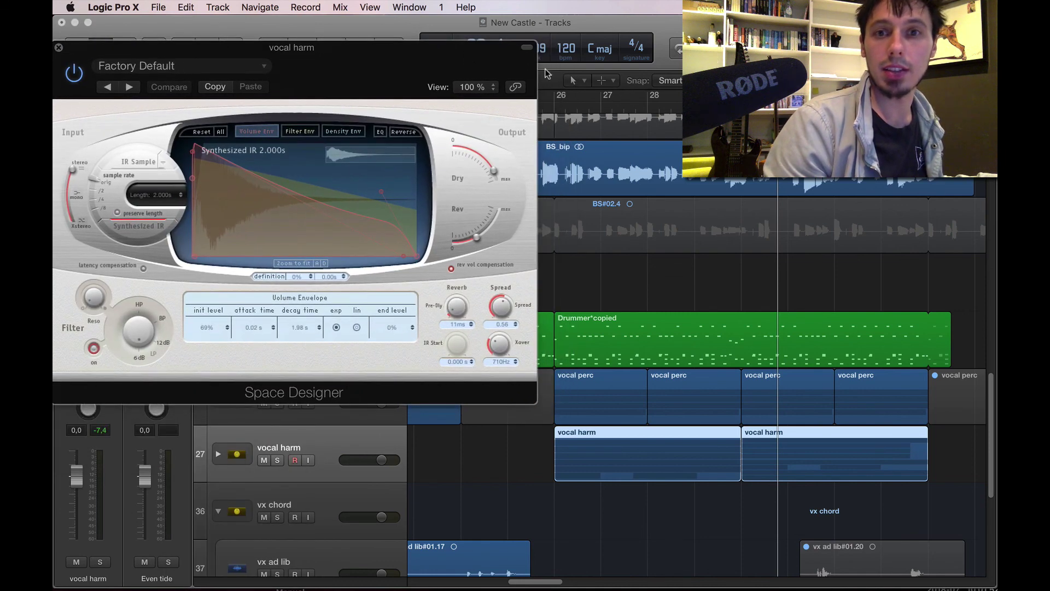
left_click_drag(562, 98, 742, 96)
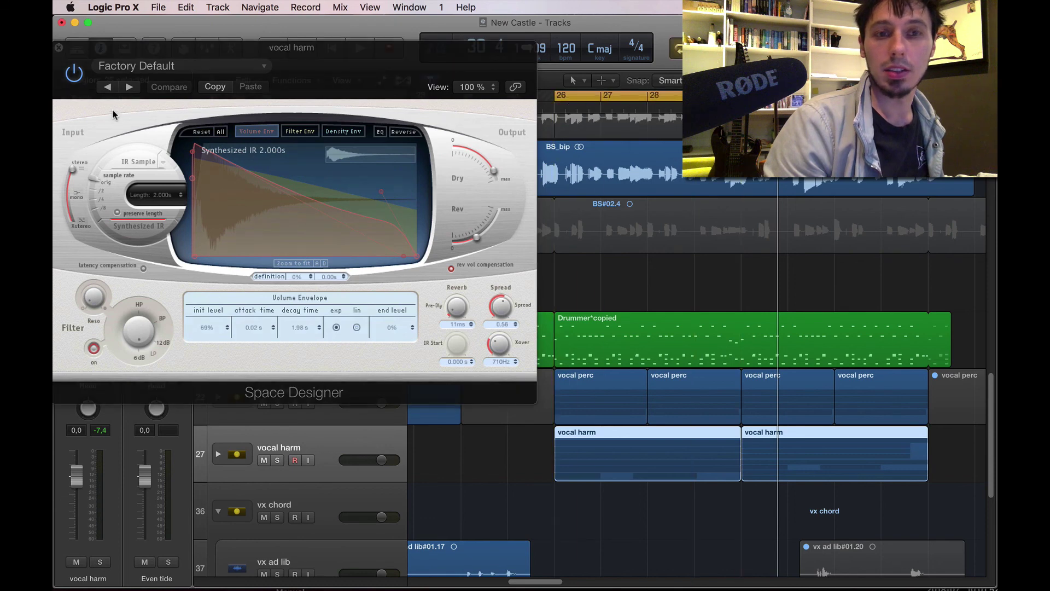
left_click_drag(338, 82, 448, 30)
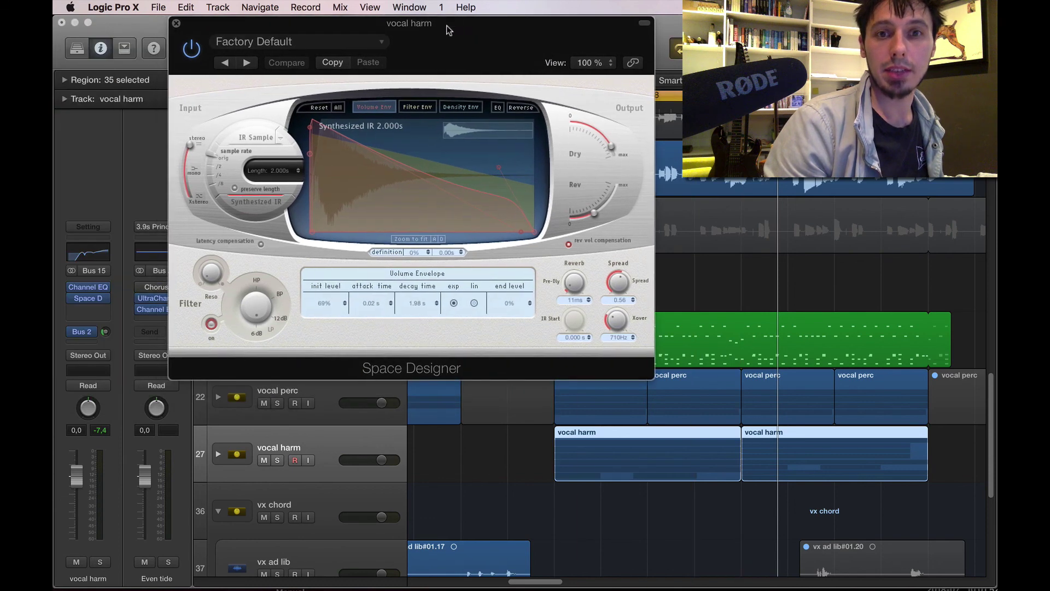
Step: Load the 3.0s Hansa Studio + reverb preset, solo vocal harm, and lower the reverb to about -8.6 dB
left_click(254, 44)
mouse_move(273, 345)
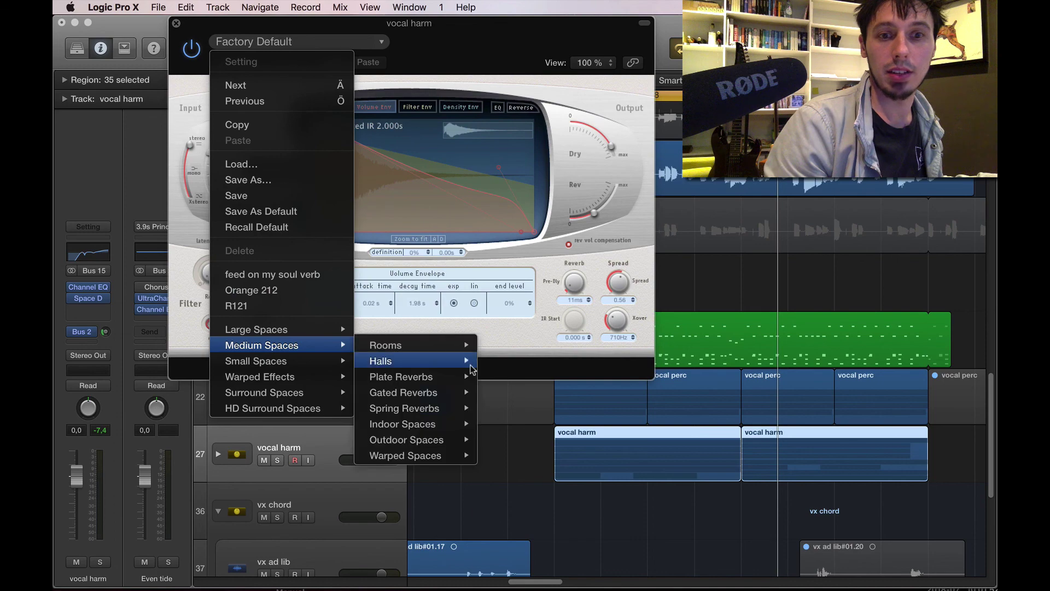
mouse_move(416, 345)
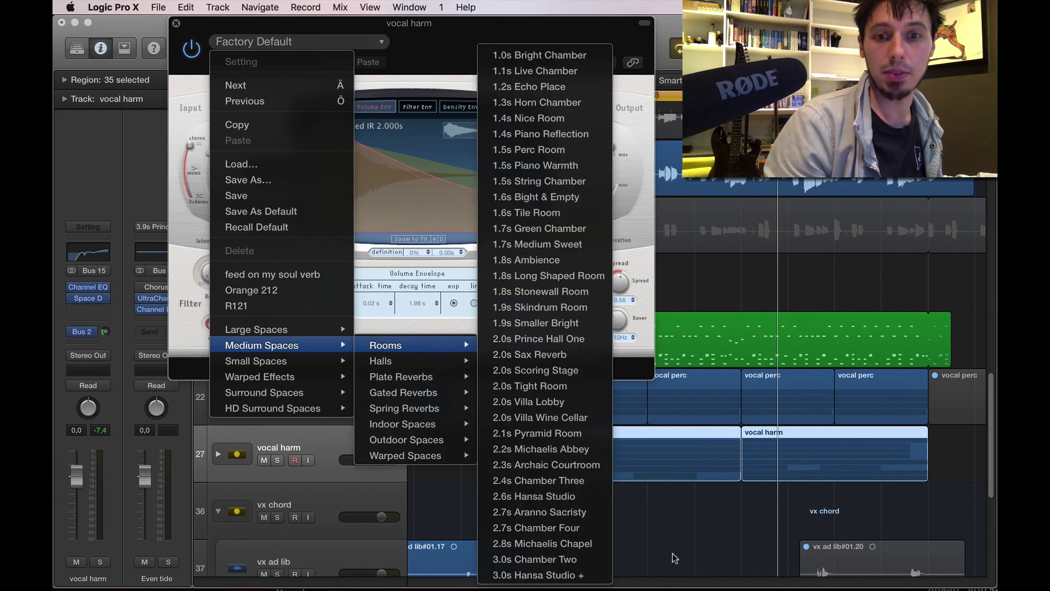
left_click(571, 575)
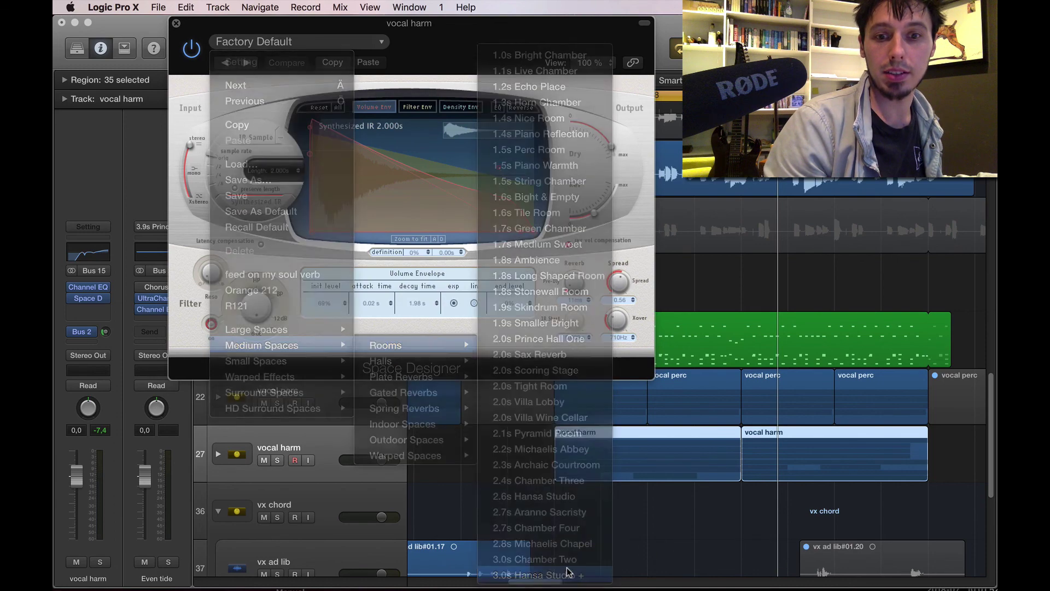
left_click(99, 562)
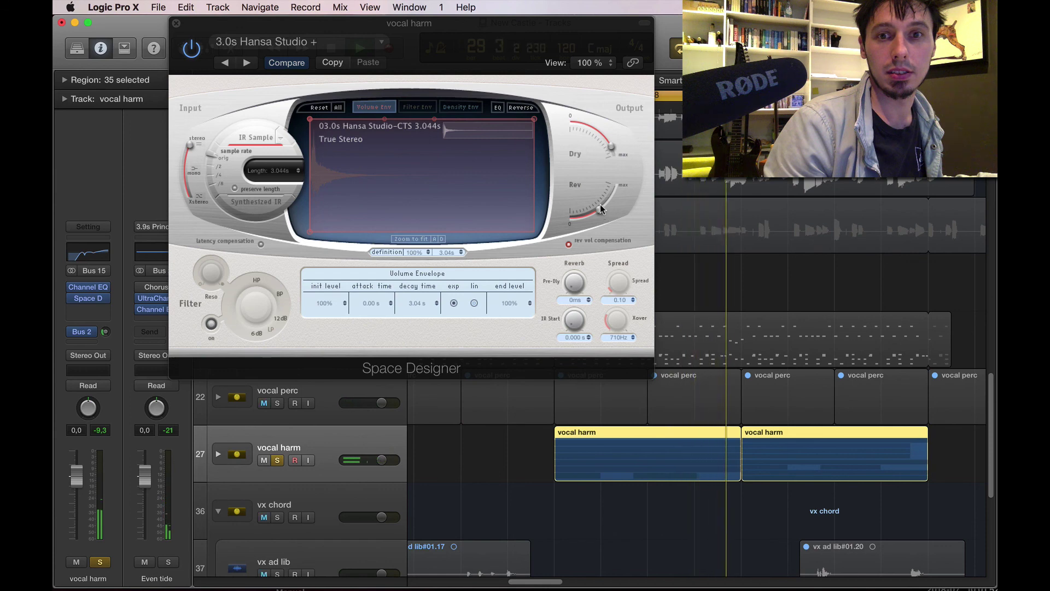
left_click_drag(599, 206, 603, 207)
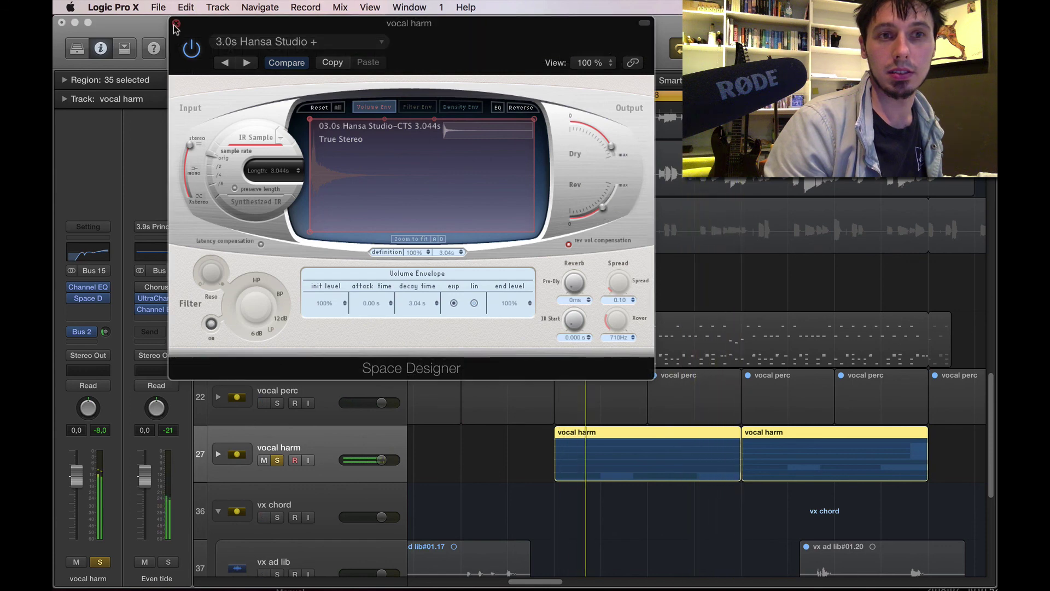
left_click(100, 320)
Step: Insert a stereo Compressor after Space Designer on vocal harm, threshold at -14.5 dB
mouse_move(102, 361)
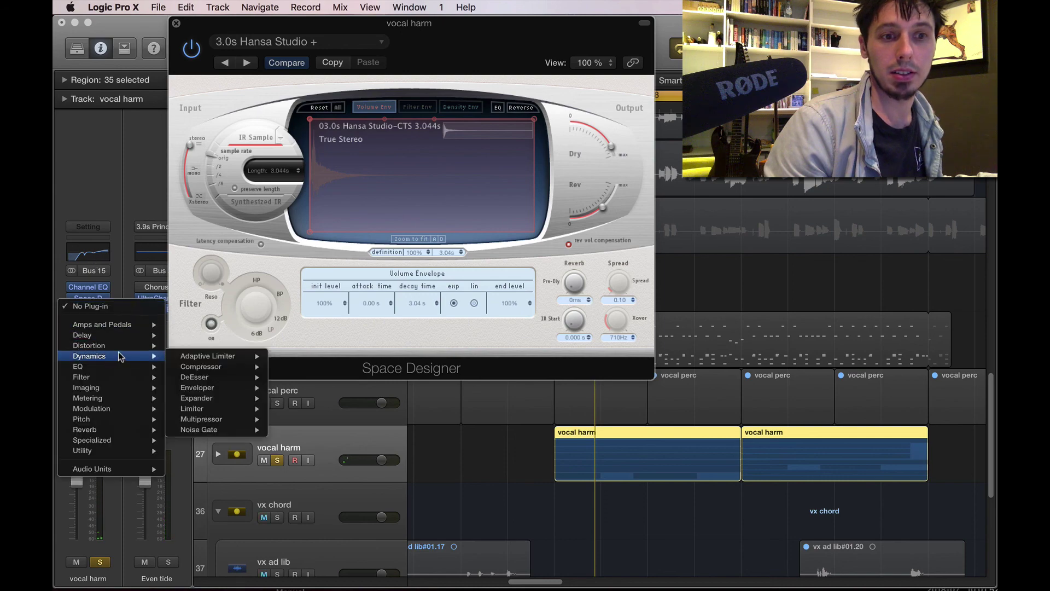
mouse_move(252, 367)
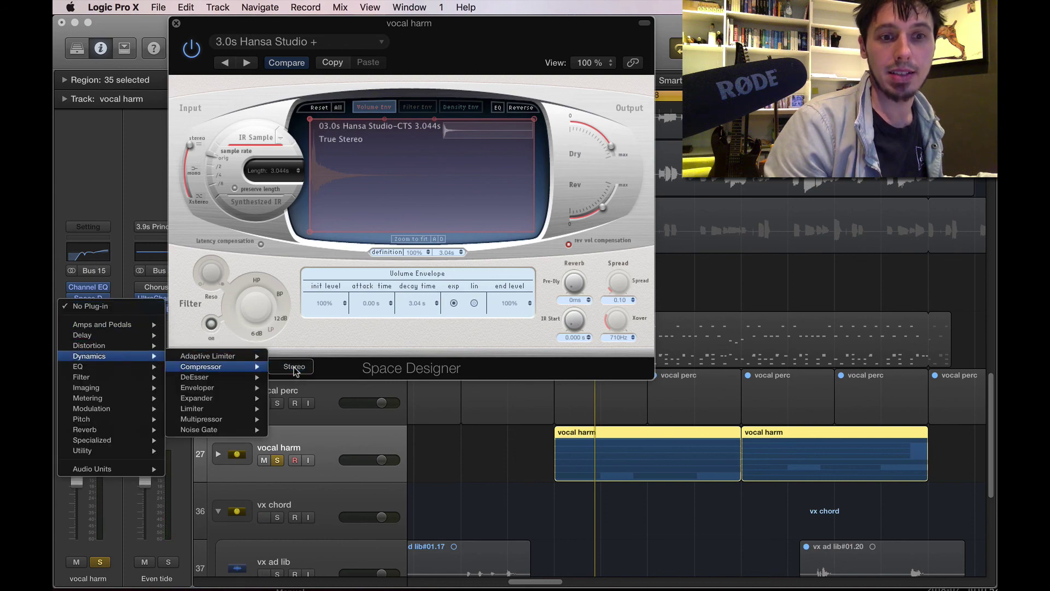
left_click(295, 368)
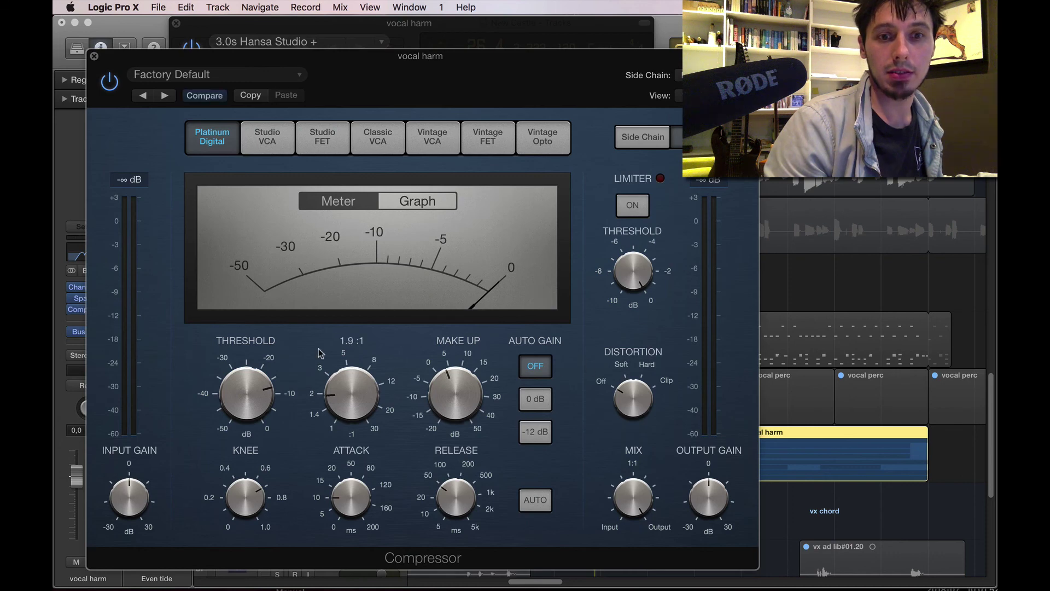
left_click_drag(253, 406, 254, 417)
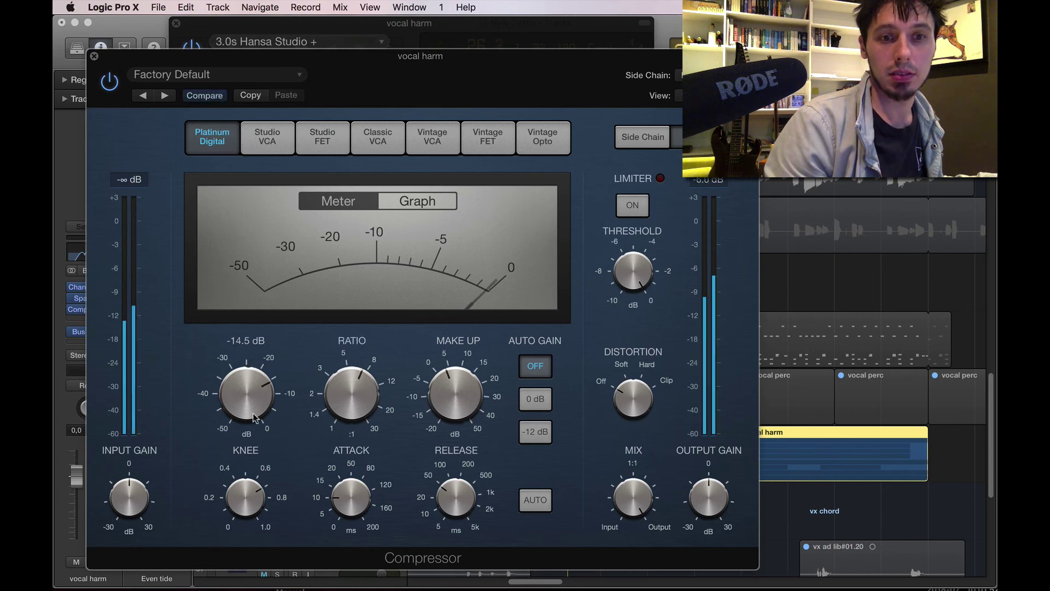
mouse_move(449, 390)
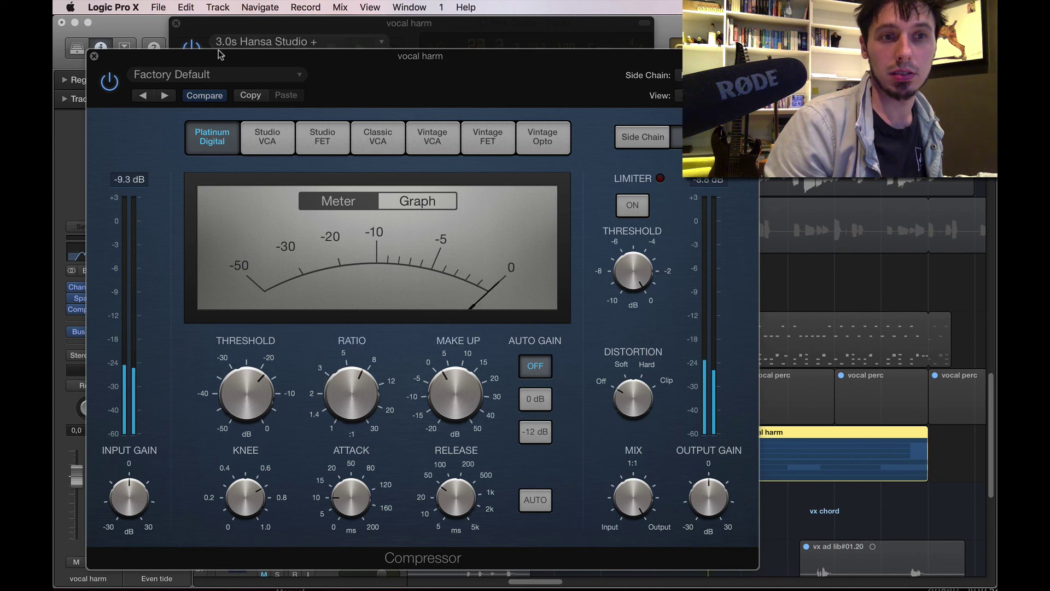
left_click_drag(217, 63, 266, 59)
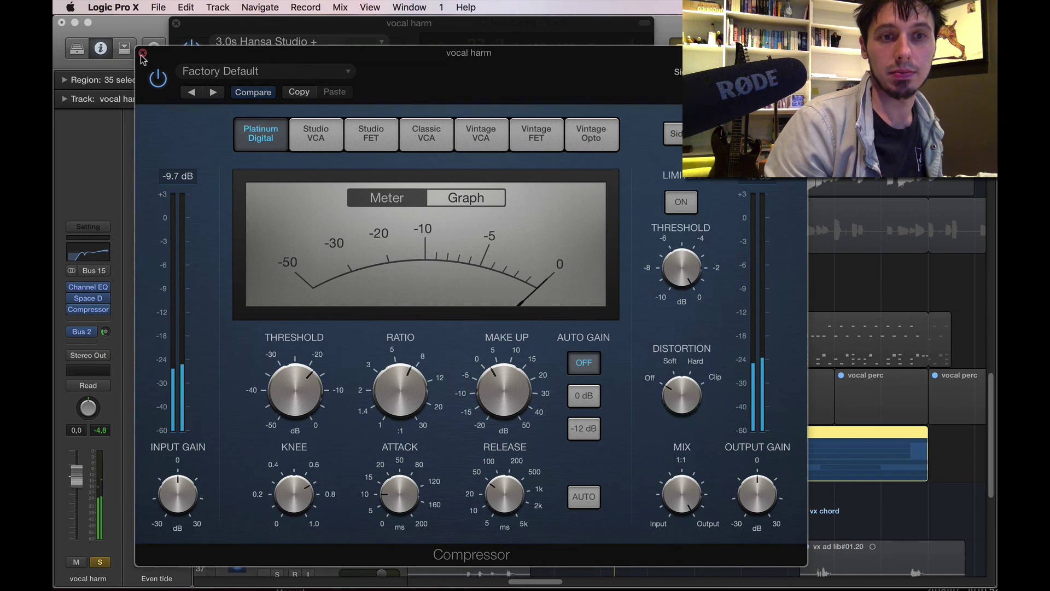
Step: Audition the 0.8s Hard Studio, 1.0s Dynamic Hall and 1.0s Small Hall reverb presets
left_click(248, 32)
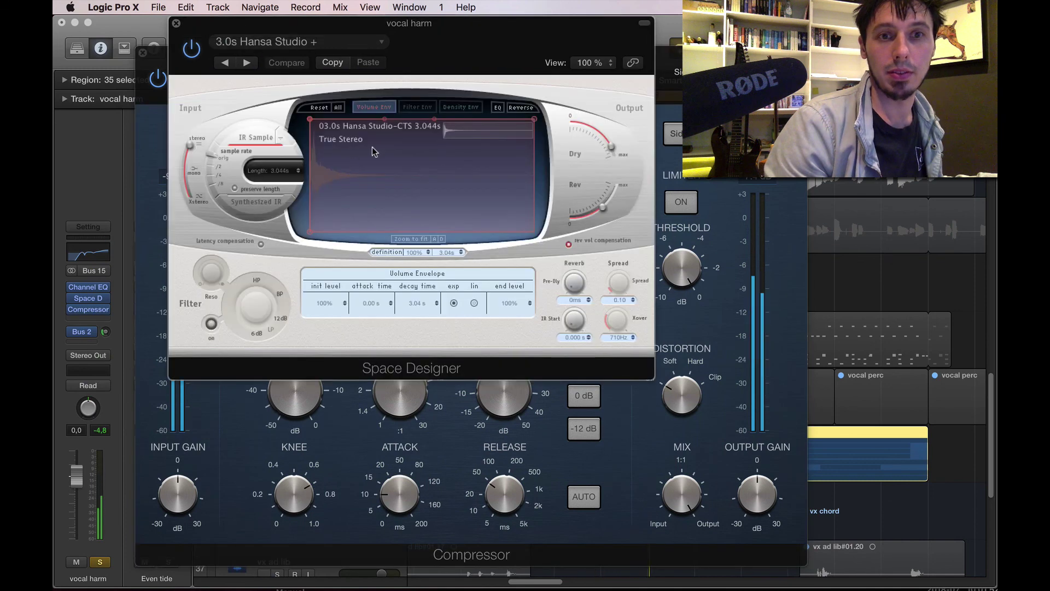
left_click(337, 43)
mouse_move(346, 349)
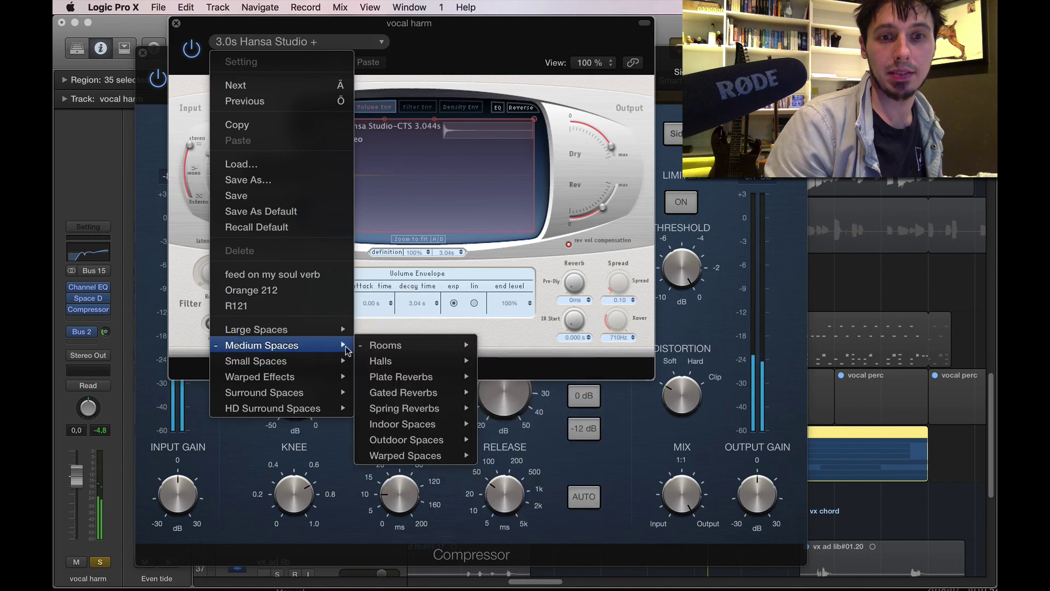
mouse_move(385, 361)
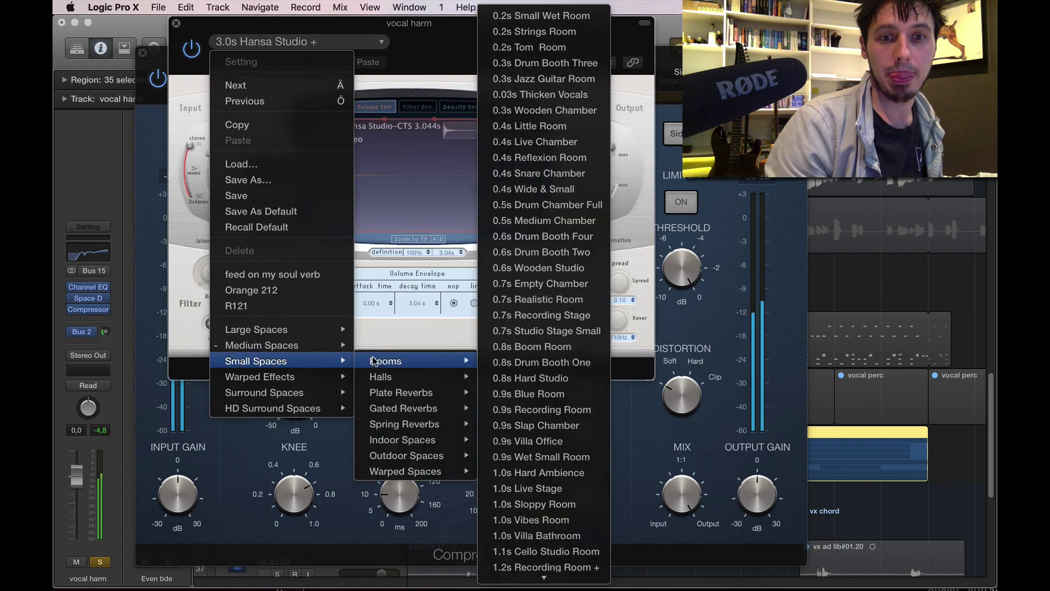
left_click(550, 378)
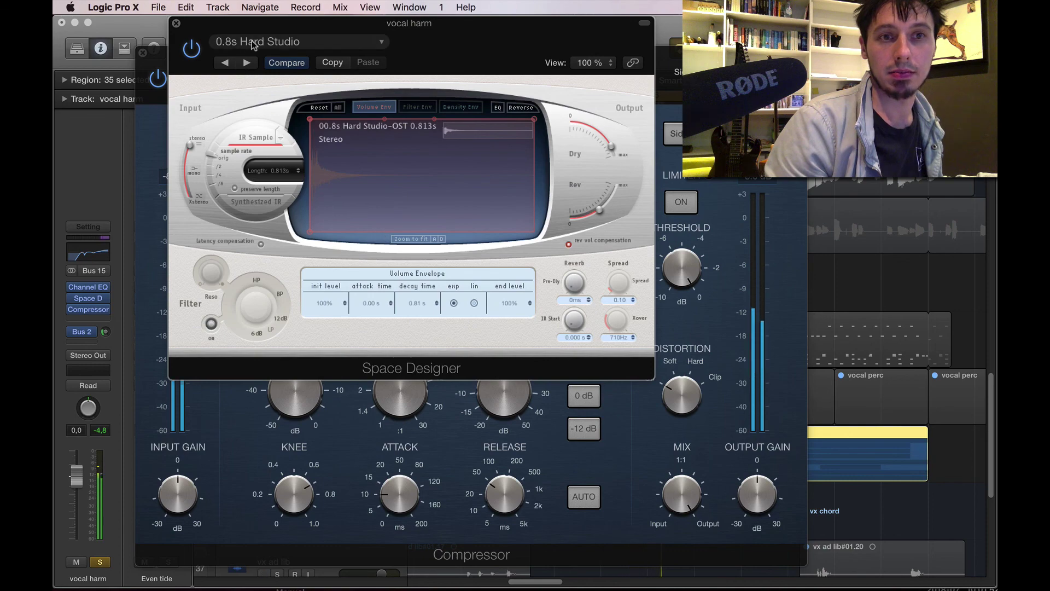
left_click(268, 43)
mouse_move(296, 361)
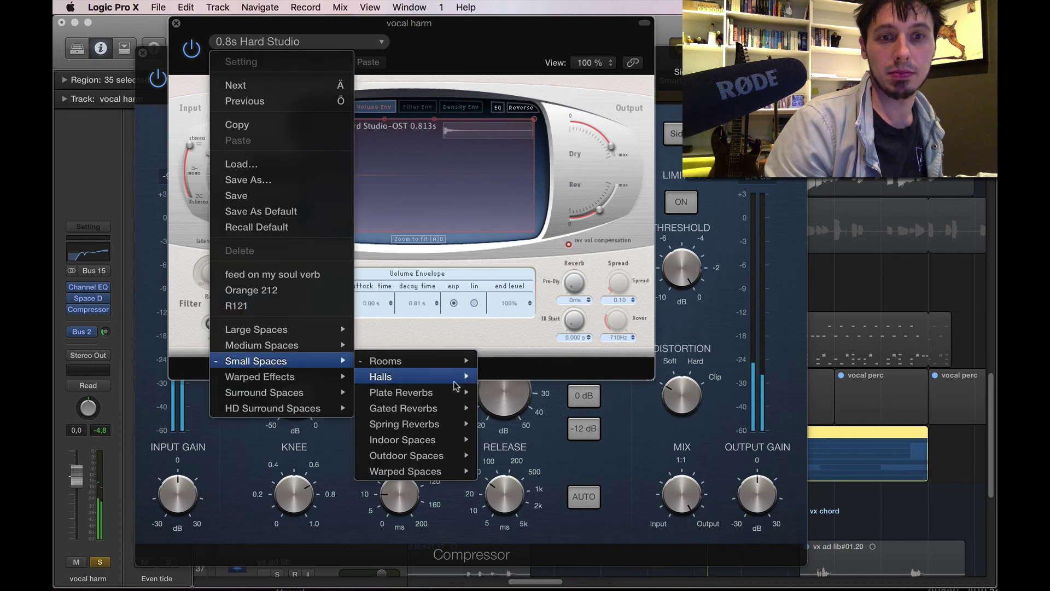
mouse_move(451, 377)
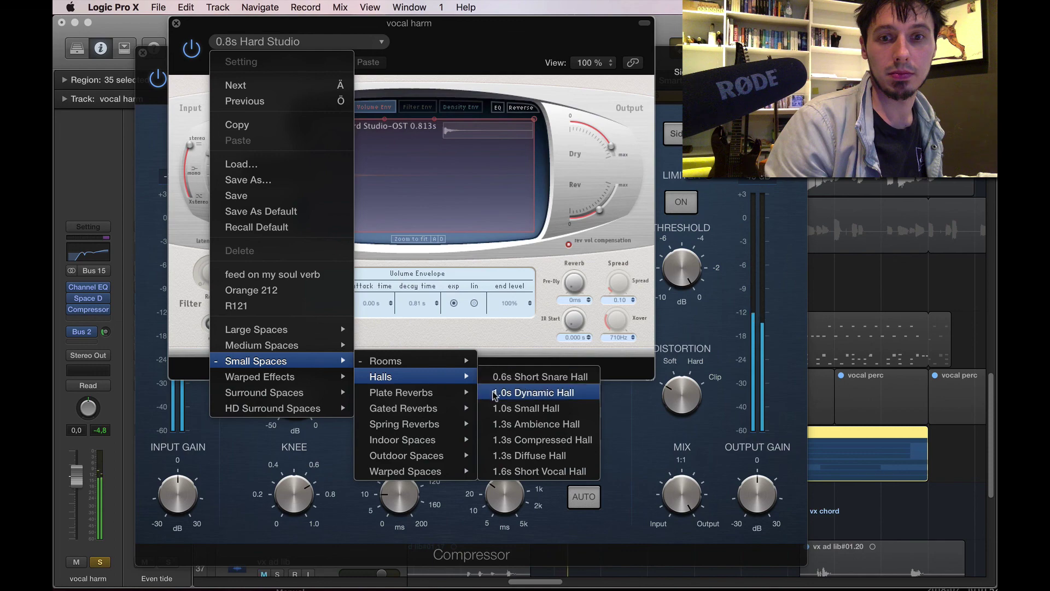
left_click(494, 375)
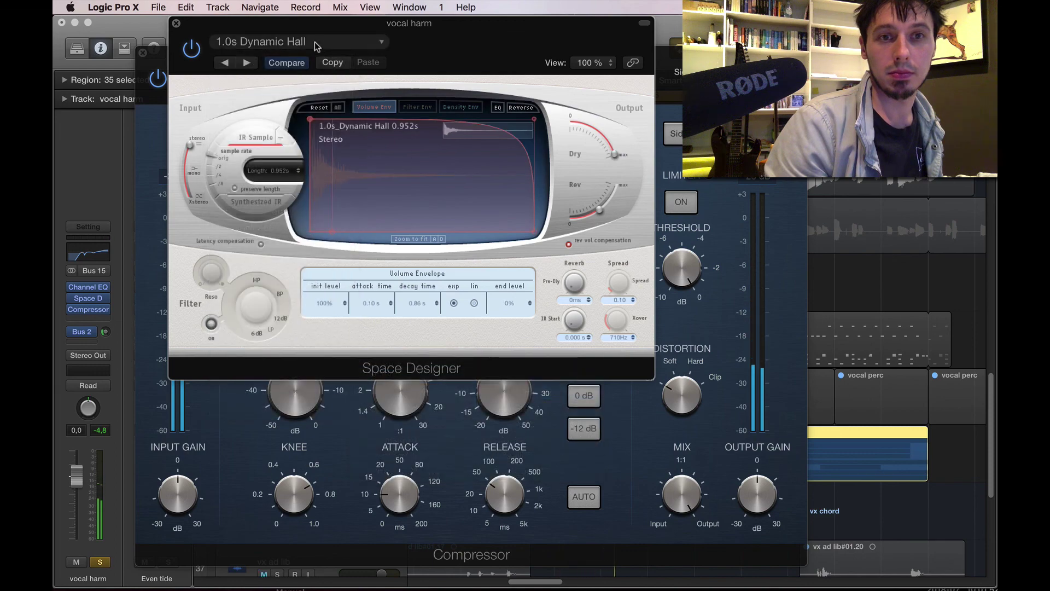
left_click(249, 63)
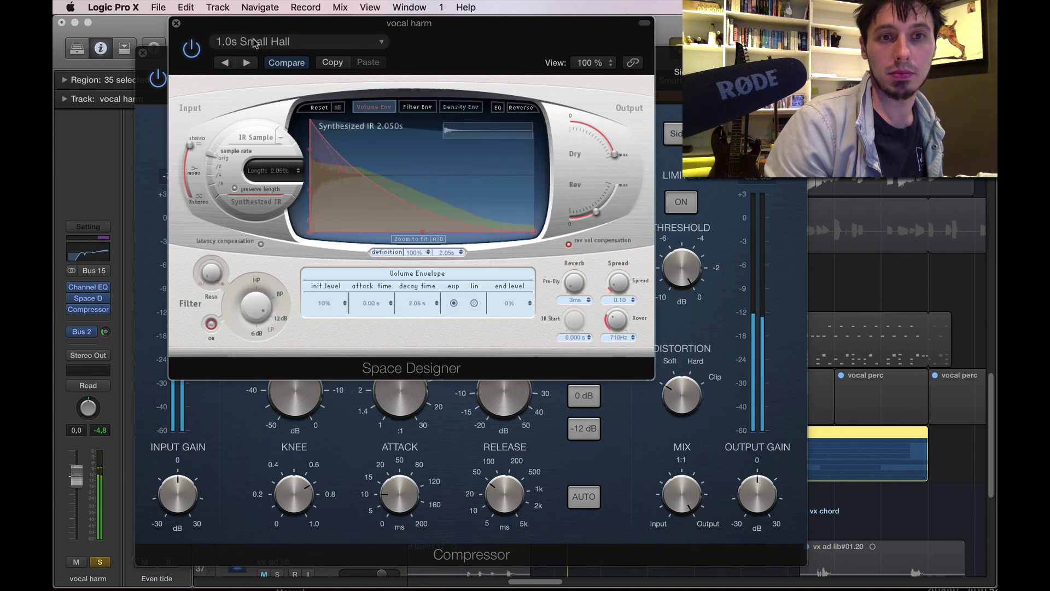
Step: Try 0.5s Bright Vocals and 0.7s Drum Plate, then settle on 0.7s Short Clear Vocals
left_click(265, 41)
mouse_move(300, 362)
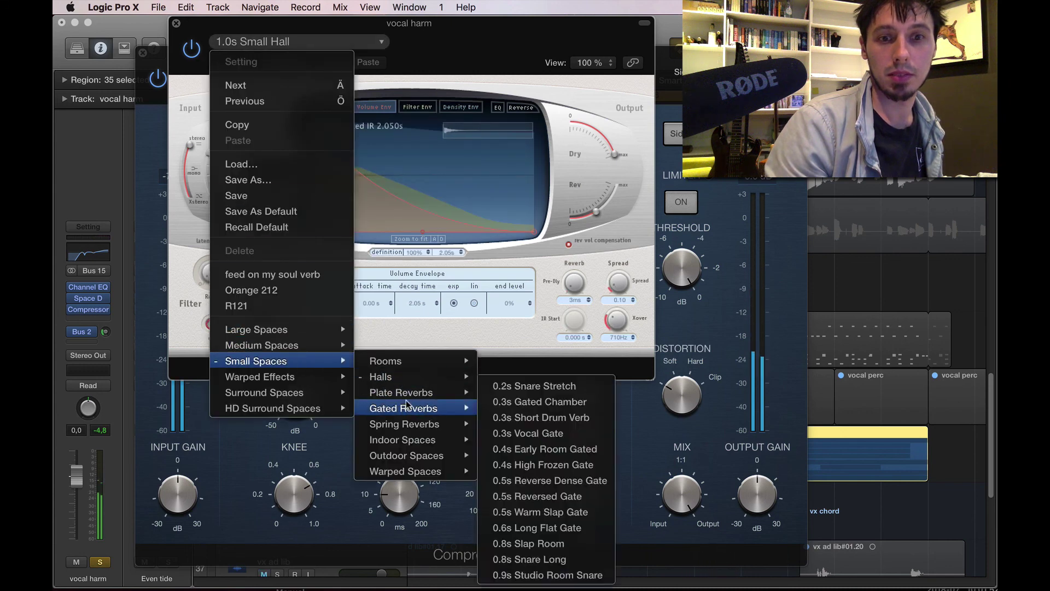
mouse_move(415, 393)
left_click(529, 414)
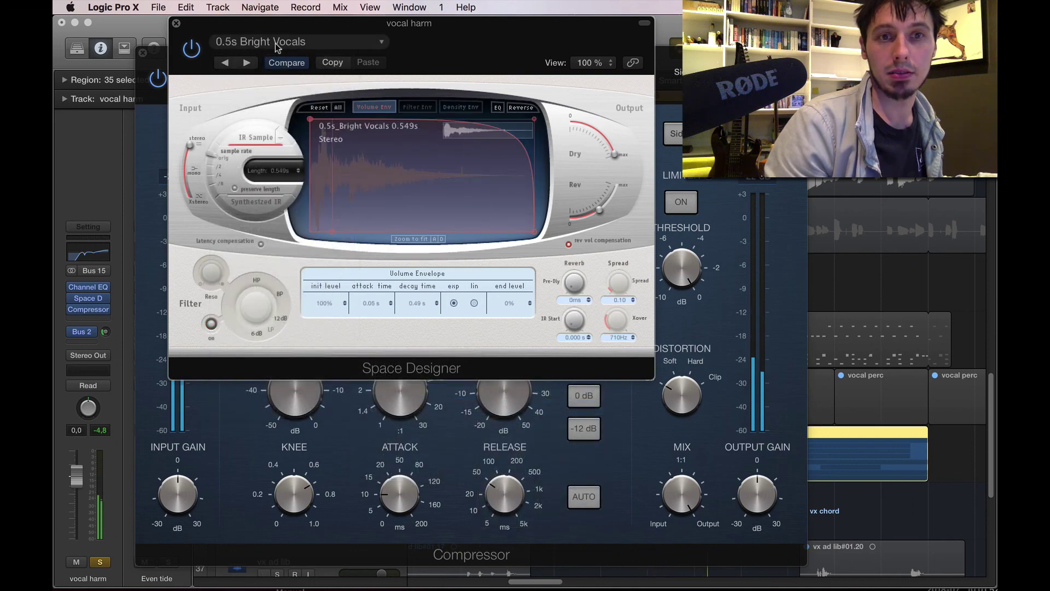
left_click(247, 63)
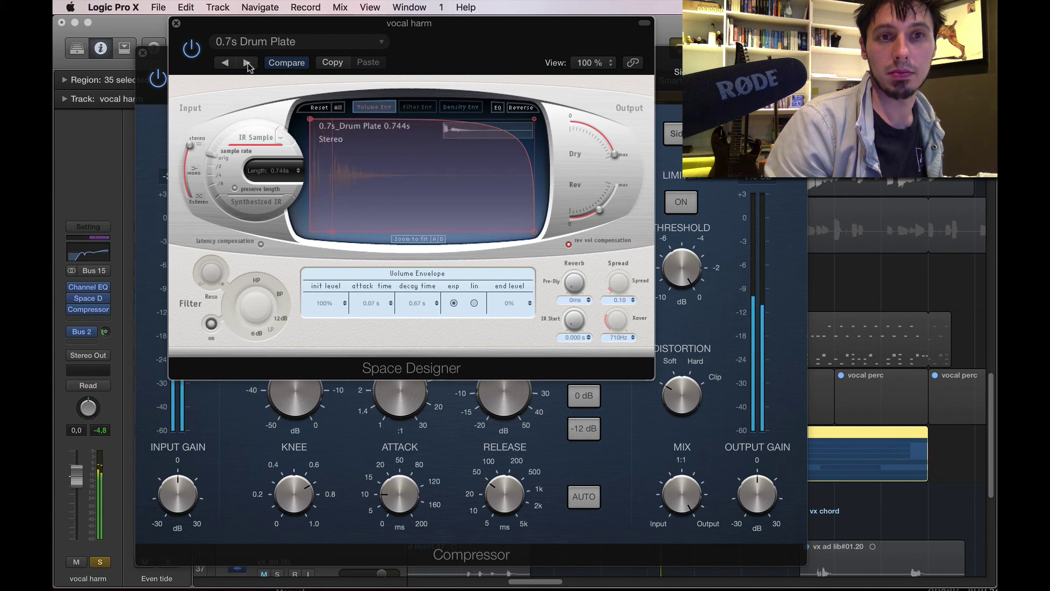
left_click(248, 63)
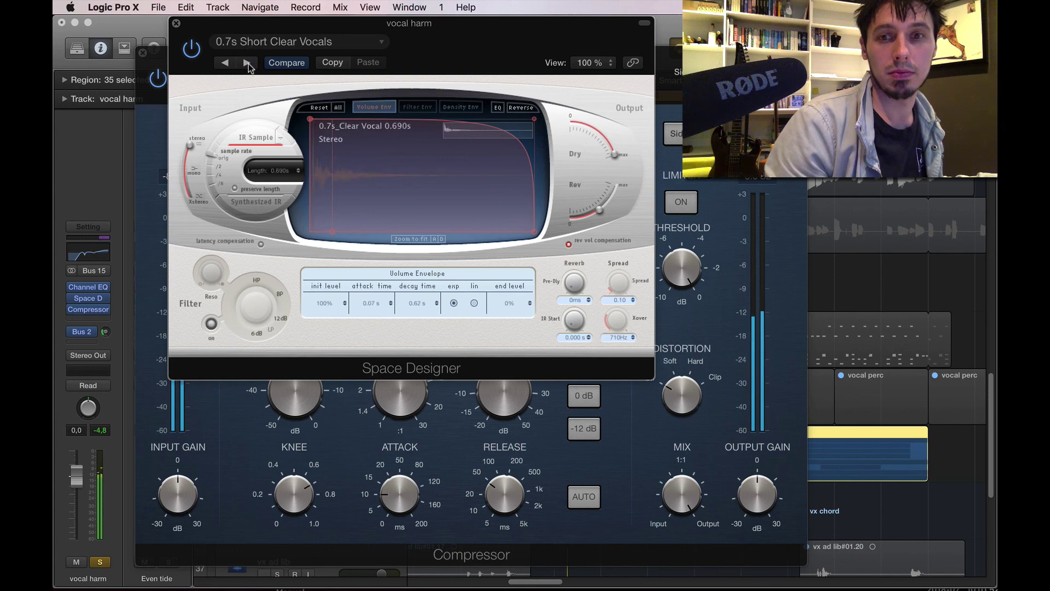
Step: Shorten the vocal harm compressor release, trying about 29 ms and then 11 ms
left_click(177, 24)
mouse_move(410, 506)
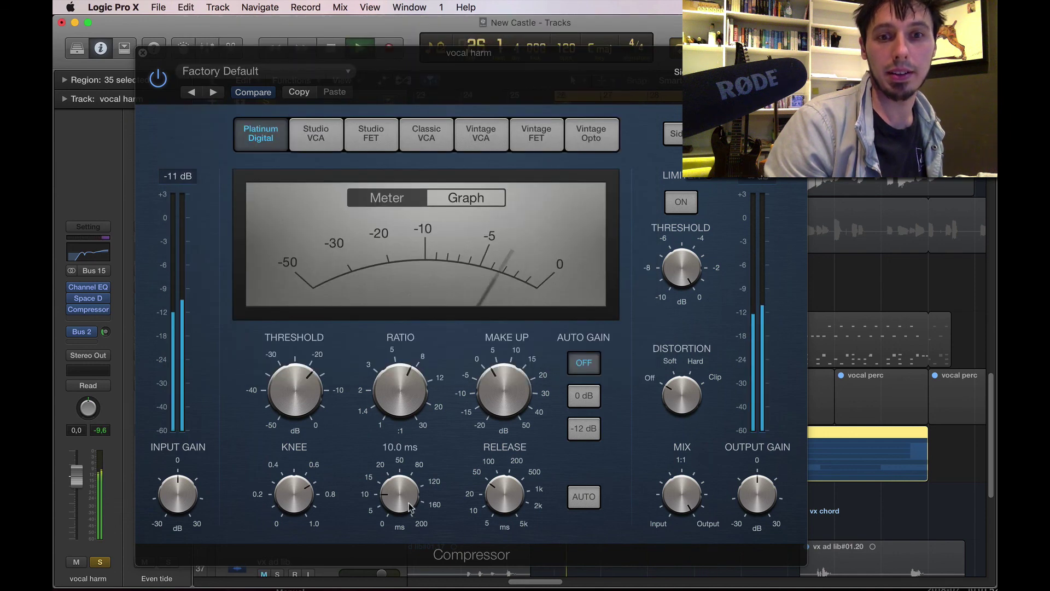
mouse_move(515, 495)
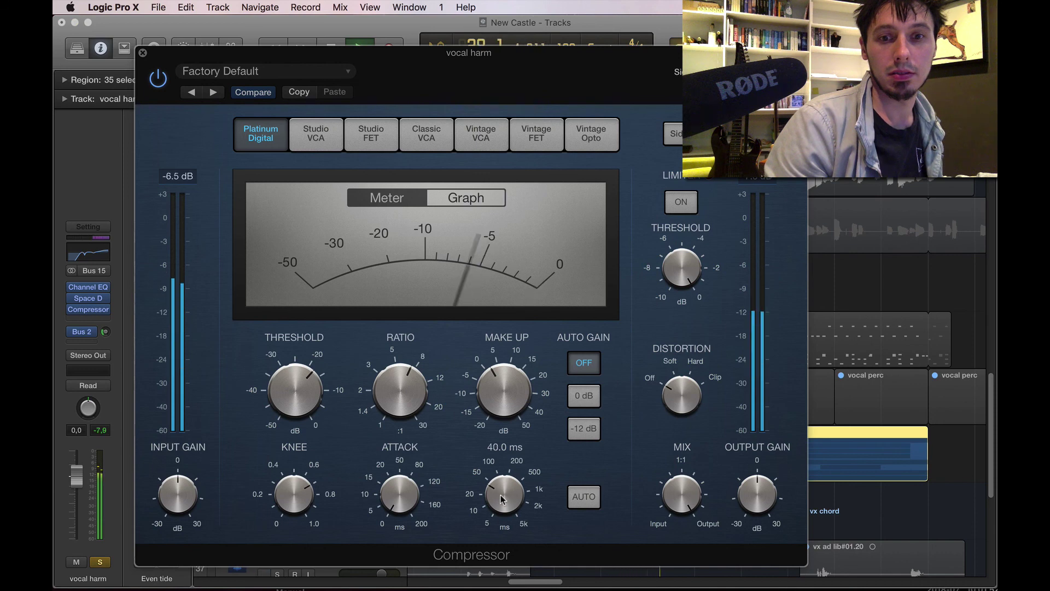
left_click_drag(503, 499, 493, 514)
key("space")
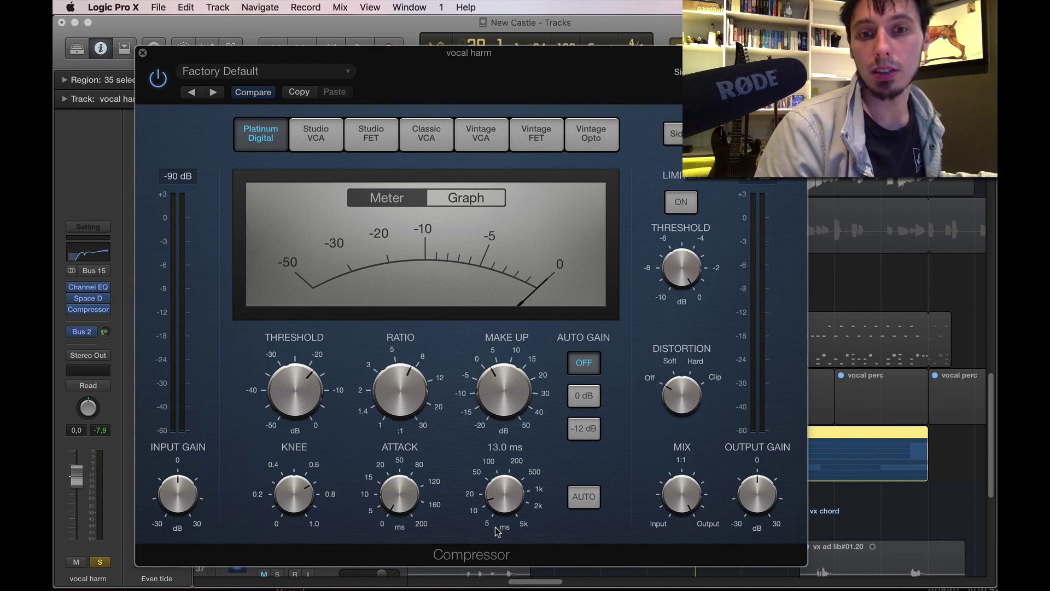
left_click_drag(497, 531, 496, 539)
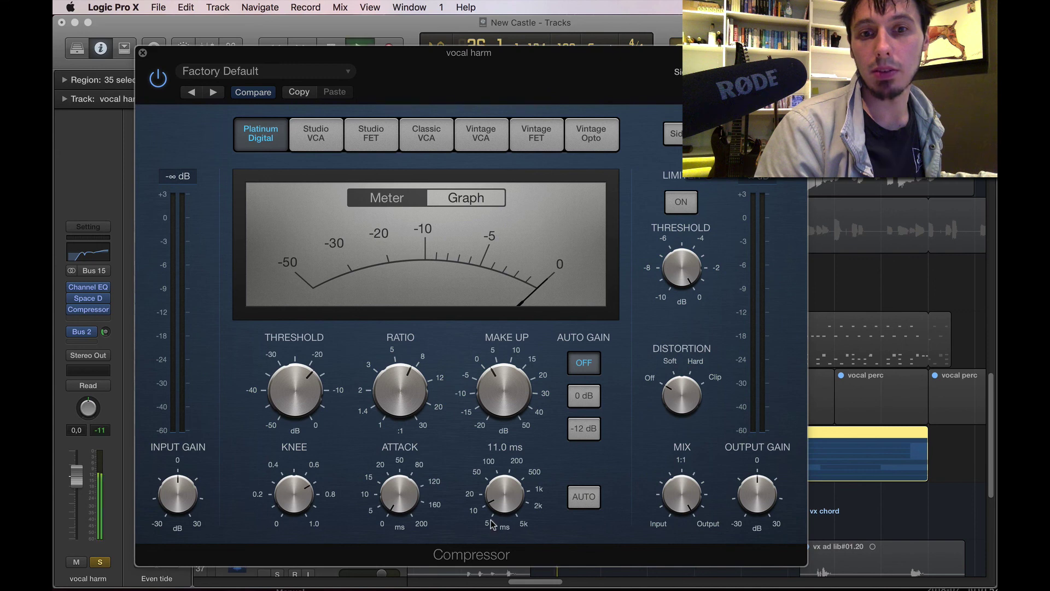
key("space")
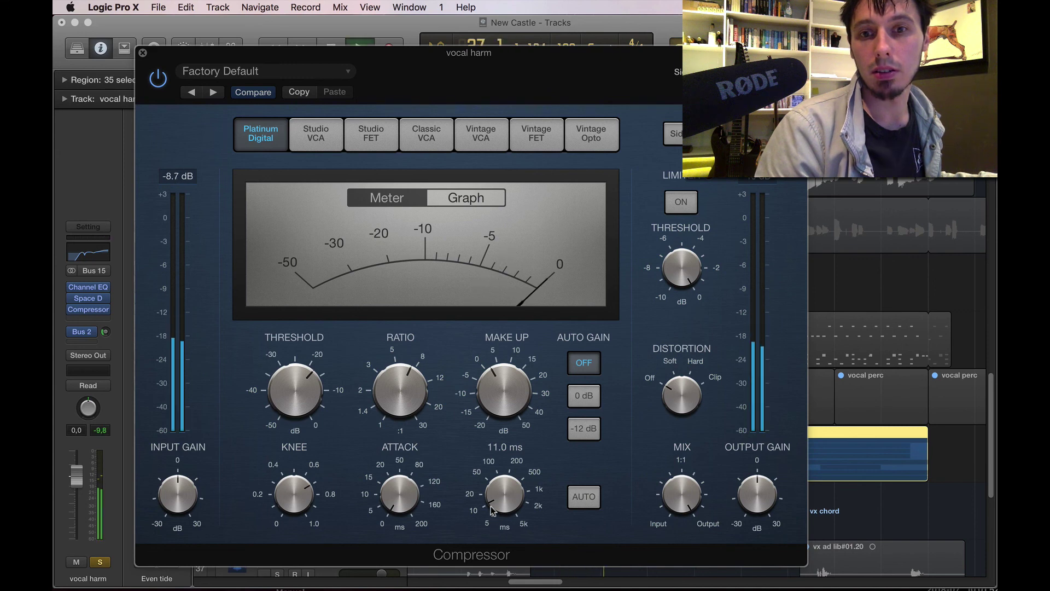
Step: Lengthen the release toward 68 ms, pull it back near 20 ms, and lower threshold to -21 dB
left_click_drag(496, 491, 509, 450)
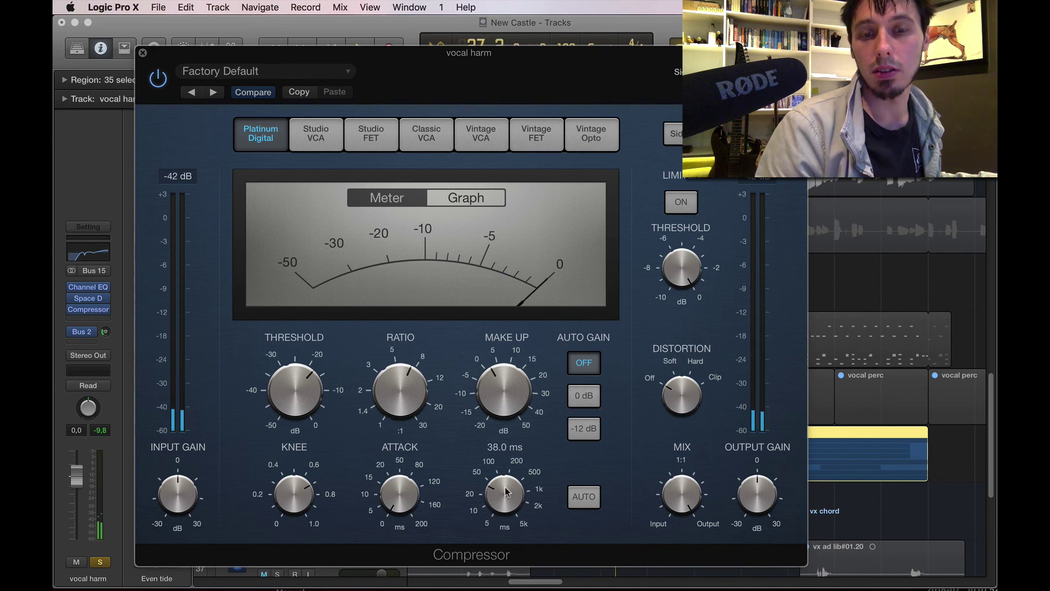
mouse_move(506, 491)
left_mouse_down()
mouse_move(504, 511)
mouse_move(500, 474)
left_mouse_up()
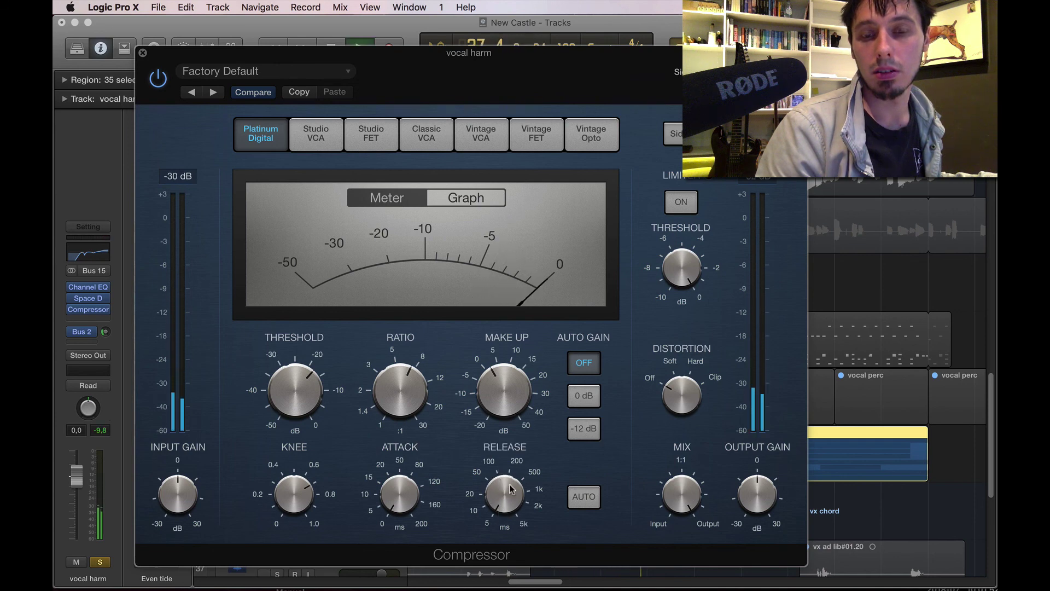
left_click(510, 489)
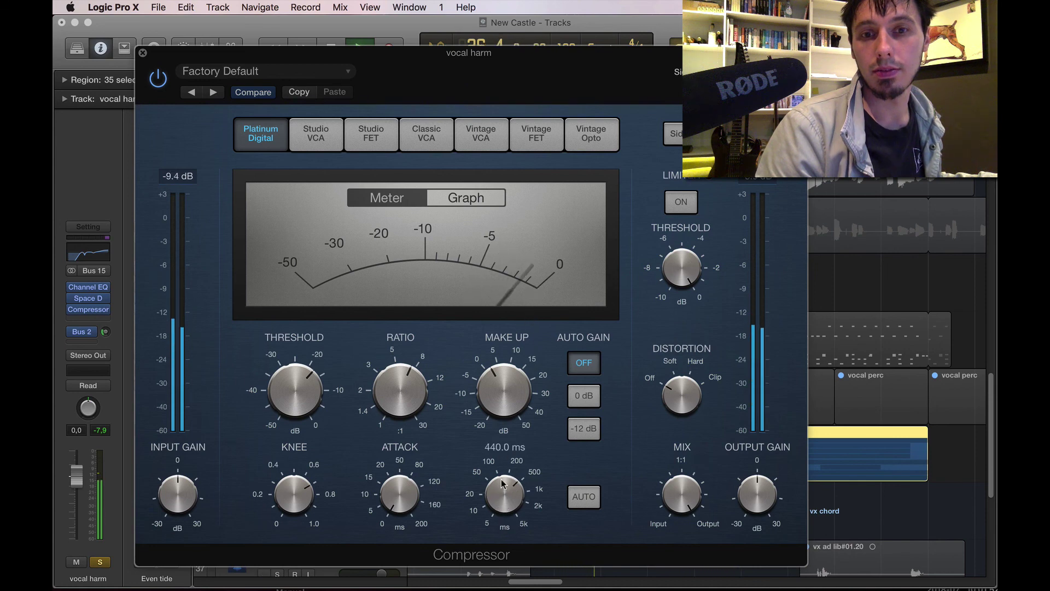
left_click_drag(501, 475, 499, 589)
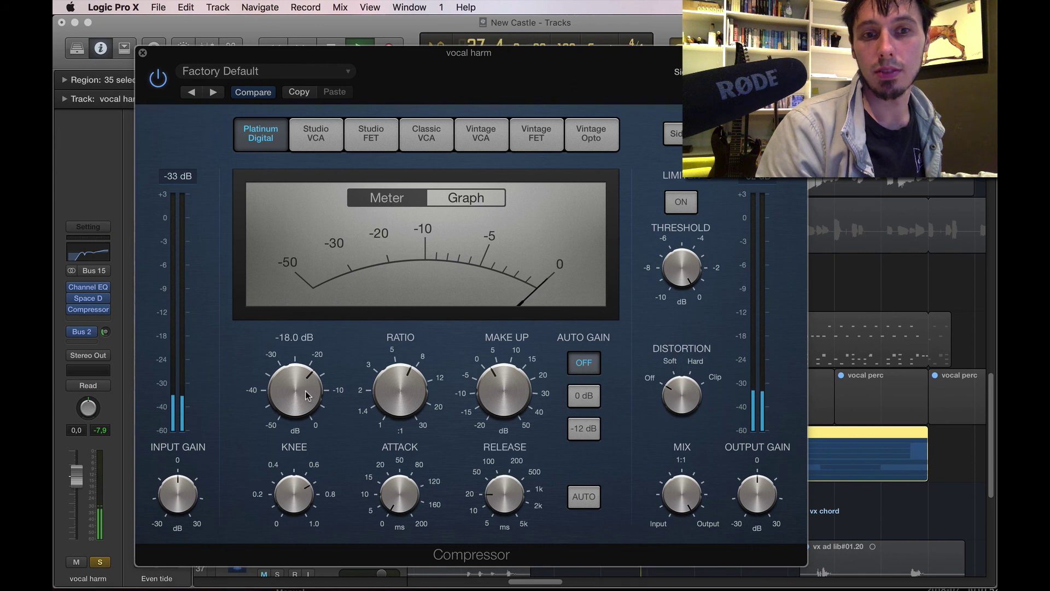
left_click_drag(305, 392, 305, 415)
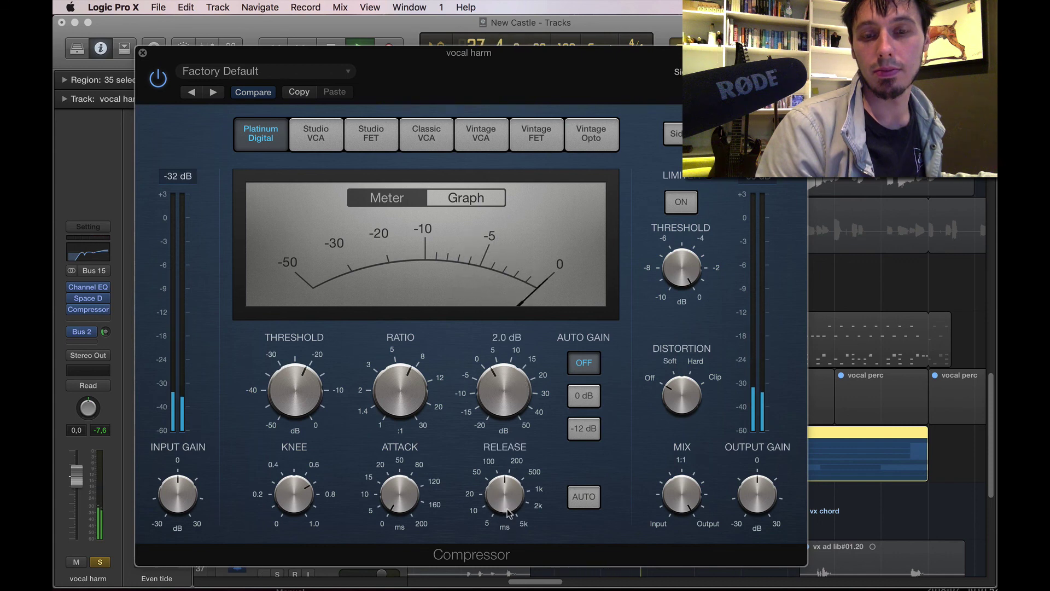
mouse_move(507, 506)
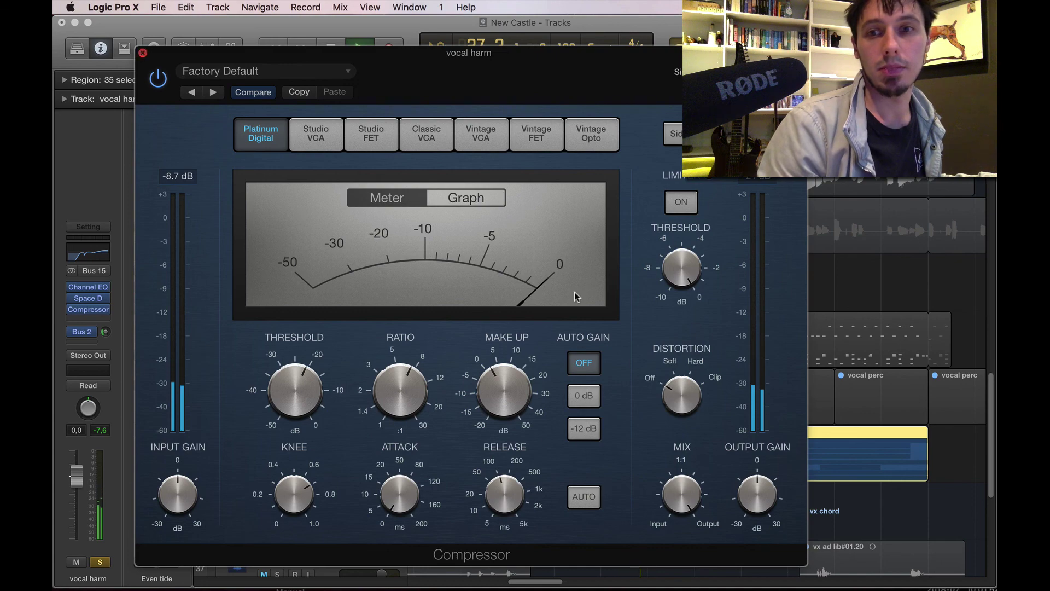
key("super+w")
Step: Turn off cycle, unsolo vocal harm, insert SubBass on vocal perc, and solo vocal perc
left_click(633, 95)
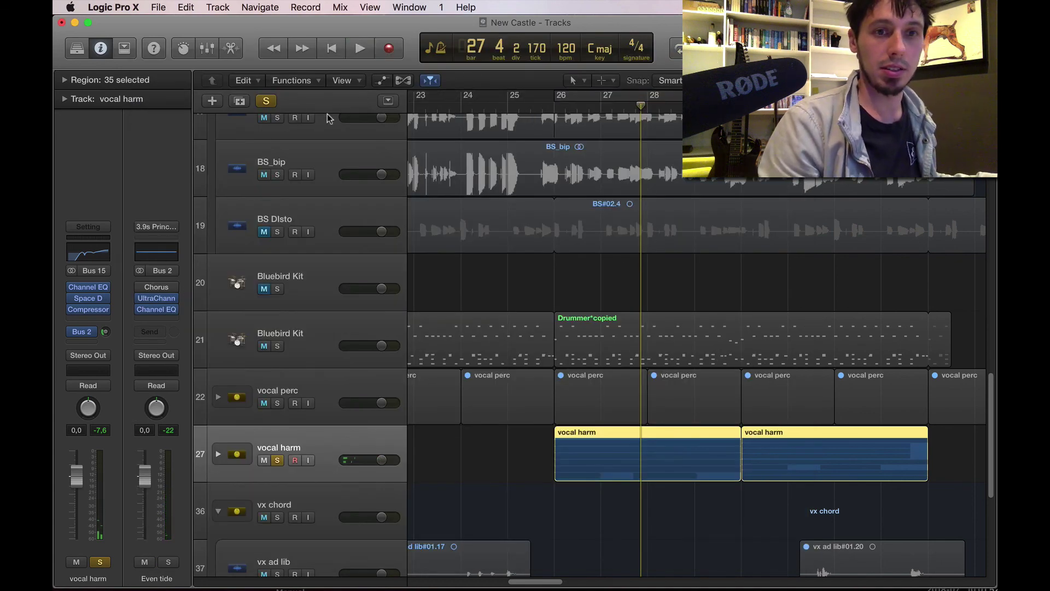
key("ctrl+s")
left_click(330, 389)
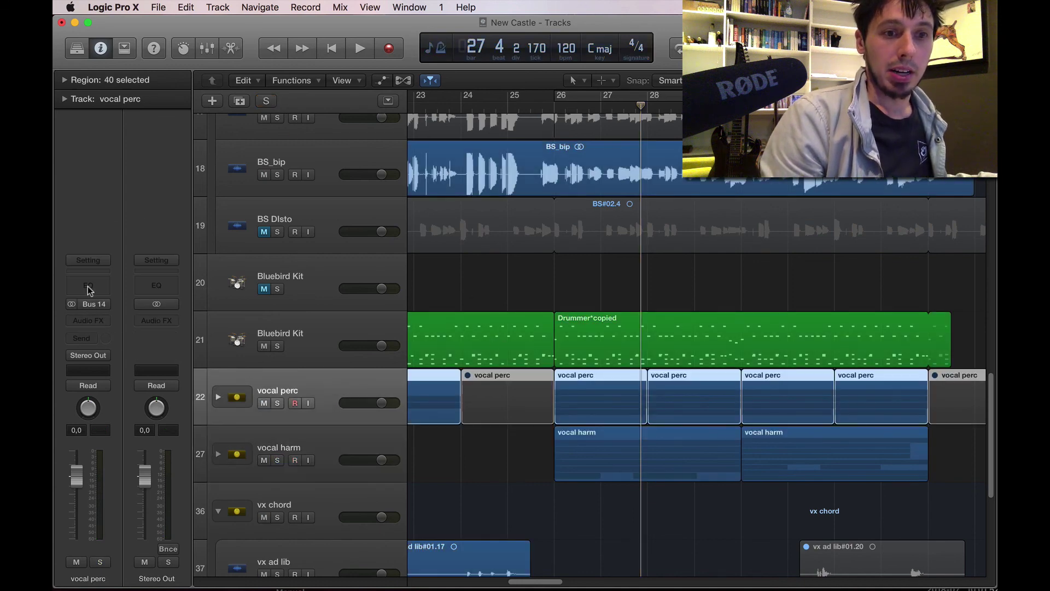
left_click(96, 325)
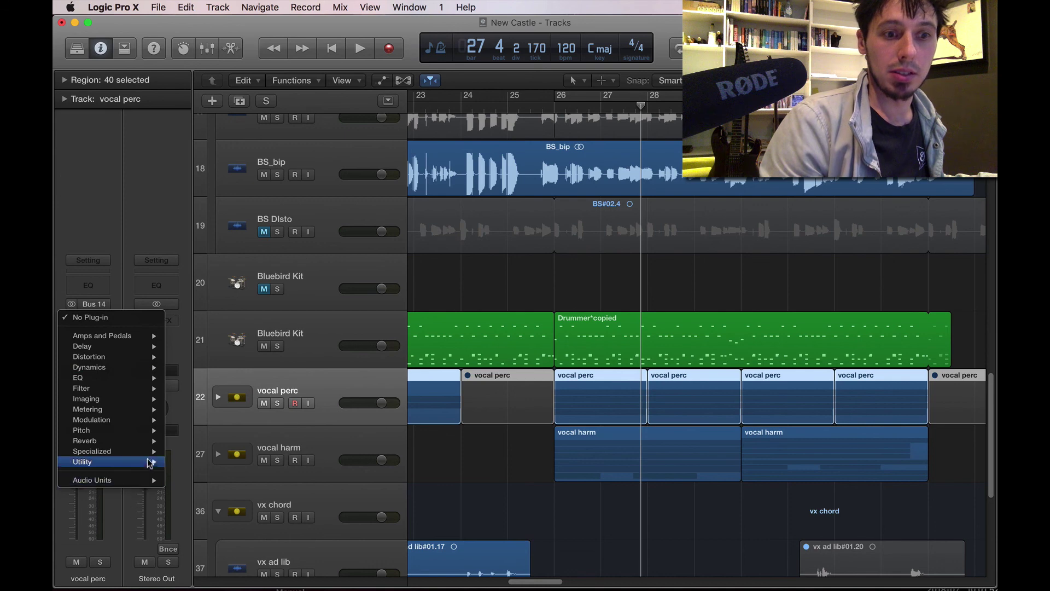
mouse_move(151, 451)
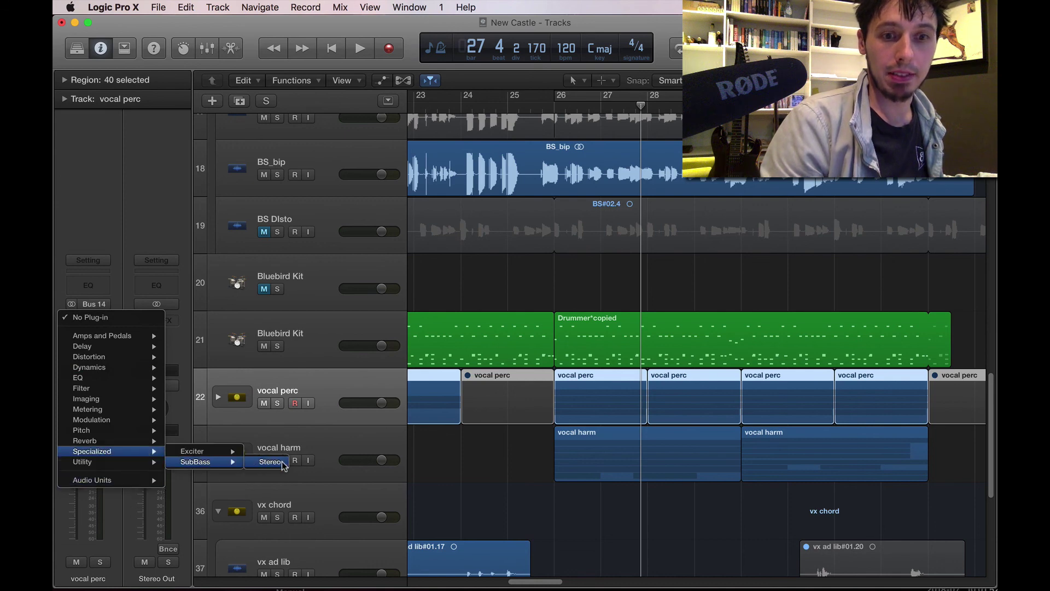
left_click(282, 464)
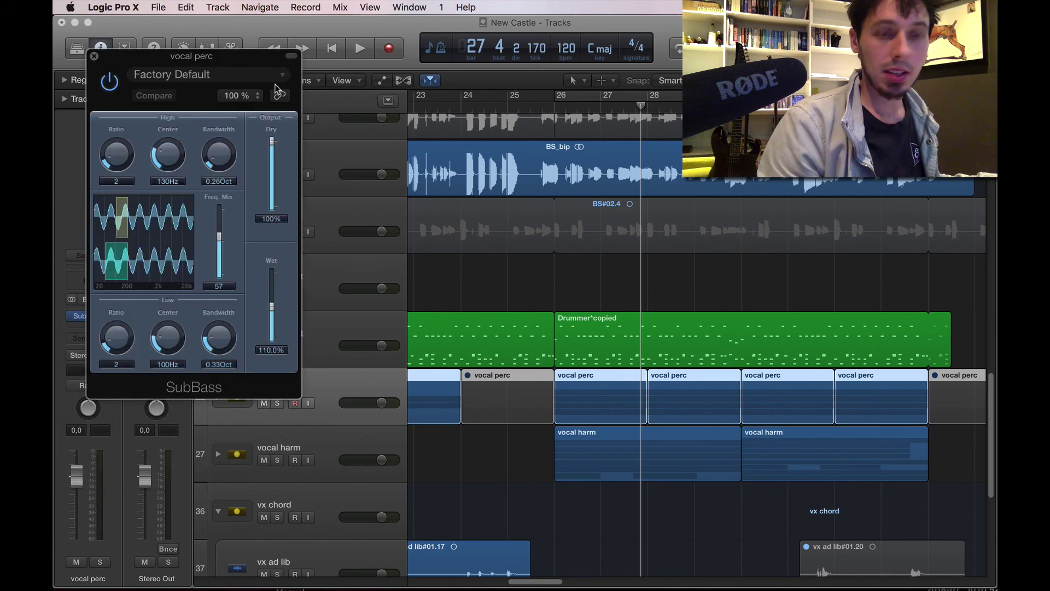
key("comma")
key("comma")
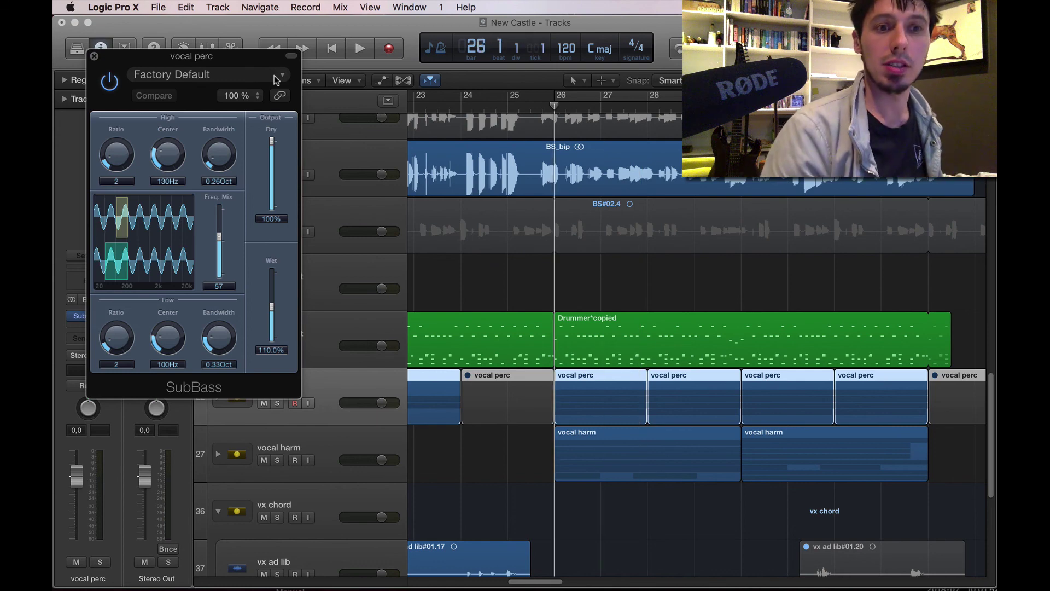
key("space")
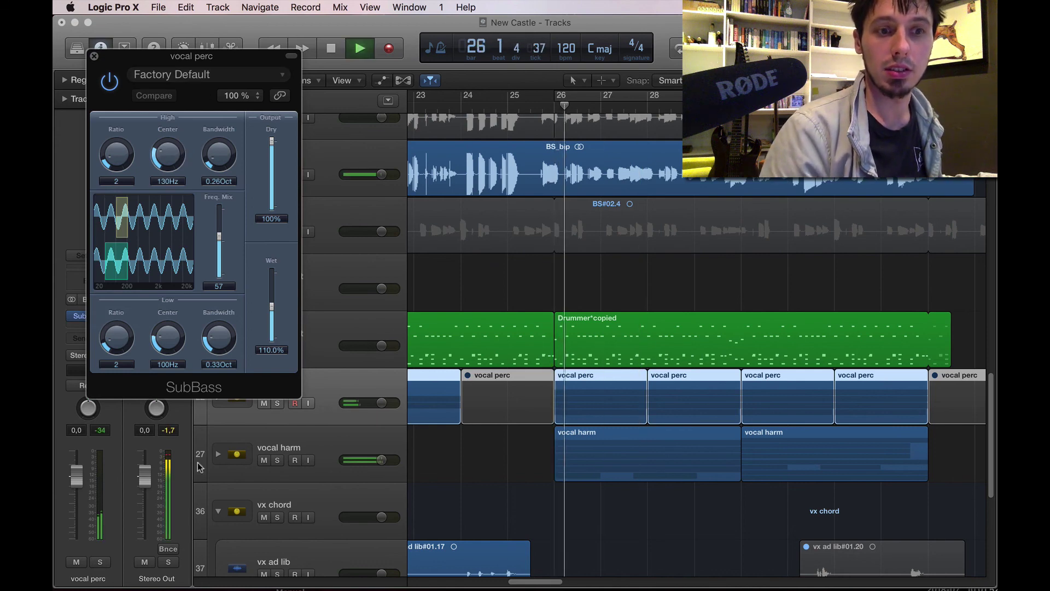
key("s")
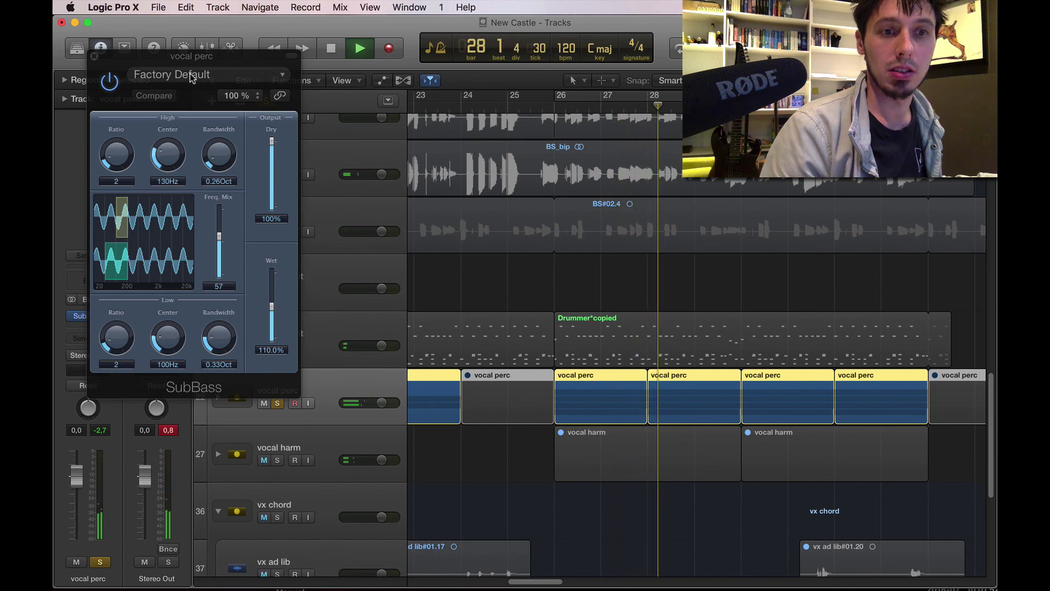
key("space")
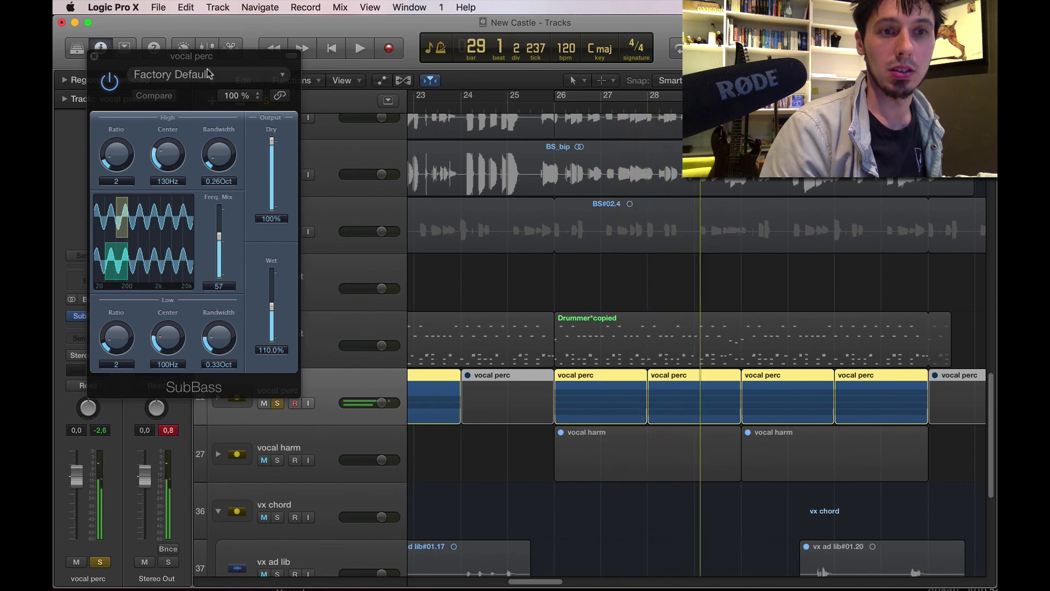
Step: Audition the Deep Club Kick and Kick Warmer SubBass presets, then settle on Bass Booster
left_click(208, 75)
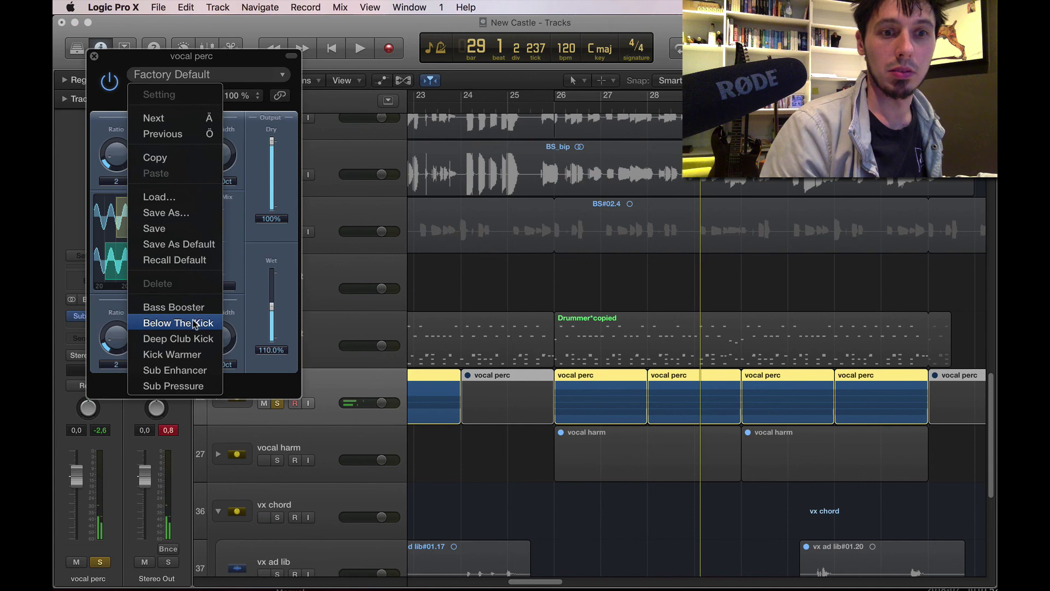
left_click(194, 339)
key("space")
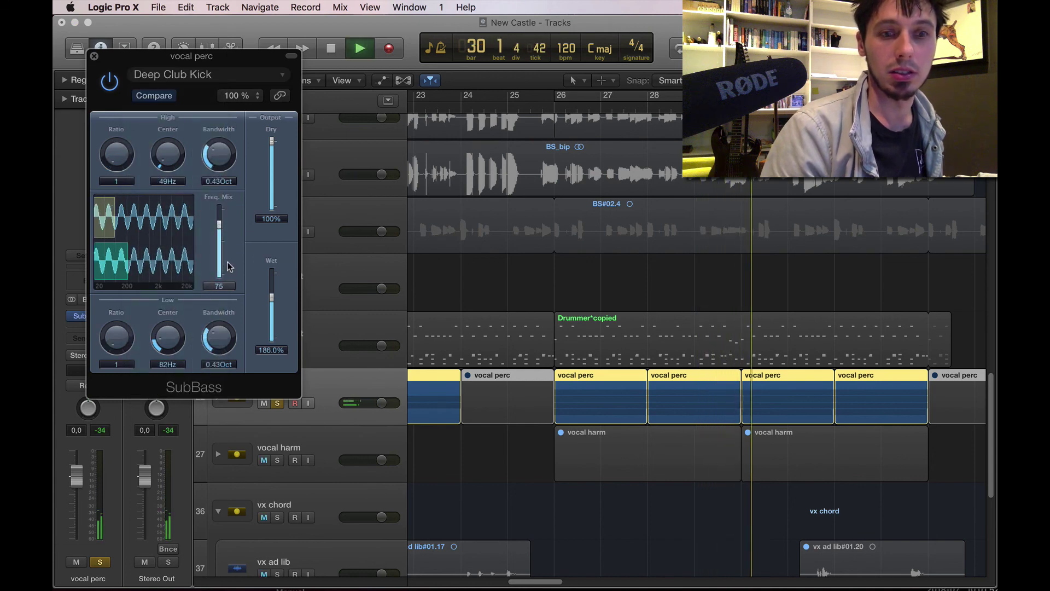
key("space")
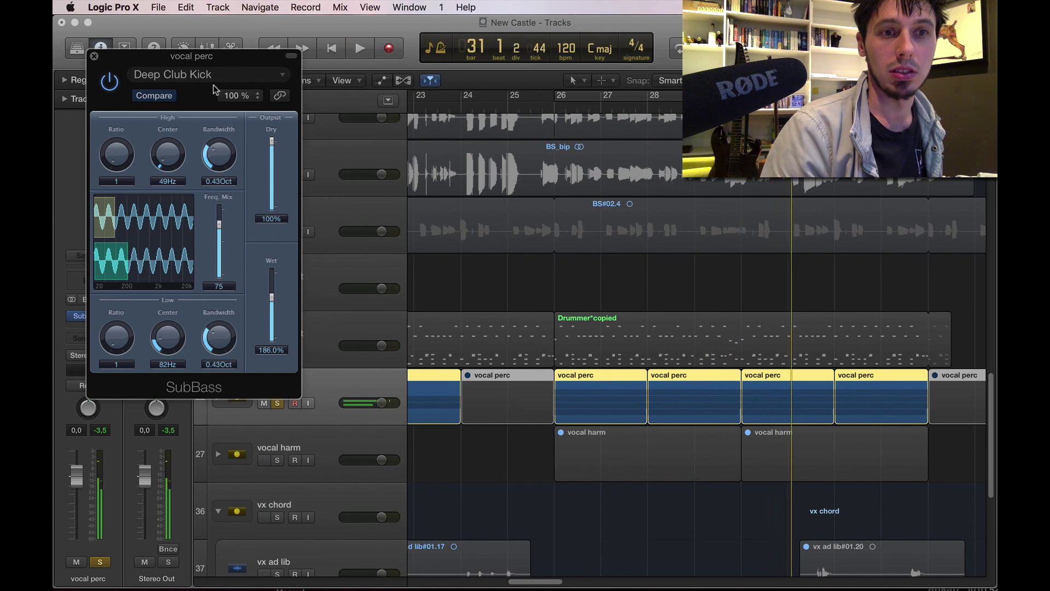
left_click(214, 75)
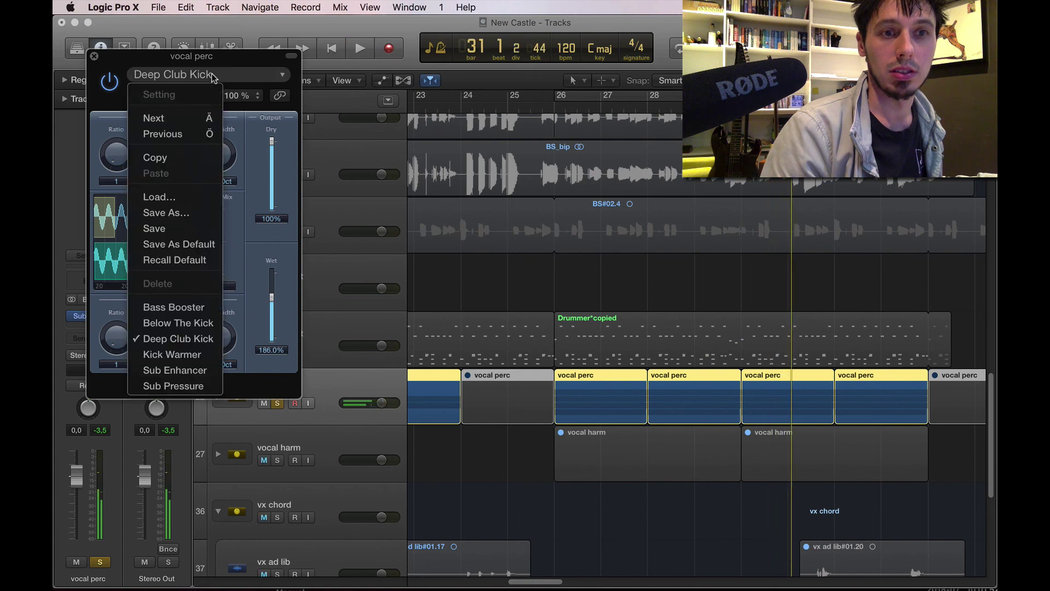
left_click(212, 354)
left_click(558, 108)
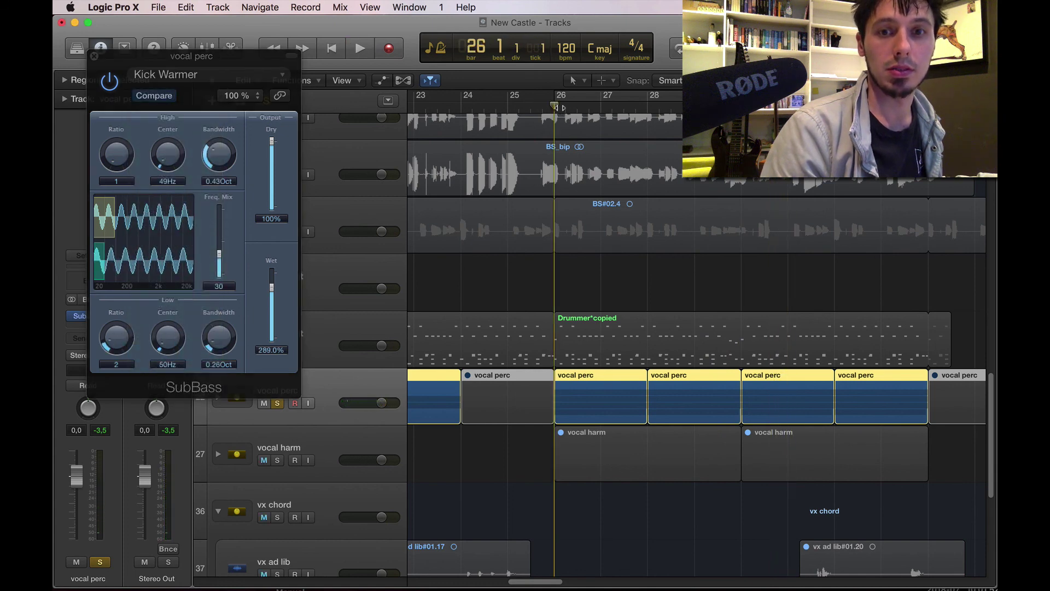
key("space")
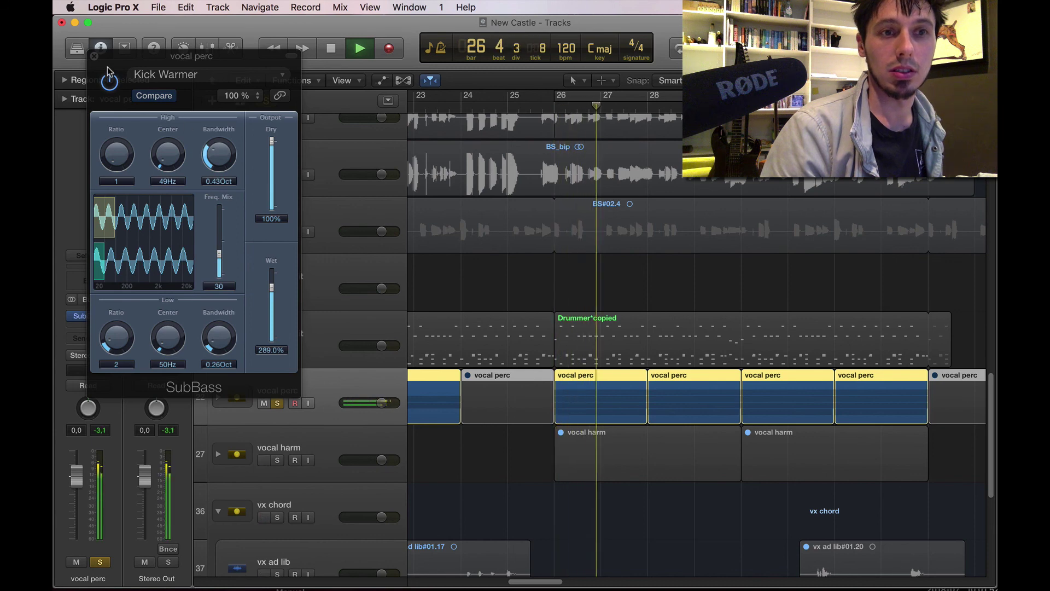
key("space")
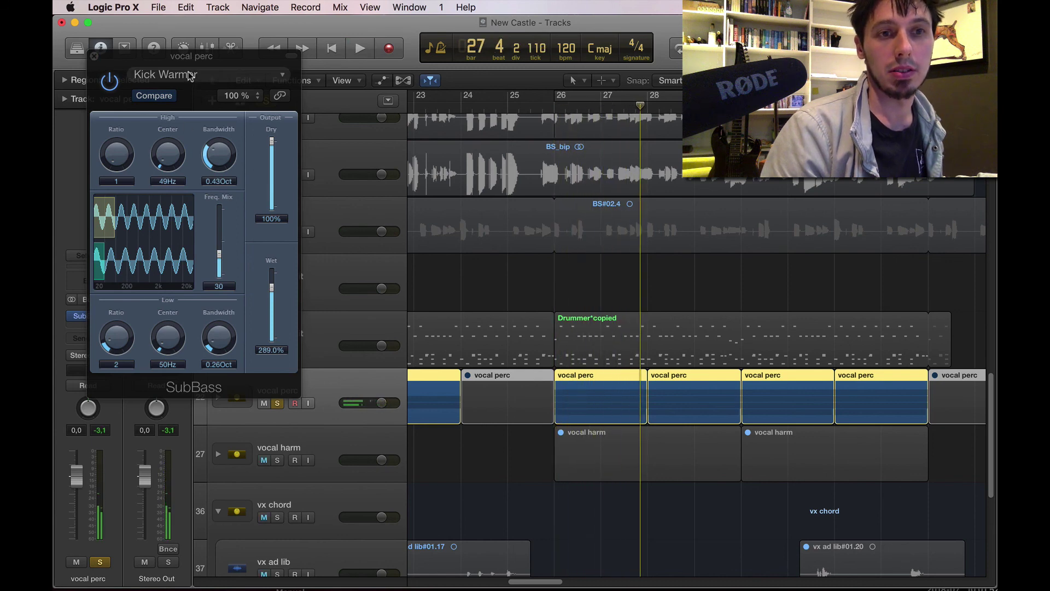
left_click(165, 74)
left_click(180, 307)
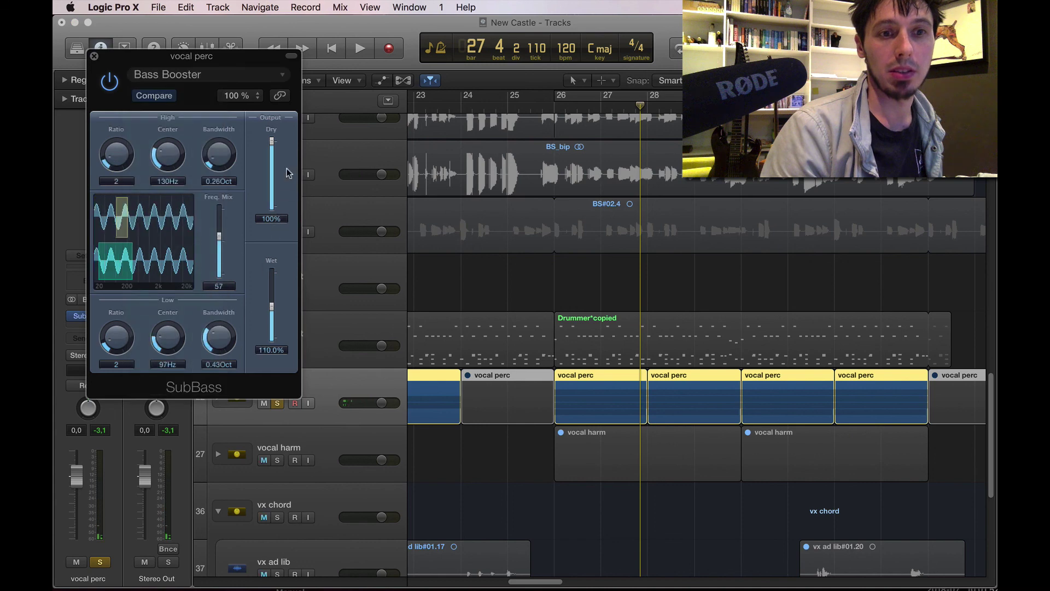
key("space")
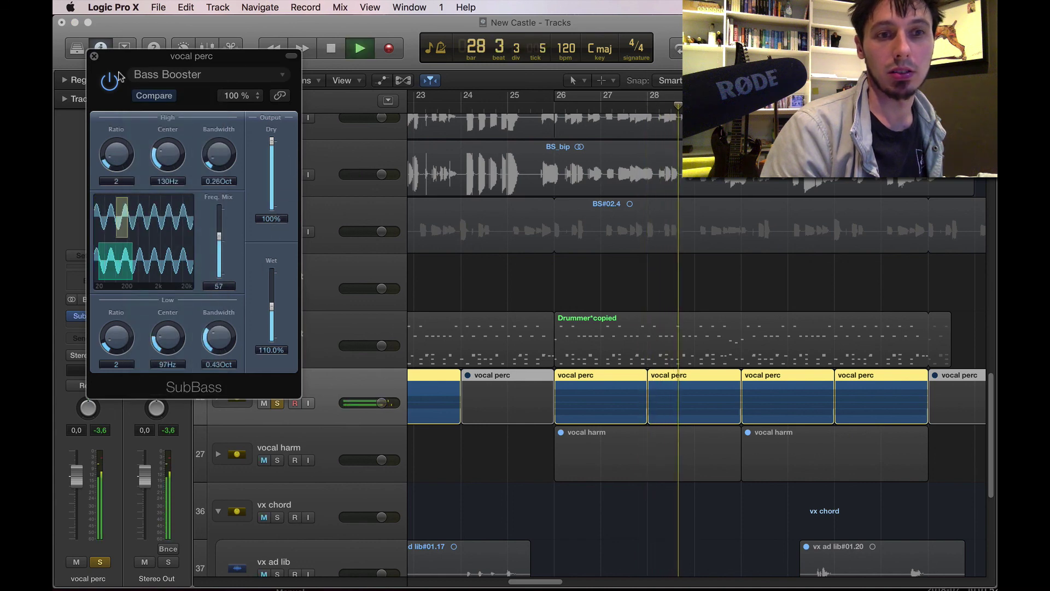
key("space")
left_click(94, 57)
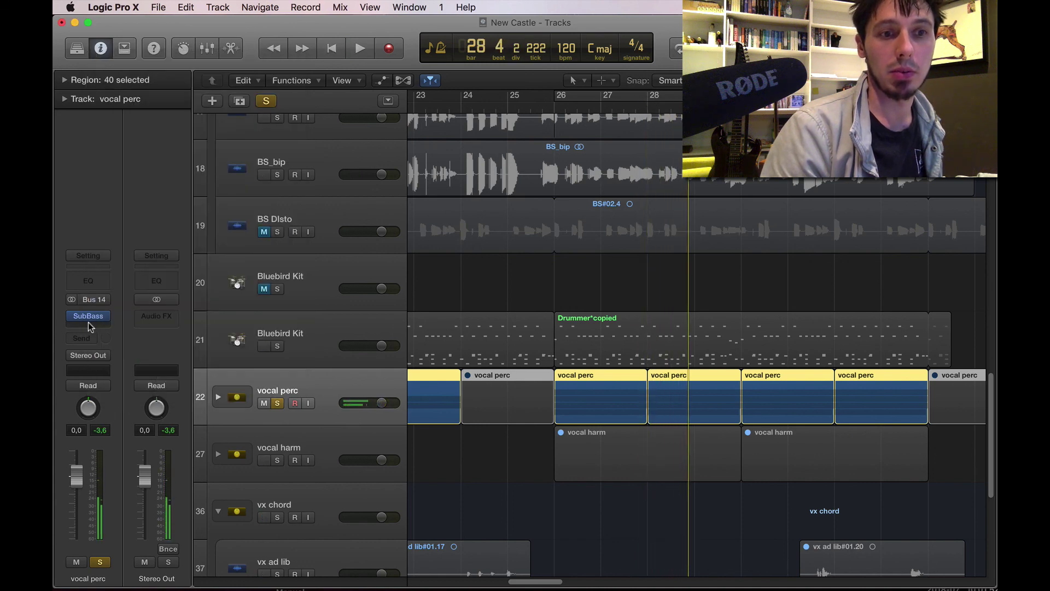
Step: Turn on the Analyzer and a low cut at about 57 Hz in vocal perc's Channel EQ
left_click(91, 284)
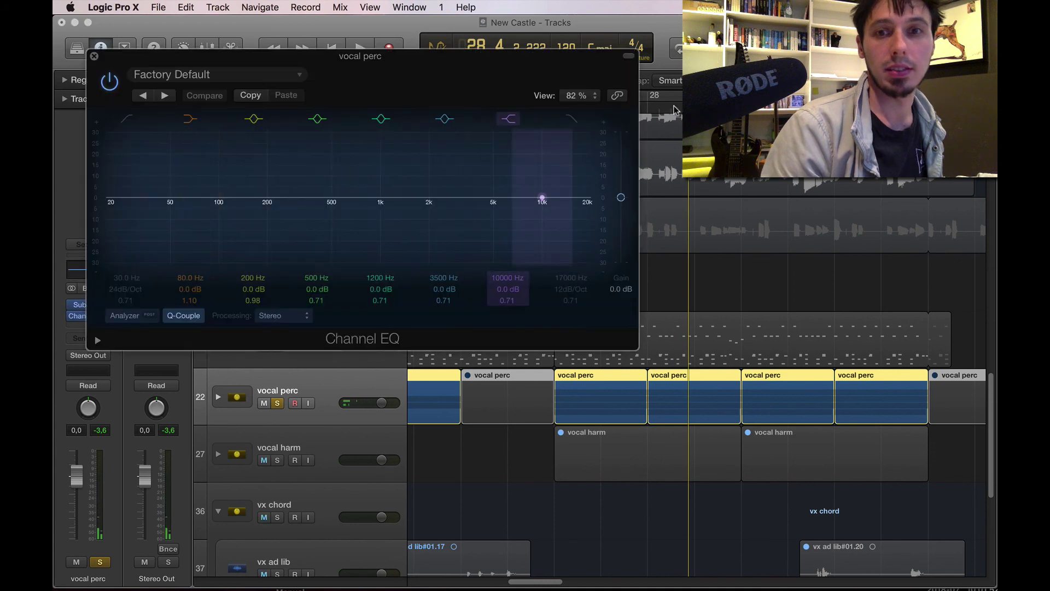
key("space")
left_click(331, 198)
left_click(129, 316)
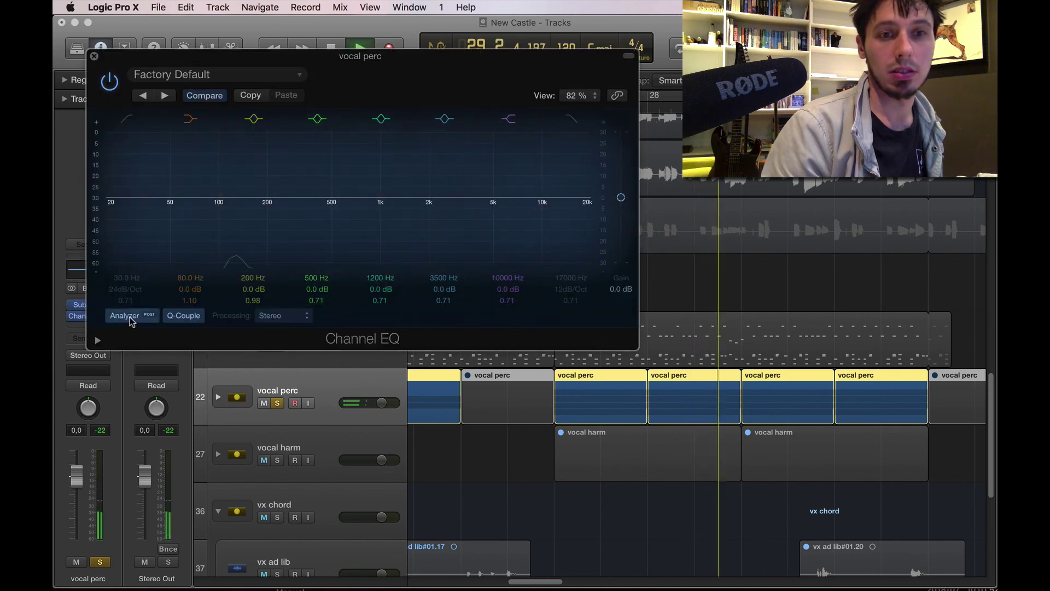
mouse_move(342, 241)
left_mouse_down()
mouse_move(337, 148)
mouse_move(340, 254)
left_mouse_up()
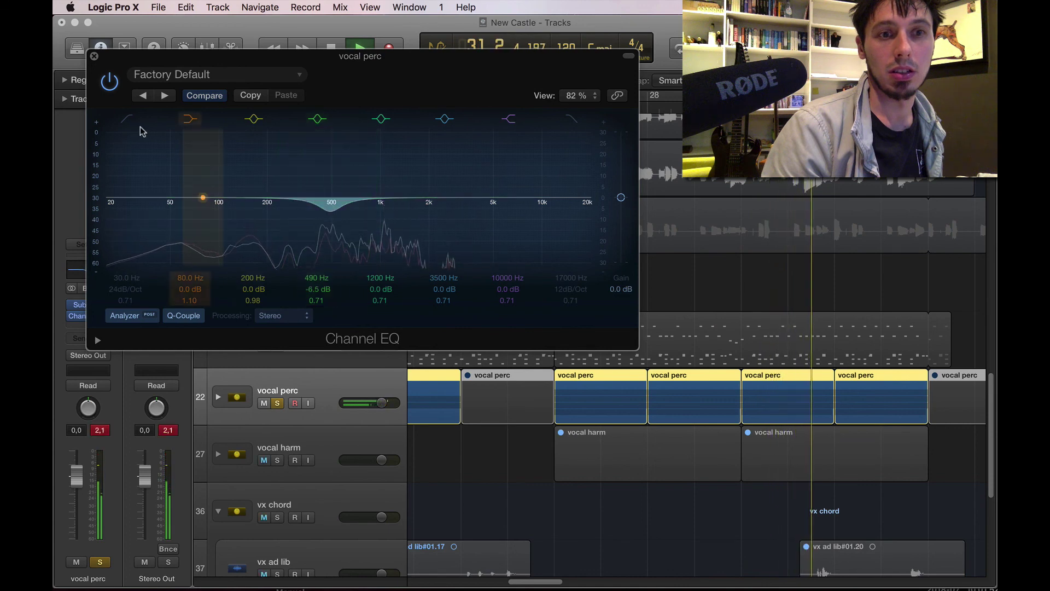
left_click(125, 120)
left_click_drag(129, 235, 184, 231)
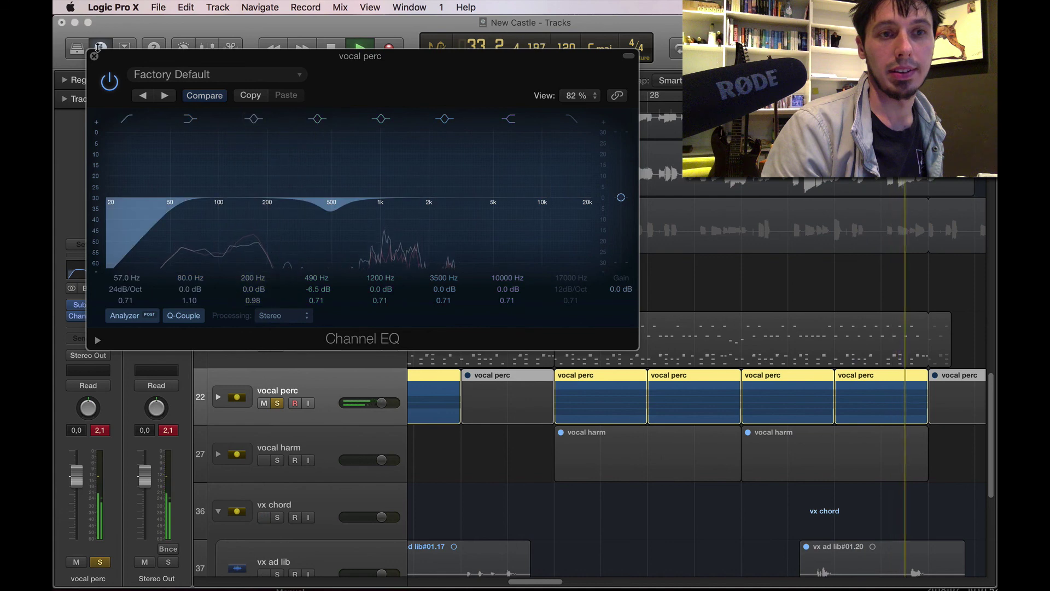
key("space")
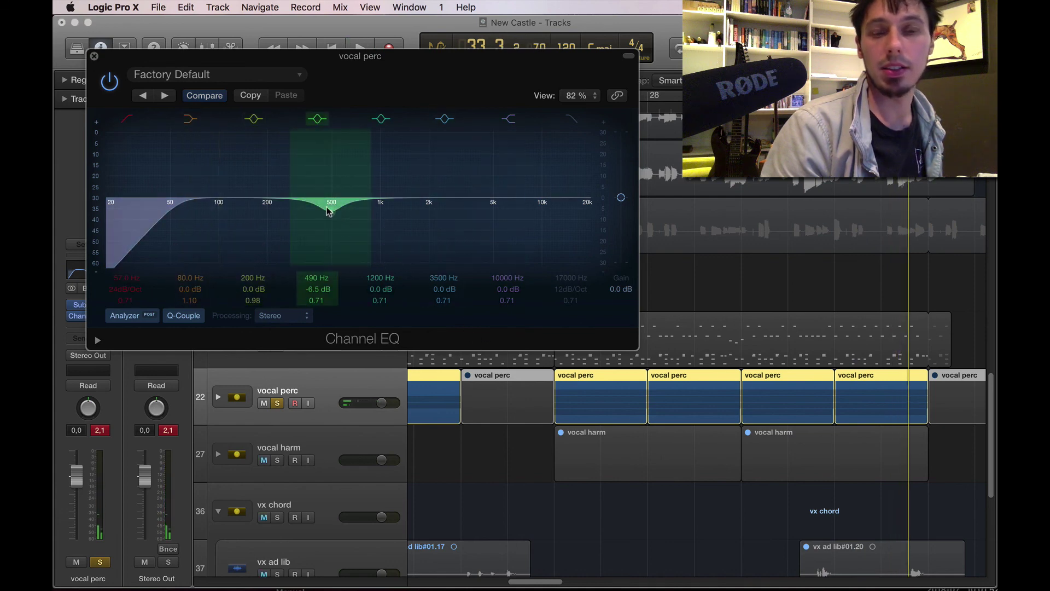
left_click_drag(524, 64, 486, 113)
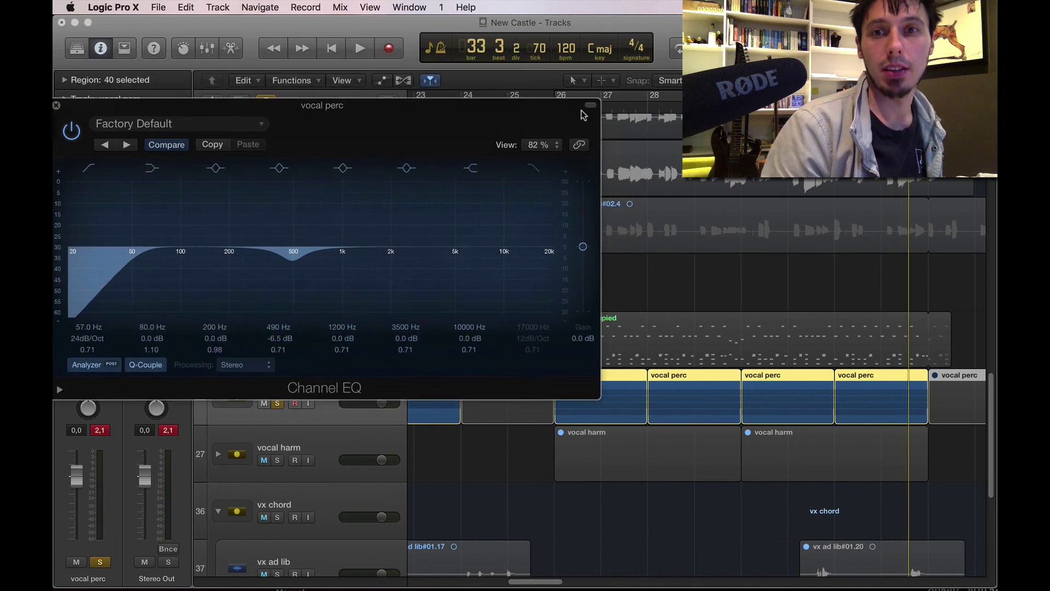
Step: Carve a wide -16 dB dip near 540 Hz and move the high band to a 4450 Hz boost
key("comma")
key("comma")
key("comma")
key("comma")
key("comma")
key("comma")
key("comma")
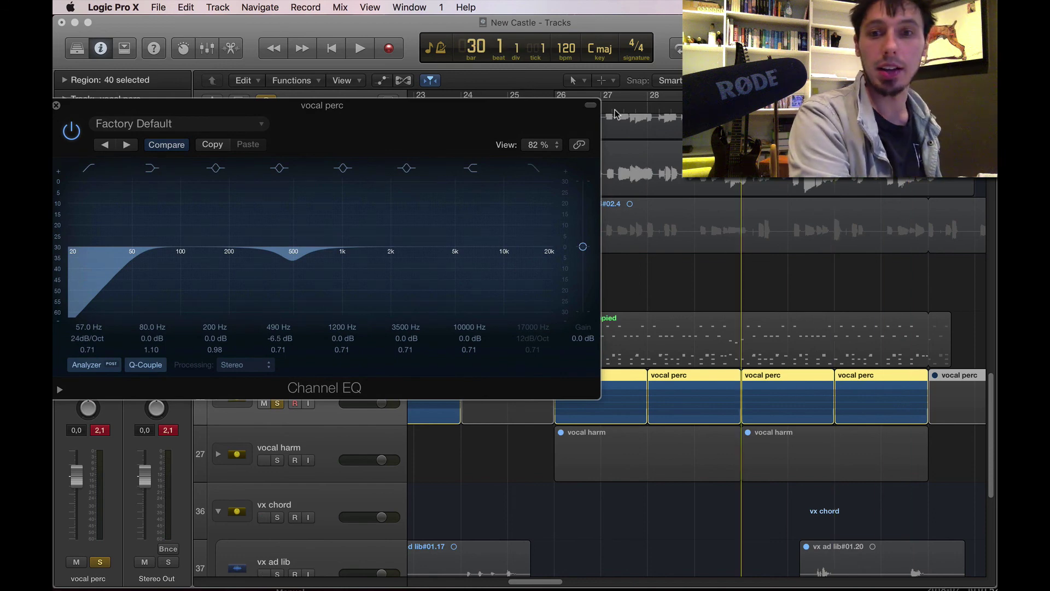
key("comma")
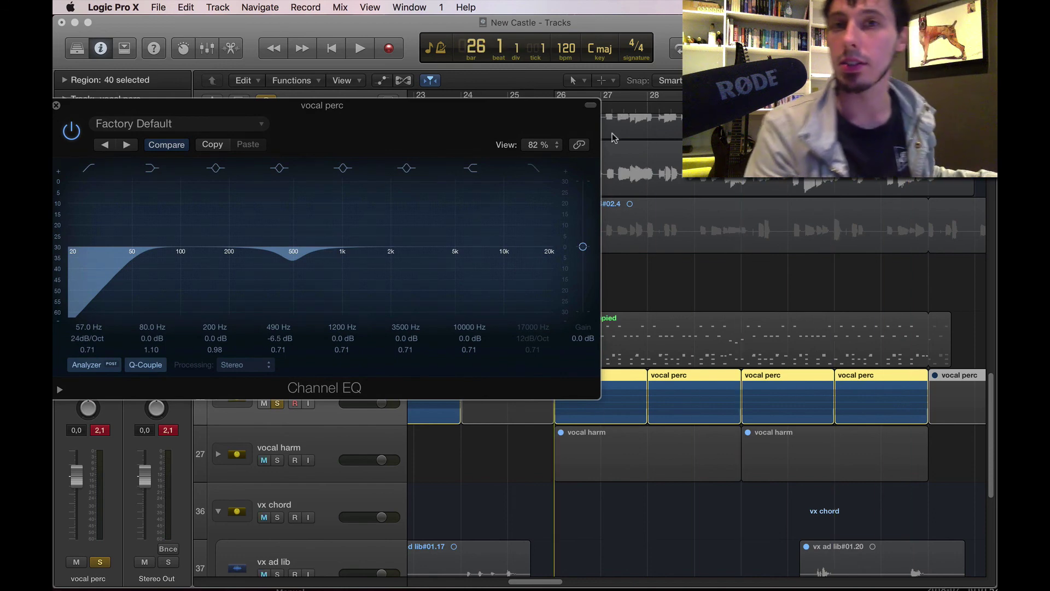
key("space")
left_click_drag(304, 236, 307, 269)
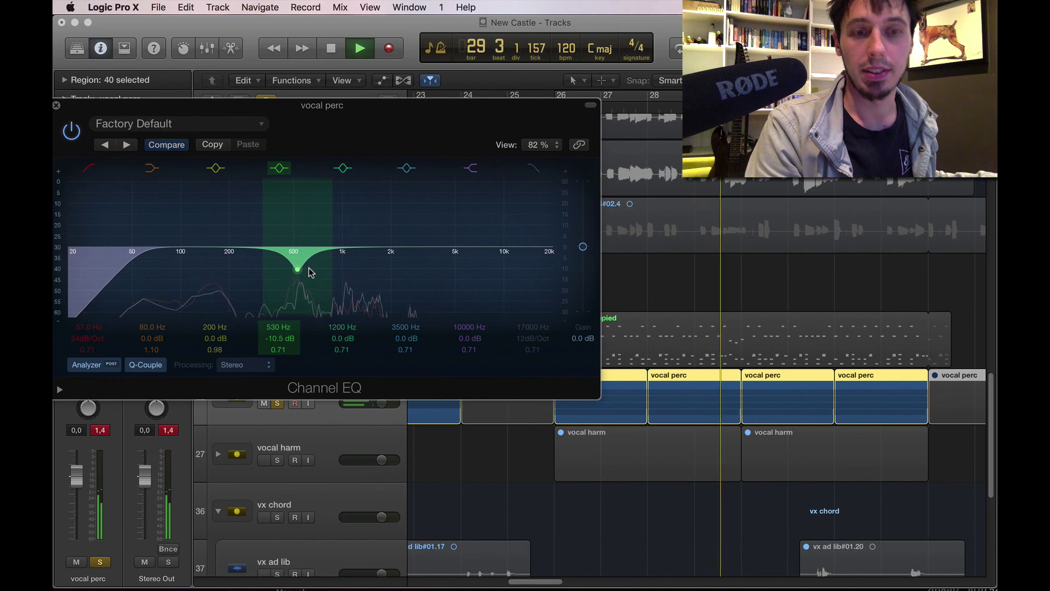
left_click_drag(273, 351, 274, 373)
left_click_drag(298, 273, 299, 285)
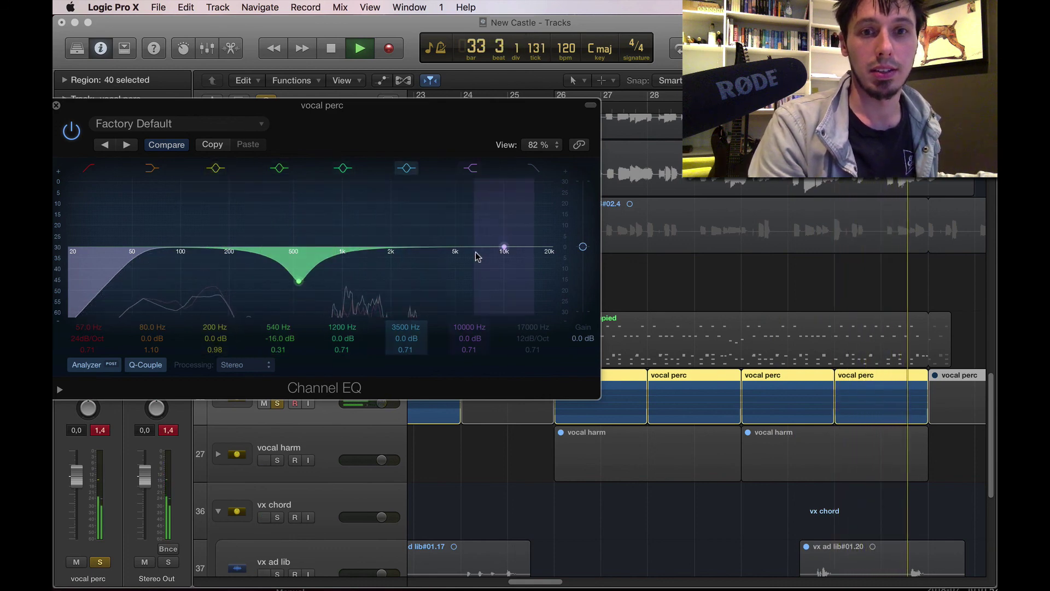
left_click_drag(503, 247, 403, 228)
Step: Trim the 4450 Hz high boost to about +7 dB and close the EQ window
key("space")
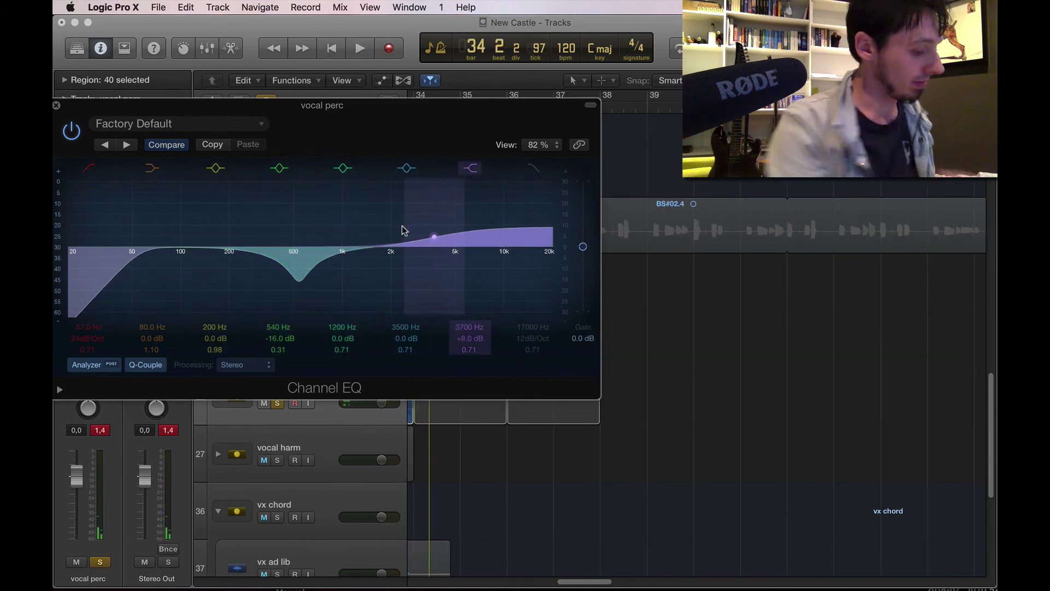
key("comma")
key("comma")
key("comma")
key("comma")
key("comma")
key("comma")
key("comma")
key("comma")
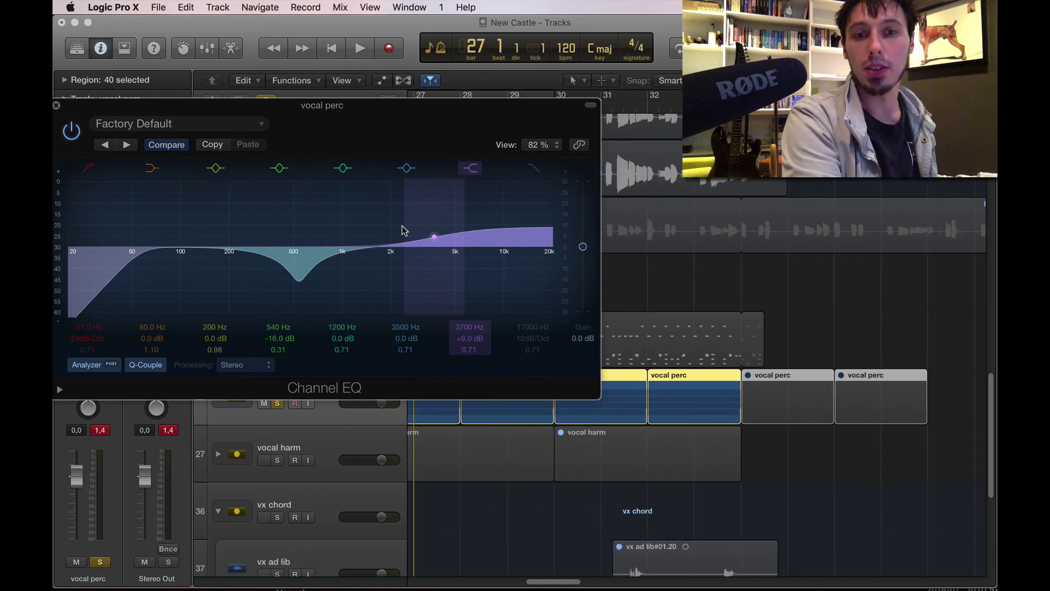
key("space")
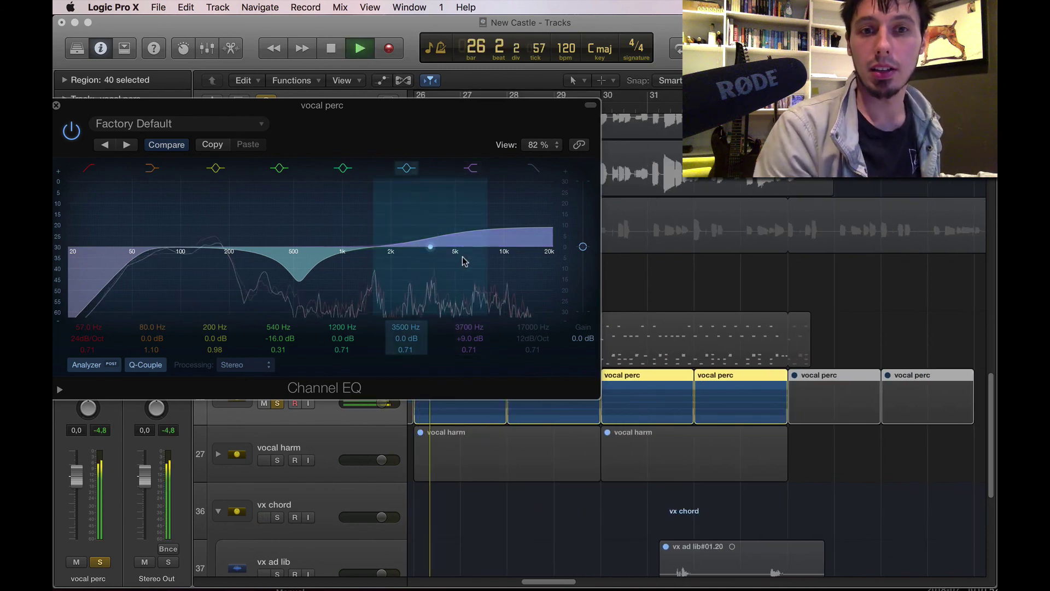
left_click_drag(435, 236, 456, 244)
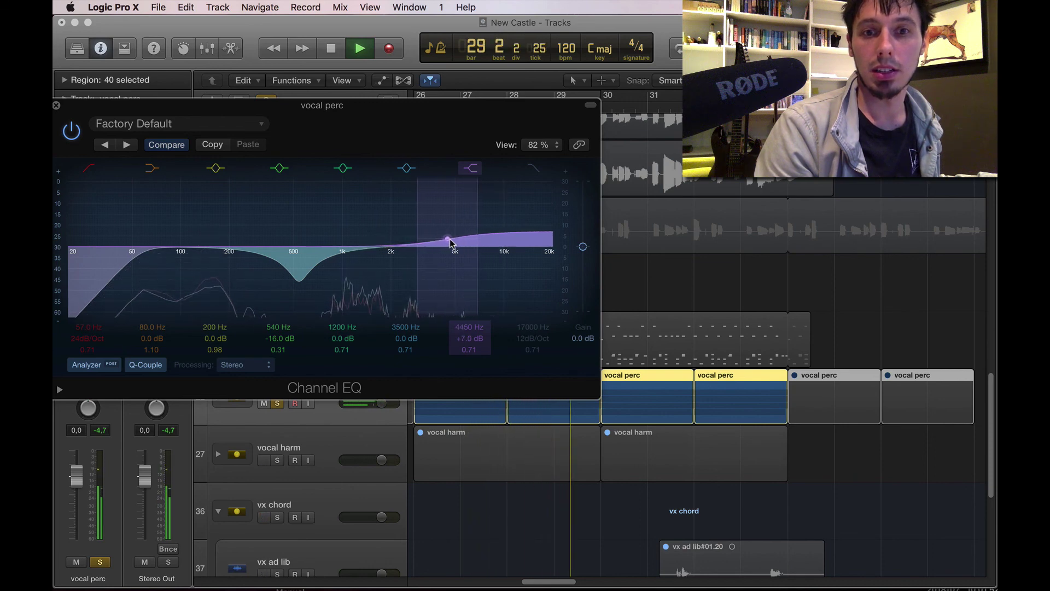
key("space")
left_click(56, 106)
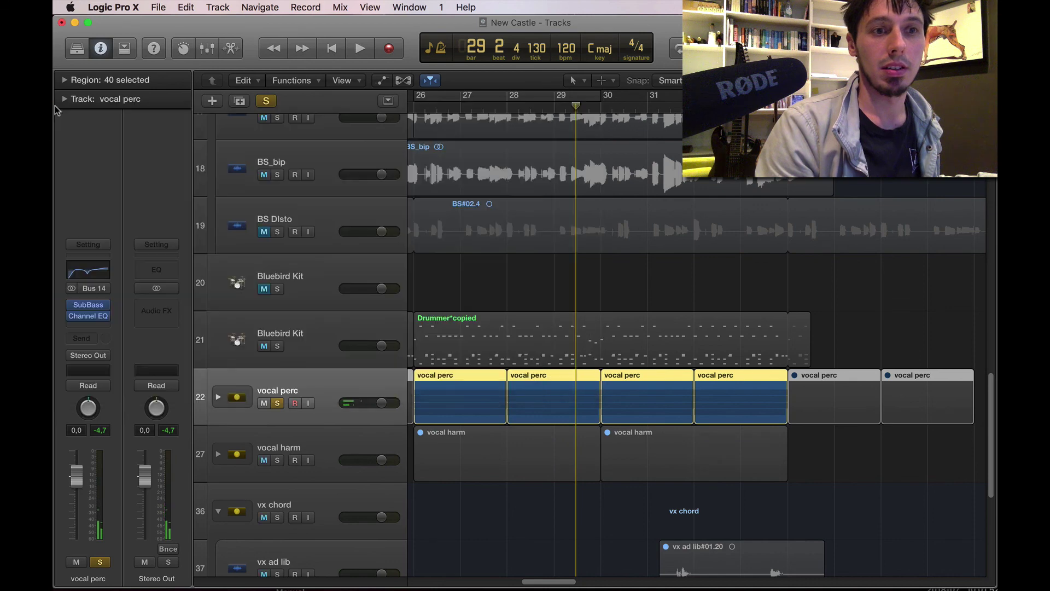
Step: Insert a stereo Compressor in the next empty slot of vocal perc
left_click(99, 327)
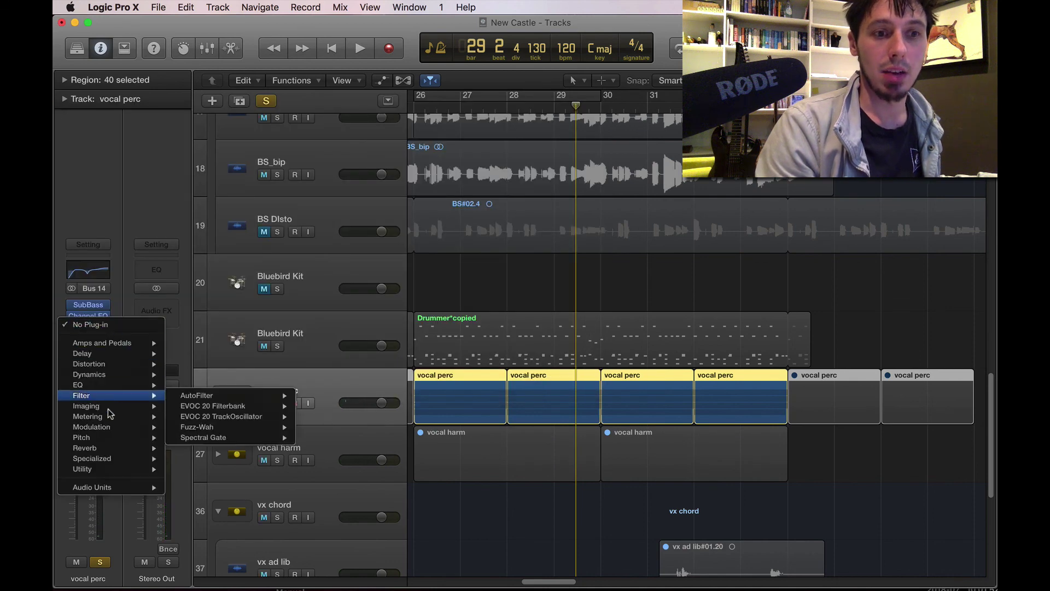
mouse_move(118, 375)
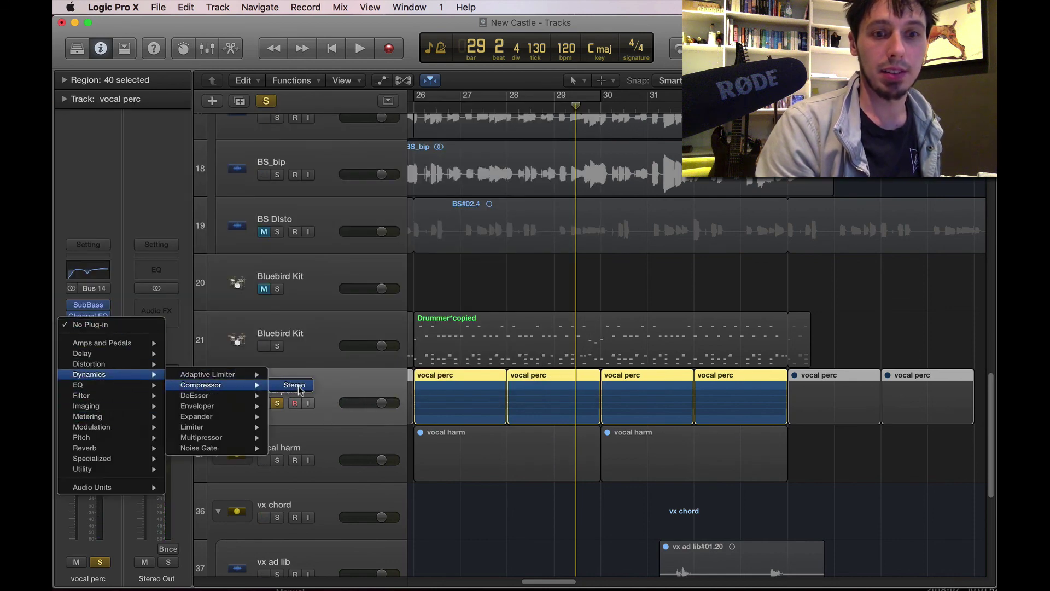
left_click(297, 385)
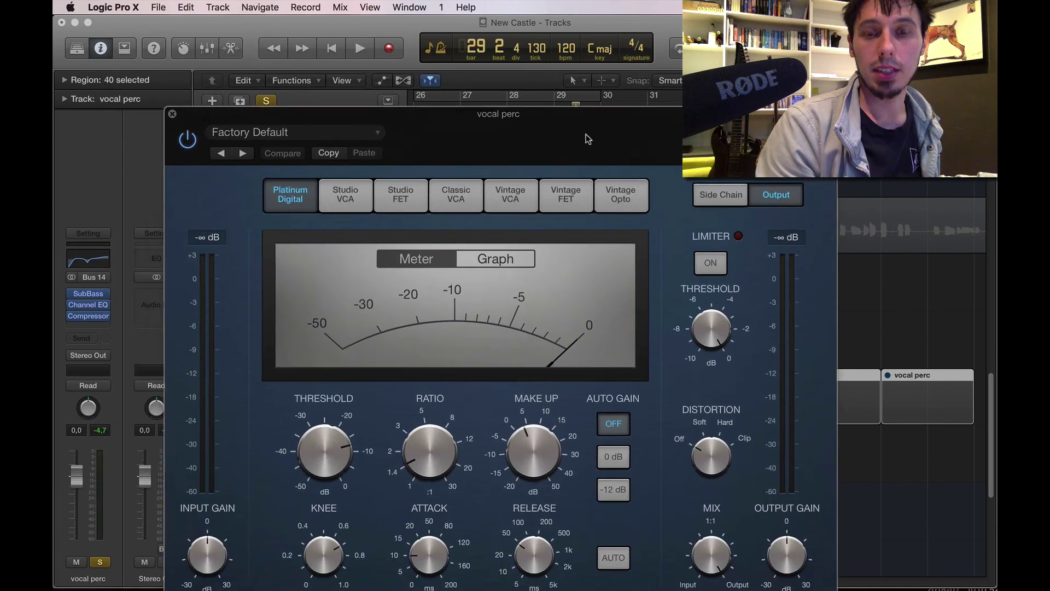
left_click_drag(586, 139, 528, 321)
left_click(461, 103)
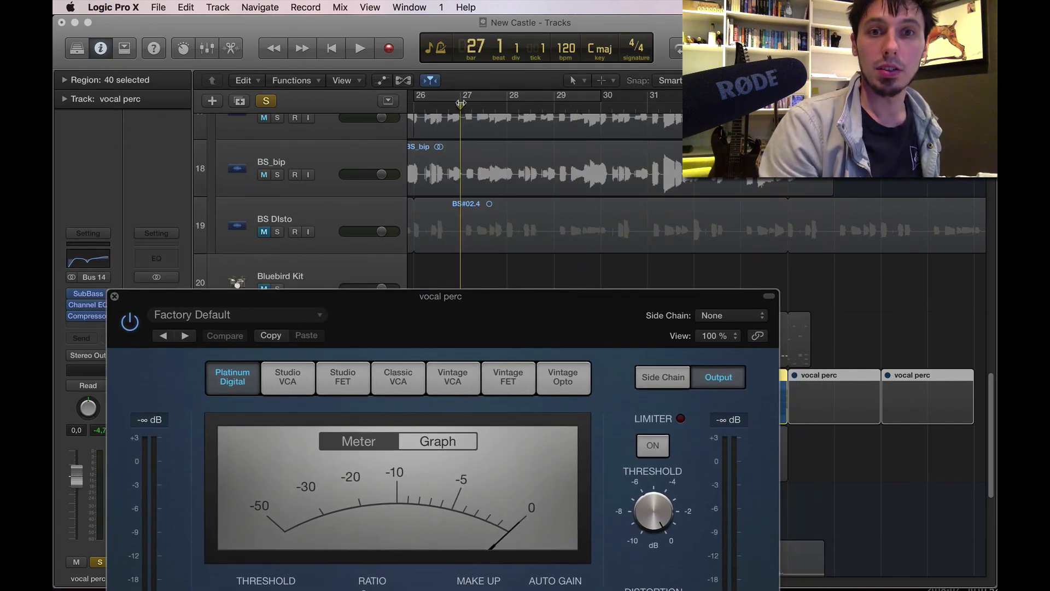
left_click_drag(465, 312, 471, 73)
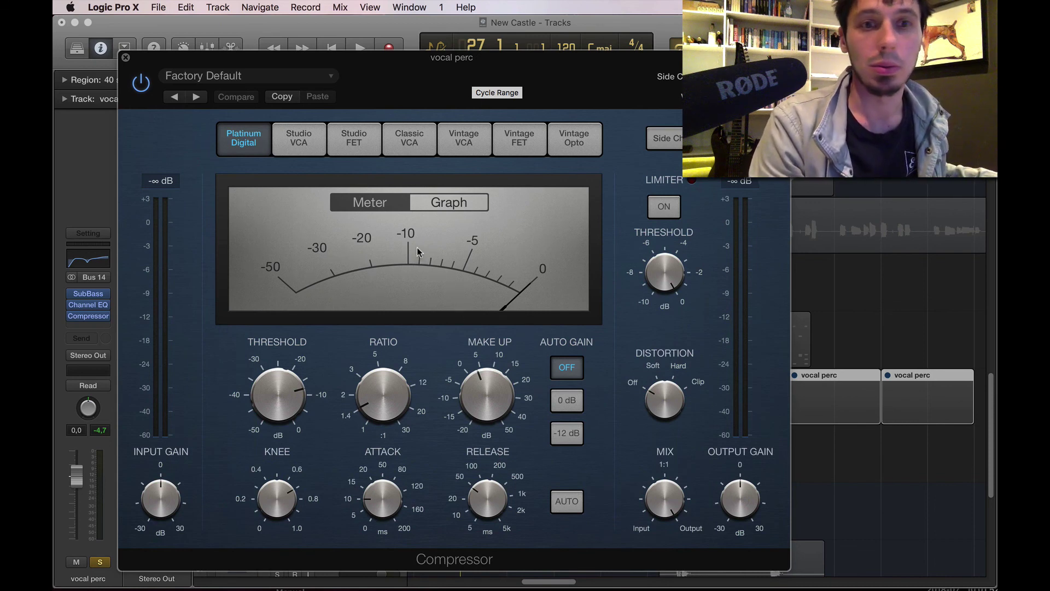
Step: Switch the compressor to Classic VCA, raise the ratio to about 3.2:1, and set the threshold near -13 dB
left_click(409, 138)
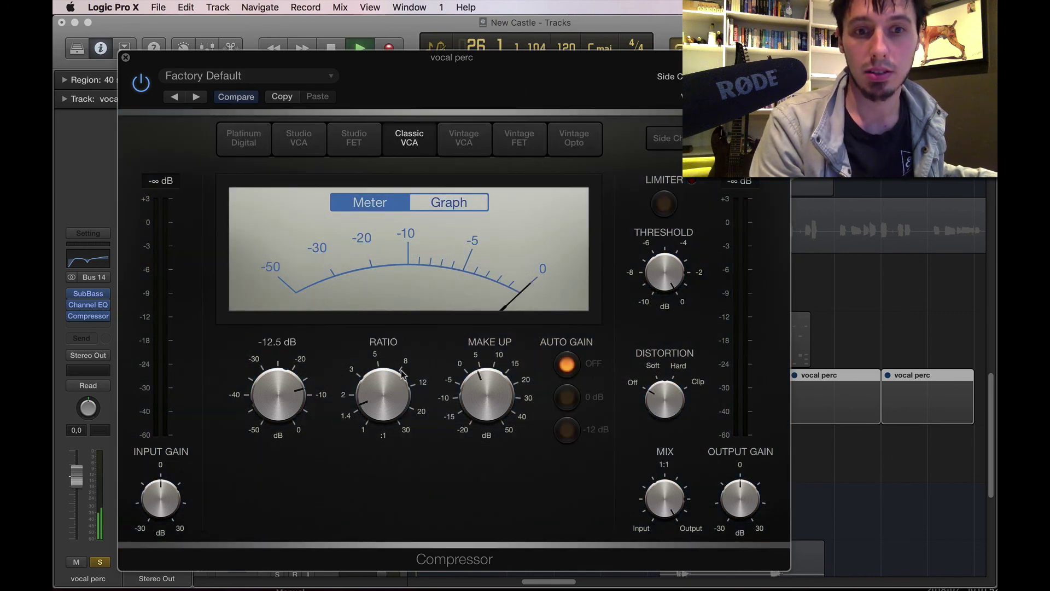
left_click_drag(402, 374, 421, 276)
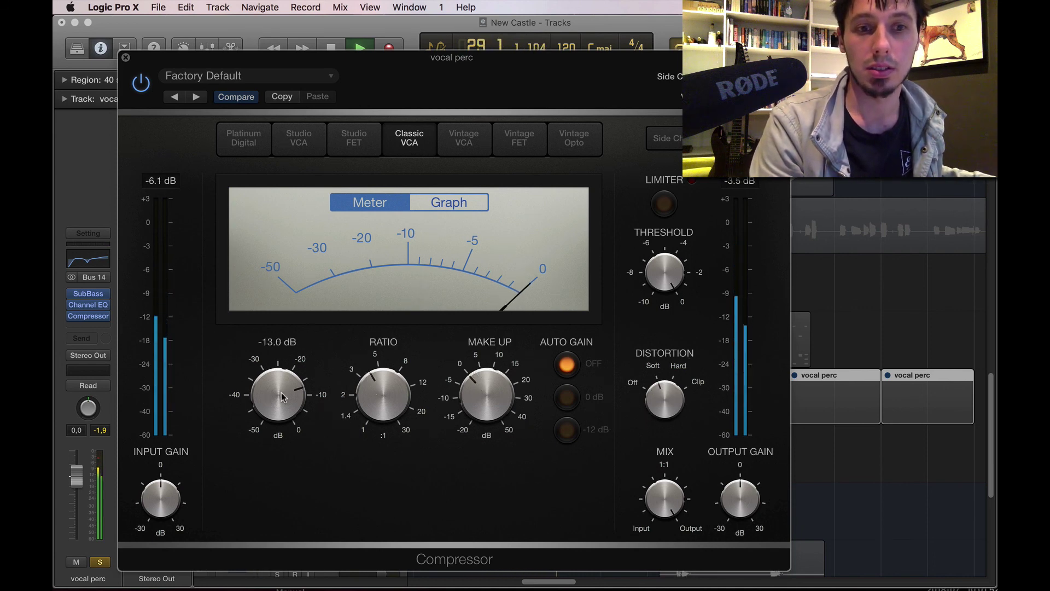
left_click_drag(276, 410, 265, 445)
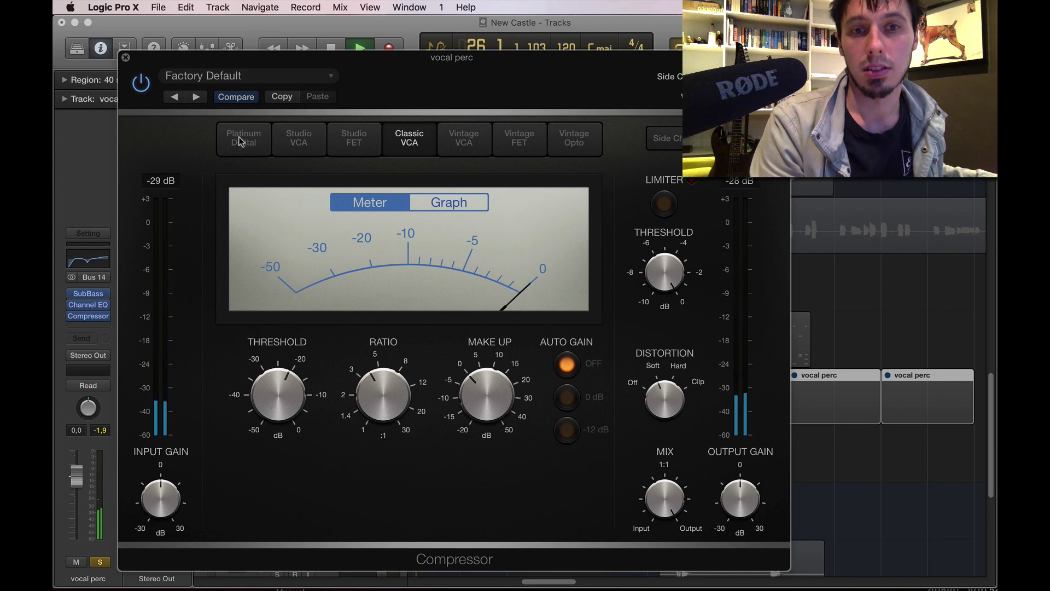
left_click(140, 83)
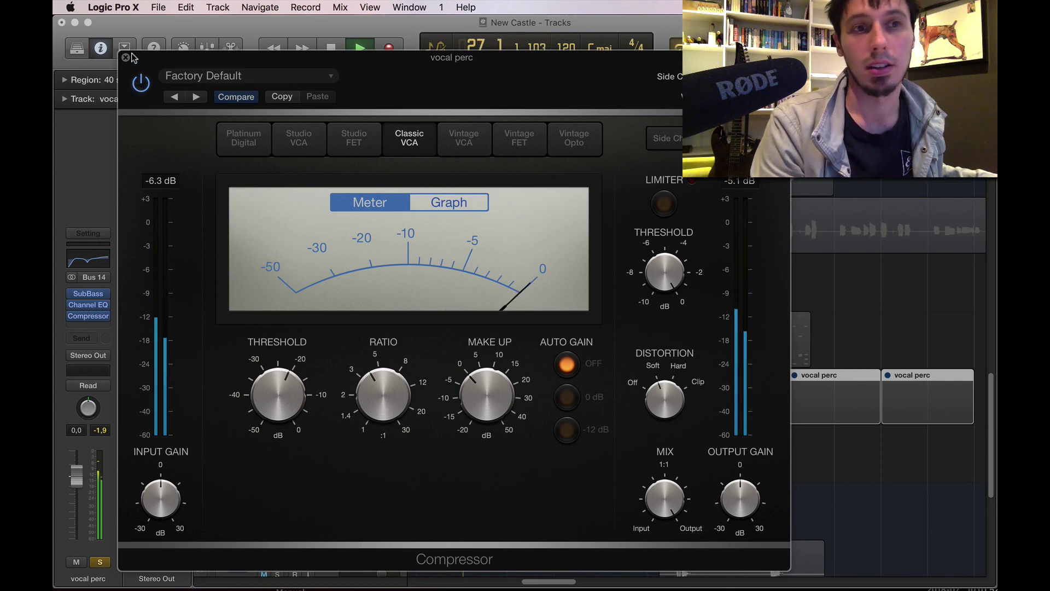
left_click(125, 57)
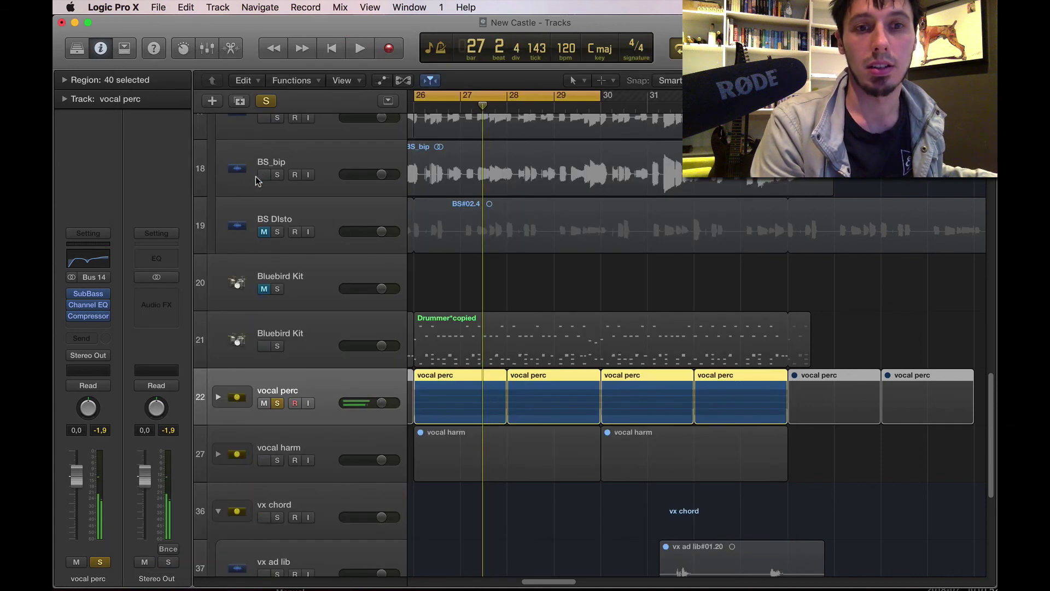
Step: Unsolo vocal perc, collapse the BS folder, and lower vocal harm's volume to -2.3 dB
left_click(279, 403)
key("Return")
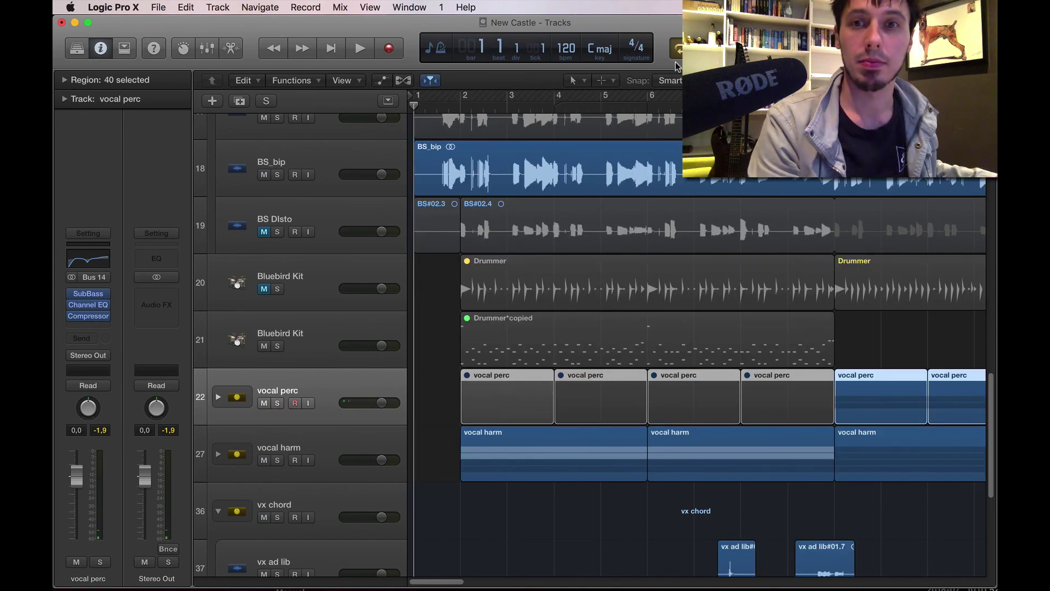
key("space")
scroll(403, 347, "up", 6)
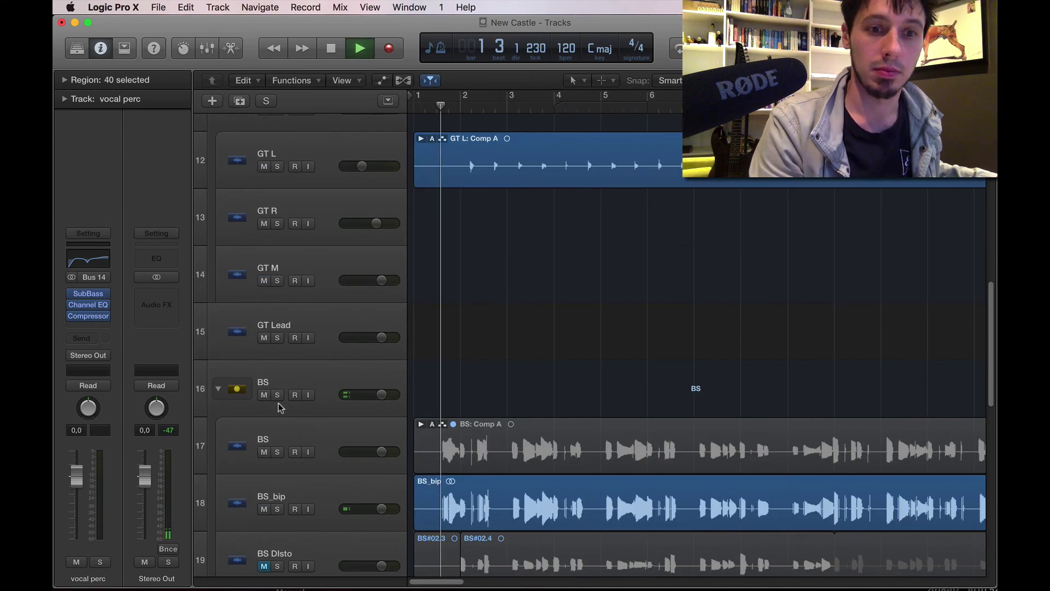
left_click(218, 388)
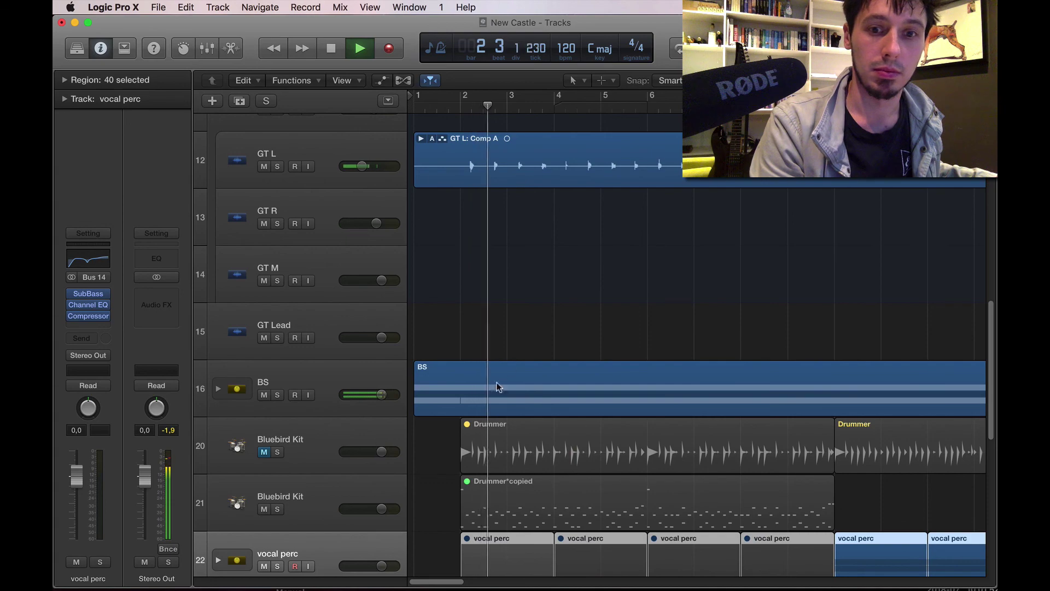
scroll(494, 332, "down", 5)
left_click(330, 285)
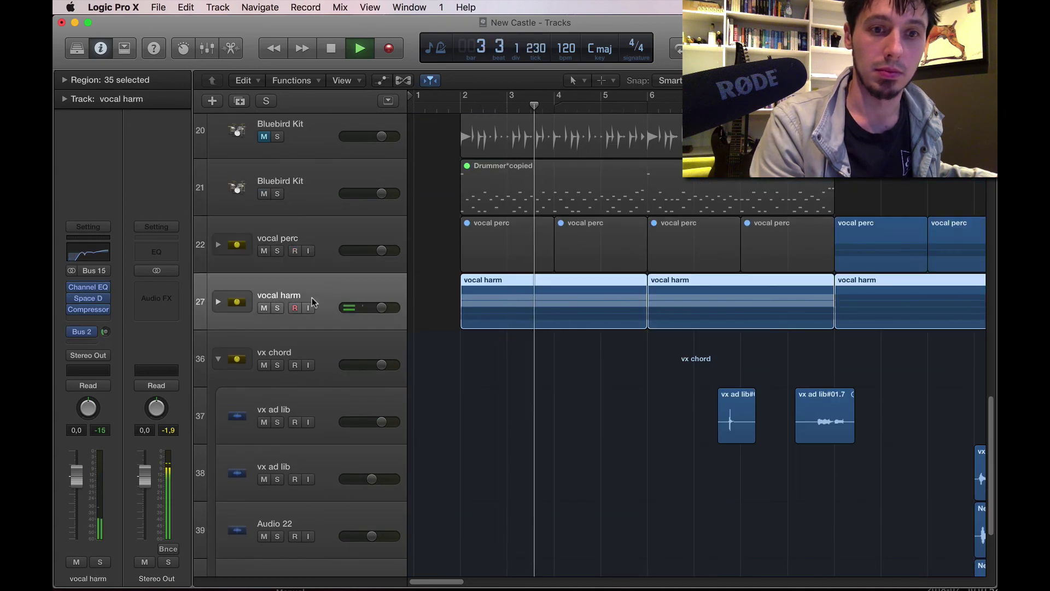
left_click_drag(383, 311, 377, 311)
key("space")
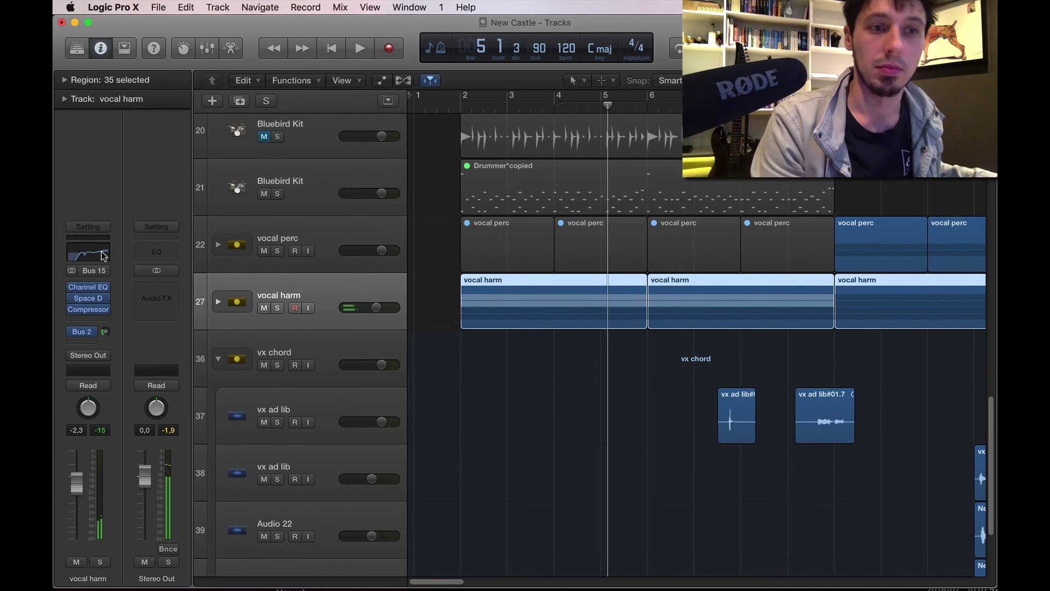
Step: Check vocal harm's Channel EQ during playback, then bring up the bus list for its empty send slot
left_click(89, 254)
key("space")
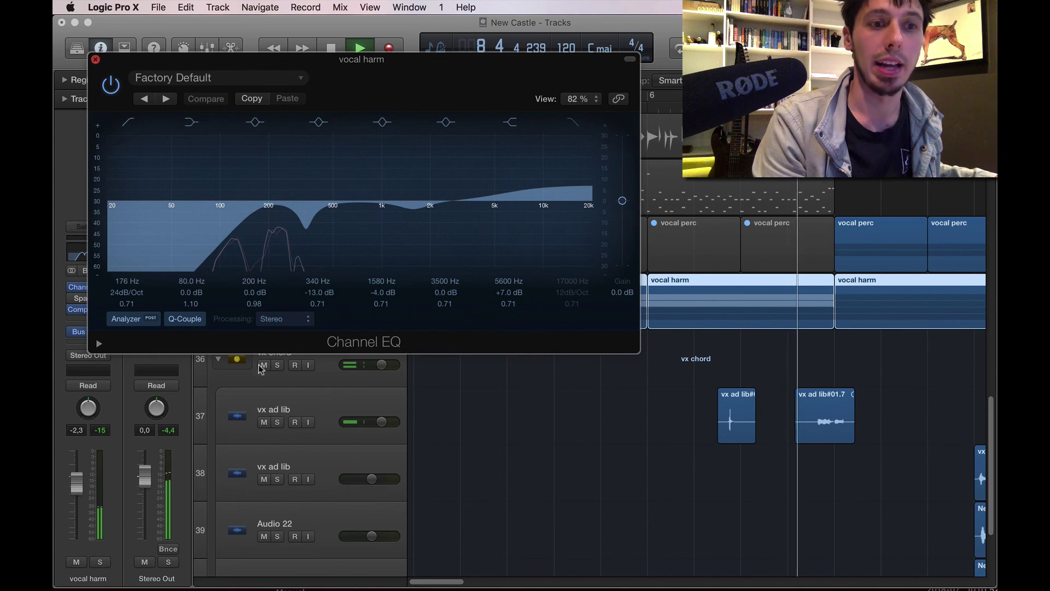
key("super+w")
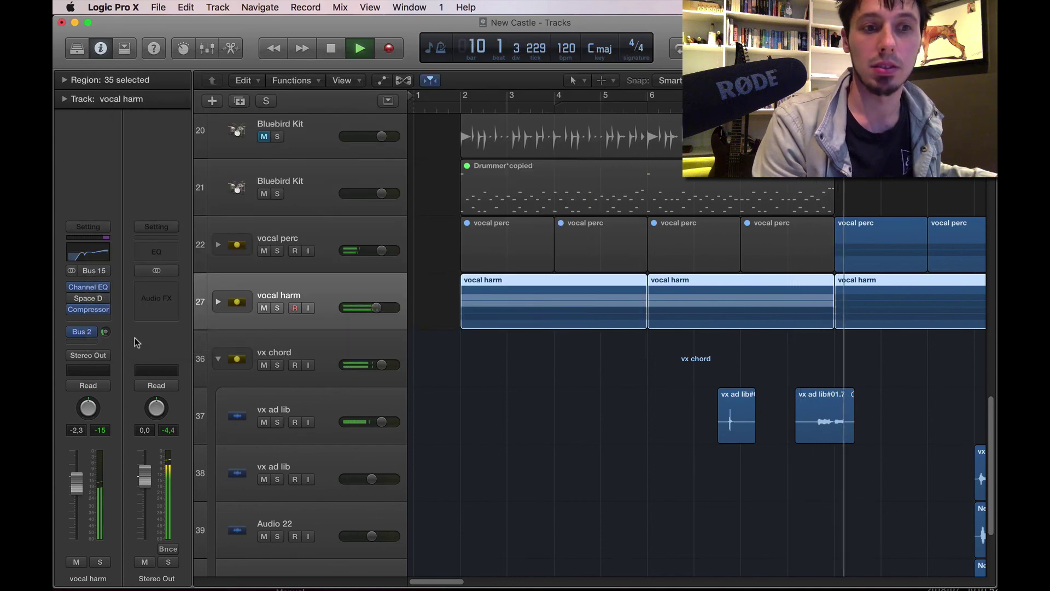
left_click(88, 341)
Step: Send vocal harm to Bus 1 (drm verb) and expand its stack to show the harmony takes
mouse_move(90, 402)
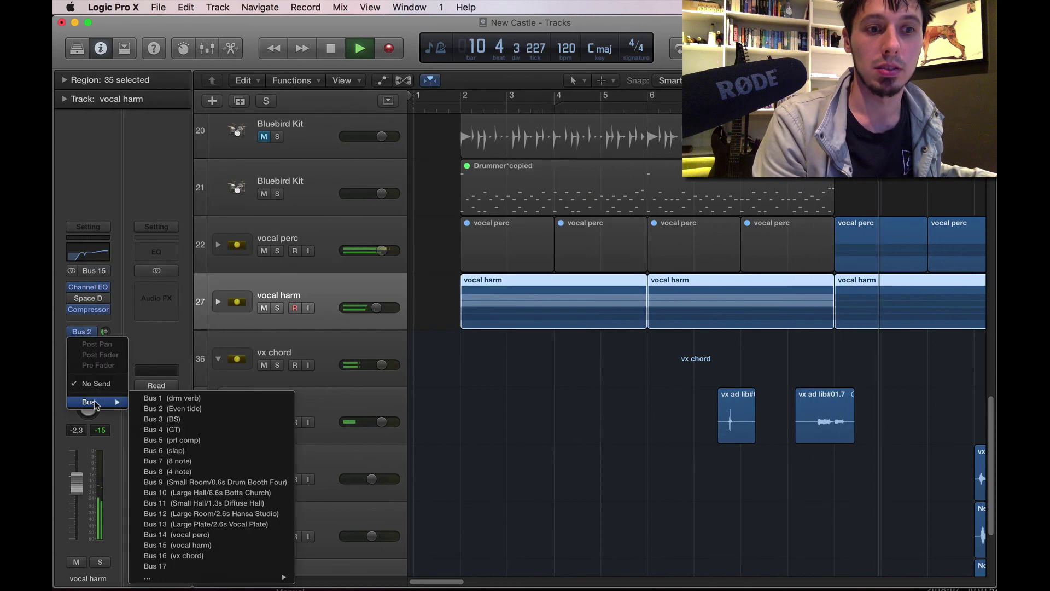
left_click(155, 399)
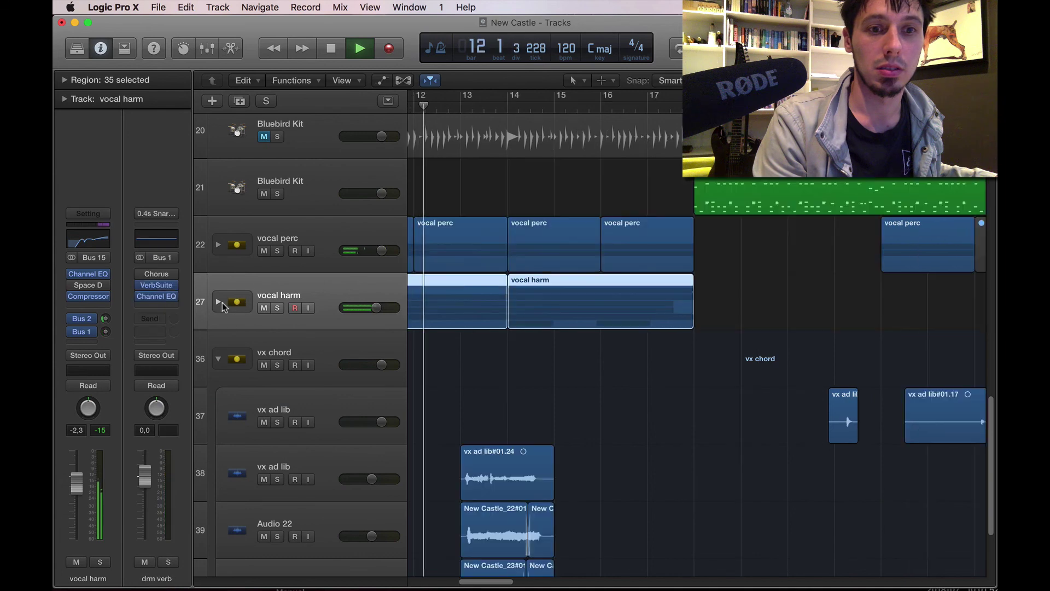
left_click(221, 303)
key("space")
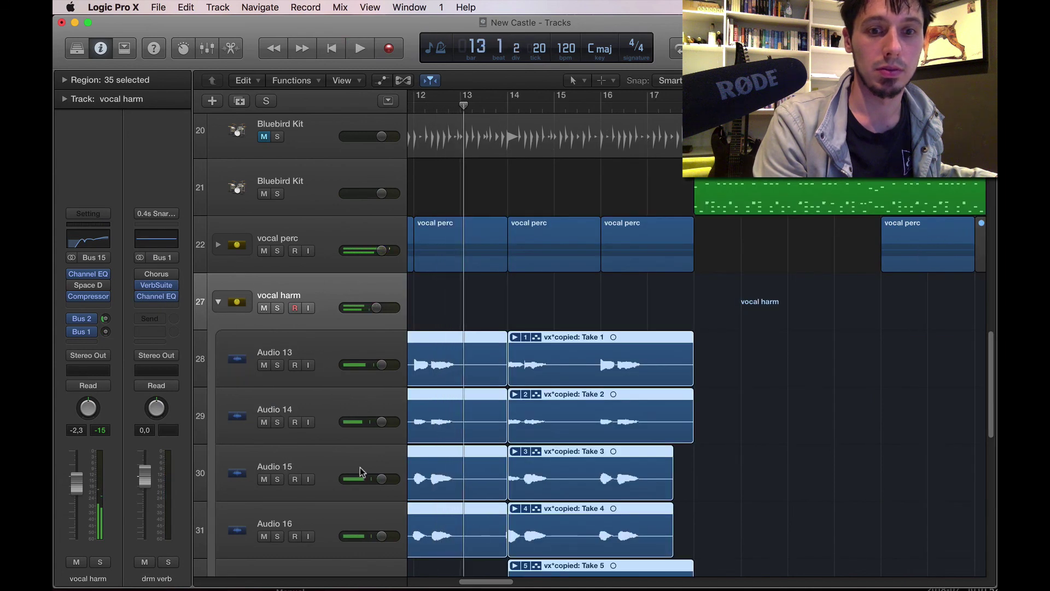
key("super+Left")
key("super+Left")
key("super+Left")
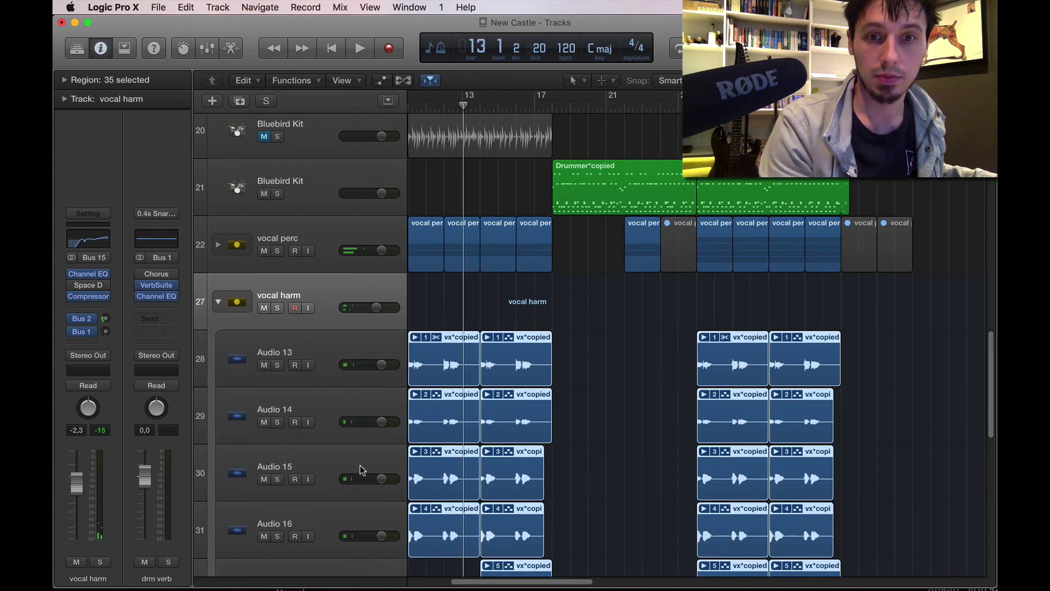
scroll(505, 413, "left", 6)
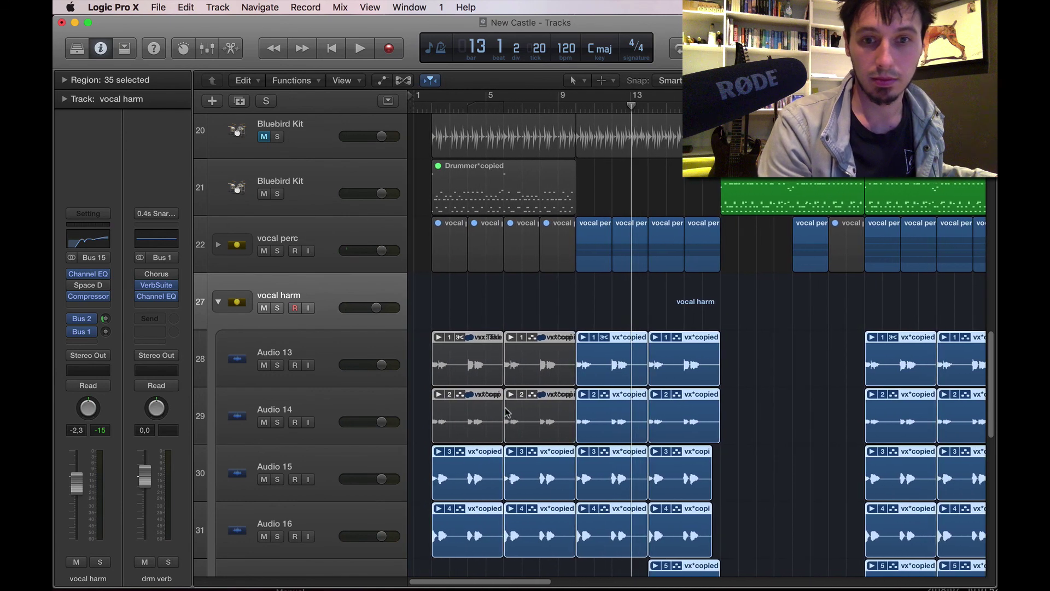
Step: Turn down the Audio 13 and Audio 14 takes, with Audio 14 at -4.0 dB, and collapse both vocal stacks
left_click_drag(378, 368, 371, 366)
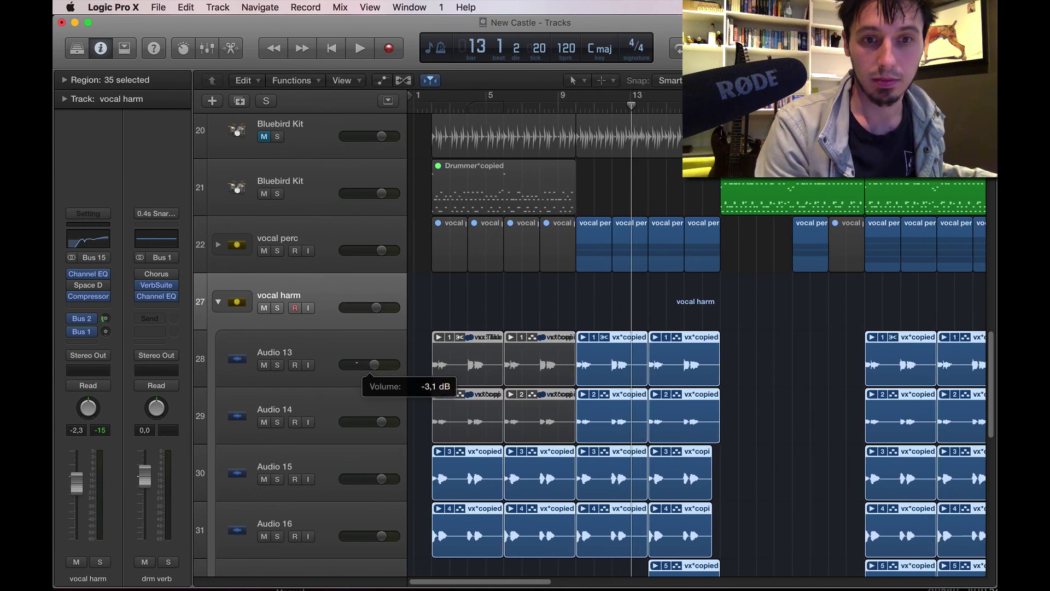
left_click(382, 422)
left_click_drag(374, 422, 373, 422)
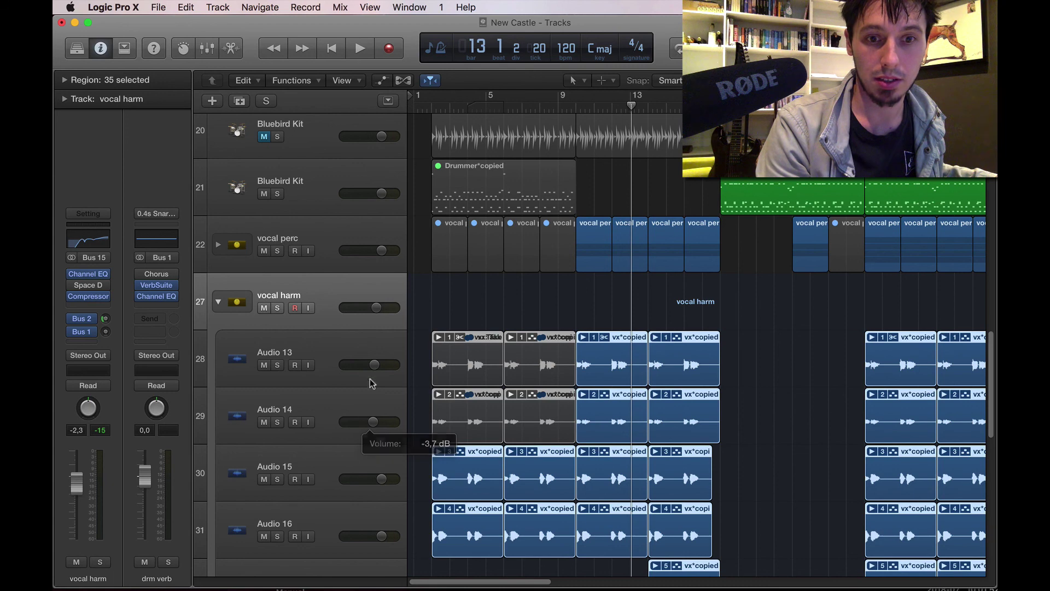
left_click_drag(374, 364, 373, 365)
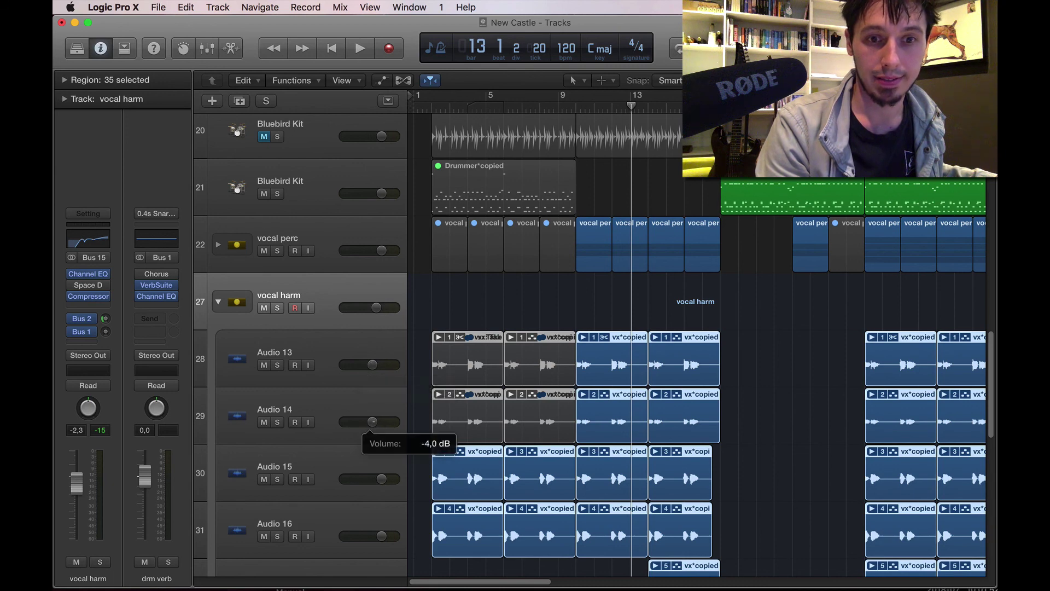
left_click(219, 302)
left_click(572, 102)
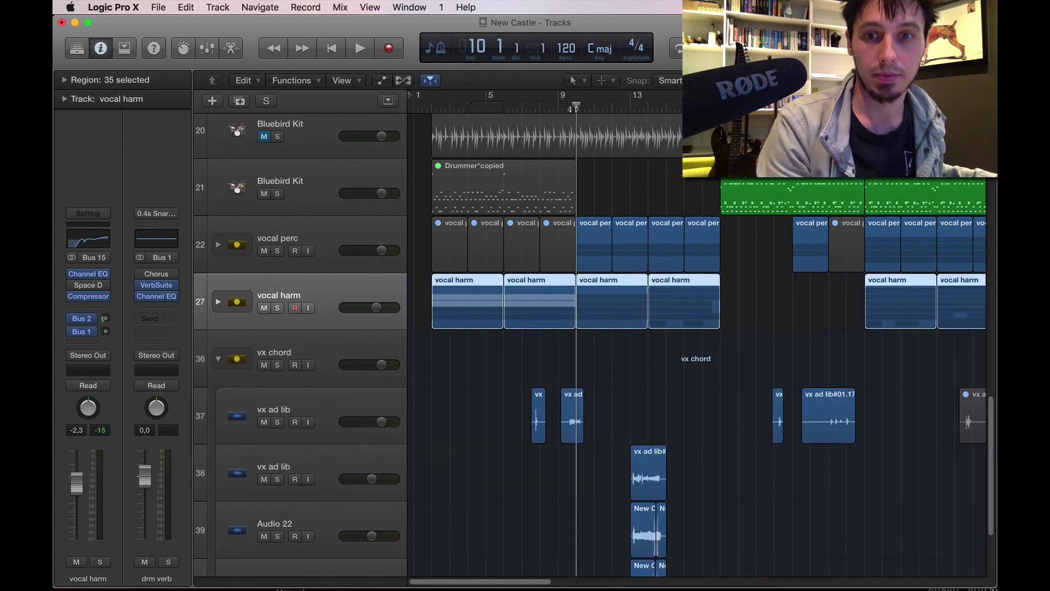
key("space")
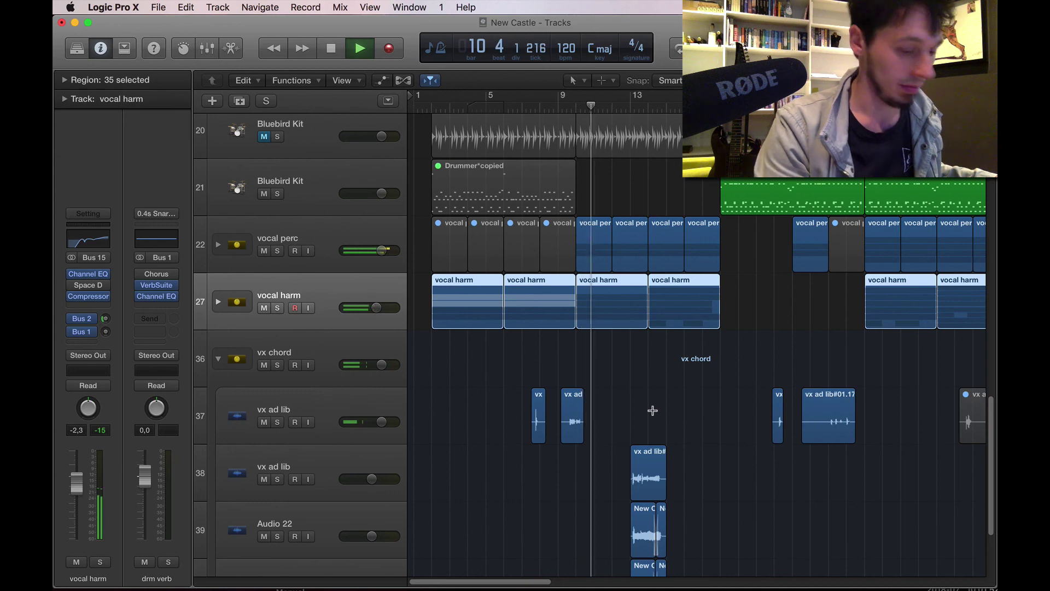
key("super+Right")
key("super+Right")
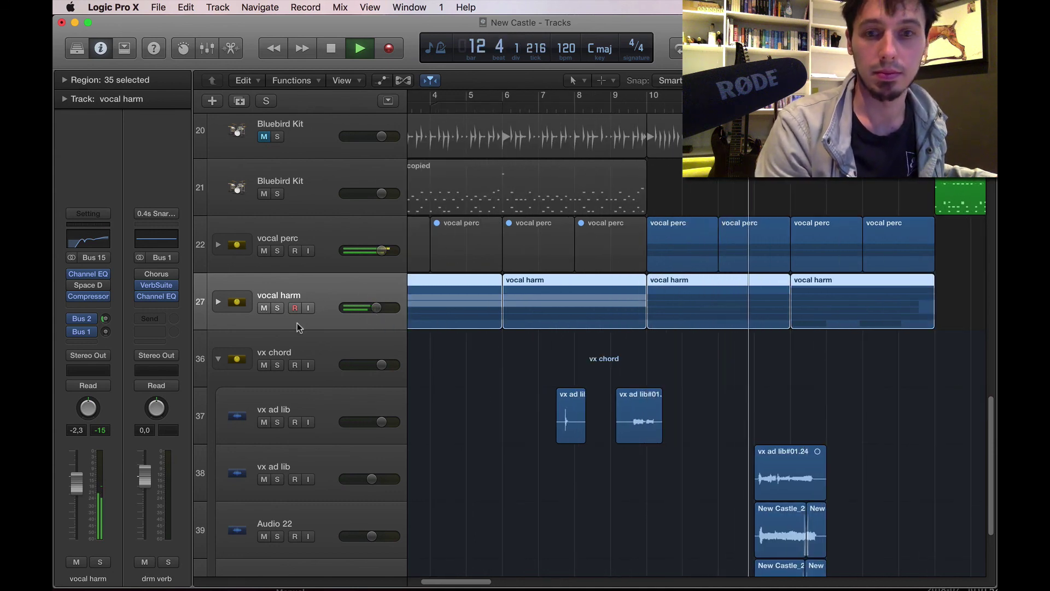
left_click(220, 359)
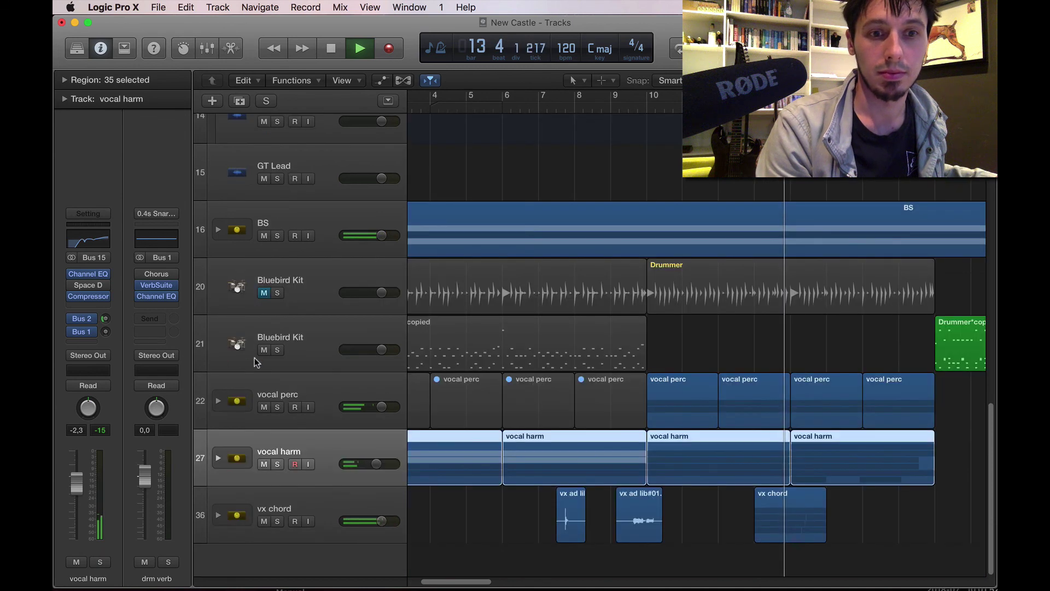
Step: Load Slate Digital's Virtual Mix Rack into the vx chord insert slot below the Compressor
key("space")
left_click(345, 522)
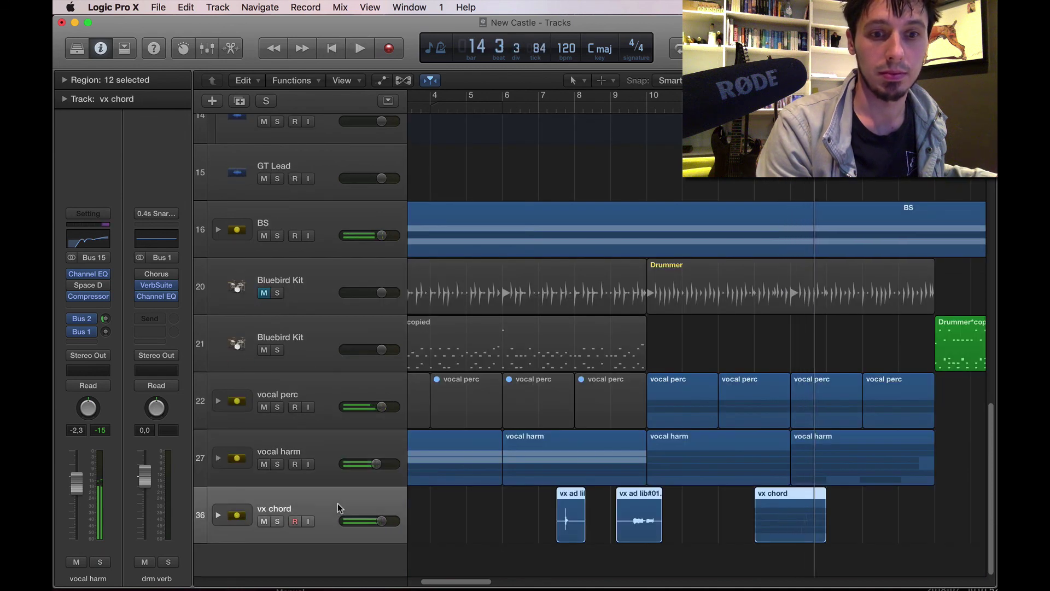
left_click(86, 326)
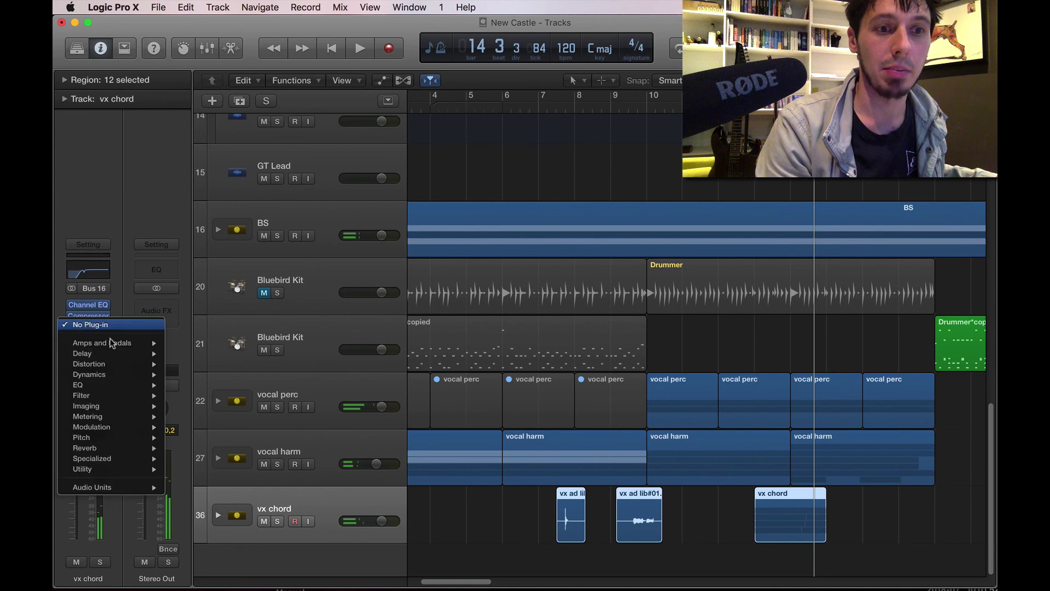
mouse_move(118, 489)
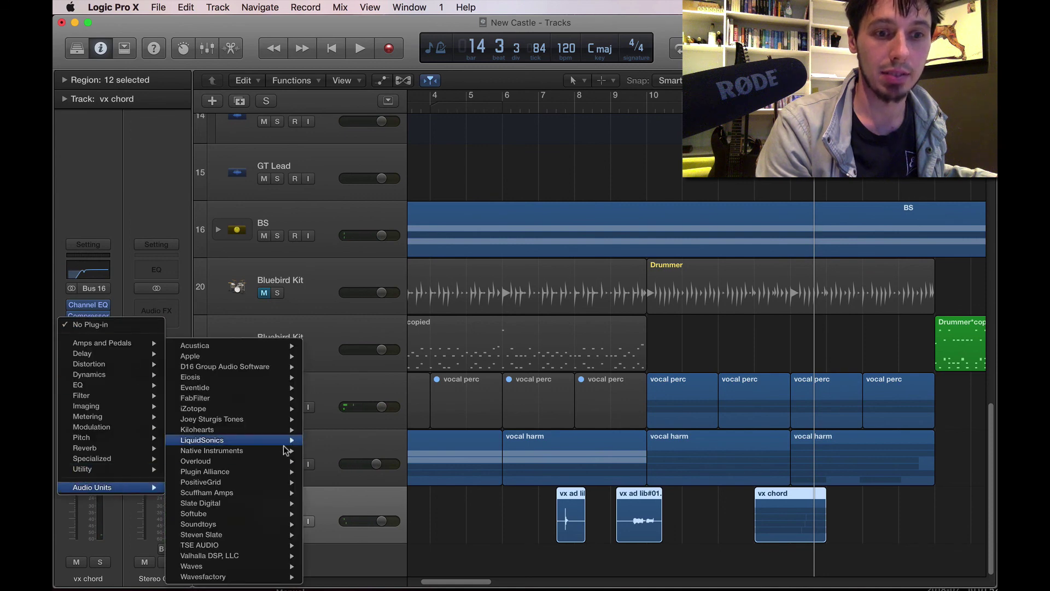
mouse_move(249, 572)
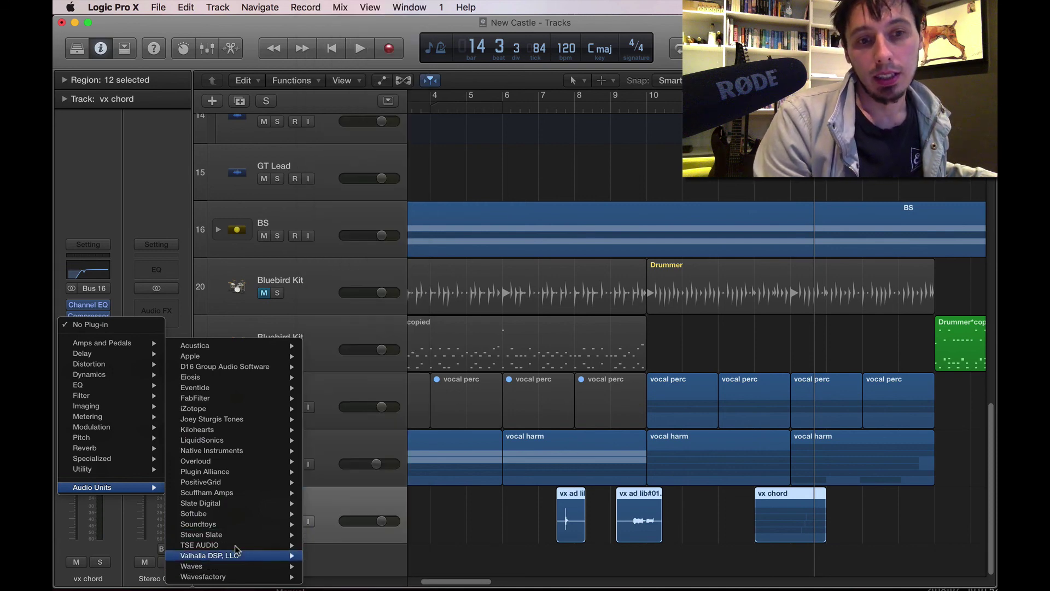
mouse_move(241, 501)
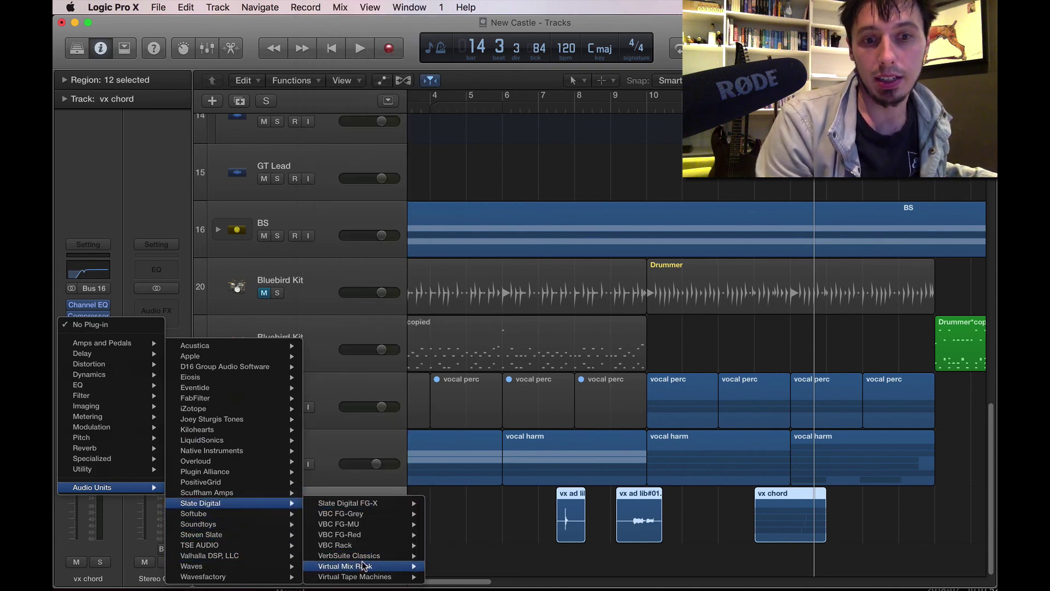
left_click(452, 566)
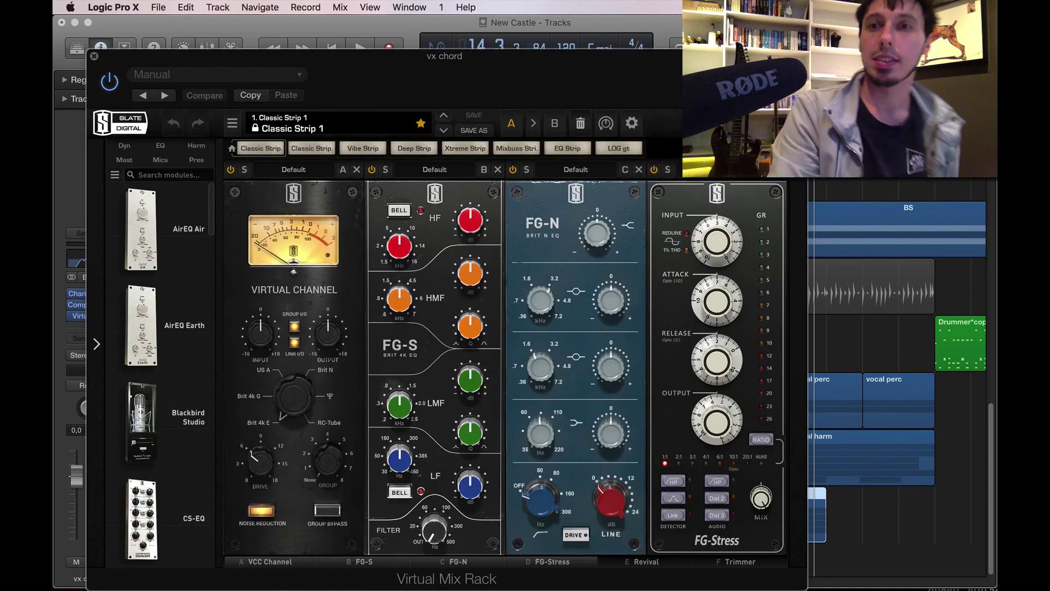
Step: Loop the vx chord region and insert a New York module after VCC Channel in the rack
left_click_drag(444, 56, 303, 64)
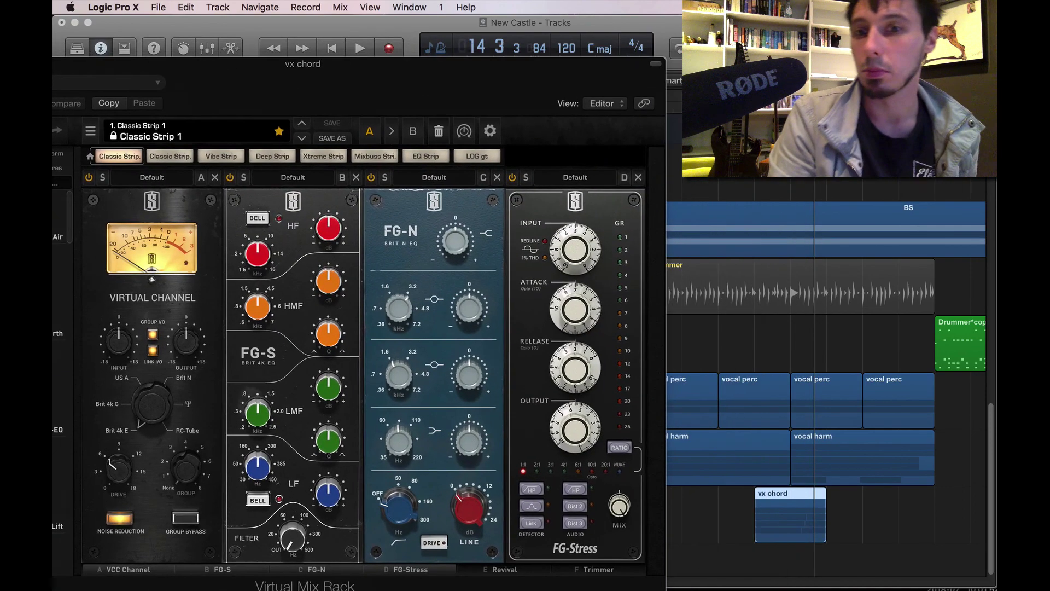
key("u")
left_click_drag(579, 71, 911, 30)
left_click(481, 345)
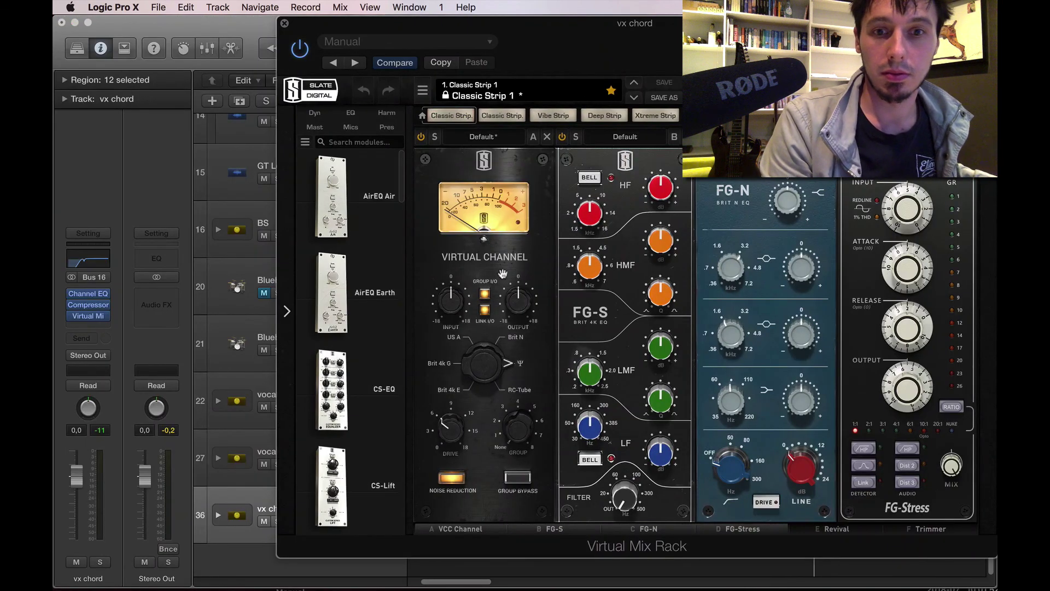
scroll(463, 307, "up", 2)
scroll(354, 392, "down", 8)
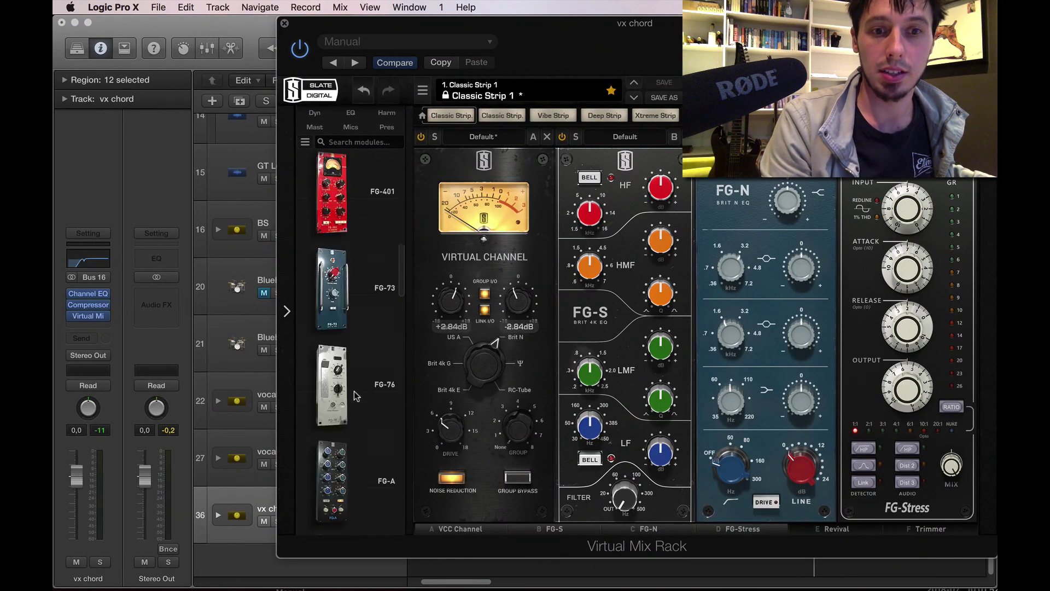
scroll(354, 391, "down", 10)
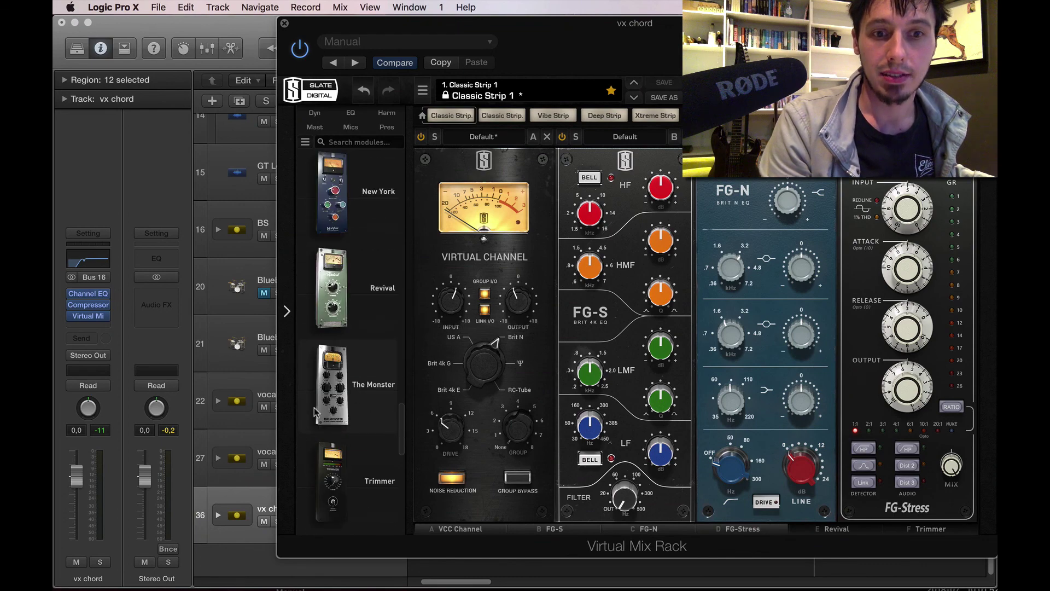
left_click_drag(604, 308, 624, 292)
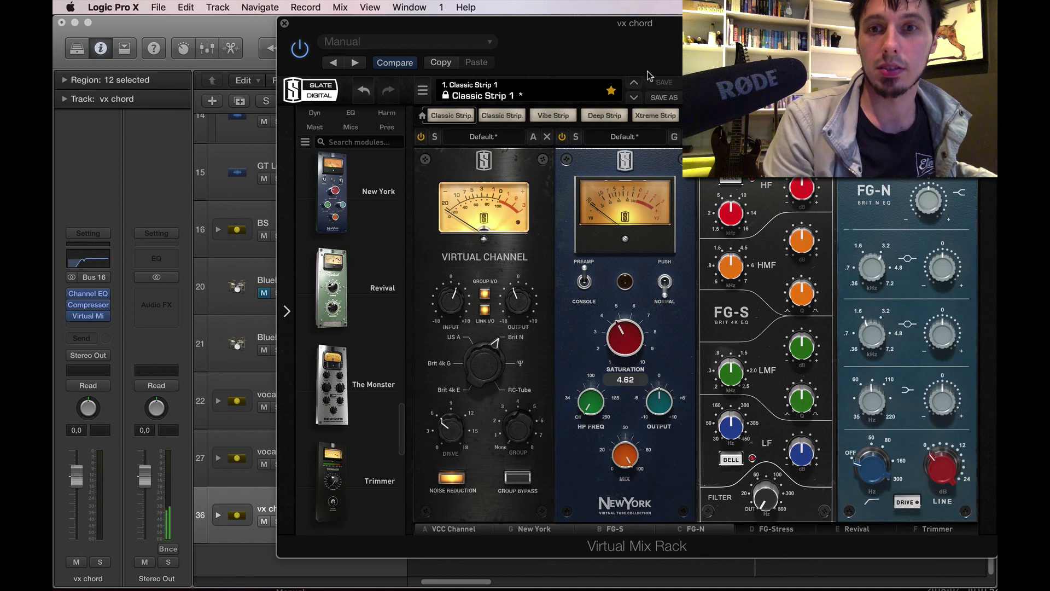
Step: Lower the New York saturation and trim the FG-N mid boosts to about +4.4 and +3 dB
left_click_drag(649, 75, 460, 75)
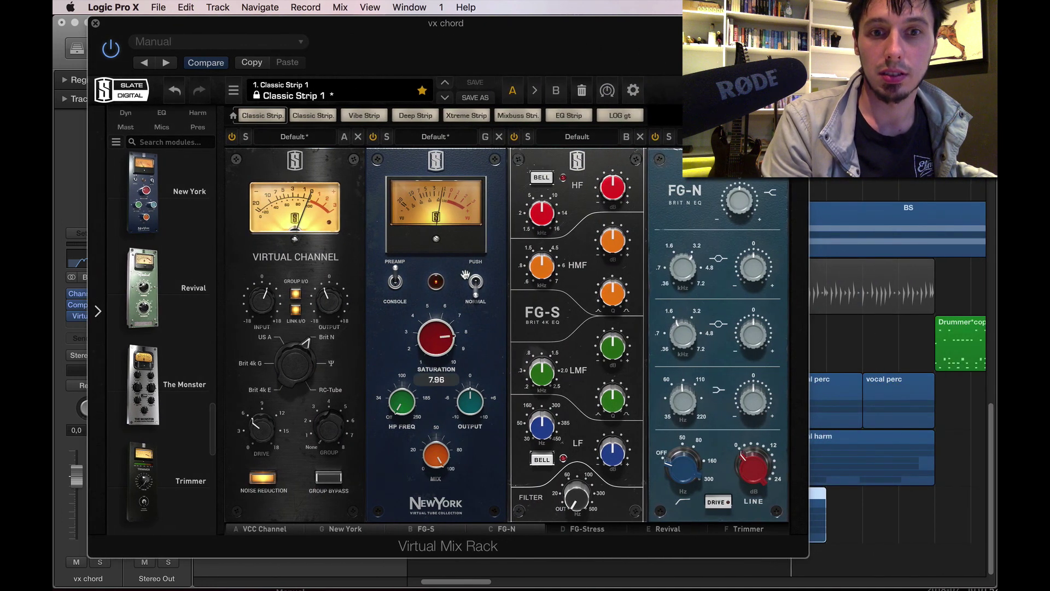
left_click_drag(431, 336, 432, 349)
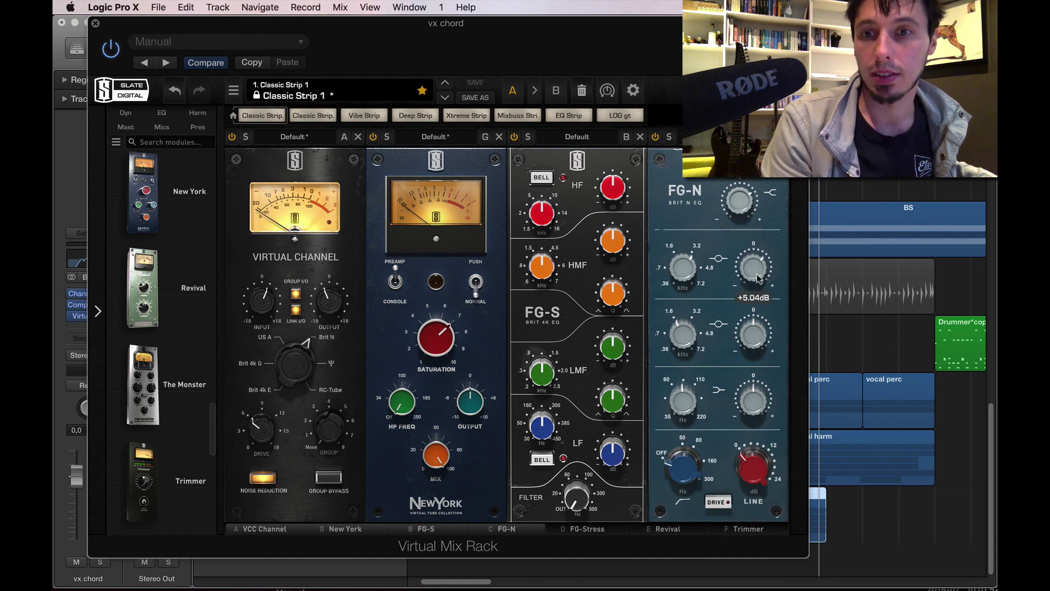
left_click_drag(757, 277, 751, 268)
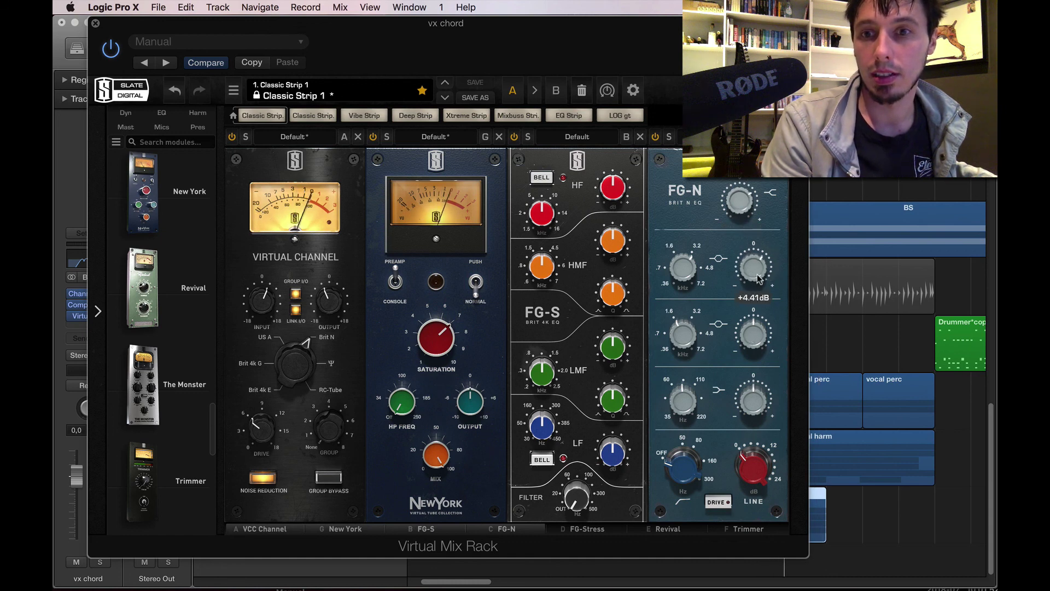
left_click_drag(767, 316, 760, 330)
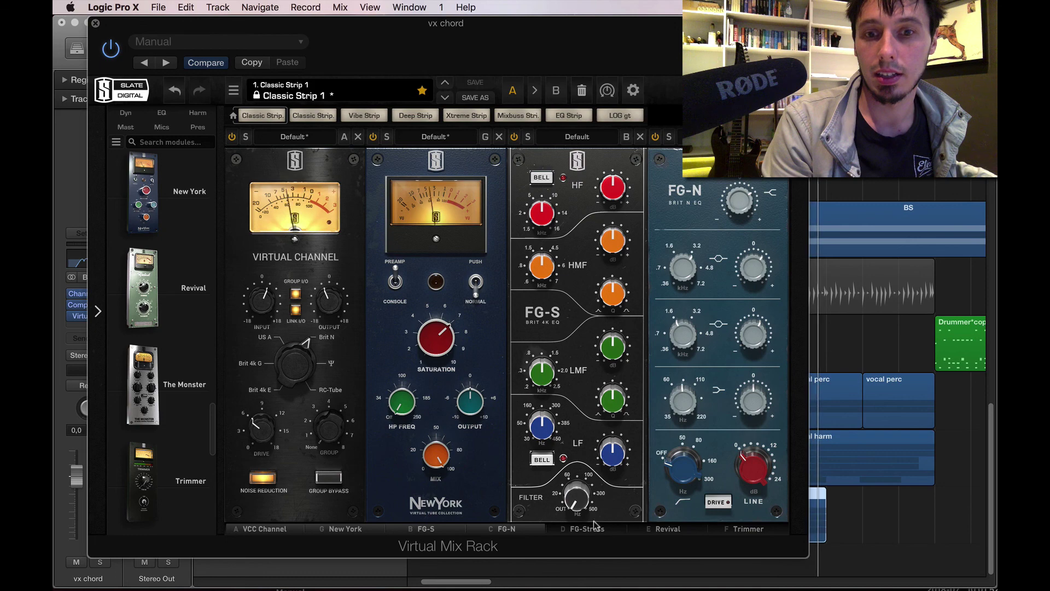
left_click(612, 530)
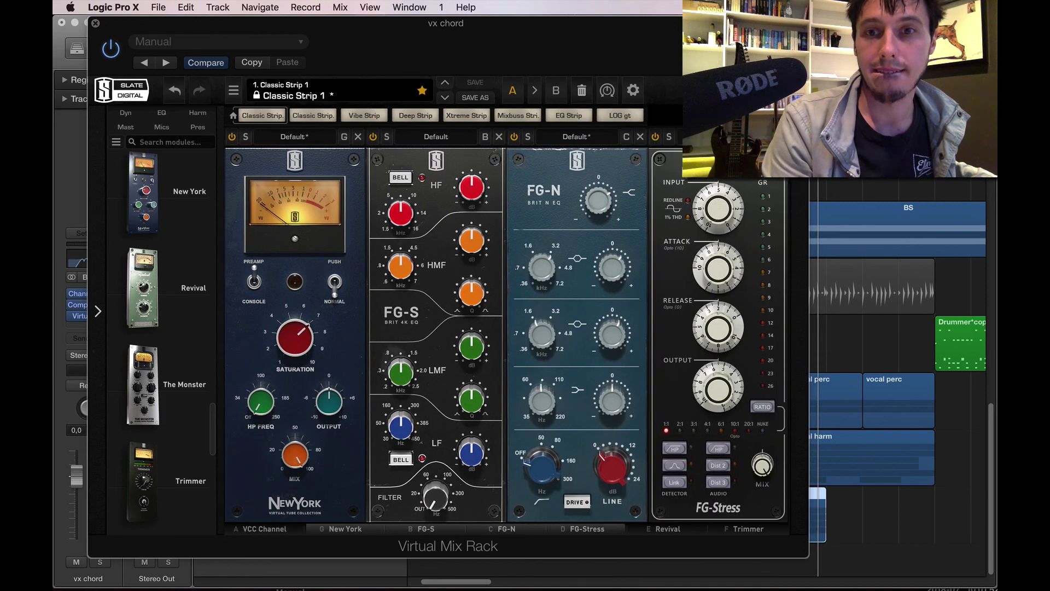
Step: Set FG-Stress to a 4:1 ratio with attack 2.70, release 1.30, input 1.90 and output 6.40, then close the rack
left_click(767, 409)
left_click_drag(720, 236, 715, 205)
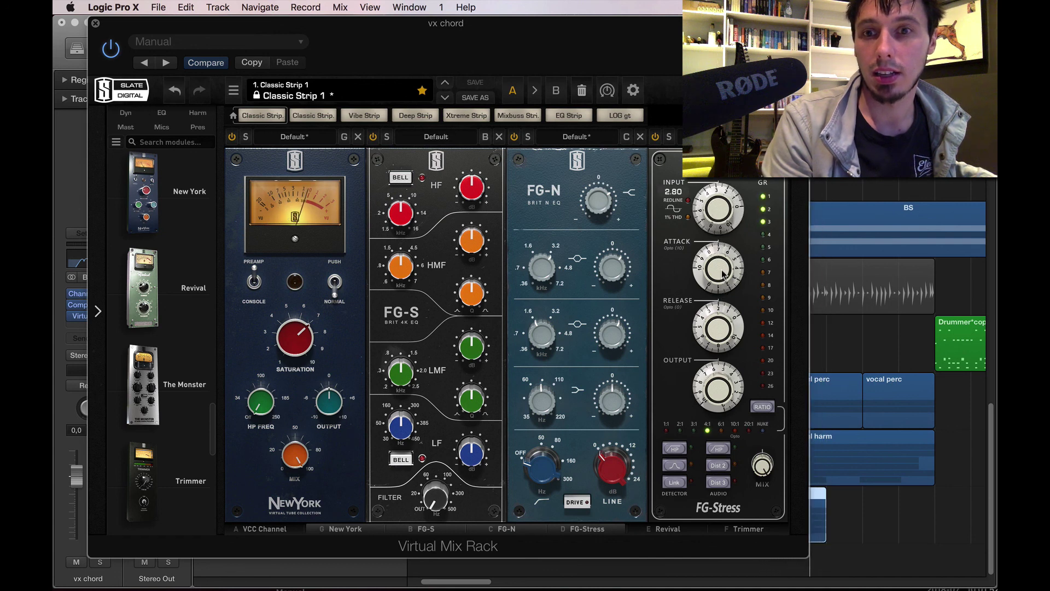
mouse_move(722, 270)
left_click_drag(722, 273, 717, 313)
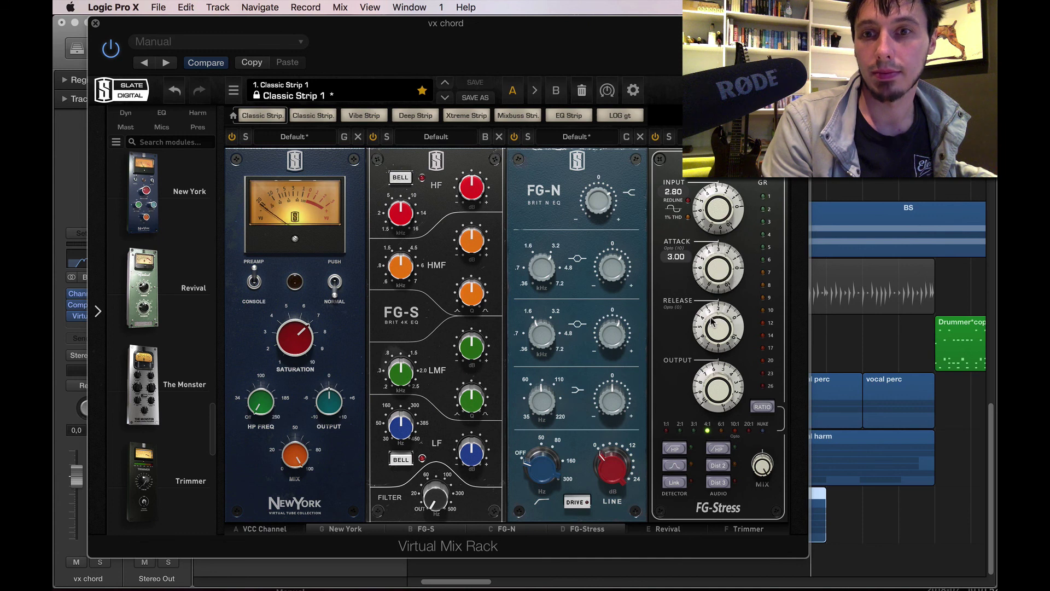
left_click_drag(716, 265, 716, 268)
mouse_move(715, 325)
left_mouse_down()
mouse_move(715, 294)
mouse_move(716, 334)
left_mouse_up()
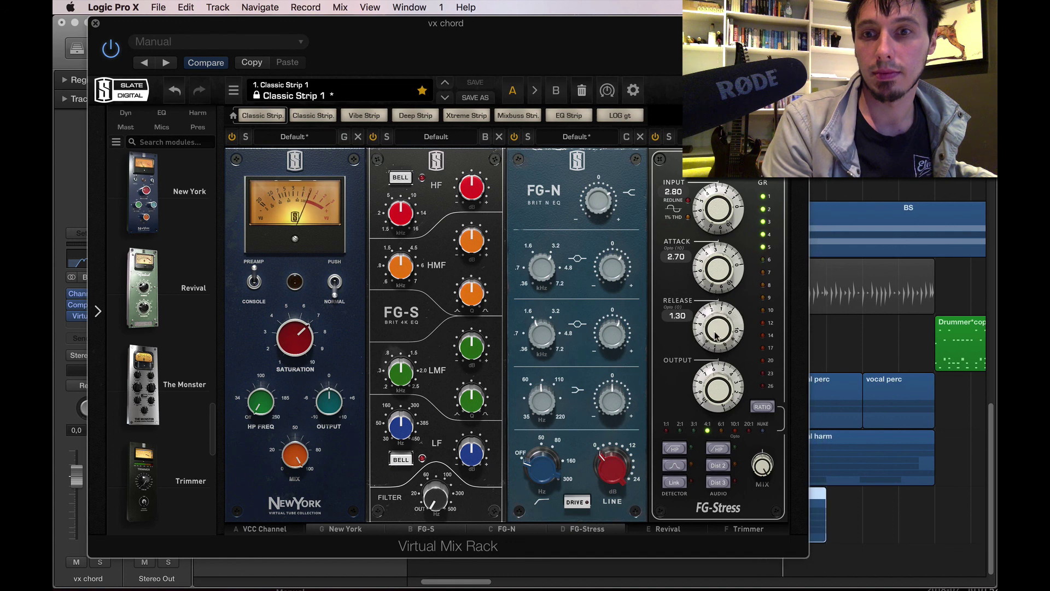
mouse_move(718, 211)
left_mouse_down()
mouse_move(718, 228)
mouse_move(718, 166)
mouse_move(715, 230)
left_mouse_up()
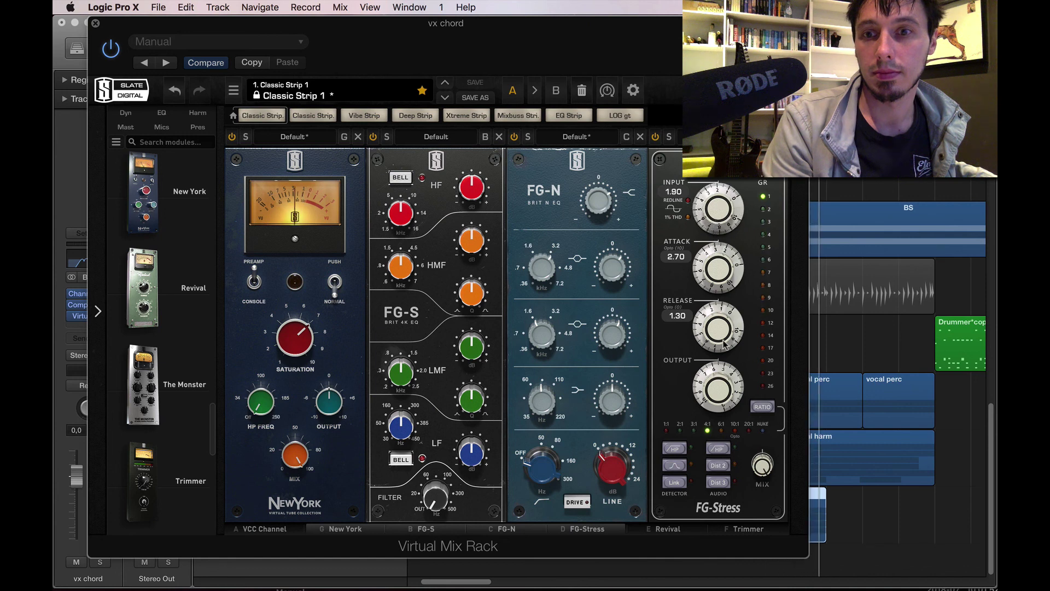
left_click_drag(721, 380, 727, 363)
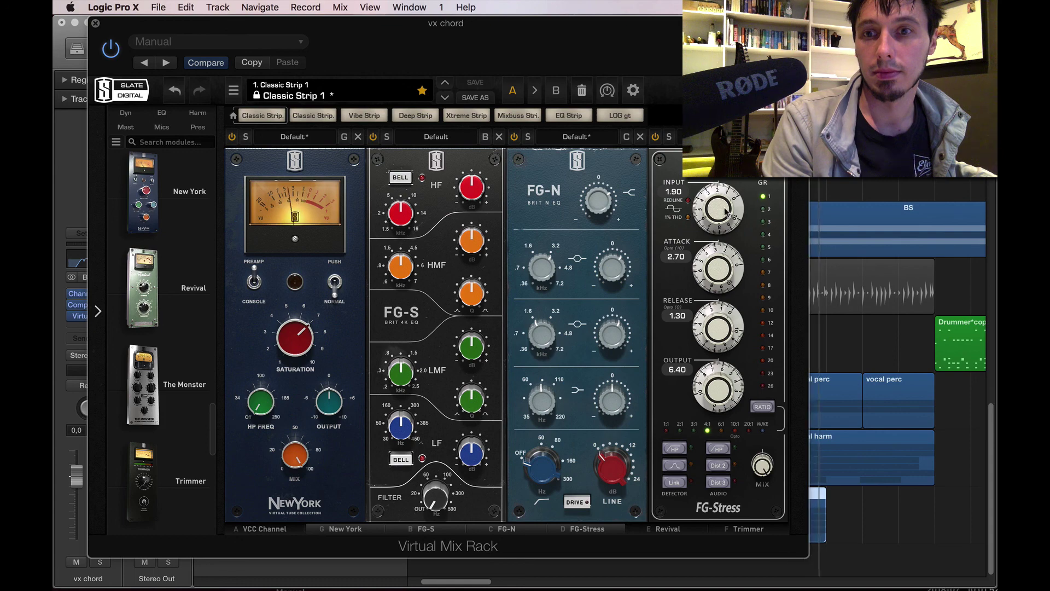
left_click(95, 23)
Step: Add a vx chord send to Bus 6 slap and settle the vx chord fader near -3.6 dB
key("space")
left_click_drag(381, 521, 369, 520)
left_click(81, 338)
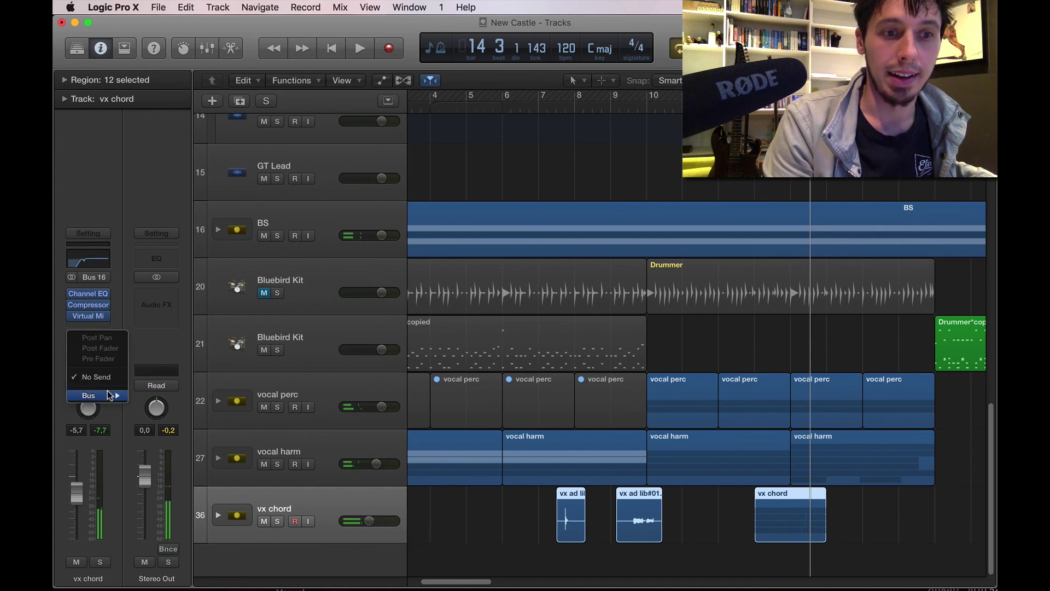
mouse_move(107, 392)
left_click(225, 447)
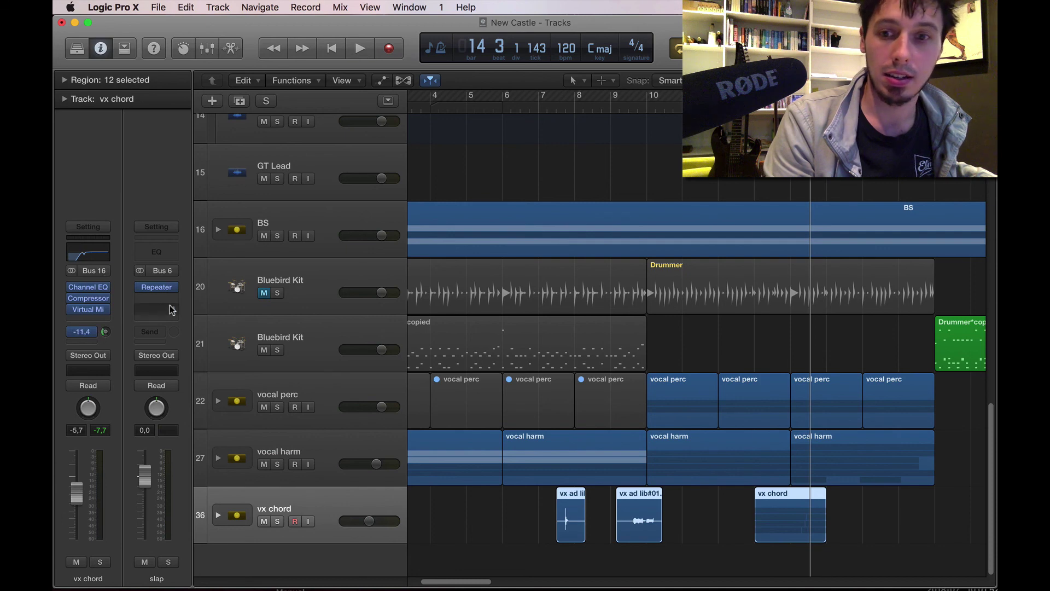
key("space")
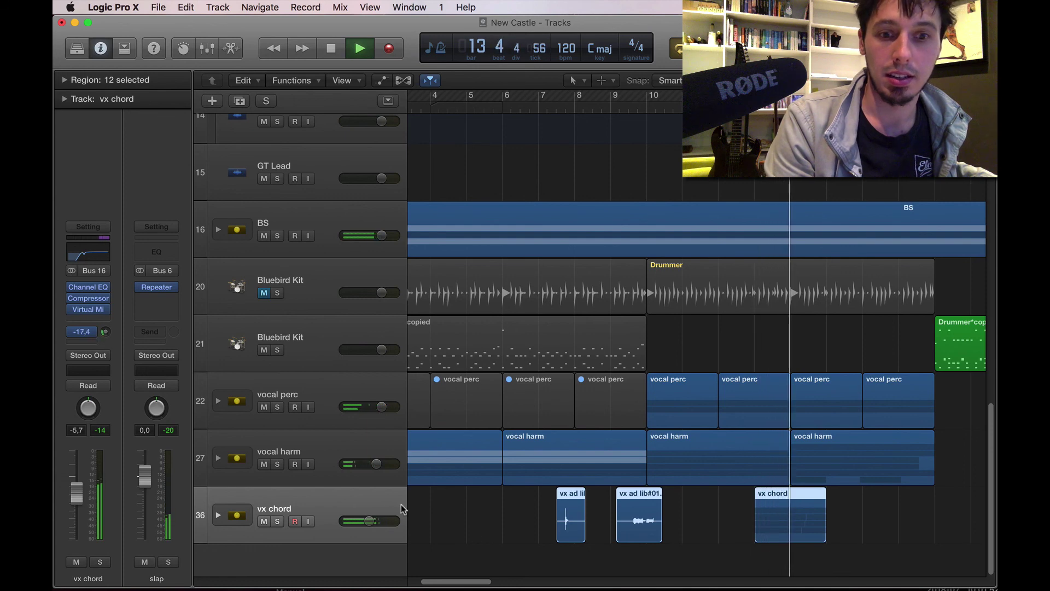
left_click_drag(370, 521, 373, 521)
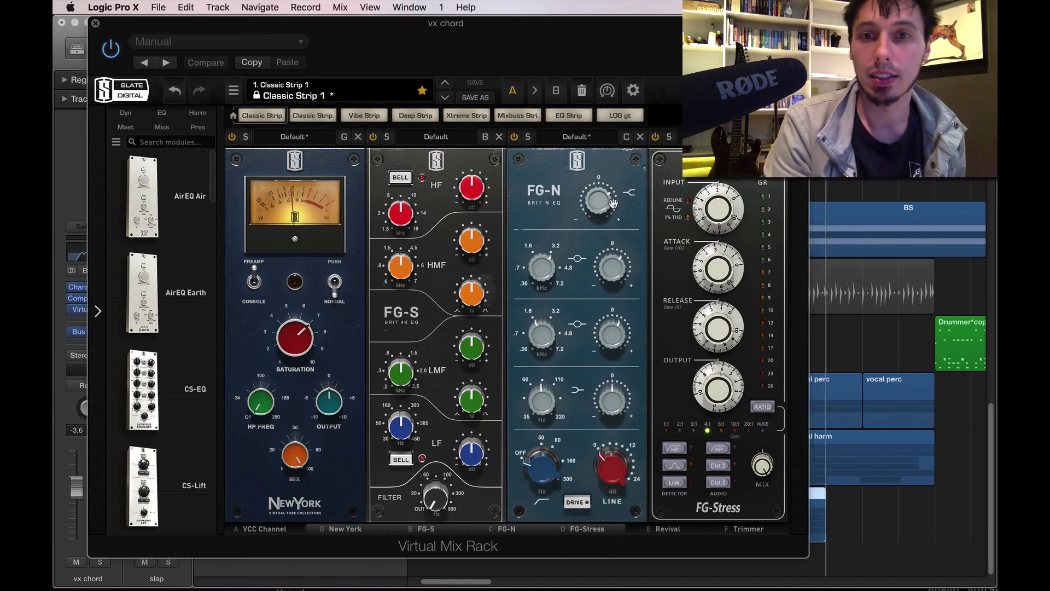
Step: Nudge the FG-N top and mid gains, set its low band to 220 Hz at 0 dB, and set the FG-S high-pass near 119 Hz
mouse_move(608, 210)
left_mouse_down()
mouse_move(607, 224)
mouse_move(607, 198)
left_mouse_up()
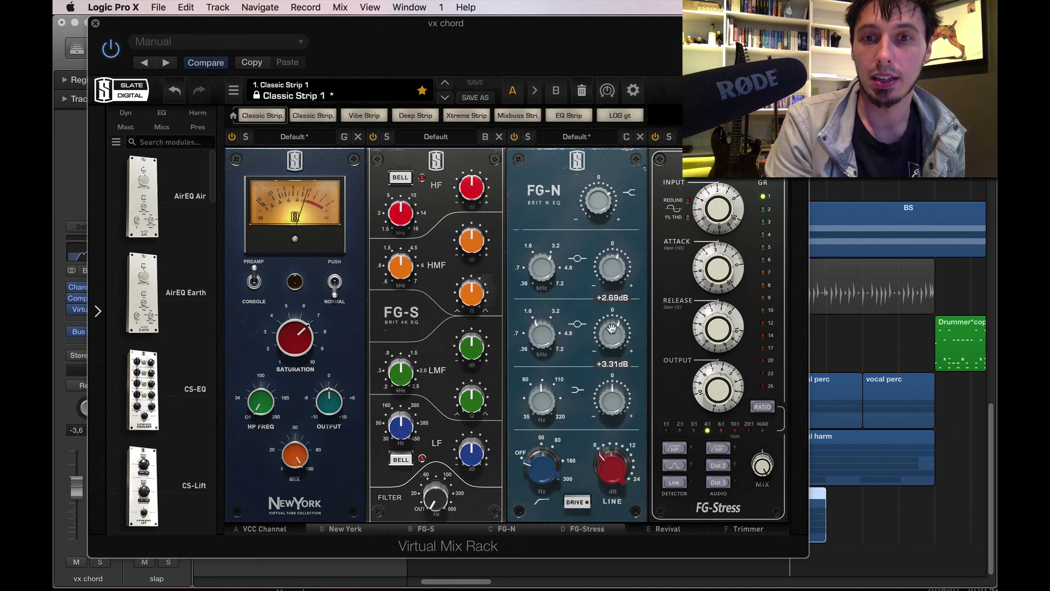
left_click_drag(613, 312, 613, 310)
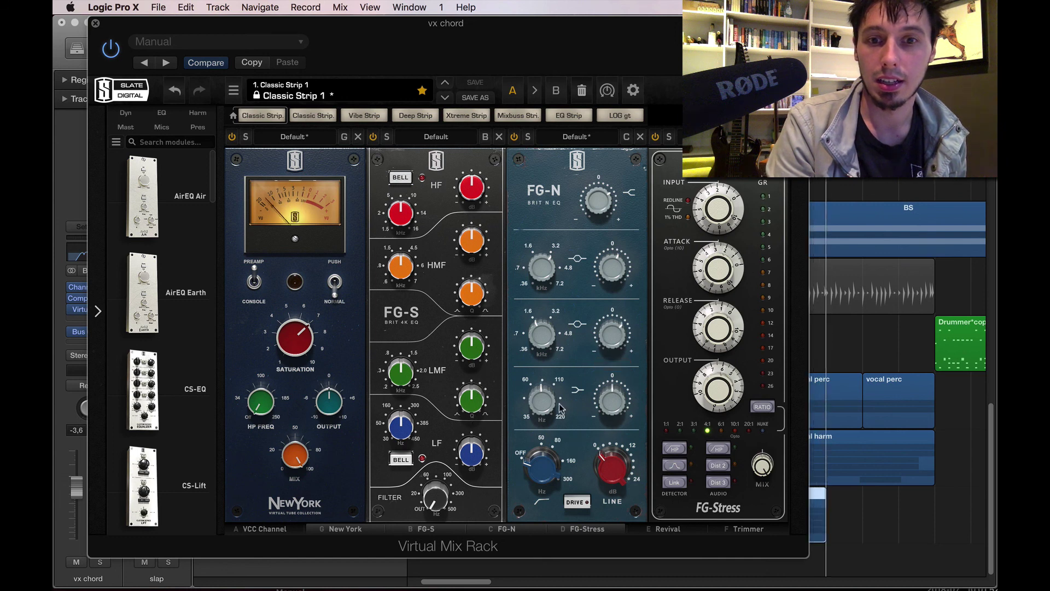
left_click_drag(537, 400, 561, 214)
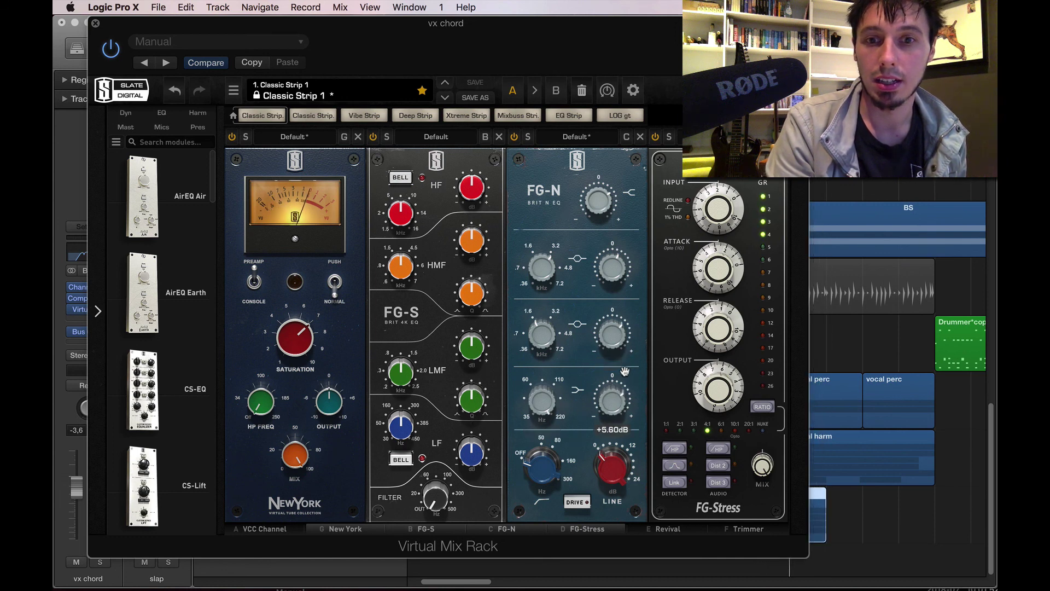
double_click(617, 406)
left_click_drag(439, 497, 443, 433)
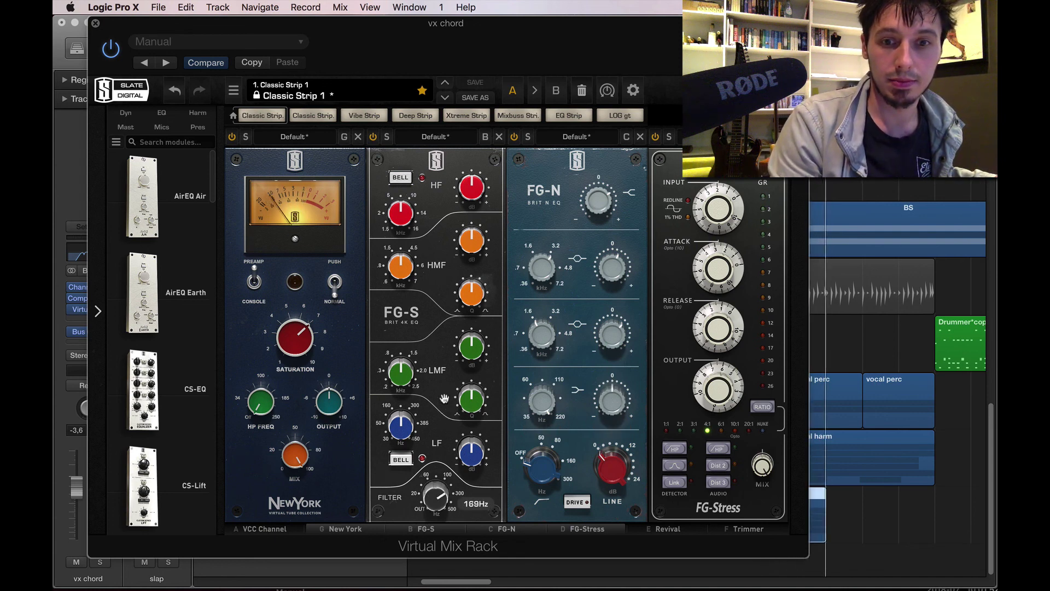
left_click_drag(444, 398, 444, 399)
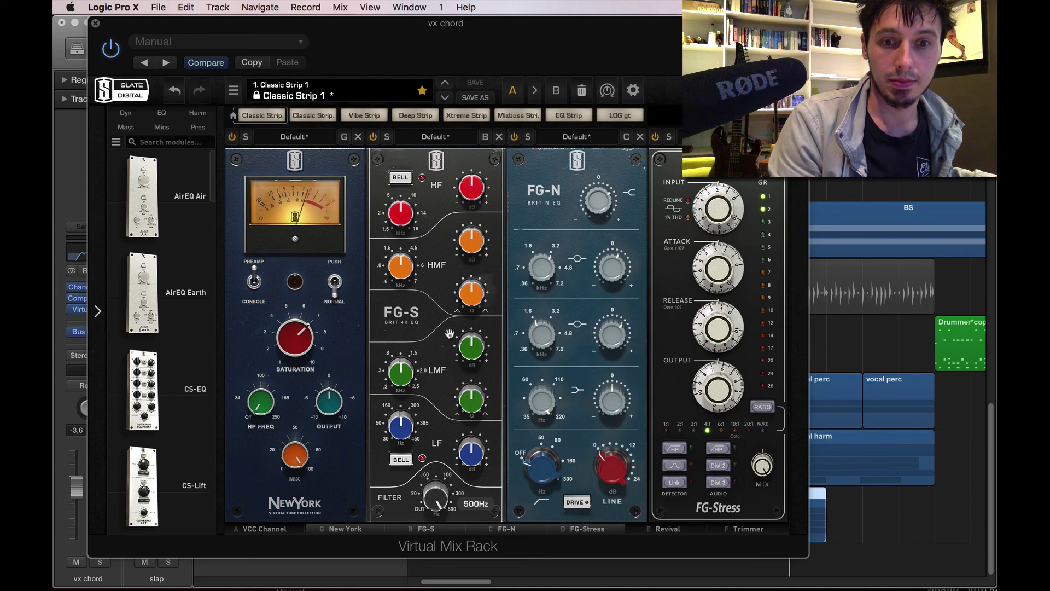
left_click_drag(449, 395, 445, 383)
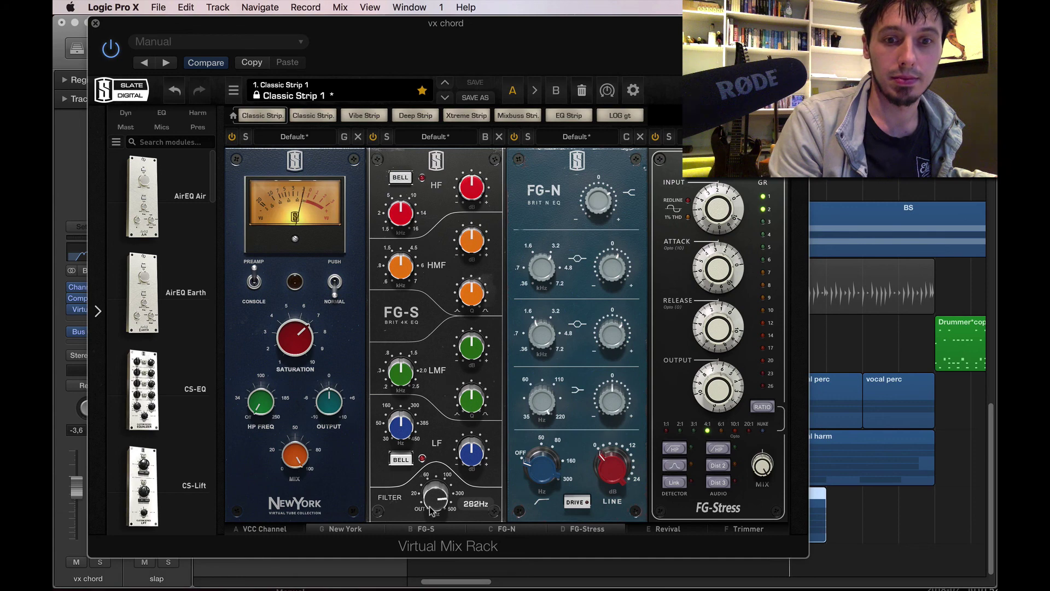
left_click(95, 23)
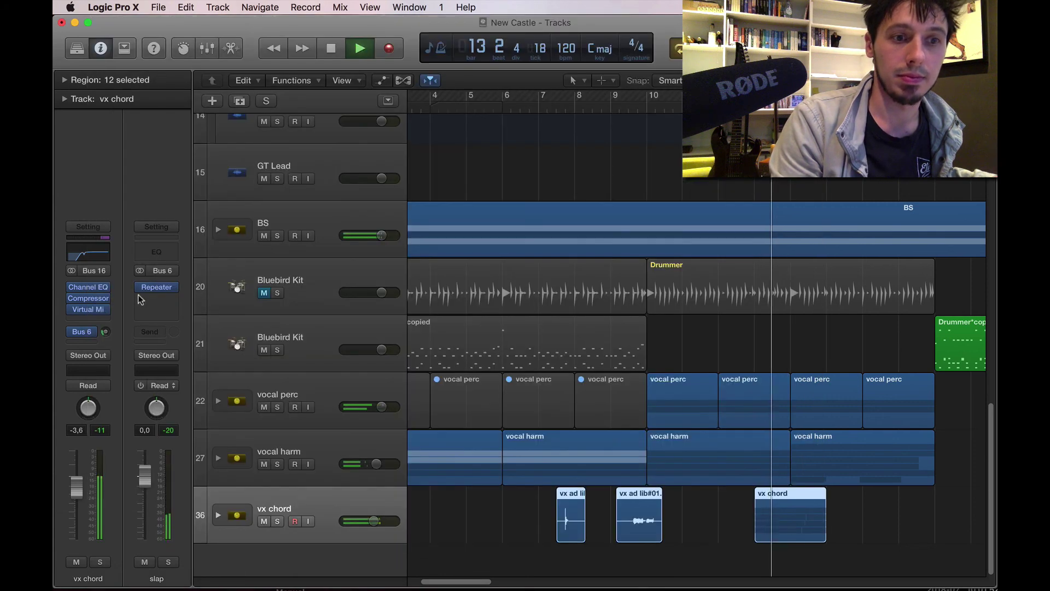
Step: Add a second vx chord send to Bus 1 (drm verb) at -10 dB and bring up its VerbSuite reverb
left_click(82, 331)
mouse_move(96, 402)
left_click(167, 397)
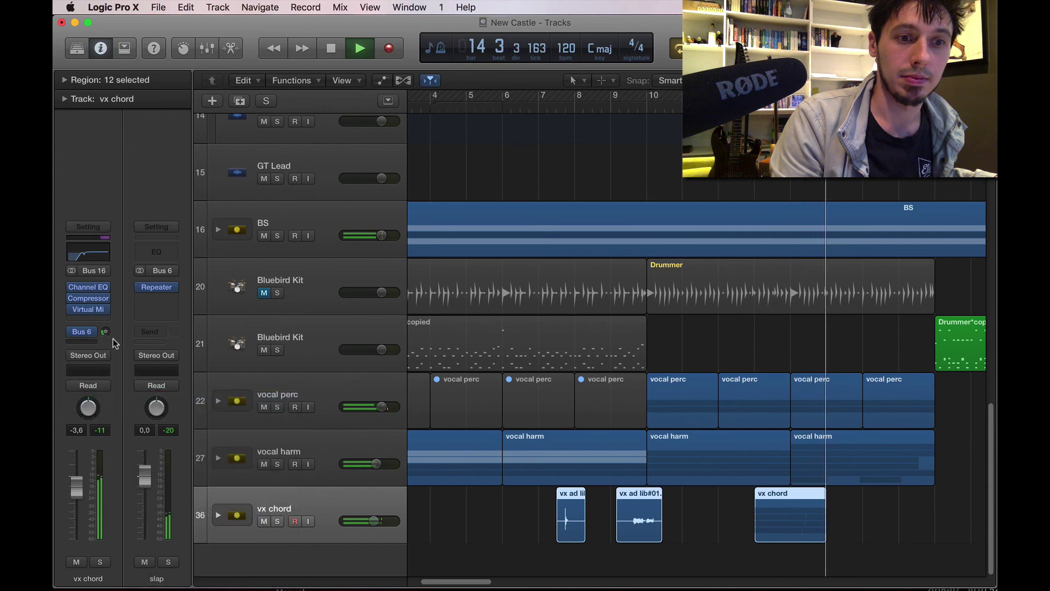
left_click_drag(106, 332, 107, 277)
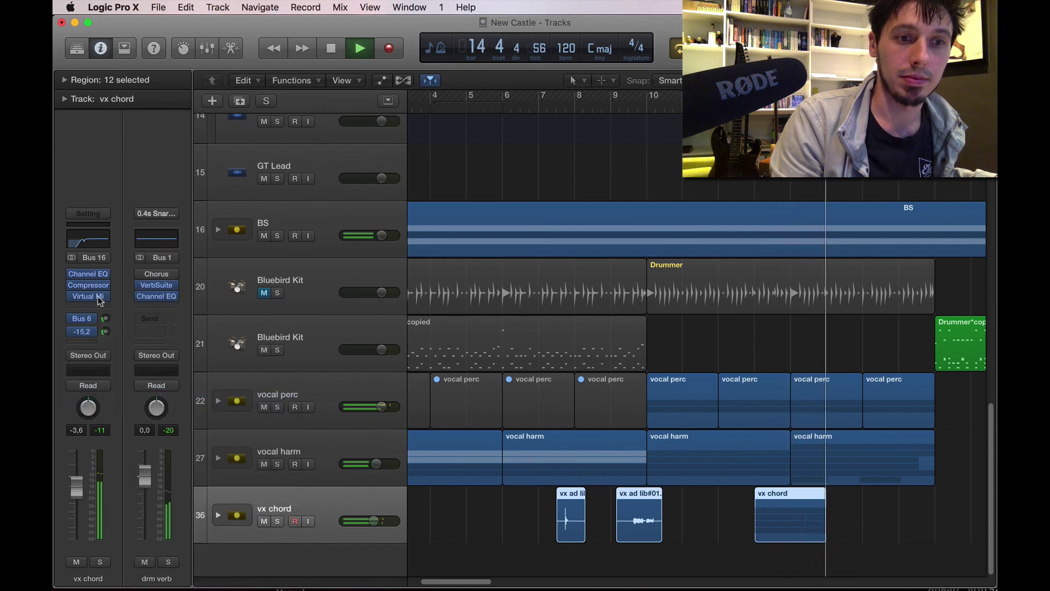
key("space")
left_click(89, 332)
mouse_move(99, 410)
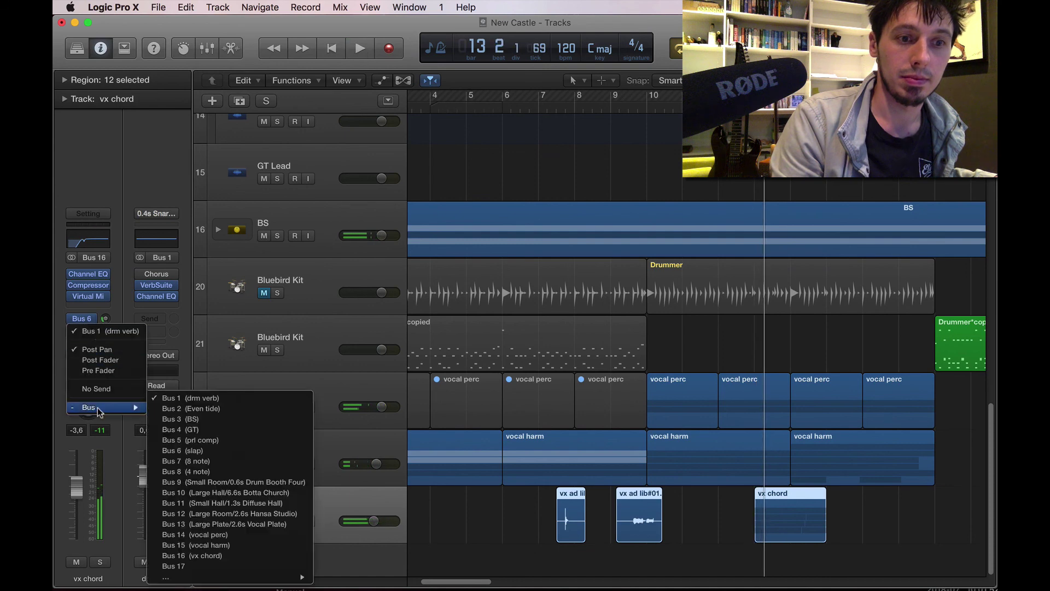
left_click(183, 217)
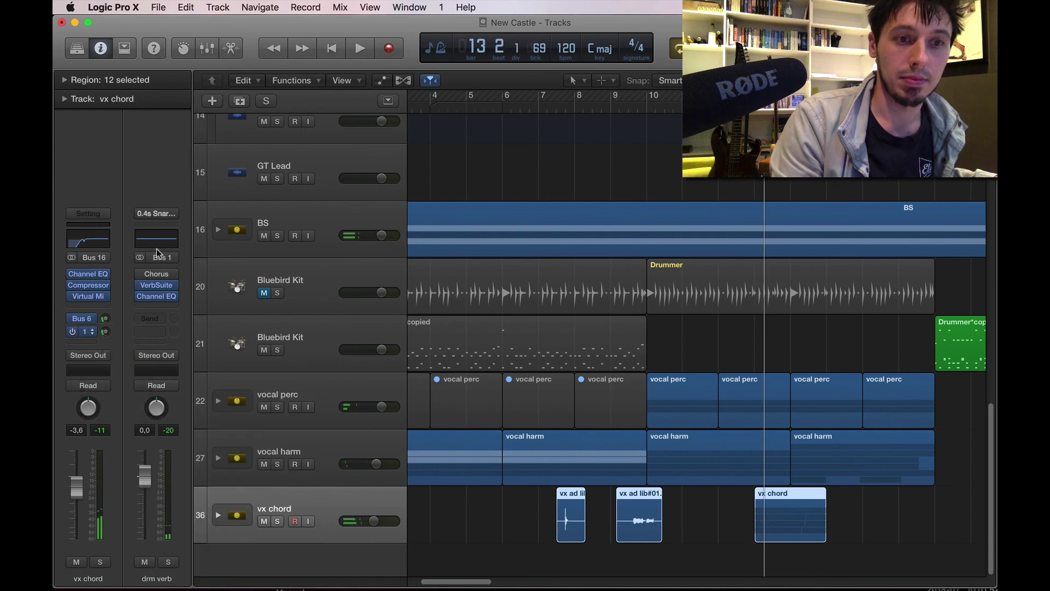
left_click(157, 285)
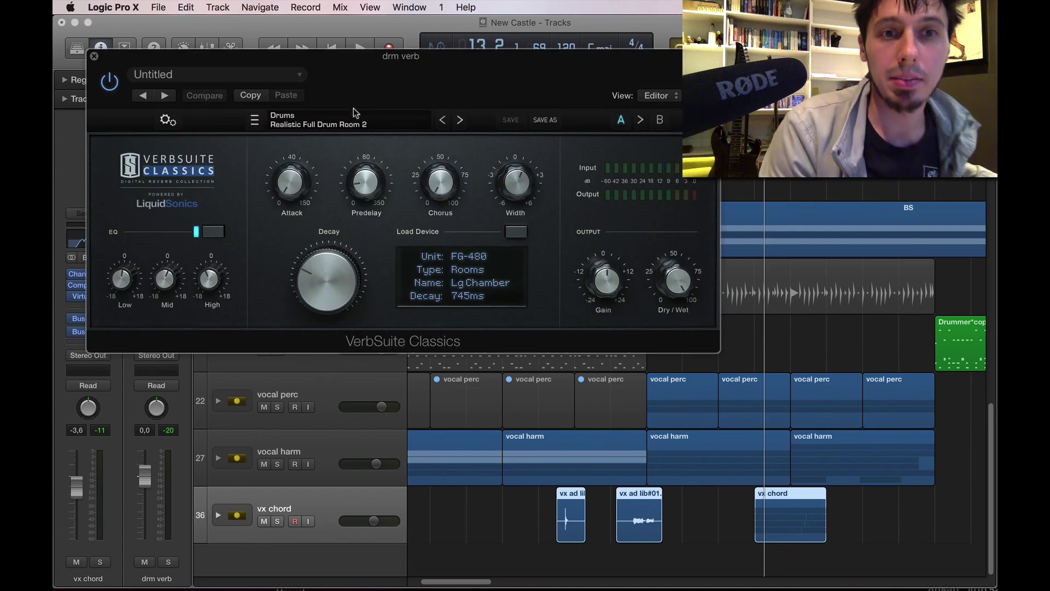
Step: Load the Drums > Warm Drum Space preset on the drm verb and raise its decay to about 895 ms
left_click(327, 126)
mouse_move(353, 142)
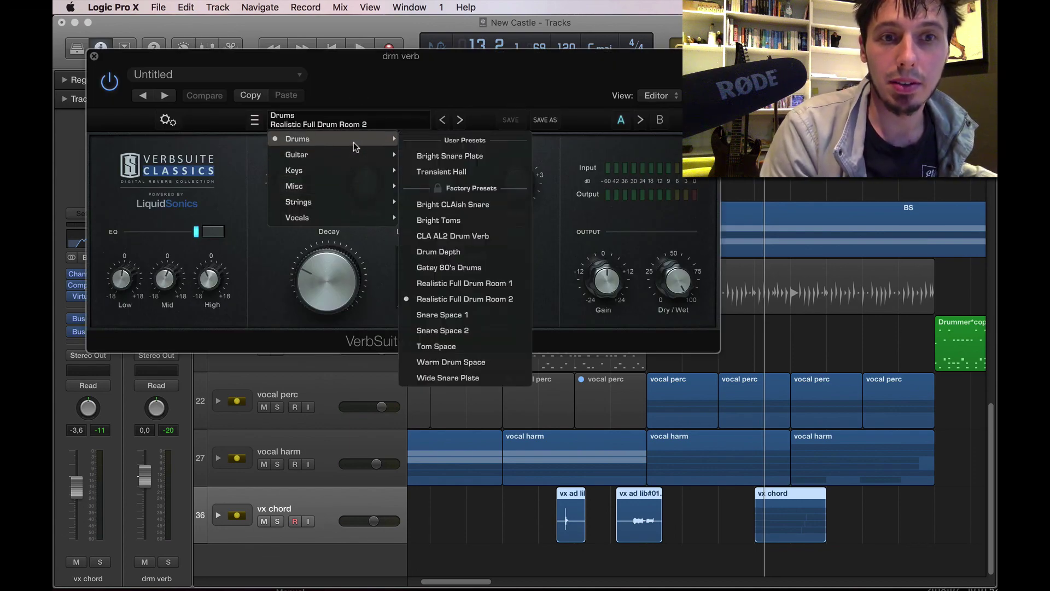
mouse_move(359, 188)
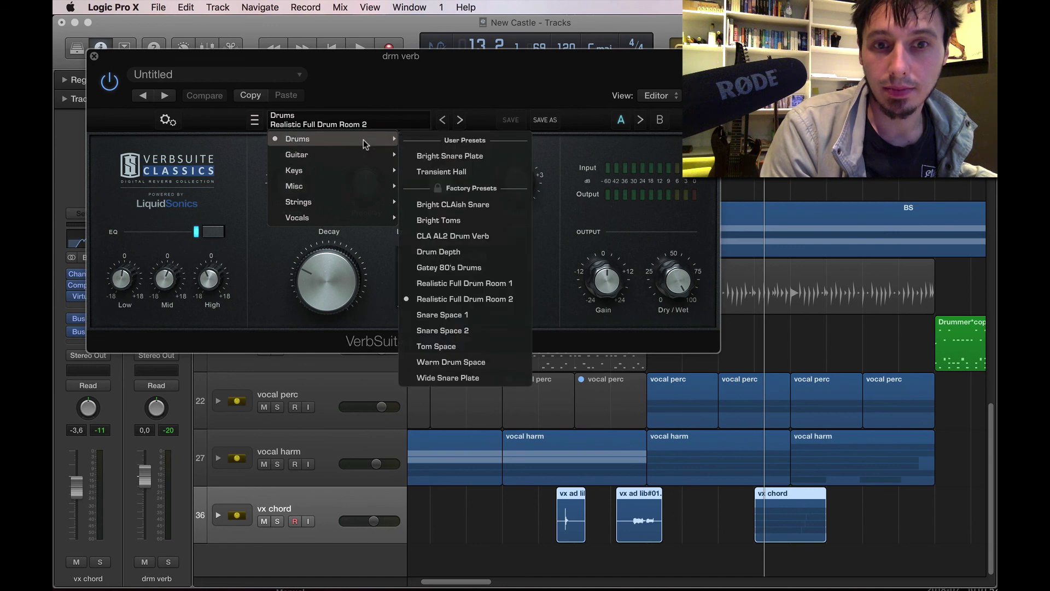
left_click(456, 363)
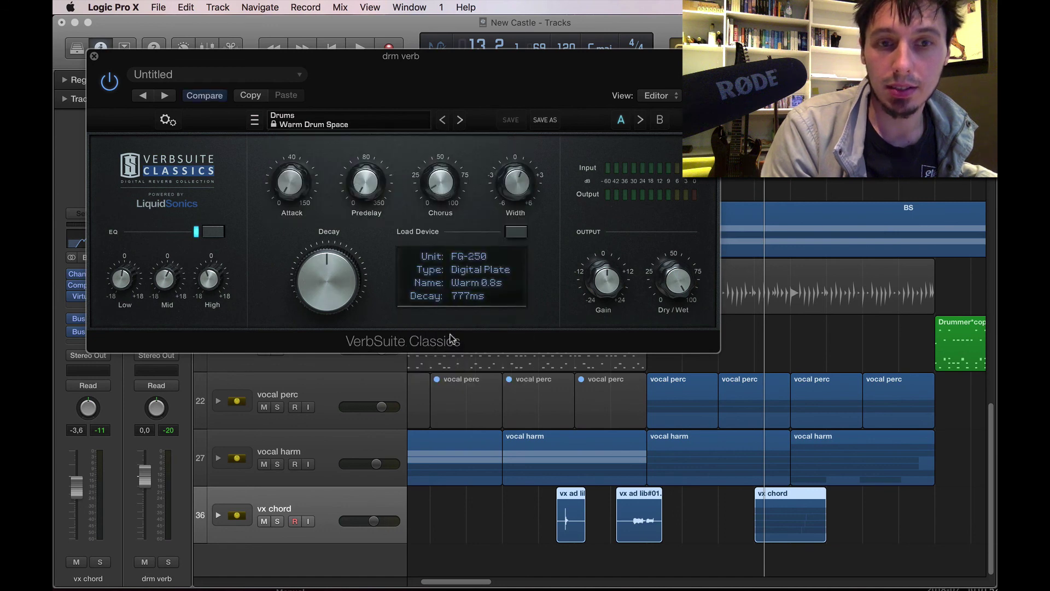
key("space")
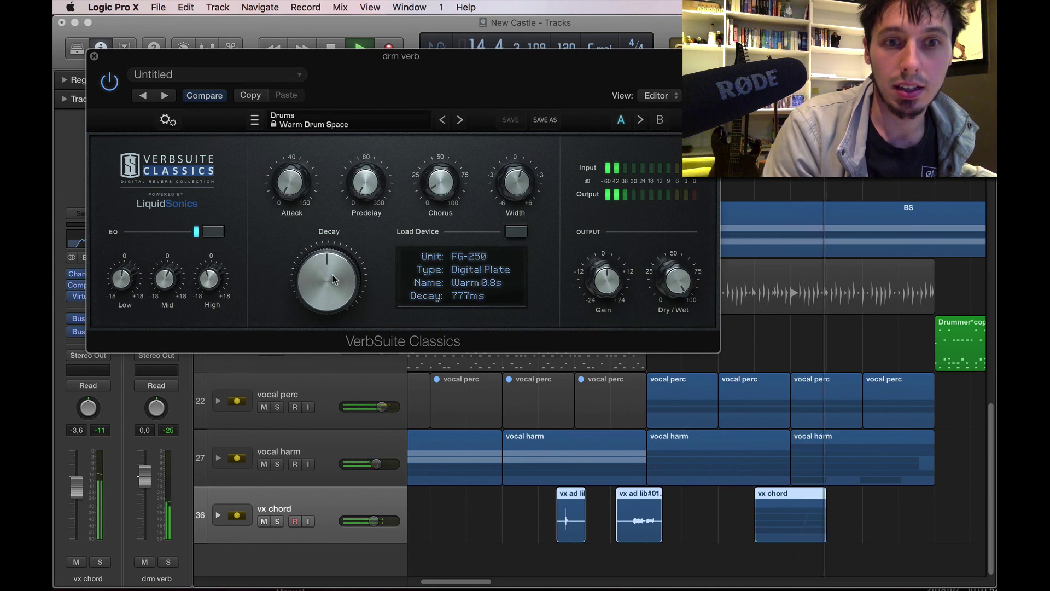
left_click_drag(334, 268, 335, 258)
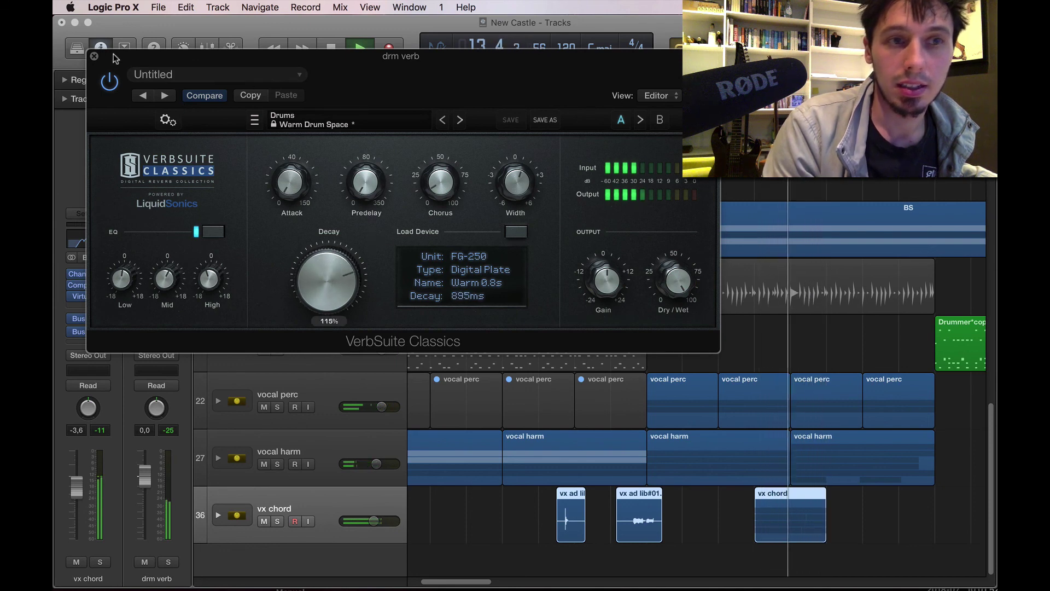
left_click(94, 56)
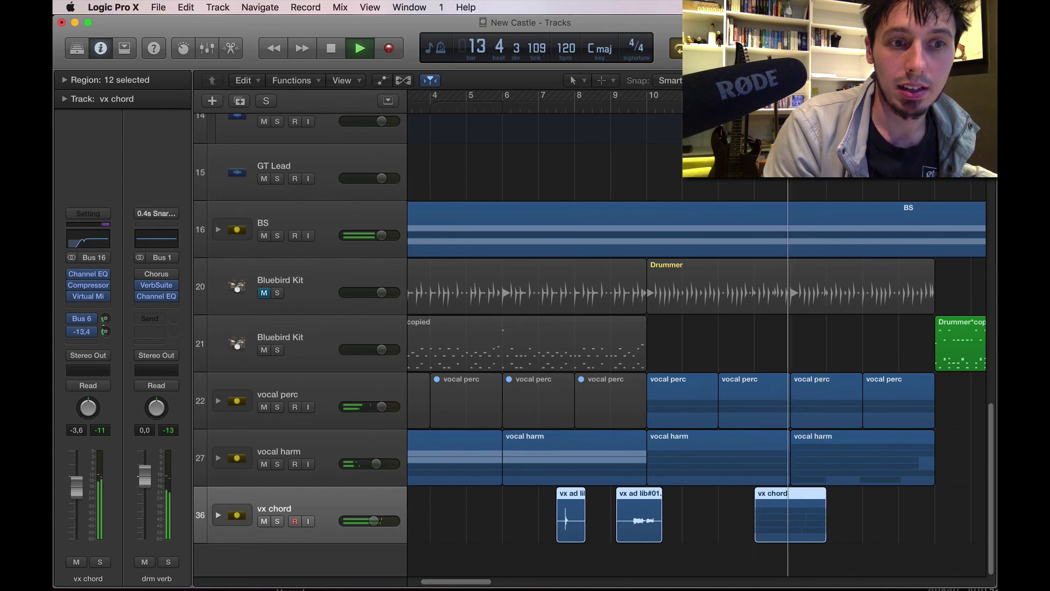
Step: Stop playback and give the vocal harm track's second send to Bus 1 (drm verb), reading -15.4 dB
key("space")
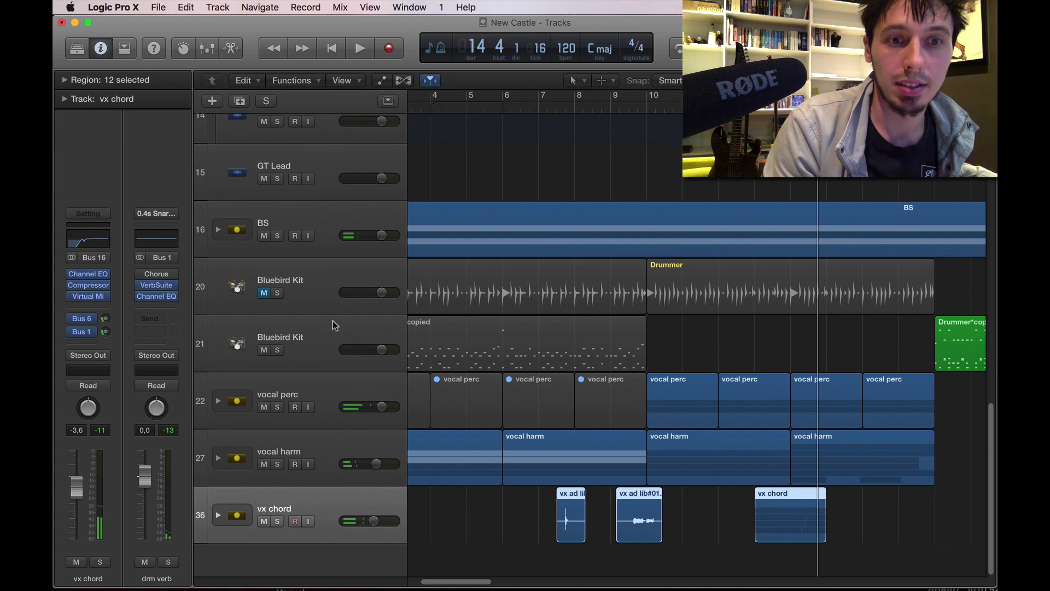
left_click(332, 447)
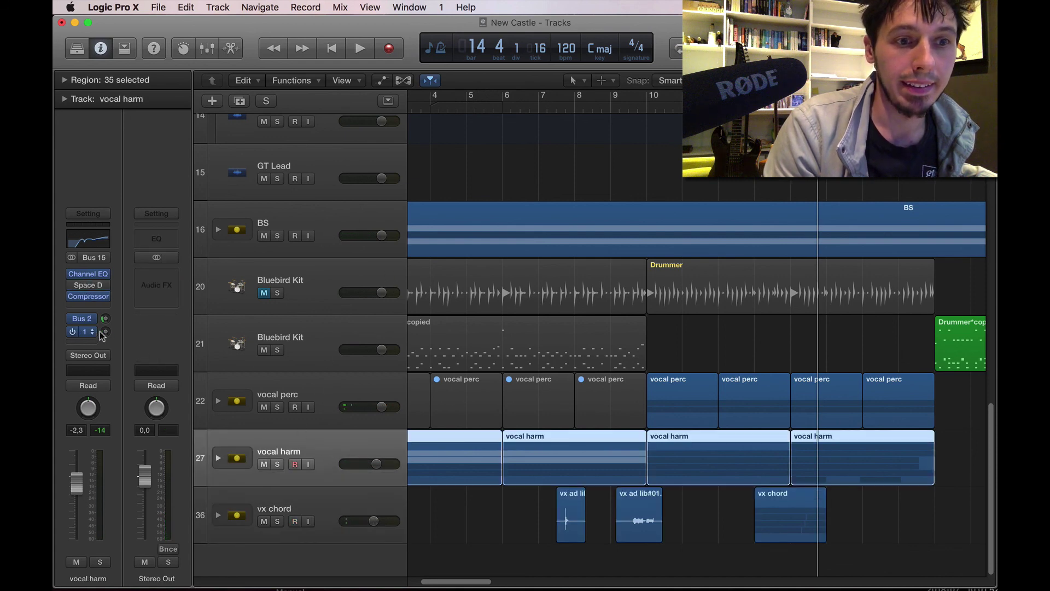
left_click_drag(107, 333, 105, 277)
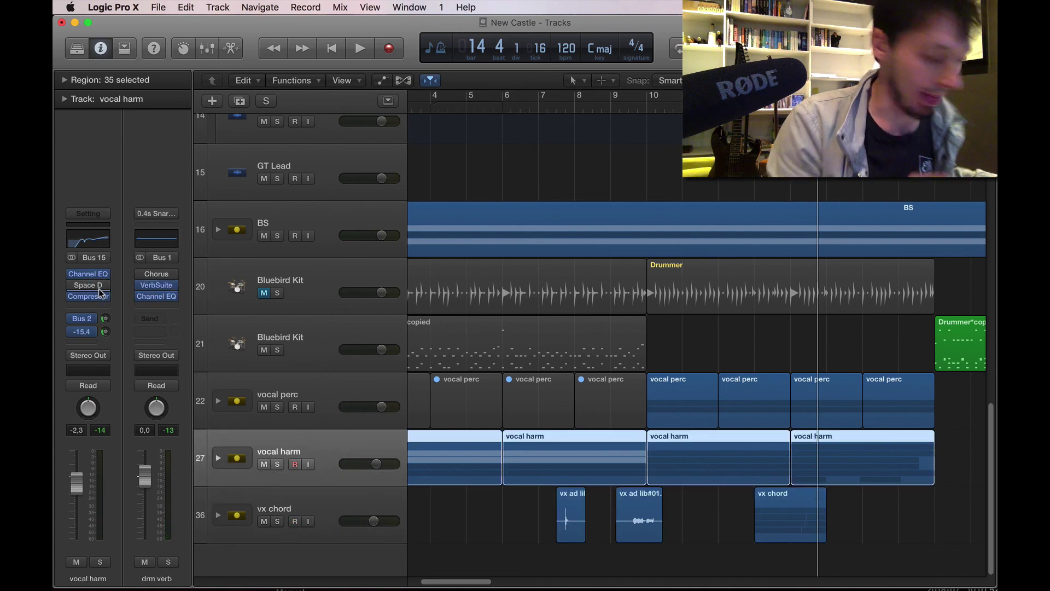
Step: Play the song from bar 1 and expand the BS track stack to show its sub-tracks
key("Return")
key("space")
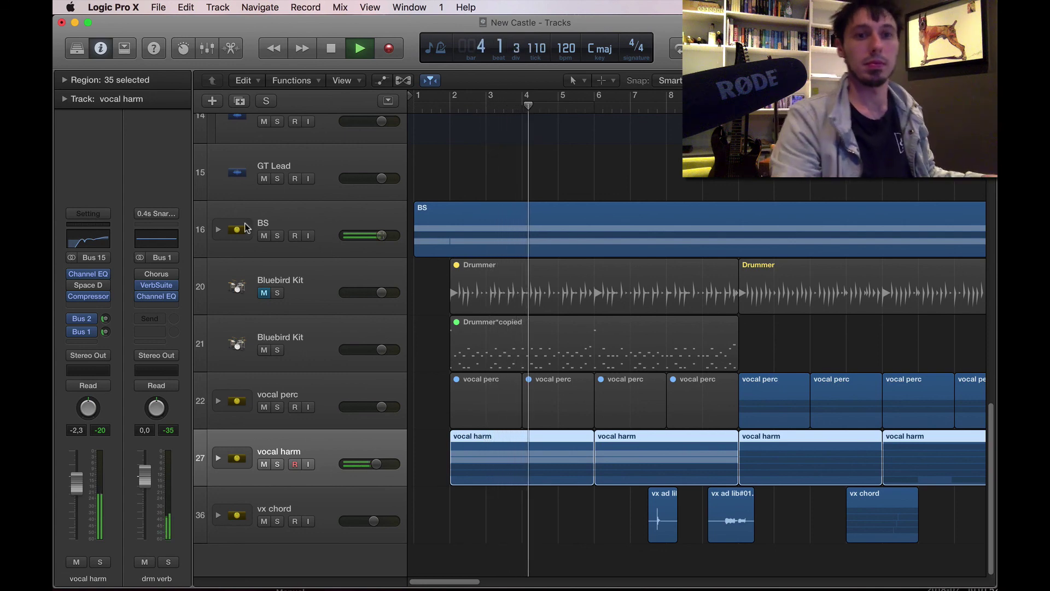
left_click(217, 229)
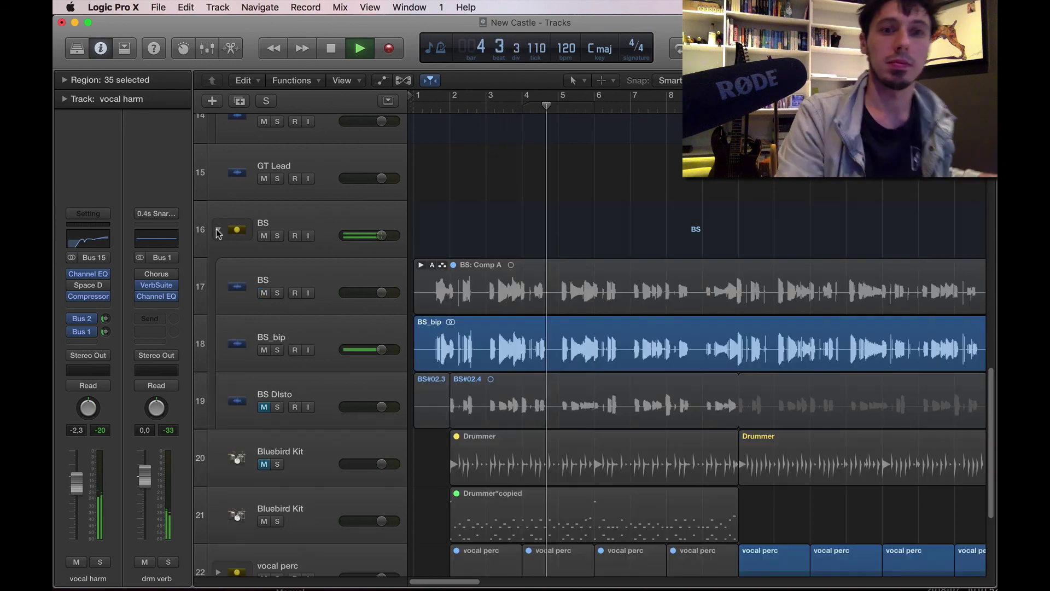
Step: Replace the BS_bip insert with Audio Units > Overloud > TH-U Slate
key("space")
left_click(327, 327)
left_click(107, 246)
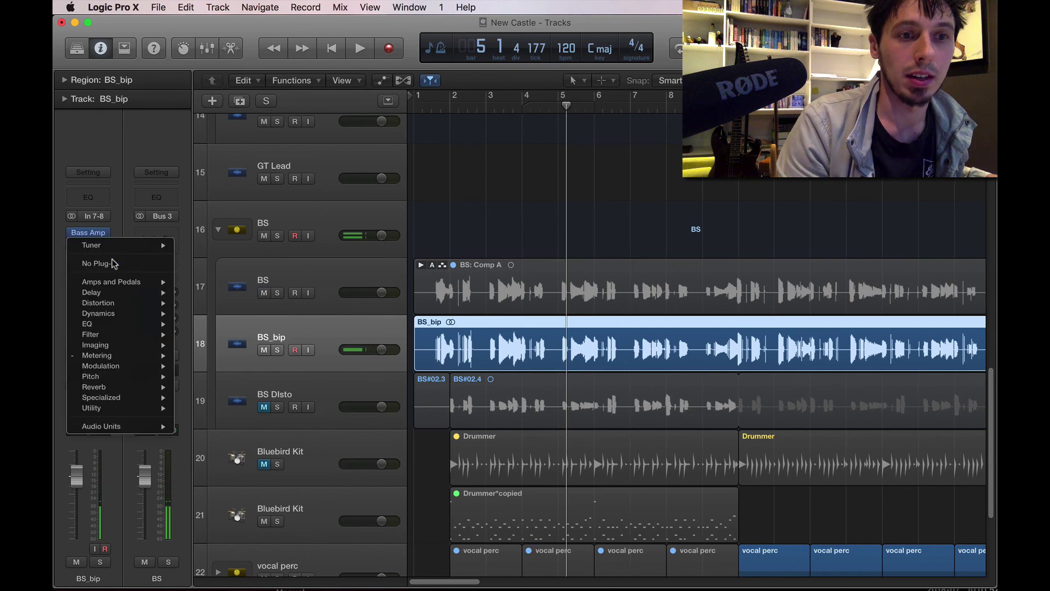
left_click(110, 267)
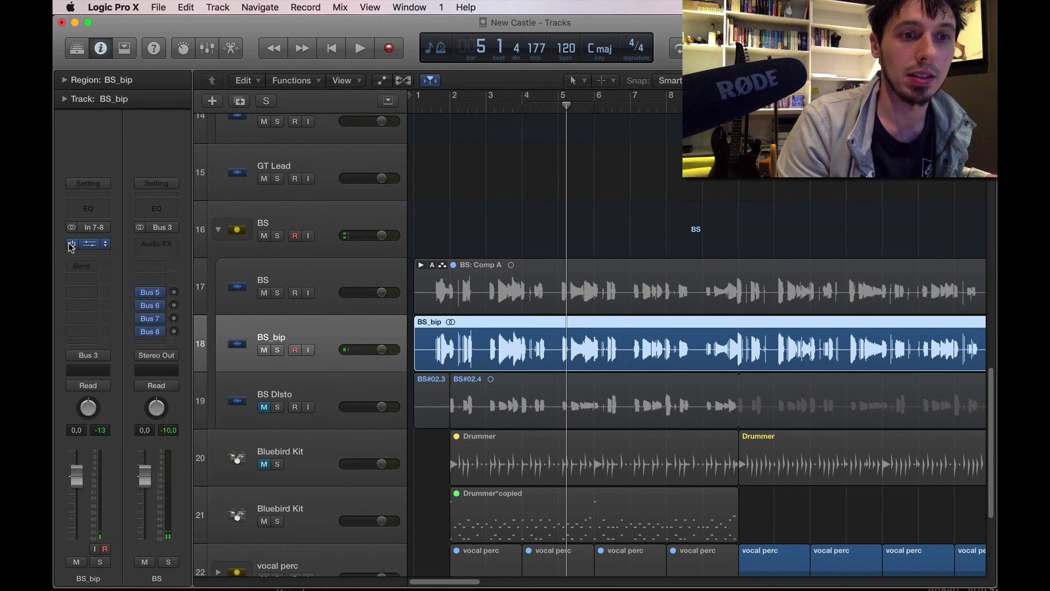
left_click(82, 252)
mouse_move(88, 416)
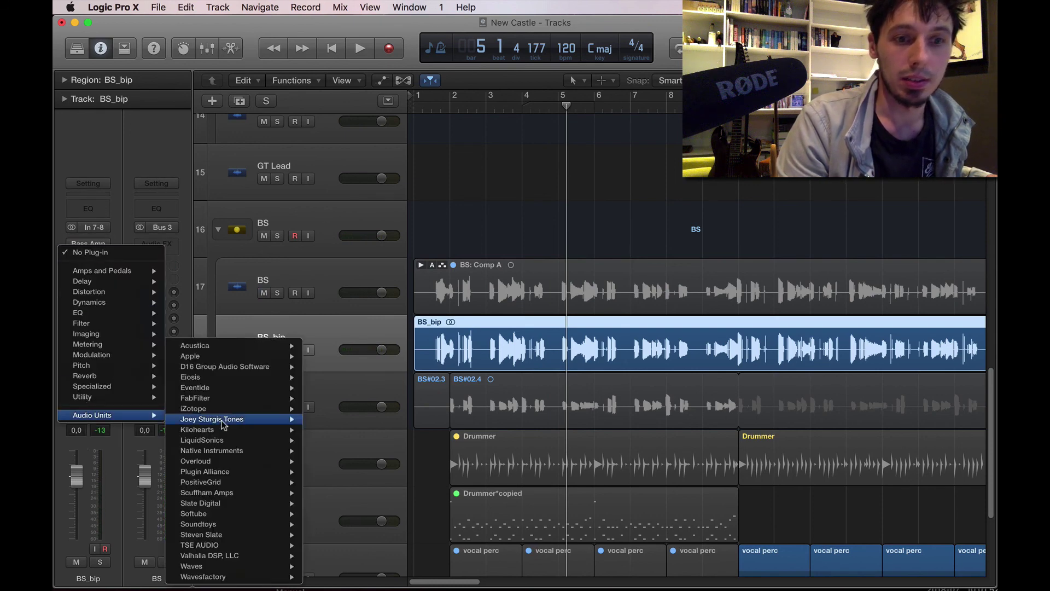
mouse_move(227, 422)
mouse_move(262, 461)
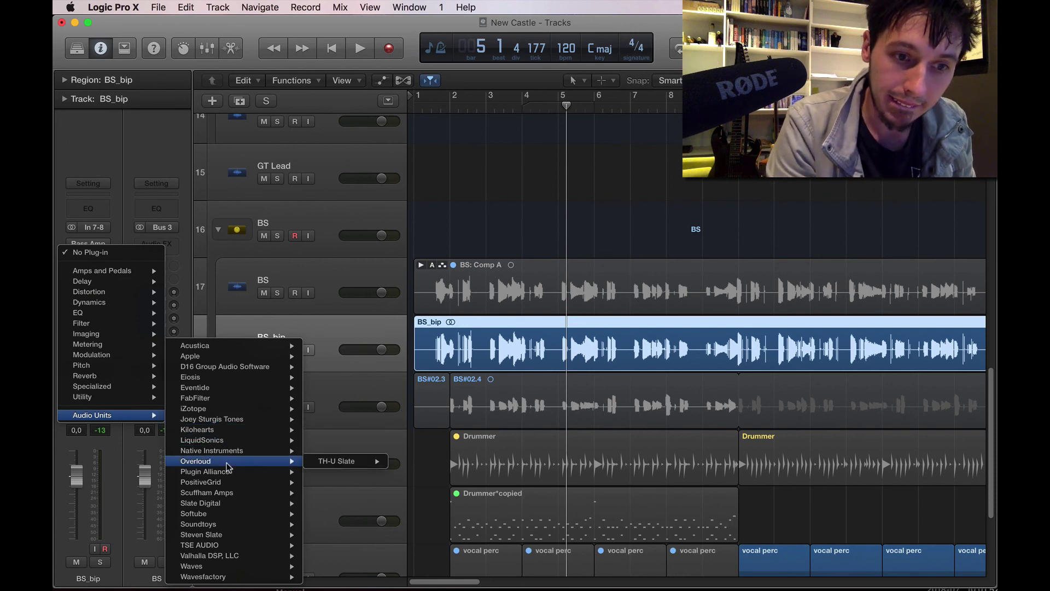
mouse_move(370, 465)
left_click(434, 470)
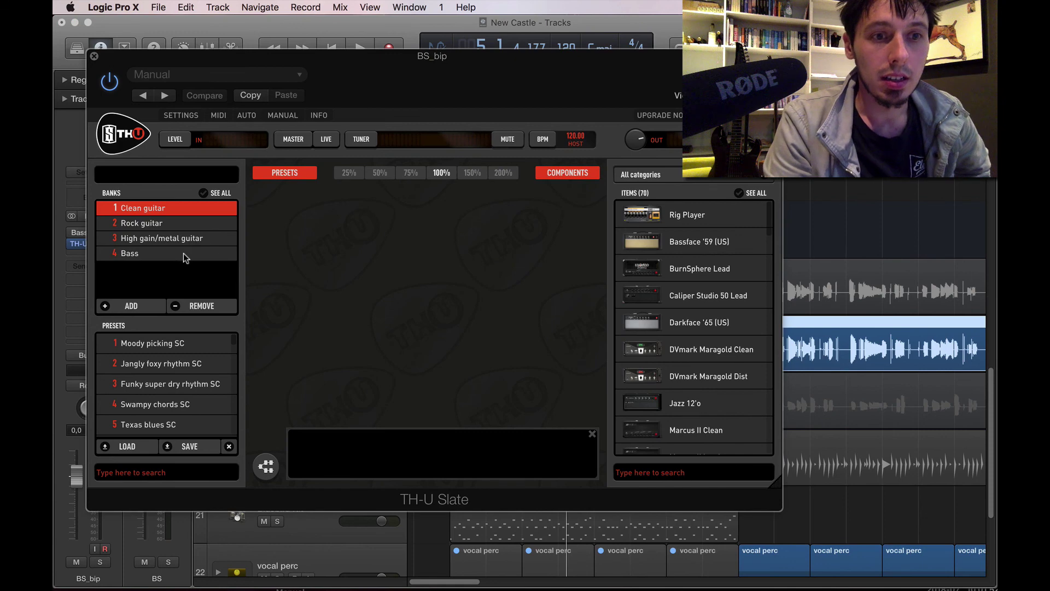
Step: Load the Bread and butter bass preset from the TH-U Bass bank and play it back
left_click(184, 257)
left_click(186, 345)
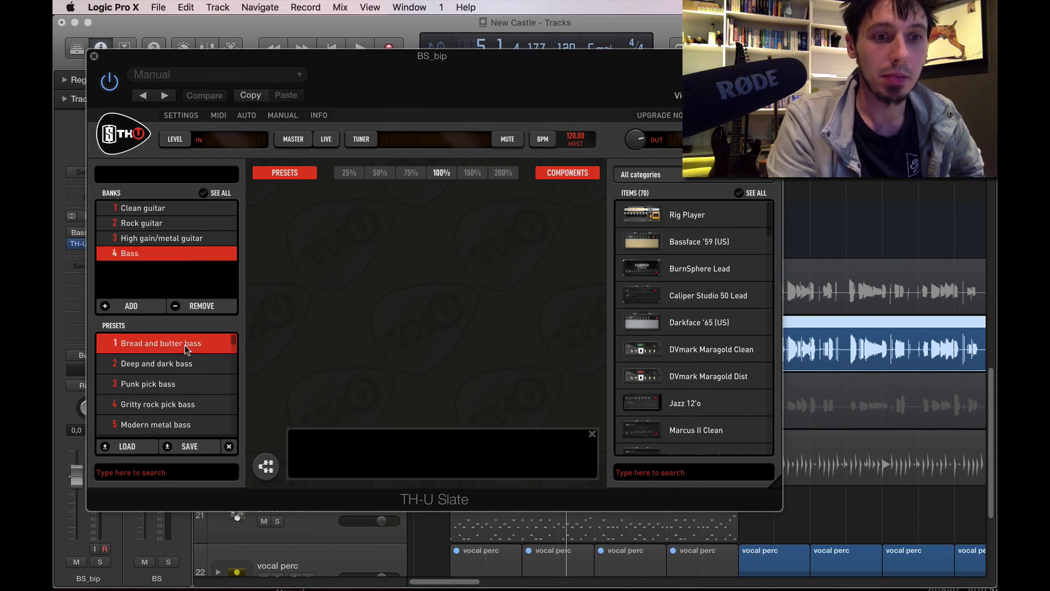
left_click(121, 448)
key("space")
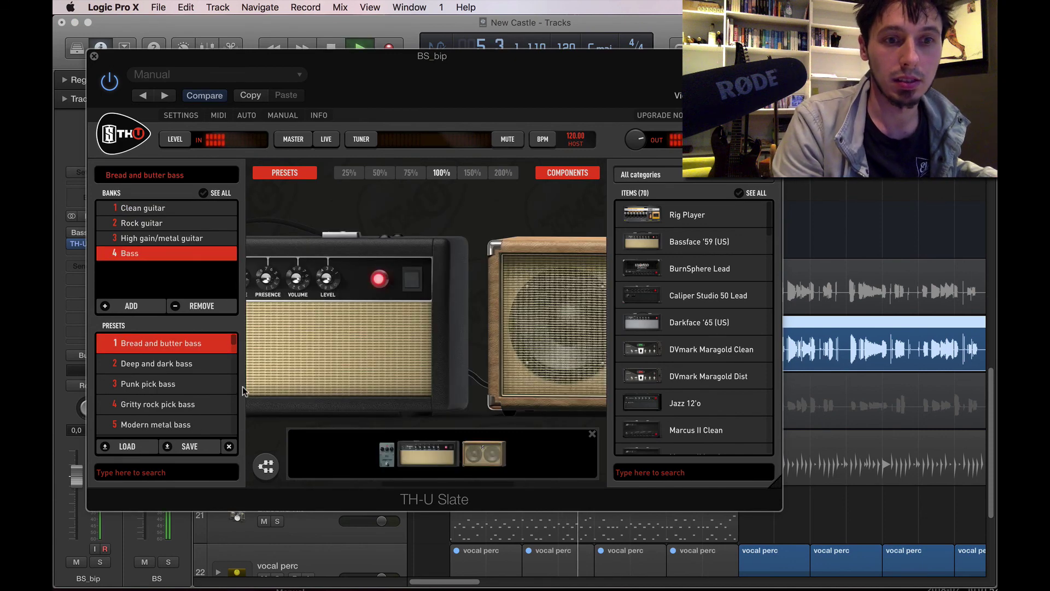
Step: Compare the Deep and dark, Slap and Punk pick bass presets, then settle on Bread and butter bass
left_click(188, 365)
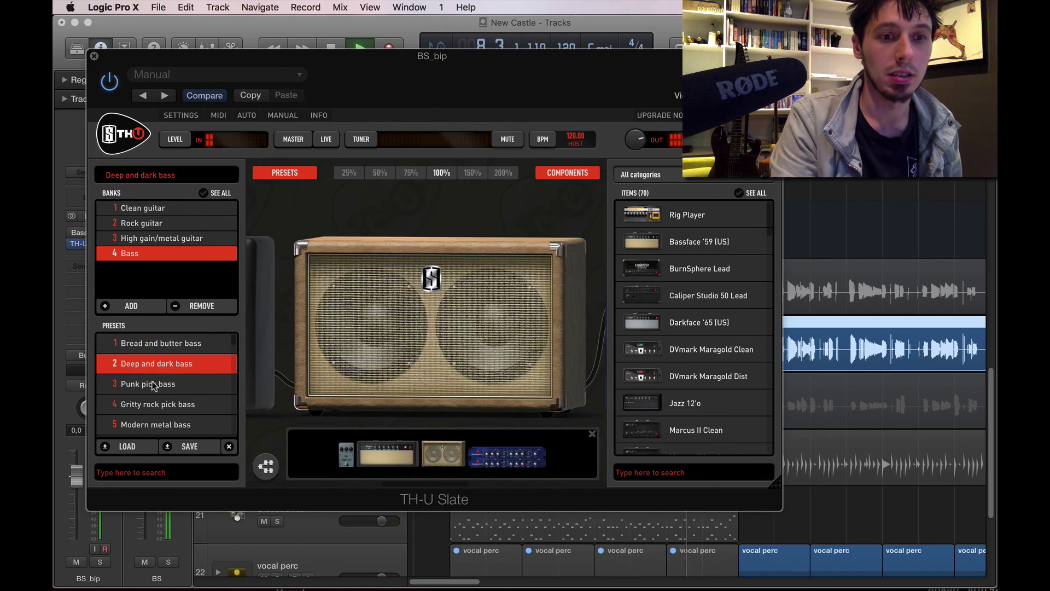
scroll(154, 386, "down", 2)
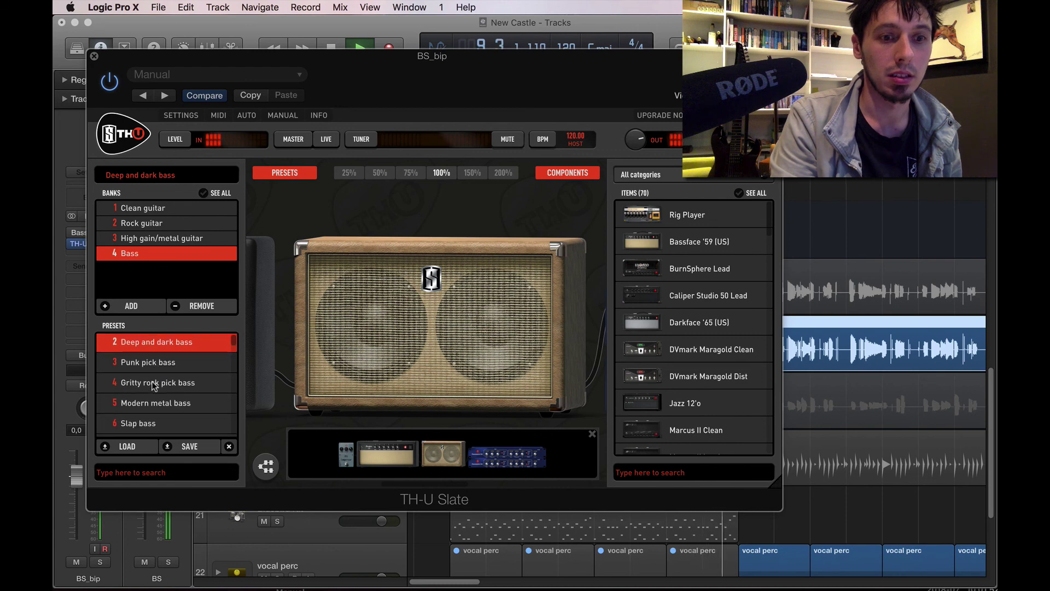
scroll(154, 386, "down", 1)
left_click(154, 409)
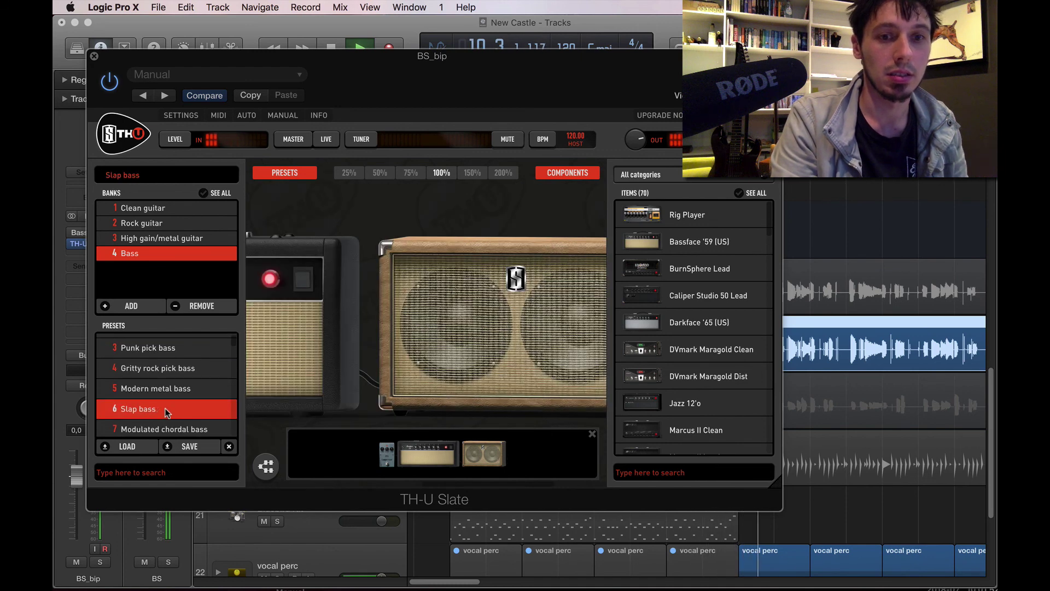
scroll(169, 407, "down", 2)
scroll(173, 407, "up", 3)
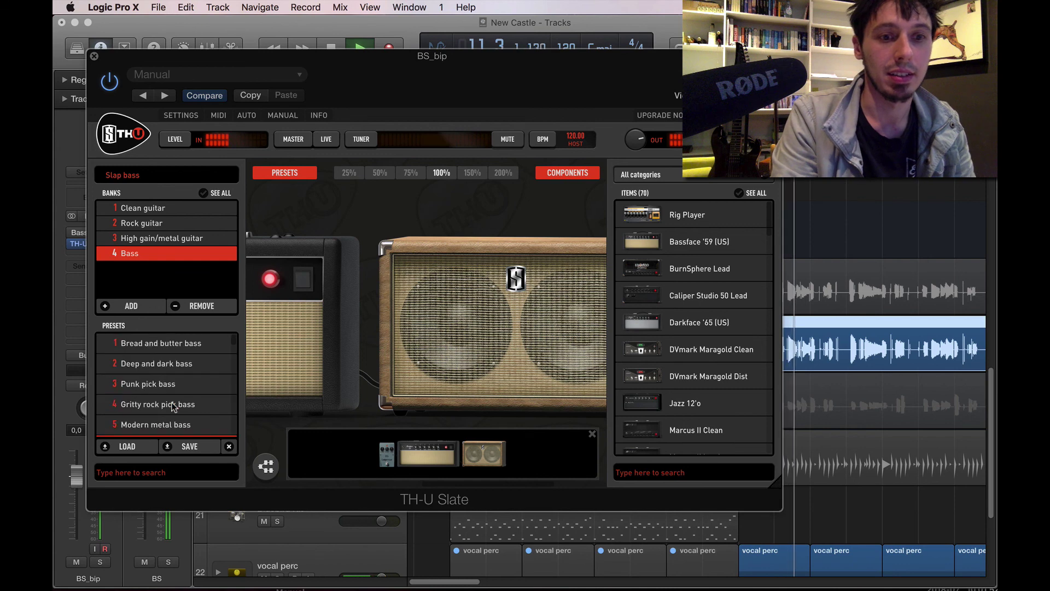
left_click(167, 383)
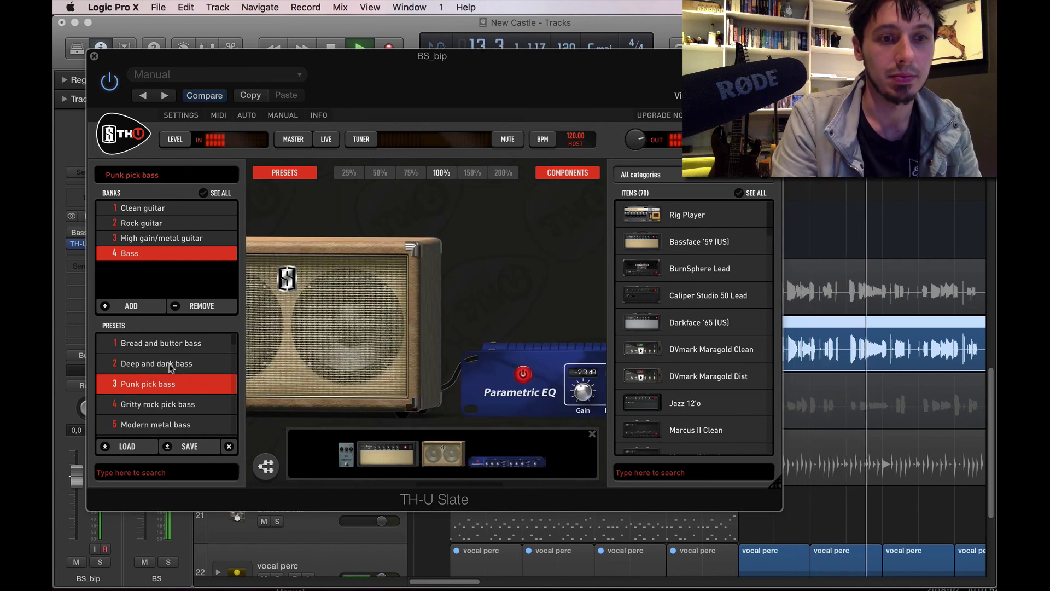
left_click(170, 368)
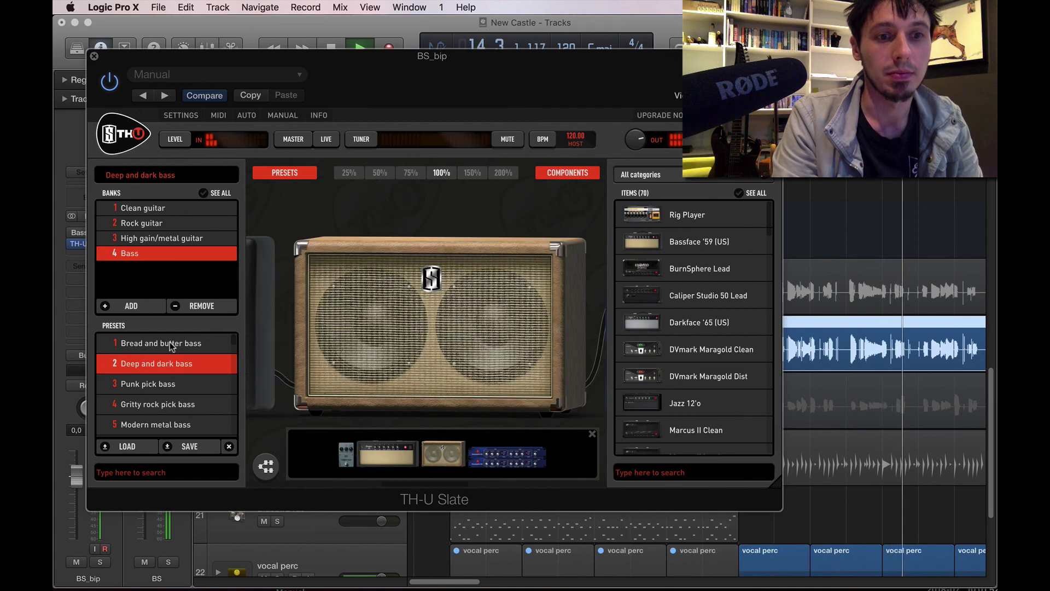
left_click(171, 343)
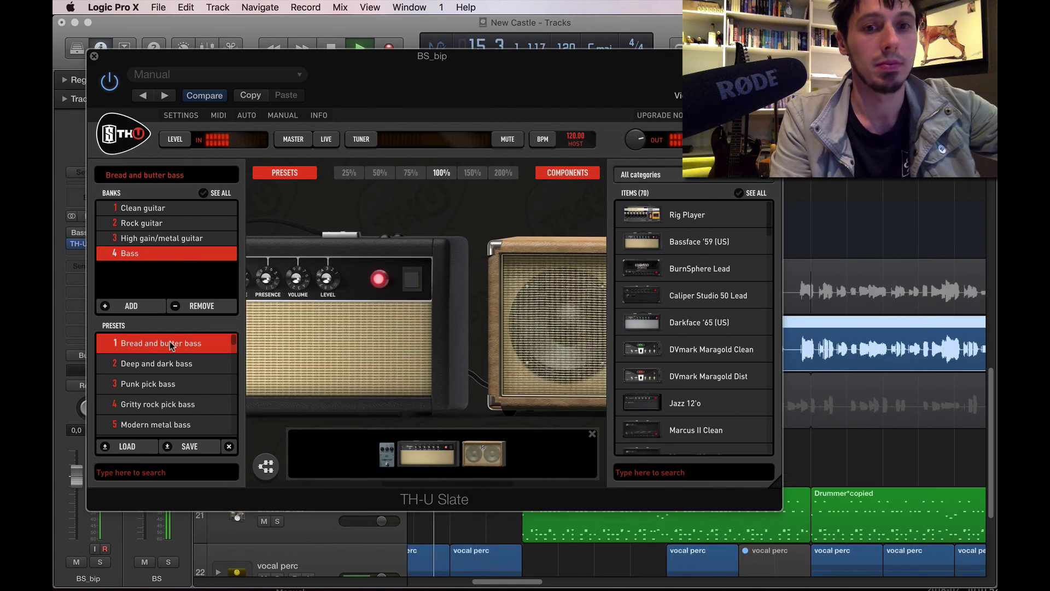
left_click(172, 368)
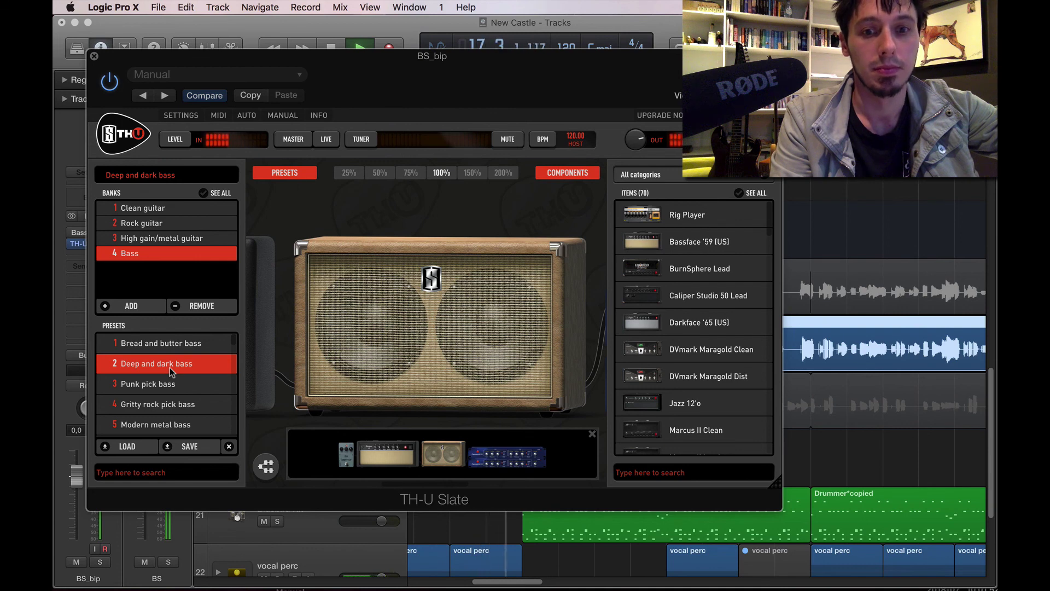
left_click(172, 345)
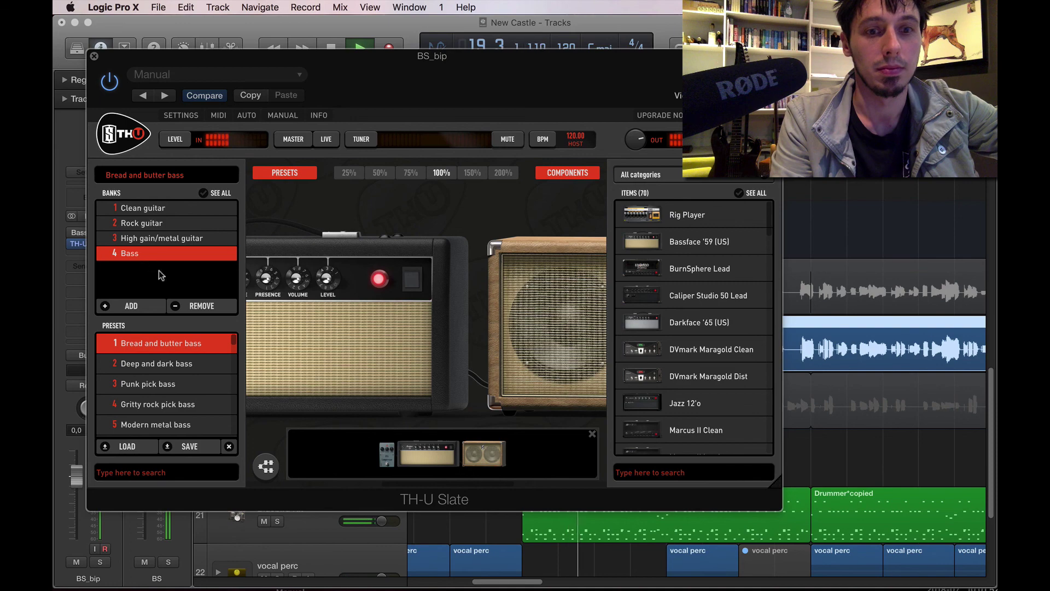
left_click(93, 55)
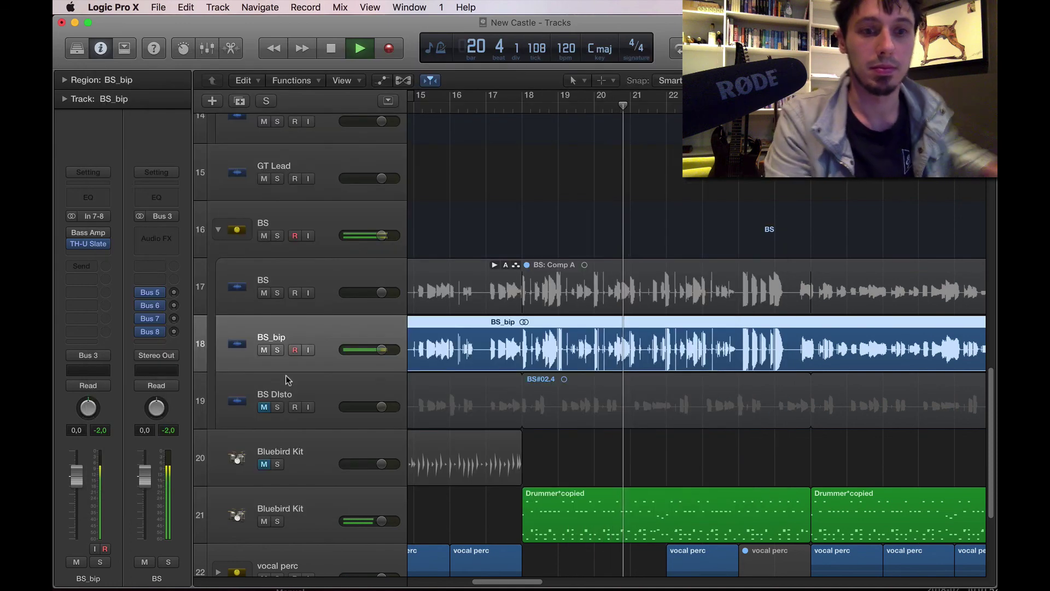
Step: Turn on the analyzer in the BS Channel EQ and move the 500 Hz band to 330 Hz at -7 dB
left_click(327, 217)
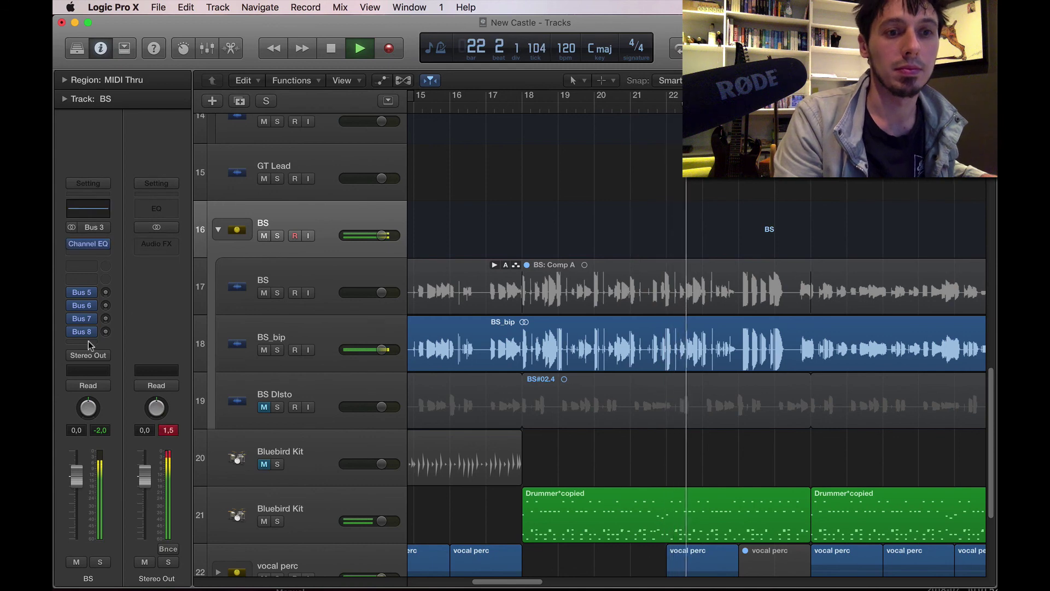
left_click(88, 244)
left_click(126, 316)
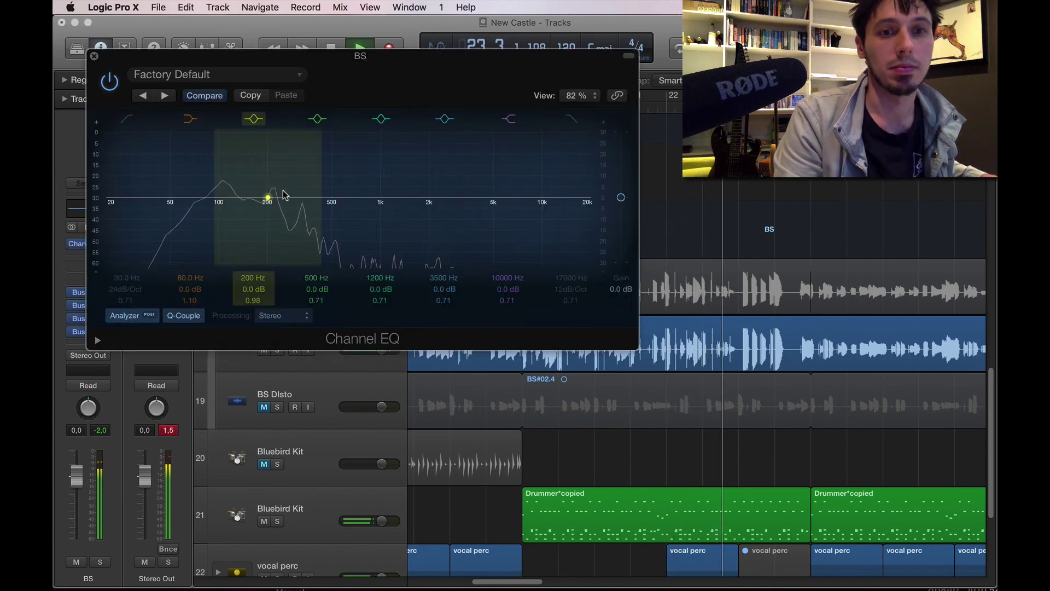
left_click_drag(312, 205, 284, 226)
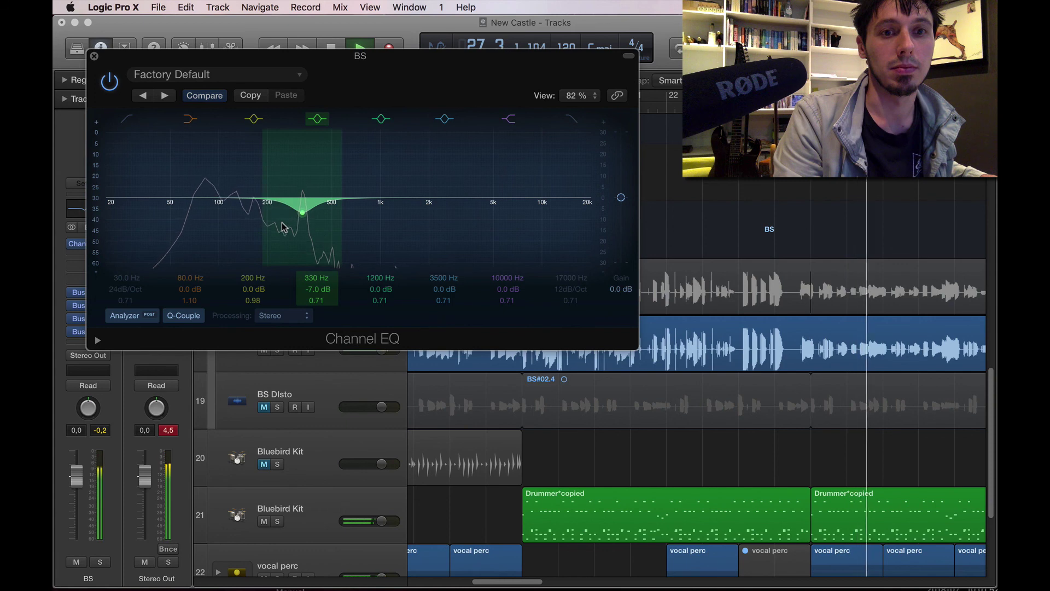
left_click(94, 57)
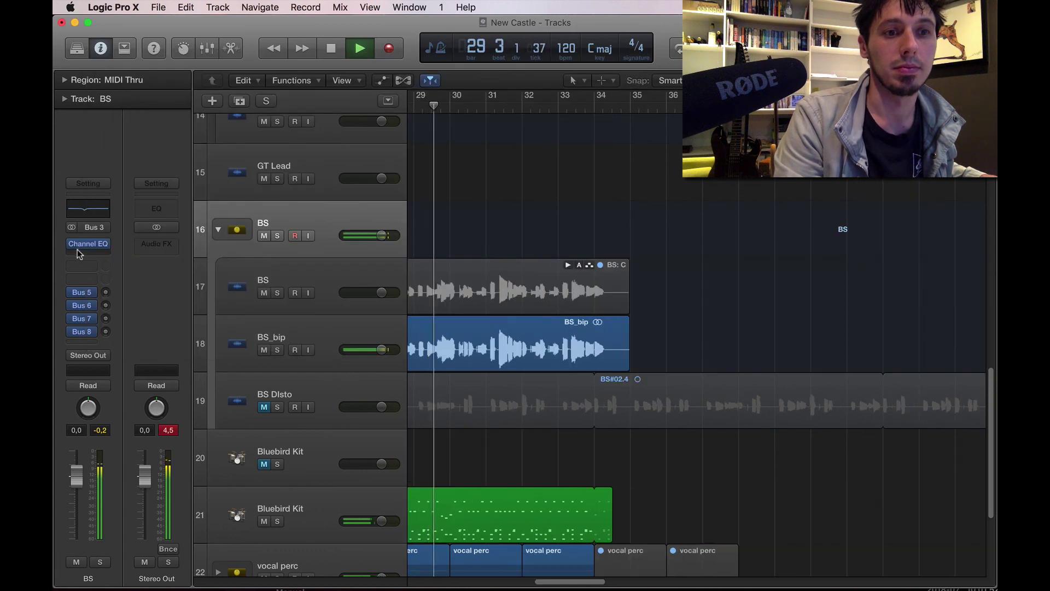
Step: Add a stereo Compressor to a new BS bus insert and return the playhead to the start
left_click(78, 247)
mouse_move(112, 414)
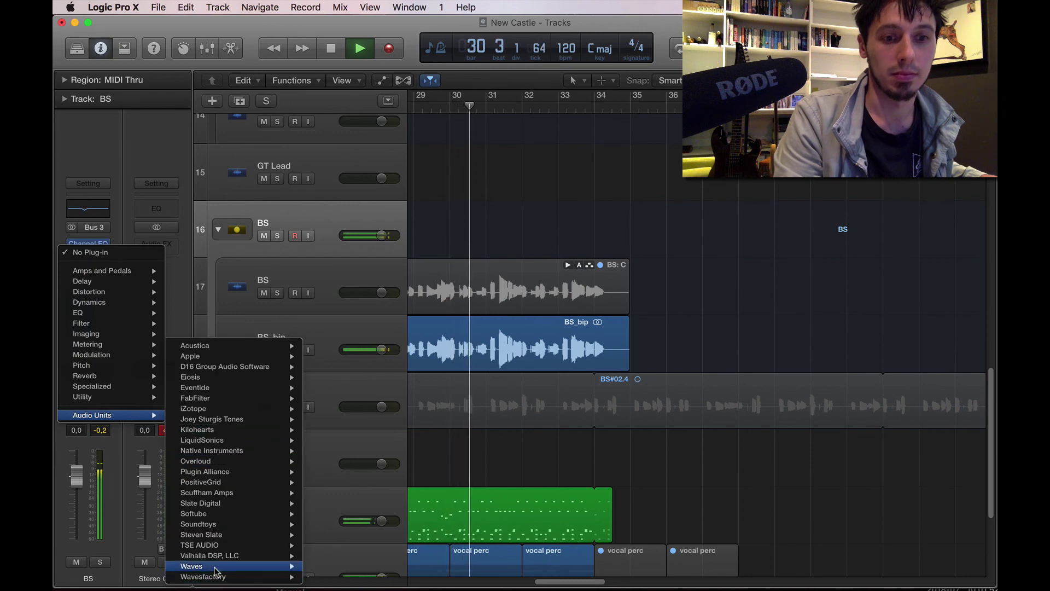
mouse_move(216, 567)
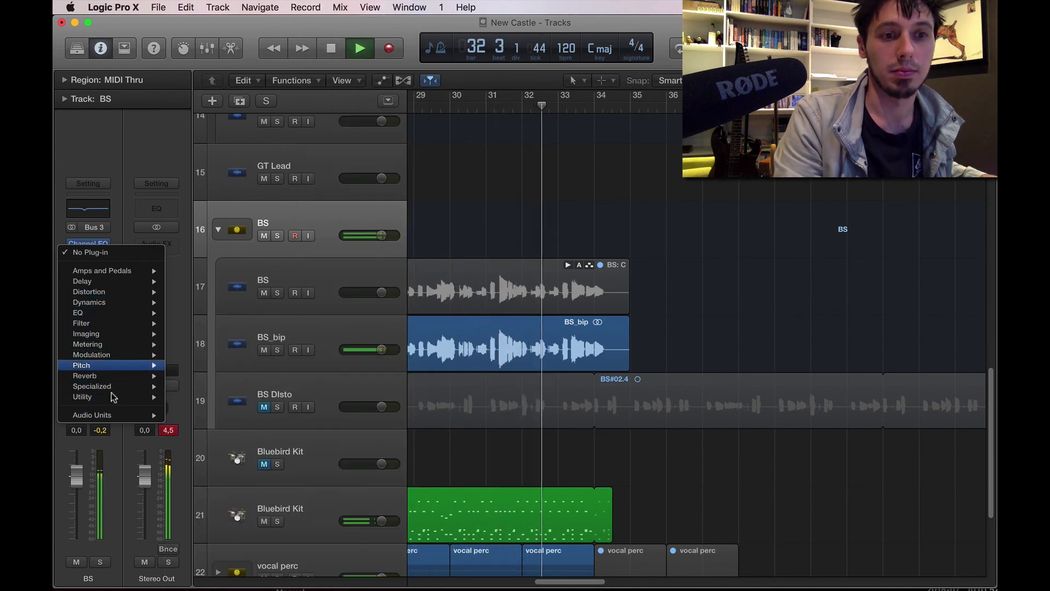
mouse_move(132, 302)
mouse_move(235, 312)
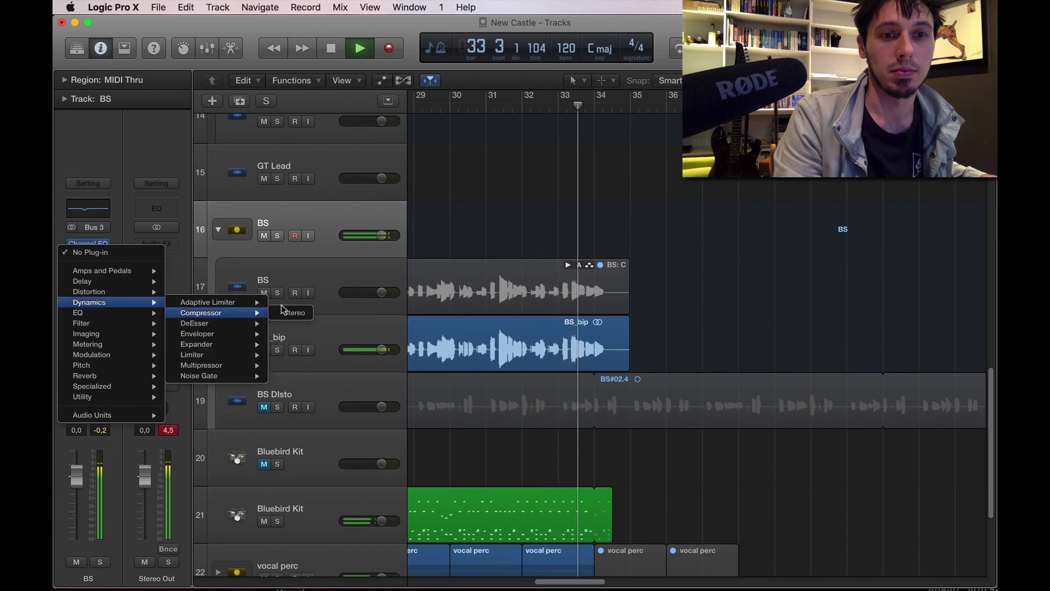
left_click(290, 313)
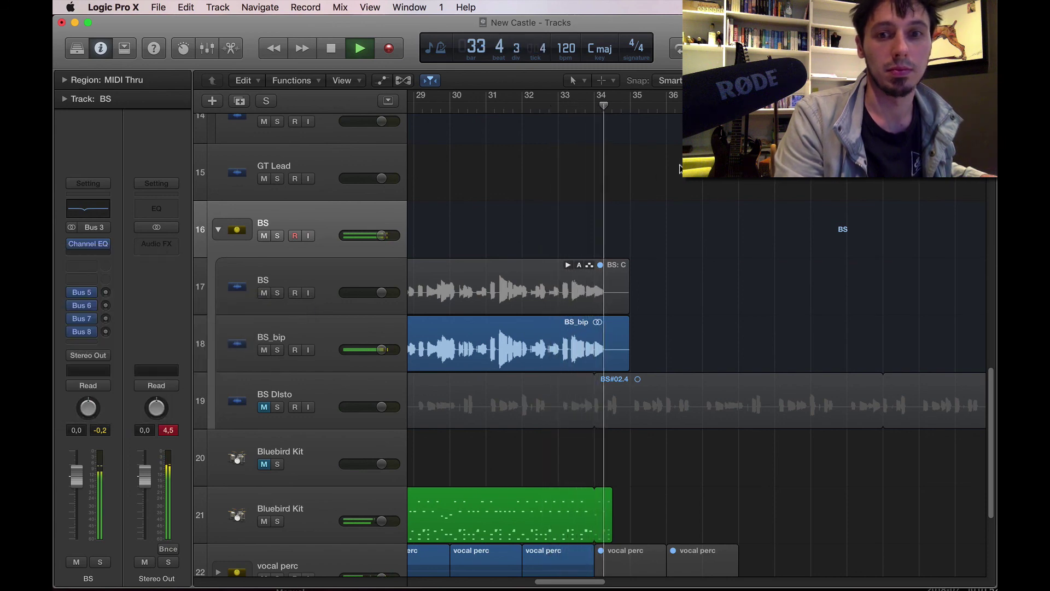
key("space")
key("Return")
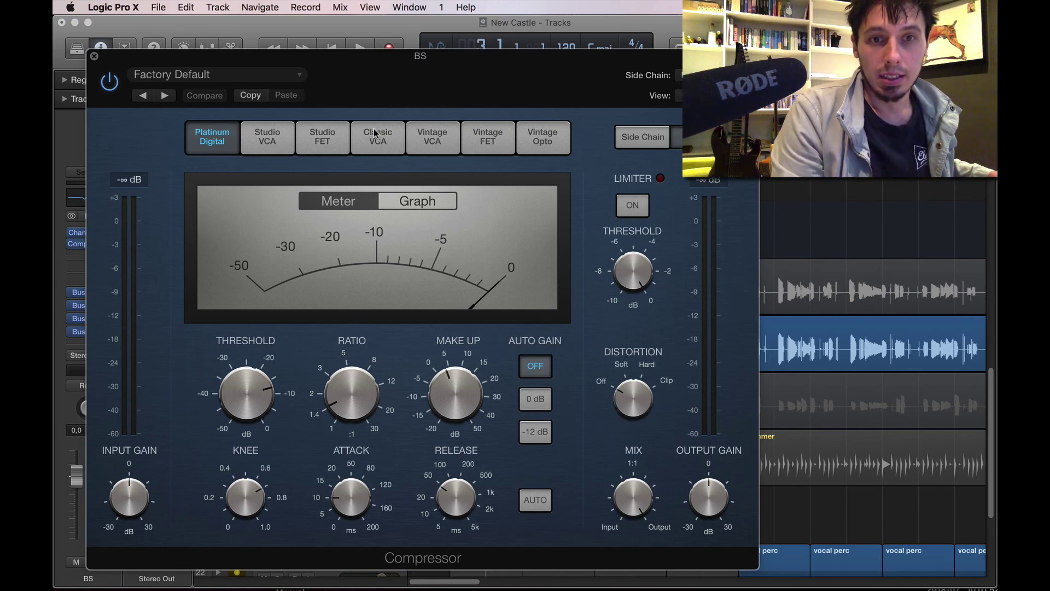
Step: Switch the compressor to Studio FET, load the FET Bass preset, and raise make-up gain to about 4 dB
left_click(336, 137)
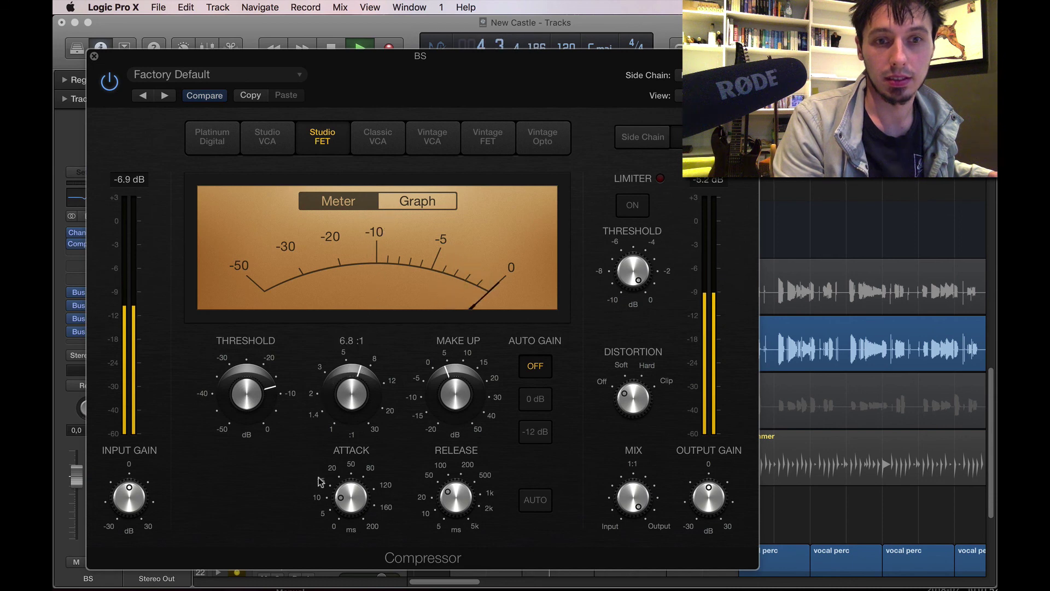
left_click(202, 71)
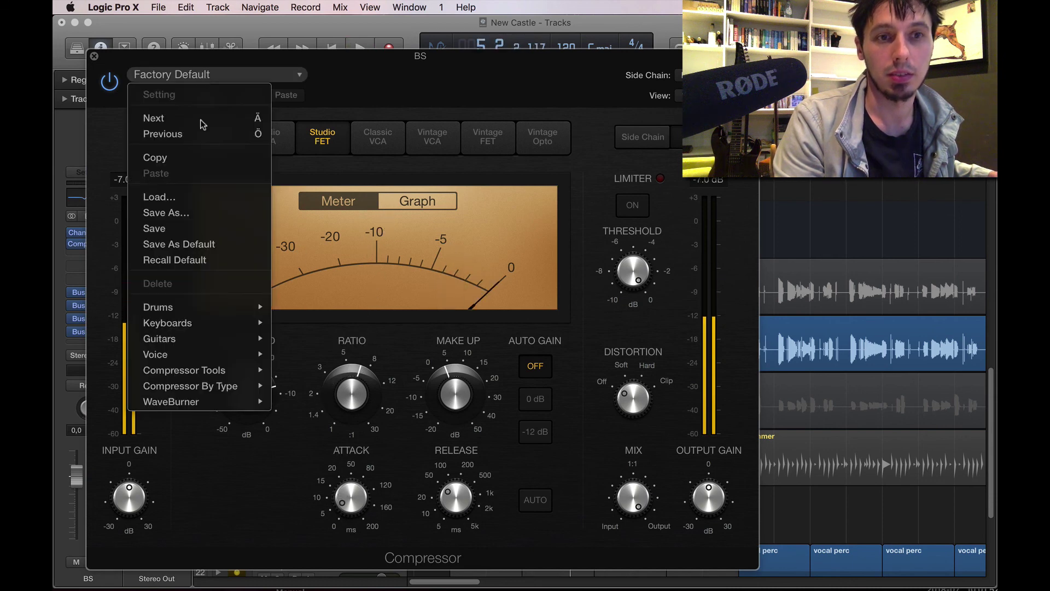
mouse_move(195, 340)
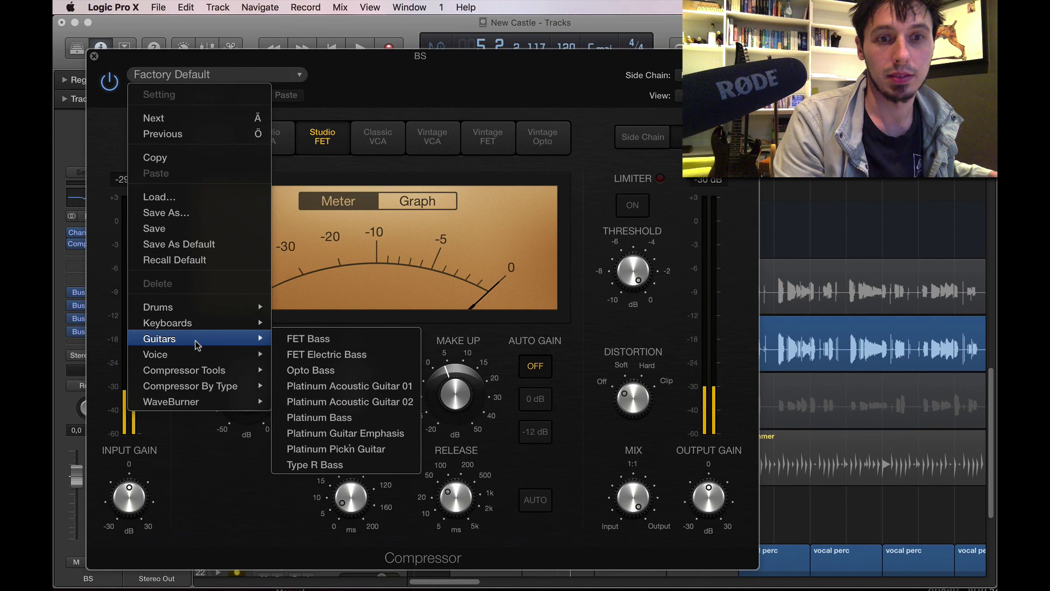
left_click(327, 340)
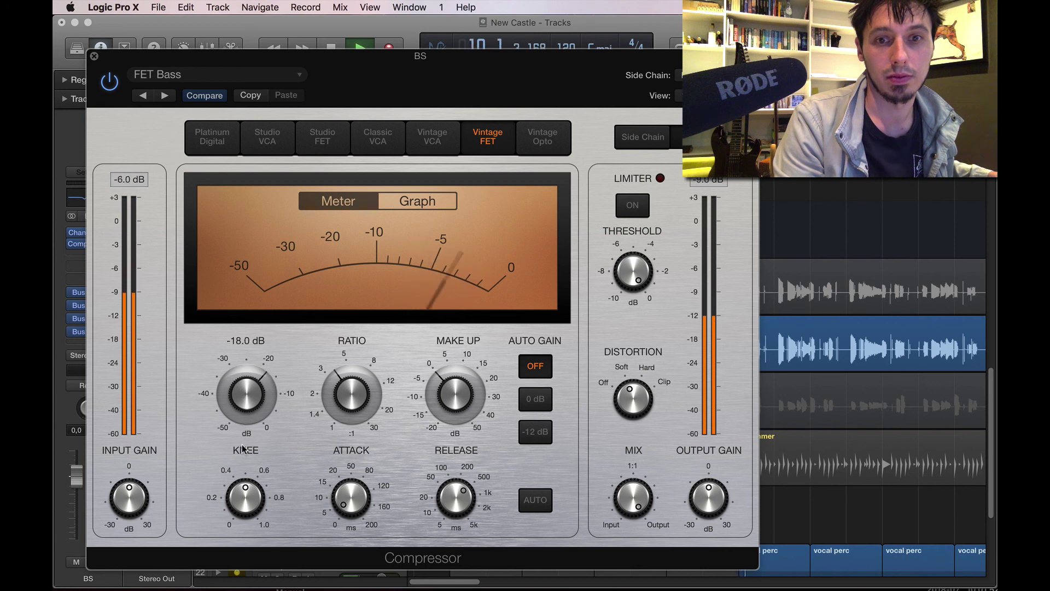
left_click_drag(462, 389, 462, 371)
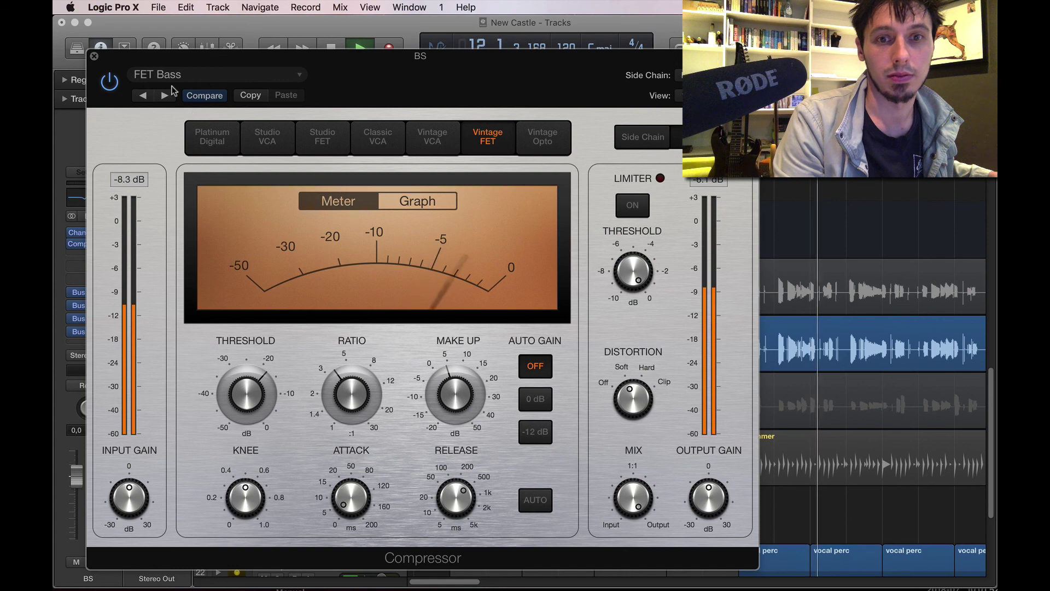
left_click(94, 57)
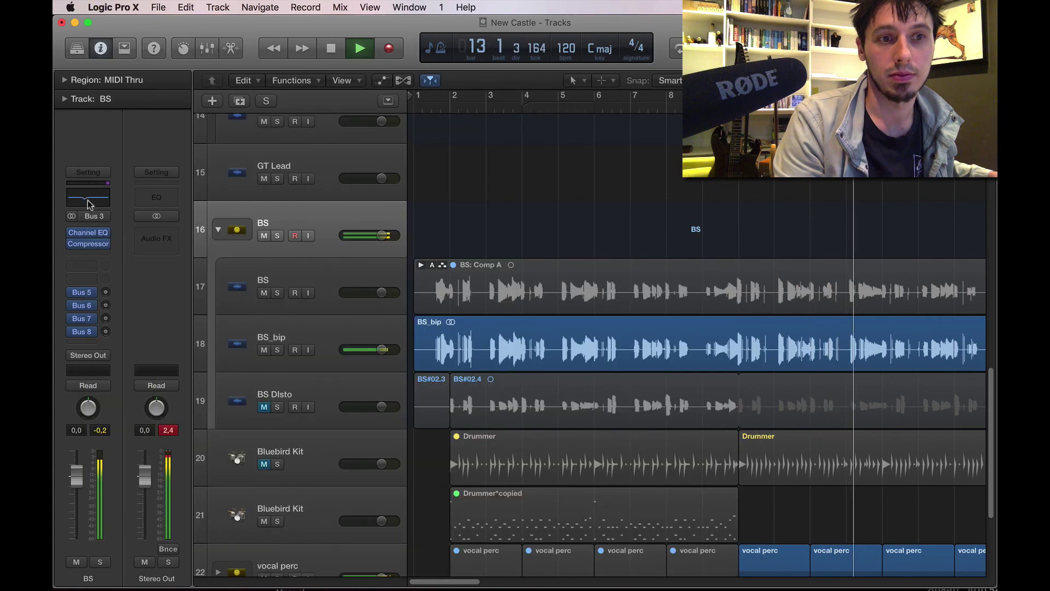
Step: Move the BS Channel EQ's 3500 Hz band to about 1600 Hz with a +7.5 dB boost
left_click(88, 231)
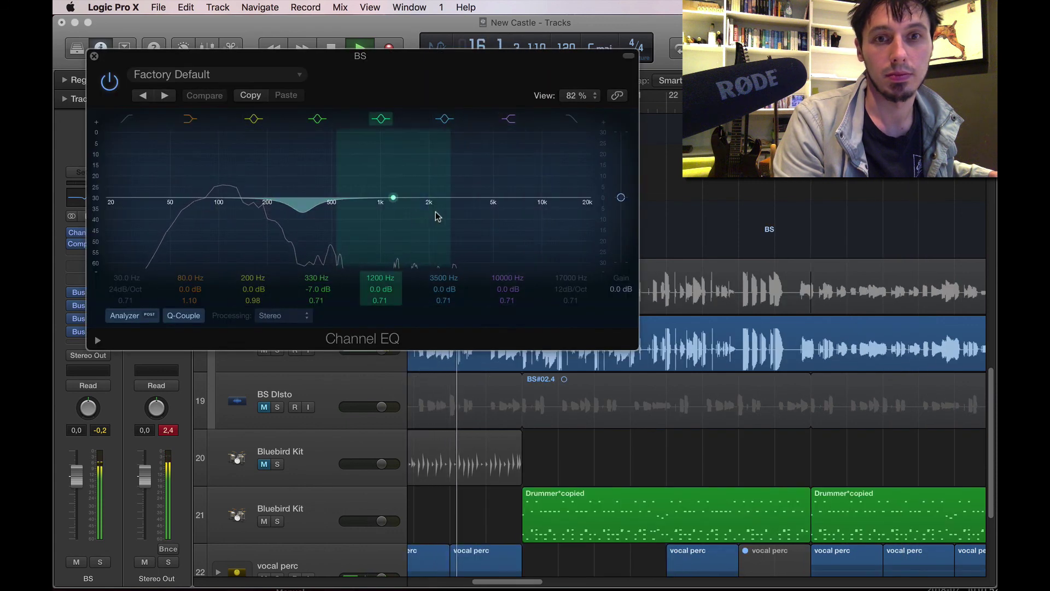
mouse_move(434, 213)
left_mouse_down()
mouse_move(419, 178)
mouse_move(407, 185)
mouse_move(389, 171)
mouse_move(399, 183)
mouse_move(393, 129)
mouse_move(377, 186)
mouse_move(340, 203)
mouse_move(331, 195)
mouse_move(335, 204)
mouse_move(351, 195)
mouse_move(358, 161)
mouse_move(421, 170)
mouse_move(423, 195)
mouse_move(322, 190)
mouse_move(385, 189)
left_mouse_up()
key("space")
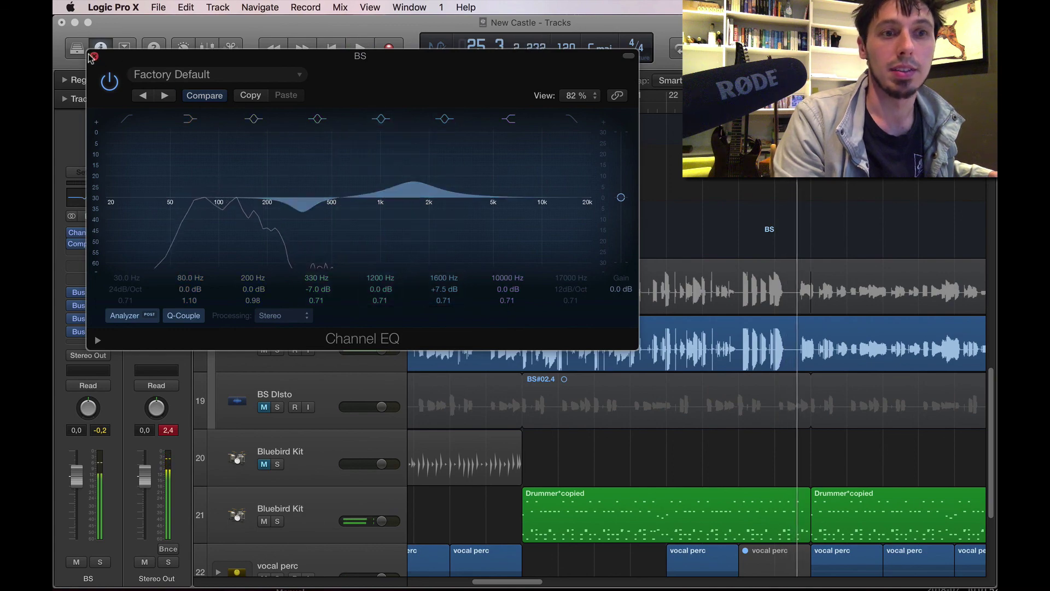
left_click(93, 57)
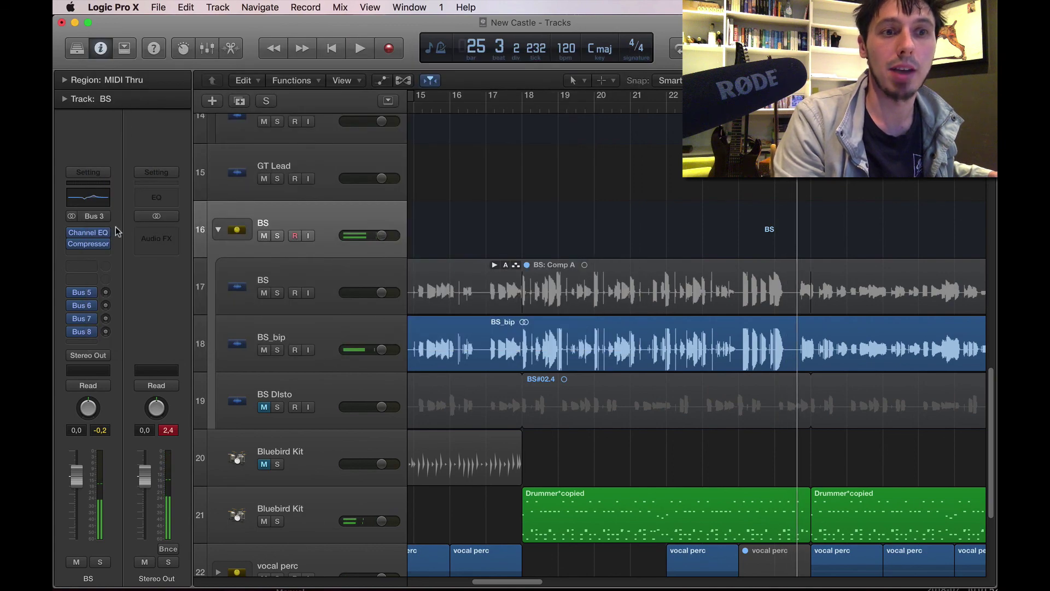
Step: Bring the BS bus compressor threshold to around -15 dB and stop playback
left_click(87, 246)
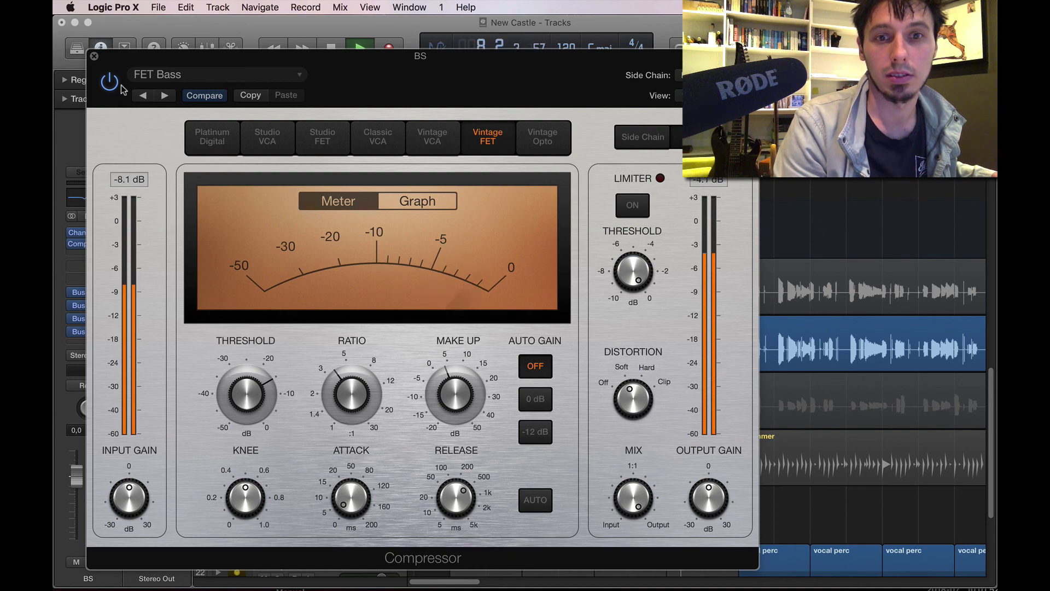
left_click(94, 56)
key("space")
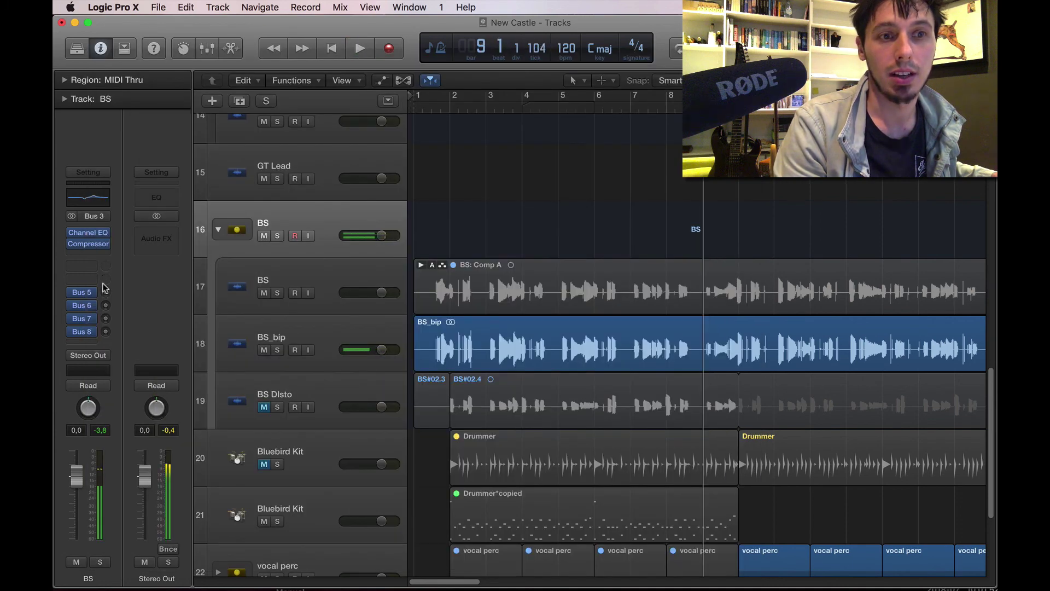
Step: Insert a stereo Channel EQ in the slot below the BS bus compressor
left_click(96, 253)
mouse_move(111, 304)
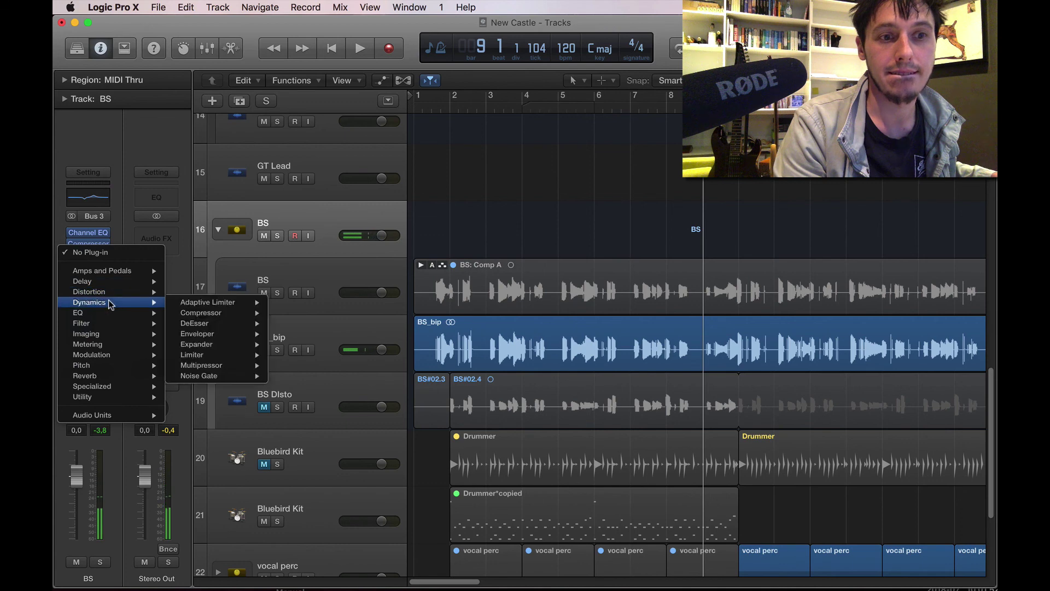
left_click(277, 314)
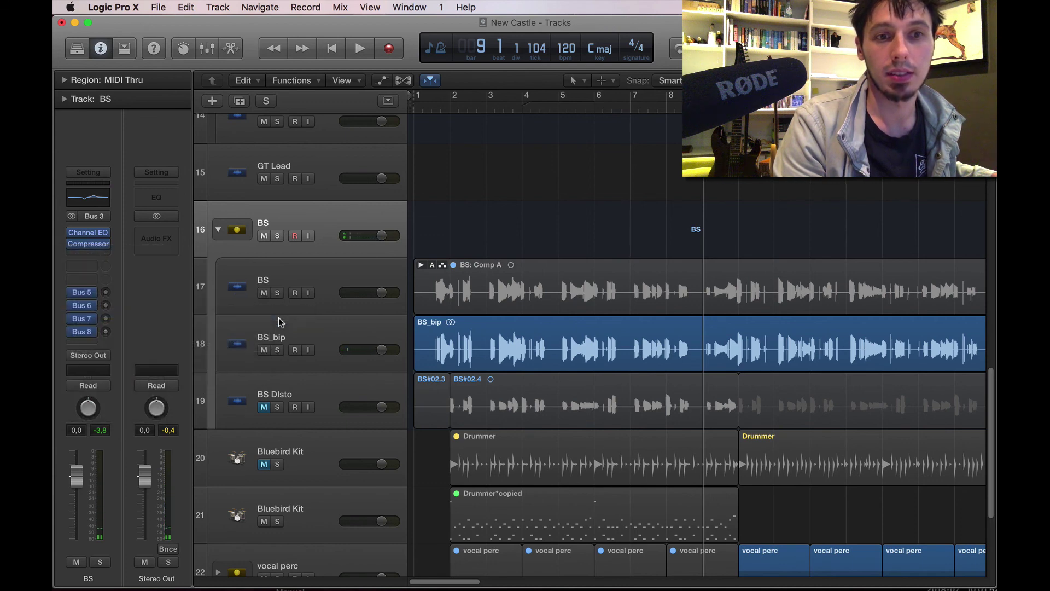
left_click(112, 253)
mouse_move(116, 305)
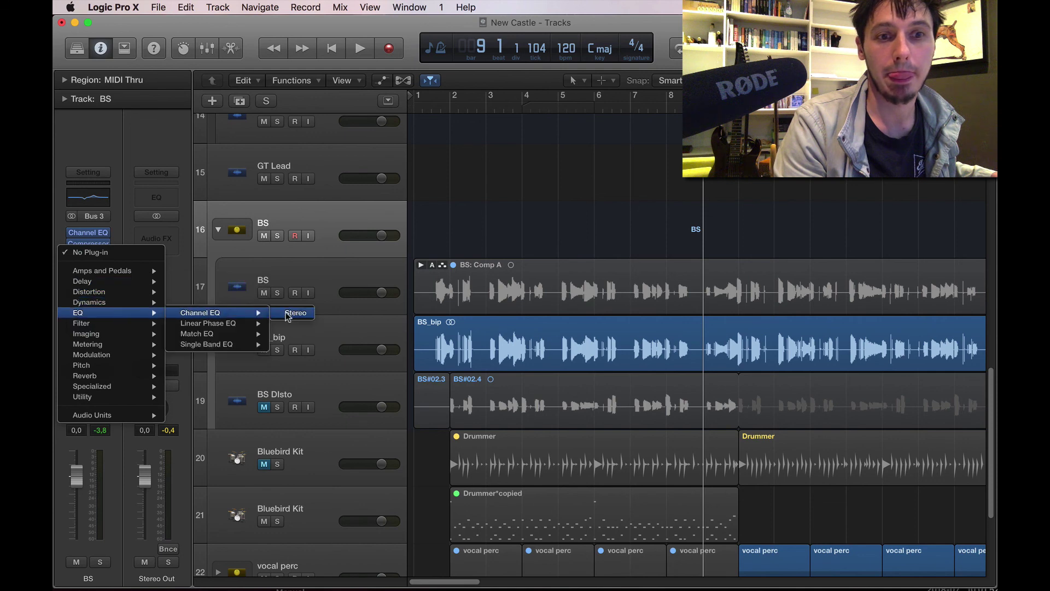
left_click(288, 314)
key("space")
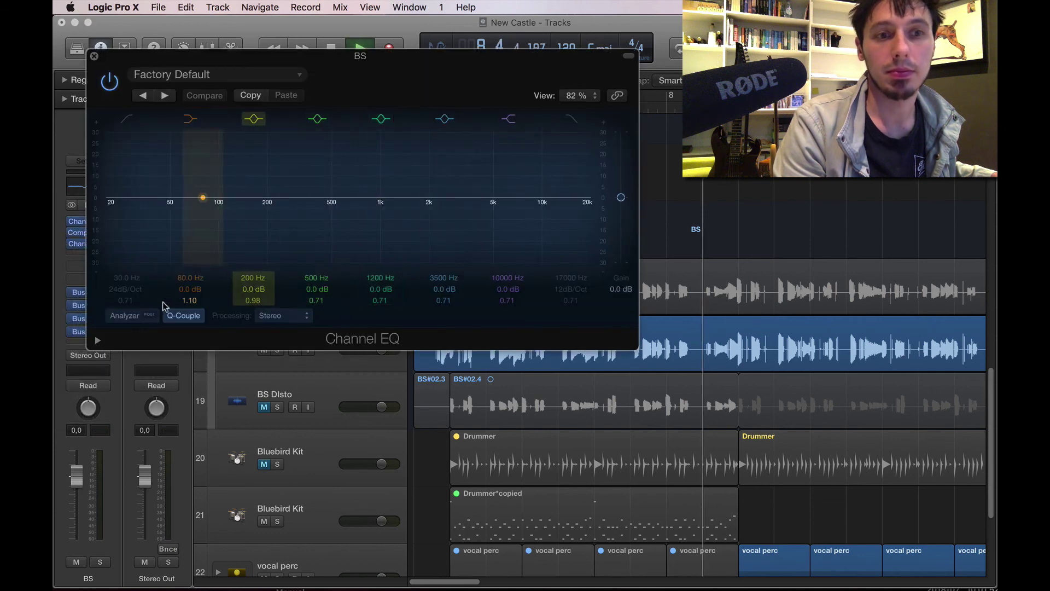
Step: Enable the analyzer and the low-cut filter, setting the low cut to 46 Hz
left_click(132, 315)
left_click(127, 118)
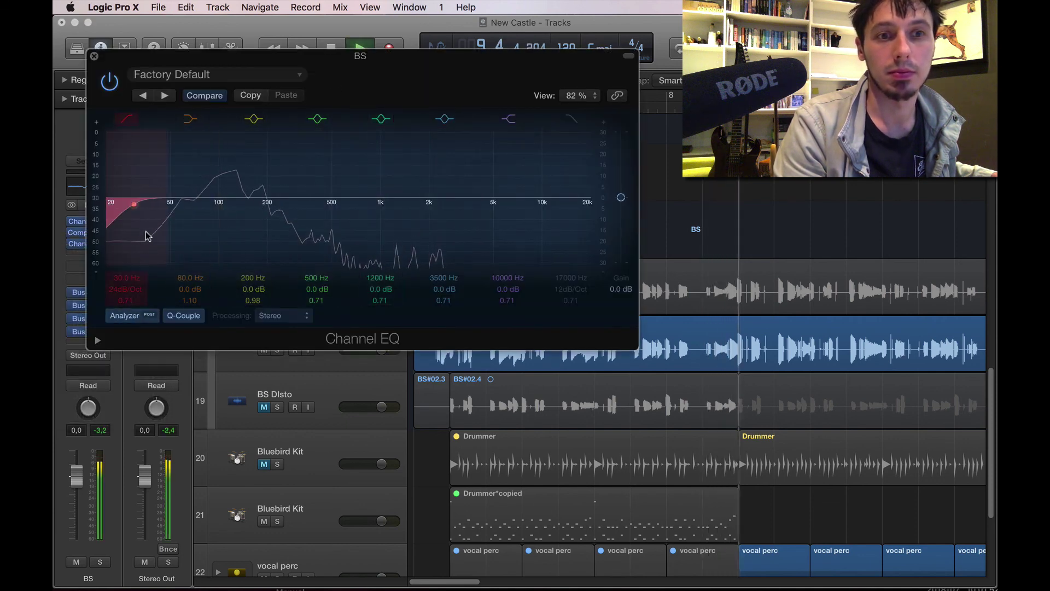
left_click_drag(147, 236, 174, 228)
Step: Sweep the mid bands to find resonances and cut 240 Hz by -7.5 dB and 485 Hz by -7.0 dB
left_click_drag(301, 197, 278, 220)
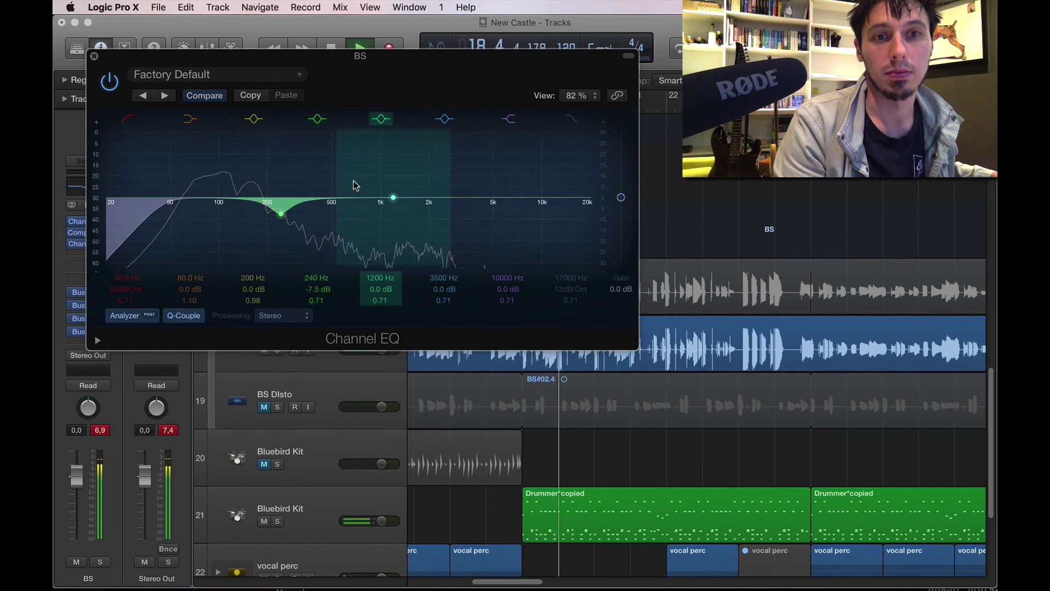
left_click_drag(355, 200, 319, 234)
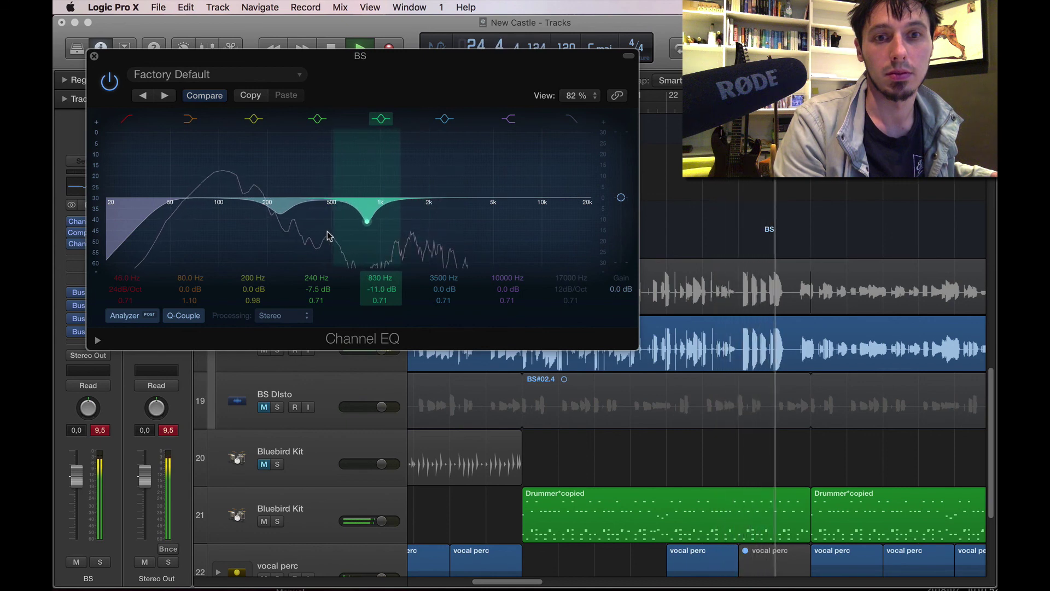
left_click_drag(375, 288, 380, 307)
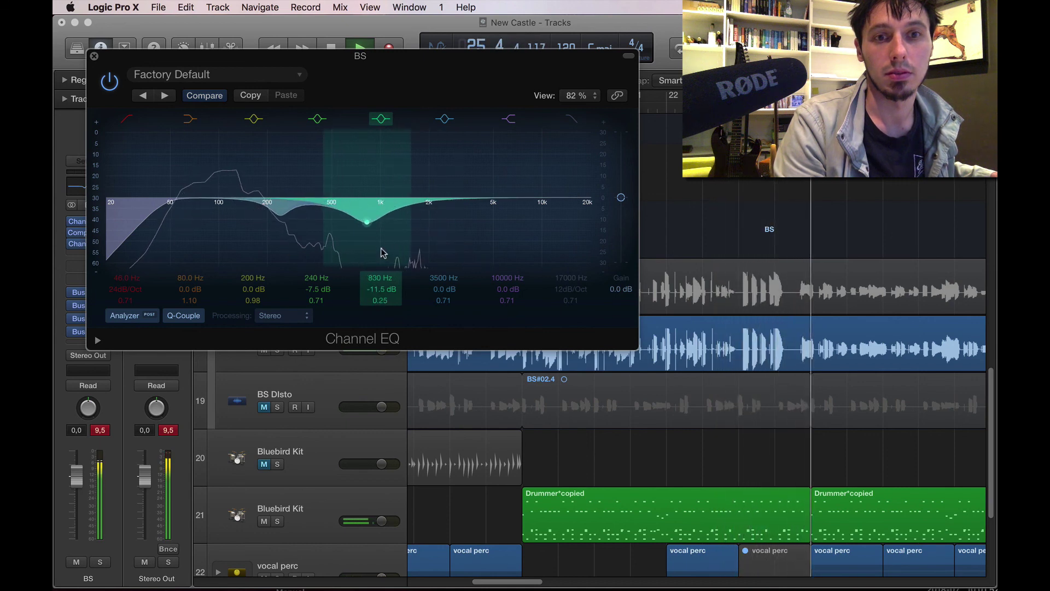
left_click_drag(372, 224, 333, 216)
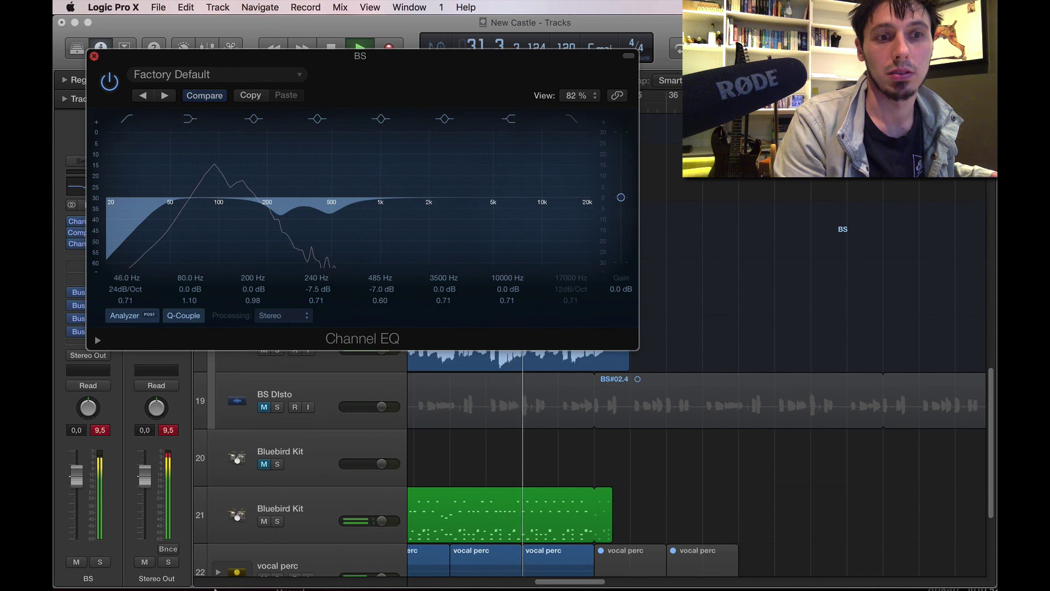
key("super+w")
key("space")
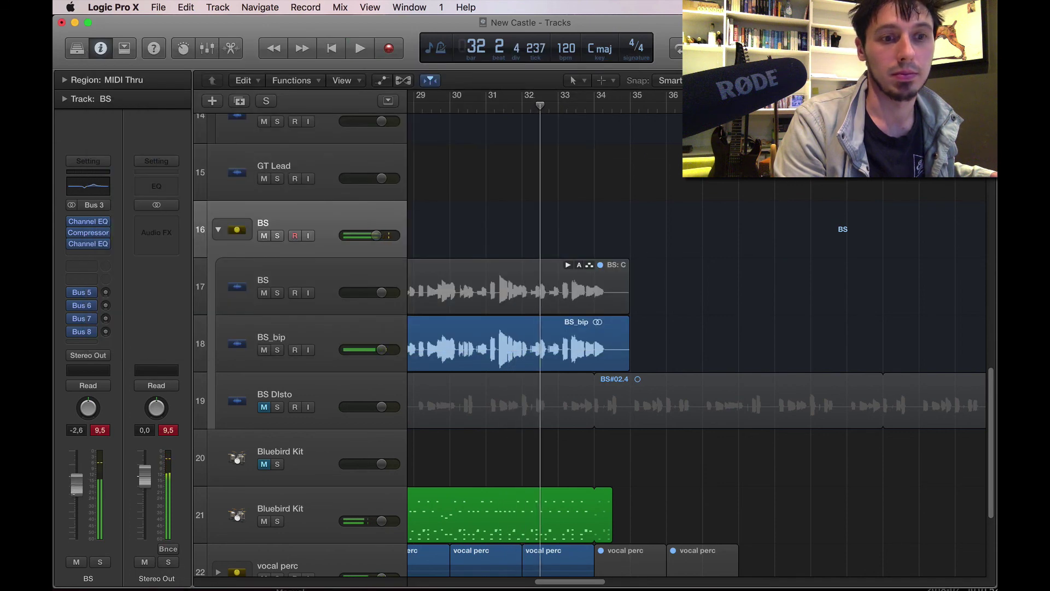
Step: Clear the clipped peak readouts and restart playback from the song start
left_click(104, 430)
key("Return")
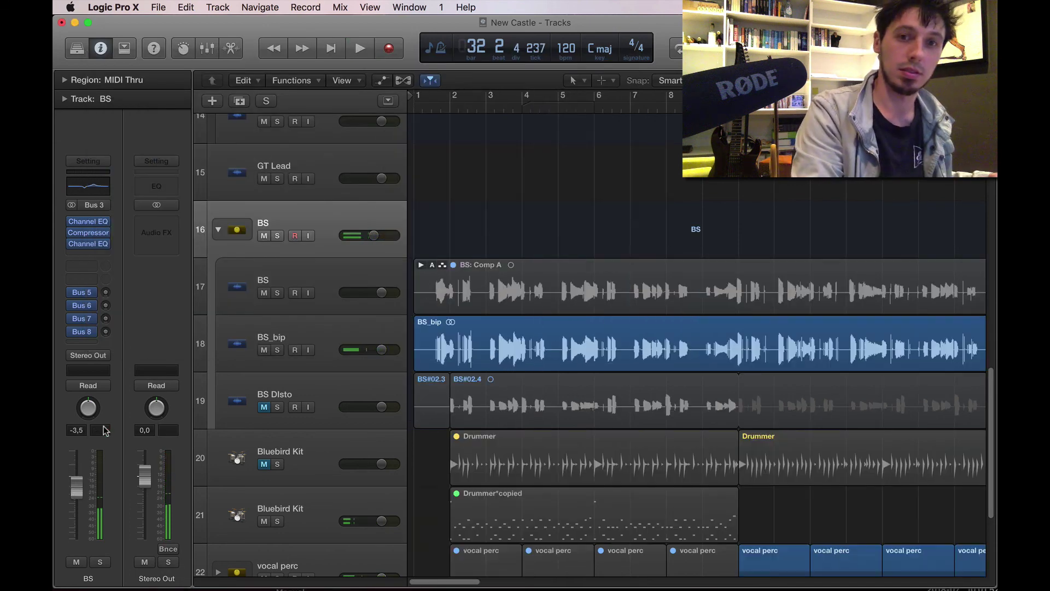
key("space")
key("space")
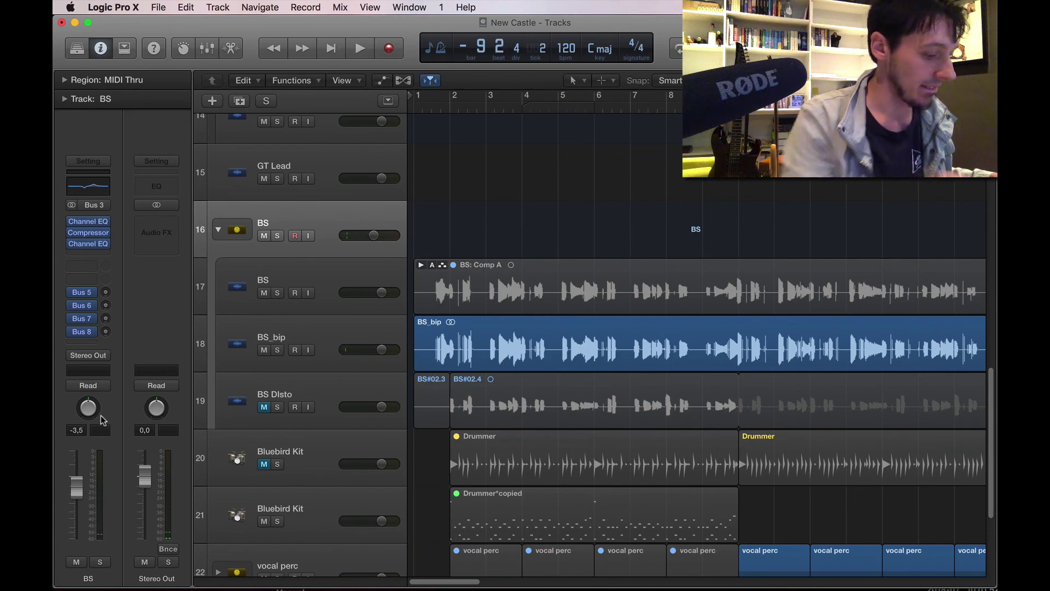
key("Return")
key("space")
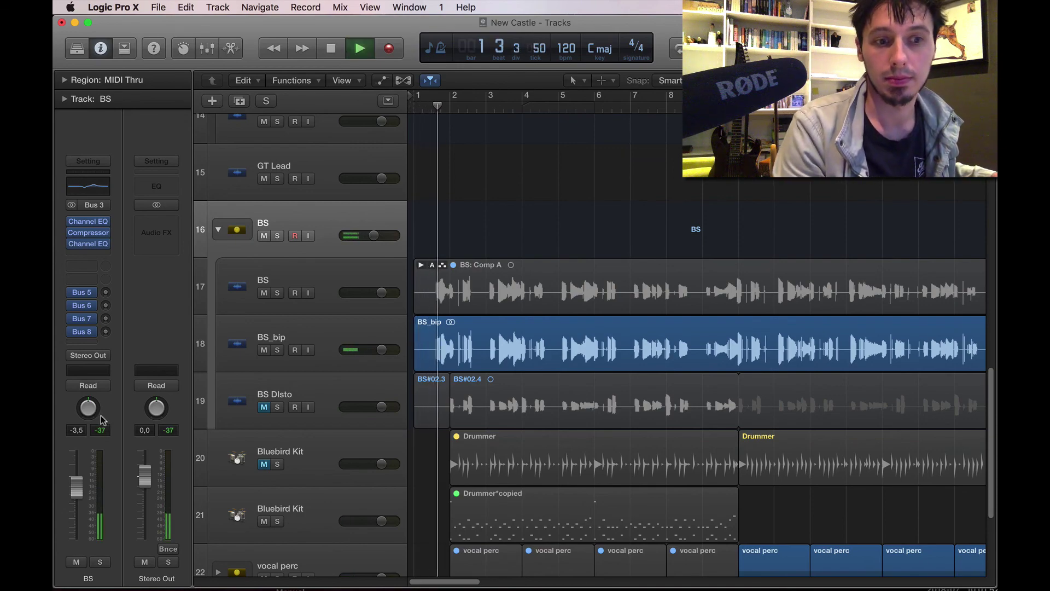
key("F11")
key("F11")
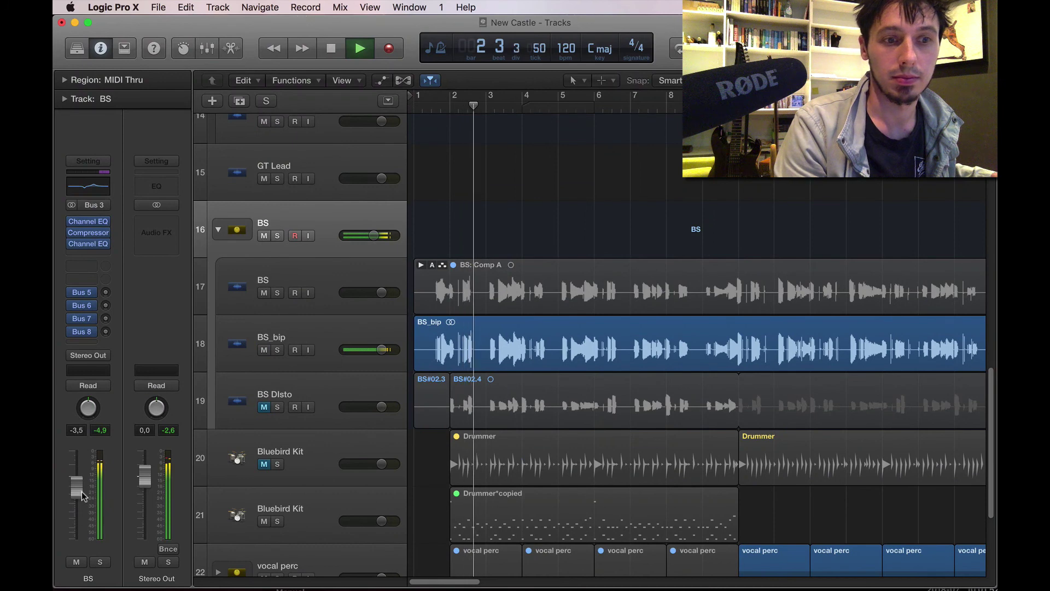
Step: Check both BS Channel EQs, drop the first one's 1600 Hz boost to +2.5 dB, and set BS to -4.1 dB
left_click(99, 188)
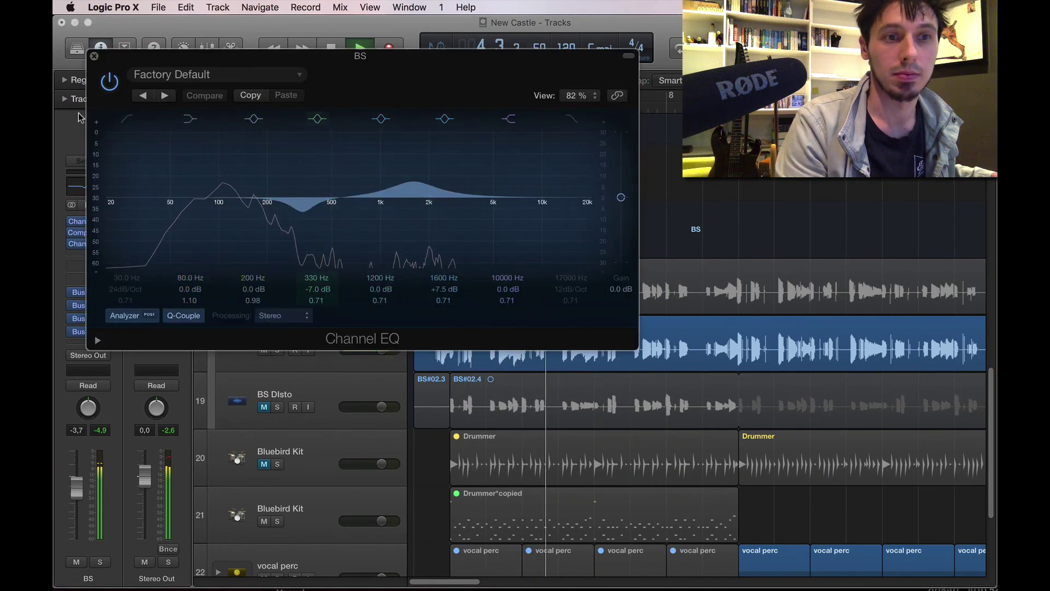
left_click(86, 251)
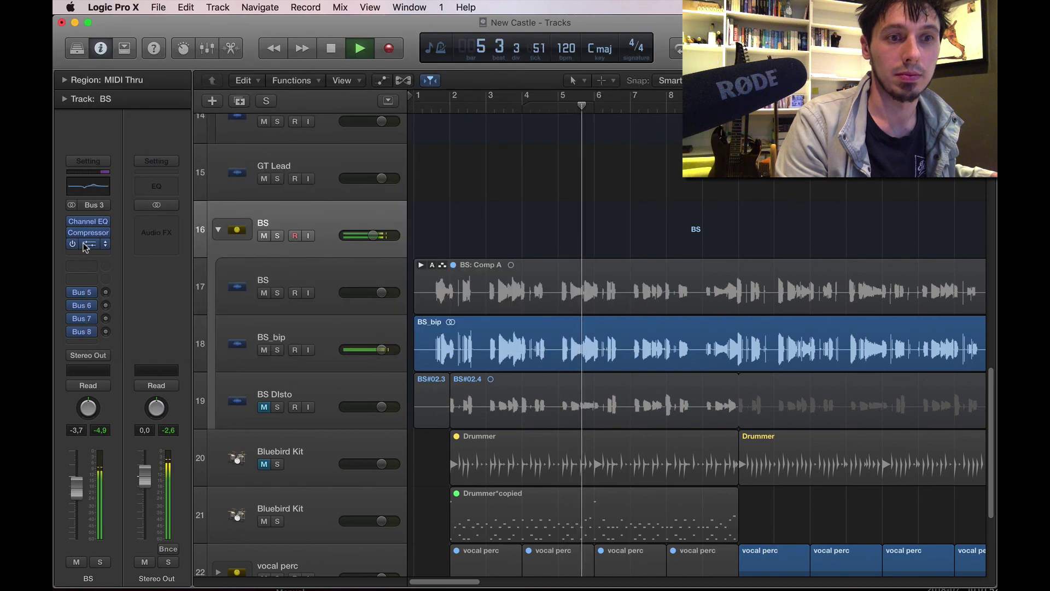
left_click(88, 186)
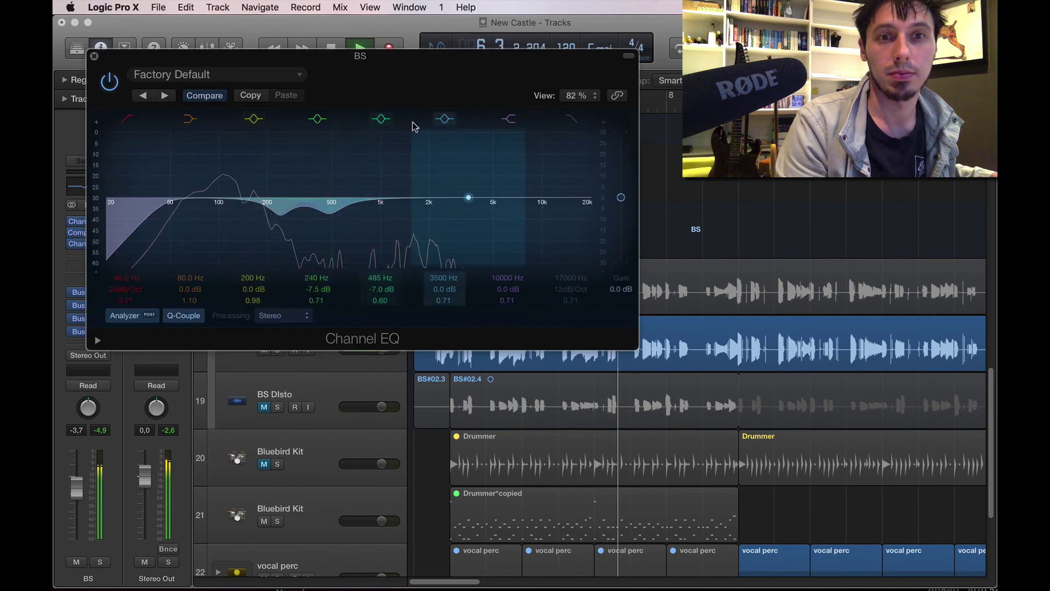
left_click(90, 197)
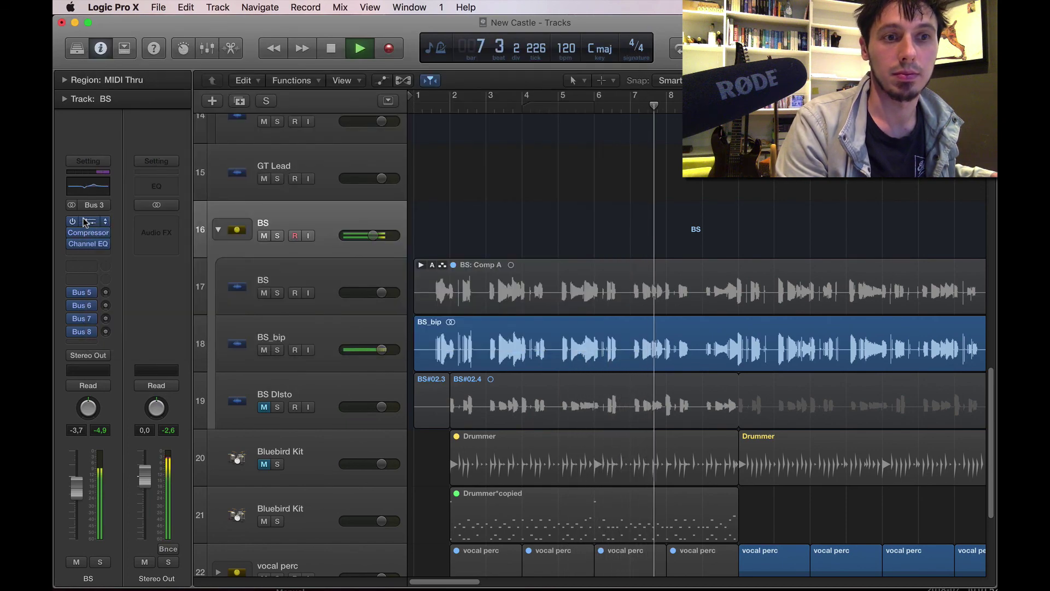
key("v")
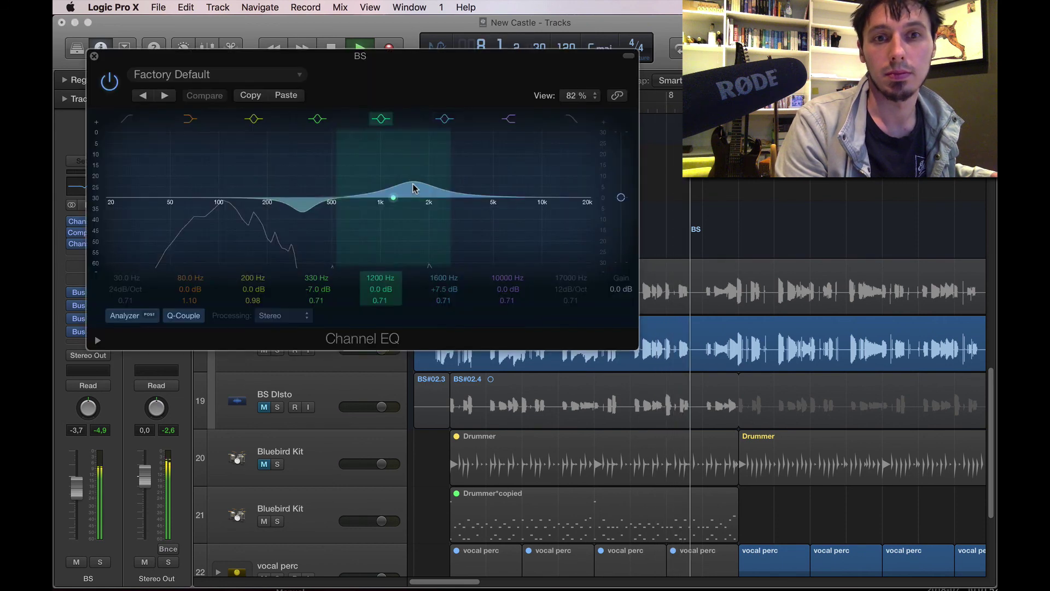
left_click_drag(419, 199, 419, 203)
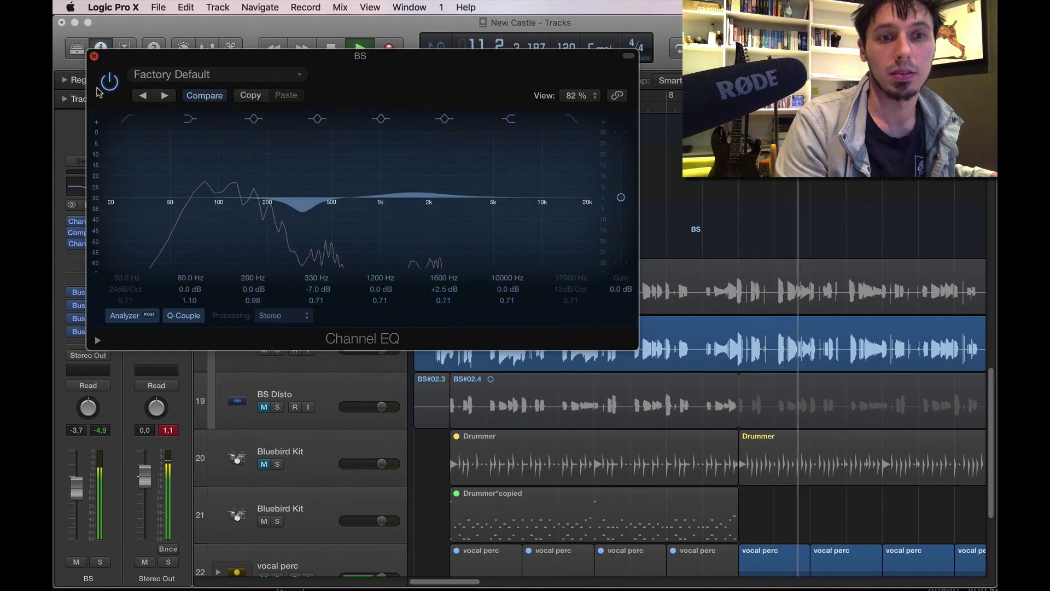
left_click(94, 57)
left_click_drag(77, 486, 76, 488)
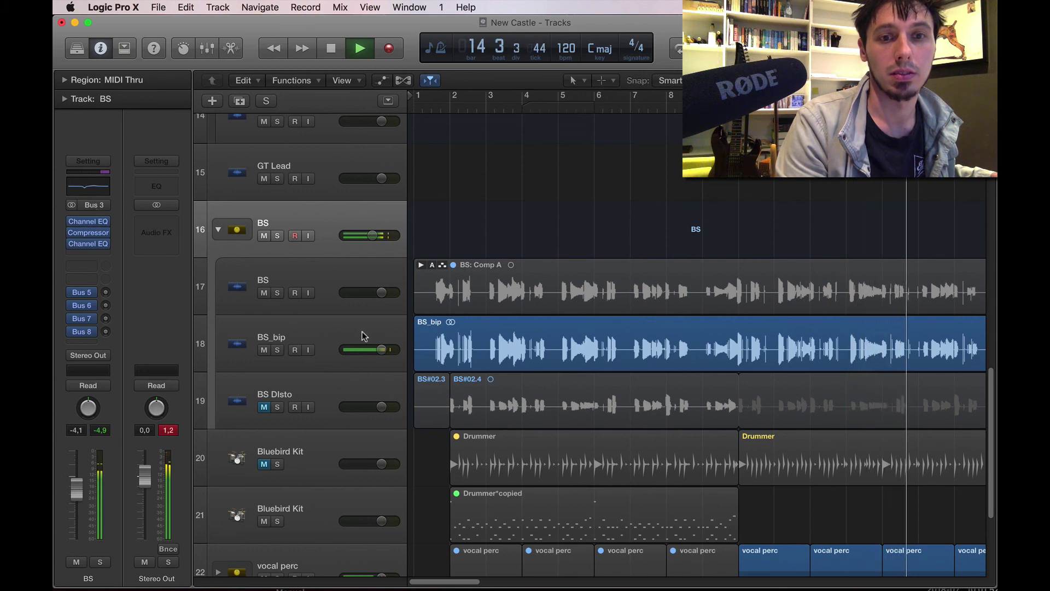
Step: Zoom the arrangement out to bars 1–16 and pull the vocal harm volume down to about -4.1 dB
key("super+Left")
key("super+Left")
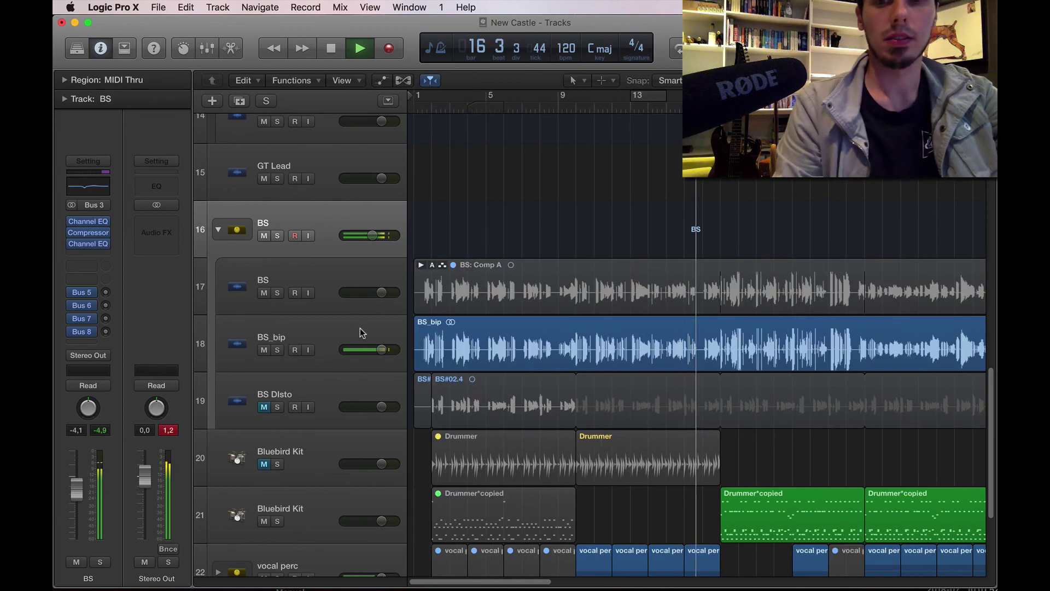
scroll(616, 356, "down", 3)
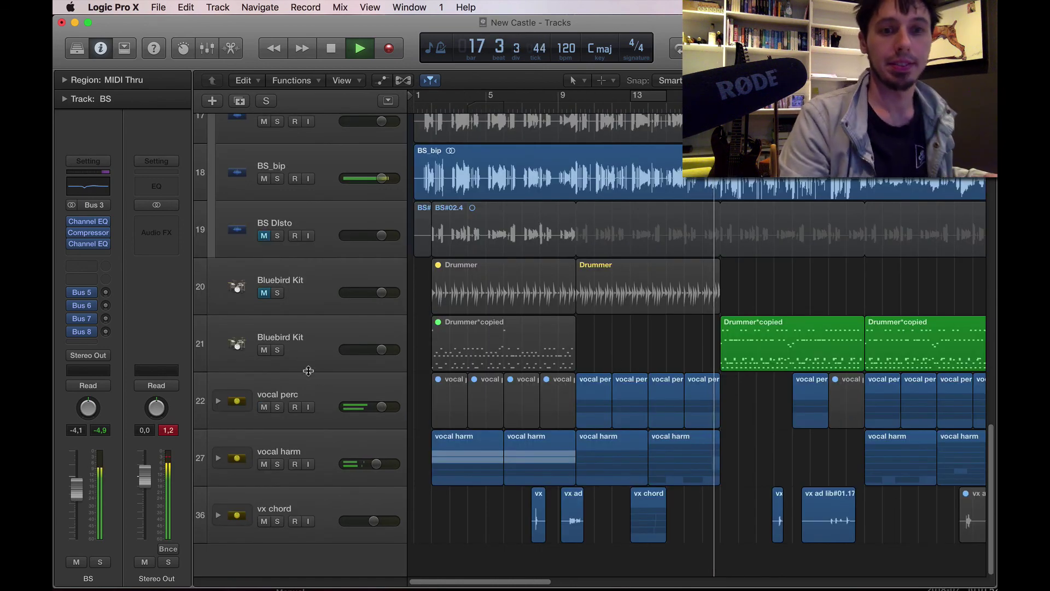
left_click(382, 406)
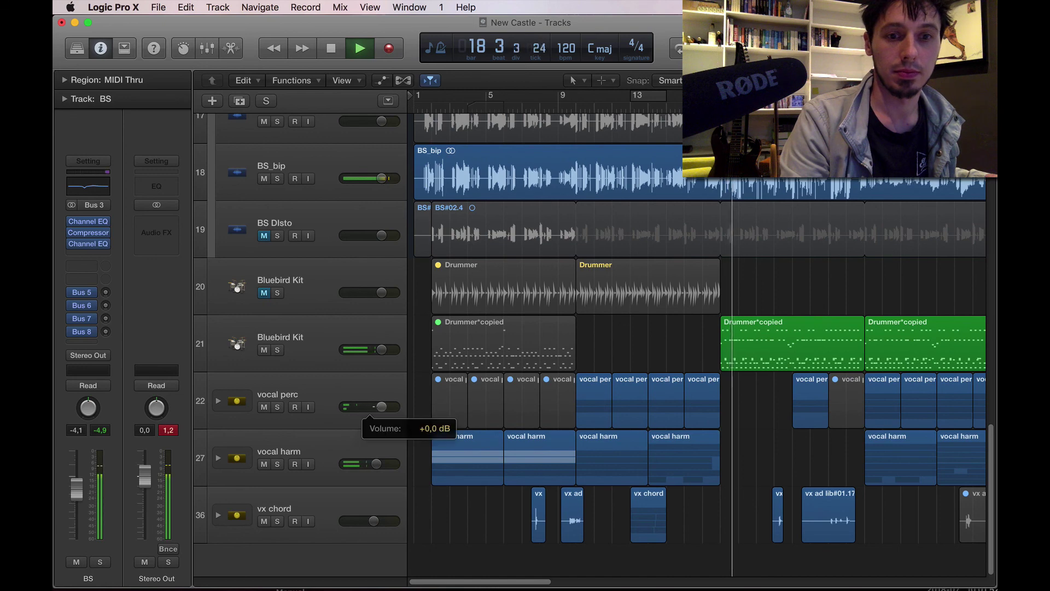
left_click_drag(366, 463, 362, 464)
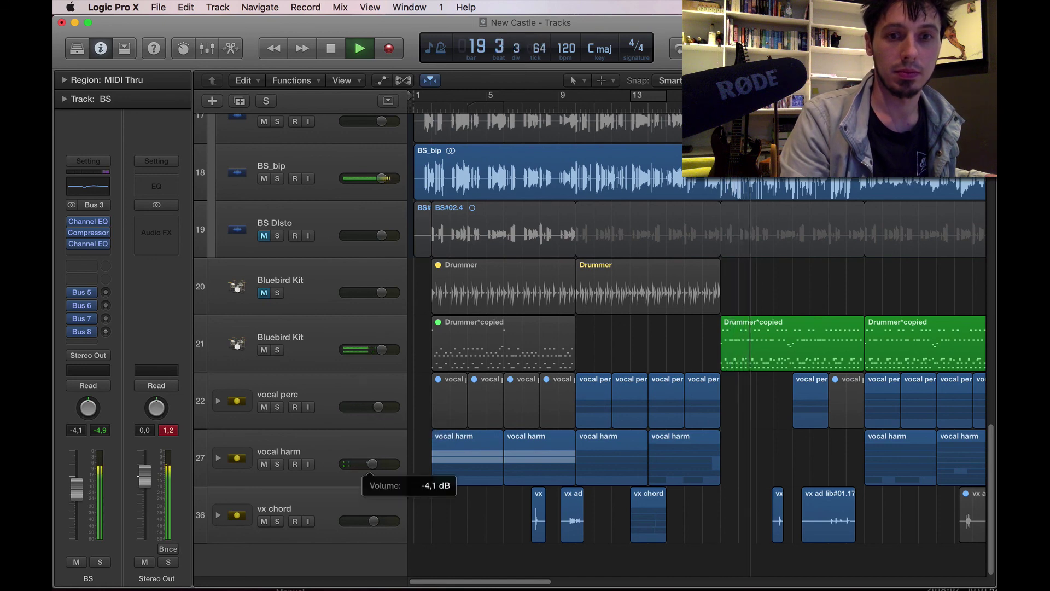
scroll(367, 464, "up", 1)
scroll(368, 462, "up", 3)
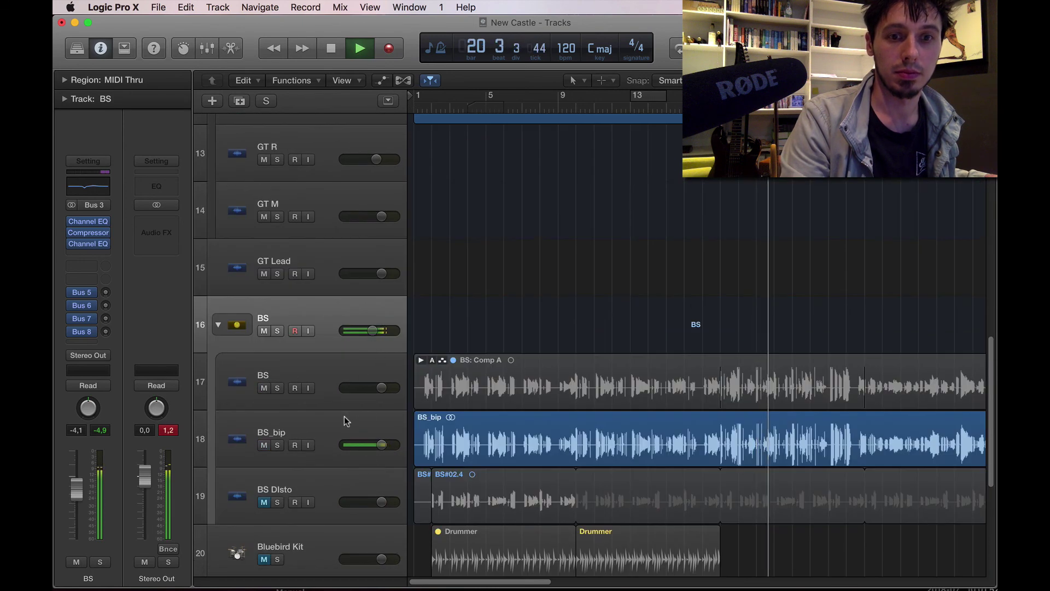
Step: Load the Deep and dark bass preset in BS_bip's TH-U Slate without saving the previous changes
left_click(346, 421)
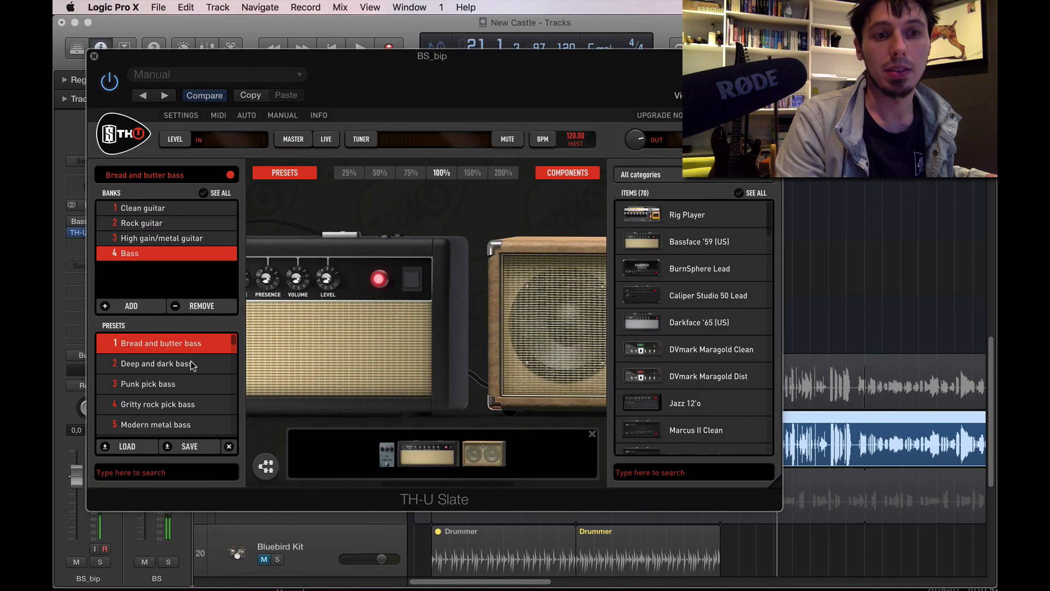
double_click(164, 364)
key("Return")
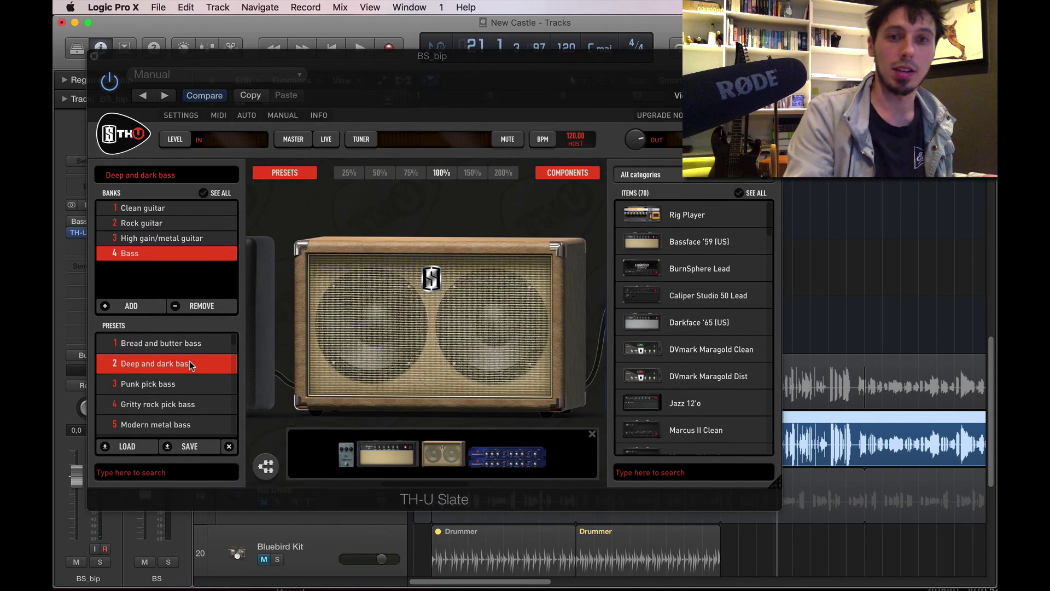
key("space")
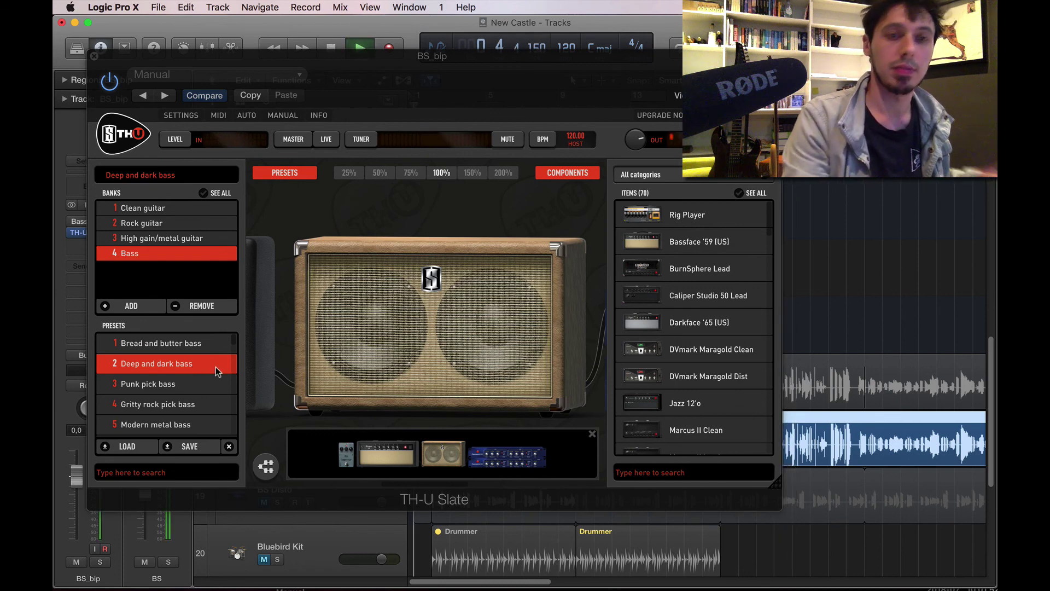
left_click(93, 55)
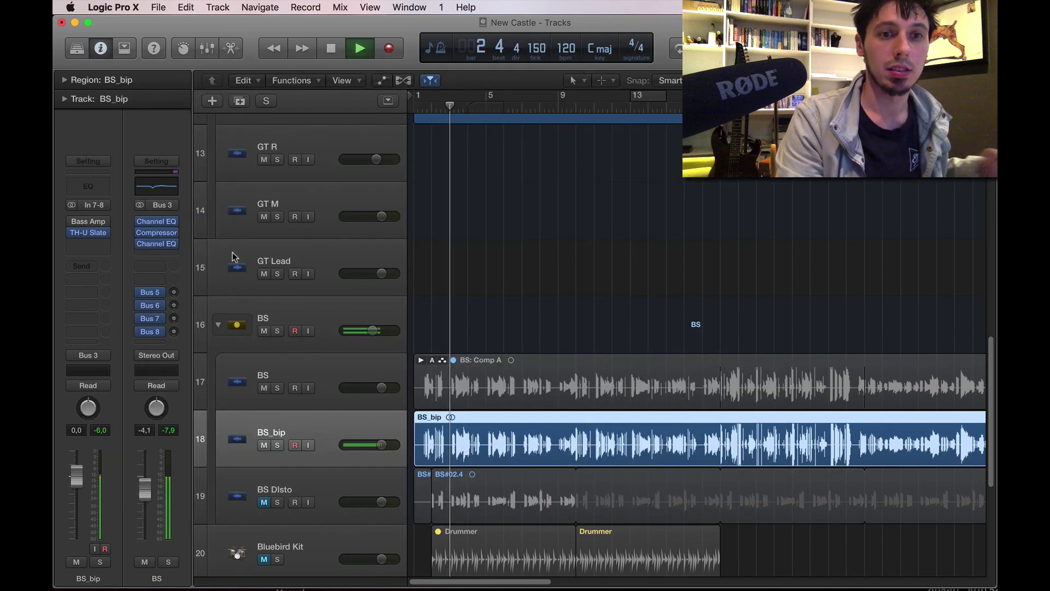
Step: In the BS bus's first Channel EQ, cut 475 Hz by -5.0 dB and boost the upper band to 800 Hz at +6.0 dB
left_click(334, 312)
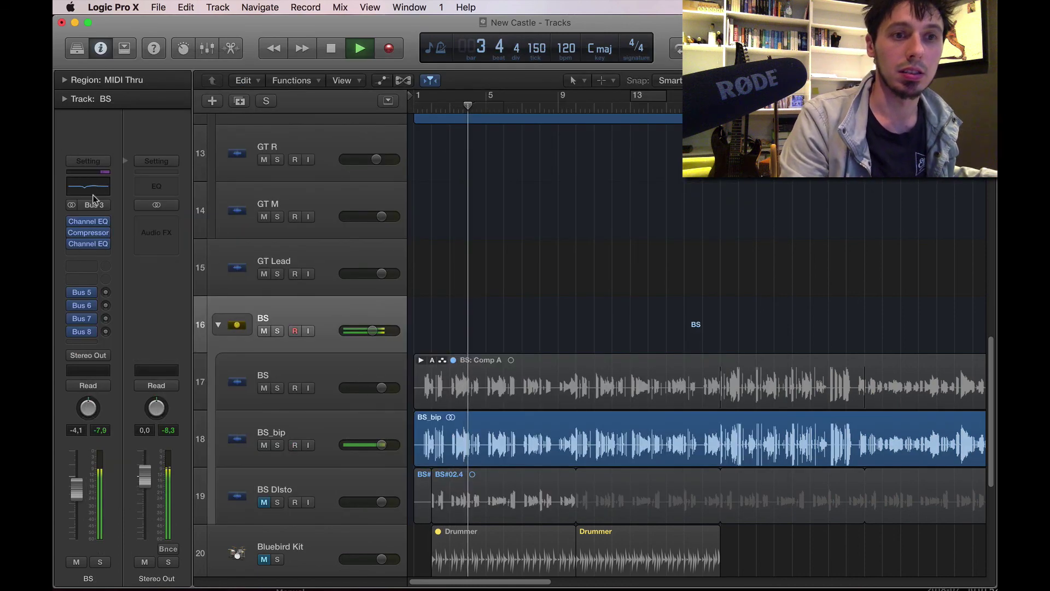
left_click(80, 221)
left_click_drag(304, 209, 329, 218)
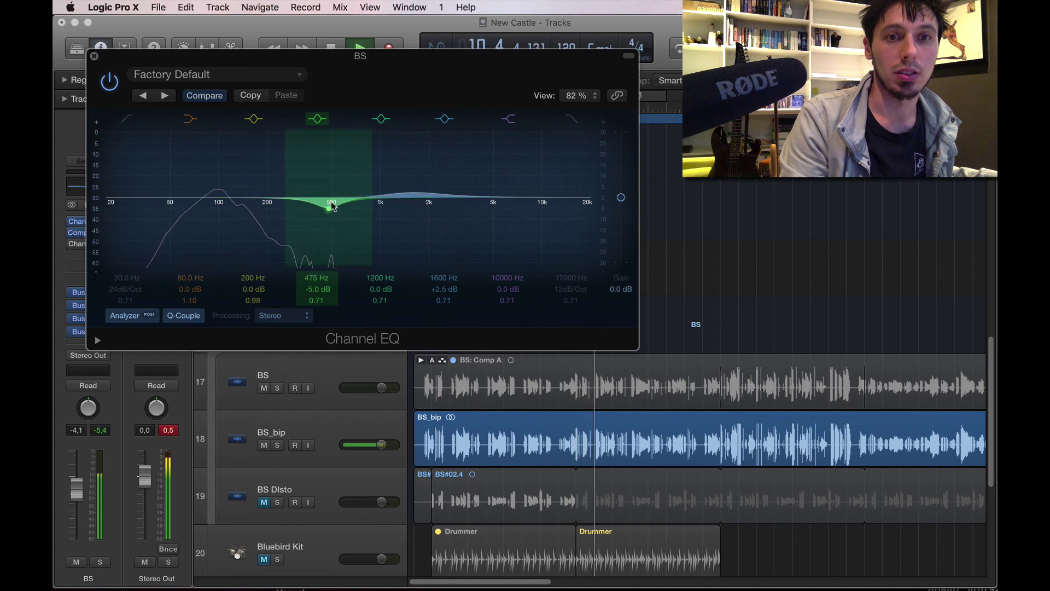
left_click_drag(416, 192, 371, 180)
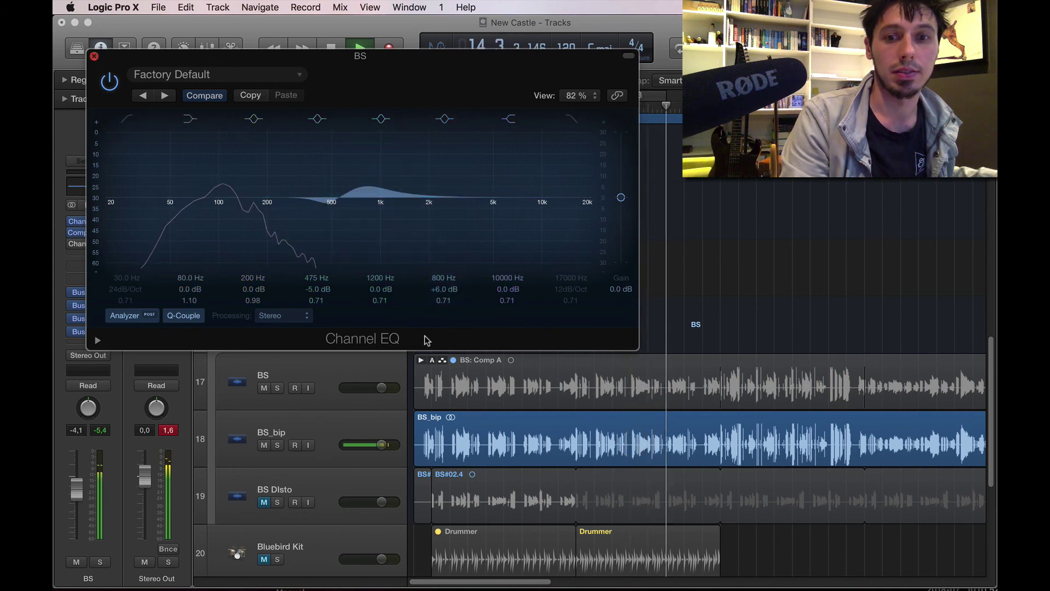
key("super+w")
scroll(426, 371, "down", 5)
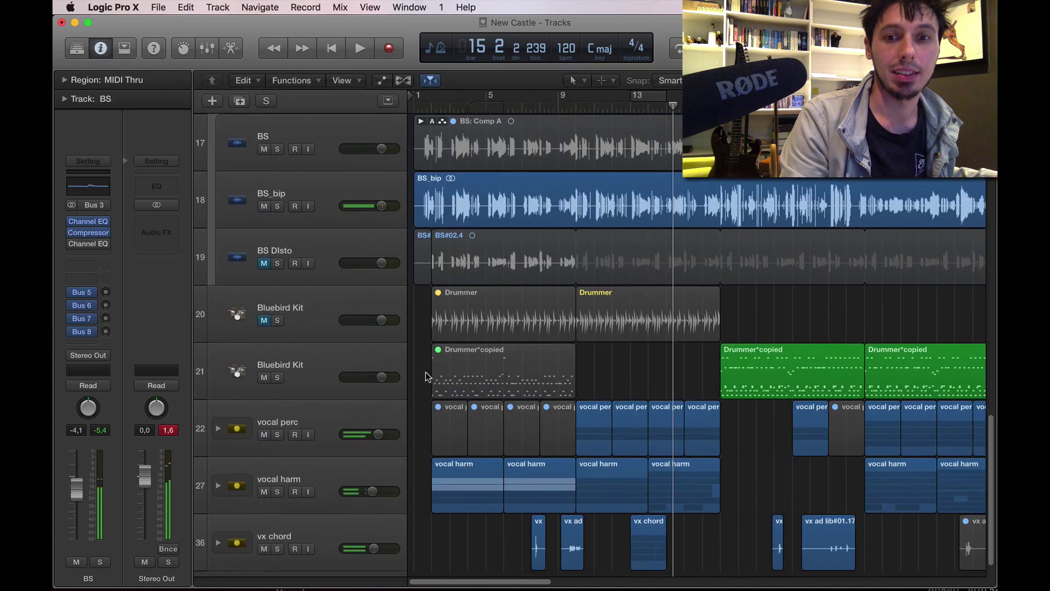
Step: Nudge the vx chord volume down to -4.9 dB and lower vocal perc slightly
scroll(426, 377, "down", 1)
left_click_drag(362, 520, 361, 520)
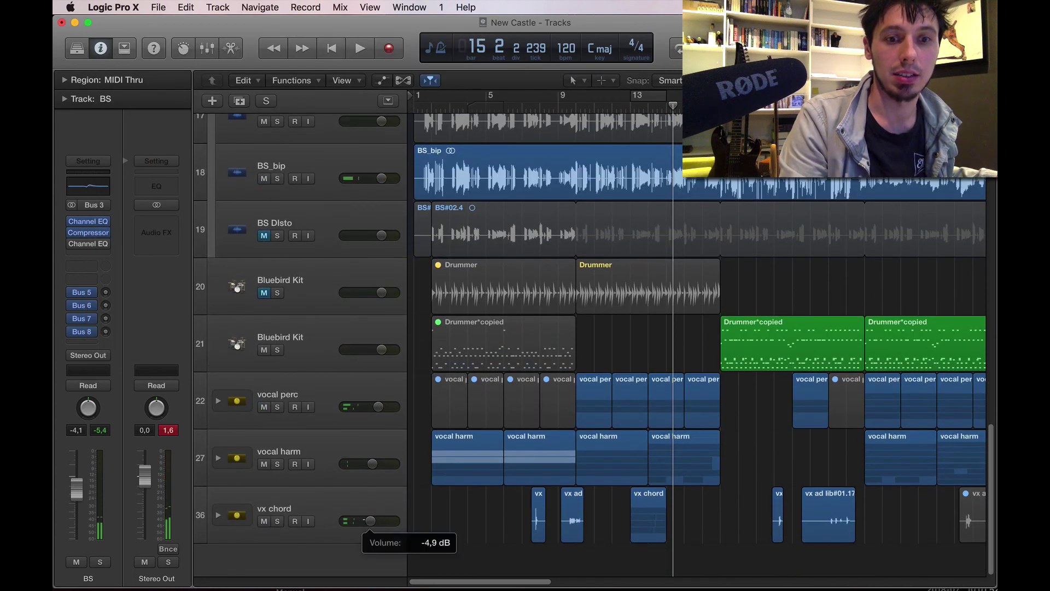
left_click(373, 464)
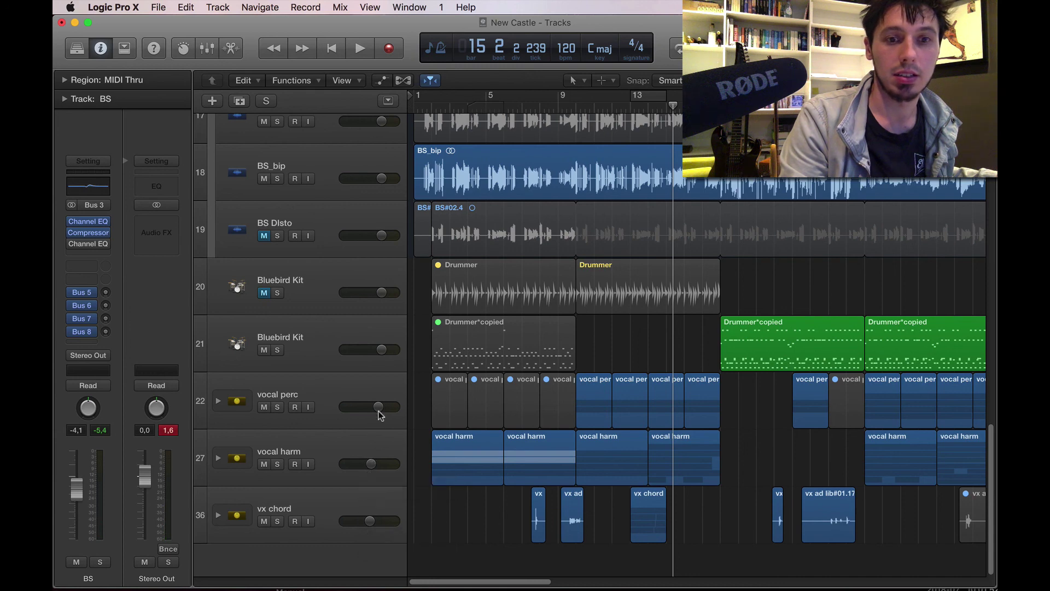
left_click_drag(379, 407, 376, 407)
Step: Restart playback from the beginning of the song
key("Return")
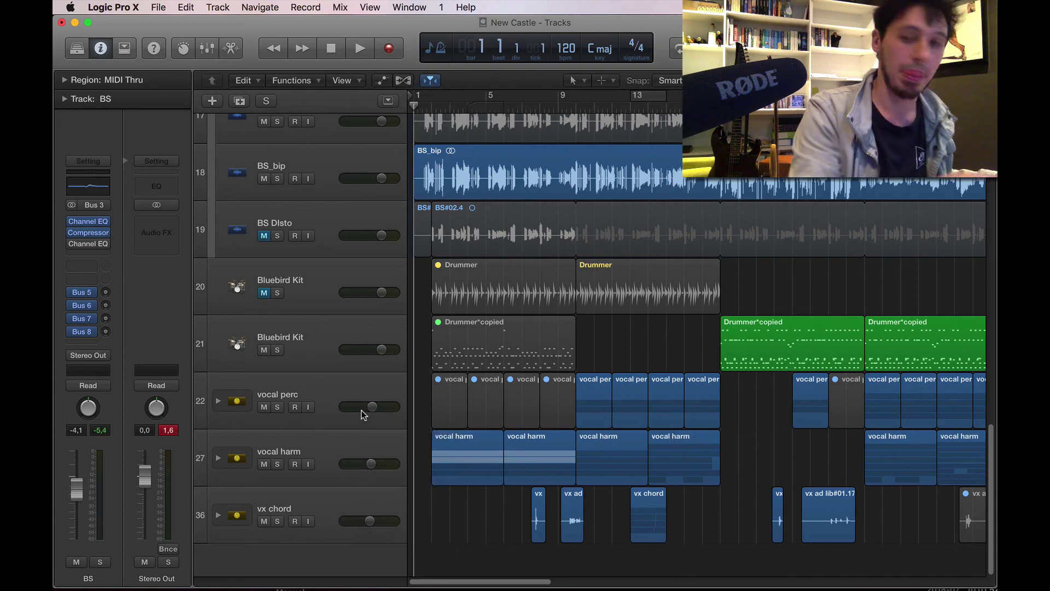
key("space")
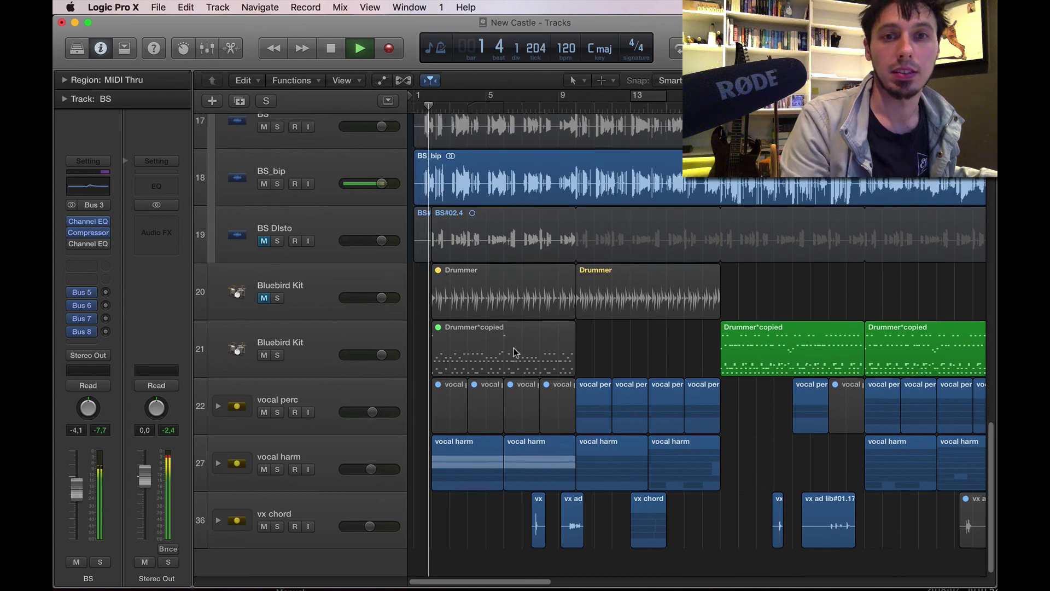
scroll(328, 328, "up", 4)
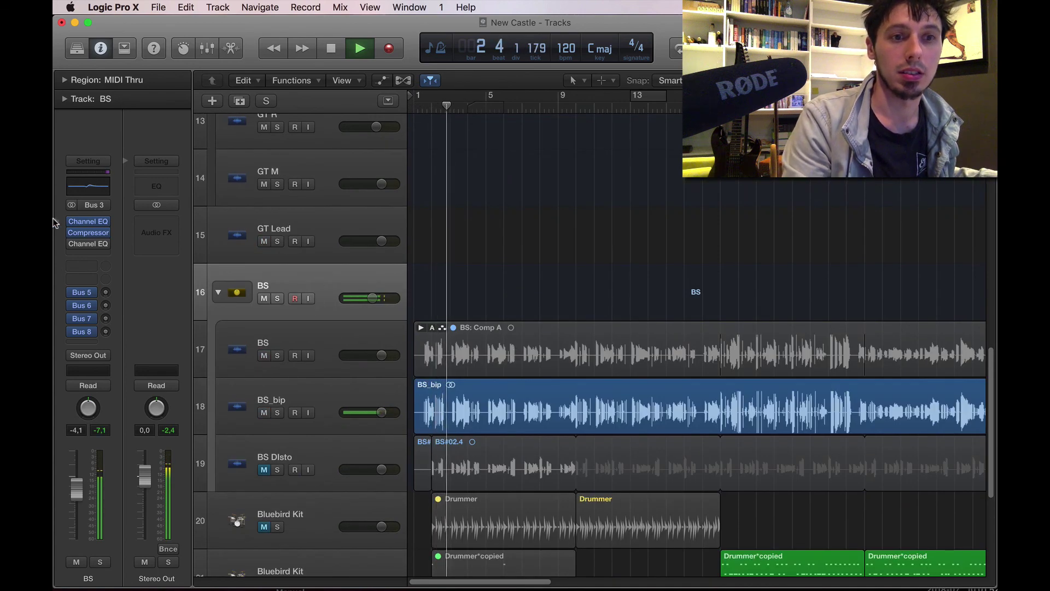
Step: Inspect the BS bus compressor settings
mouse_move(75, 235)
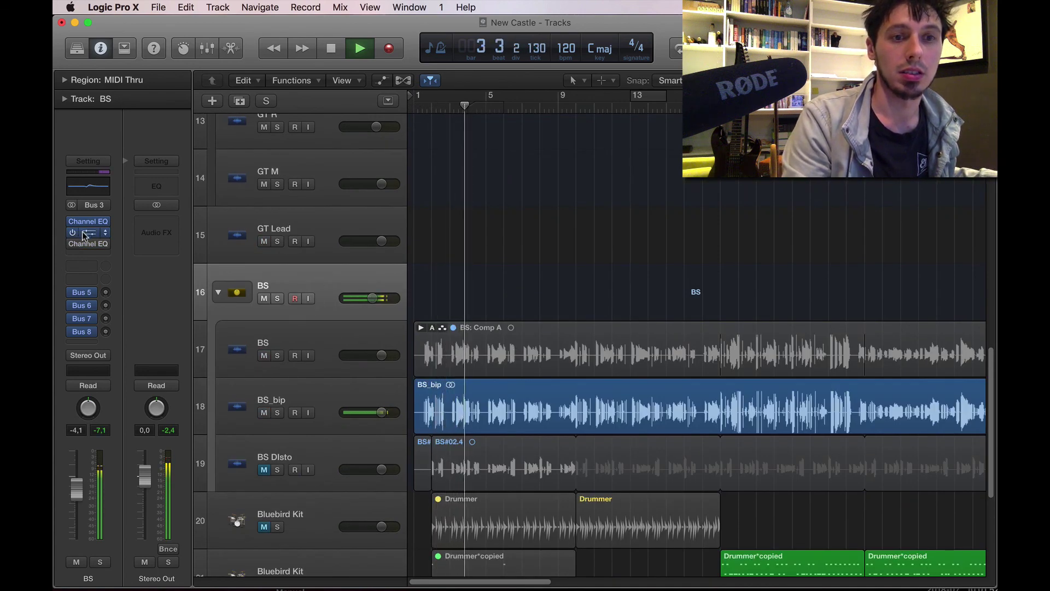
left_click(82, 231)
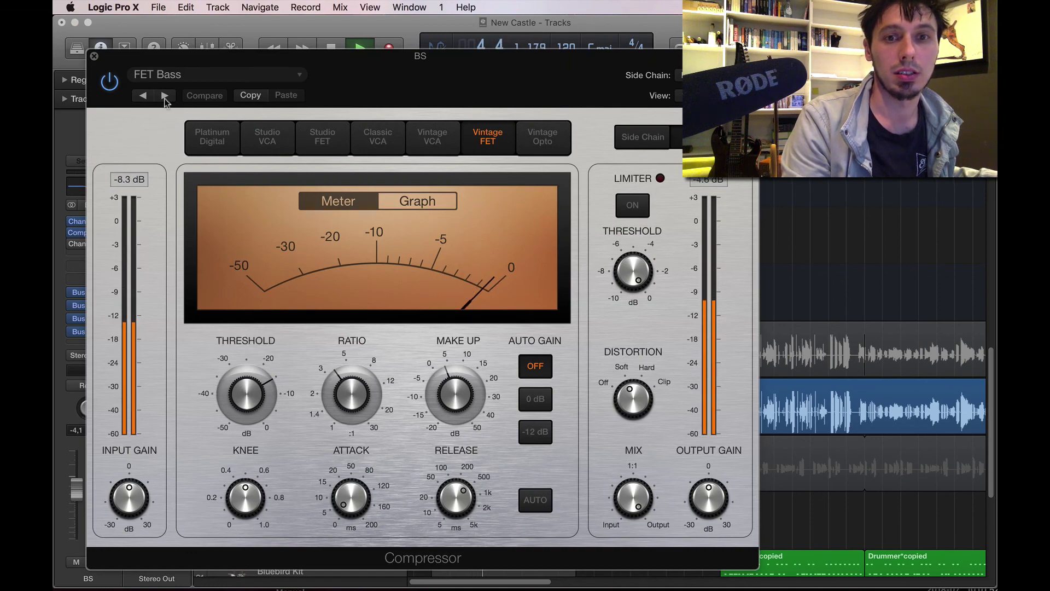
left_click(94, 56)
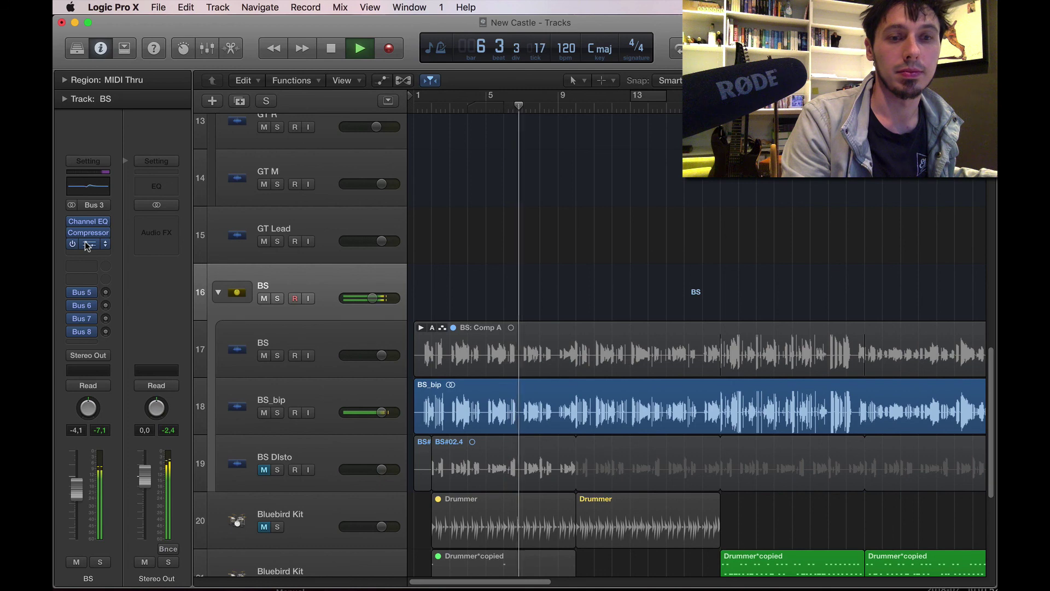
Step: On the BS bus's second Channel EQ, A/B the 485 Hz dip and switch off the 240 Hz cut
left_click(88, 246)
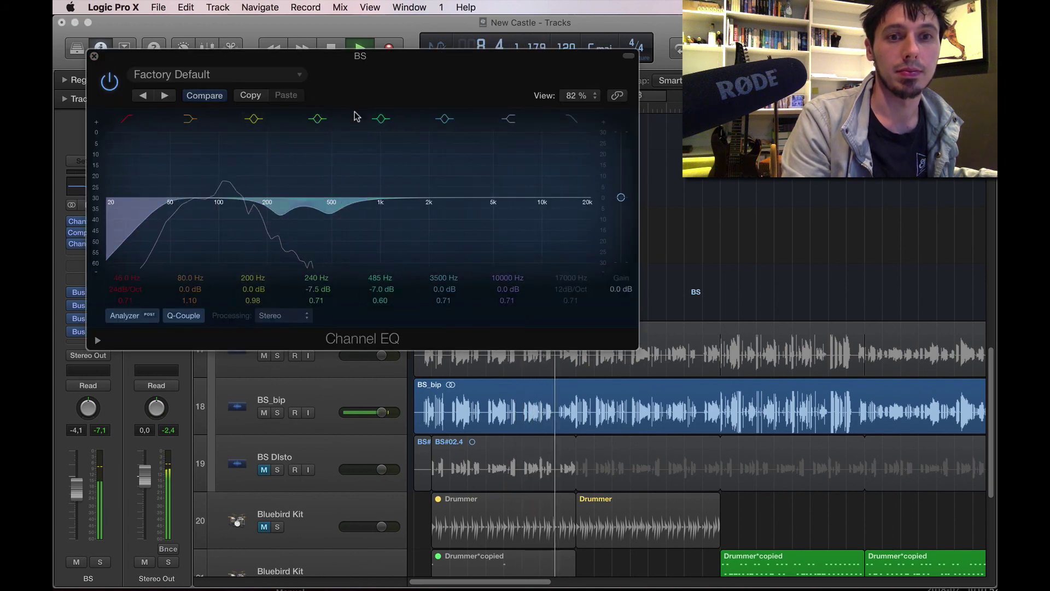
left_click(380, 119)
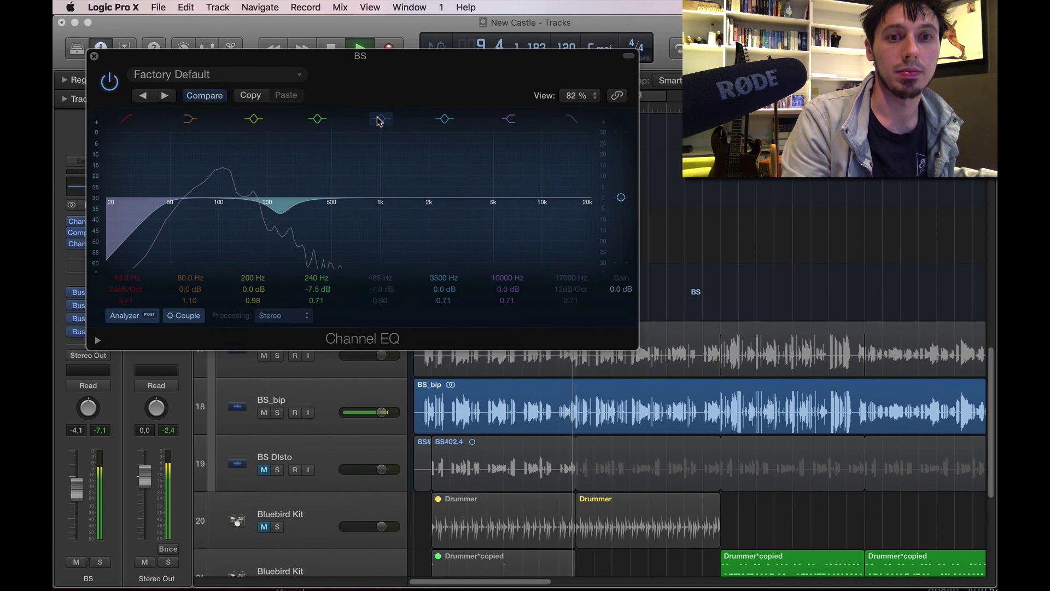
left_click(380, 119)
left_click(317, 119)
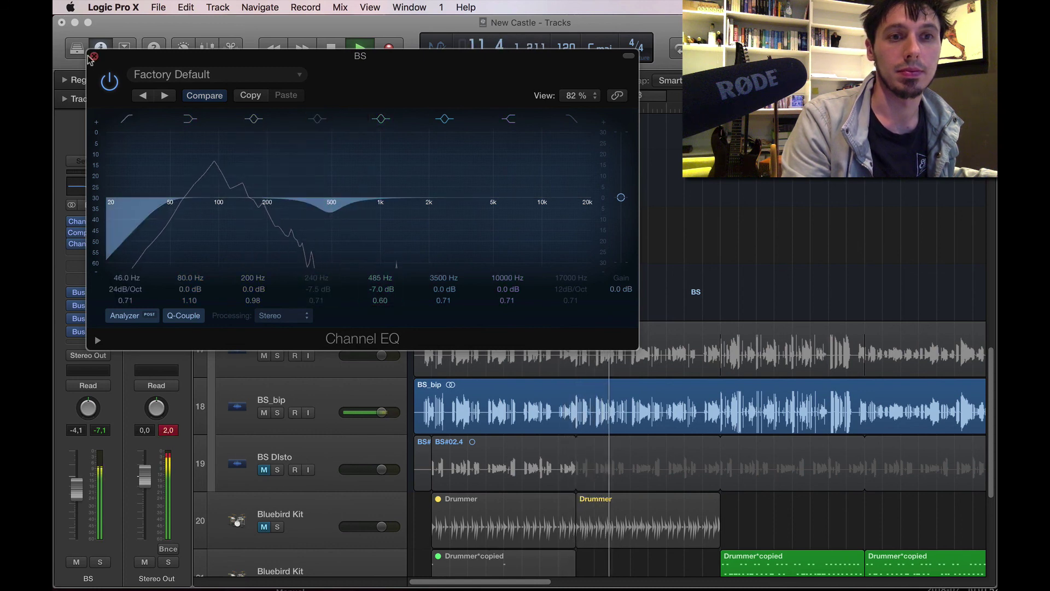
key("super+w")
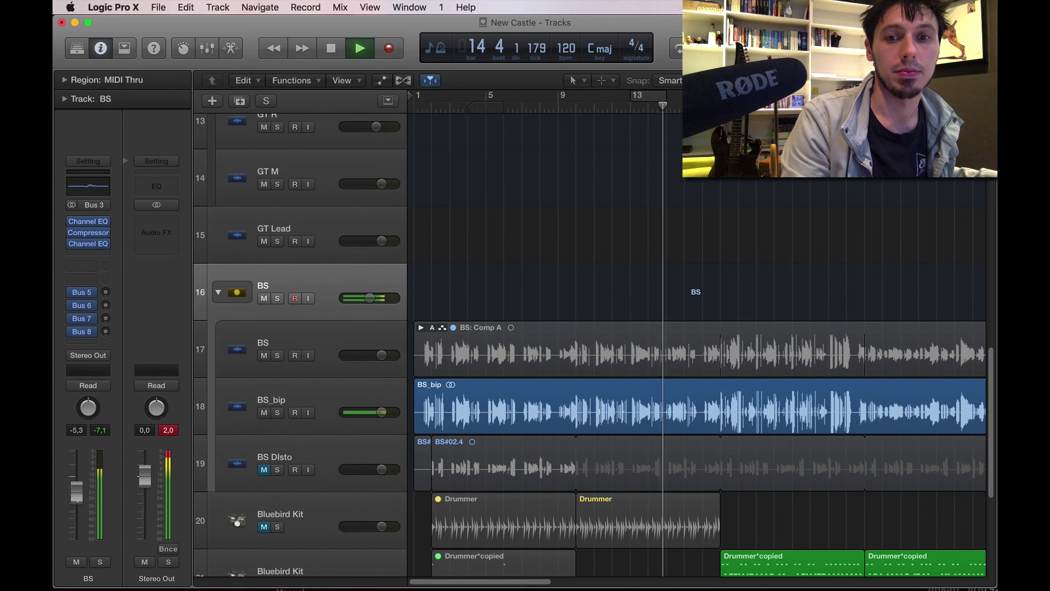
Step: Collapse the track 16 BS stack and set its bus fader to -6.0 dB
left_click(219, 294)
scroll(389, 311, "down", 2)
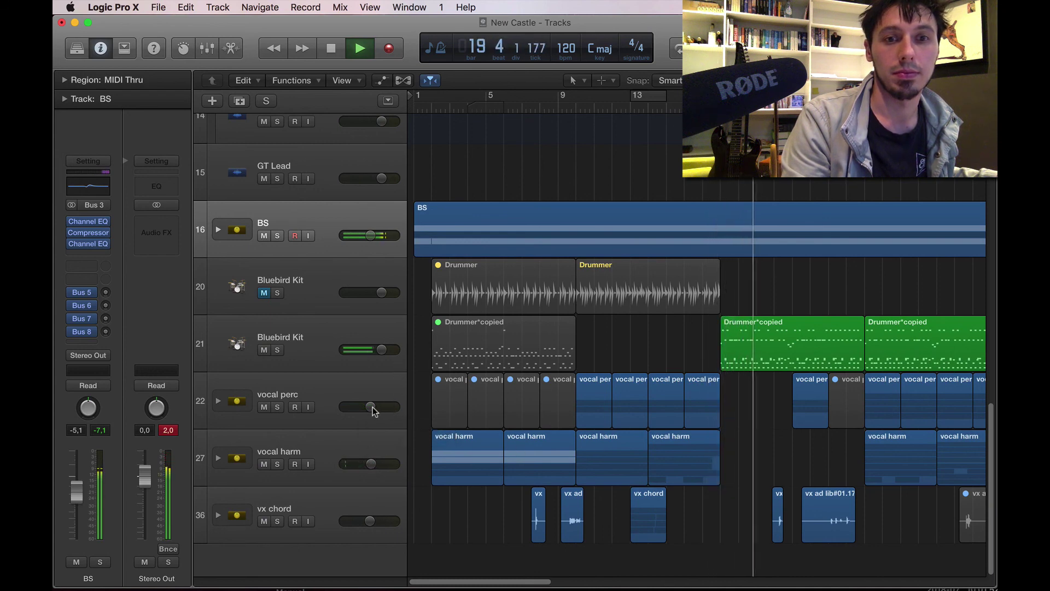
left_click_drag(370, 235, 369, 235)
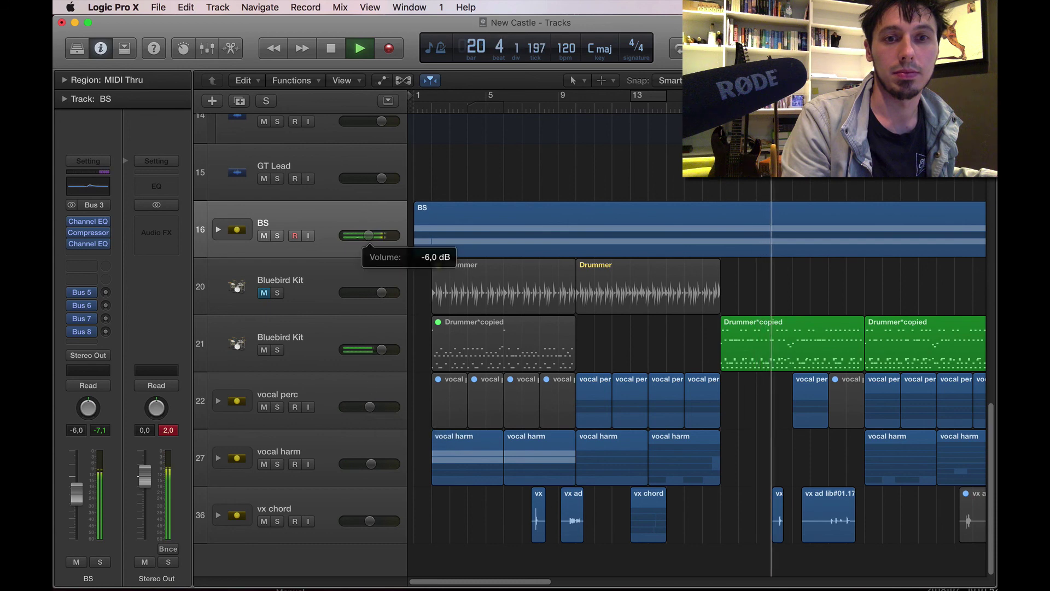
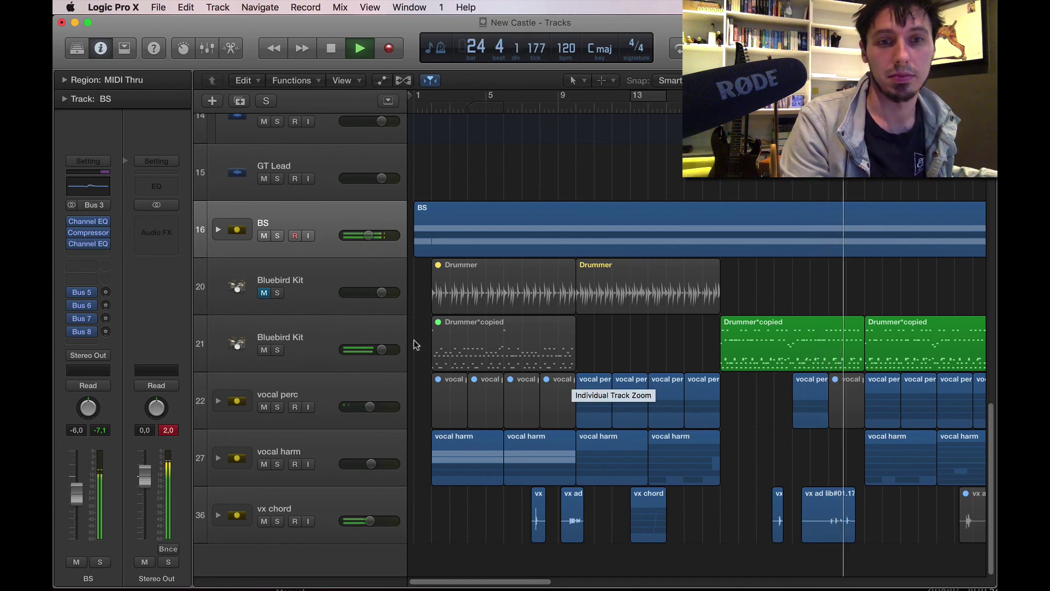
Step: Lower the vocal perc volume to about -5.4 dB and pull vocal harm slightly lower
scroll(335, 334, "right", 3)
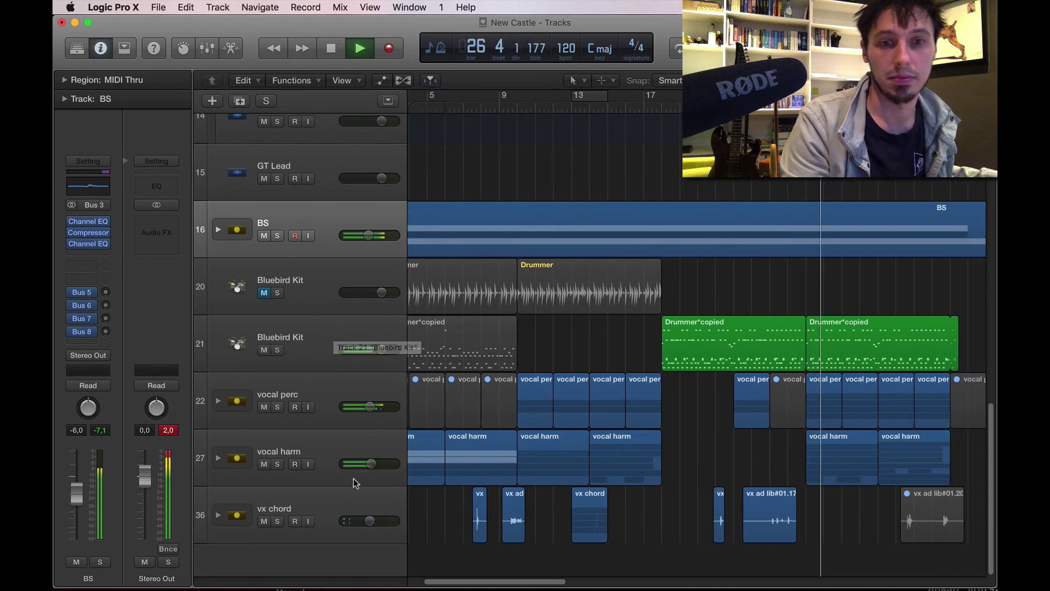
left_click(370, 406)
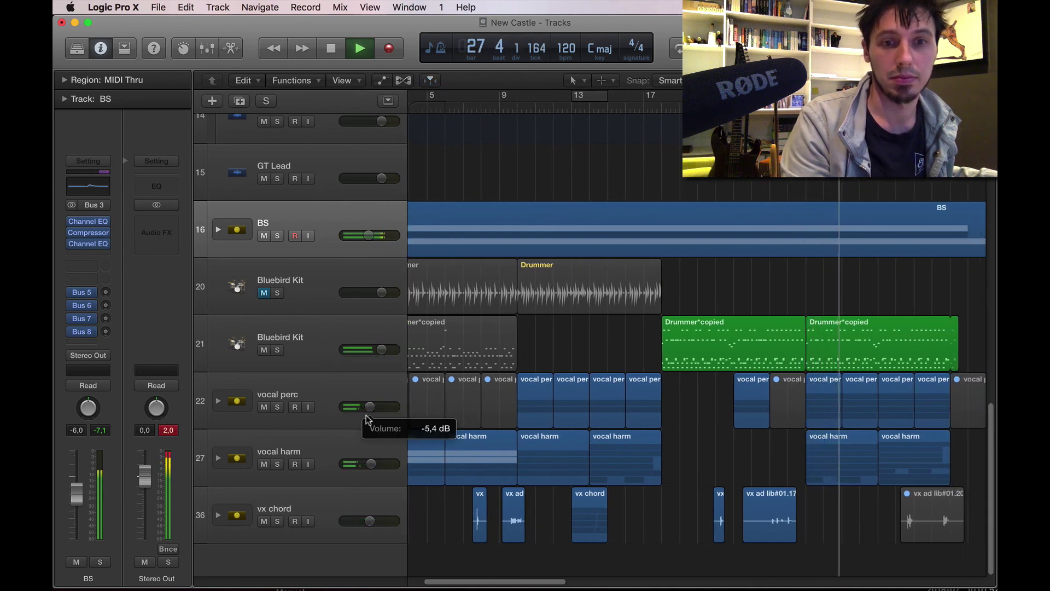
left_click(371, 463)
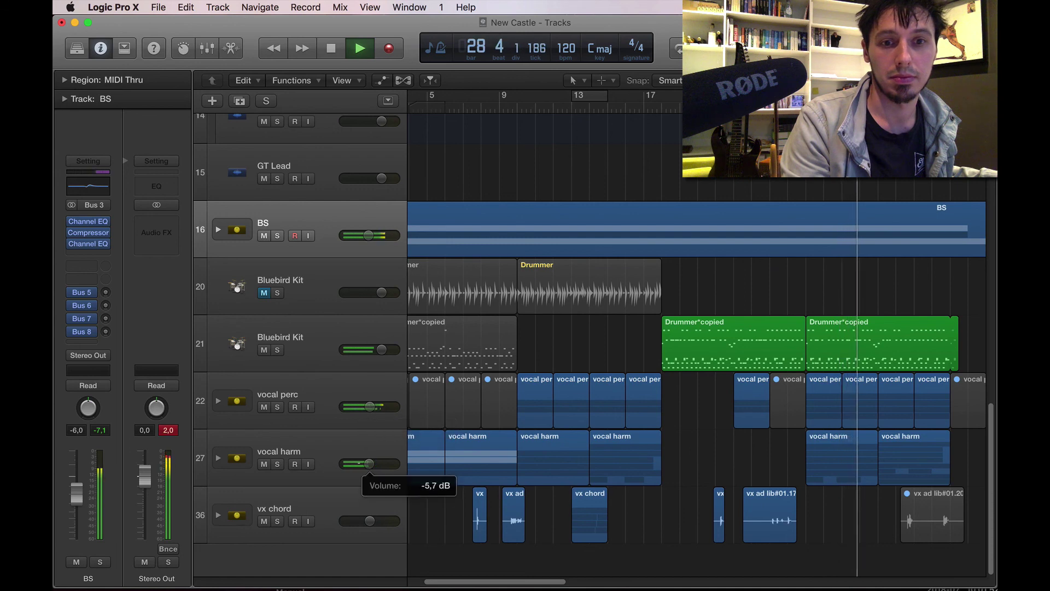
left_click_drag(370, 463, 366, 464)
left_click(331, 445)
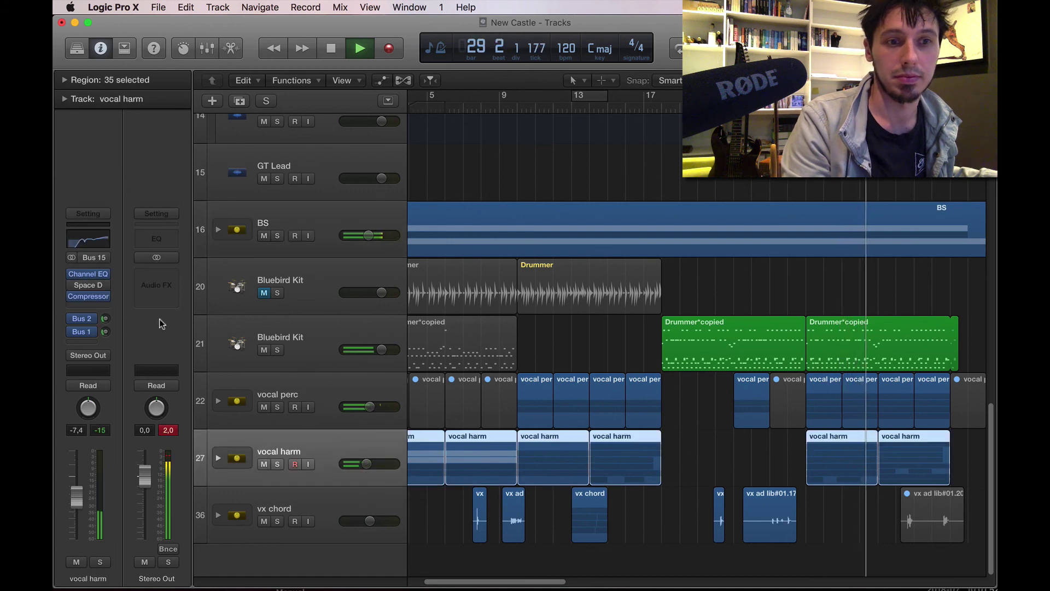
Step: Add a send on vocal harm to the Bus 7 (8 note) Repeater delay
left_click(86, 342)
mouse_move(96, 402)
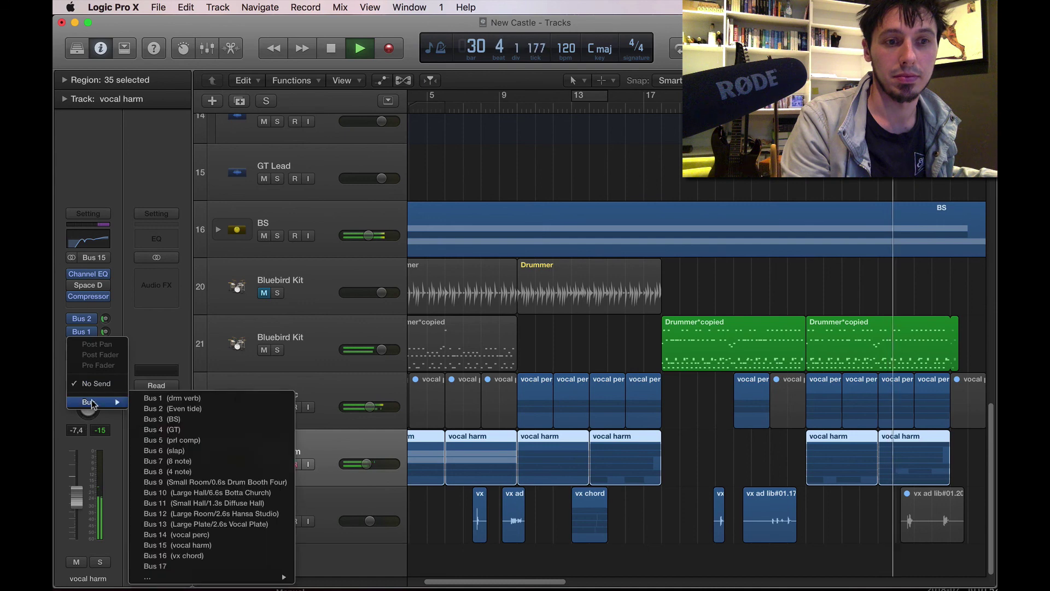
left_click(228, 461)
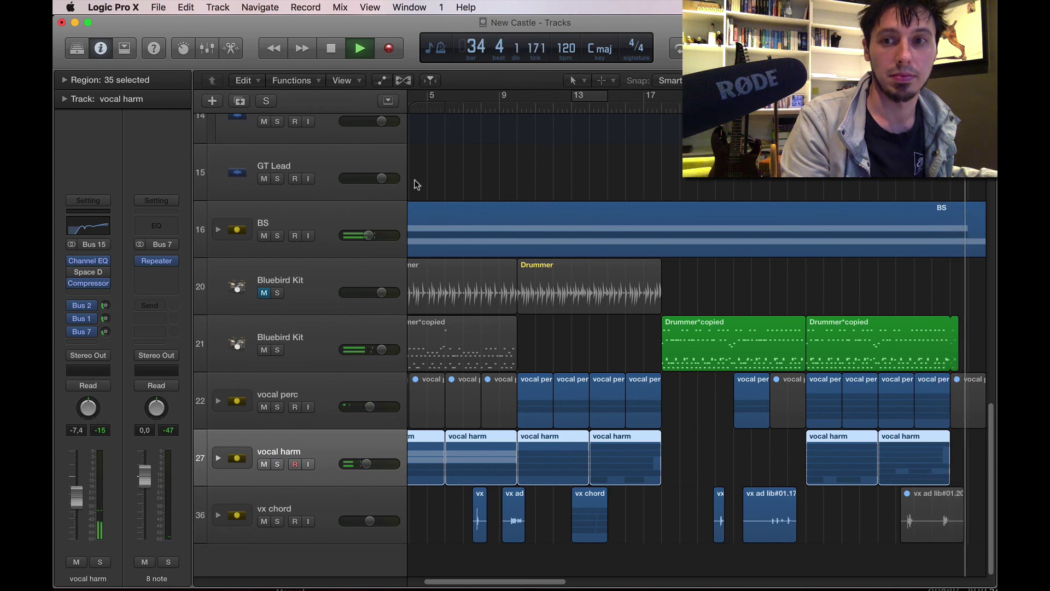
key("space")
left_click(203, 255)
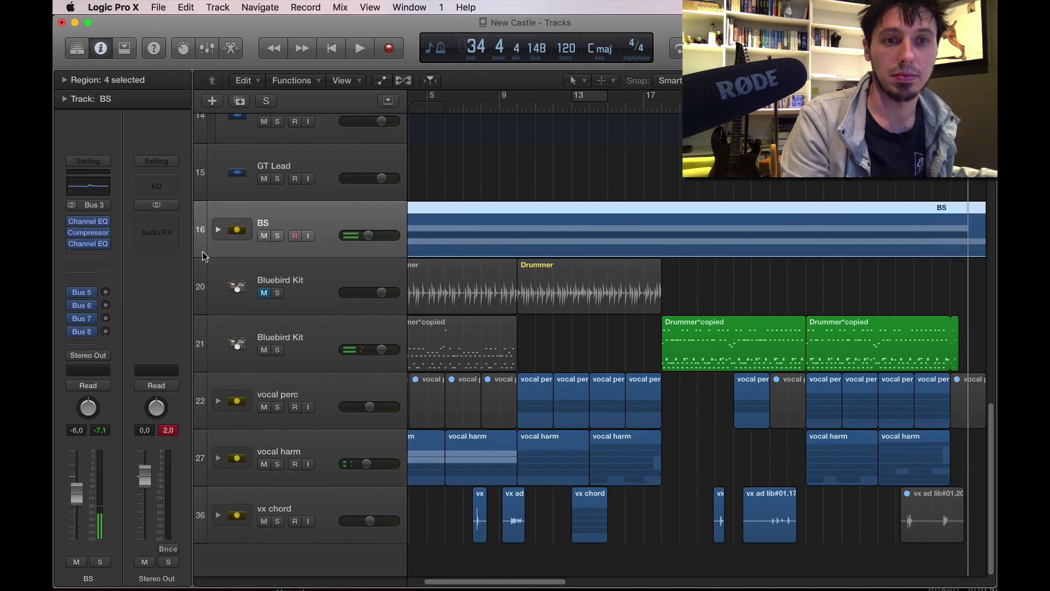
Step: Send the BS track to the drm verb bus
left_click(90, 270)
mouse_move(99, 323)
left_click(204, 324)
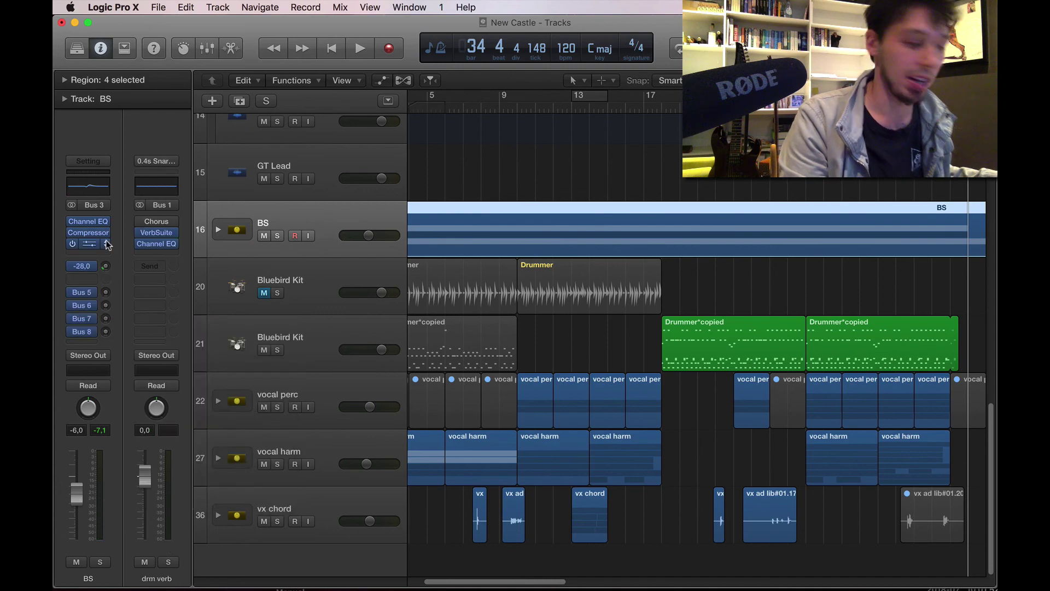
Step: Set the reverb send levels on both Drums tracks, the second to about -18.5
scroll(534, 184, "up", 10)
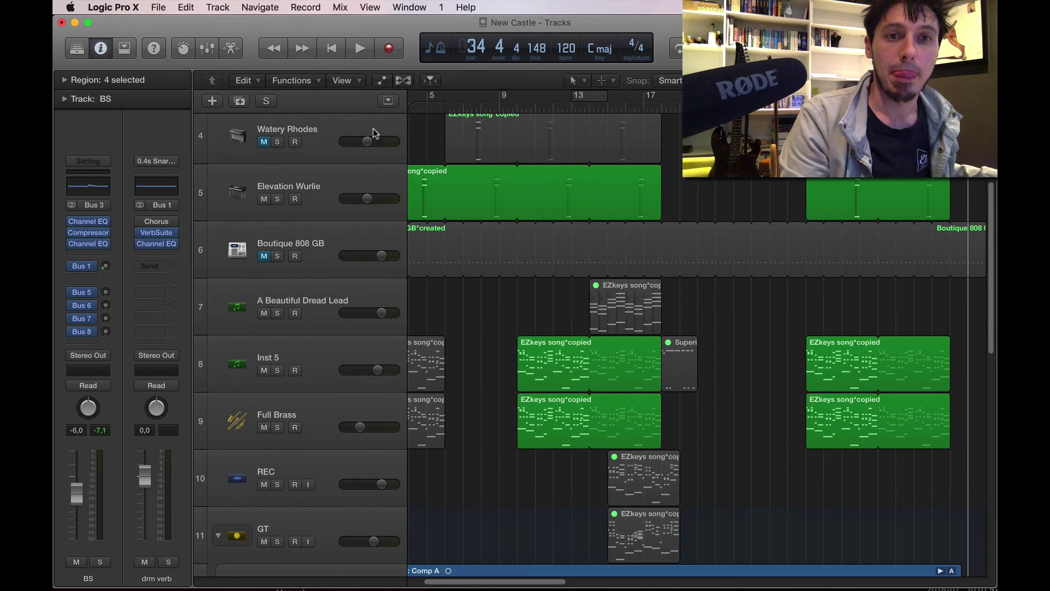
scroll(373, 133, "up", 3)
left_click(345, 129)
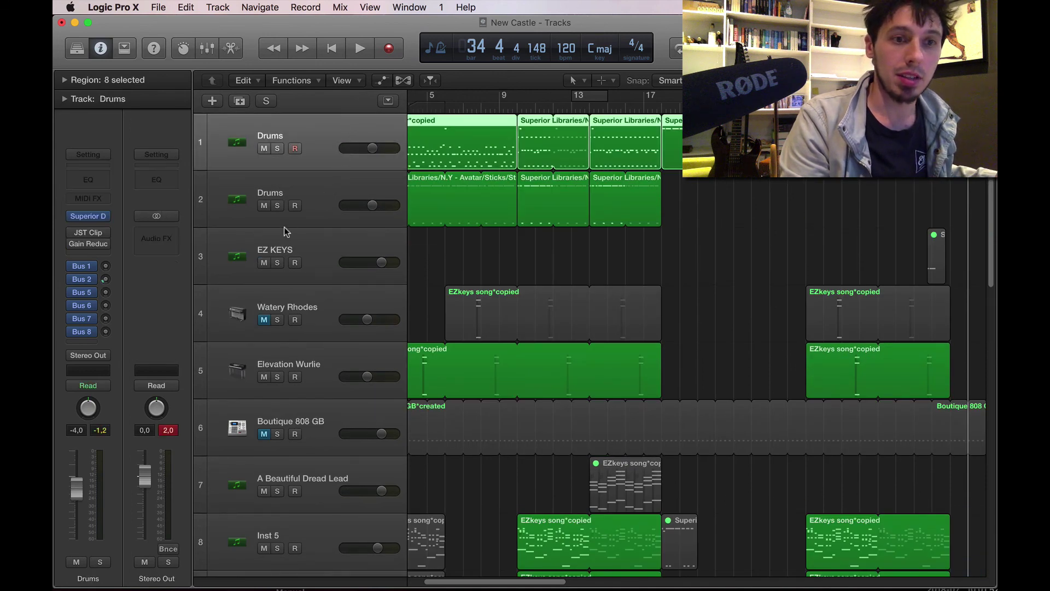
left_click(105, 266)
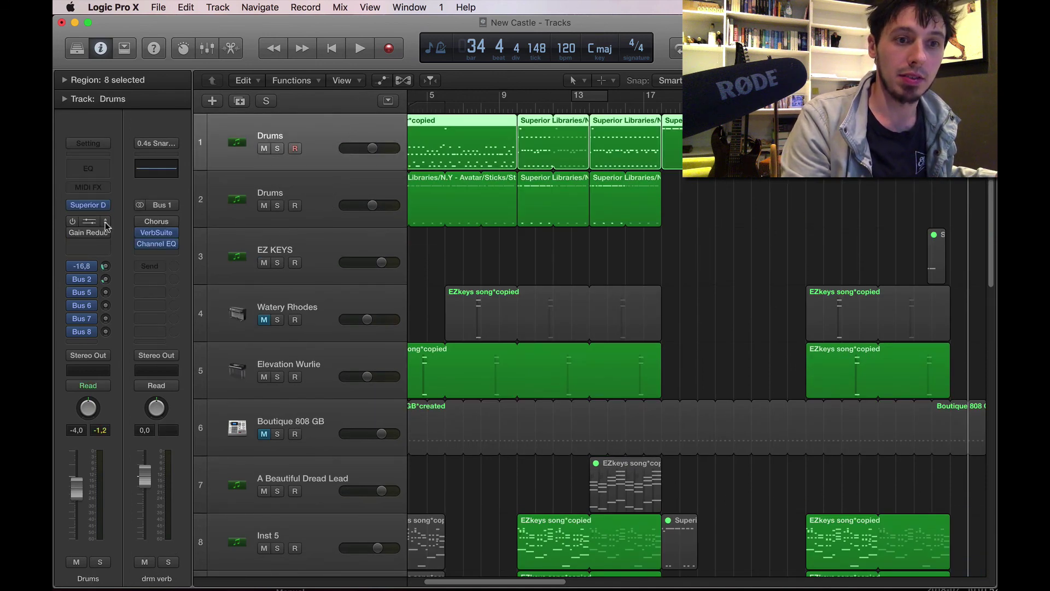
left_click(313, 176)
left_click_drag(106, 267, 106, 235)
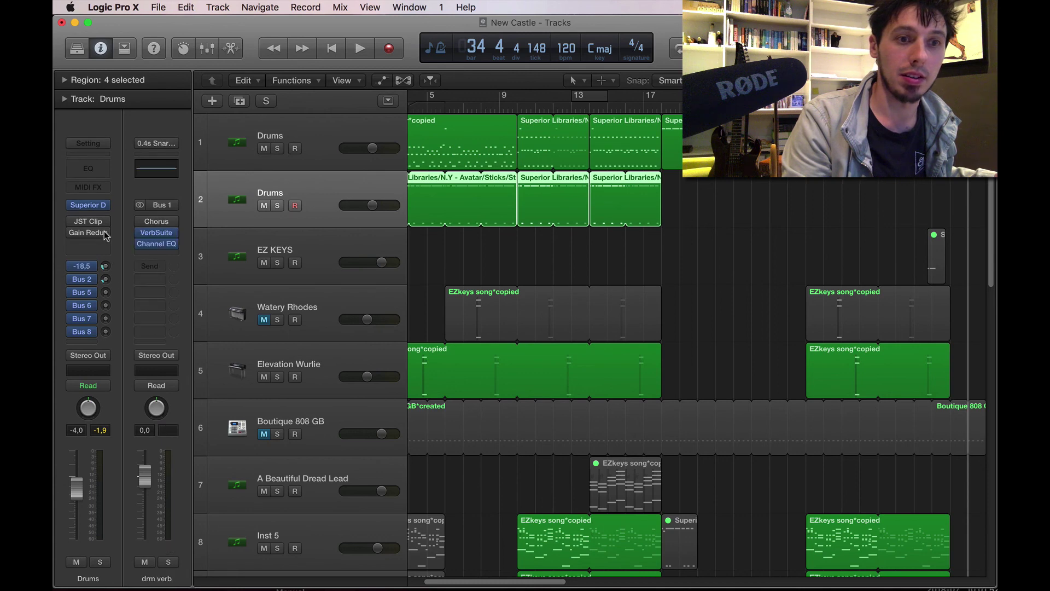
Step: Enable a low cut at about 99 Hz, 18 dB/Oct, on the drm verb Channel EQ
key("Return")
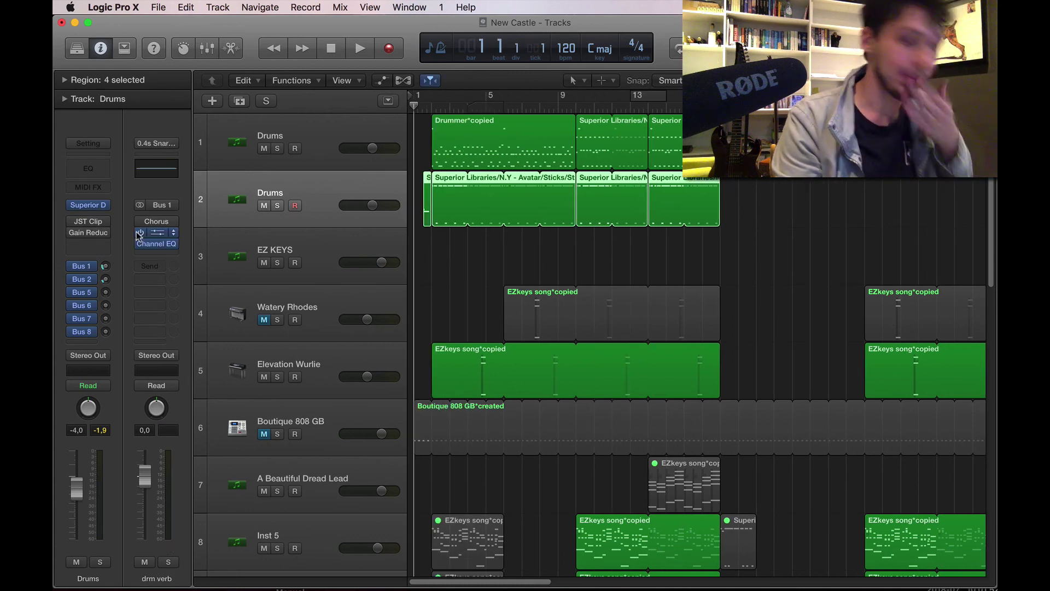
key("space")
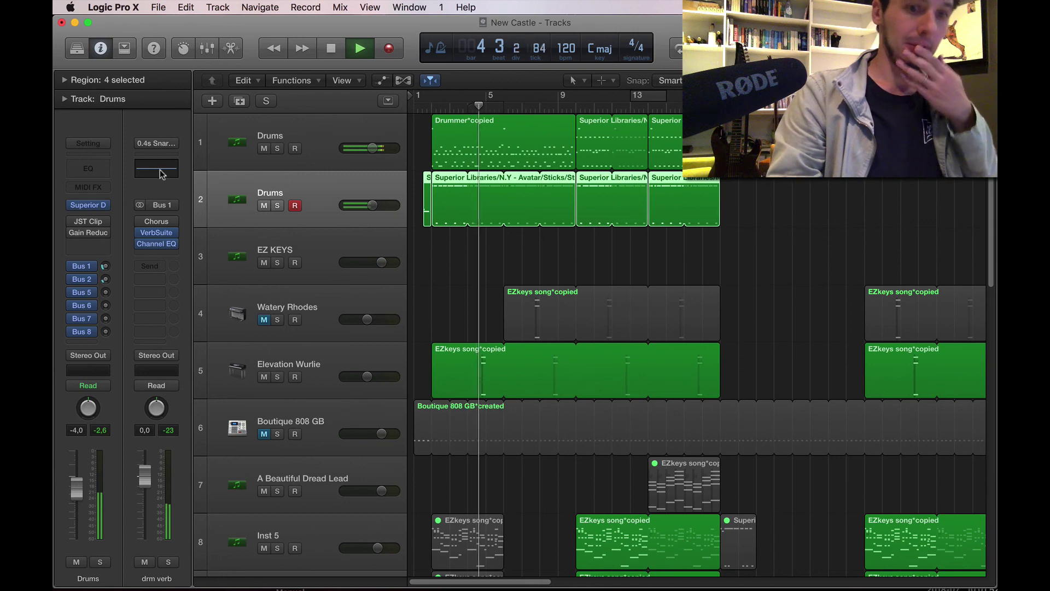
left_click(156, 244)
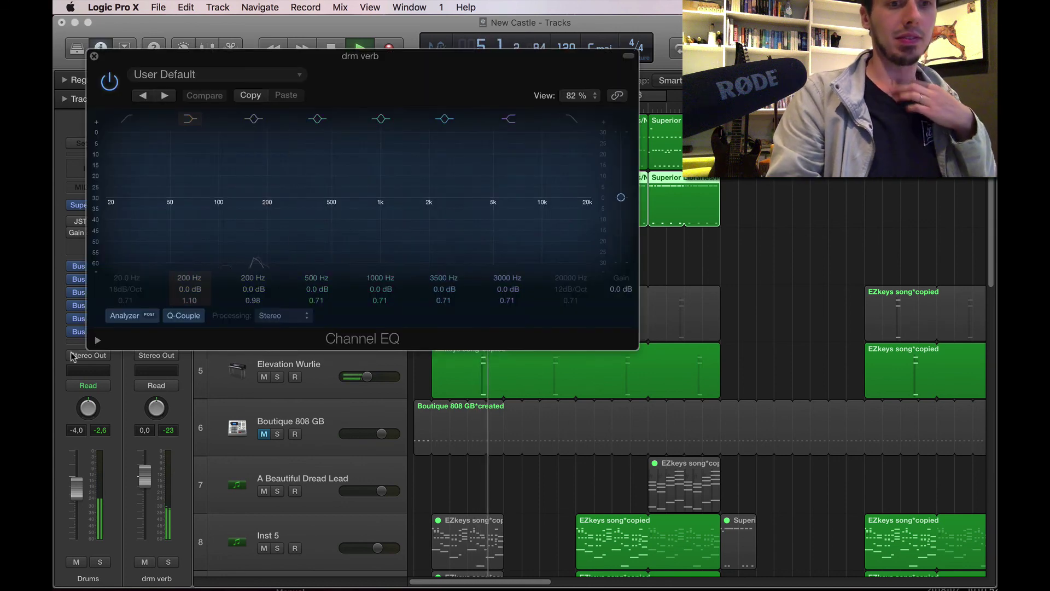
left_click(126, 119)
left_click_drag(124, 180, 244, 217)
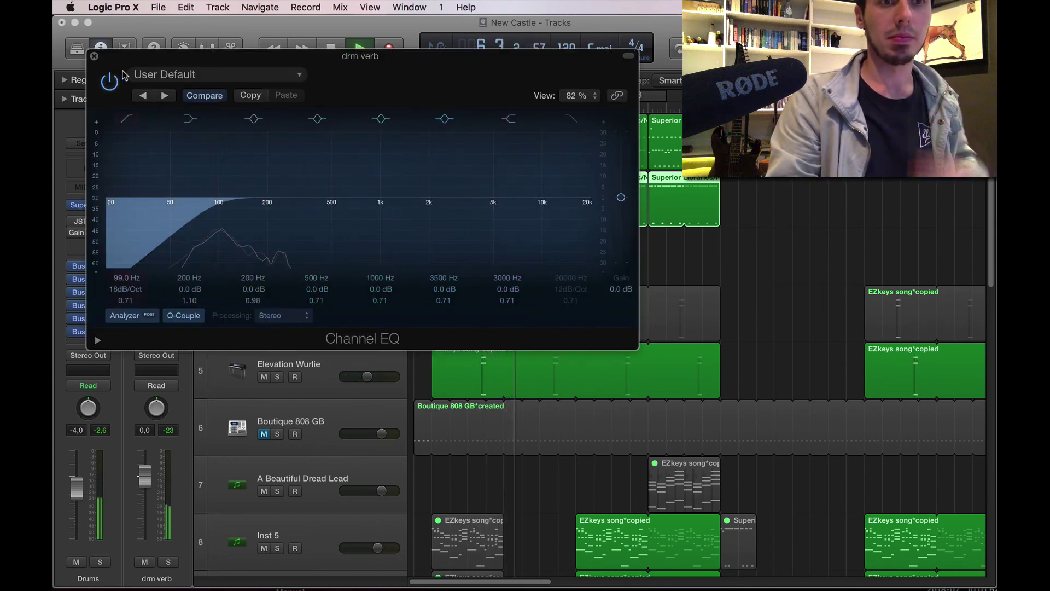
Step: Close the EQ, stop playback and select the Elevation Wurlie track
left_click(94, 56)
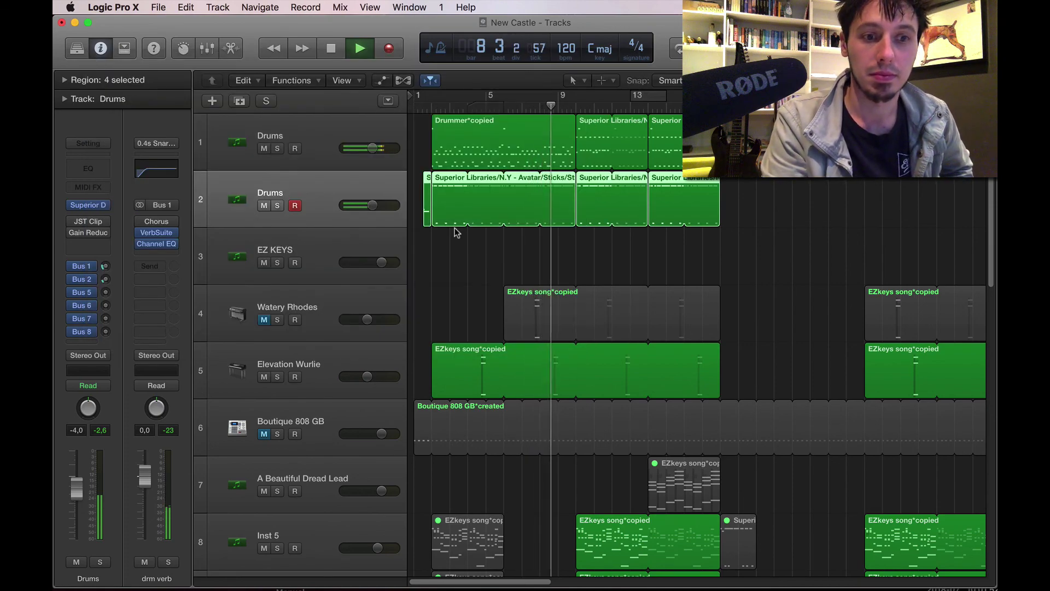
scroll(502, 246, "down", 3)
scroll(502, 247, "down", 1)
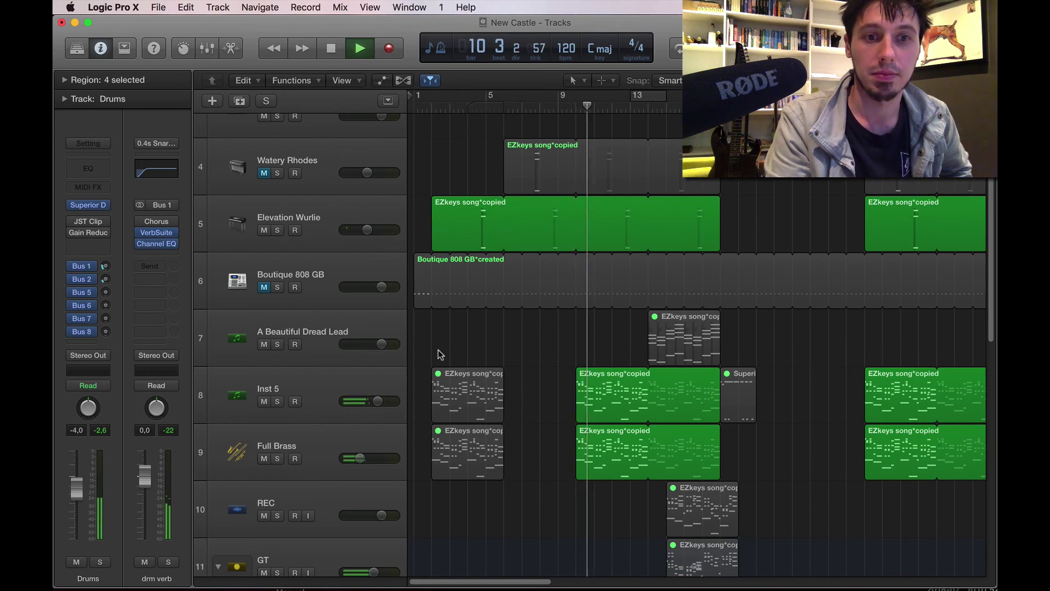
scroll(438, 352, "down", 5)
scroll(439, 353, "up", 6)
scroll(438, 351, "up", 1)
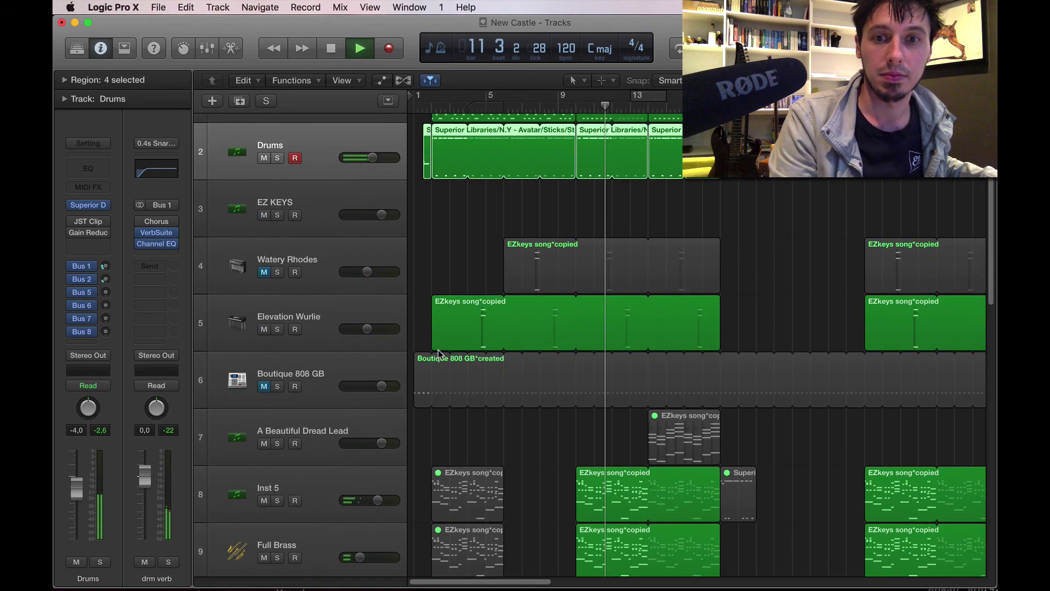
key("space")
left_click(339, 300)
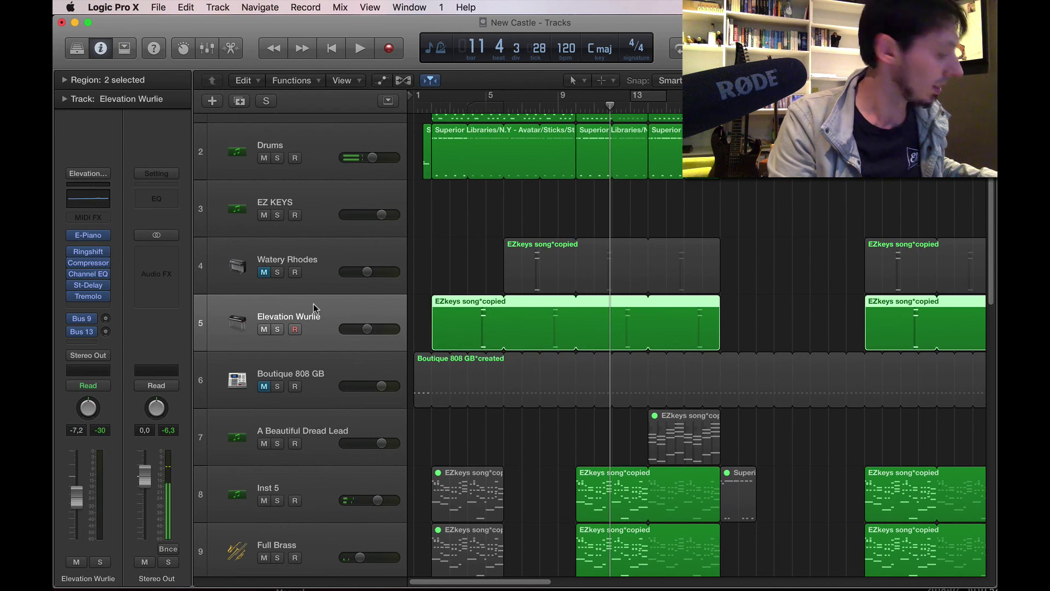
Step: Set the audio I/O buffer size to 1024 samples in Preferences and apply it
left_click(131, 6)
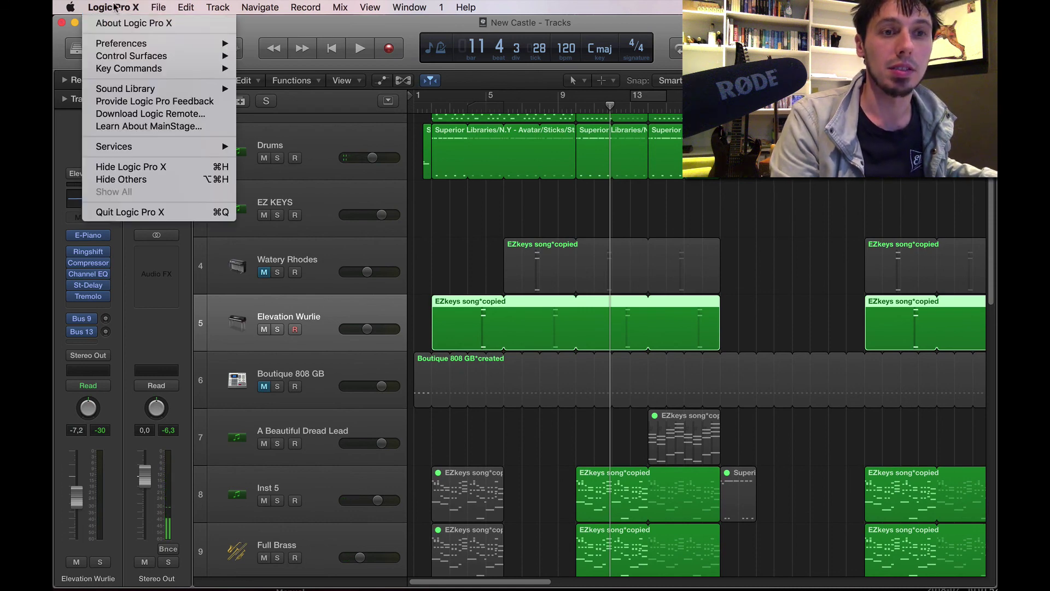
mouse_move(134, 45)
left_click(323, 56)
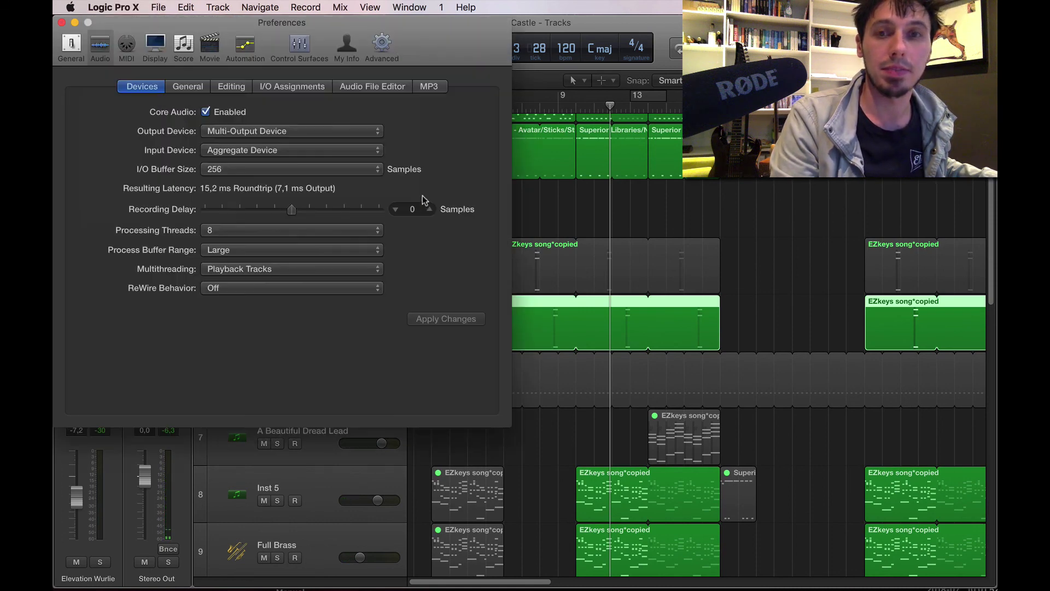
left_click(262, 170)
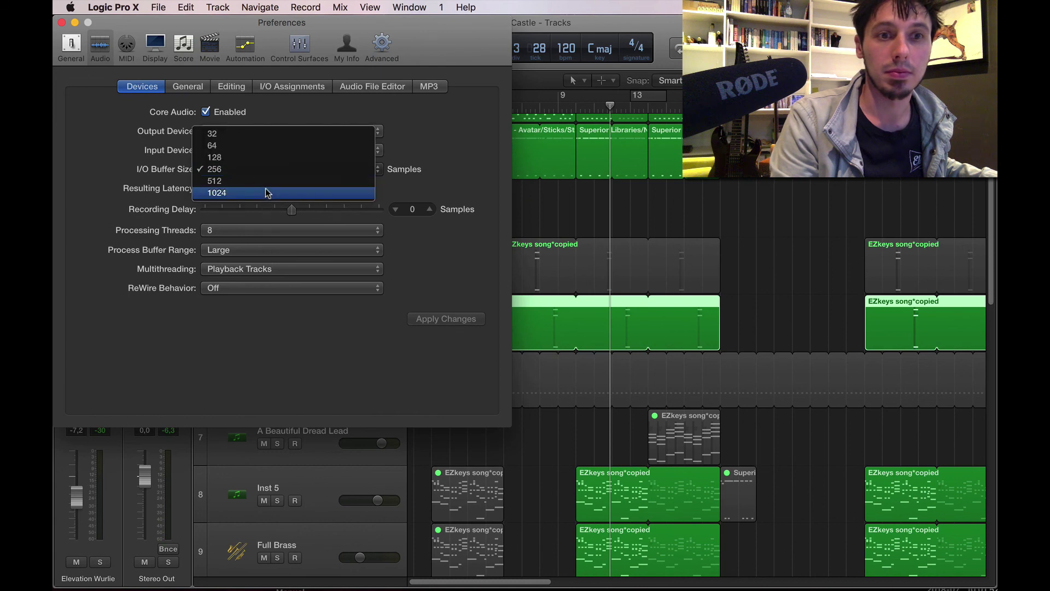
left_click(266, 194)
left_click(450, 319)
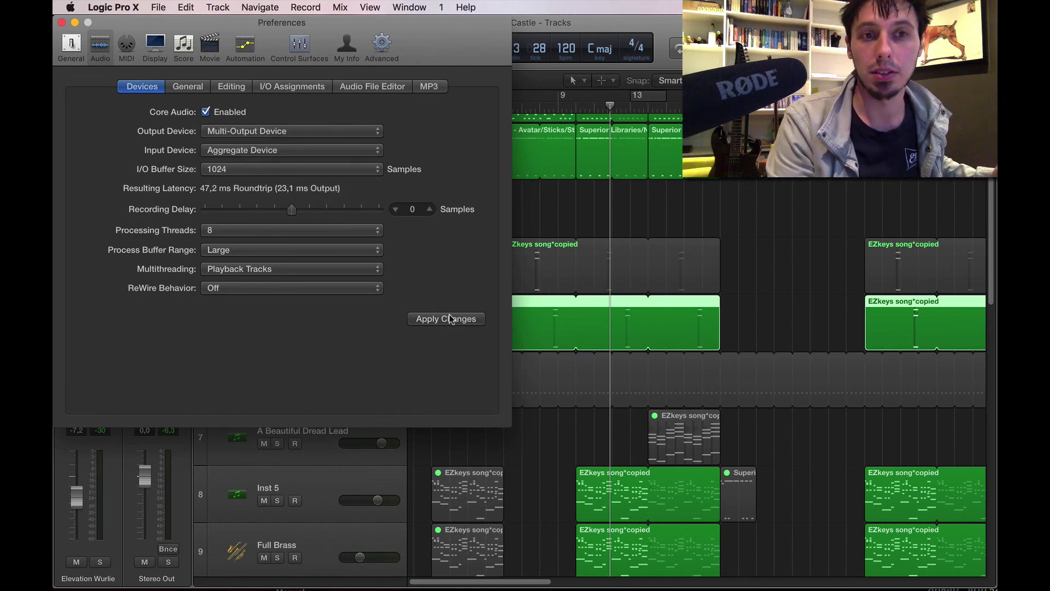
left_click(63, 25)
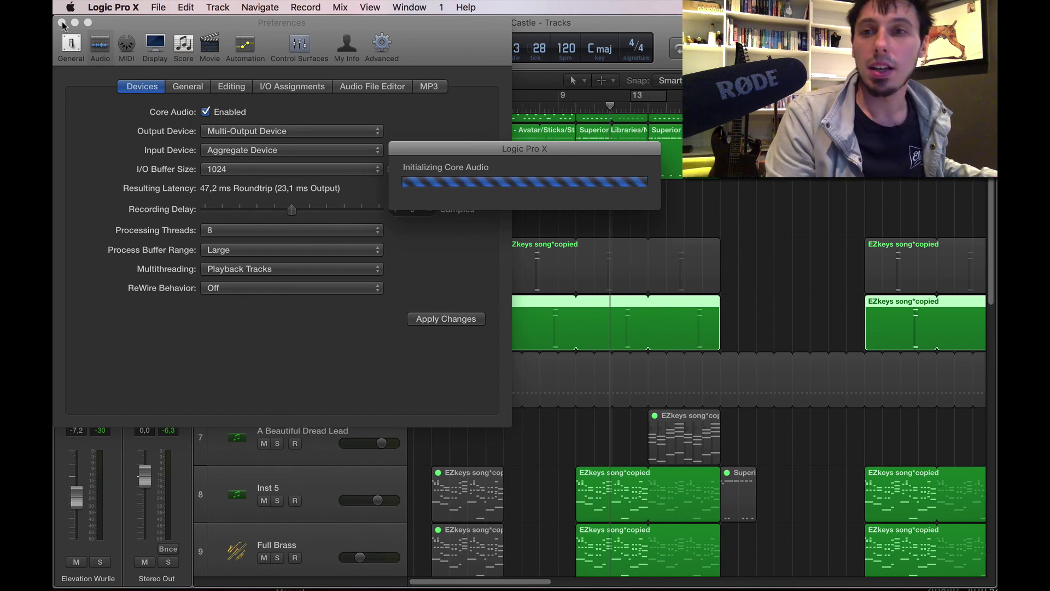
left_click(62, 23)
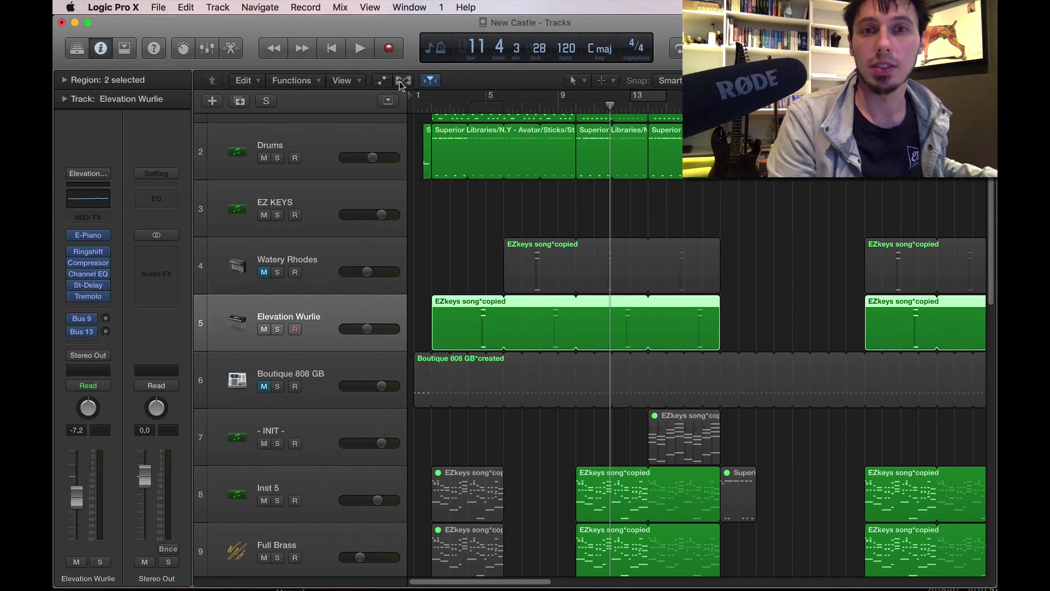
Step: Zoom in on the song start and expand the BS track stack to show its parts
left_click(419, 98)
key("space")
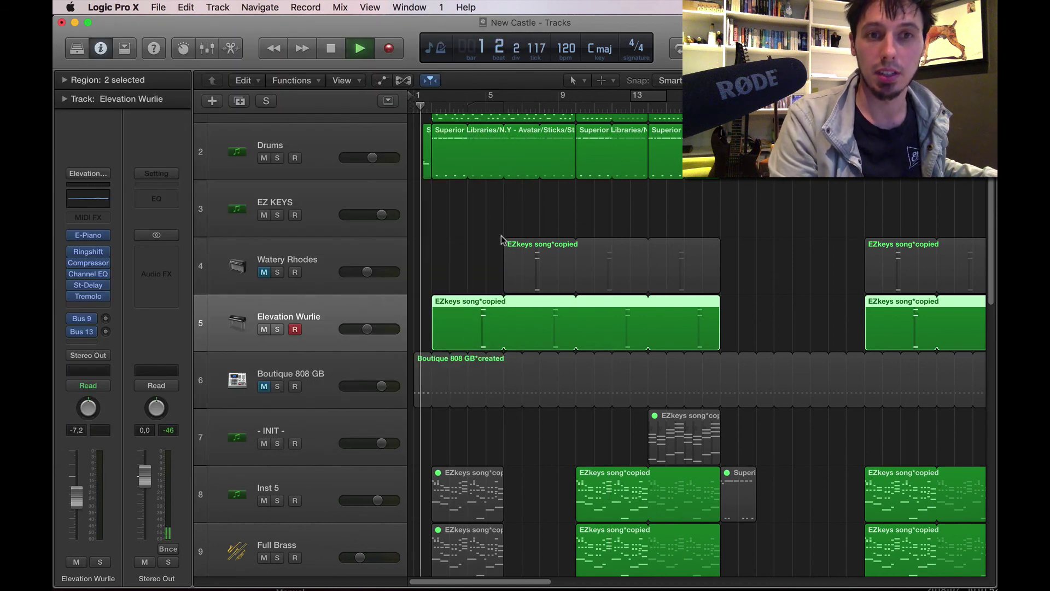
scroll(491, 243, "down", 6)
key("space")
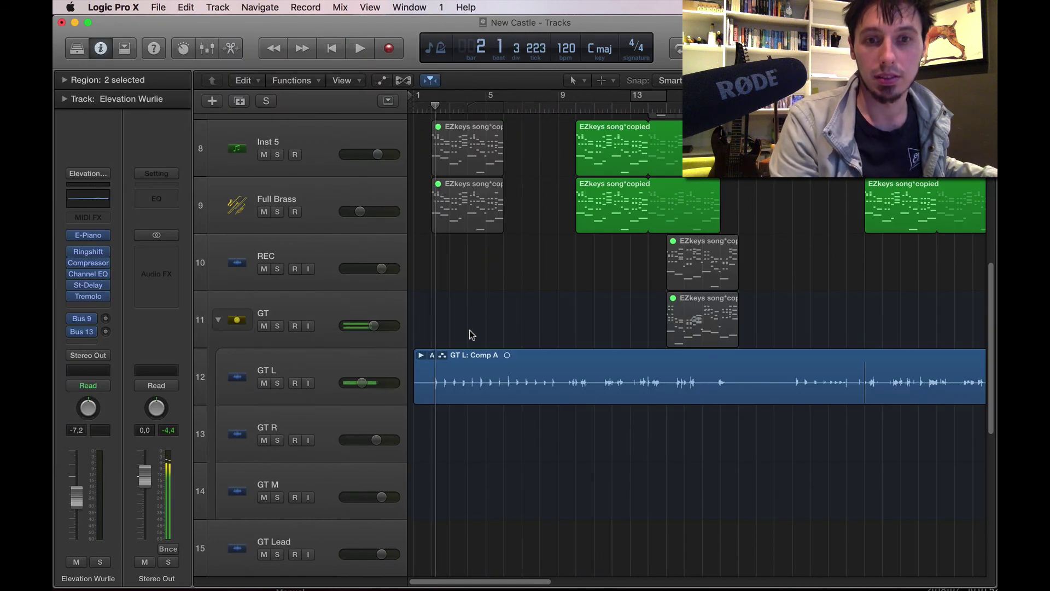
key("super+Right")
scroll(469, 333, "down", 5)
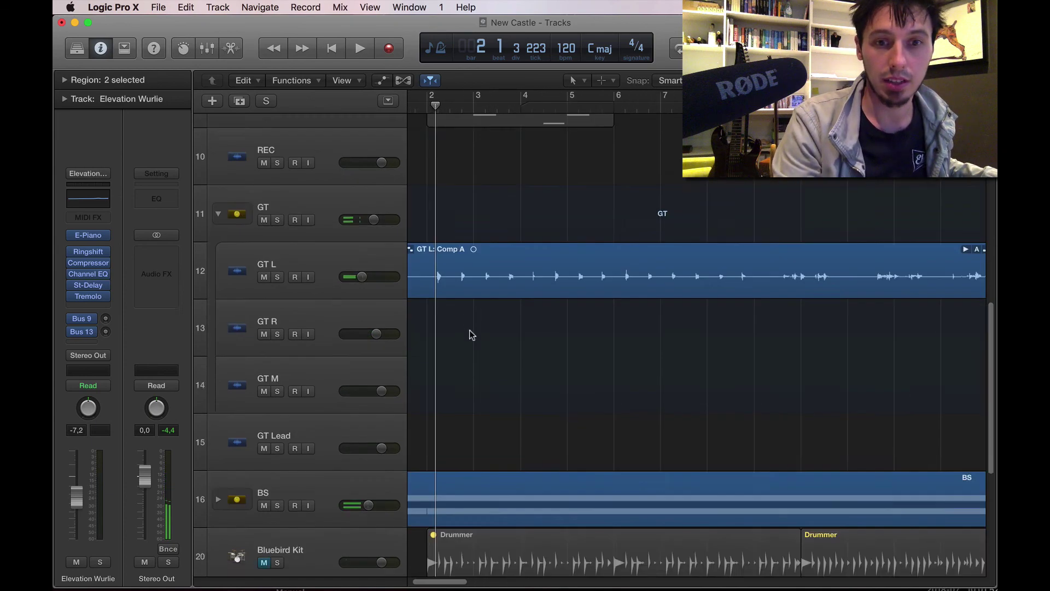
scroll(469, 333, "left", 2)
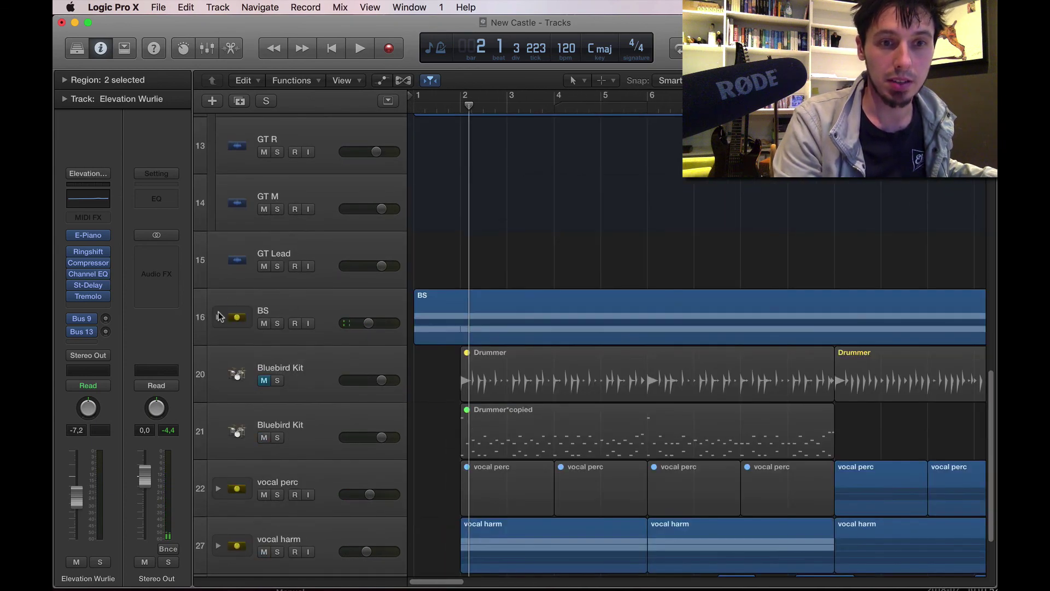
left_click(219, 316)
key("super+Right")
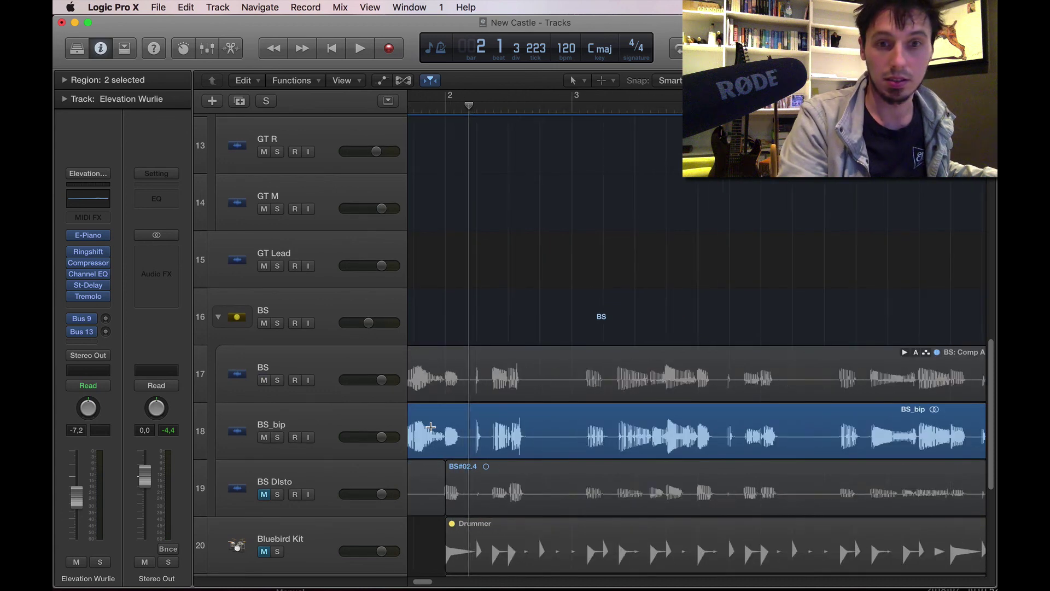
key("super+Right")
scroll(444, 417, "left", 5)
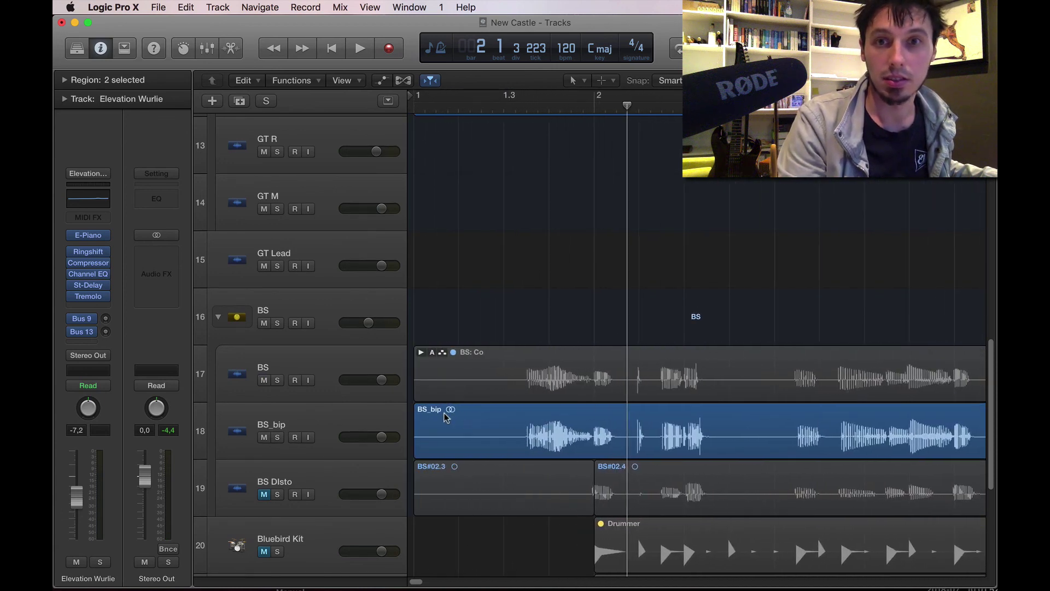
Step: Delete the opening part of the BS_bip region
left_click_drag(515, 431, 415, 432)
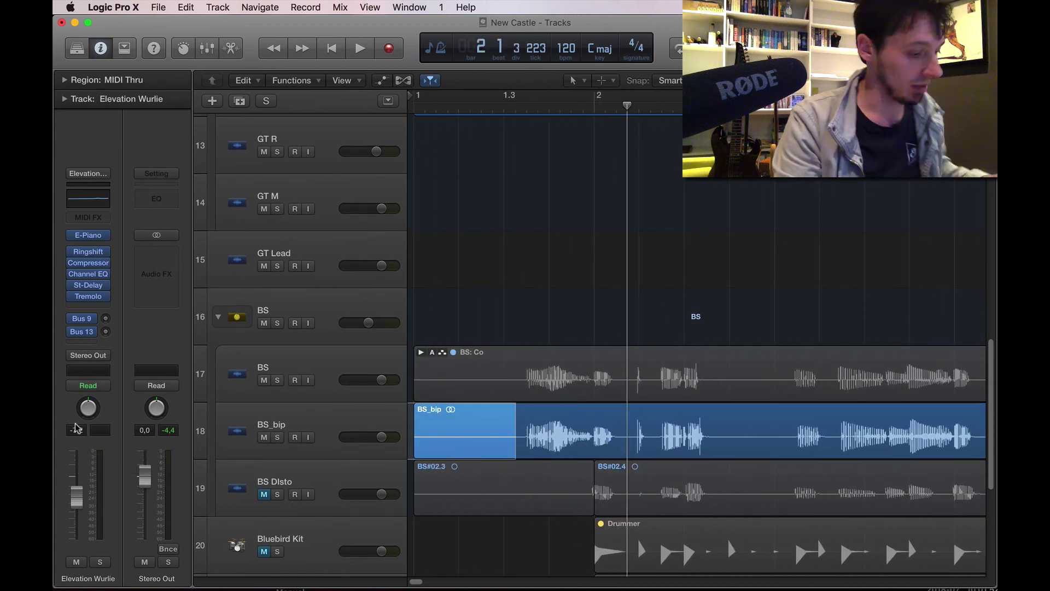
key("Delete")
left_click(613, 80)
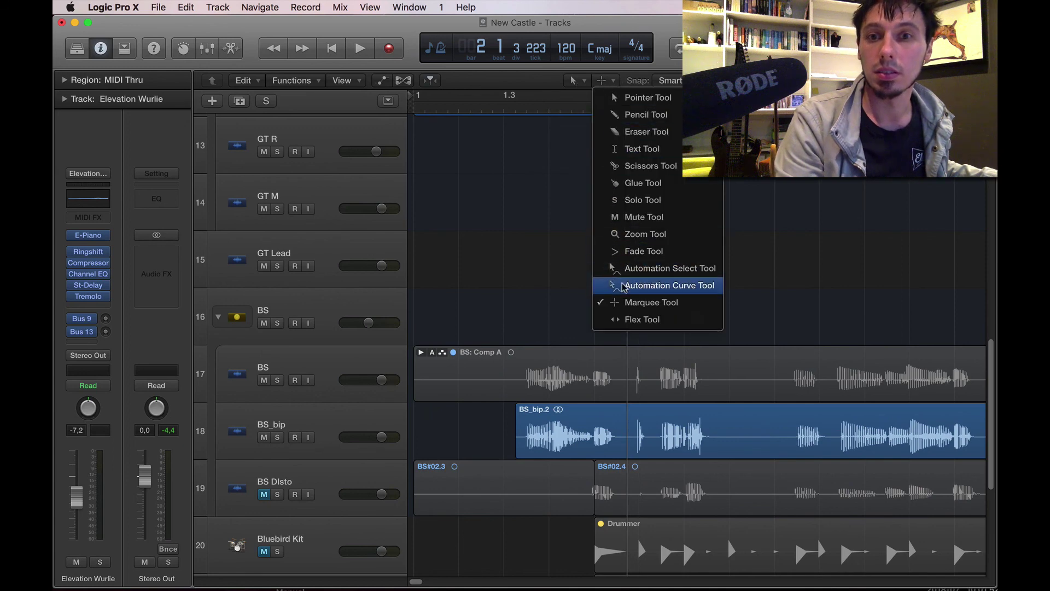
left_click(644, 250)
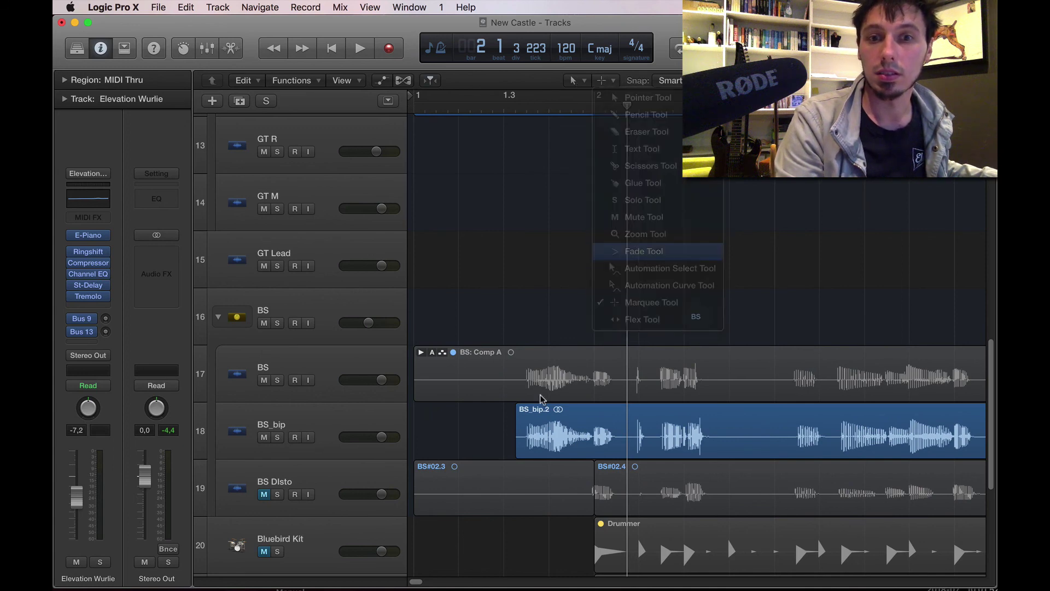
left_click(531, 423)
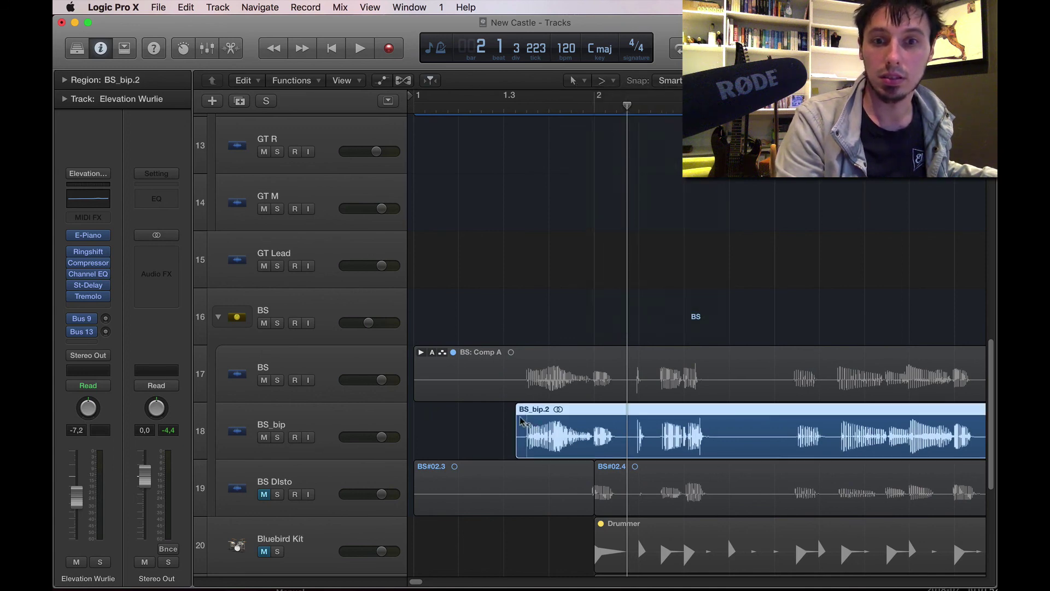
left_click(614, 81)
left_click(645, 302)
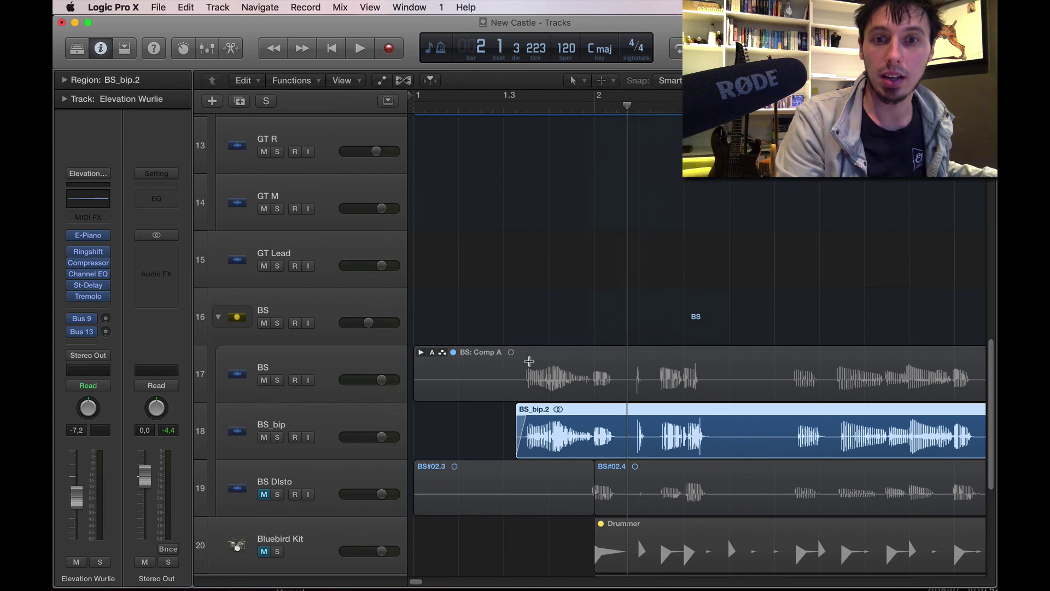
Step: Split the BS Comp and BS DIsto regions near bar 1.3 and delete their opening pieces
left_click(506, 367)
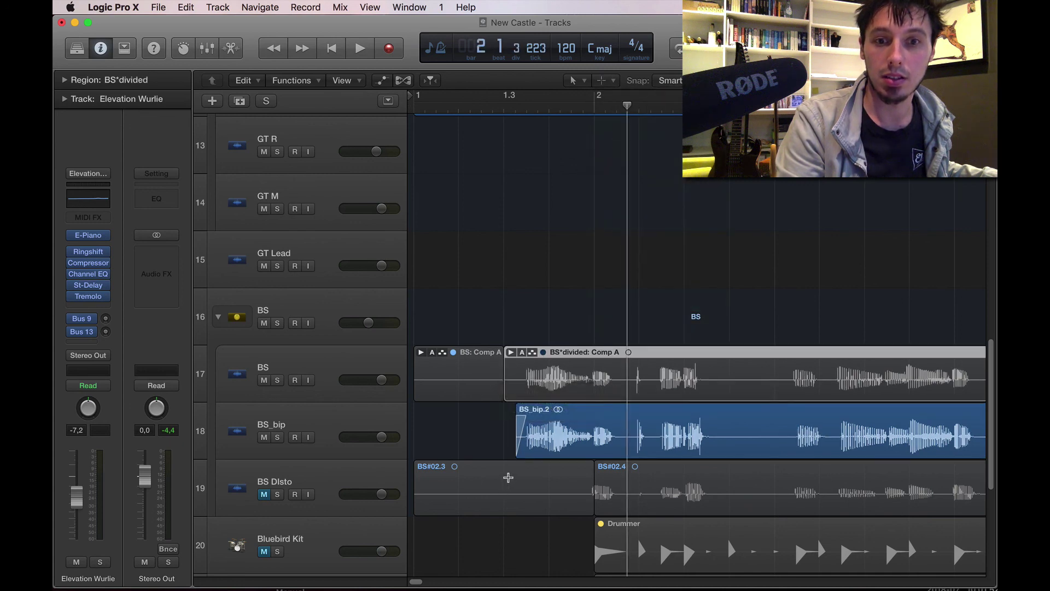
double_click(508, 477, "super")
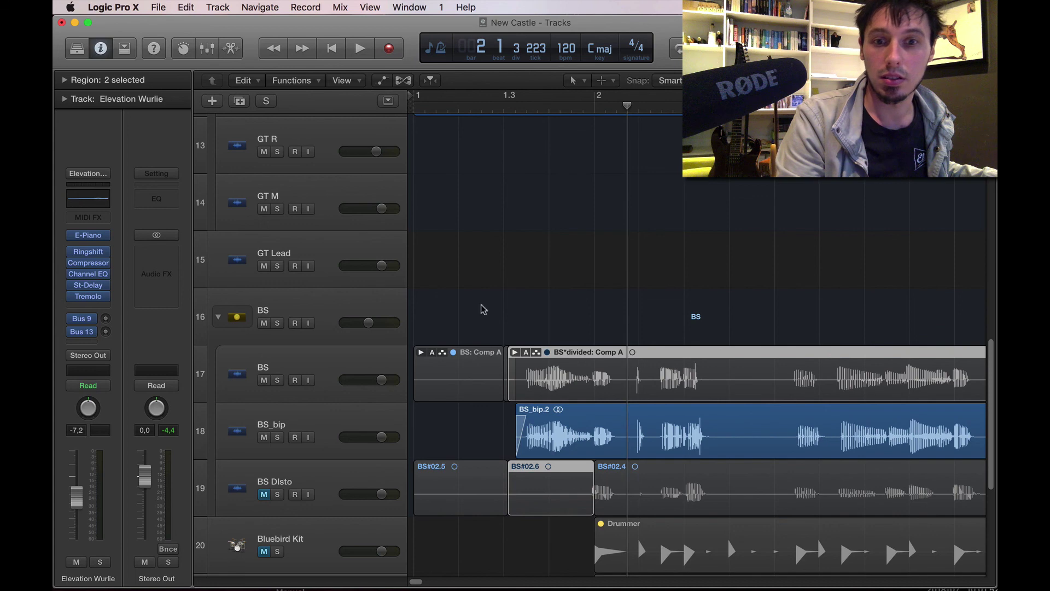
left_click_drag(483, 309, 469, 559)
key("Delete")
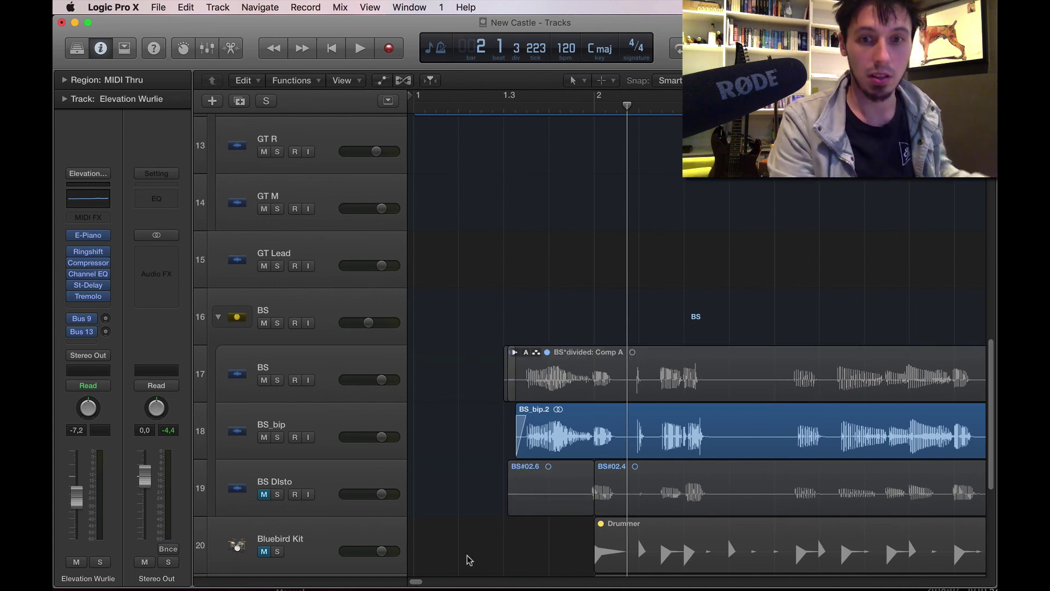
key("super+Right")
key("super+Right")
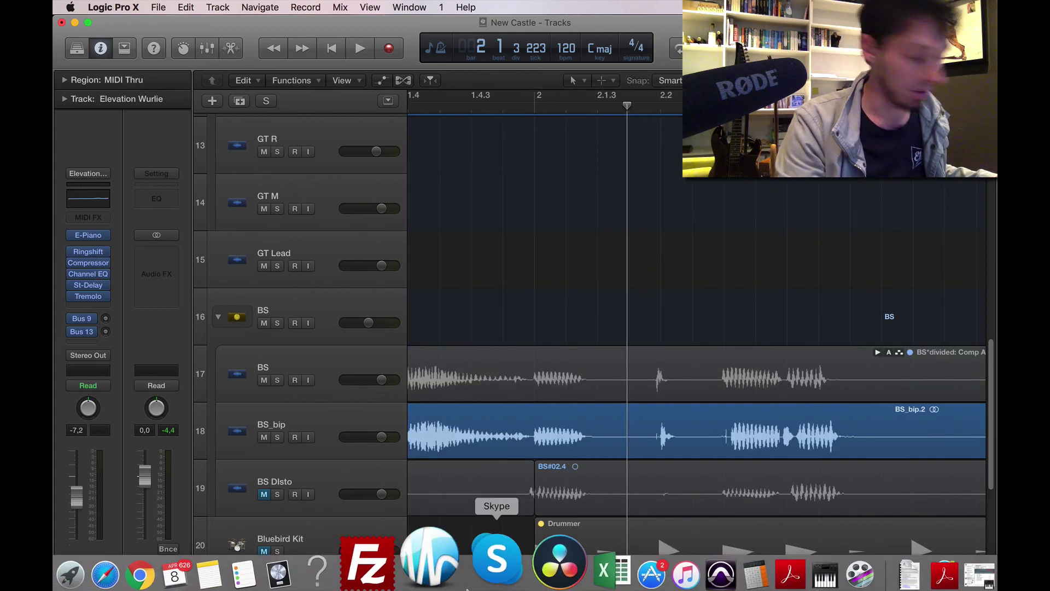
Step: Split the GT L region at bar 1.3 and delete its opening piece
key("Return")
scroll(622, 362, "down", 5)
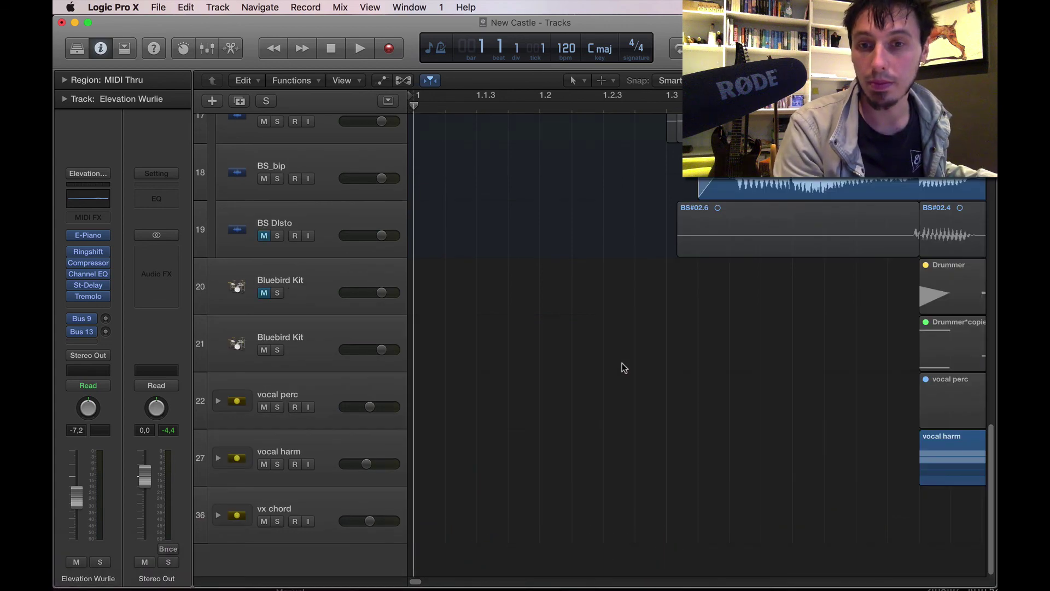
scroll(622, 362, "up", 10)
right_click(621, 363)
left_click(676, 313)
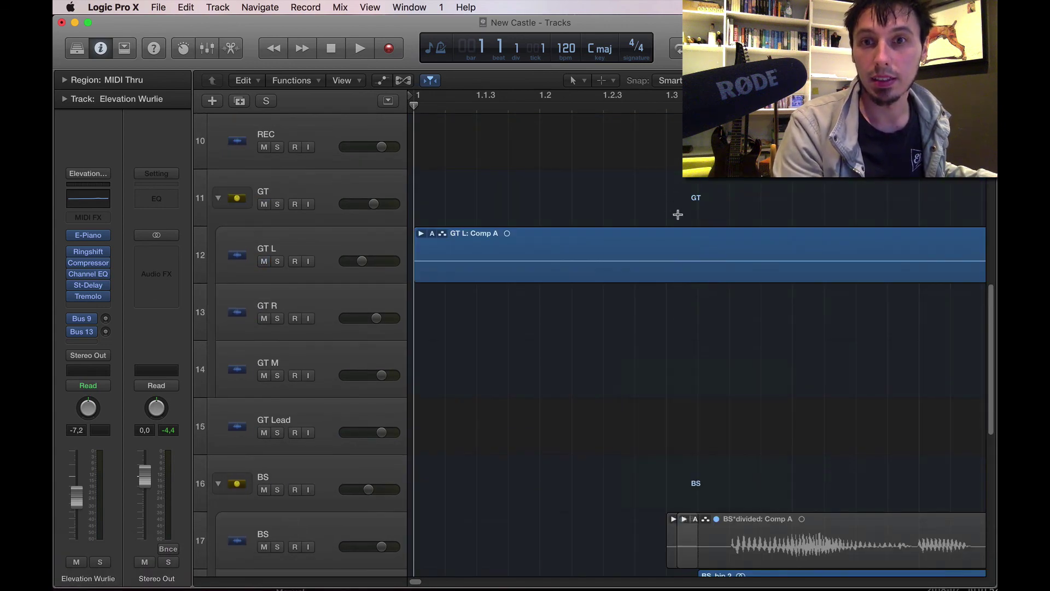
left_click(667, 239)
left_click(628, 244)
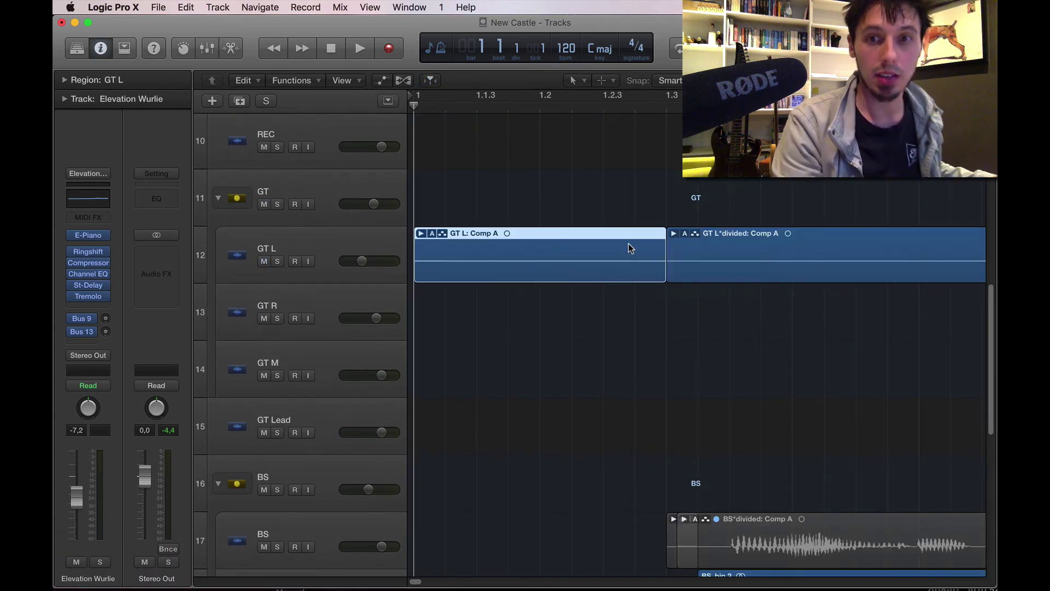
key("Delete")
Step: Split the Boutique 808 GB region at bar 1.3 and delete its opening piece
scroll(628, 244, "up", 10)
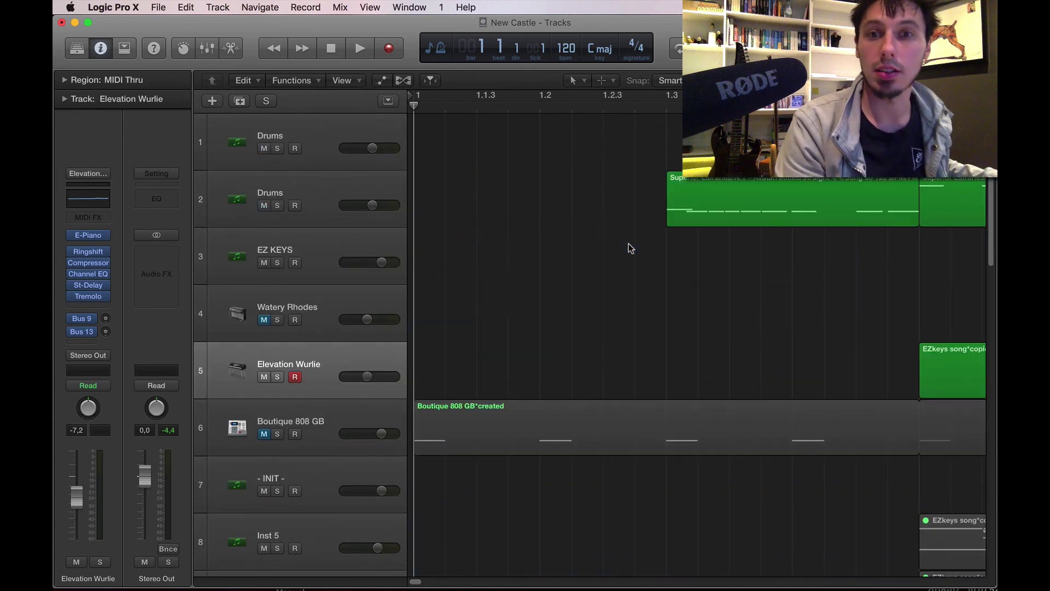
left_click(667, 431)
left_click(632, 434)
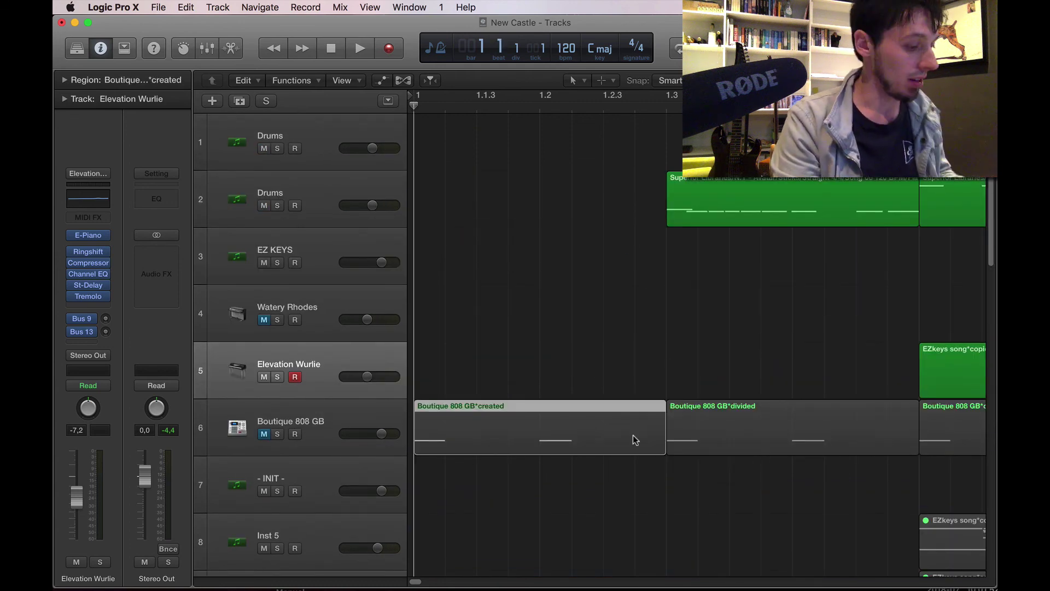
key("Delete")
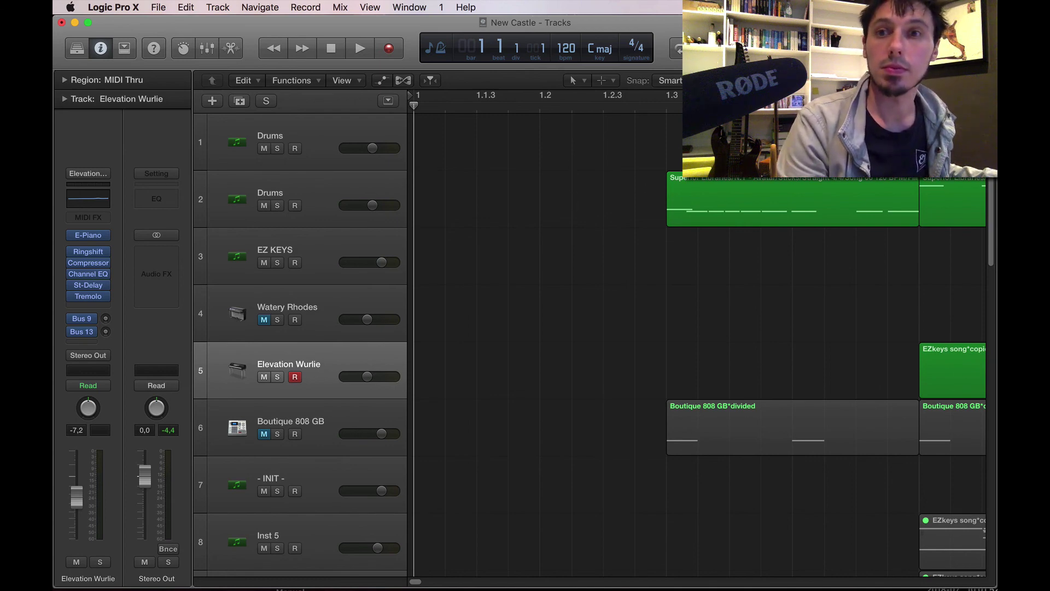
Step: Zoom out and play the trimmed arrangement from the top
key("super+Left")
key("super+Left")
key("super+Left")
key("super+Down")
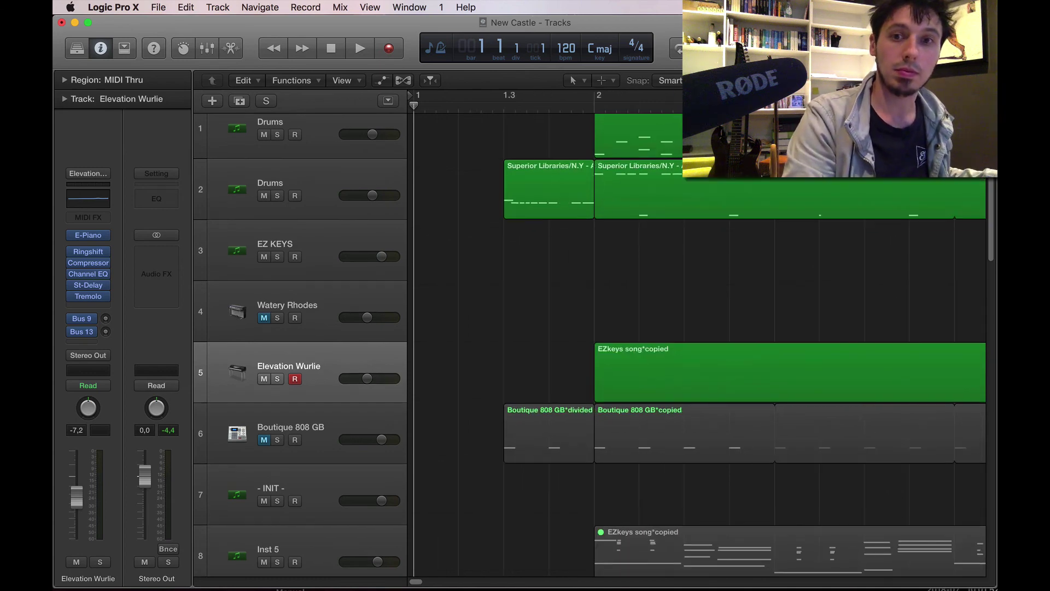
key("super+Up")
key("super+Up")
key("super+Up")
key("super+Up")
key("super+Up")
key("super+Up")
key("super+Up")
key("super+Up")
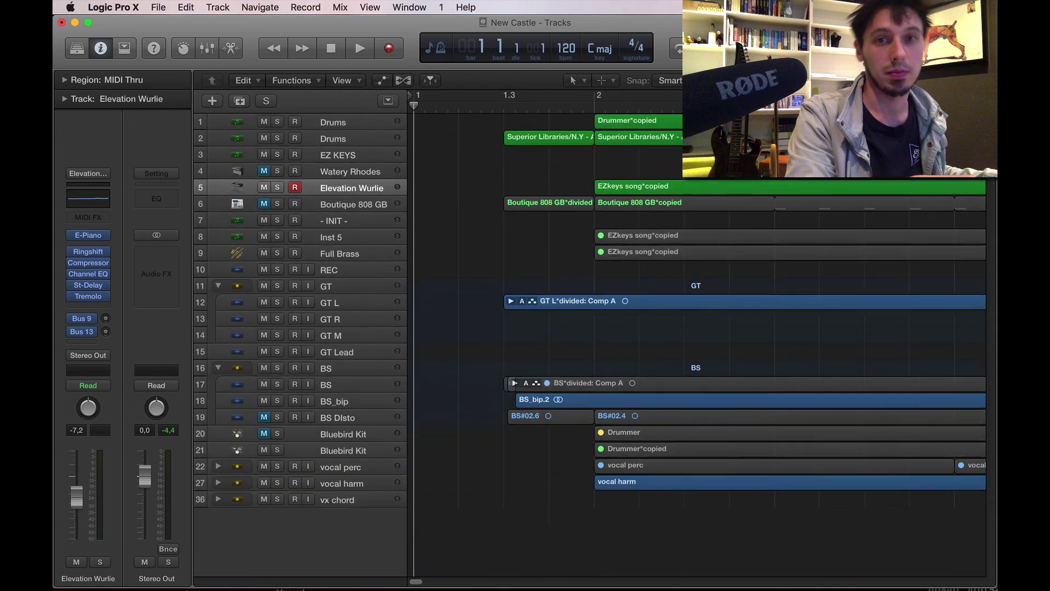
key("space")
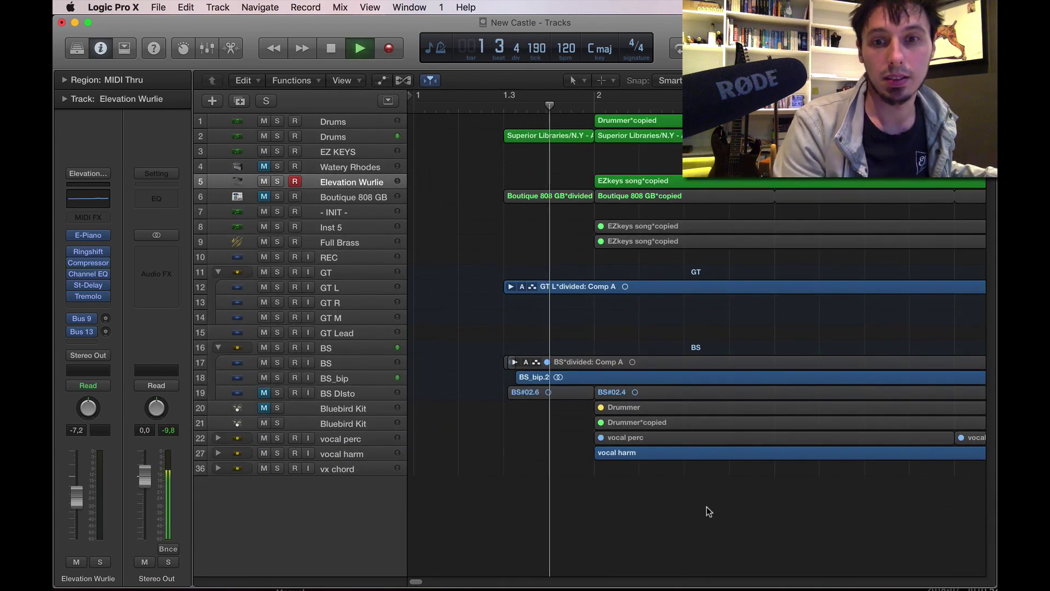
key("super+Left")
key("super+Left")
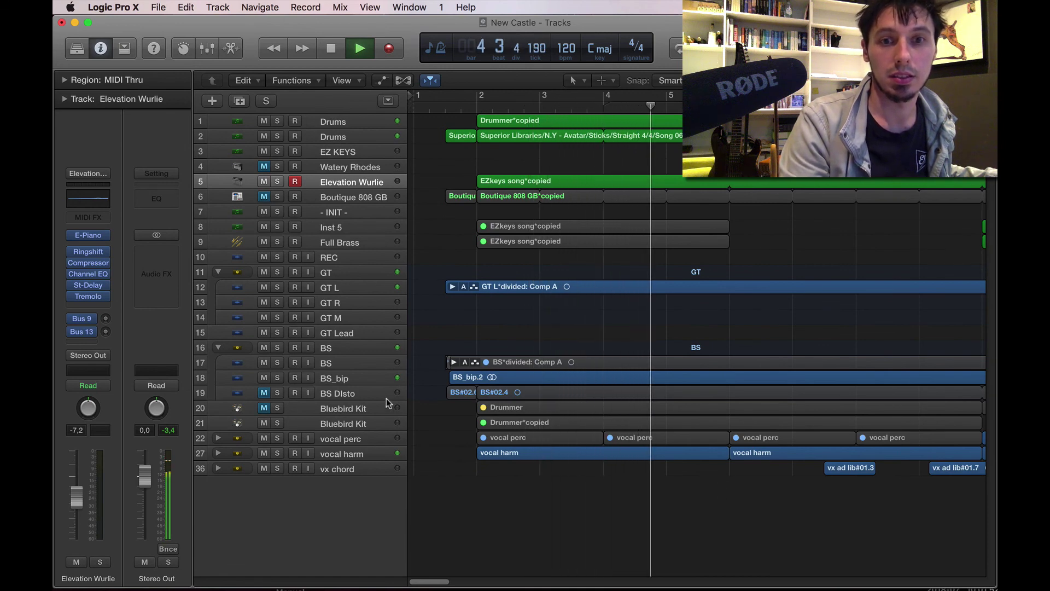
key("space")
Step: Check vocal harm's Bus 2 and Bus 7 sends while playing the song back
left_click(359, 438)
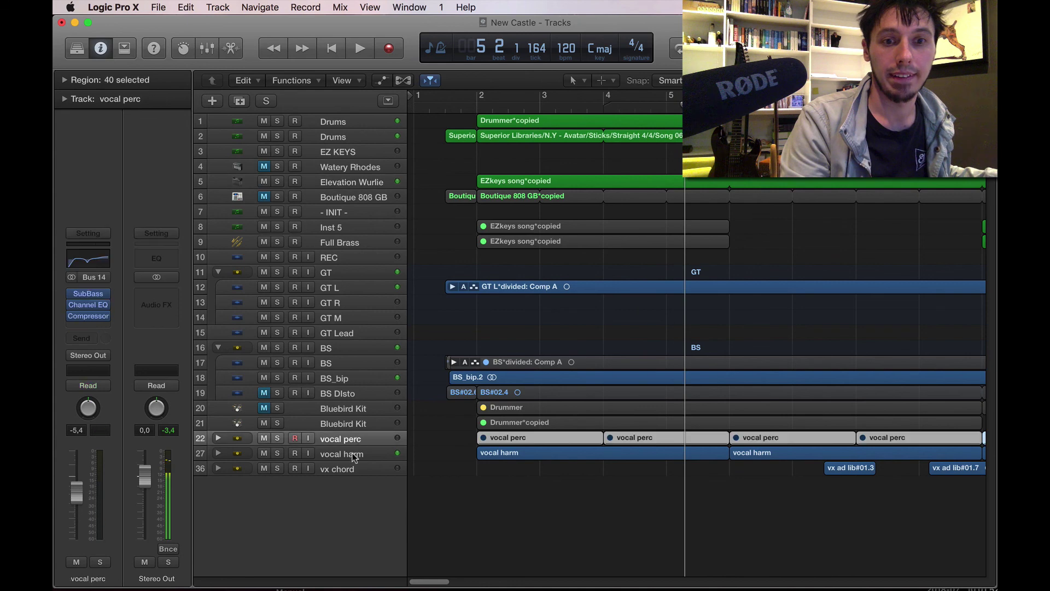
left_click(353, 453)
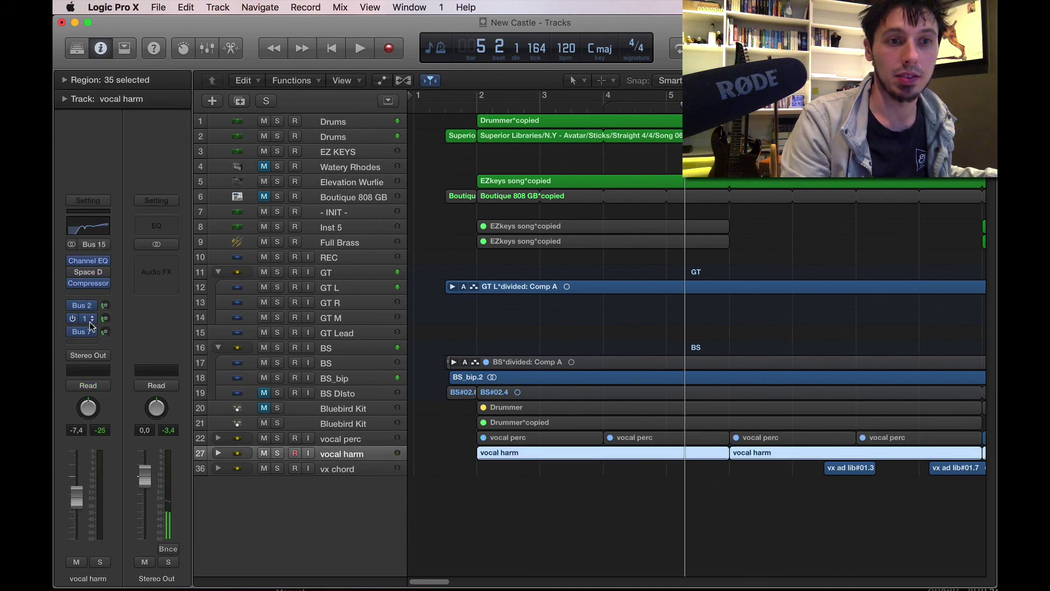
left_click(104, 305)
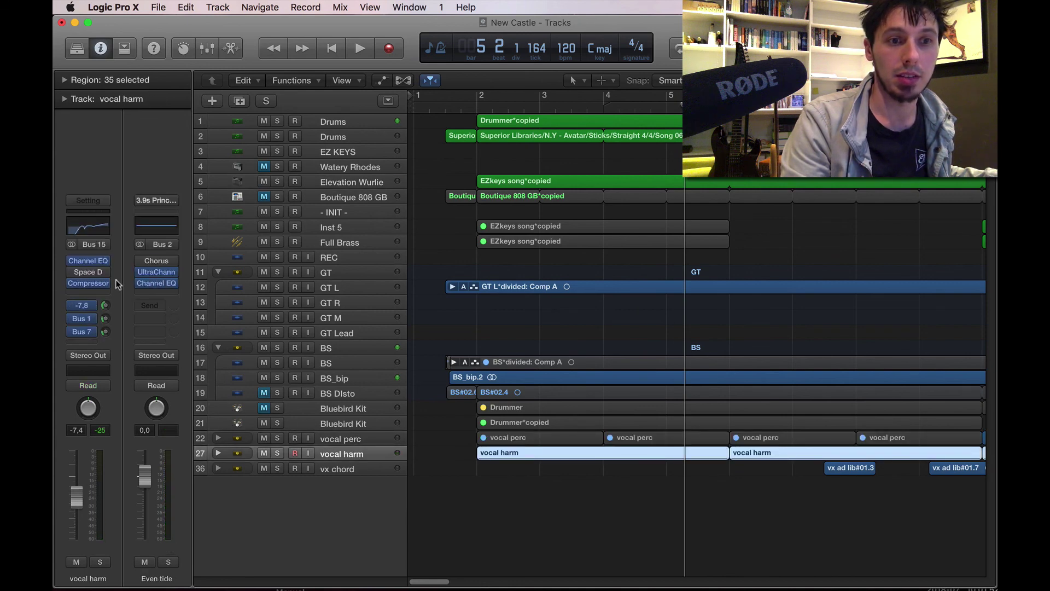
left_click(104, 332)
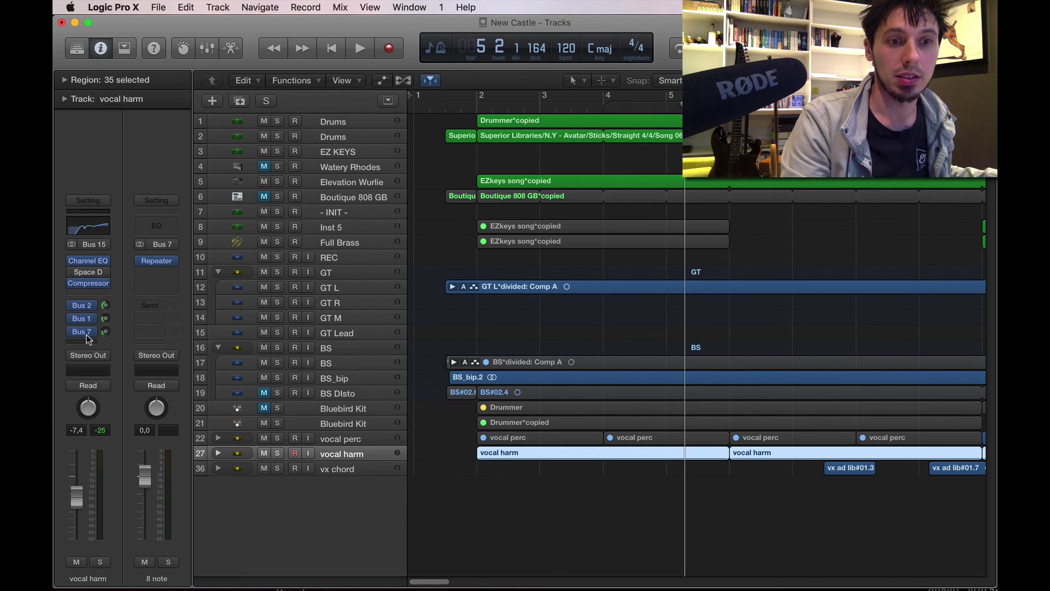
left_click(90, 331)
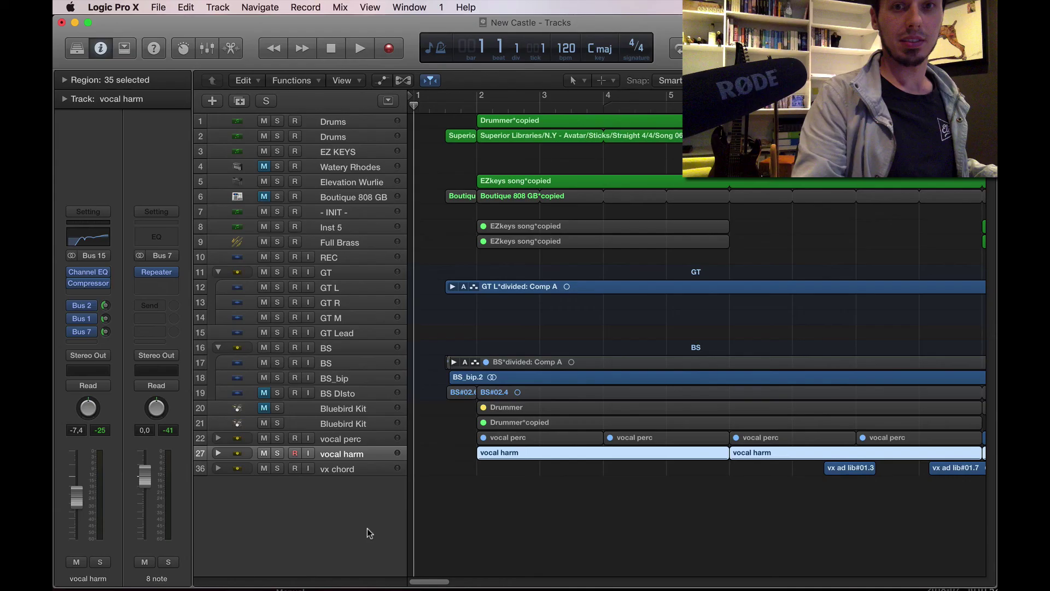
key("space")
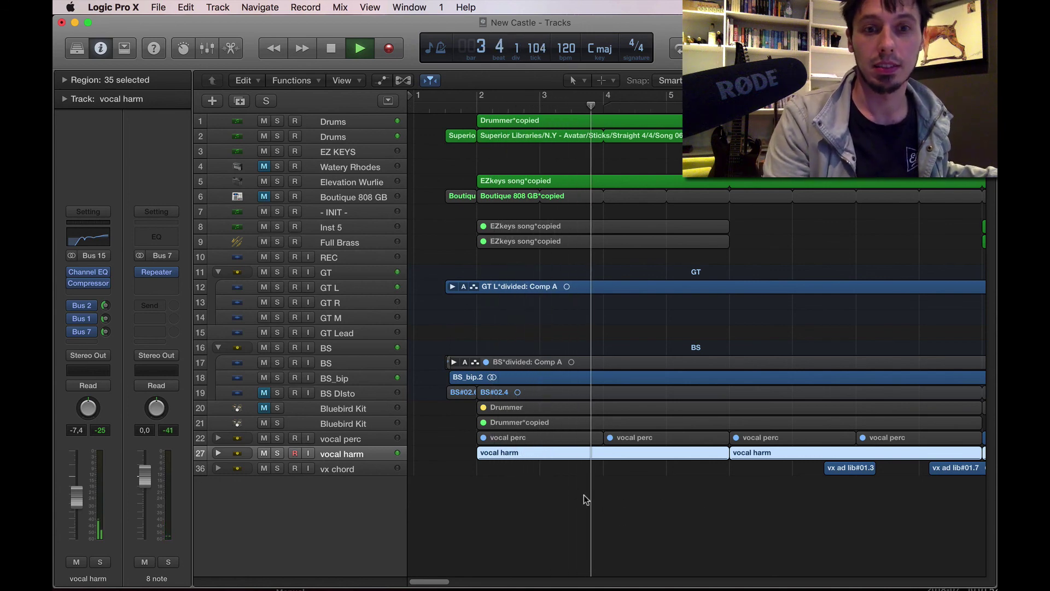
key("space")
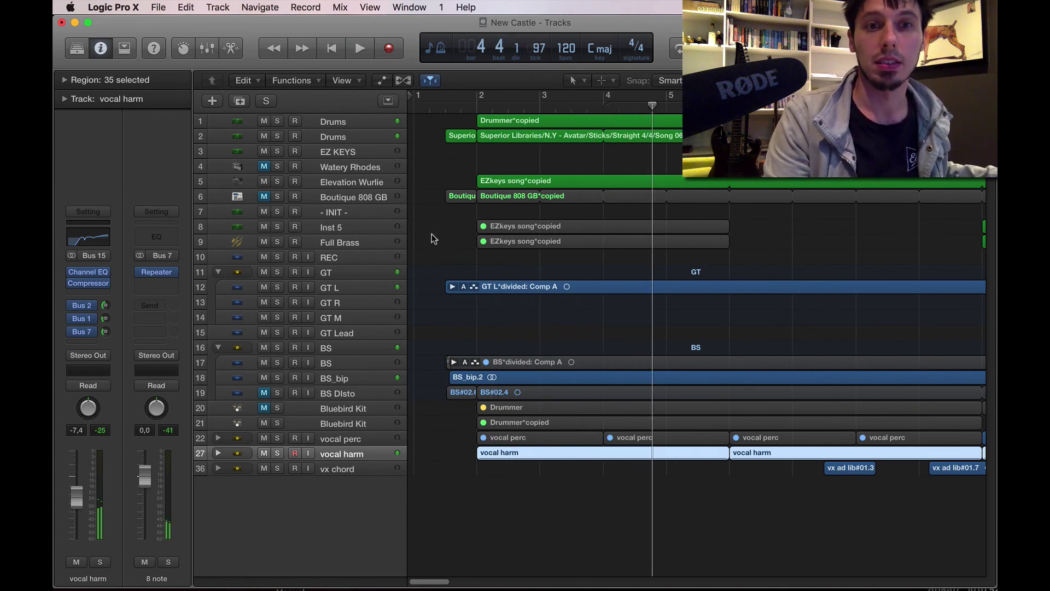
Step: Group both Drums tracks into a new summing stack, Sum 18
left_click(373, 134)
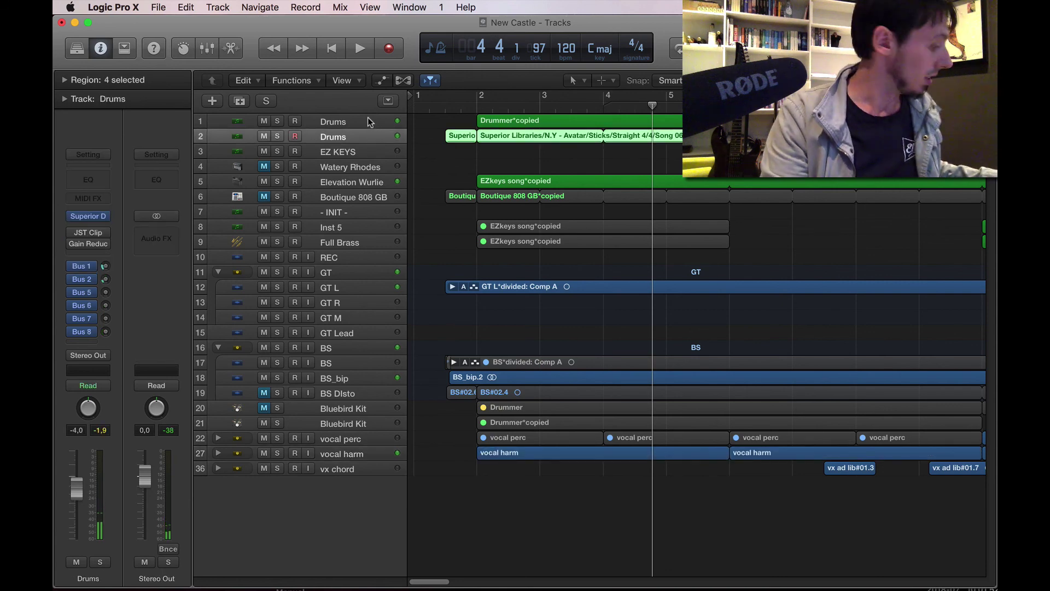
left_click(366, 123, "shift")
key("super+shift+d")
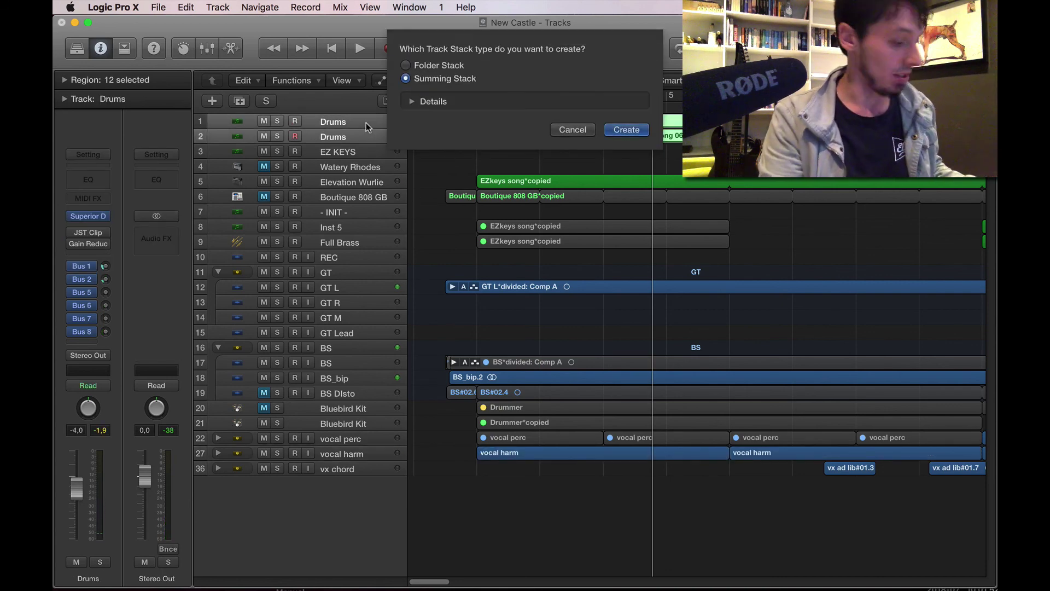
key("Escape")
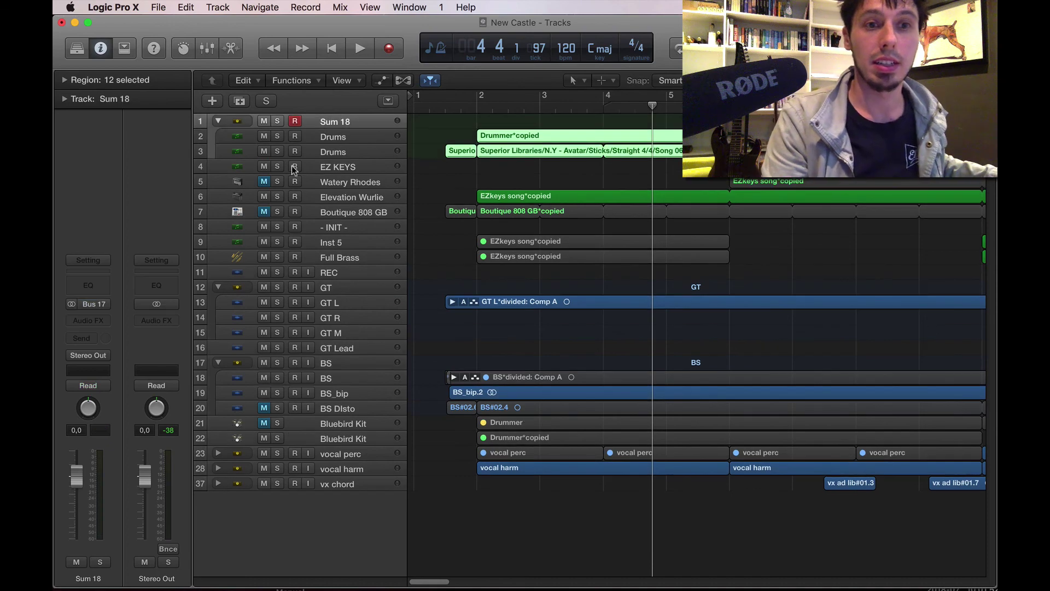
Step: Insert a stereo Compressor on the Sum 18 stack
left_click(92, 318)
mouse_move(99, 480)
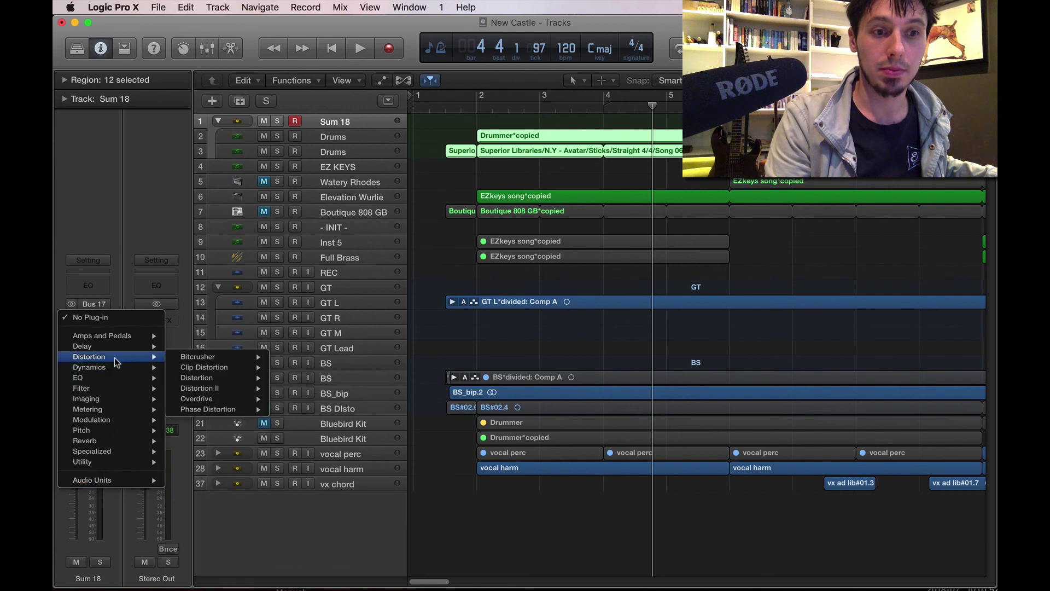
mouse_move(114, 366)
mouse_move(229, 380)
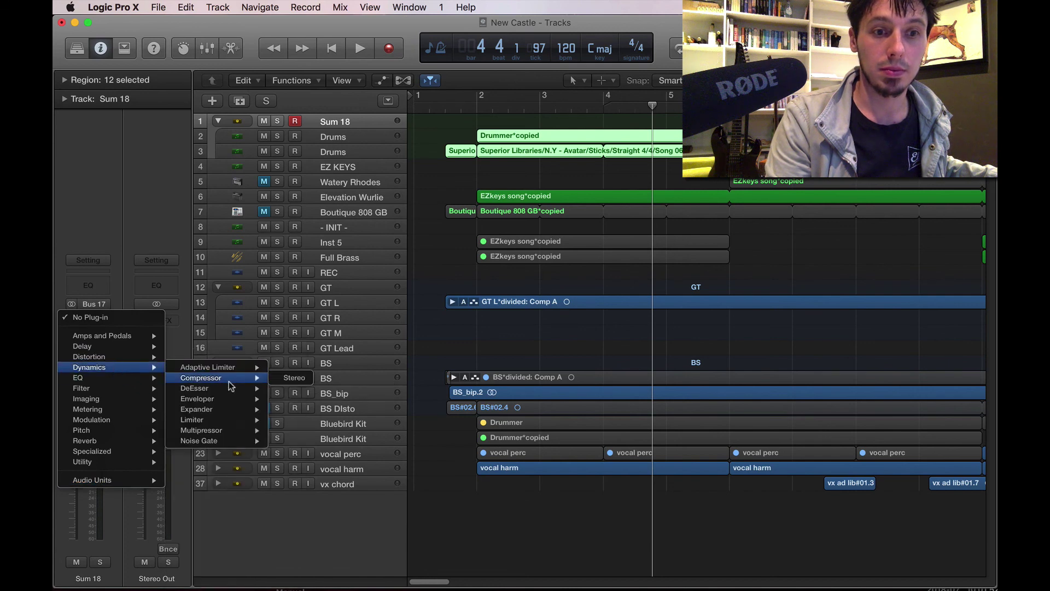
left_click(283, 379)
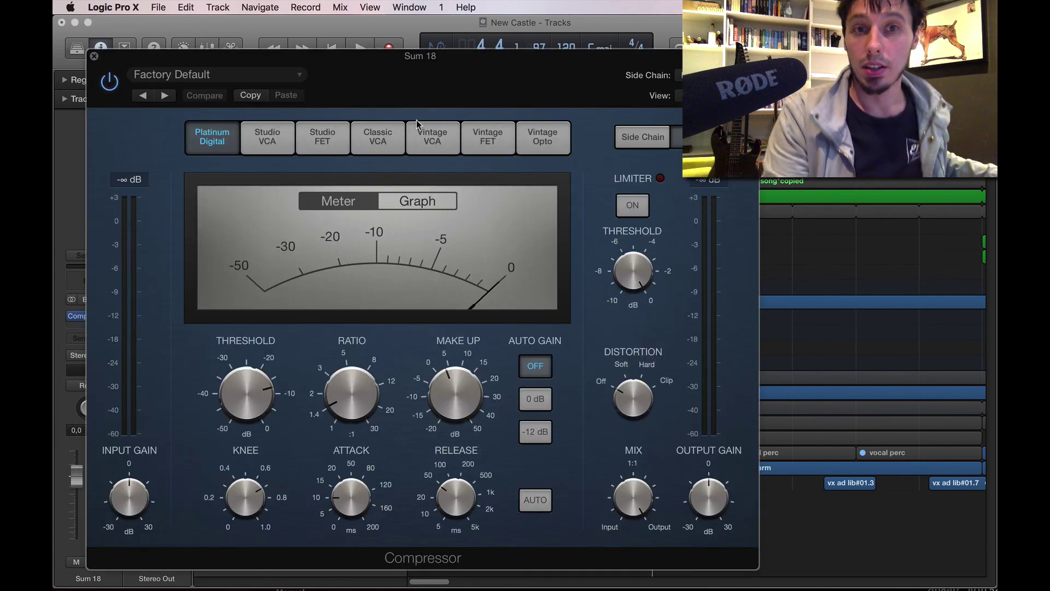
Step: Load the Opto Drum Kit preset, lowering threshold and make-up gain to about -1.5 dB
left_click(212, 76)
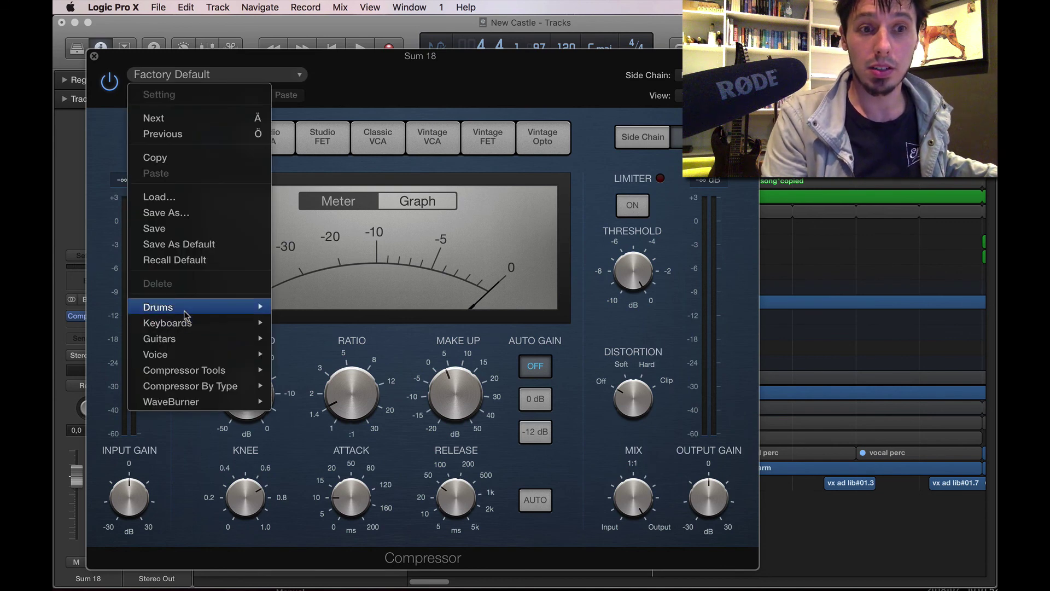
mouse_move(183, 310)
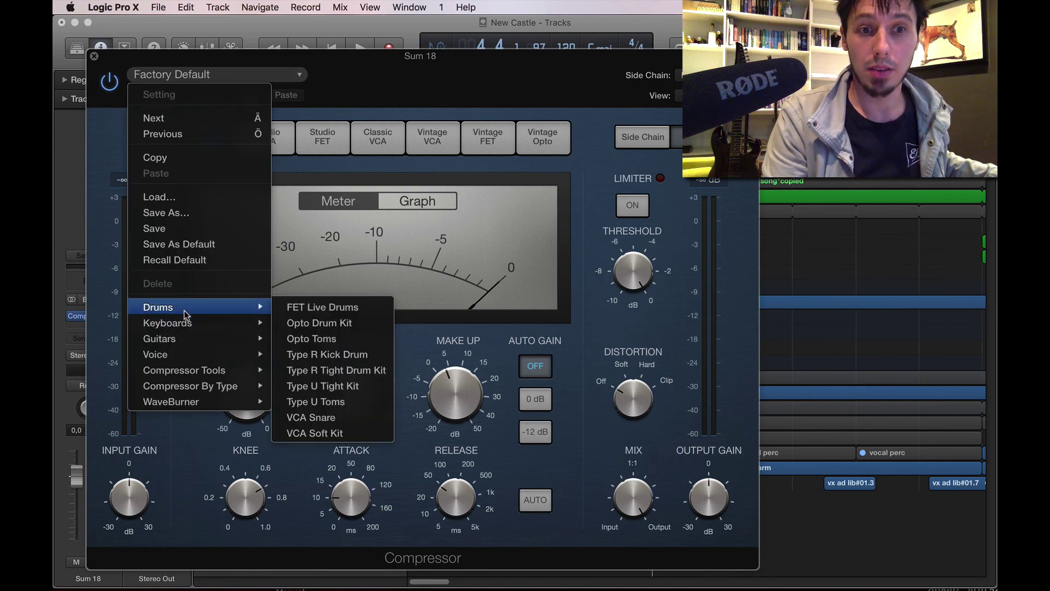
left_click(363, 323)
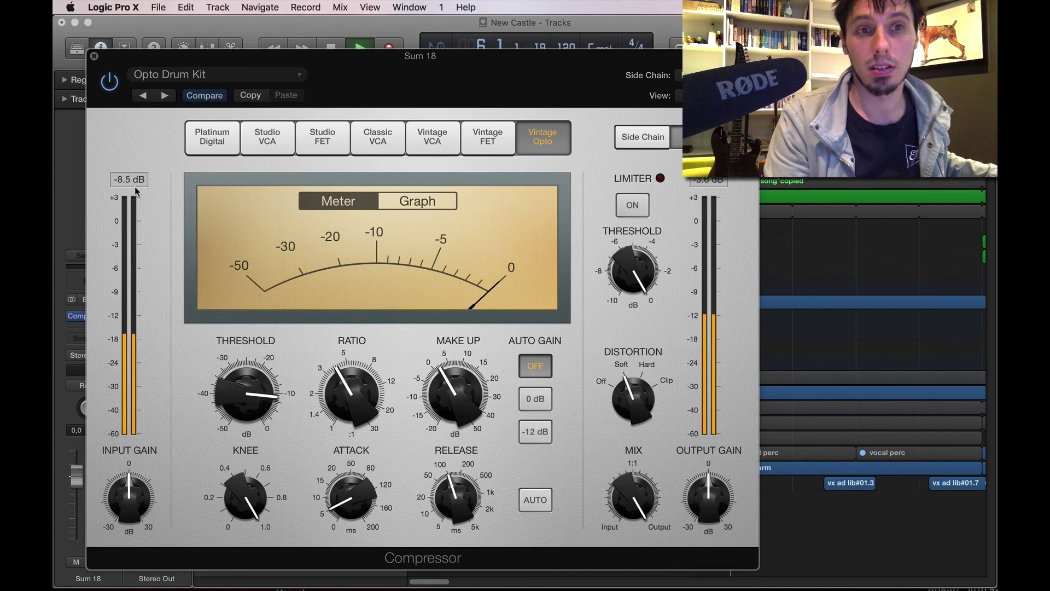
left_click_drag(233, 390, 232, 457)
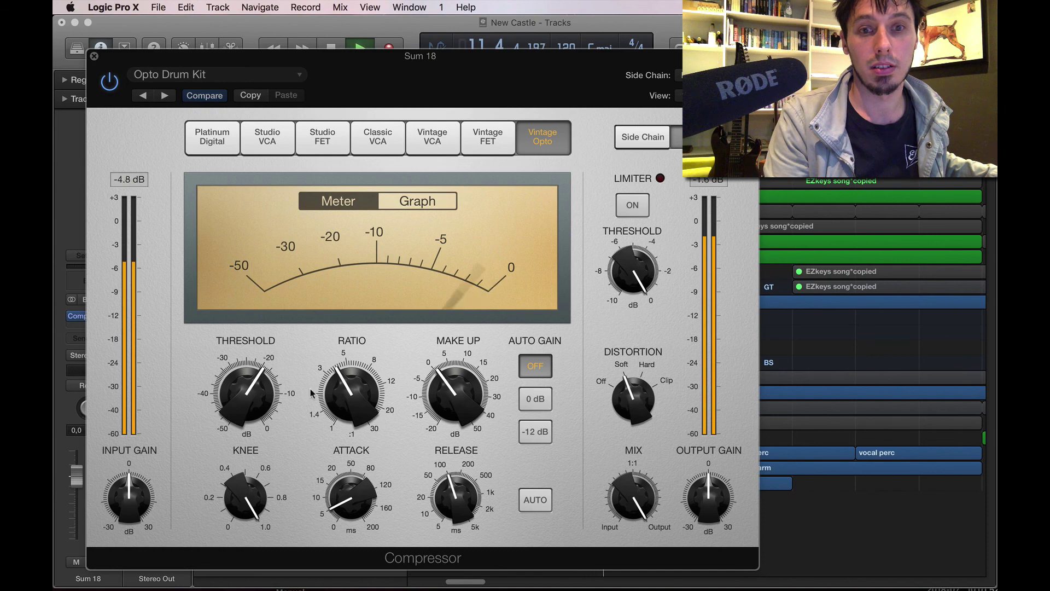
left_click_drag(442, 384, 443, 406)
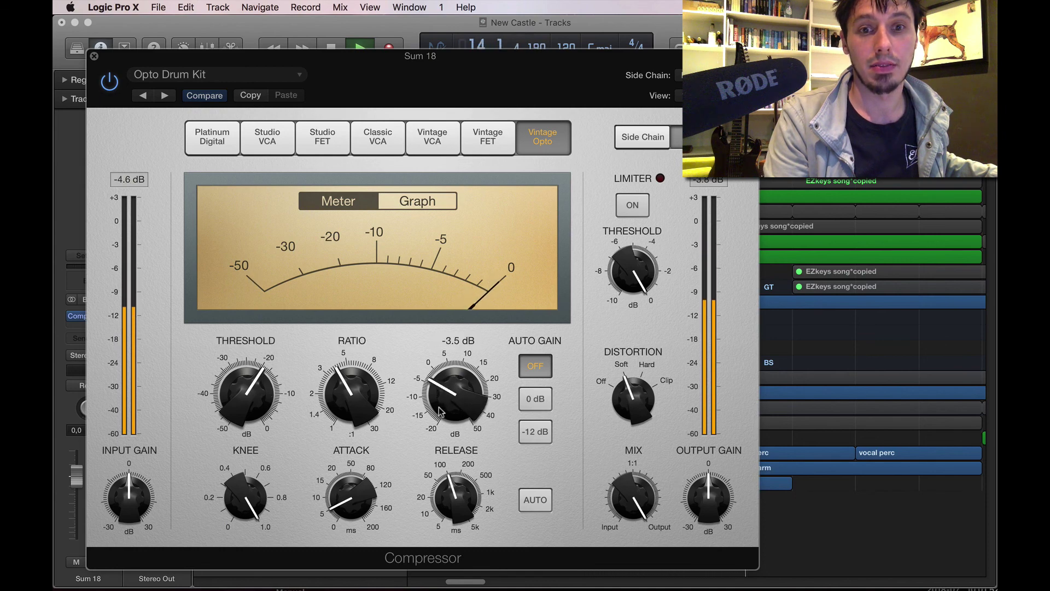
left_click(110, 82)
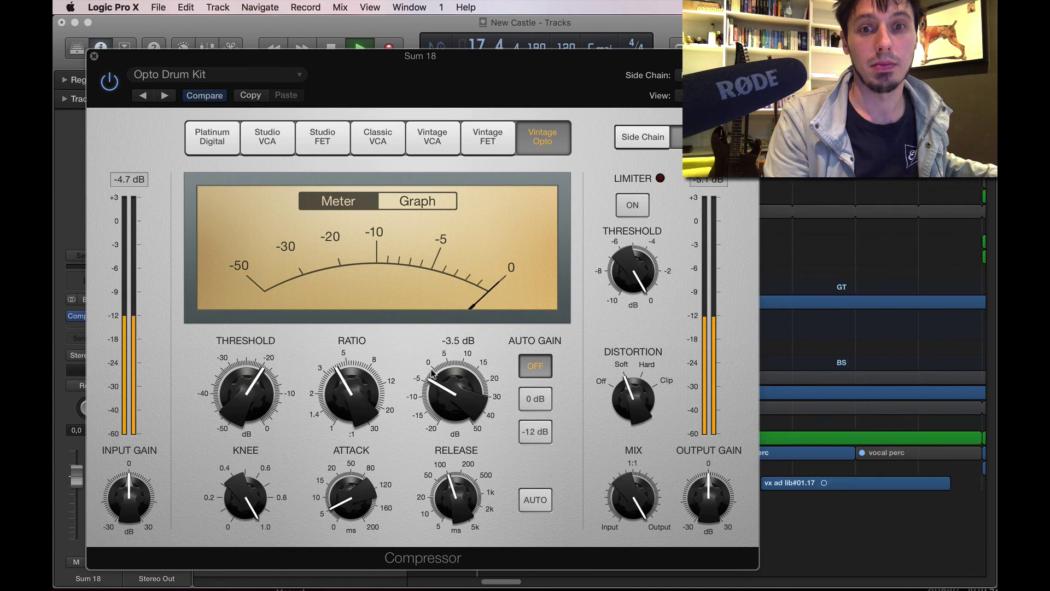
Step: Fine-tune threshold to -19.5 dB and make-up gain to -4.0 dB, comparing against bypass
left_click_drag(243, 376, 243, 404)
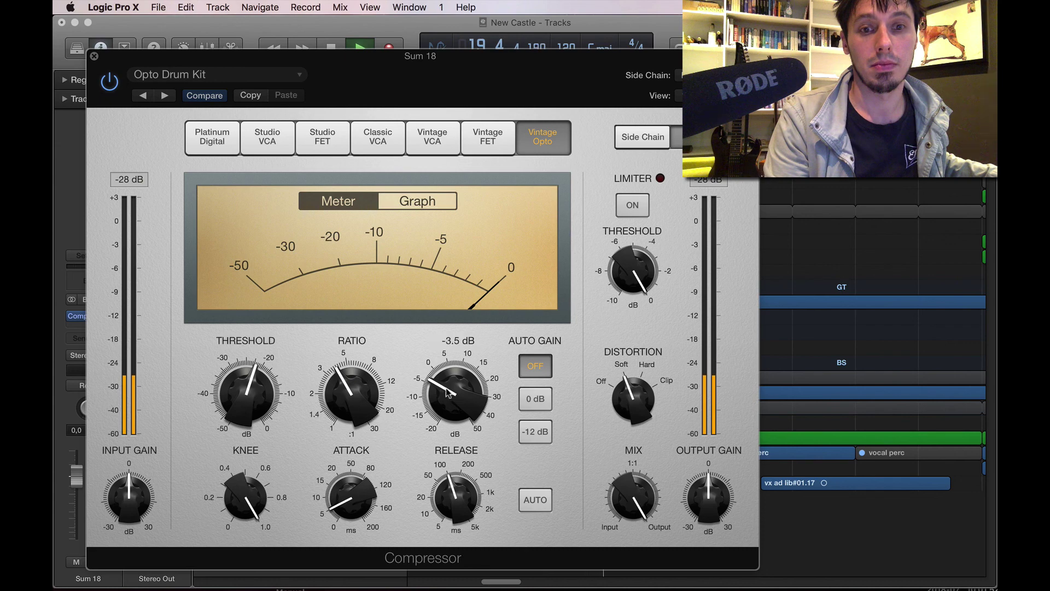
left_click_drag(445, 386, 430, 363)
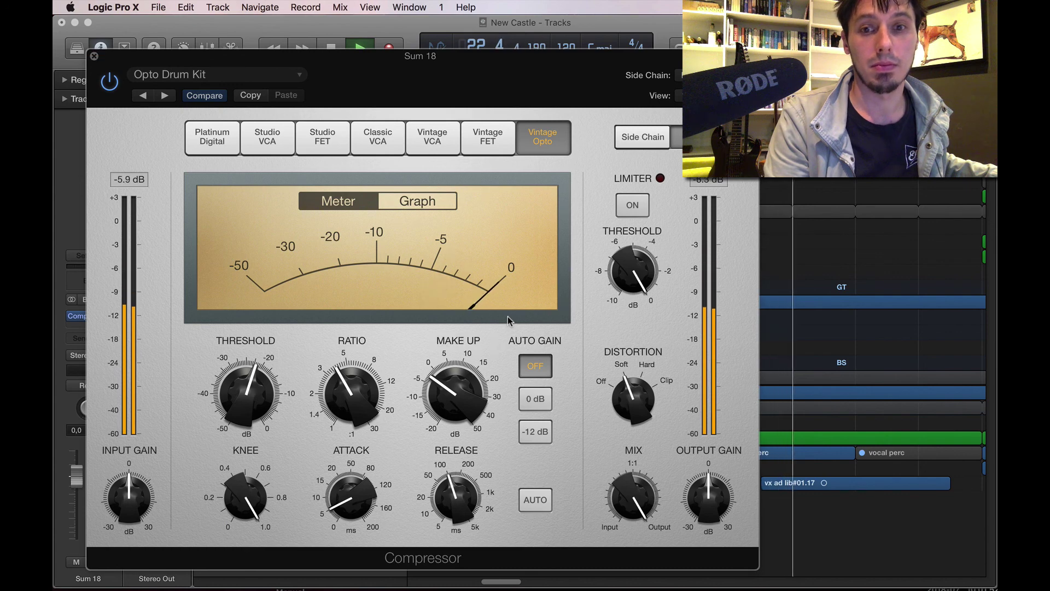
left_click(242, 373)
left_click_drag(242, 373, 244, 359)
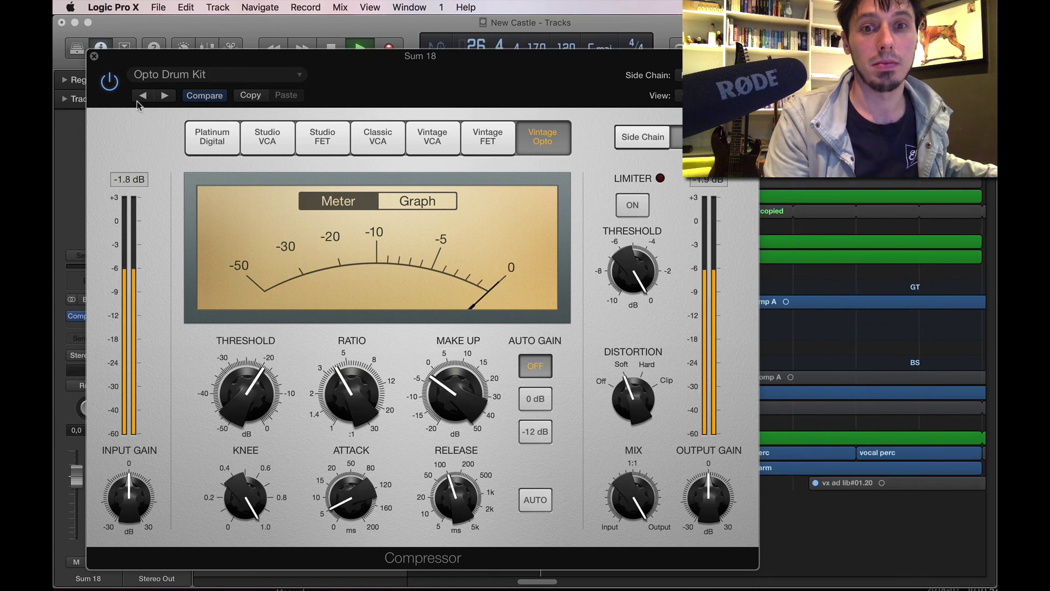
left_click(113, 85)
left_click(114, 86)
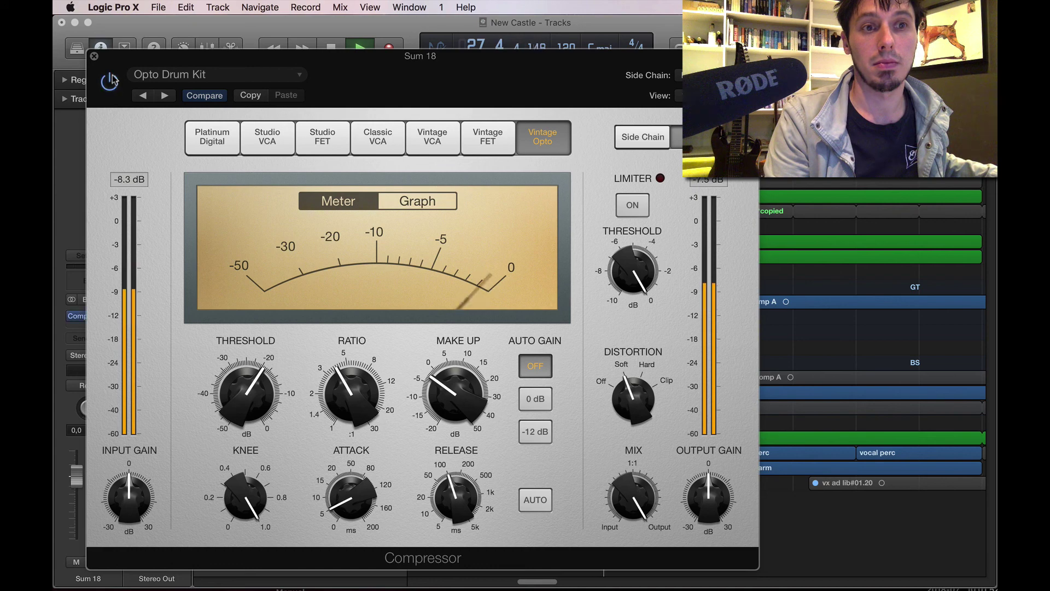
left_click(95, 57)
key("space")
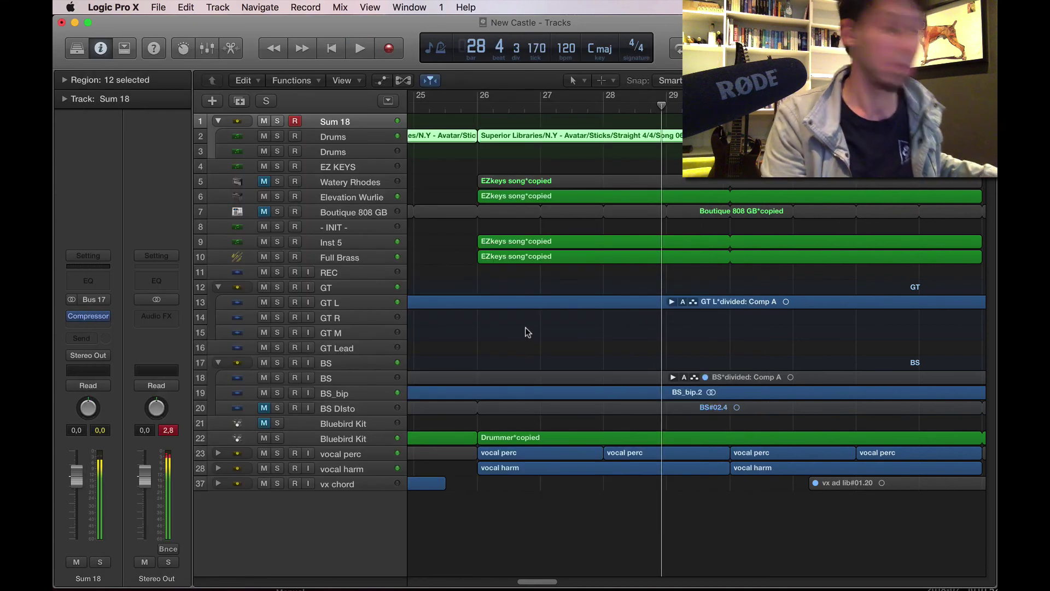
Step: Zoom out to show bars 19–29 and open the Apple Loops library
key("super+Left")
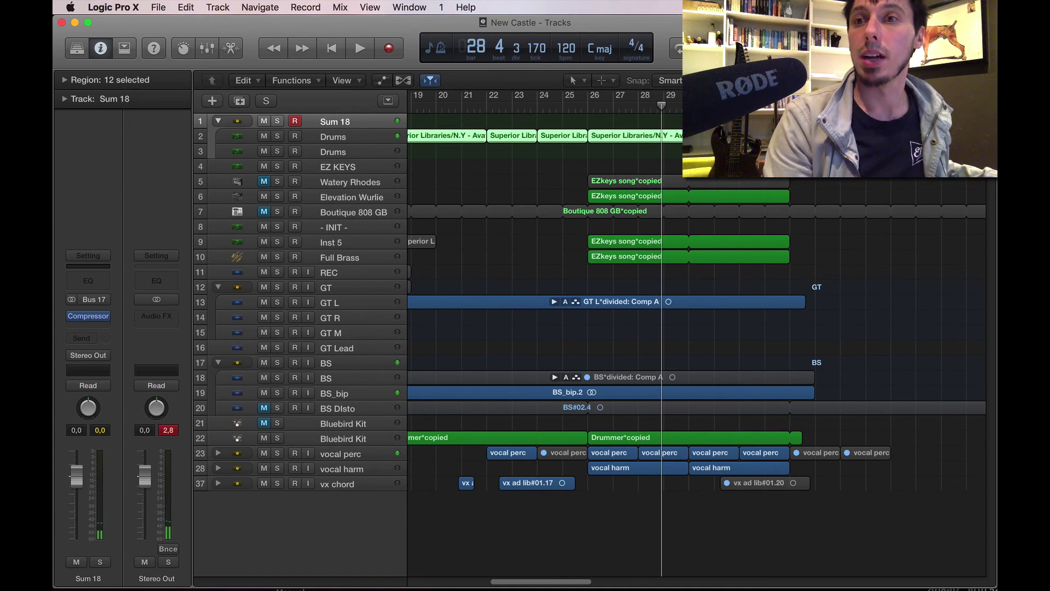
key("o")
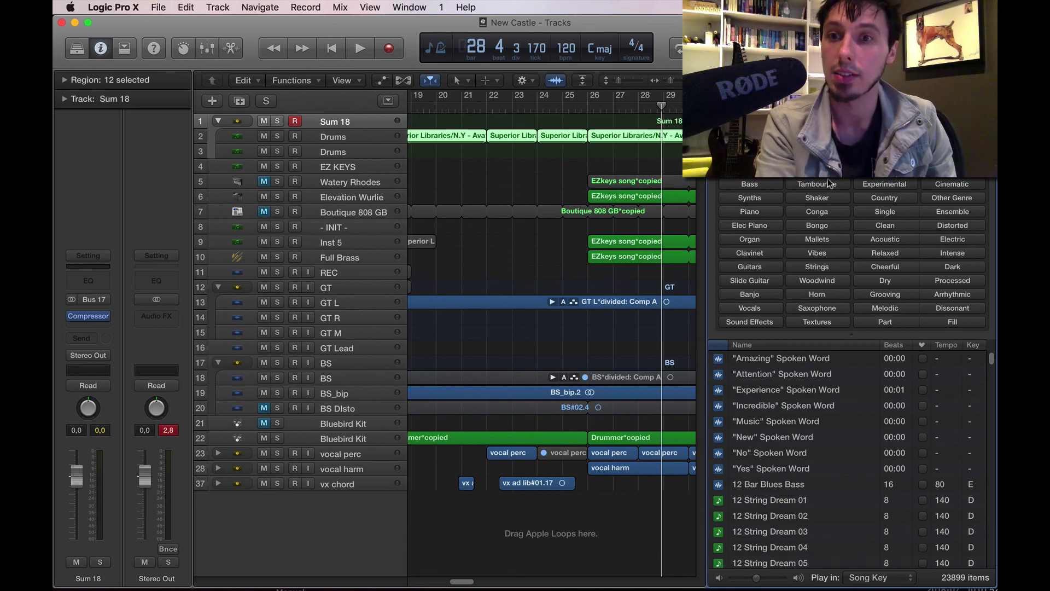
left_click(822, 213)
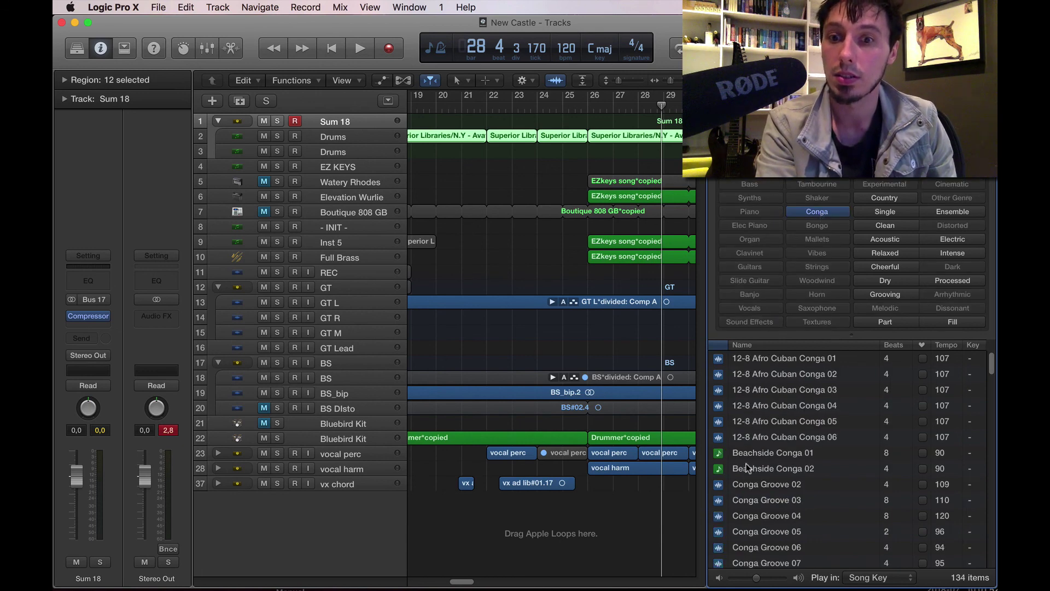
scroll(748, 466, "down", 10)
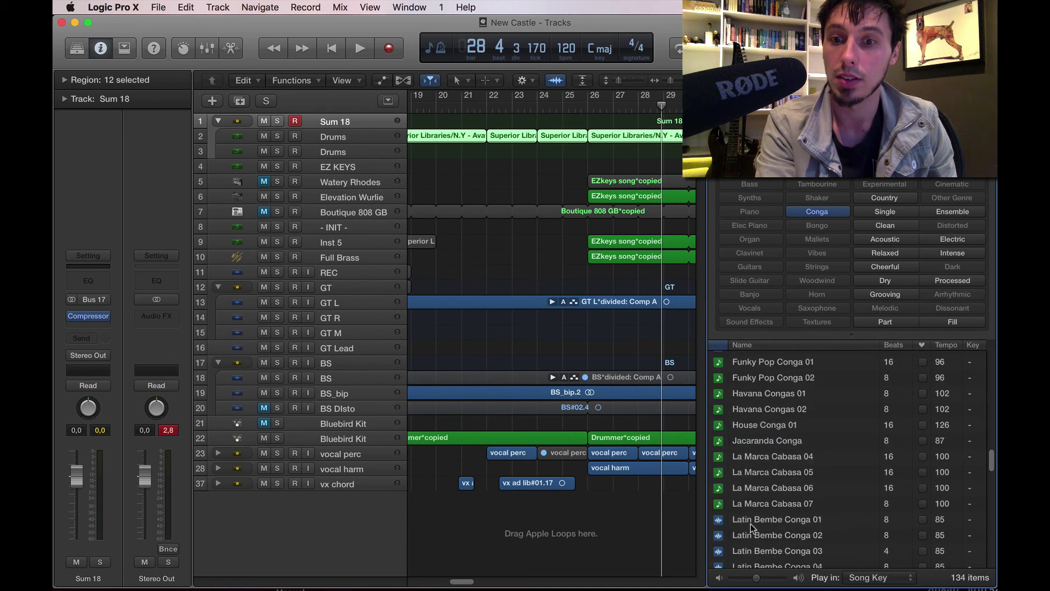
left_click(750, 523)
scroll(750, 523, "down", 5)
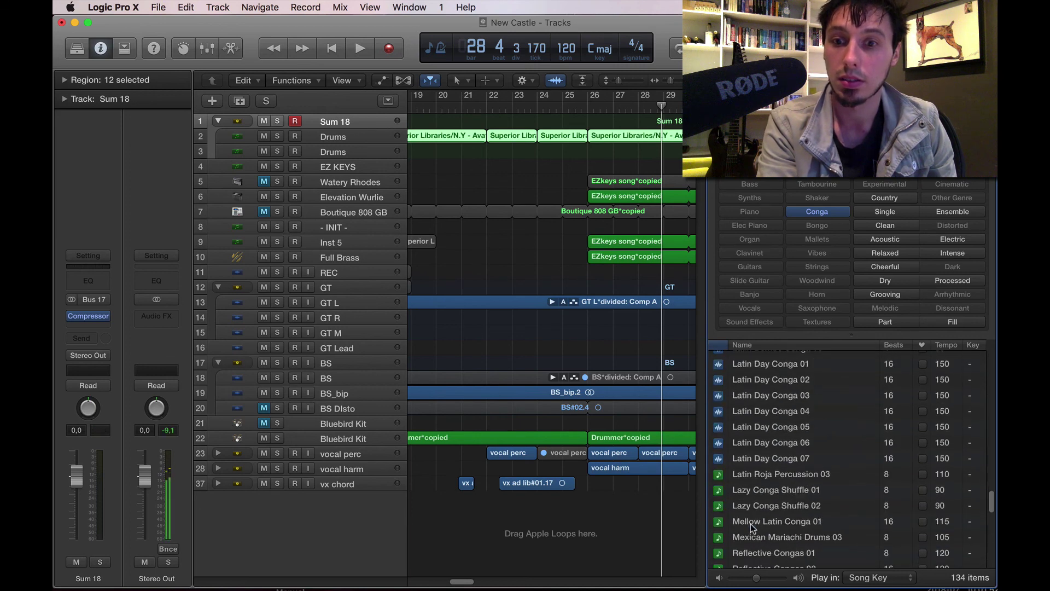
left_click(759, 495)
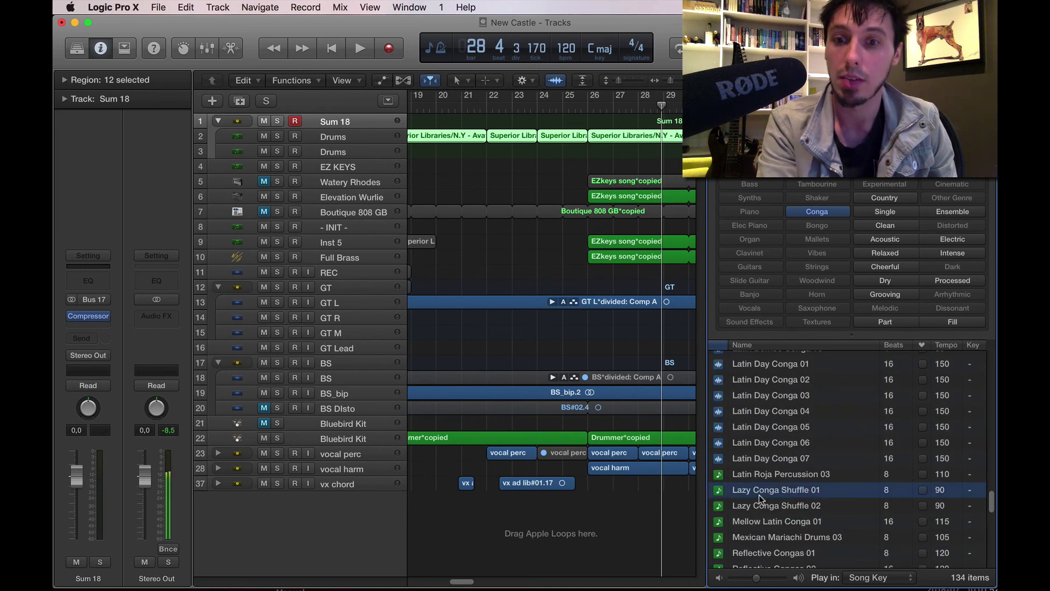
scroll(760, 497, "down", 8)
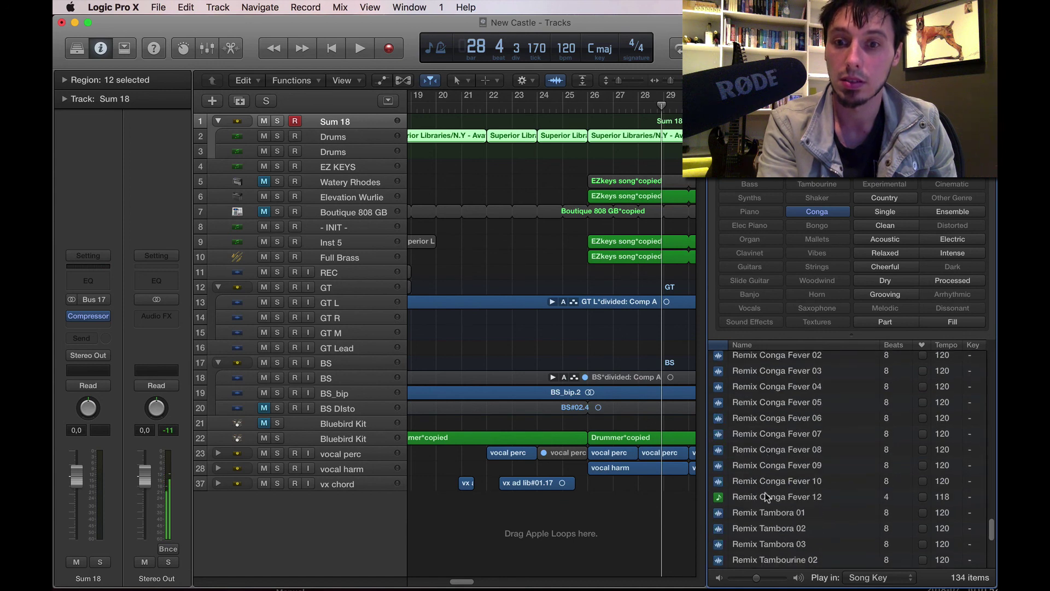
left_click(766, 496)
scroll(764, 493, "up", 5)
left_click(764, 494)
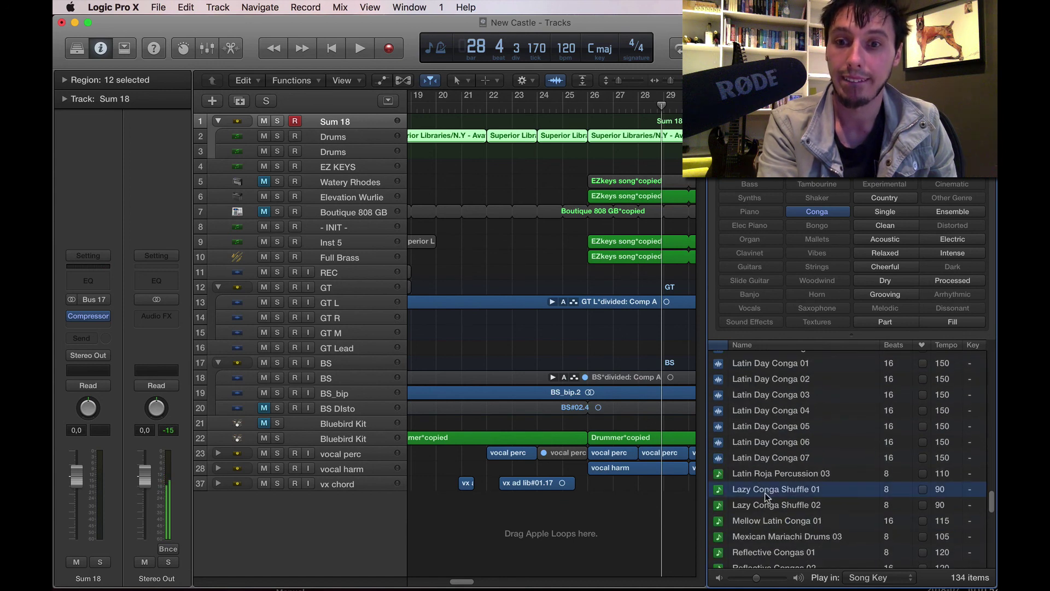
scroll(764, 493, "down", 1)
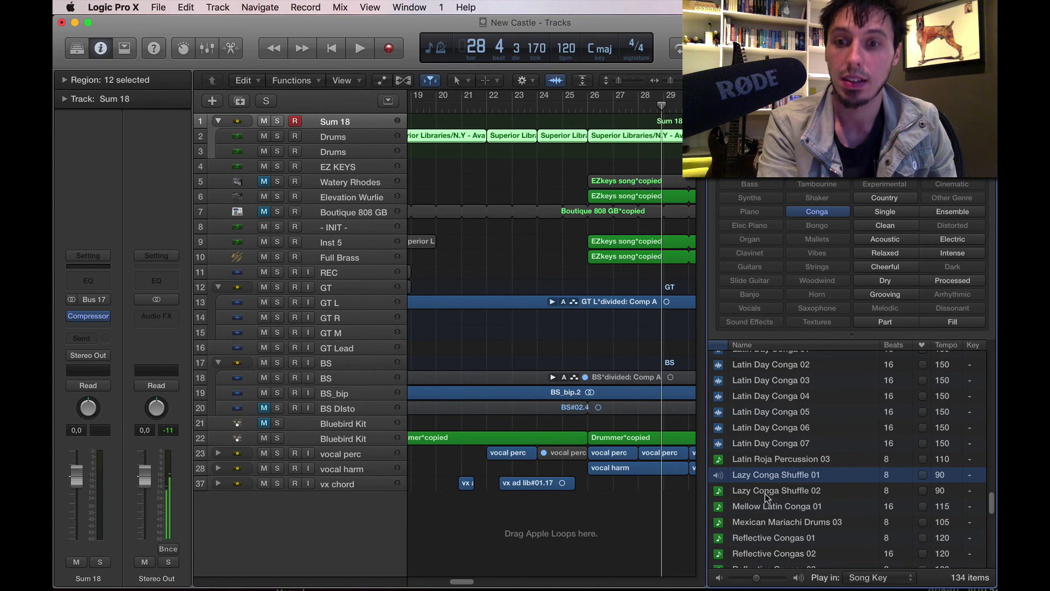
left_click(761, 505)
left_click(761, 521)
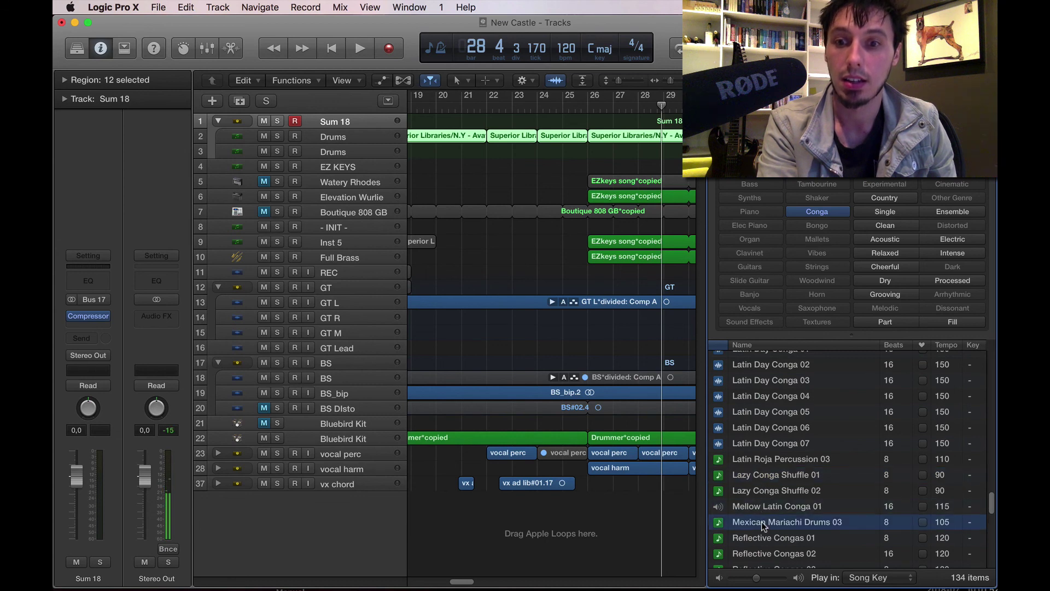
scroll(761, 520, "down", 2)
left_click(783, 383)
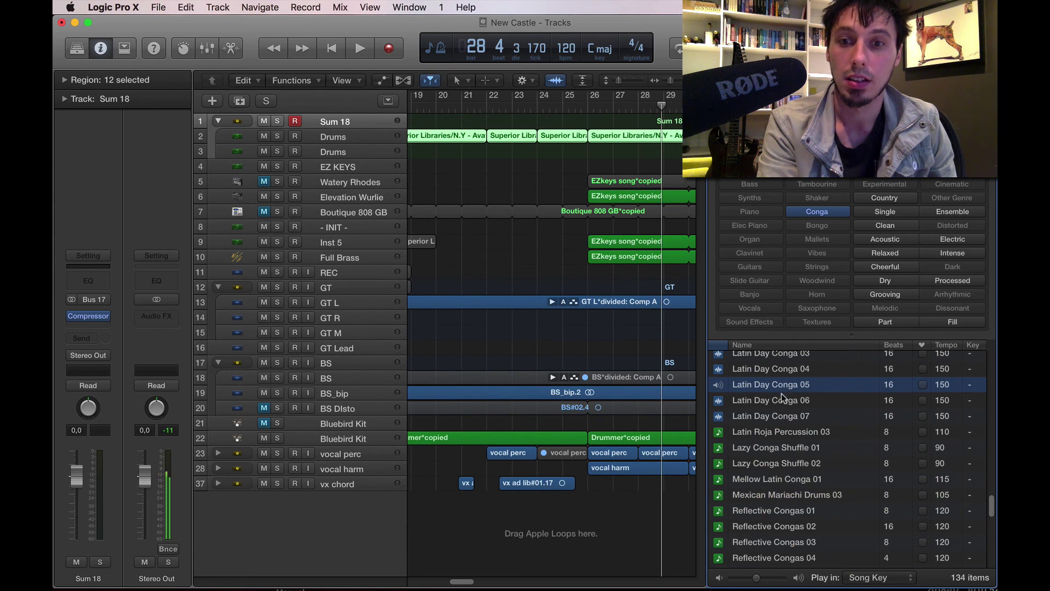
left_click(781, 395)
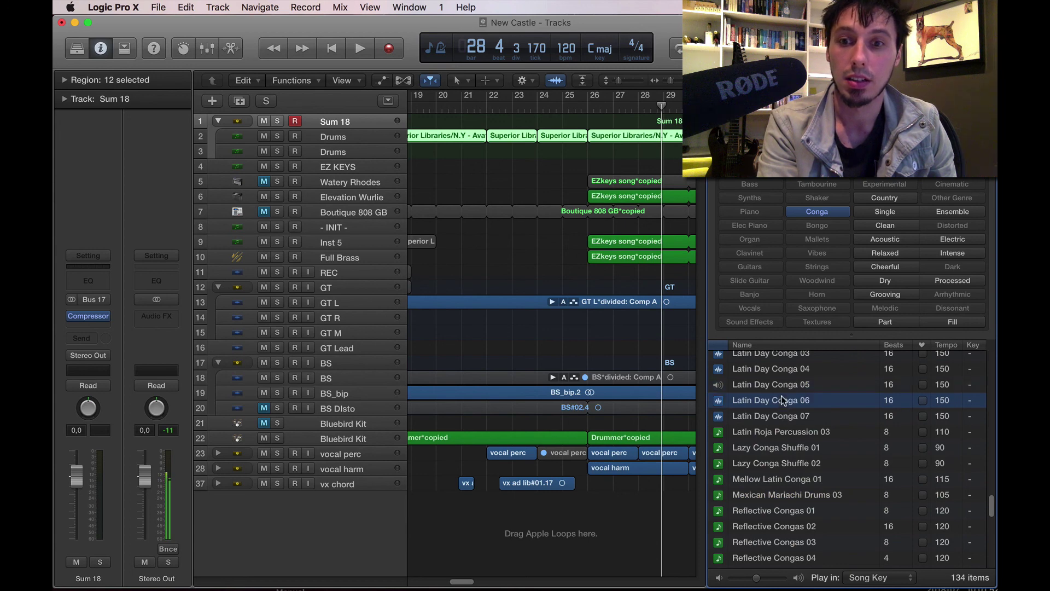
left_click(823, 215)
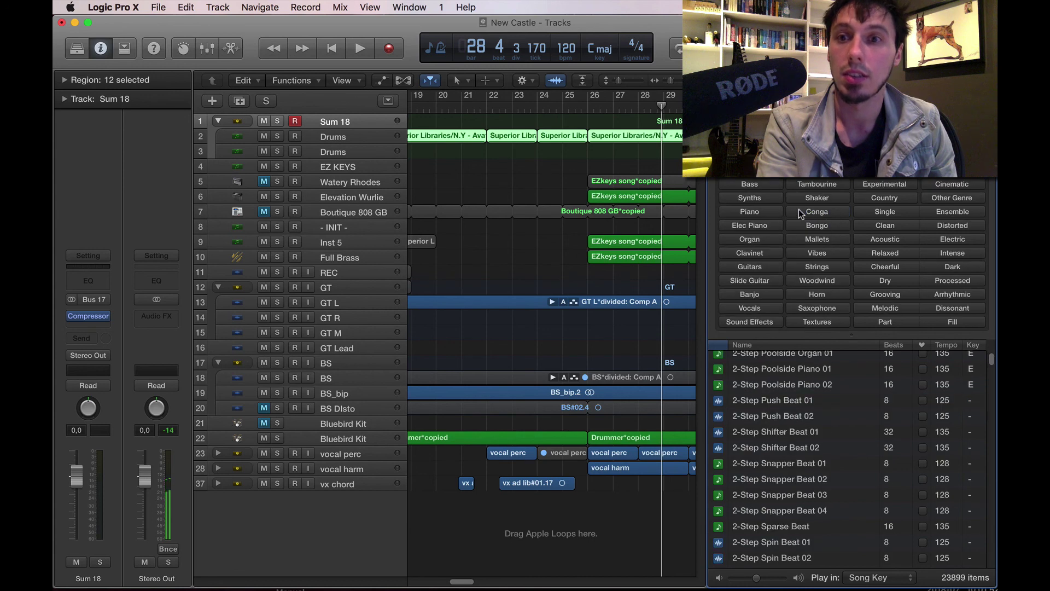
left_click(832, 227)
left_click(768, 387)
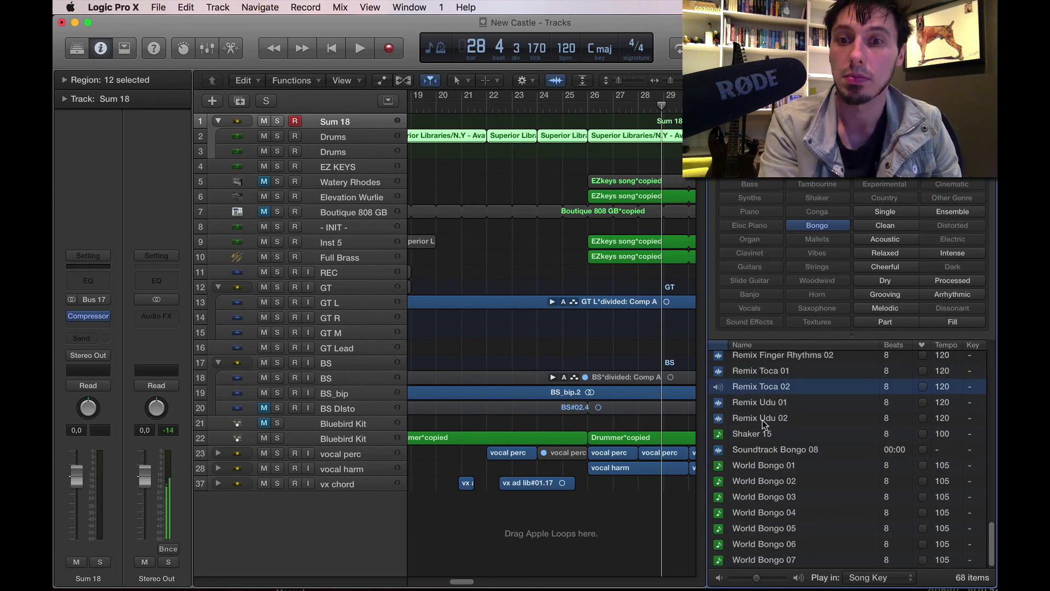
left_click(763, 422)
left_click(750, 497)
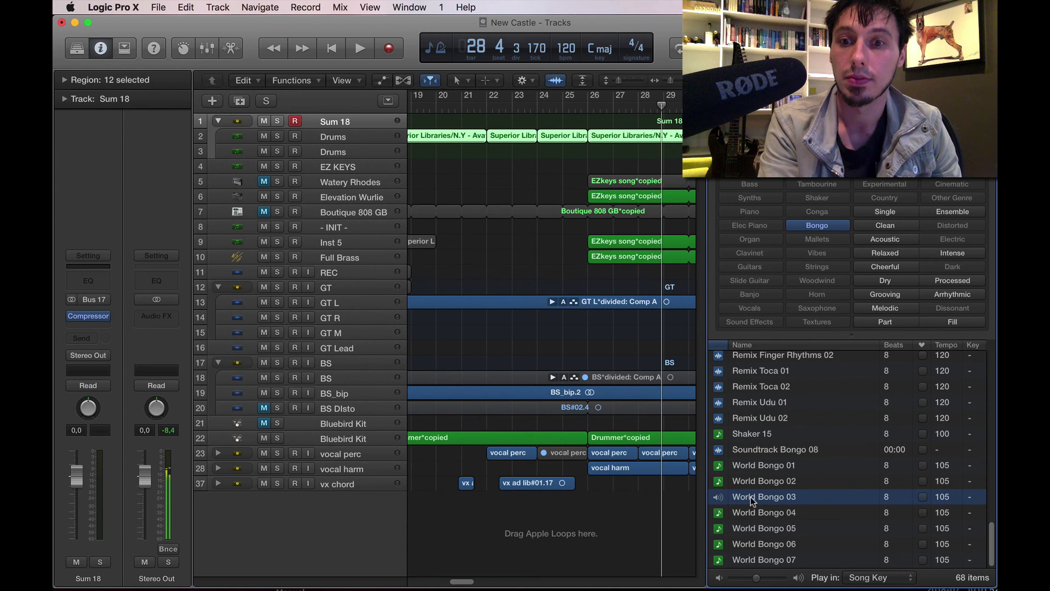
scroll(750, 497, "up", 10)
left_click(751, 497)
left_click(778, 403)
scroll(778, 403, "up", 2)
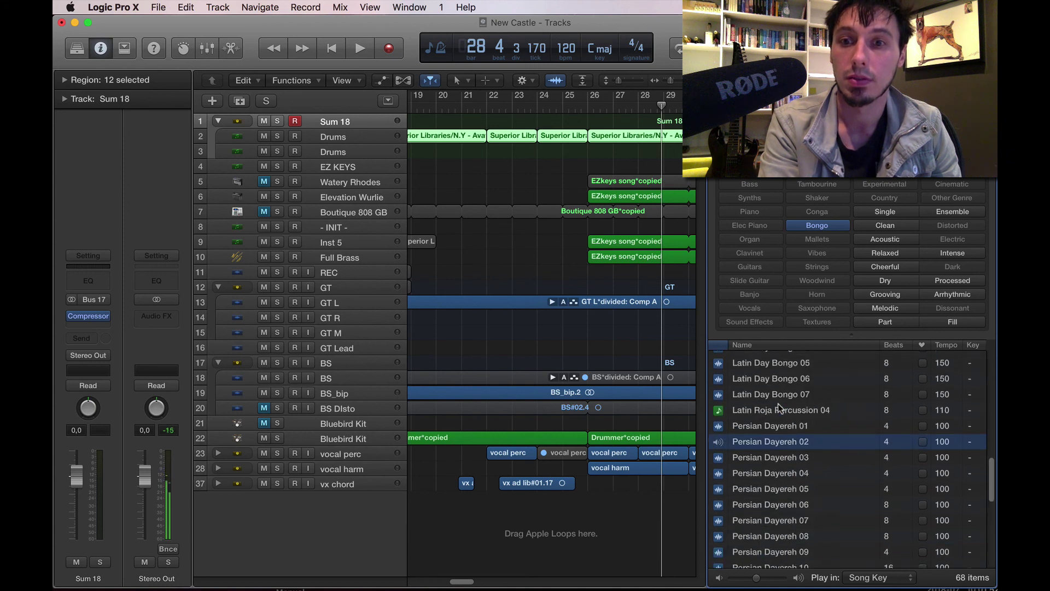
scroll(778, 404, "up", 3)
left_click(777, 404)
scroll(778, 405, "up", 5)
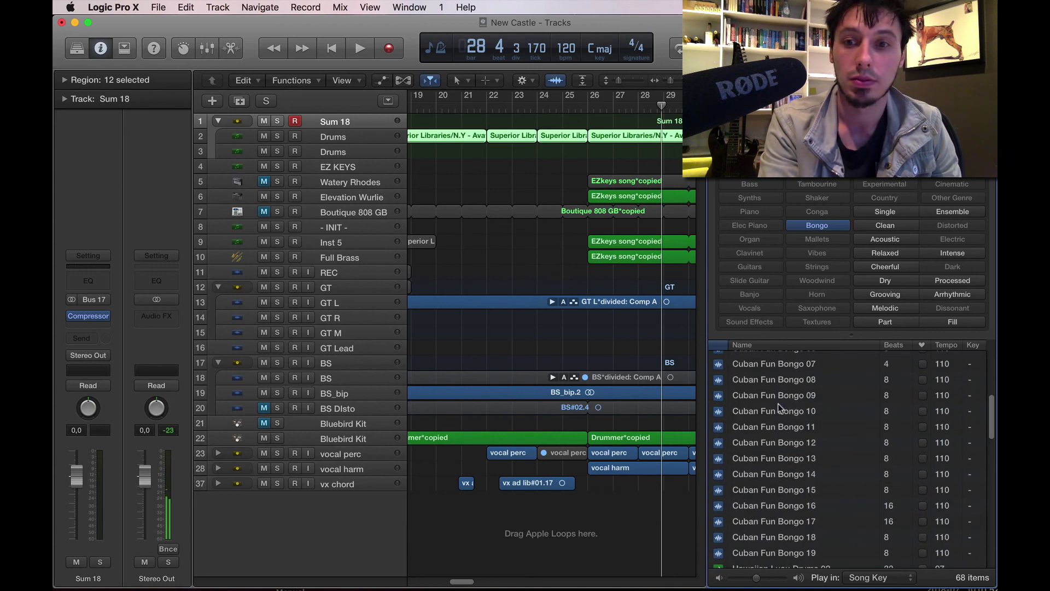
left_click(777, 408)
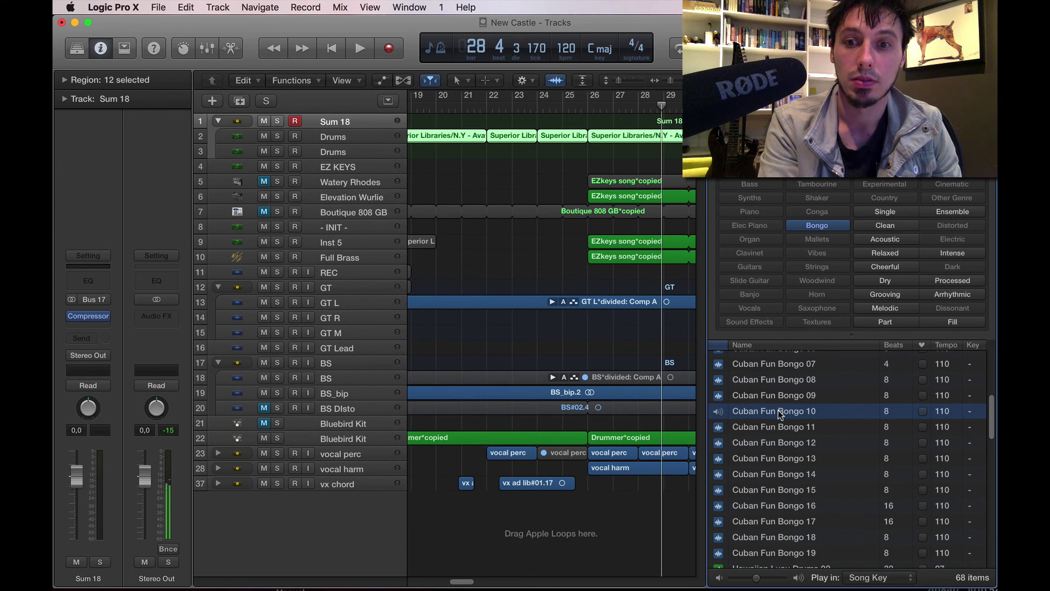
left_click(778, 380)
scroll(777, 376, "up", 5)
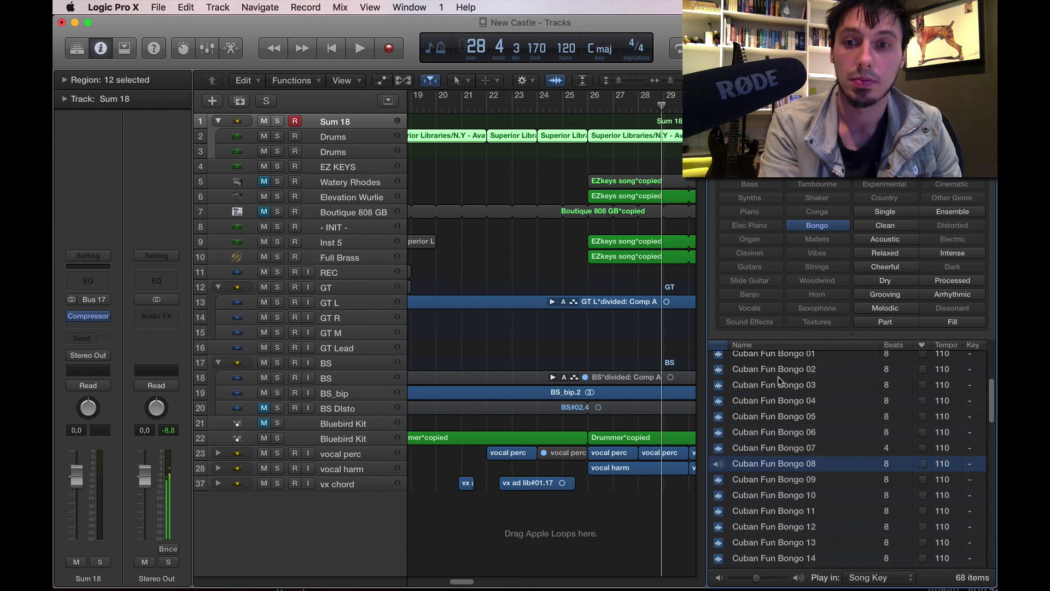
left_click(777, 377)
scroll(777, 377, "up", 3)
left_click(778, 378)
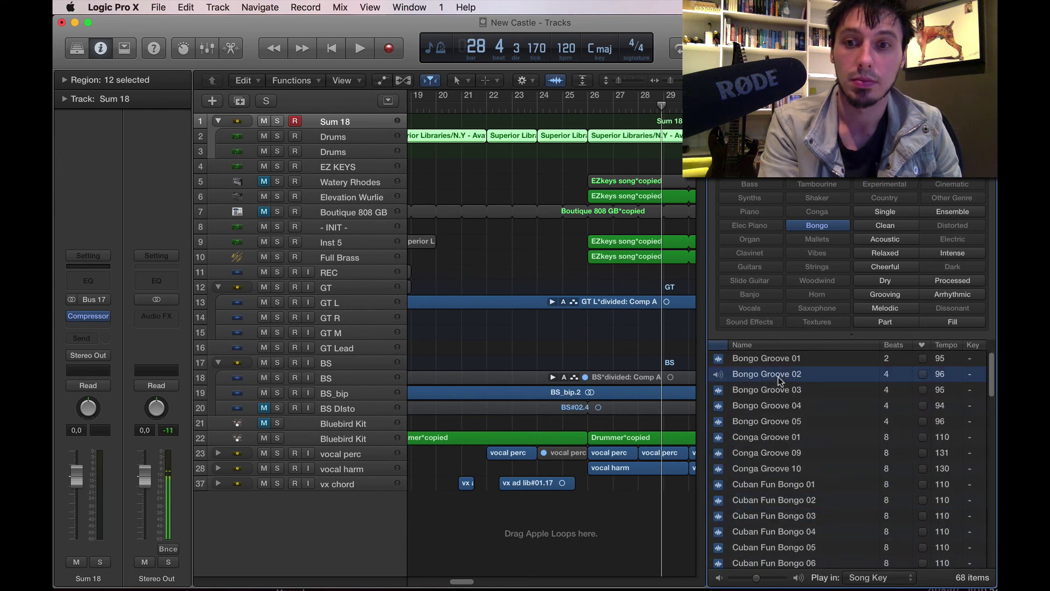
left_click(784, 359)
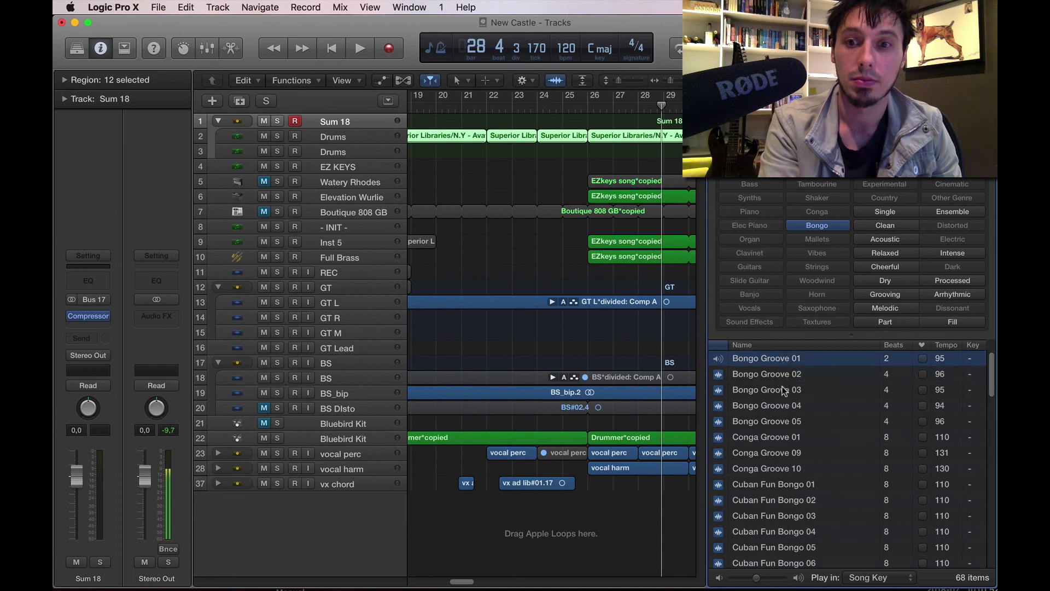
left_click(784, 410)
left_click(780, 440)
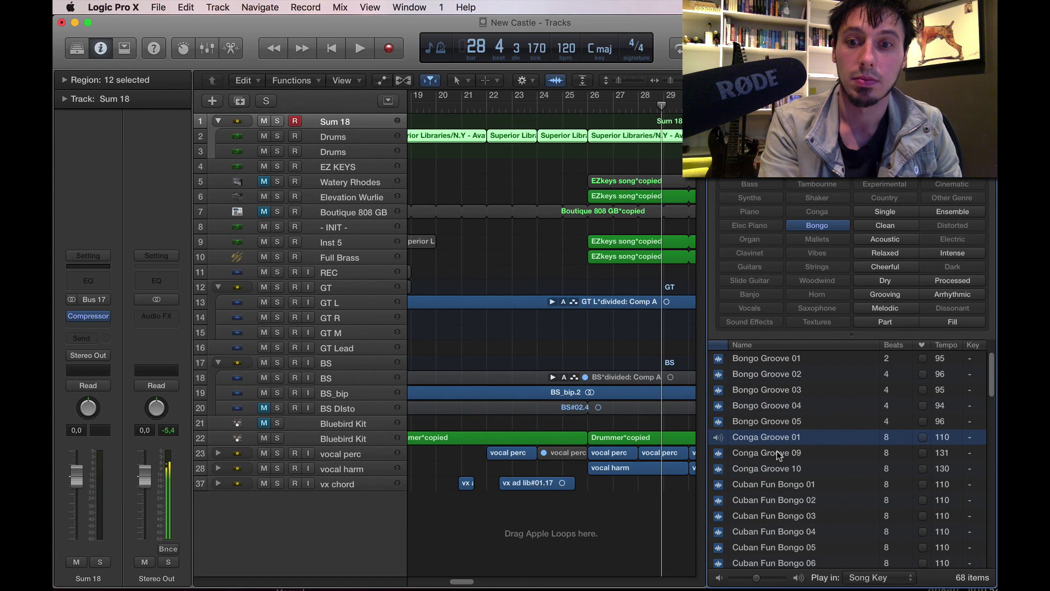
left_click(776, 453)
left_click(771, 514)
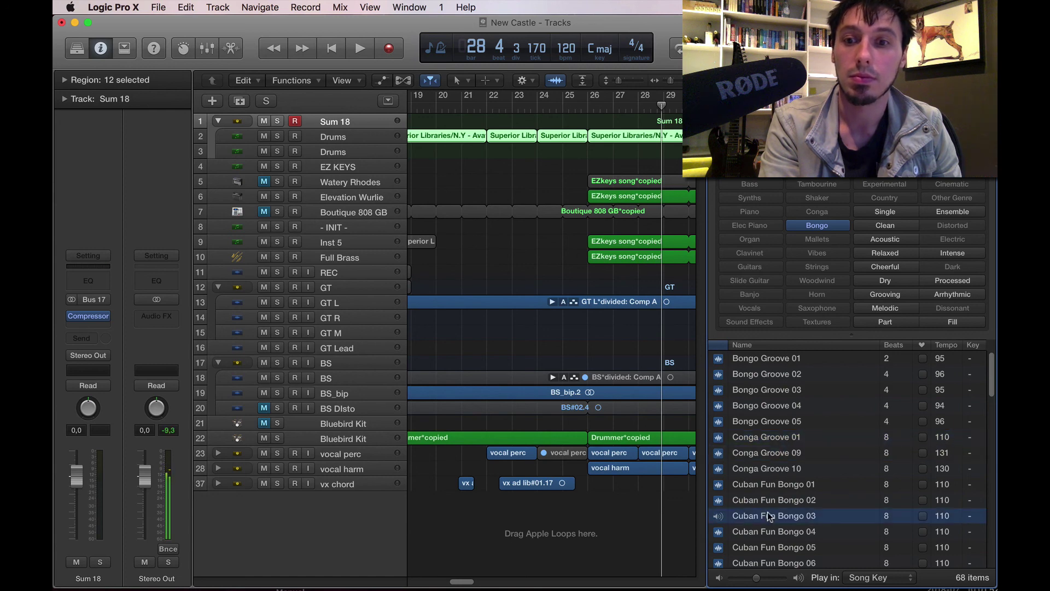
scroll(770, 514, "down", 3)
left_click(768, 512)
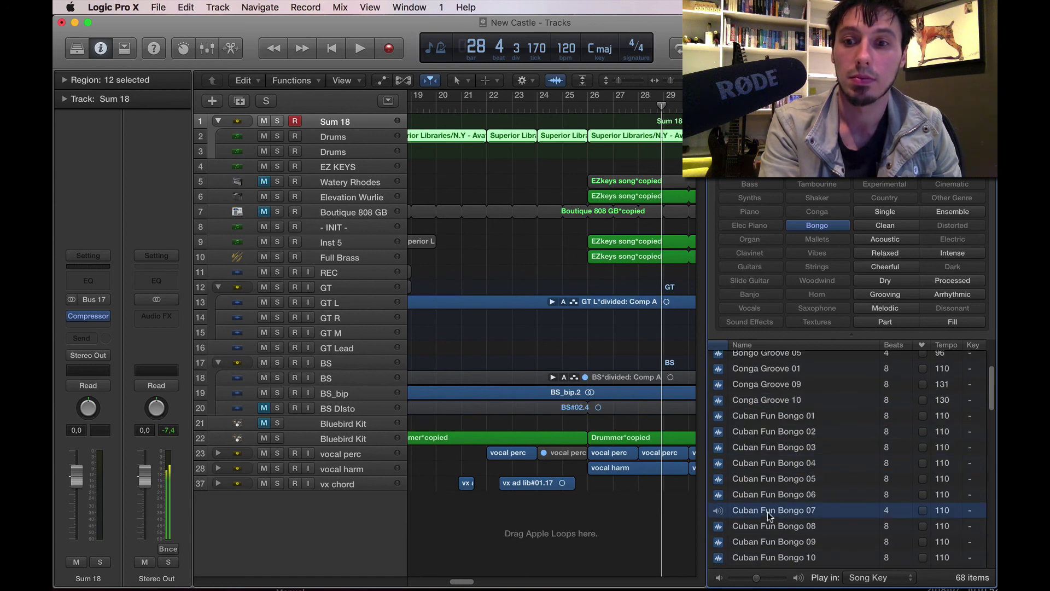
scroll(769, 515, "down", 5)
left_click(770, 516)
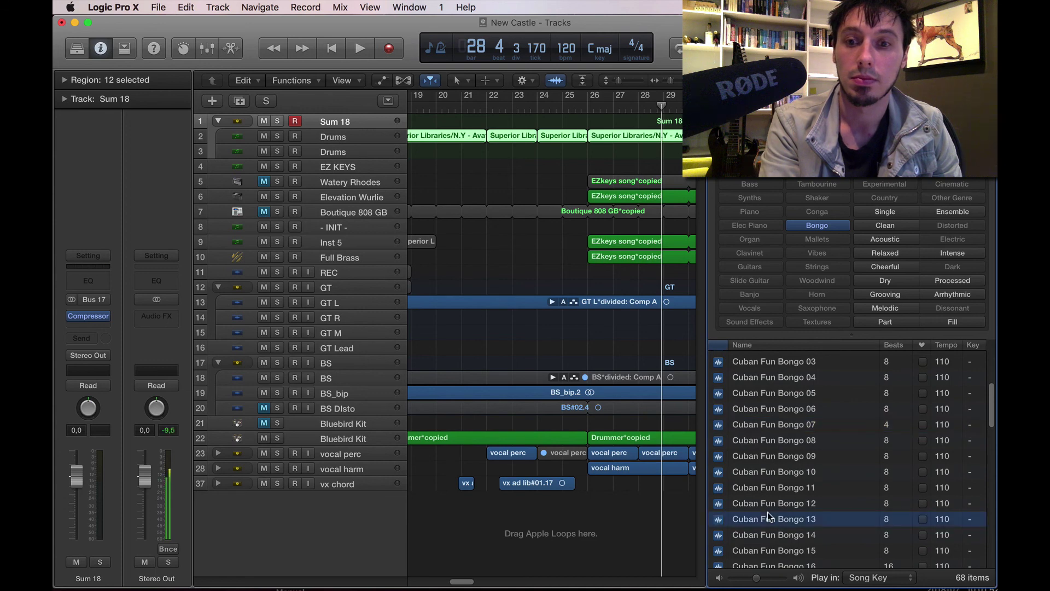
scroll(768, 516, "down", 10)
left_click(788, 395)
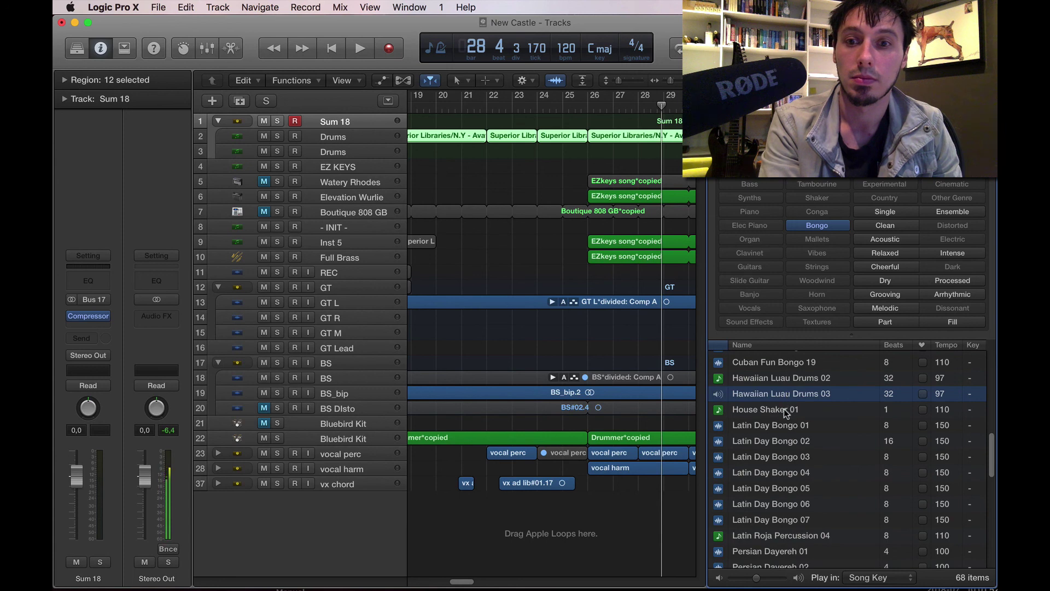
left_click(783, 409)
left_click(781, 537)
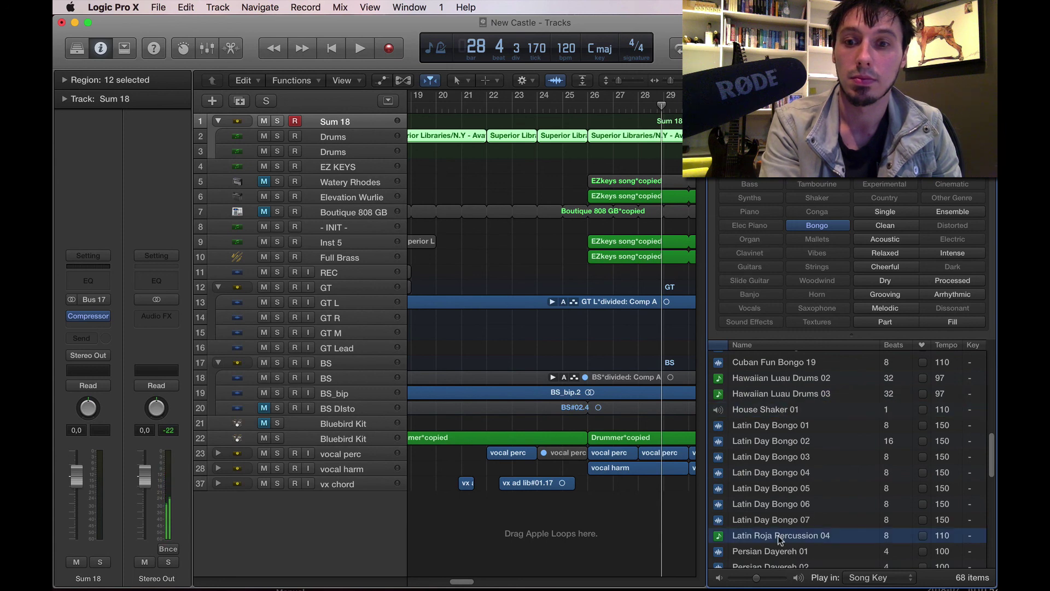
scroll(780, 539, "down", 10)
left_click(789, 455)
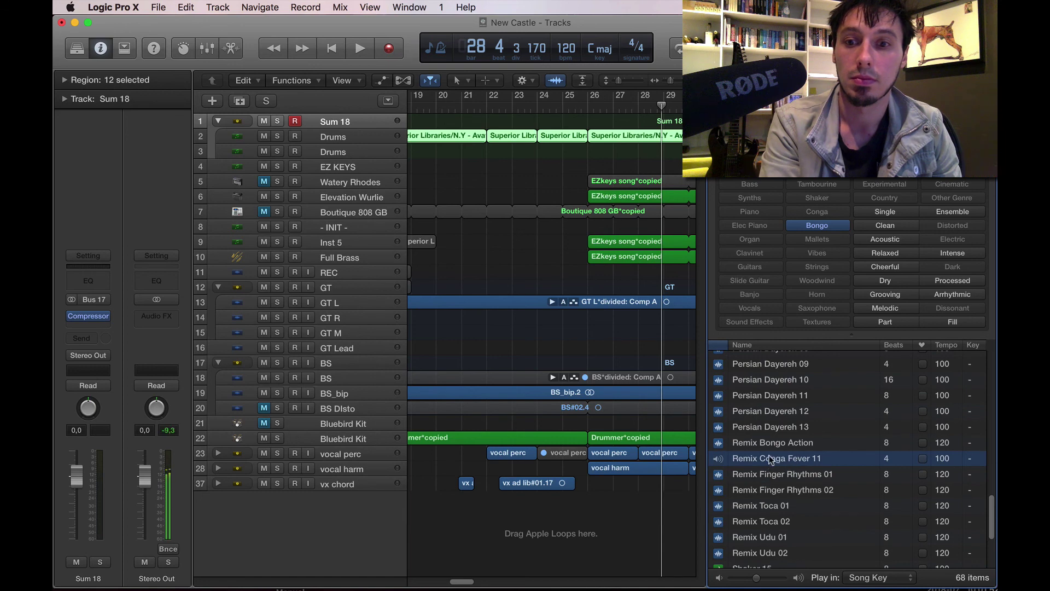
scroll(770, 458, "down", 3)
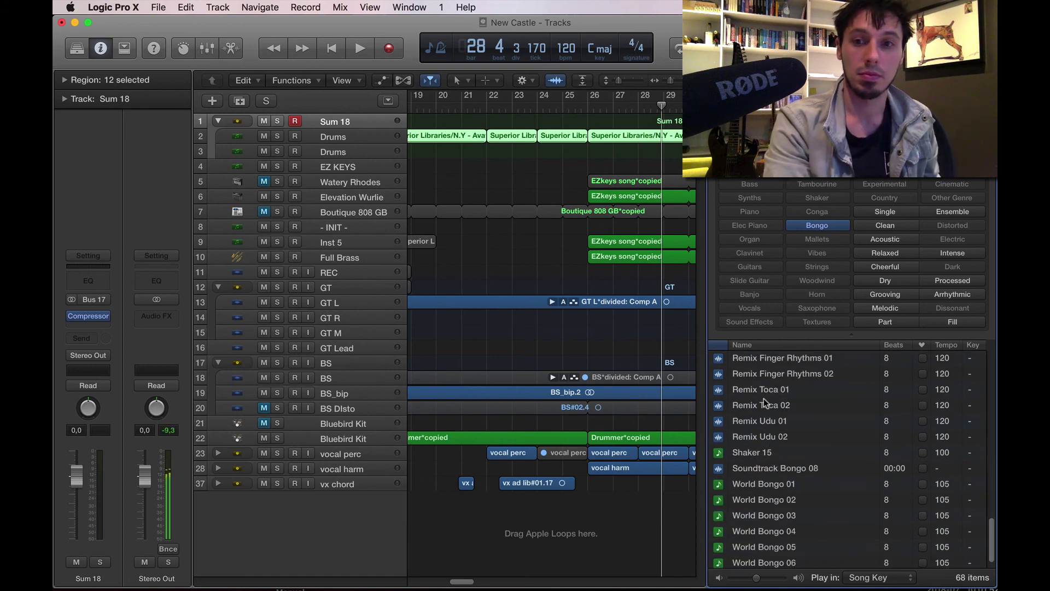
scroll(766, 410, "up", 4)
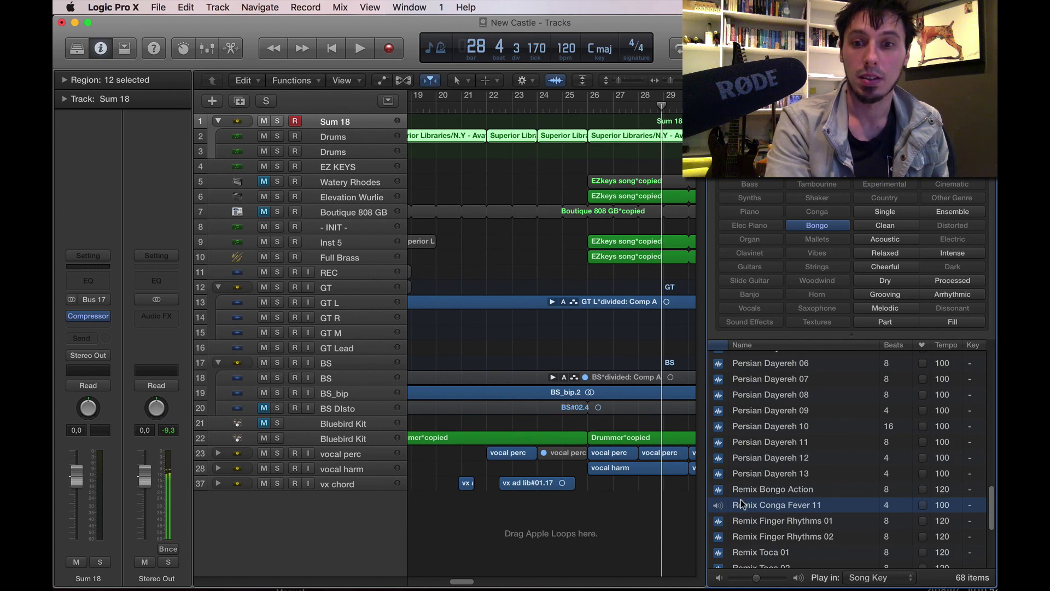
Step: Add Remix Conga Fever 11 as a Breaks Remix track, close Loops, and move the region later
left_click_drag(739, 506, 590, 516)
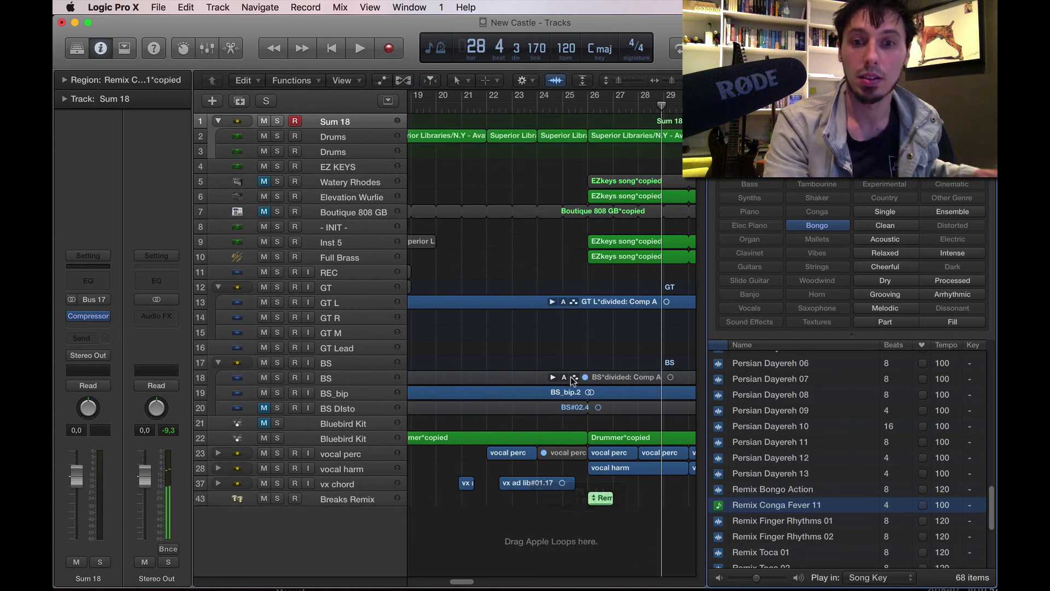
key("super+Left")
key("super+Left")
key("super+Left")
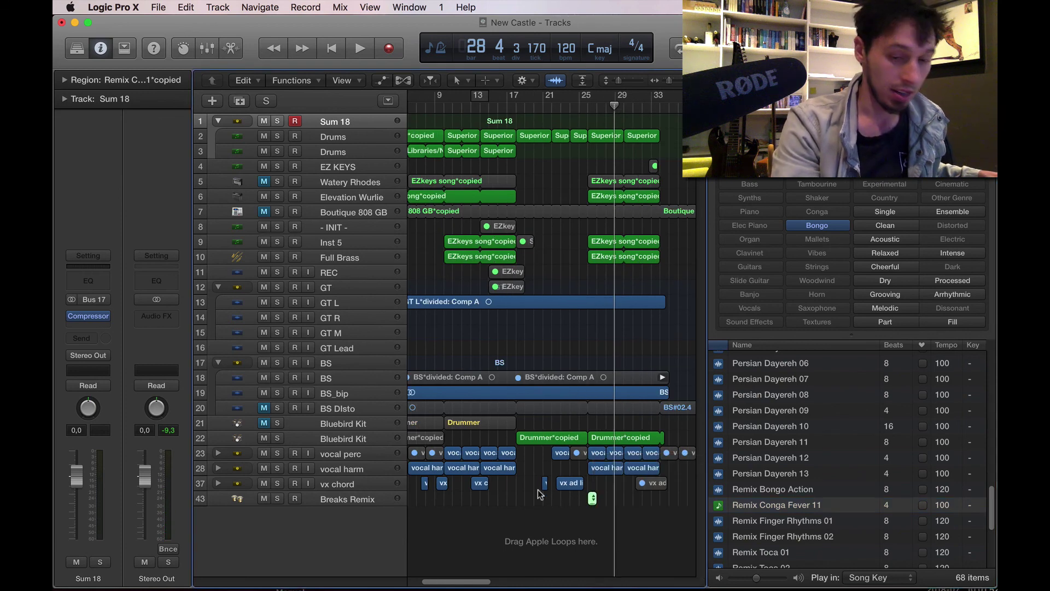
key("super+Down")
key("super+Down")
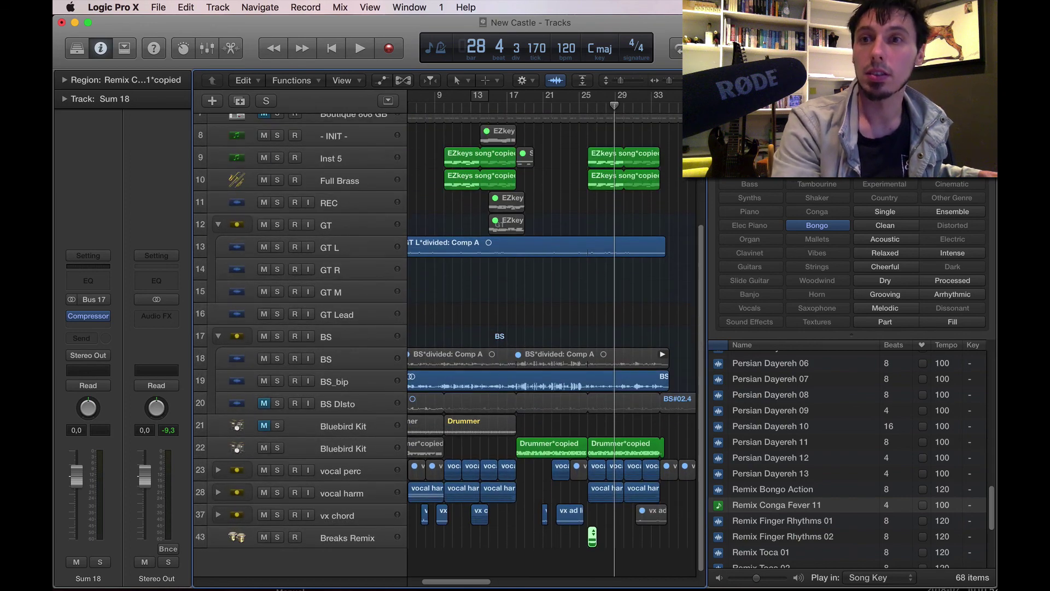
key("o")
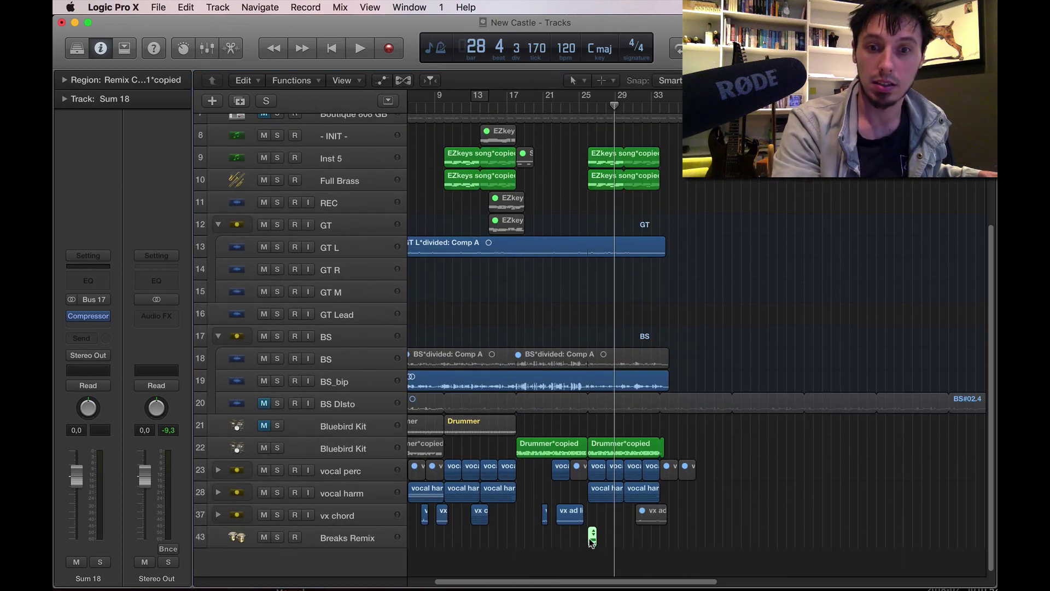
left_click_drag(592, 541, 728, 536)
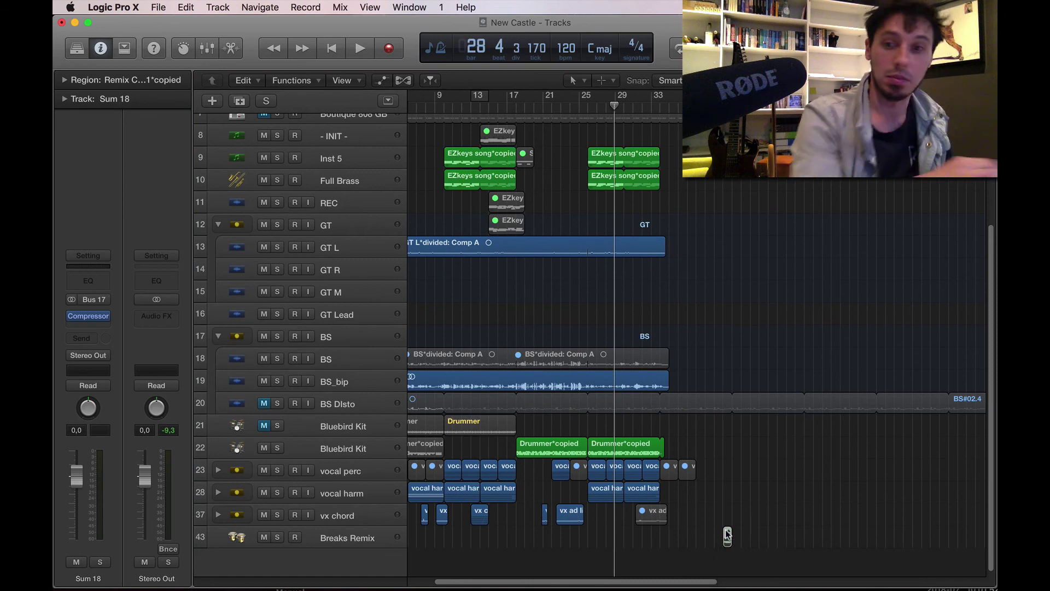
left_click(355, 542)
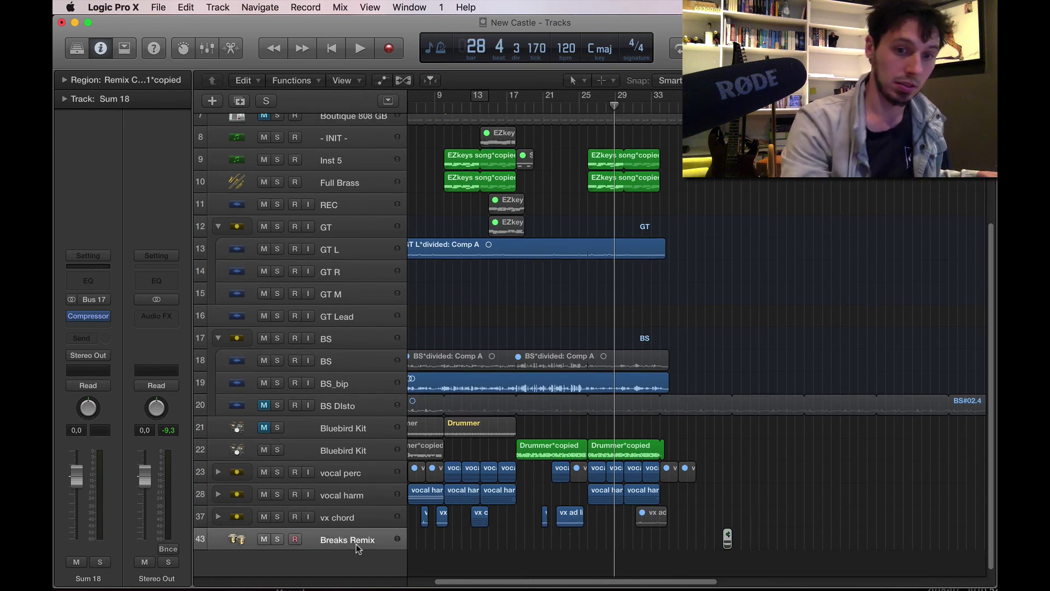
Step: Open Musical Typing and audition the Breaks Remix drum sounds, including one octave lower
key("super+k")
key("d")
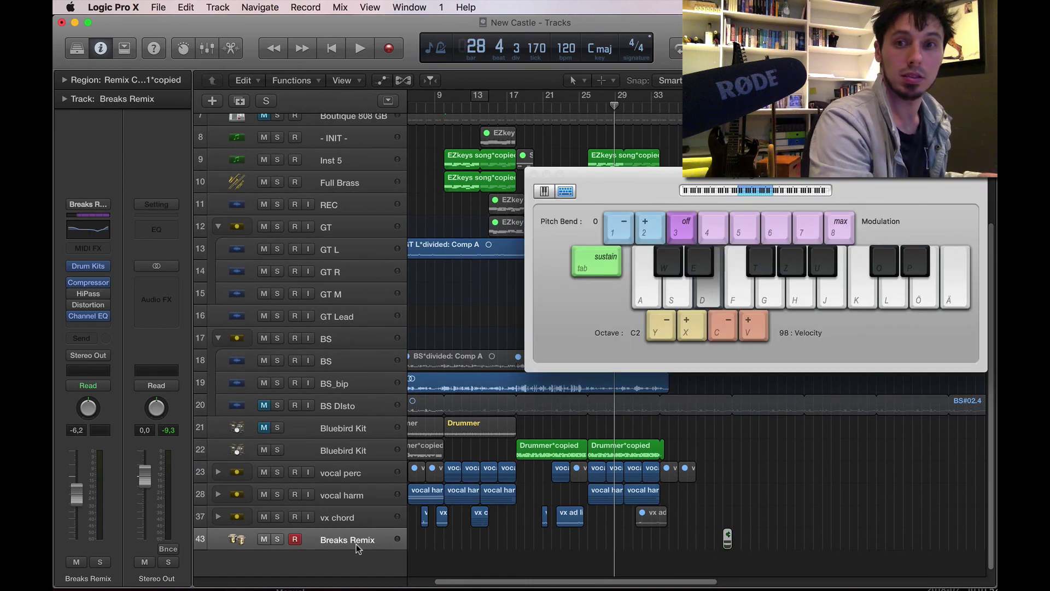
key("h")
key("s")
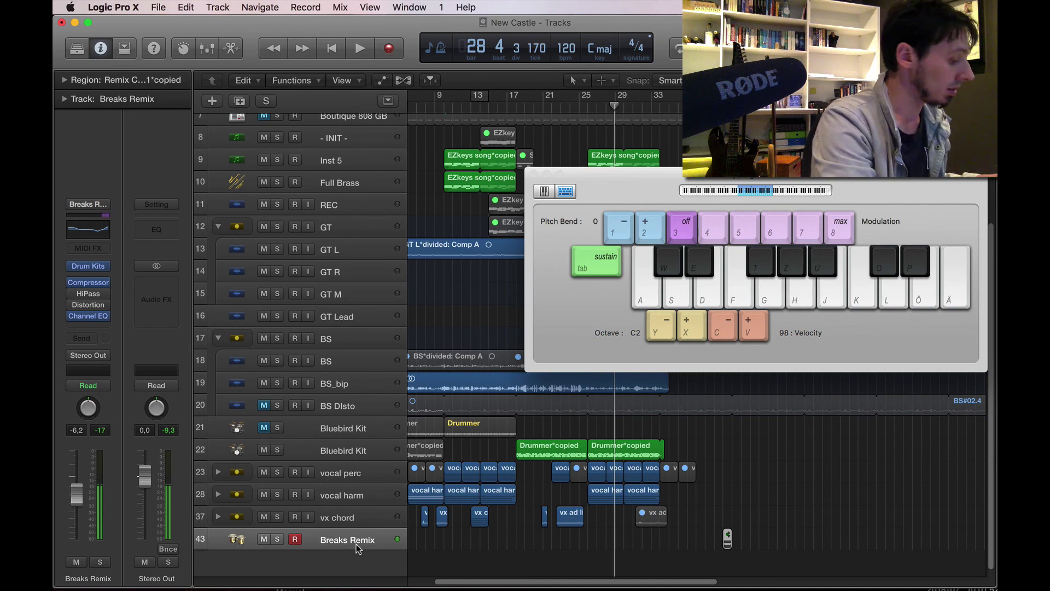
key("y")
key("a")
key("s")
key("w")
key("d")
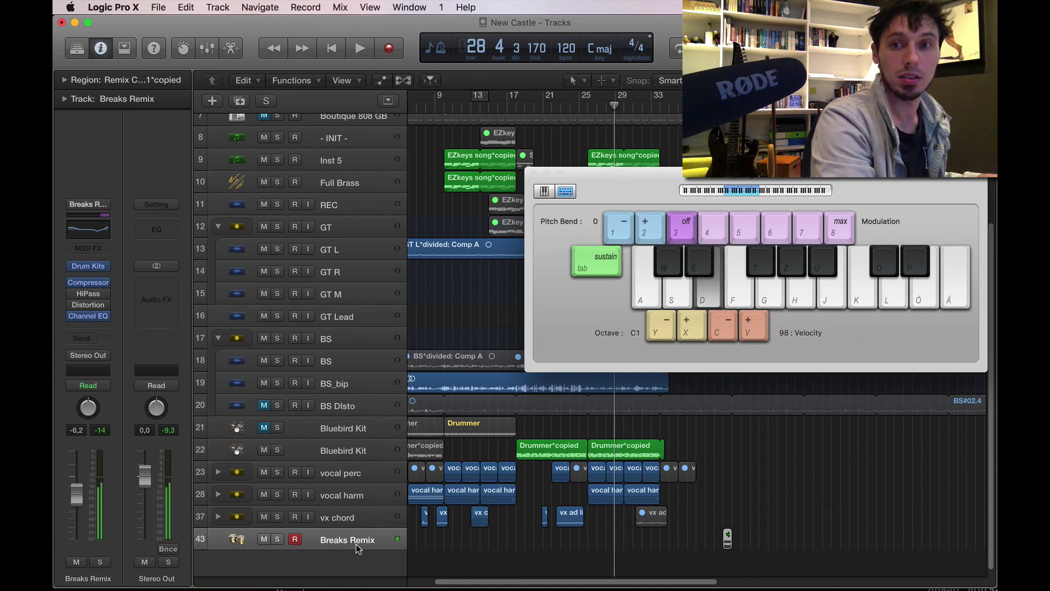
Step: Record a short drum take with a count-in from bar 27, then stop it
key("r")
key("space")
key("t")
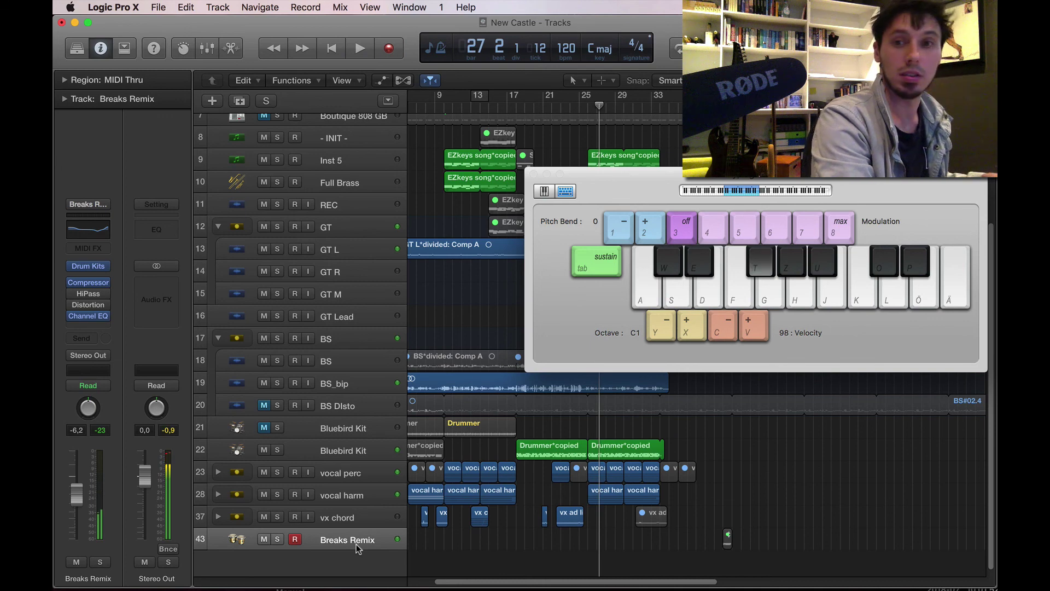
key("z")
key("h")
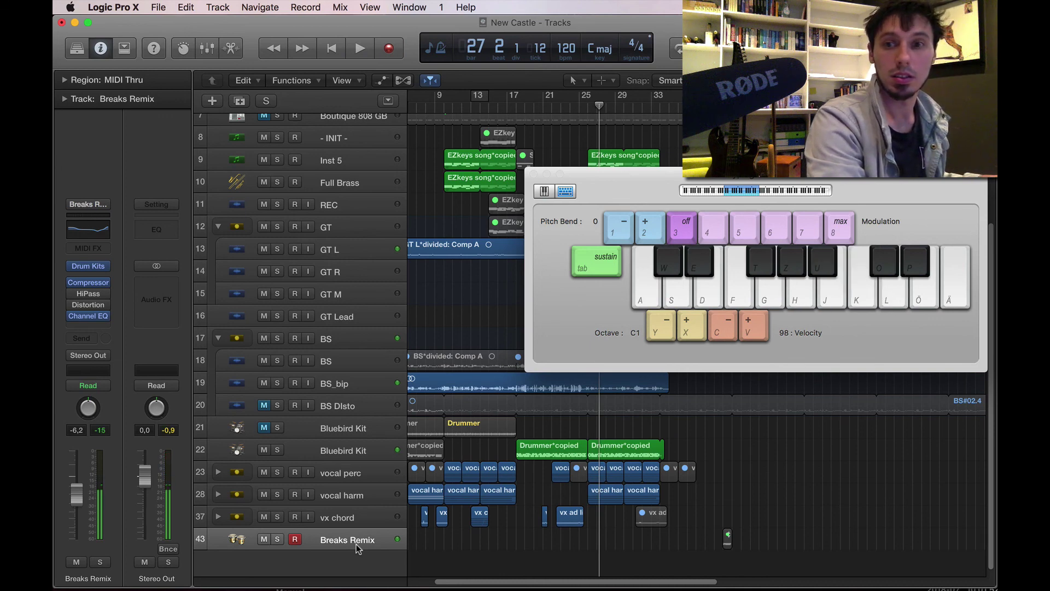
Step: Raise the Musical Typing range one octave and audition the higher drum sounds
key("x")
key("odiaeresis")
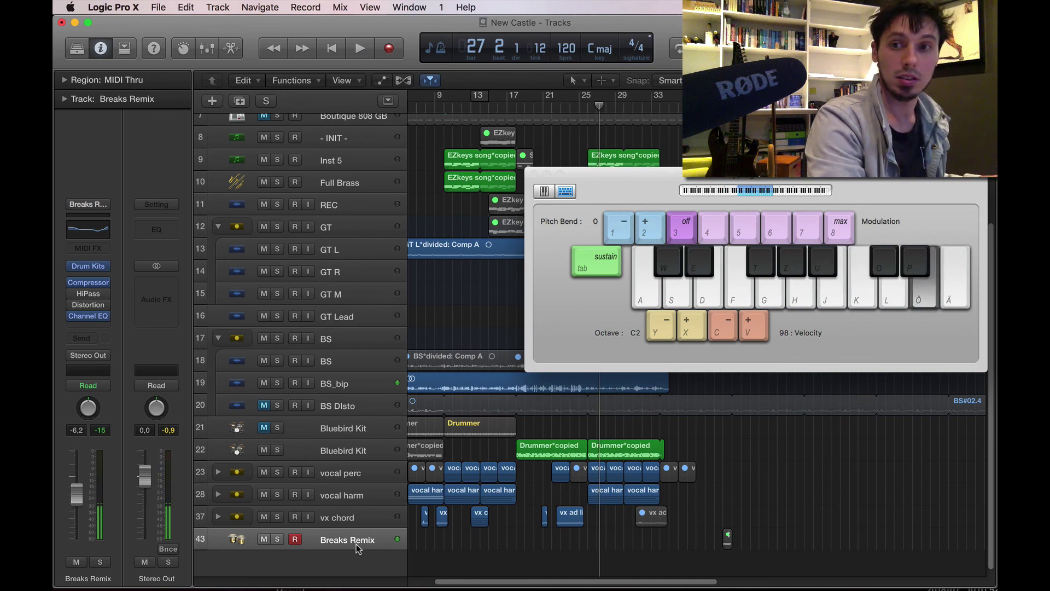
key("k")
key("l")
key("k")
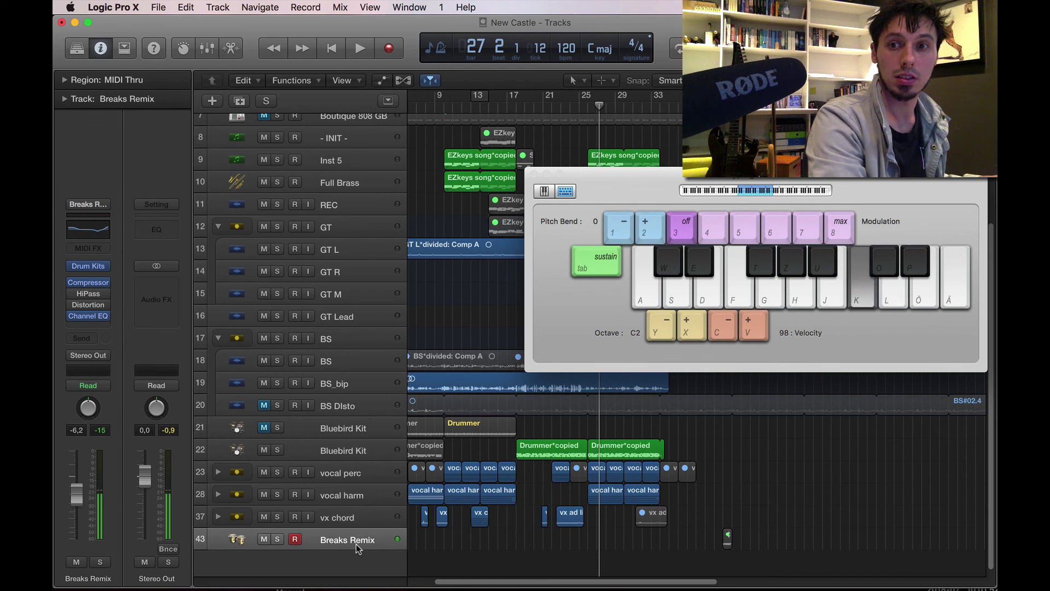
key("k")
key("o")
key("p")
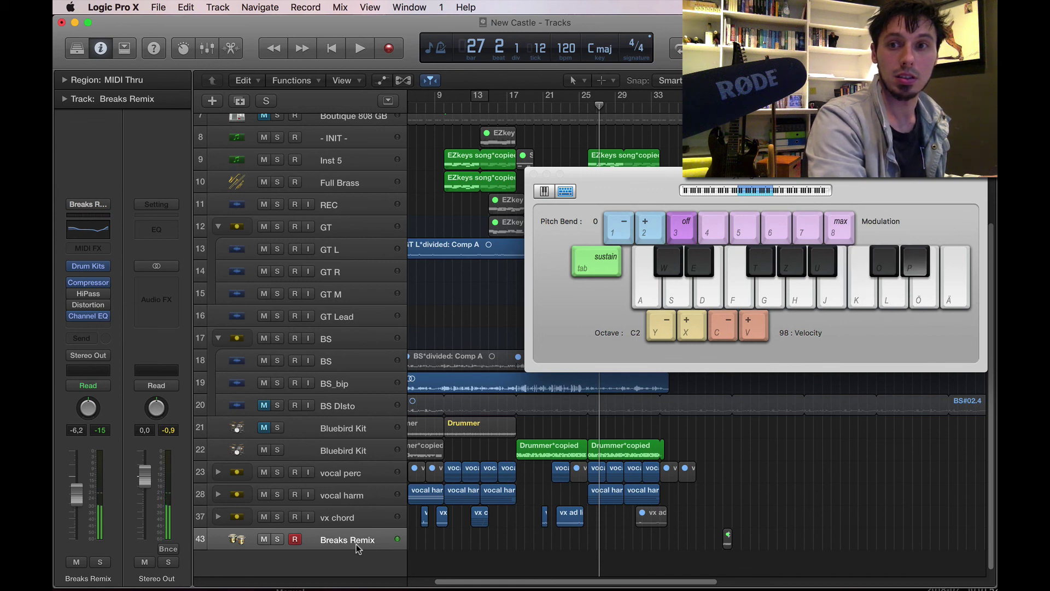
key("odiaeresis")
key("adiaeresis")
Step: Shift Musical Typing to octave C3, play more drum hits, then return to bar 1
key("x")
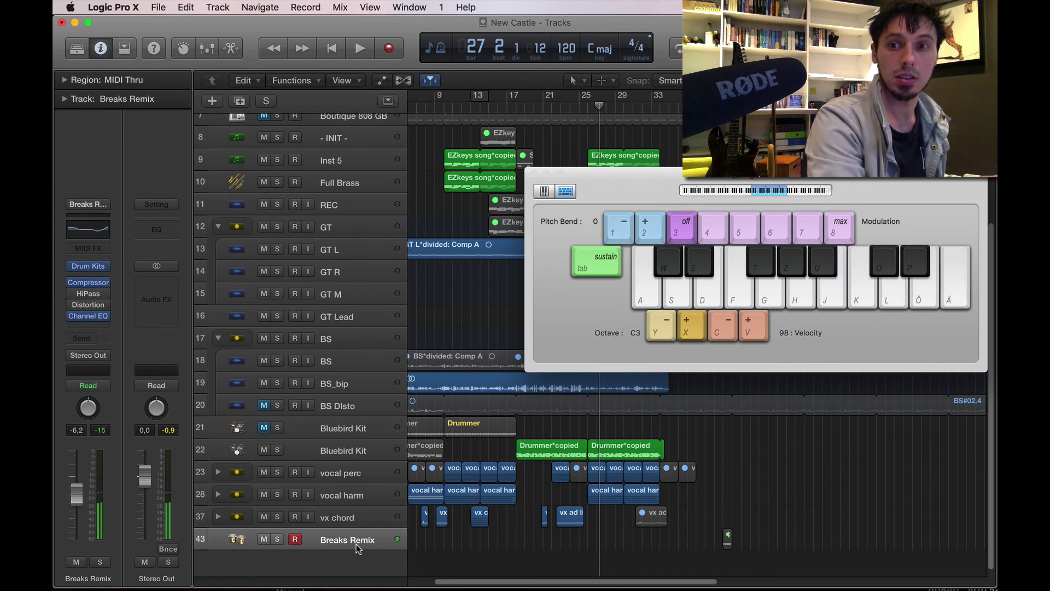
key("j")
key("d")
key("w")
key("e")
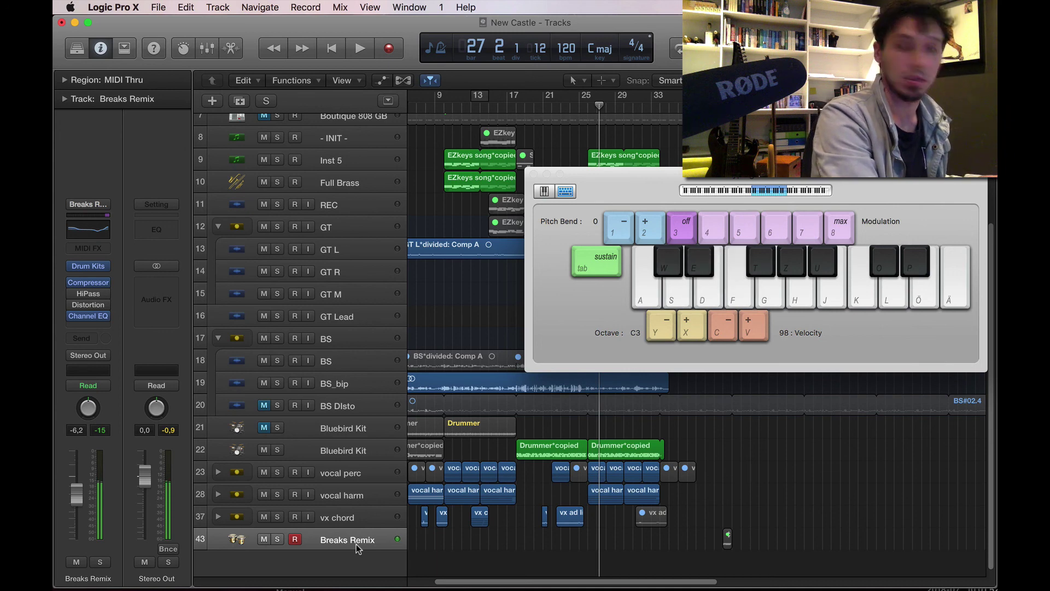
key("w")
key("d")
key("s")
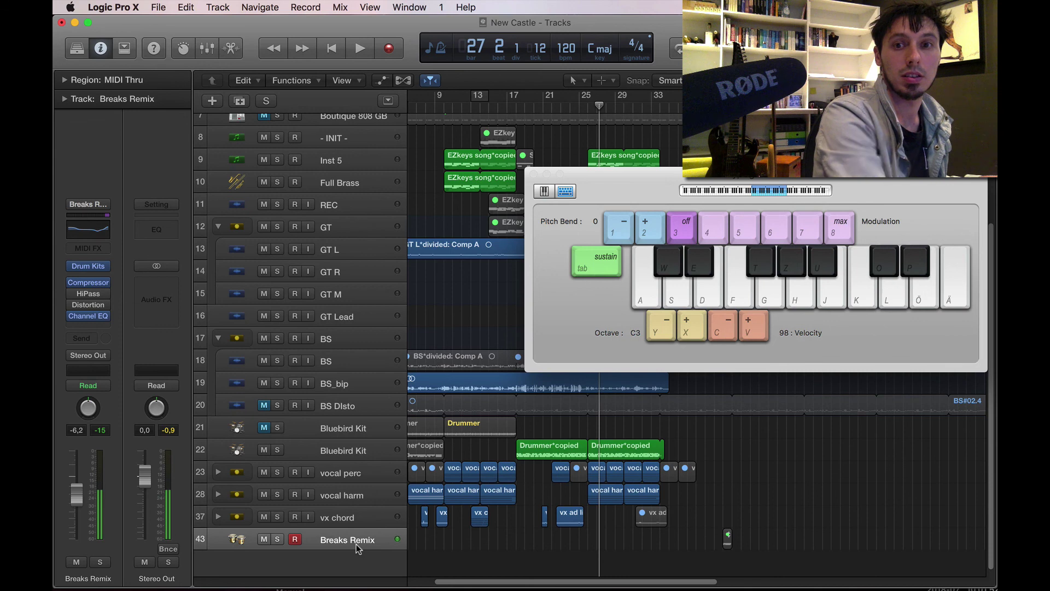
key("d")
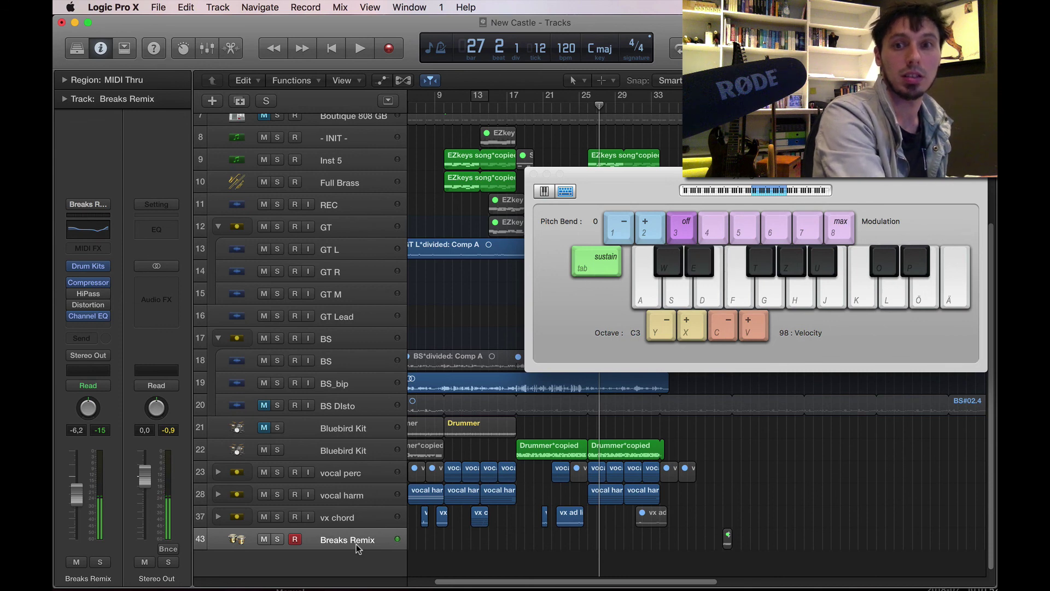
key("e")
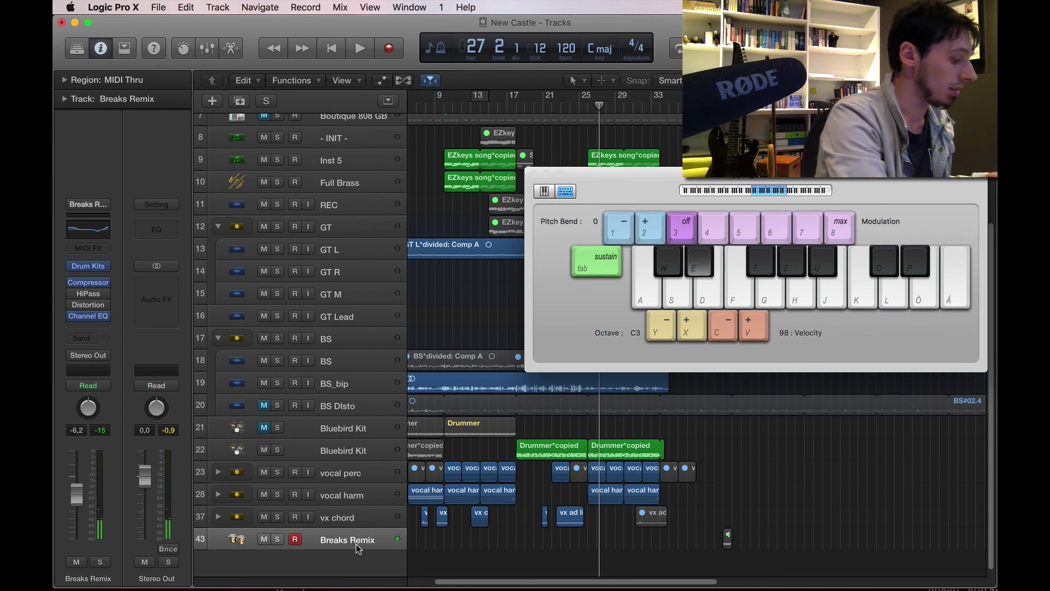
key("Return")
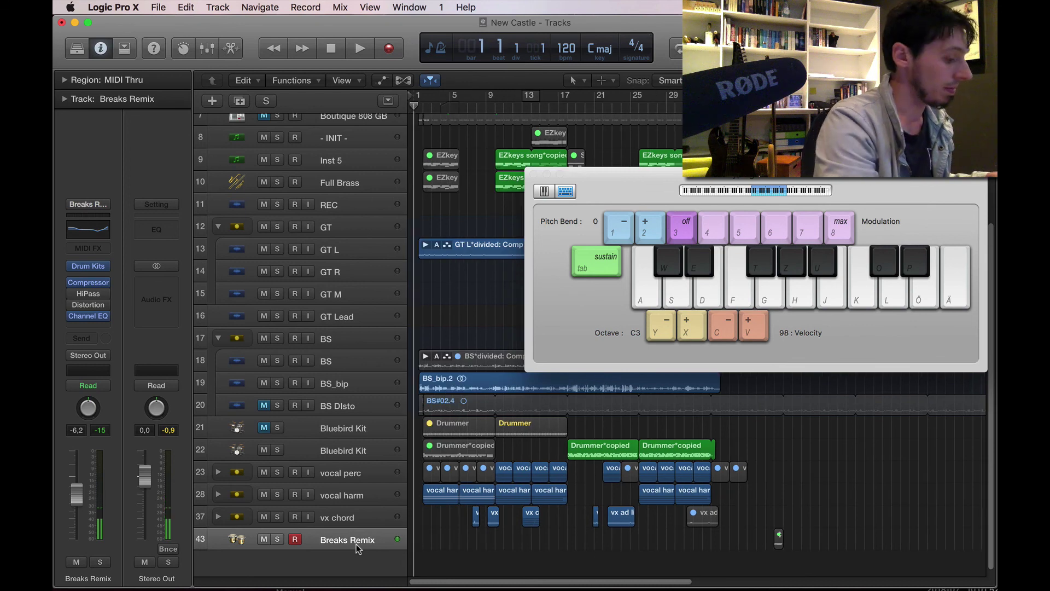
Step: Record a live Breaks Remix take with a count-in, playing drum hits into it
key("r")
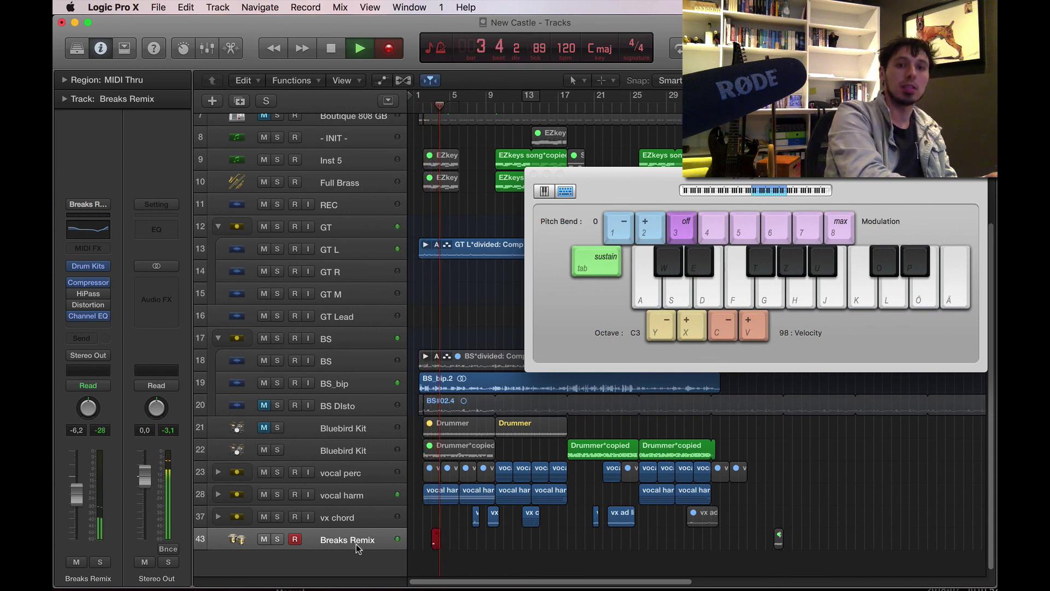
key("e")
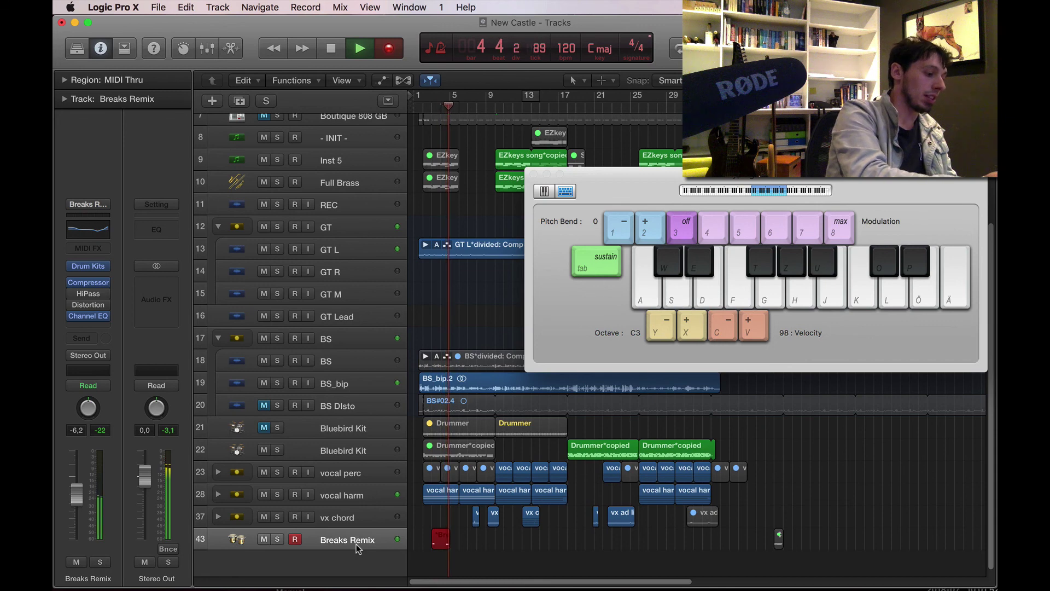
key("s")
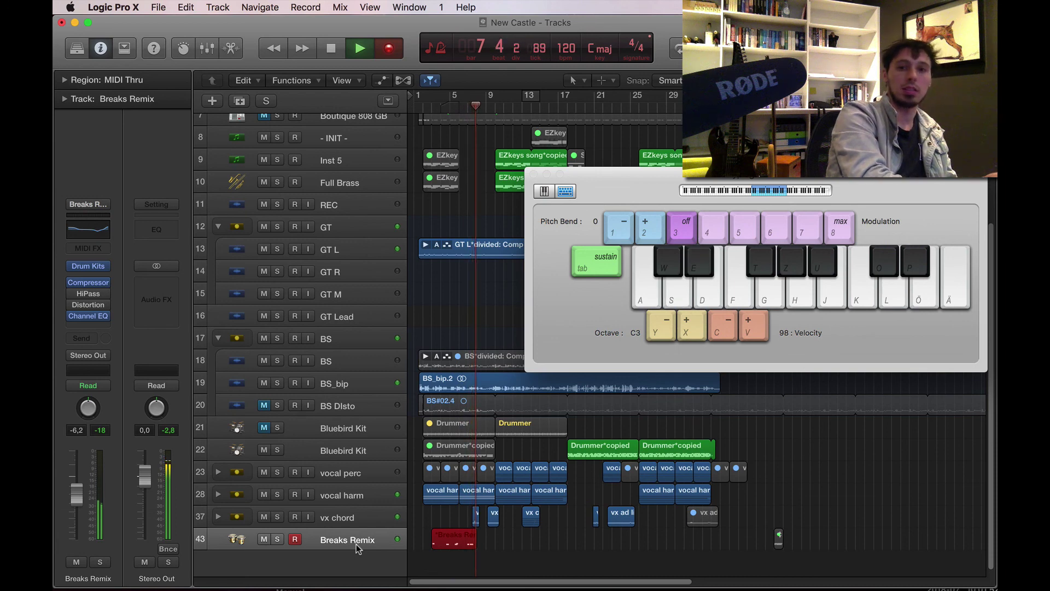
key("s")
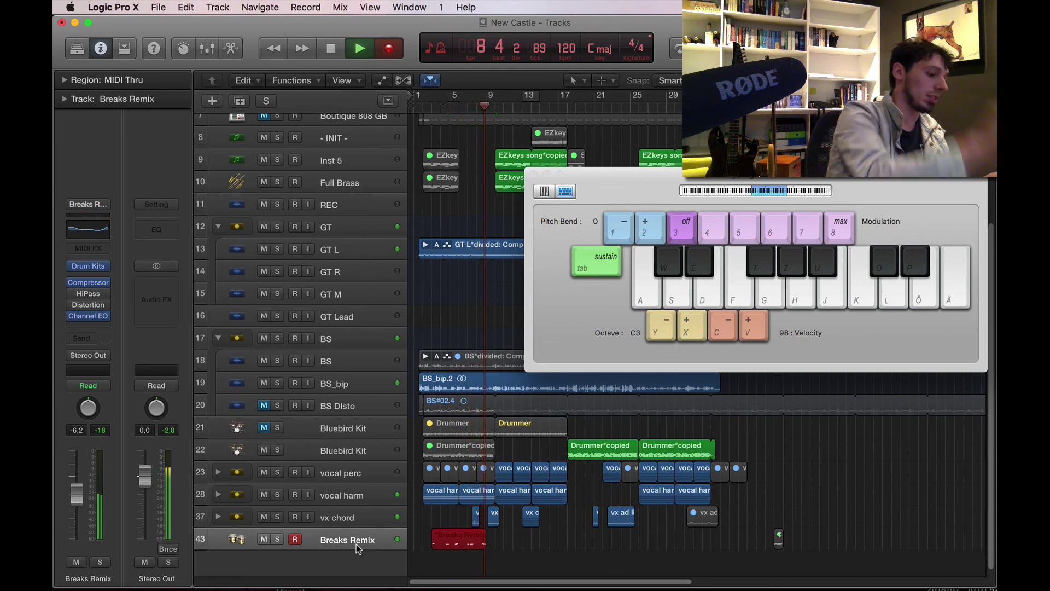
key("s")
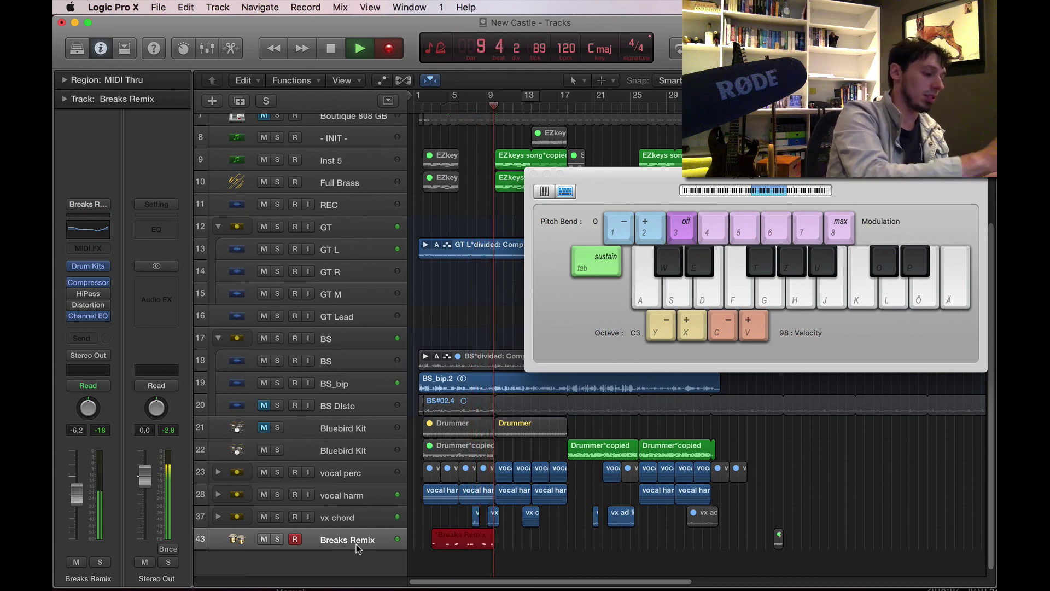
key("s")
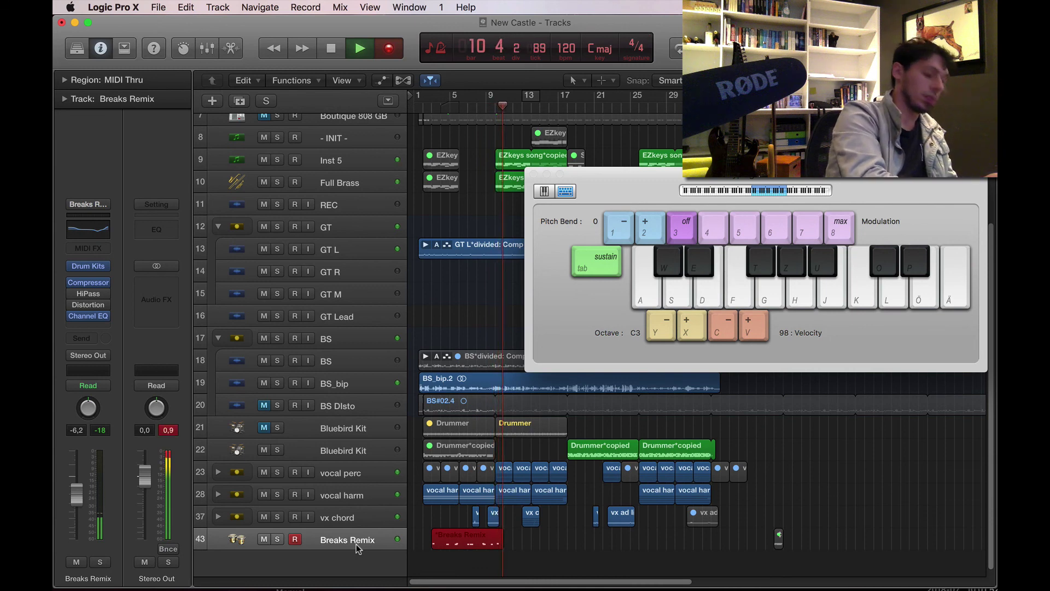
key("s")
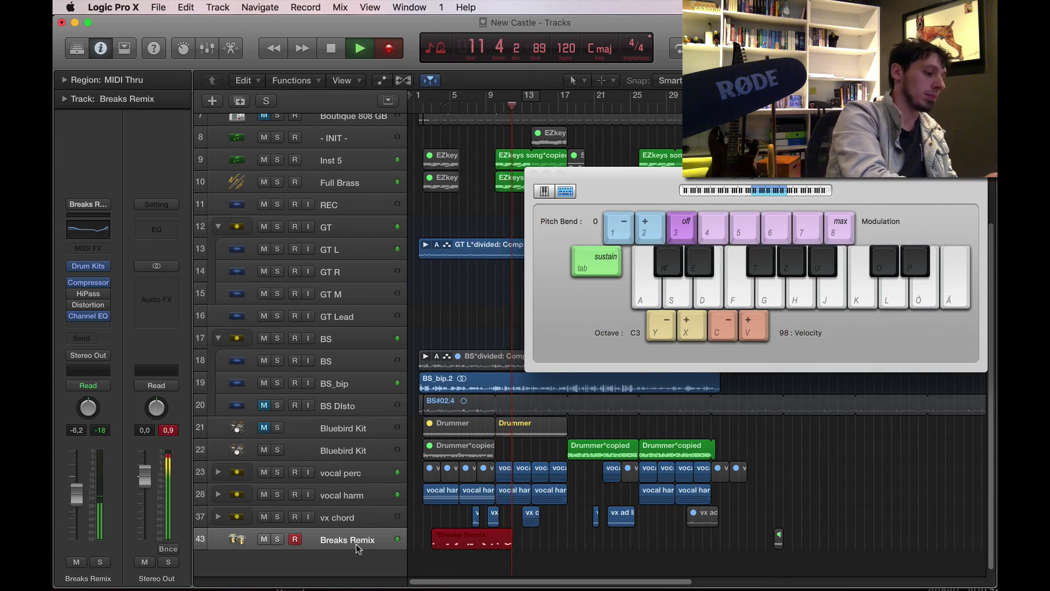
key("s")
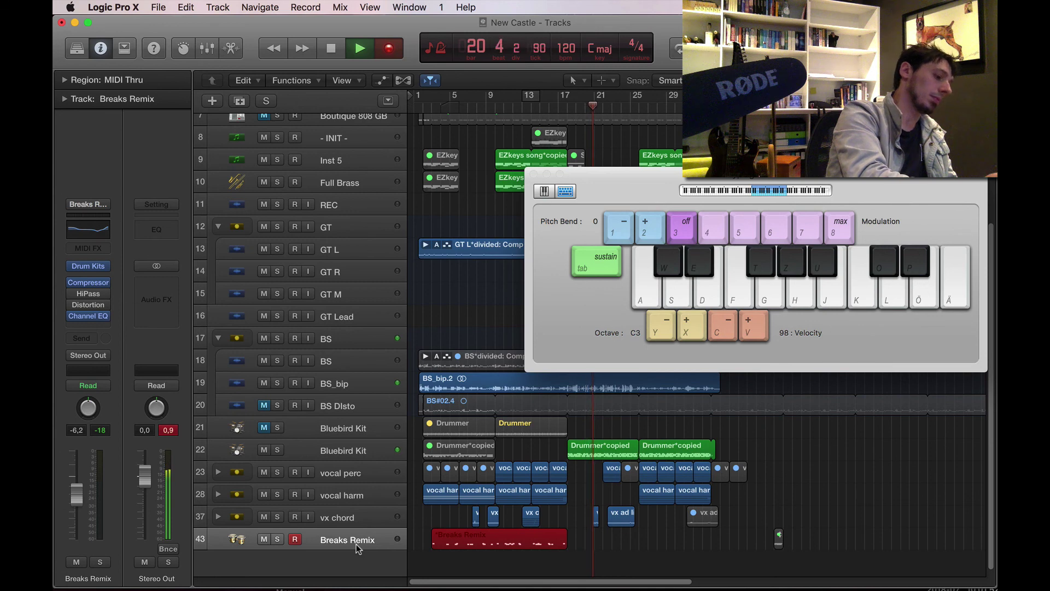
key("a")
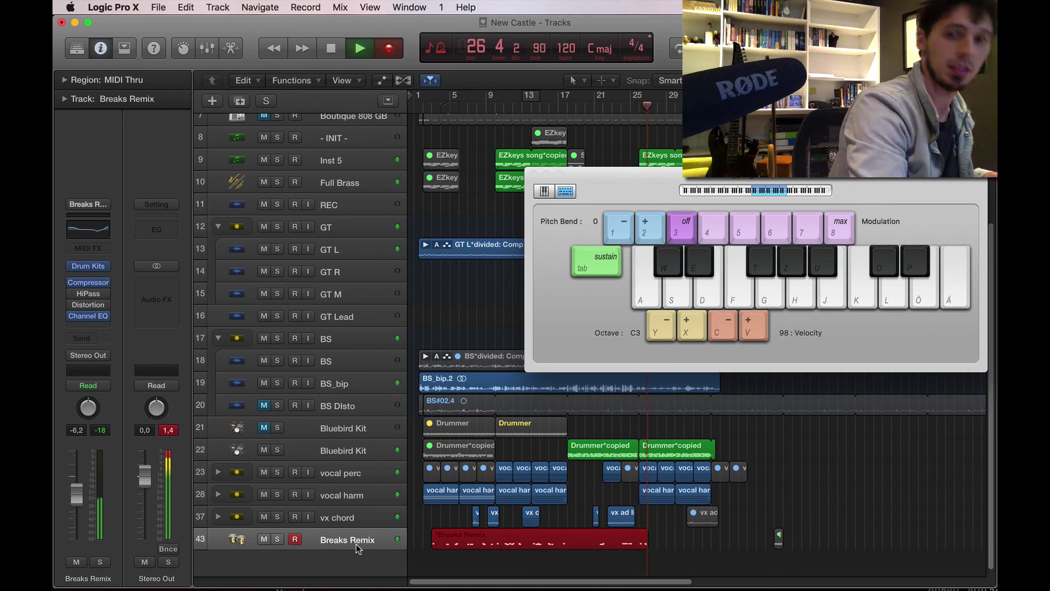
Step: Stop recording, delete the new region and remove the Breaks Remix track
key("space")
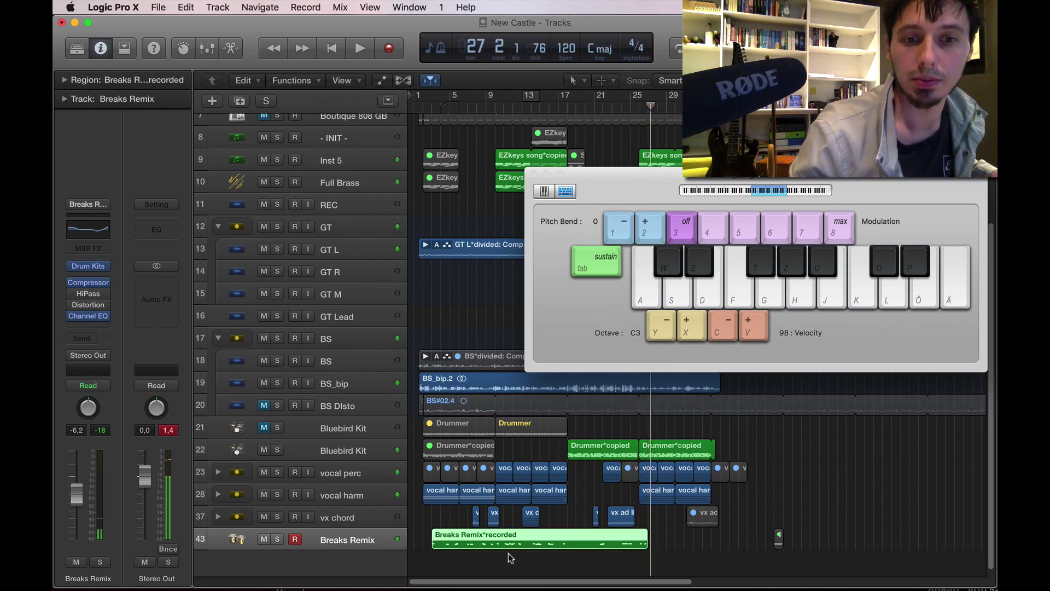
key("Delete")
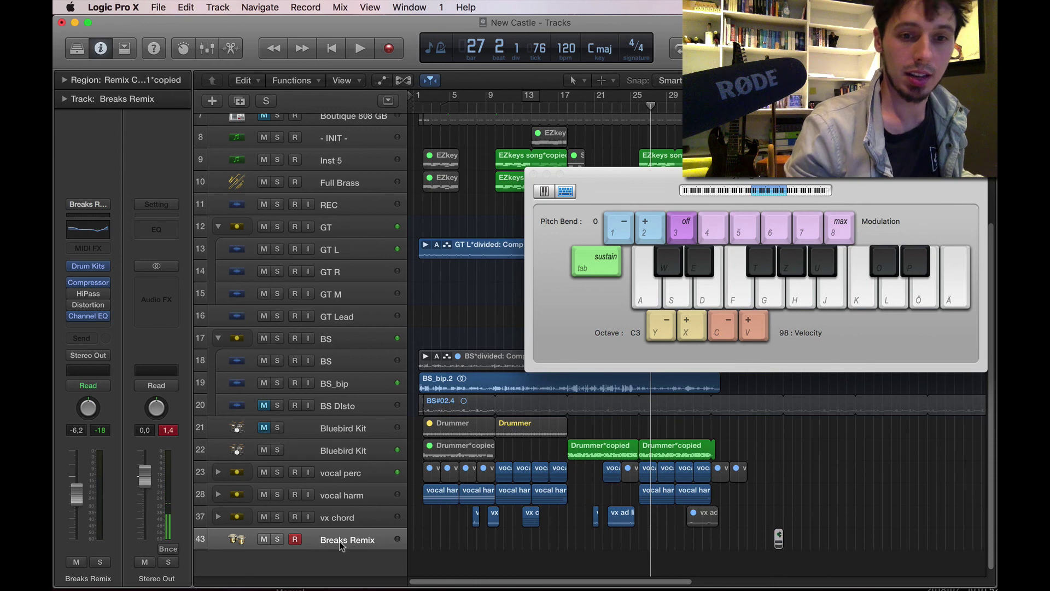
key("super+BackSpace")
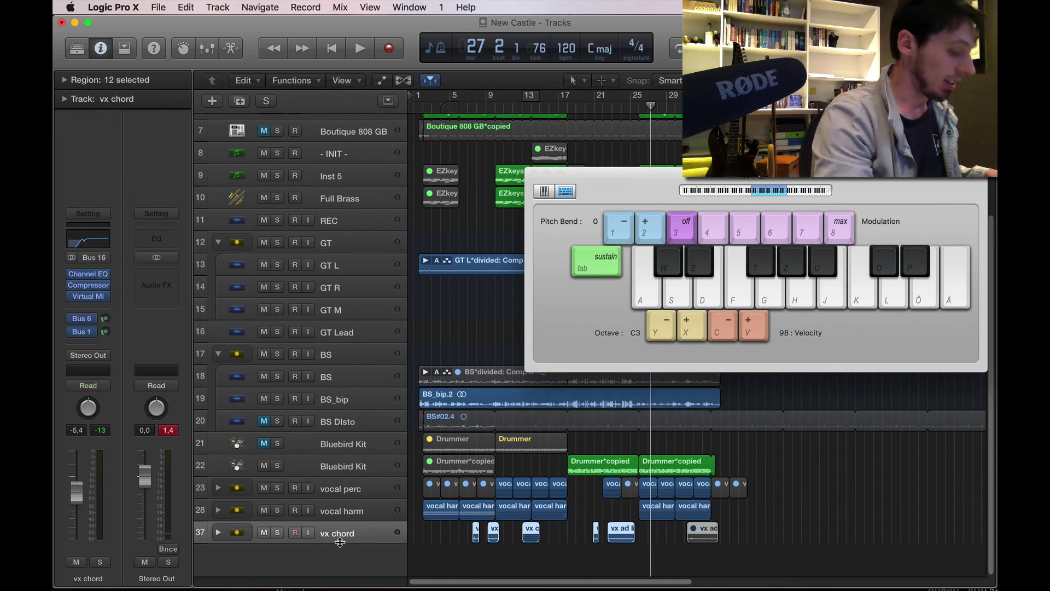
Step: Filter the loop library to Conga and preview Egyptian Fingers, La Marca Cabasa and Bembe loops
key("super+k")
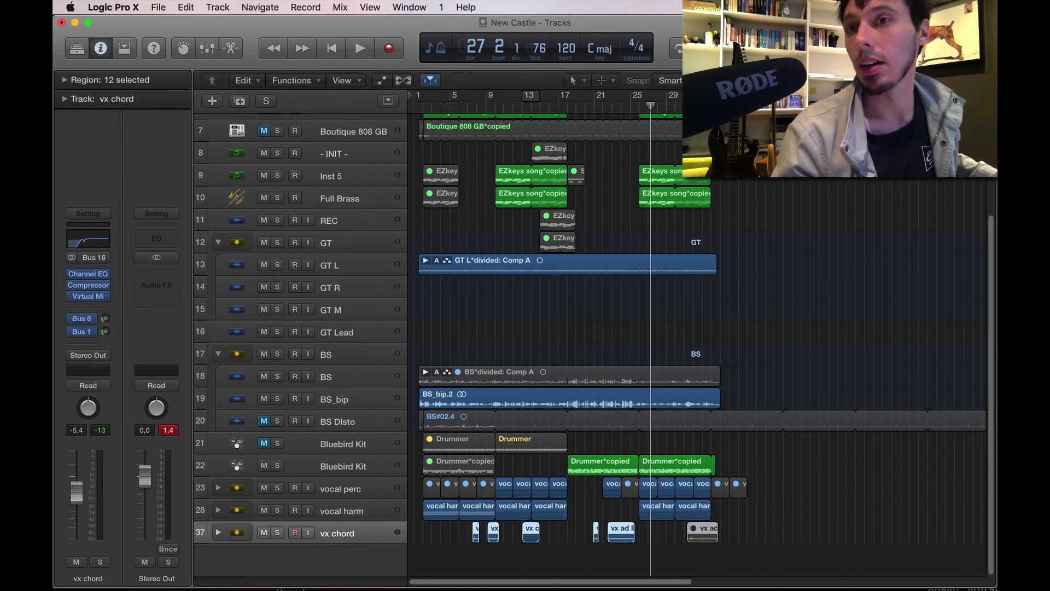
key("f")
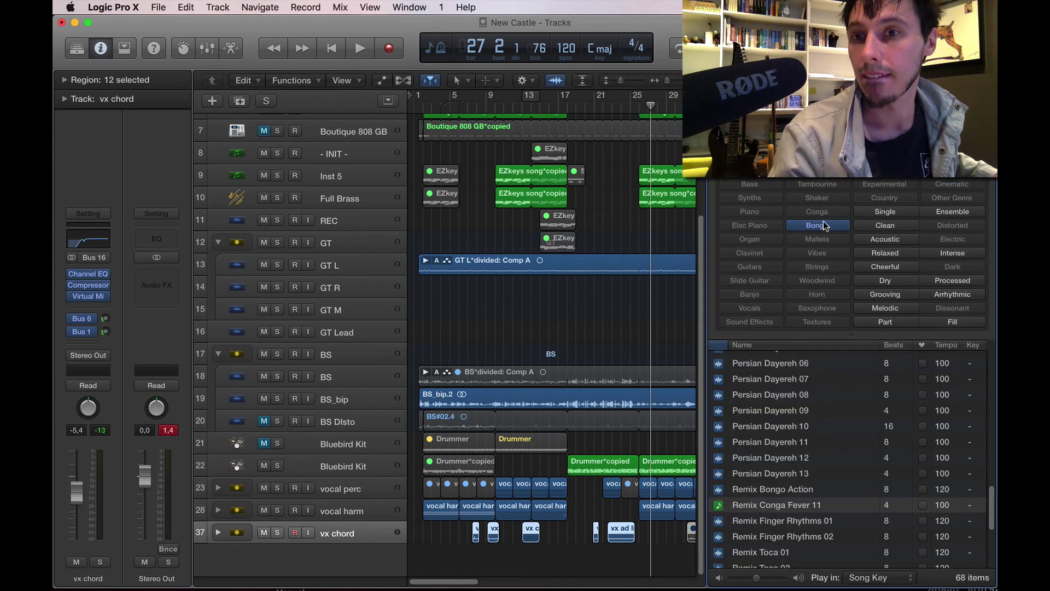
left_click(824, 226)
left_click(817, 211)
left_click(777, 480)
scroll(778, 480, "down", 3)
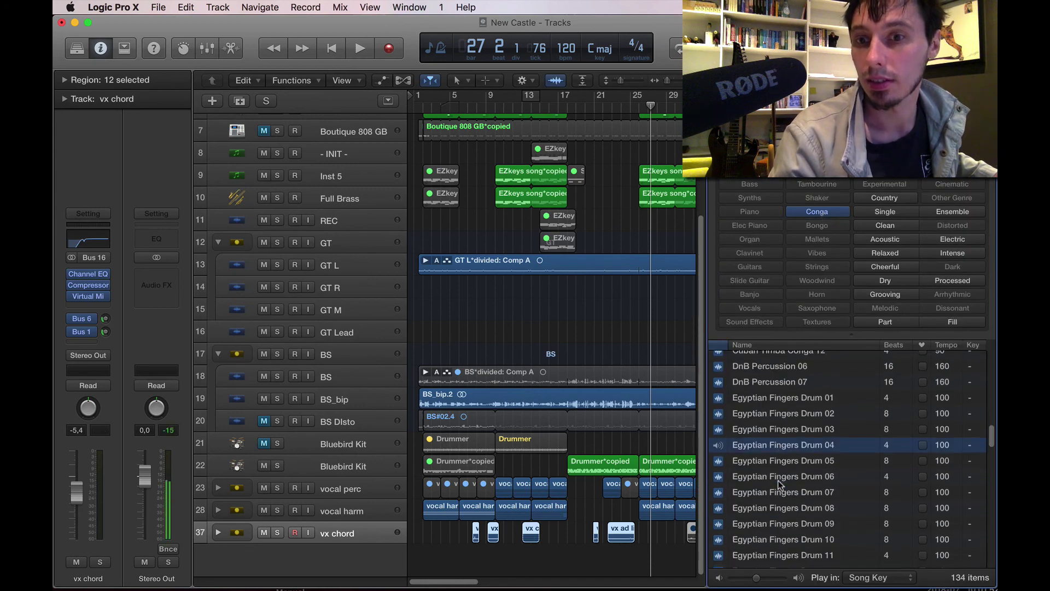
scroll(778, 481, "down", 10)
left_click(778, 481)
scroll(778, 481, "down", 5)
left_click(778, 481)
scroll(788, 470, "up", 1)
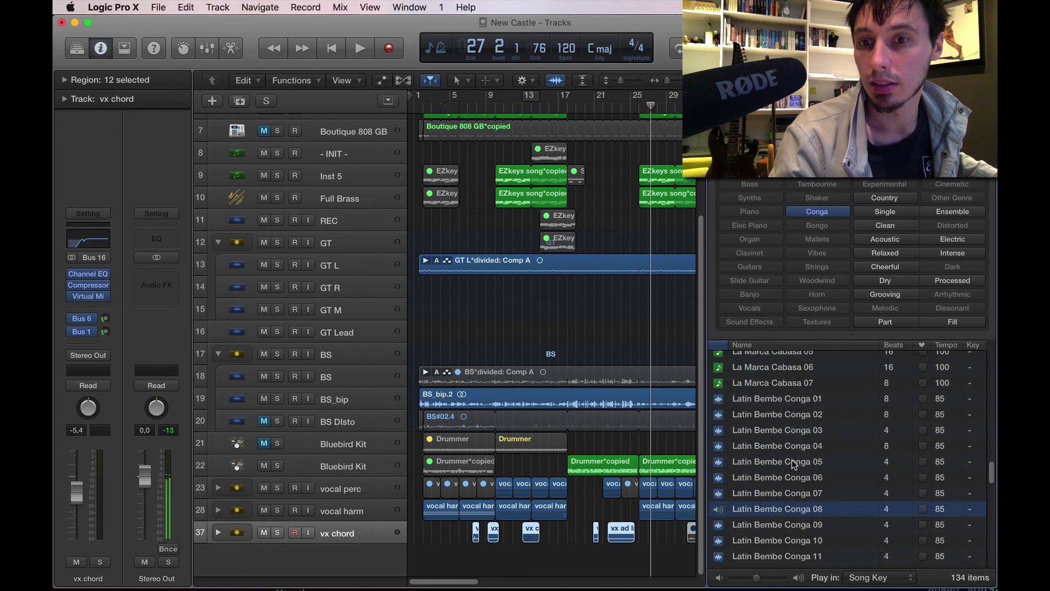
left_click(803, 369)
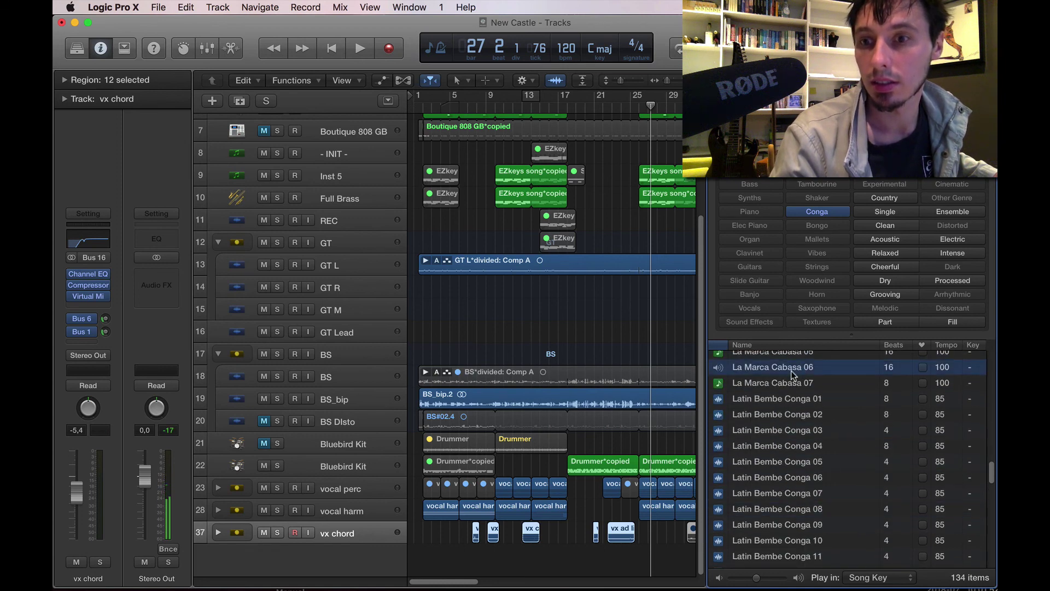
scroll(792, 375, "up", 1)
Step: Place La Marca Cabasa 06, 05 and 07 at bars 1, 8 and 10 on a new Latin Kit track
left_click_drag(788, 387, 427, 557)
left_click(786, 373)
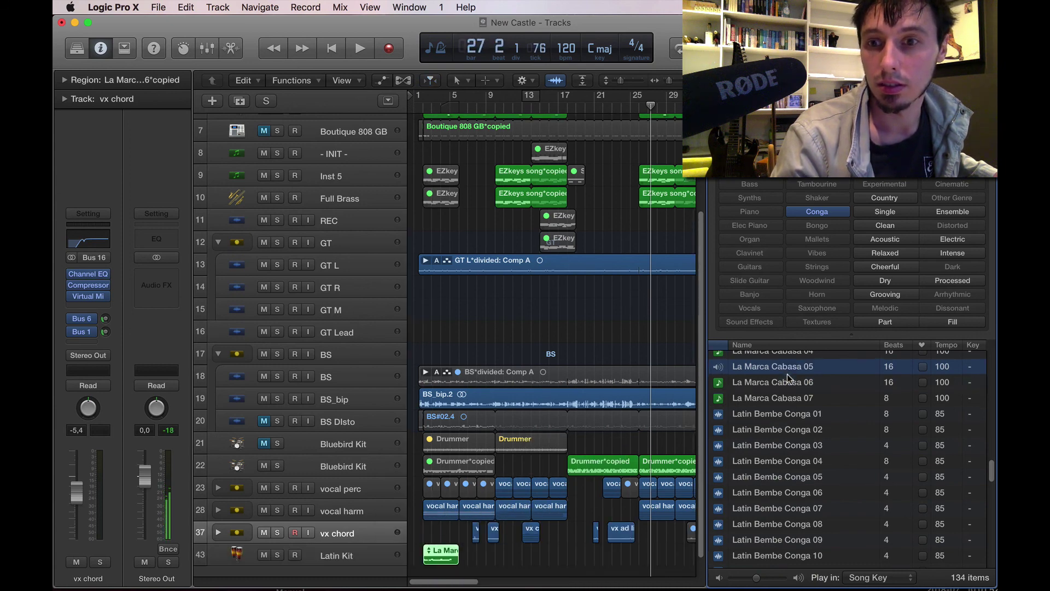
left_click_drag(786, 373, 462, 533)
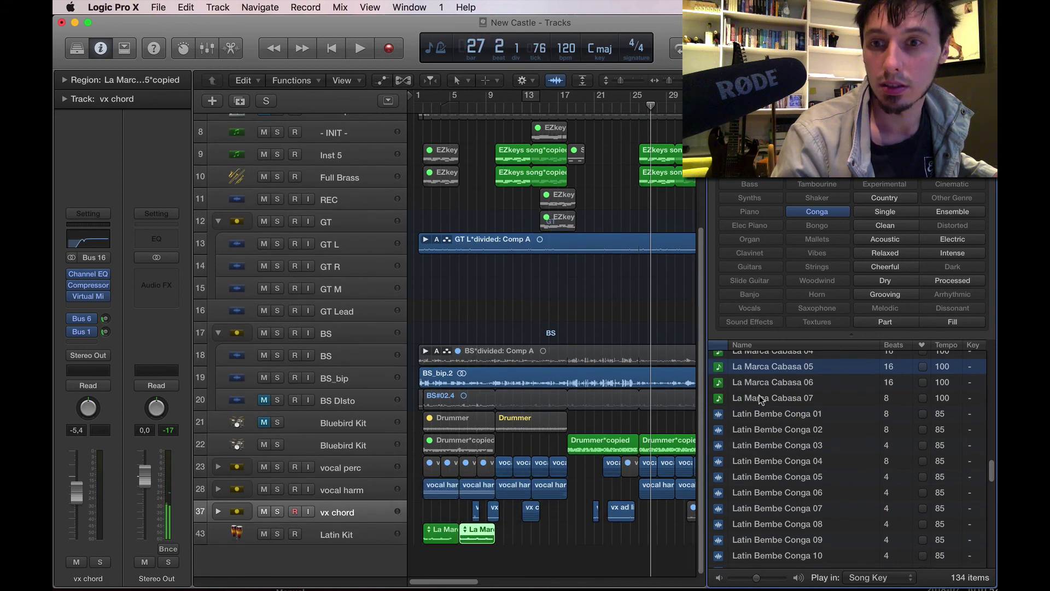
left_click(761, 400)
left_click_drag(766, 400, 558, 531)
Step: Copy the five La Marca regions to bar 26, move the small one to bar 24, delete surplus regions
scroll(559, 534, "right", 2)
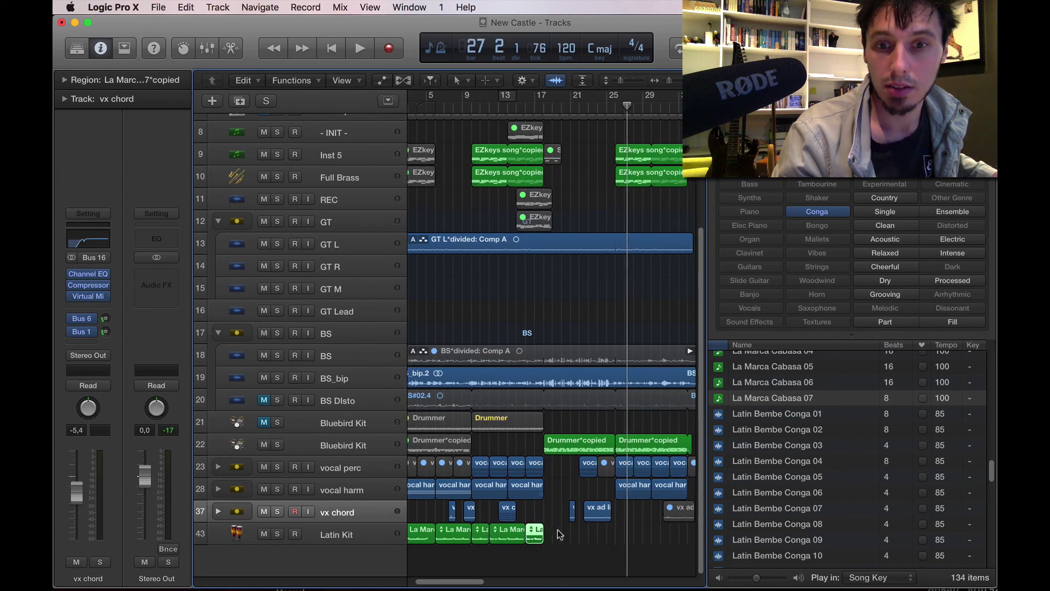
left_click(520, 538, "shift")
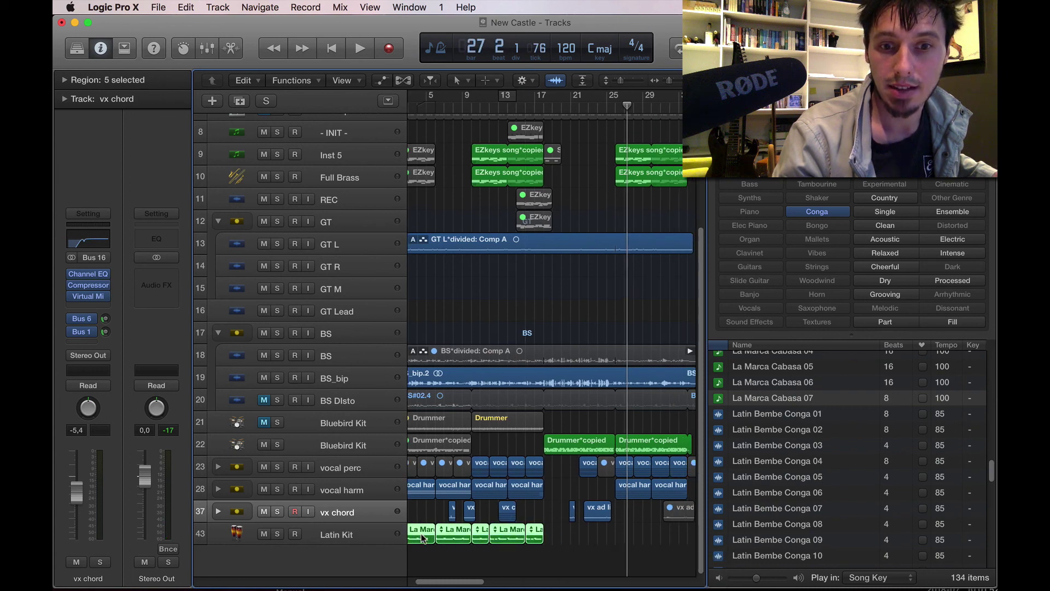
left_click_drag(421, 538, 637, 539)
scroll(634, 547, "right", 3)
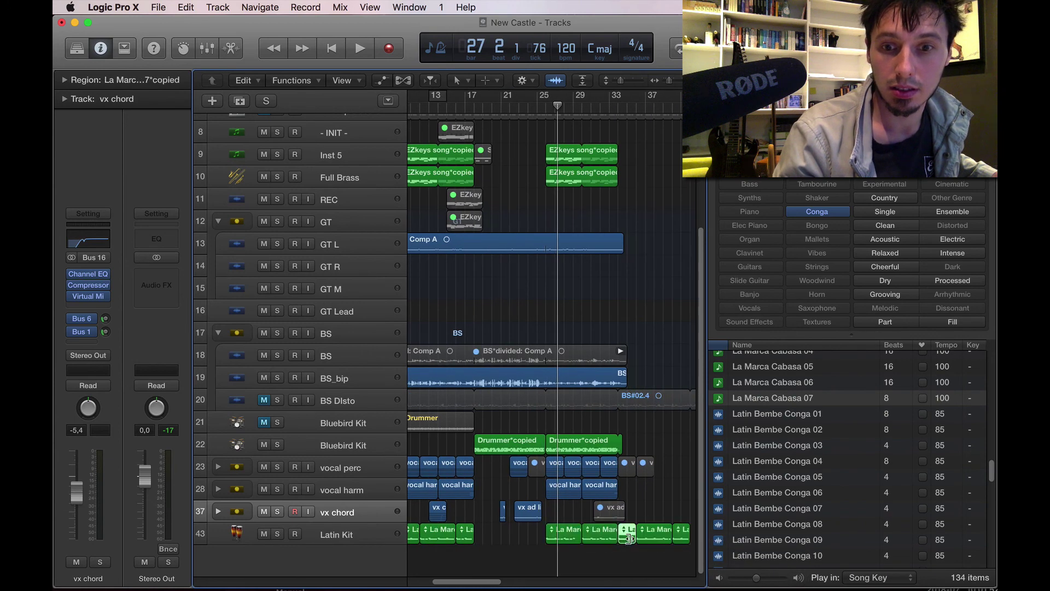
left_click_drag(600, 543, 537, 538)
left_click_drag(657, 510, 690, 540)
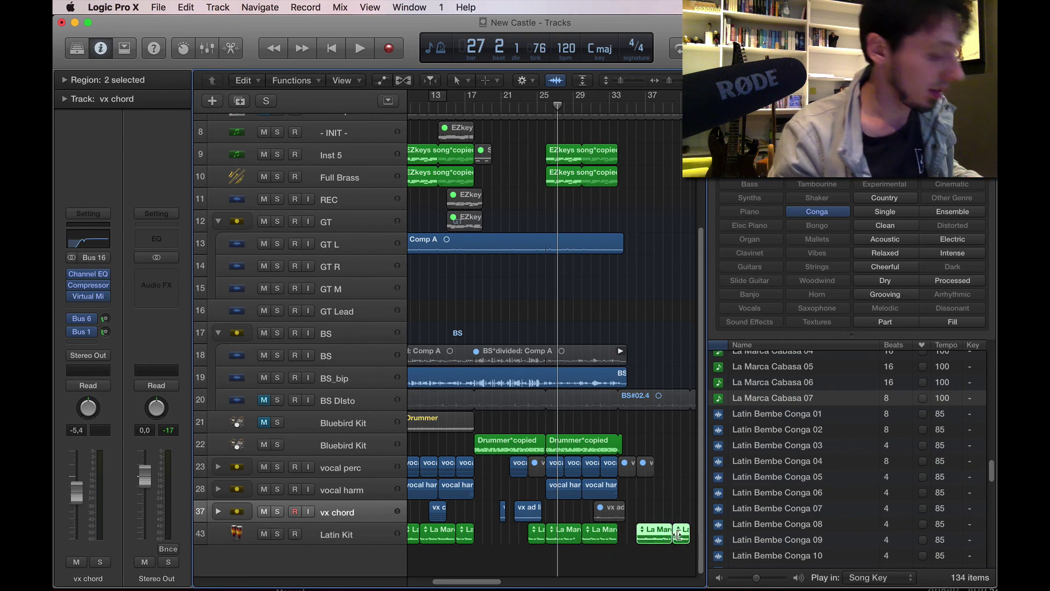
key("Delete")
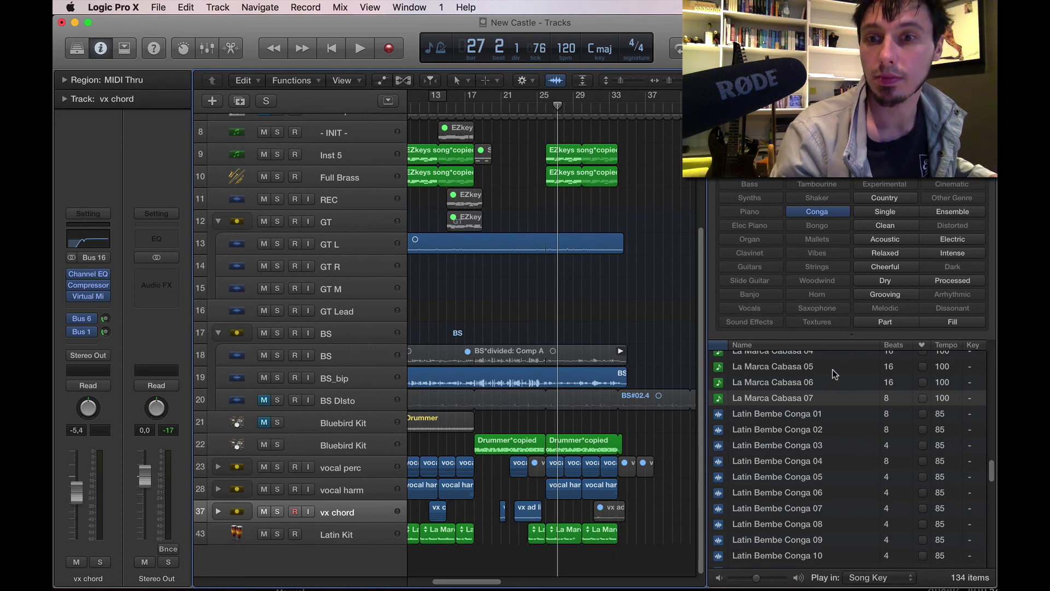
Step: Preview La Marca Cabasa 04, House Conga 01 and Havana Congas 02 and 01 loops
scroll(834, 374, "up", 3)
left_click(777, 402)
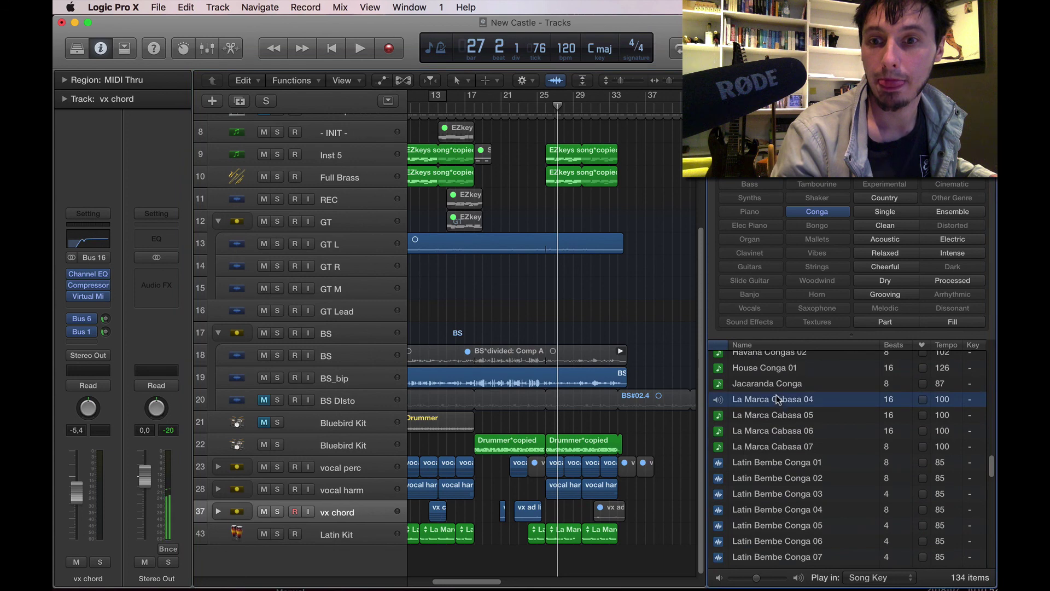
left_click(773, 369)
scroll(773, 369, "up", 1)
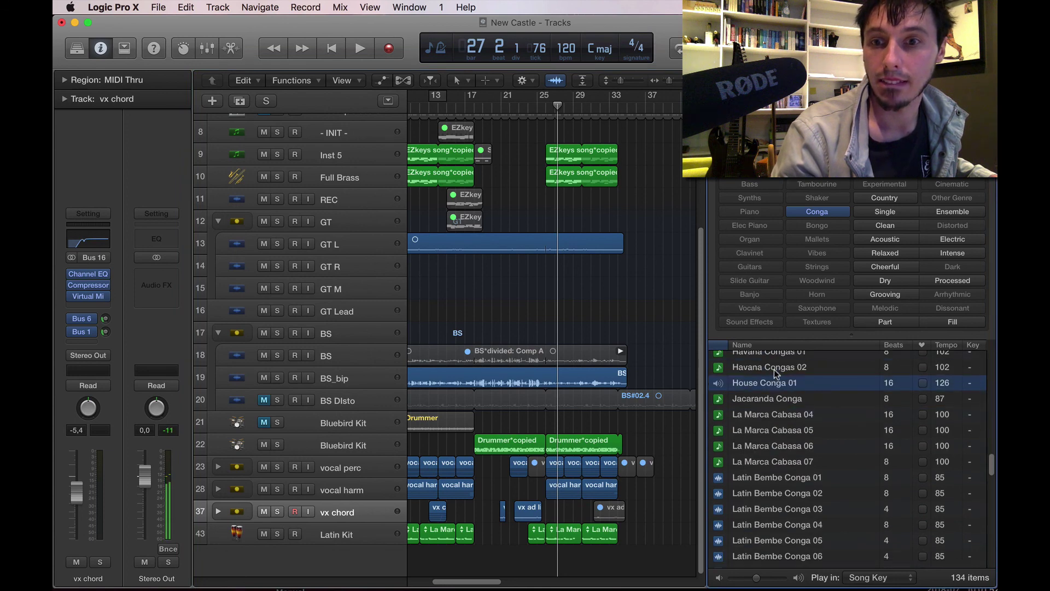
left_click(773, 369)
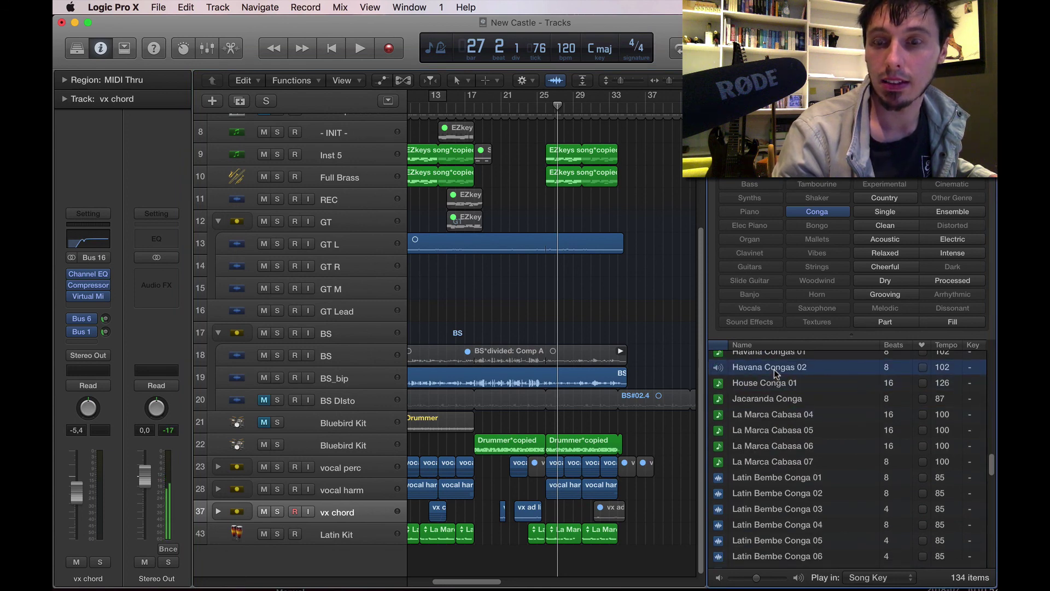
scroll(773, 369, "up", 1)
scroll(773, 369, "up", 1)
left_click(773, 369)
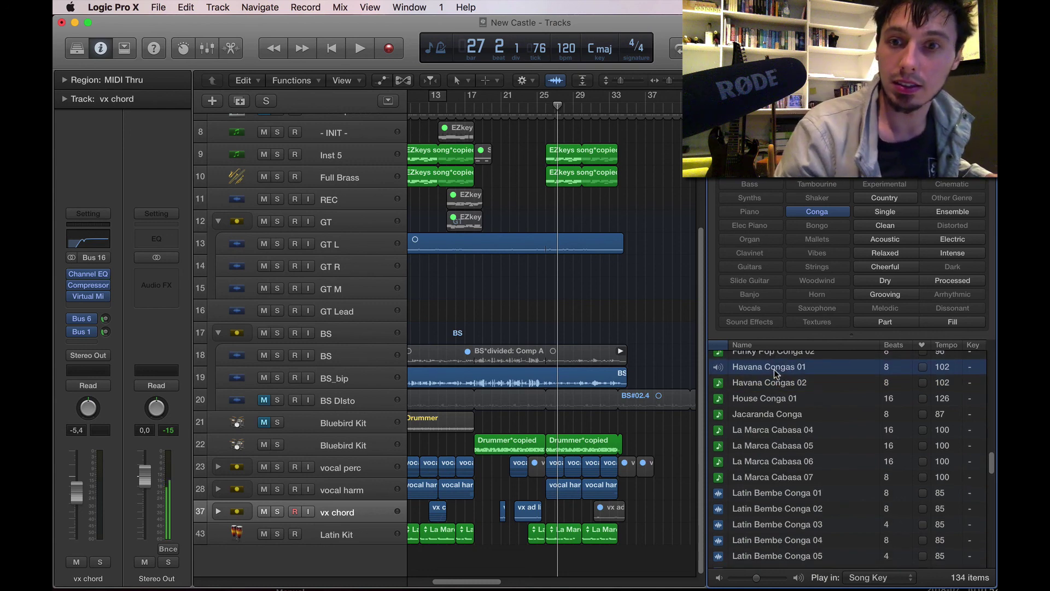
Step: Place Havana Congas 01 and 02 on a new track below Latin Kit, looping the second to bar 32
left_click_drag(773, 374, 534, 558)
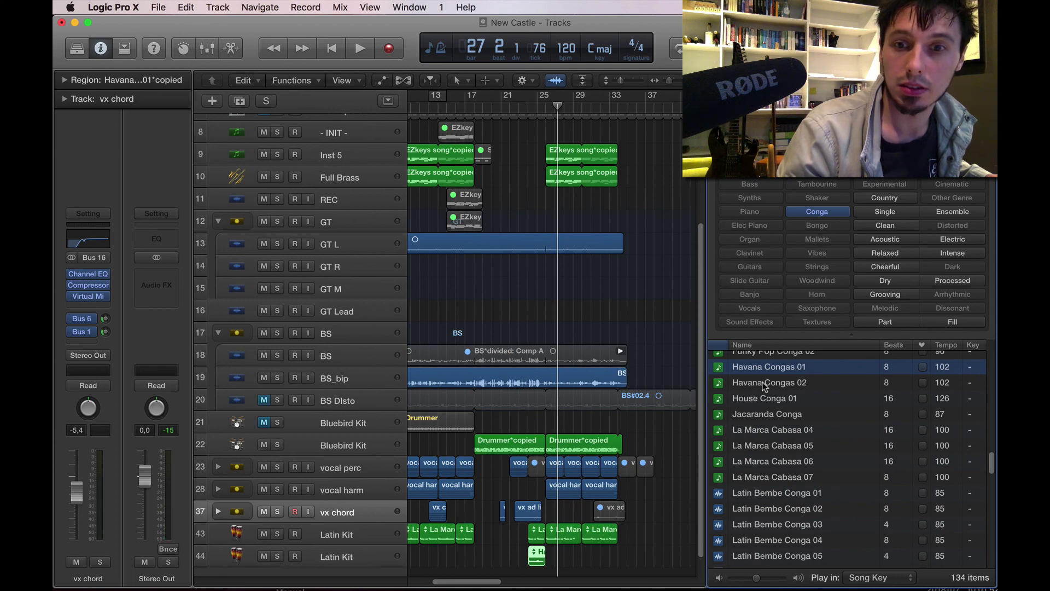
left_click_drag(764, 386, 532, 538)
left_click(629, 569)
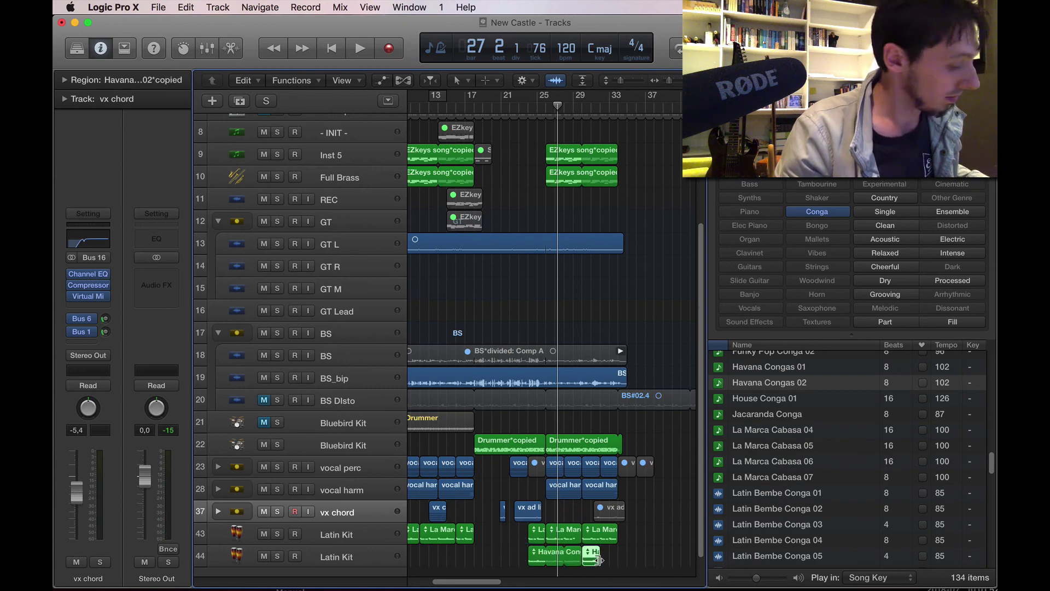
left_click_drag(599, 552, 618, 552)
left_click(390, 533)
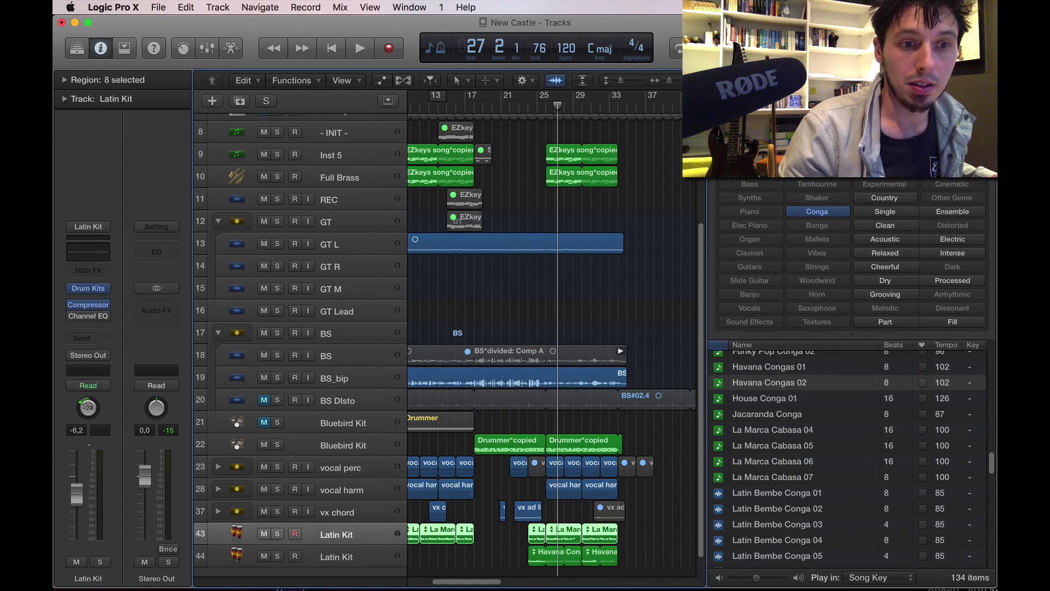
Step: Switch between the two Latin Kit tracks, return to bar 1 and close the loop library
left_click(319, 557)
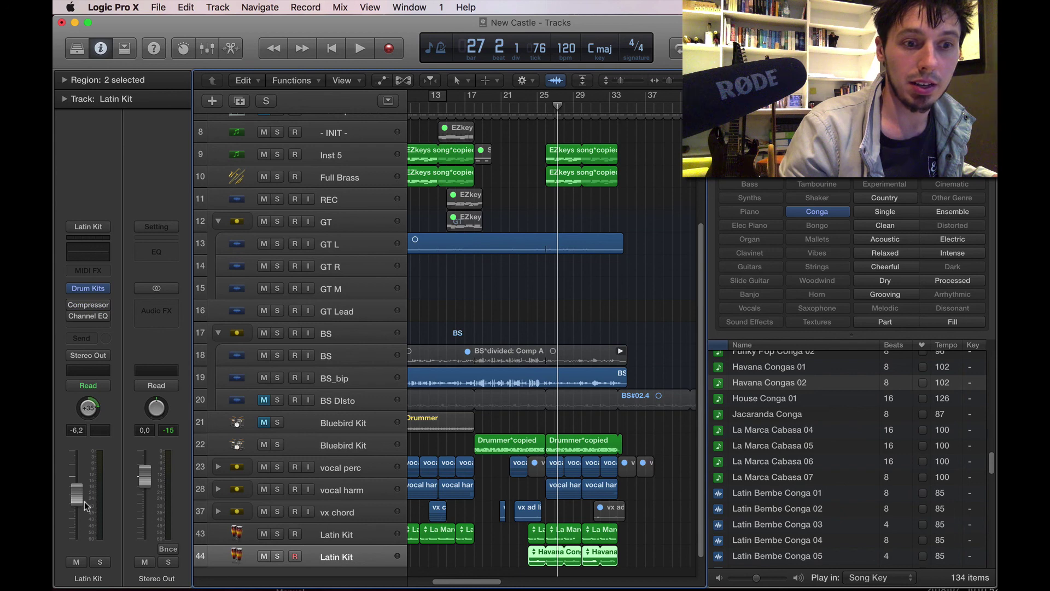
left_click(335, 534)
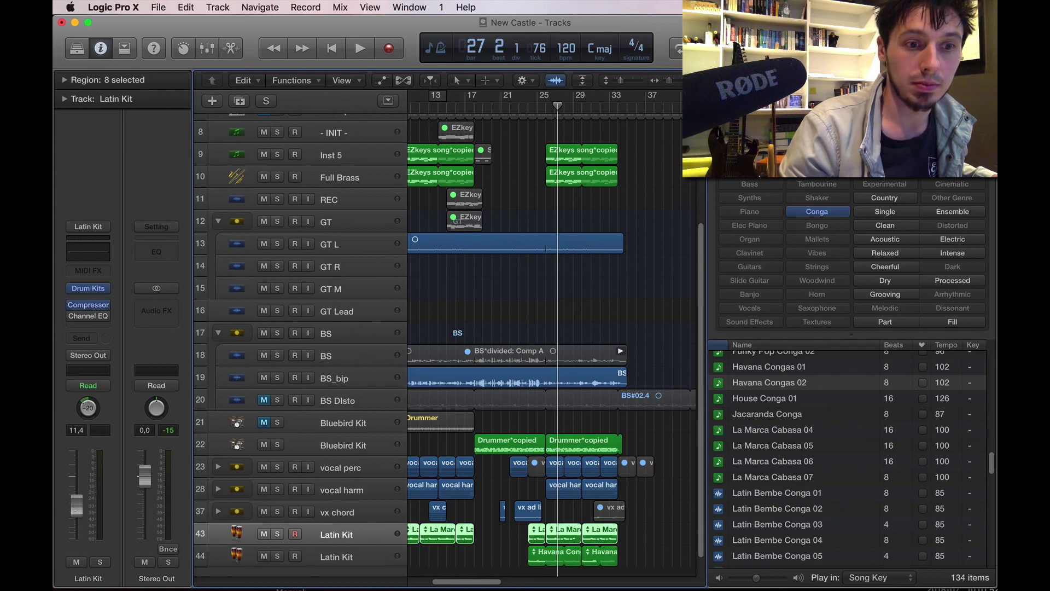
key("Return")
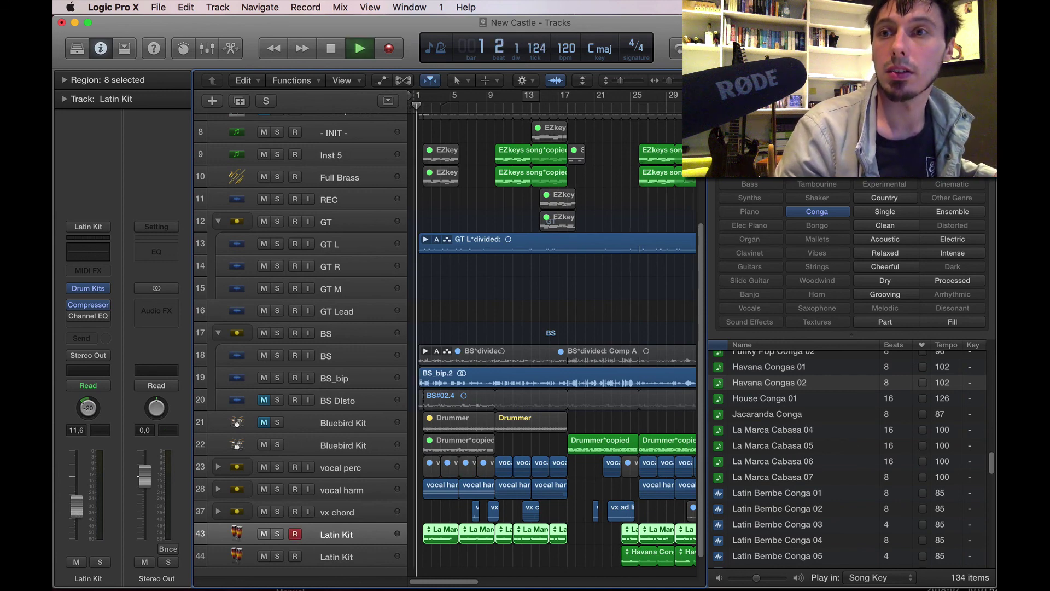
key("o")
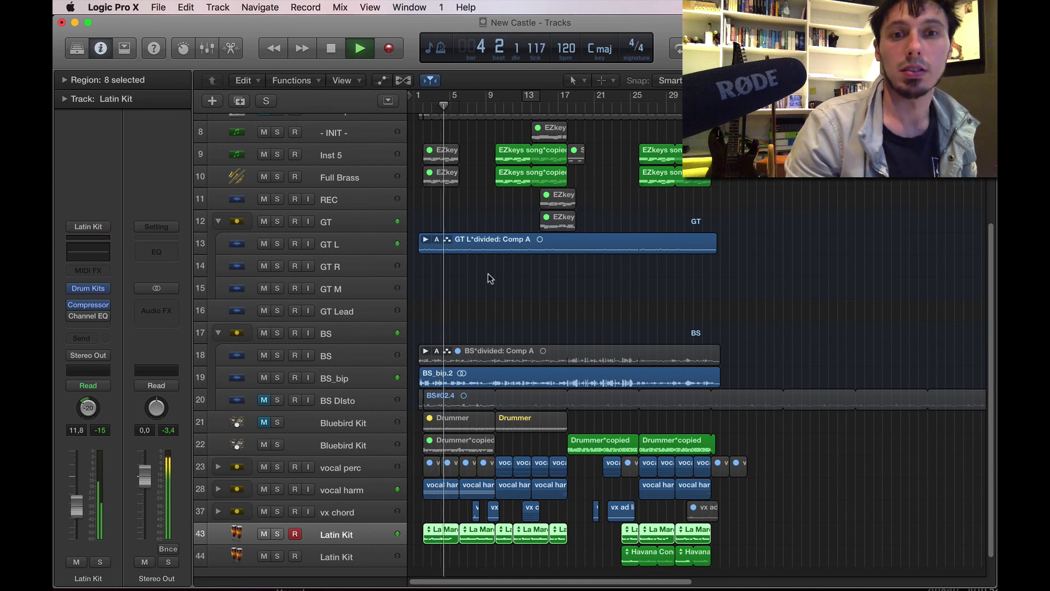
Step: Mute vocal harm to compare, raise the vx chord volume, then unmute vocal harm
left_click(346, 488)
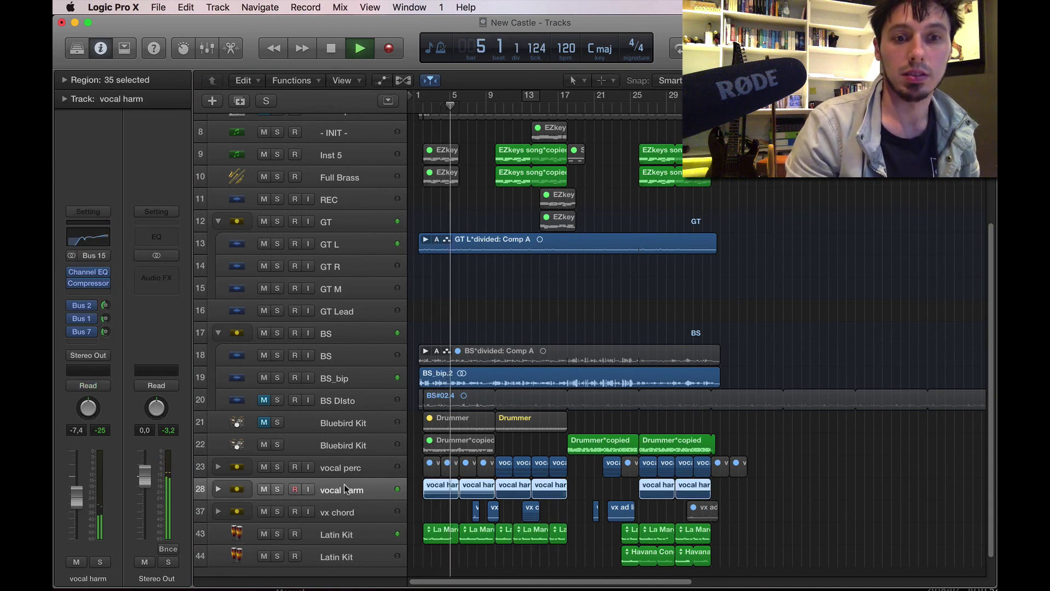
left_click(264, 489)
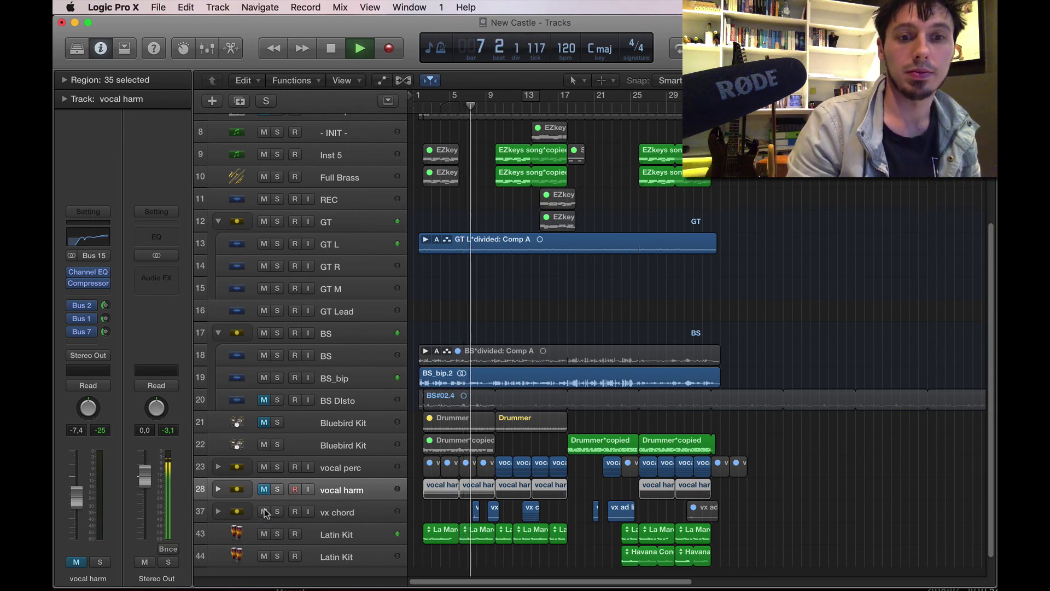
left_click(337, 512)
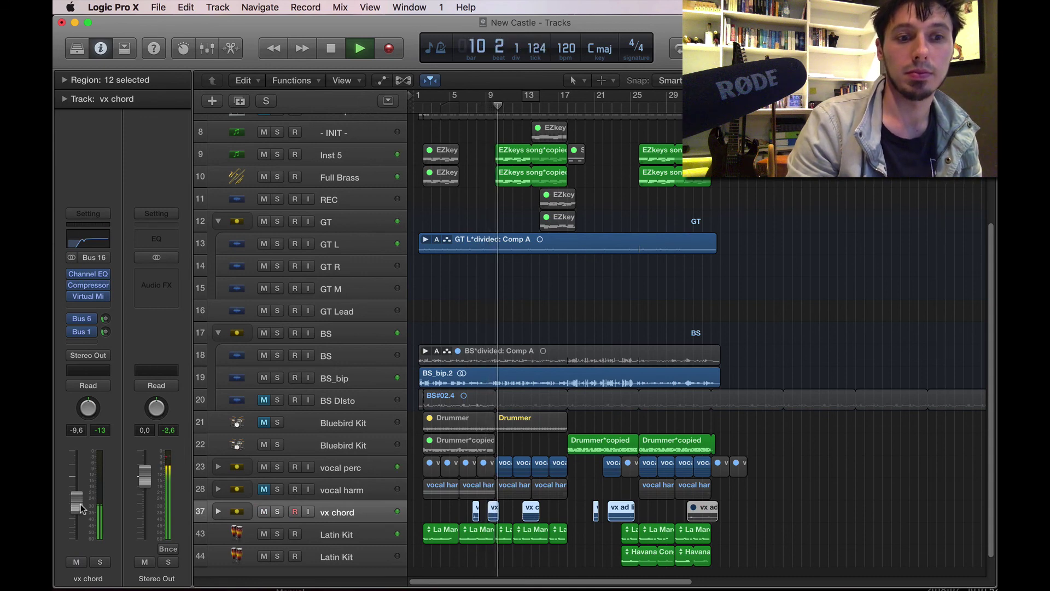
left_click_drag(81, 510, 80, 504)
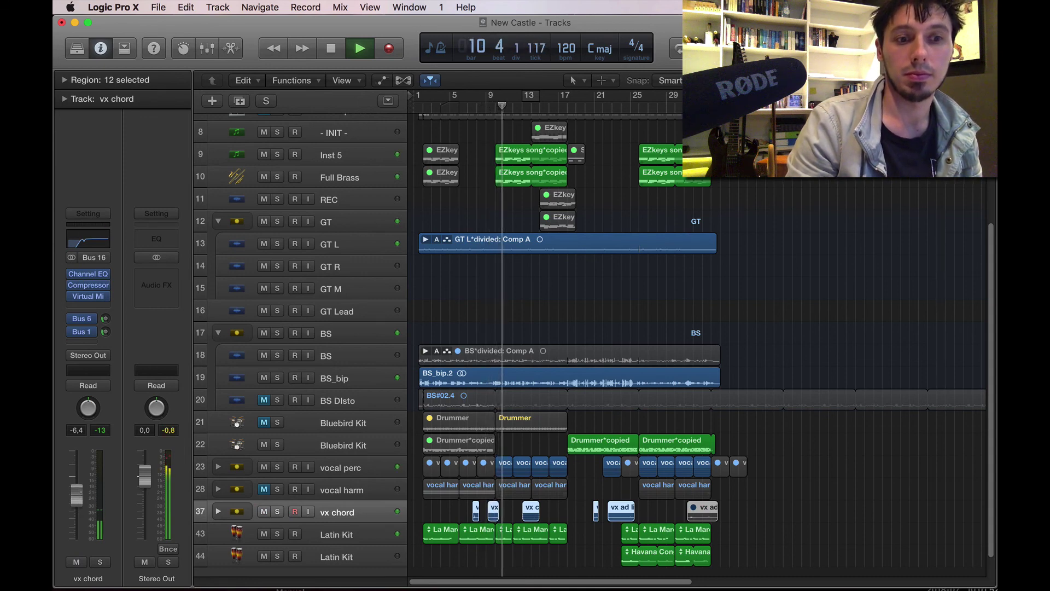
left_click(263, 490)
left_click(348, 491)
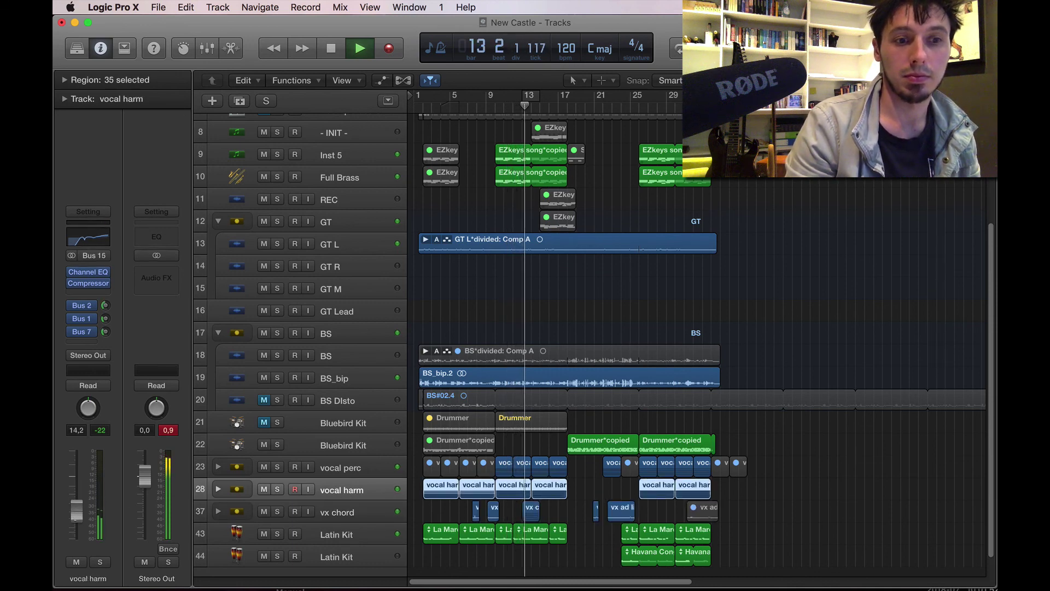
left_click(355, 511)
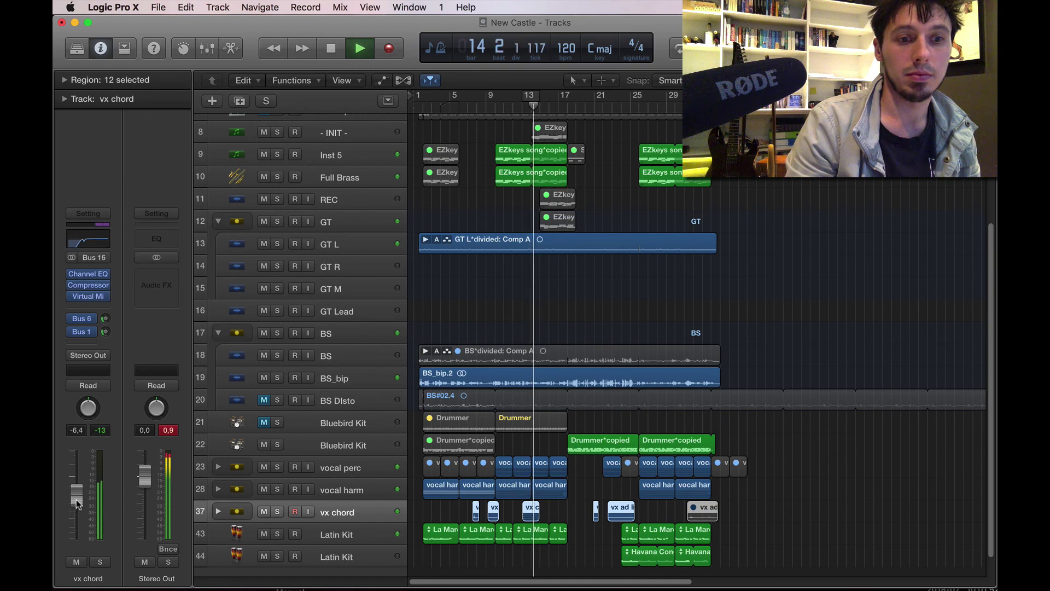
Step: Expand the vx chord stack, move a vx ad lib region down to Audio 23, then collapse it
key("space")
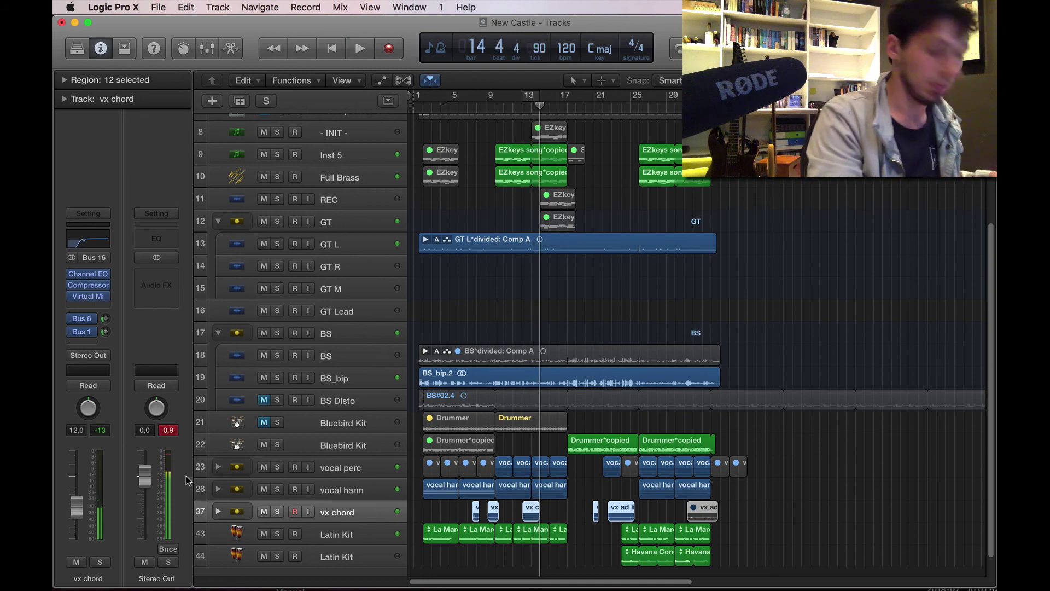
key("comma")
key("comma")
key("comma")
key("space")
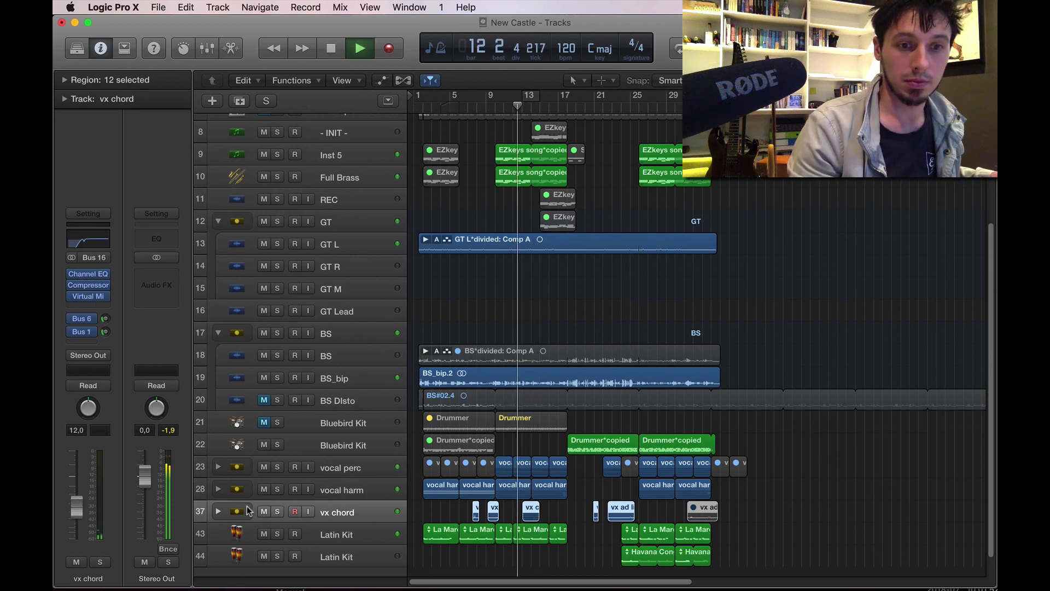
left_click(217, 511)
scroll(494, 490, "down", 5)
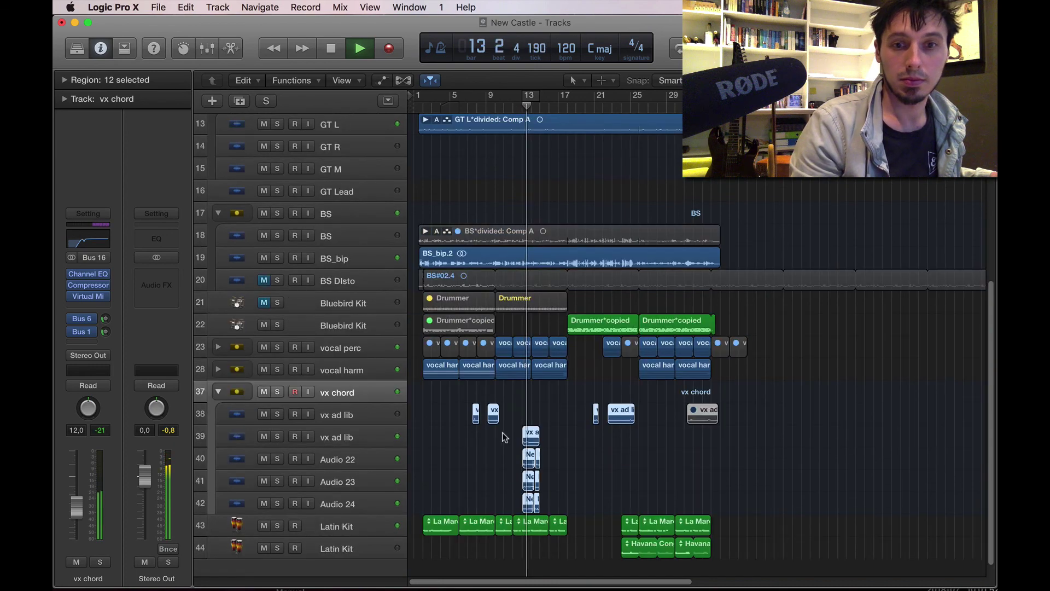
left_click_drag(492, 414, 491, 483)
key("space")
left_click(478, 111)
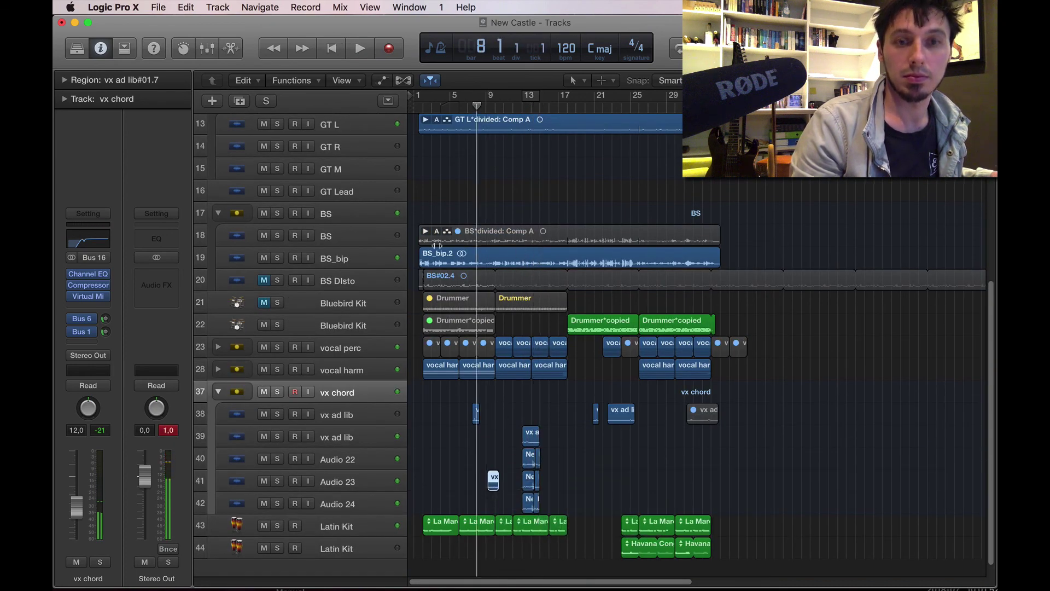
key("space")
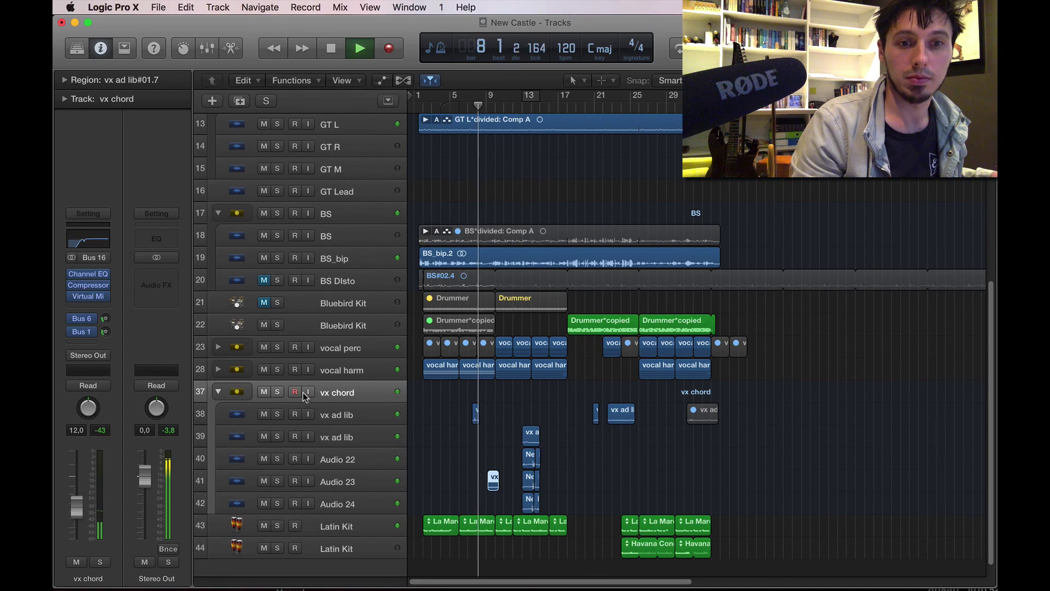
left_click(218, 391)
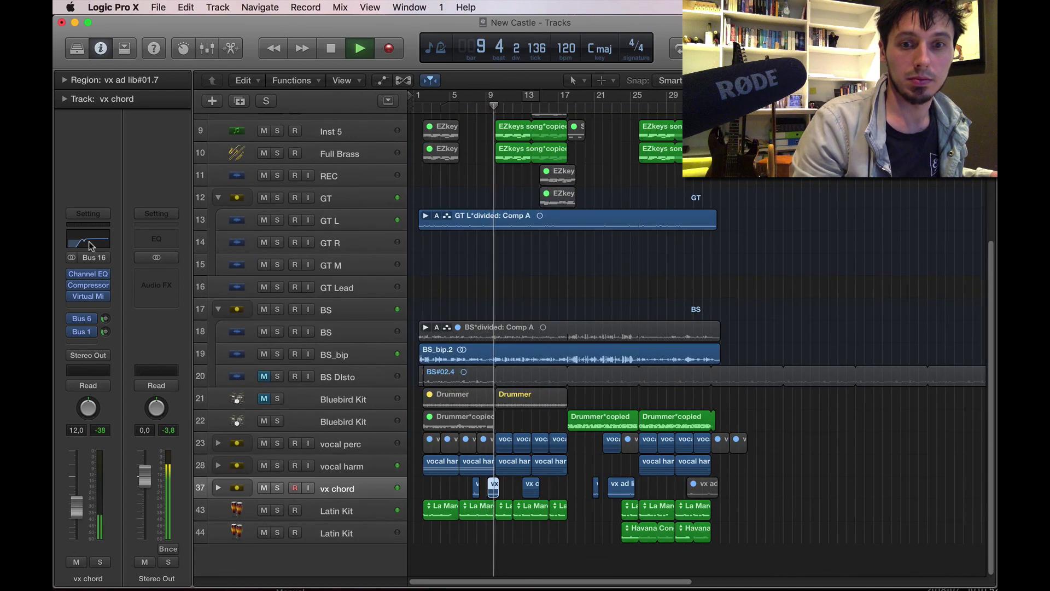
Step: Cut vx chord's Channel EQ high band to 7600 Hz at -13 dB and lower its fader slightly
left_click(89, 241)
left_click_drag(559, 179, 518, 241)
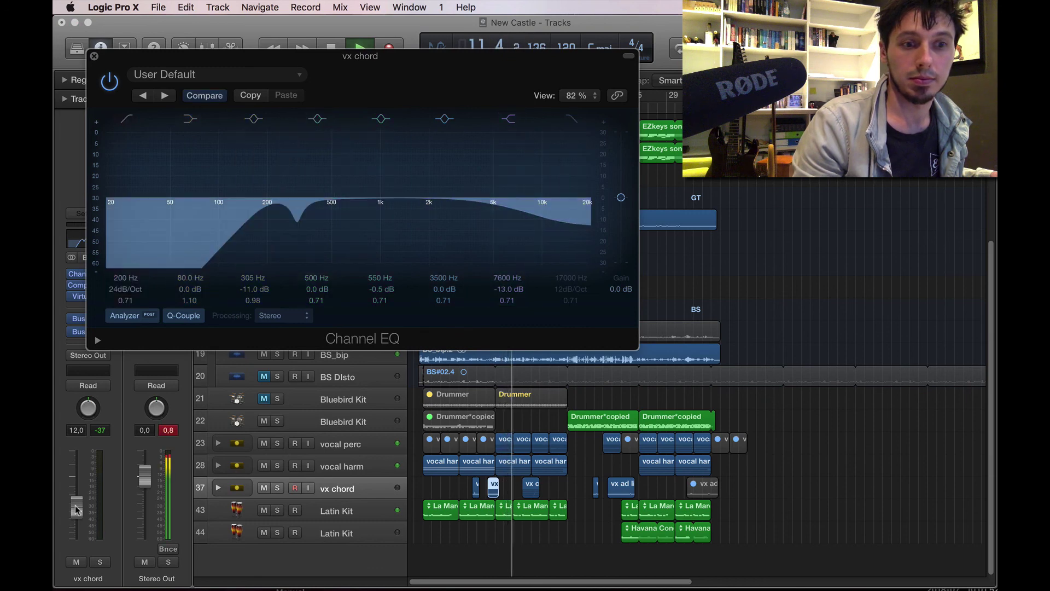
left_click_drag(77, 509, 76, 512)
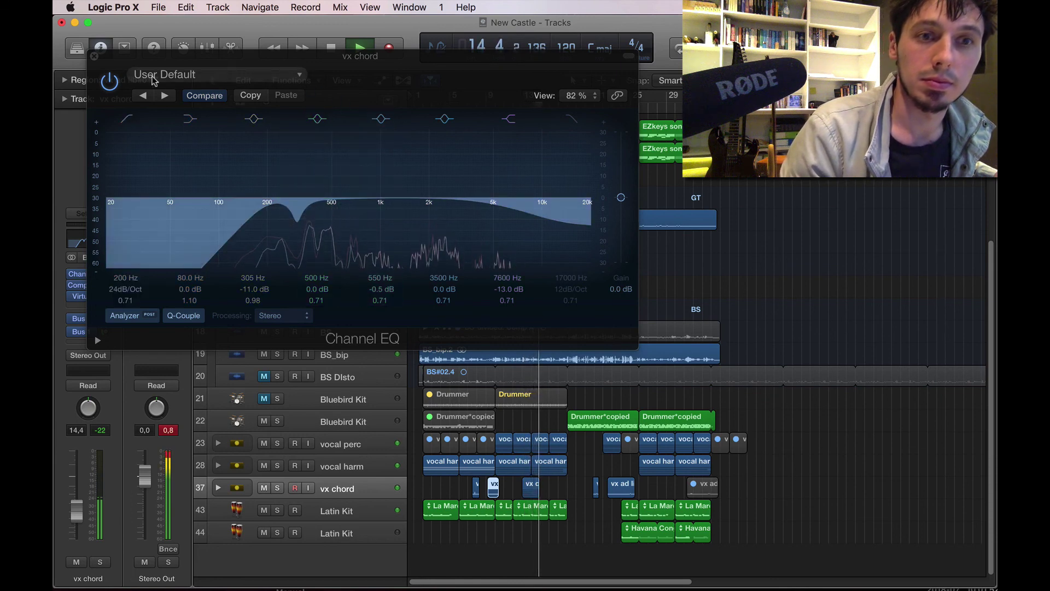
left_click_drag(73, 518, 73, 522)
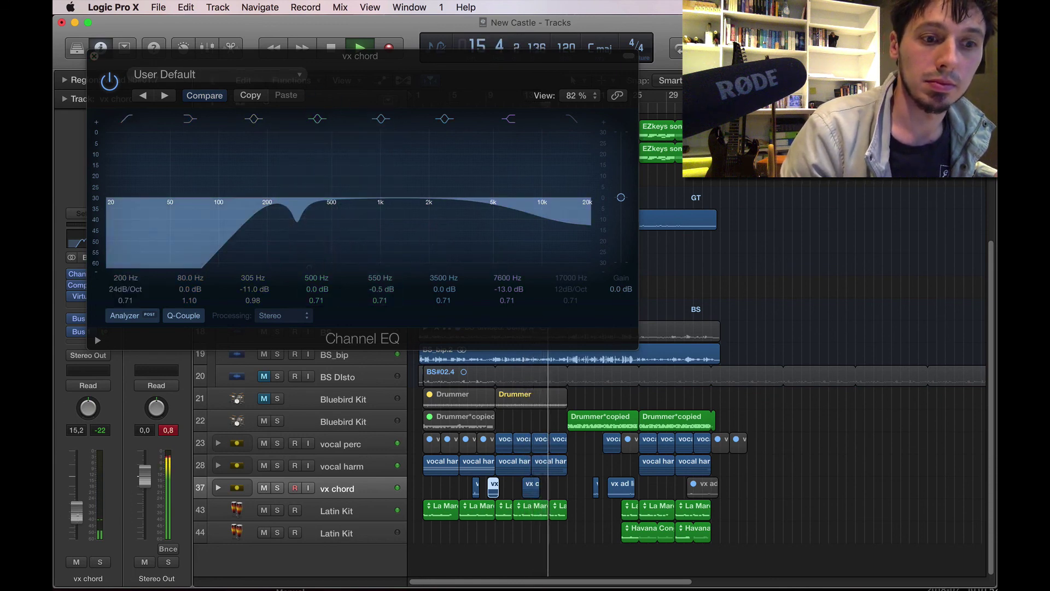
left_click(94, 56)
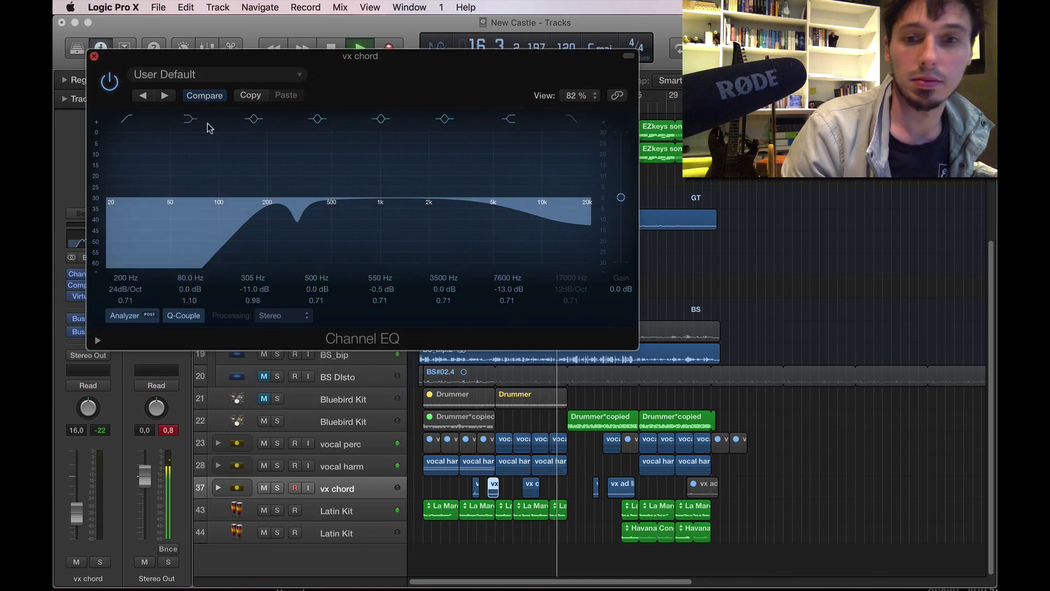
left_click(580, 514)
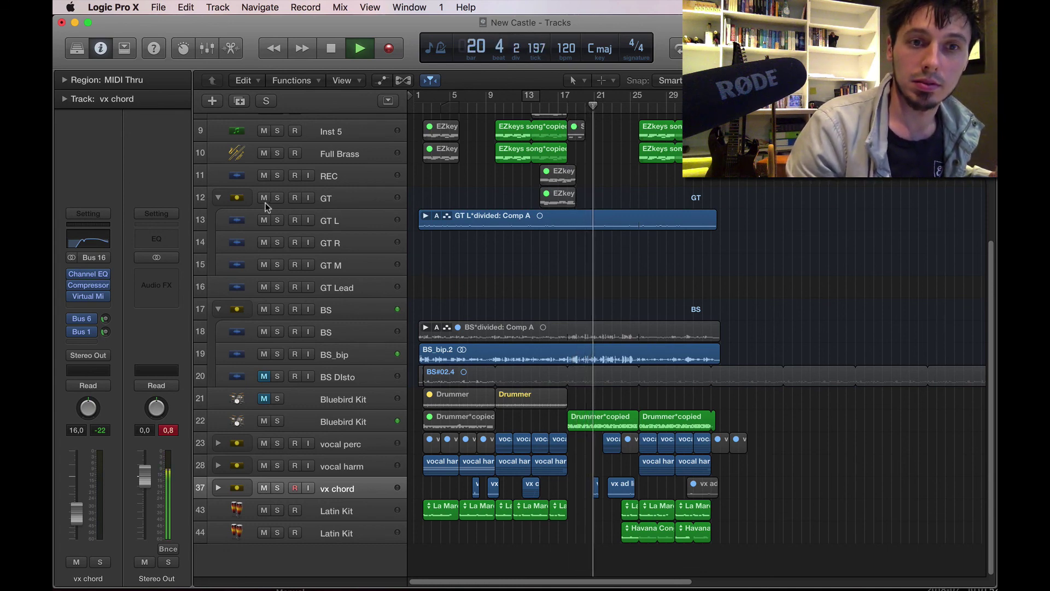
Step: Collapse the GT folder and load the MASTER OUT Jan2020 channel strip setting onto Stereo Out
left_click(219, 198)
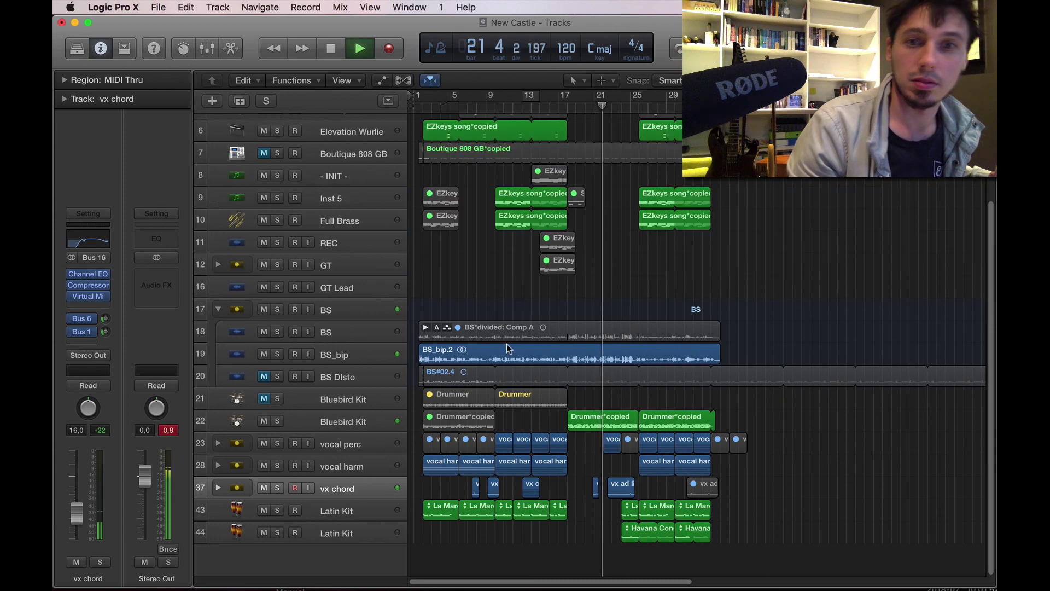
scroll(531, 330, "up", 3)
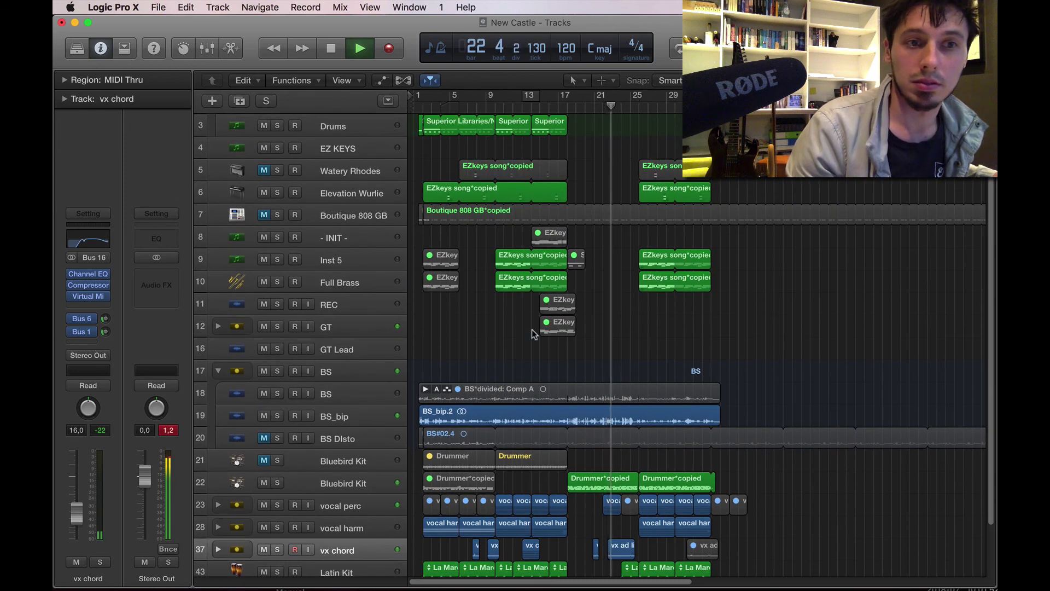
left_click(154, 213)
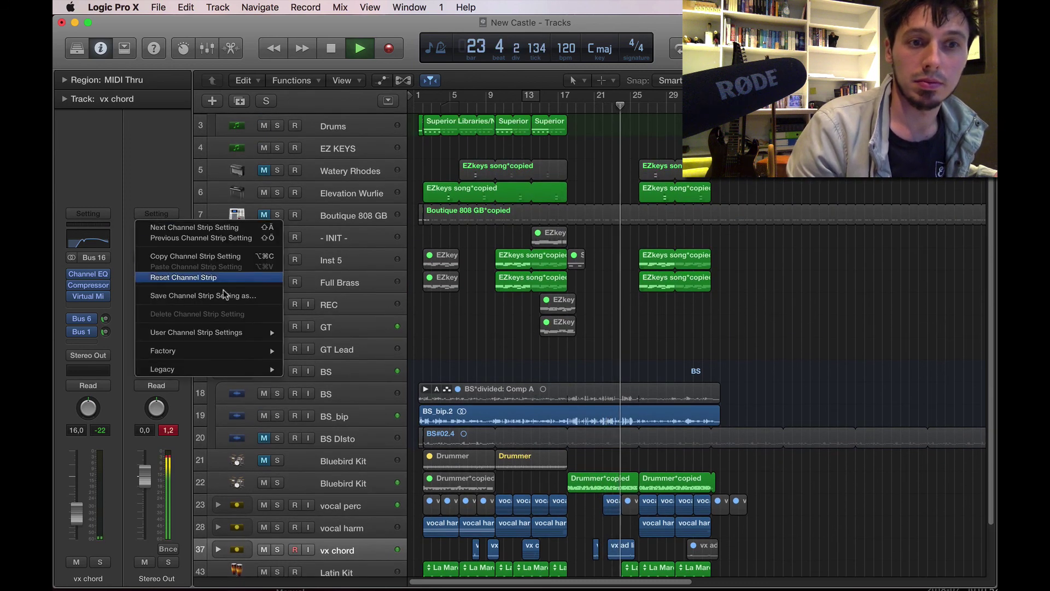
mouse_move(257, 332)
left_click(309, 333)
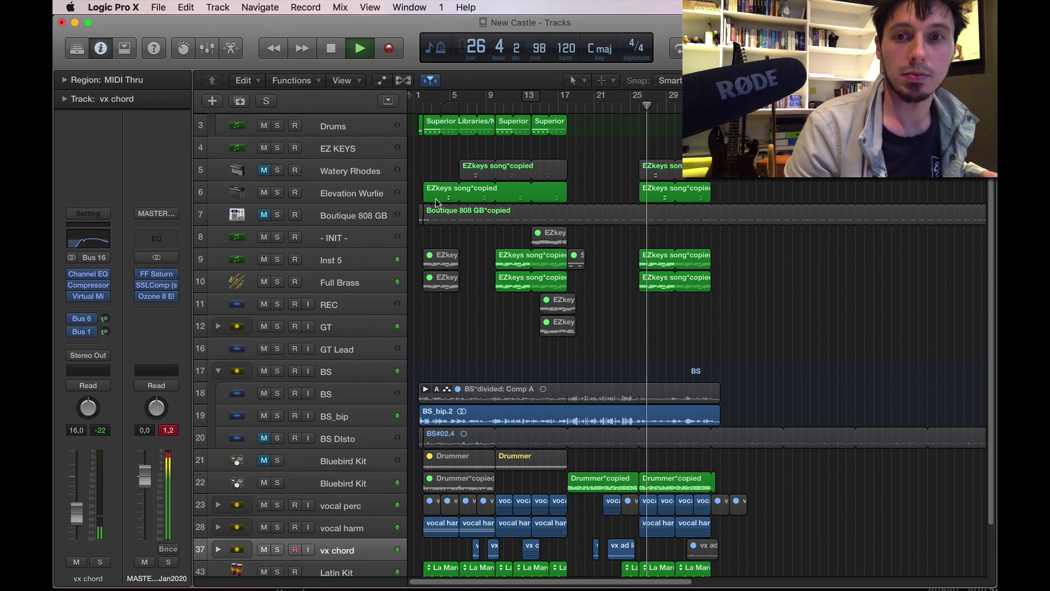
Step: Stop playback, select the Boutique 808 GB and BS#02.4 regions, and resume playback
key("space")
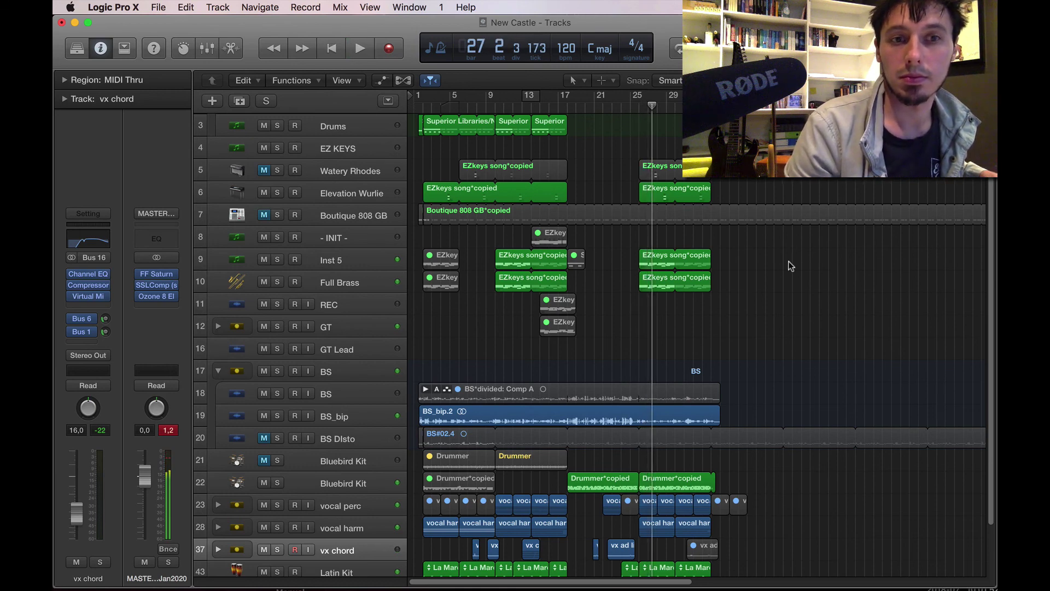
left_click(718, 212)
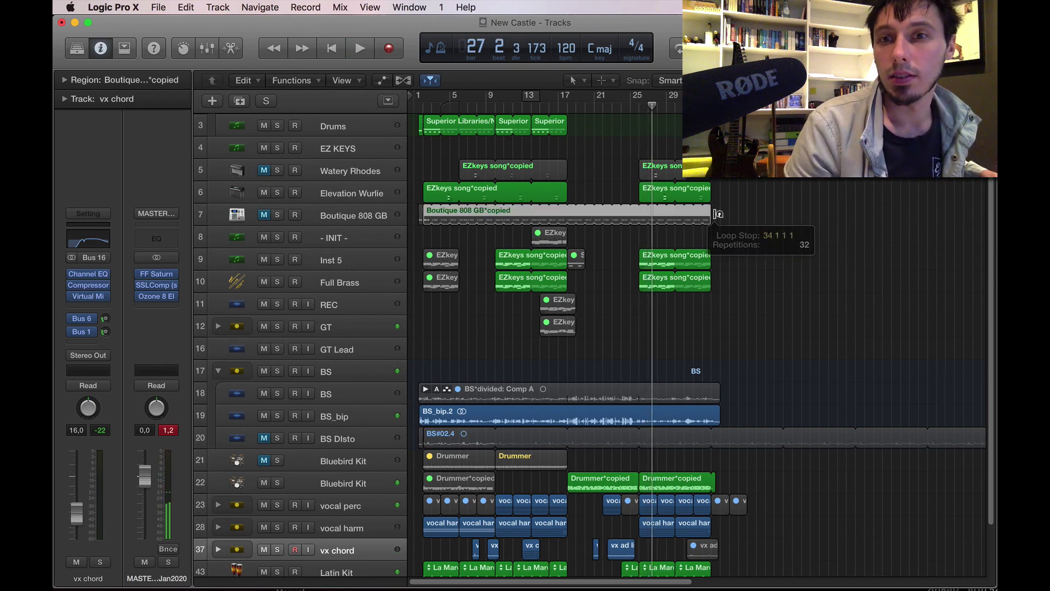
left_click(725, 432)
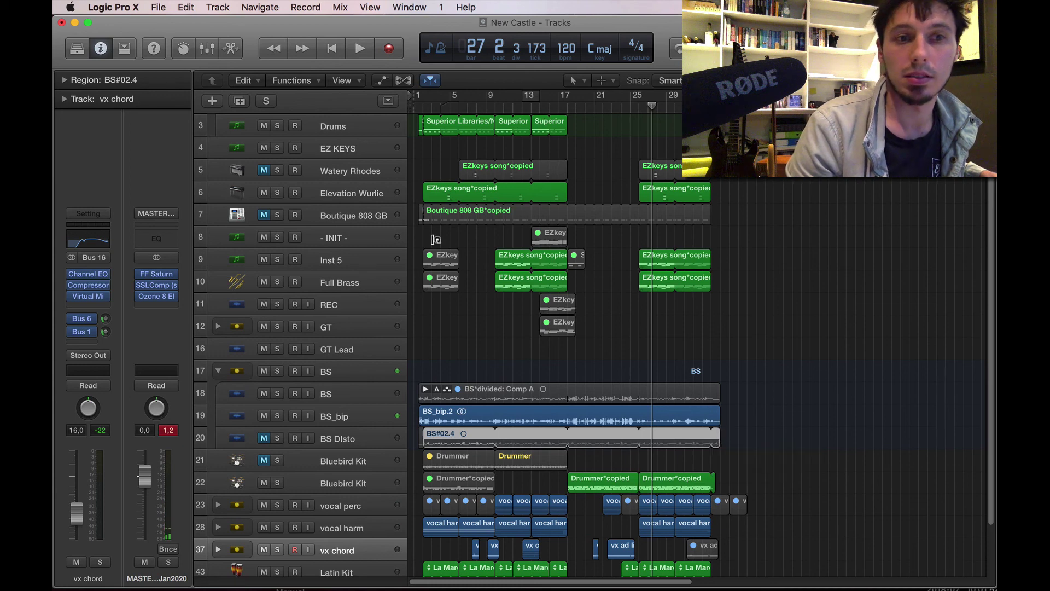
key("space")
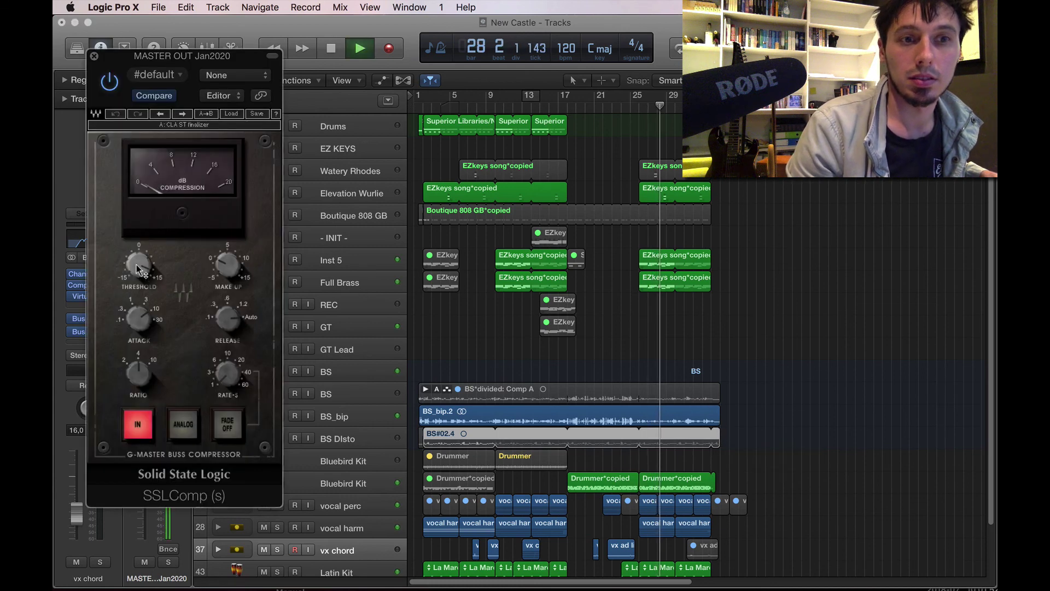
Step: Lower the SSLComp threshold, set release to about 1.2 s, and replay from bar 25
left_click_drag(136, 266, 135, 313)
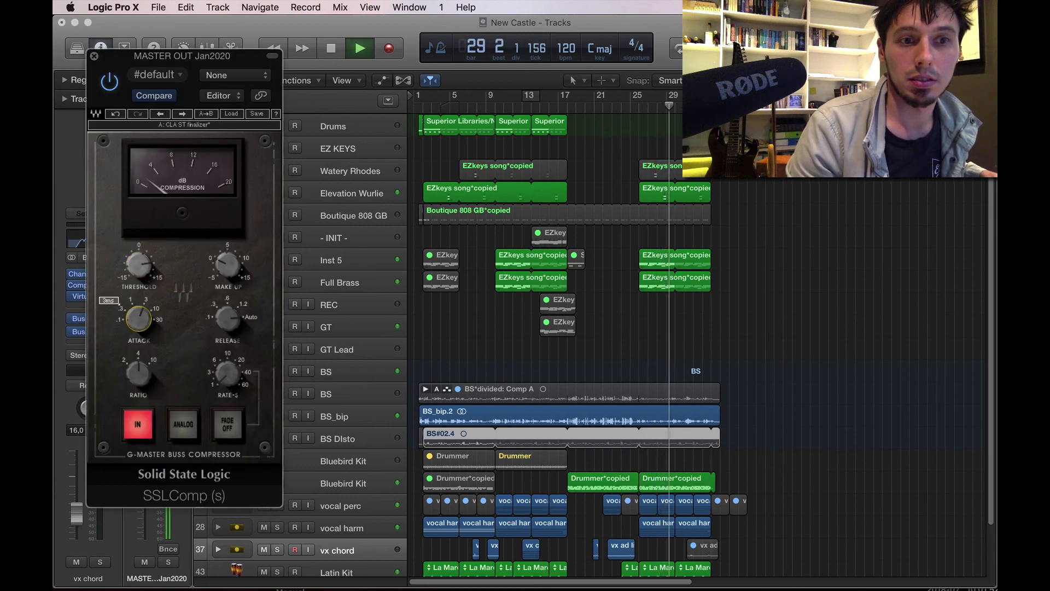
left_click_drag(227, 317, 227, 327)
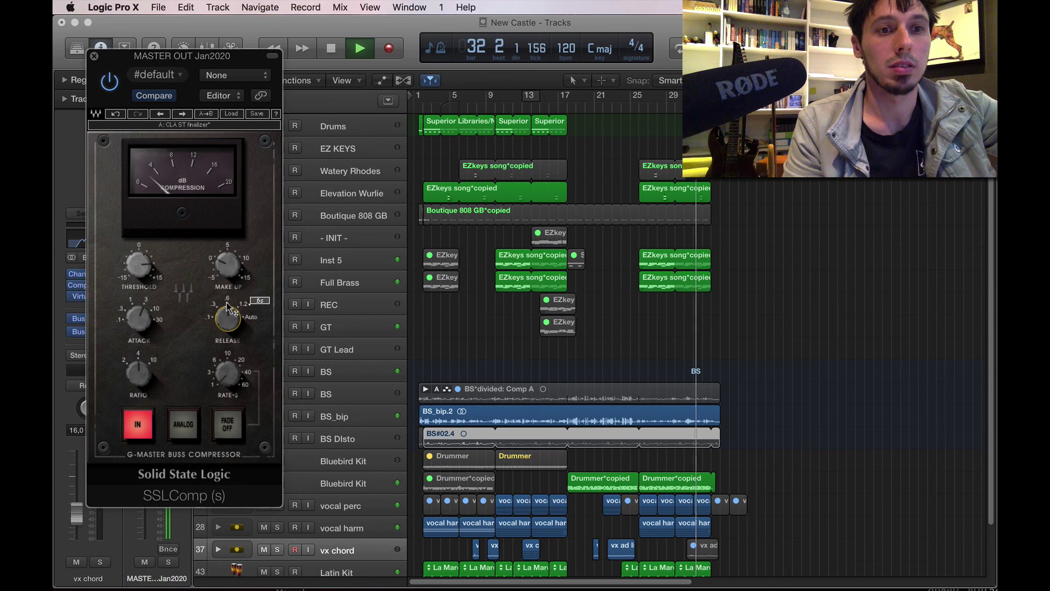
left_click_drag(142, 264, 142, 261)
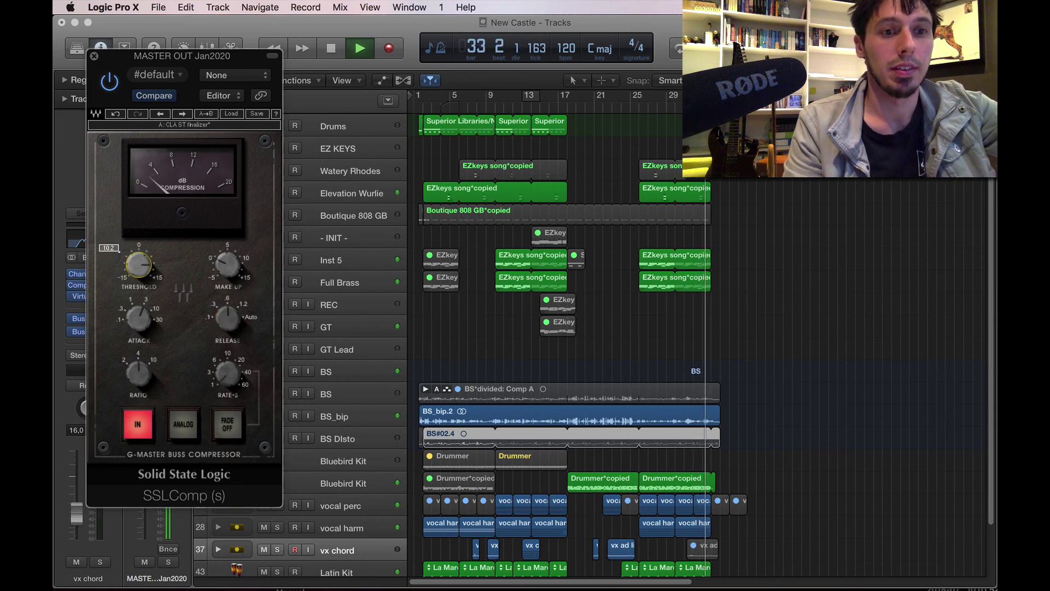
left_click(139, 318)
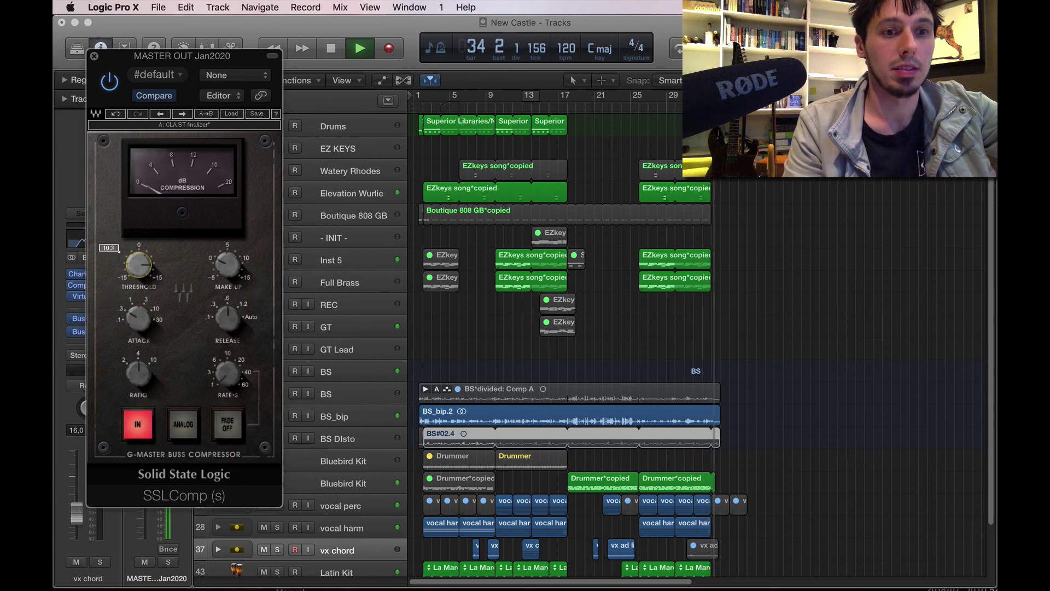
key("space")
left_click(632, 106)
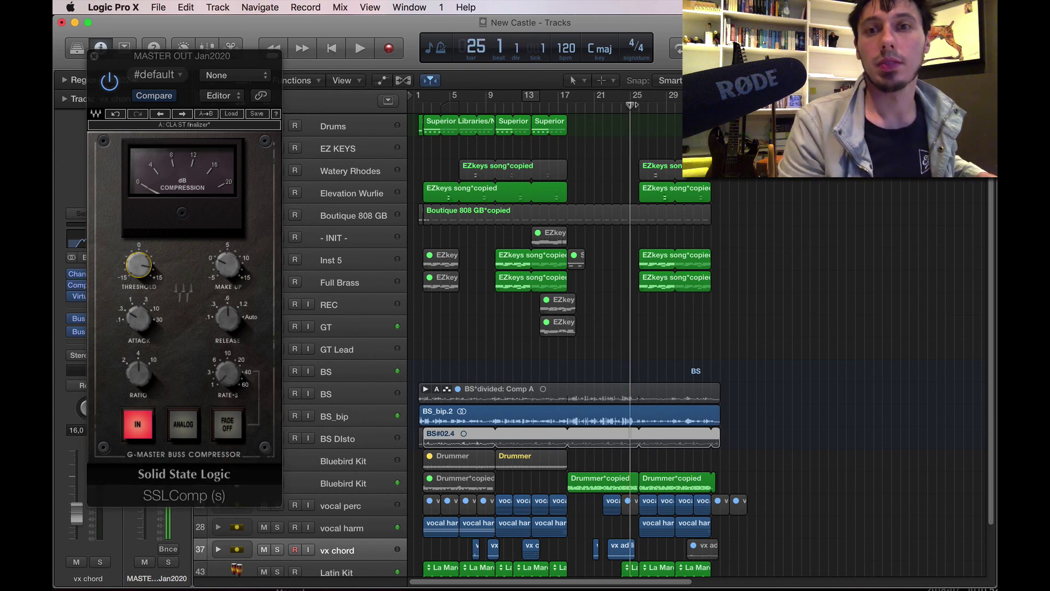
key("space")
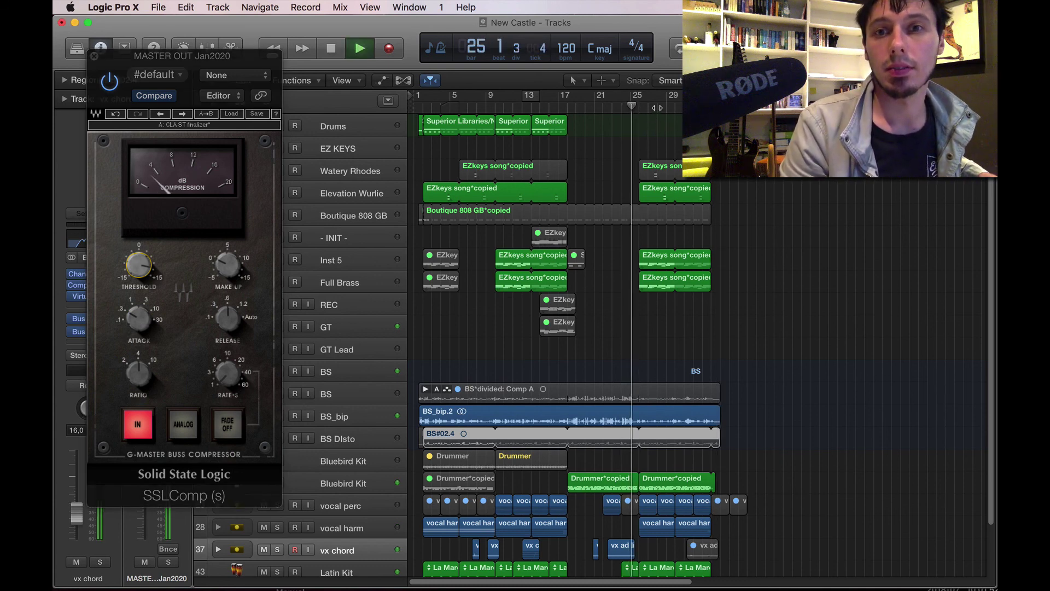
Step: Set the SSLComp attack to 3 ms and threshold to about 12.3, replaying from bar 25
left_click(135, 257)
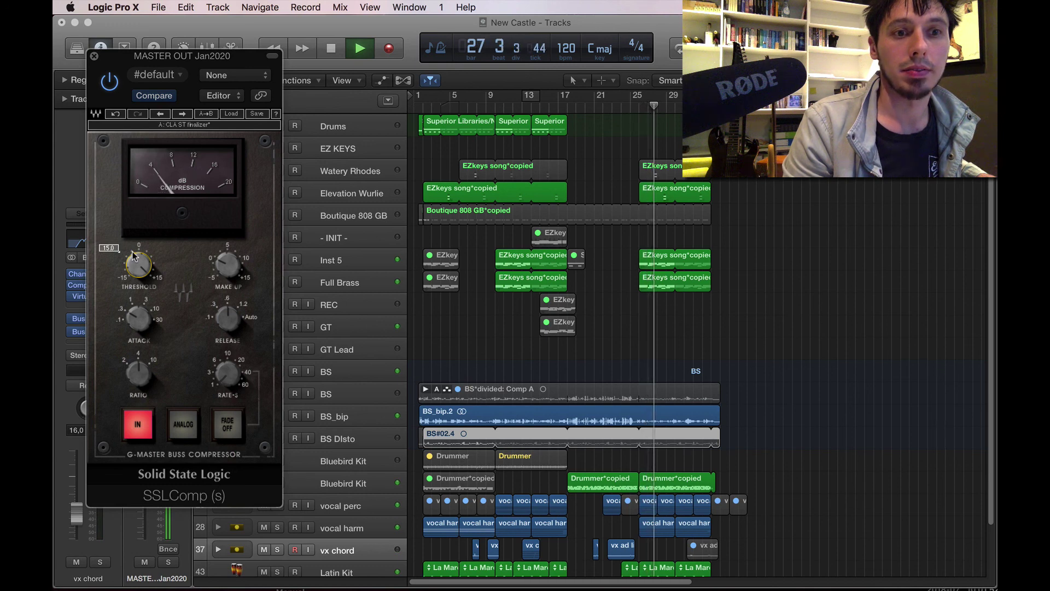
left_click_drag(145, 326, 145, 318)
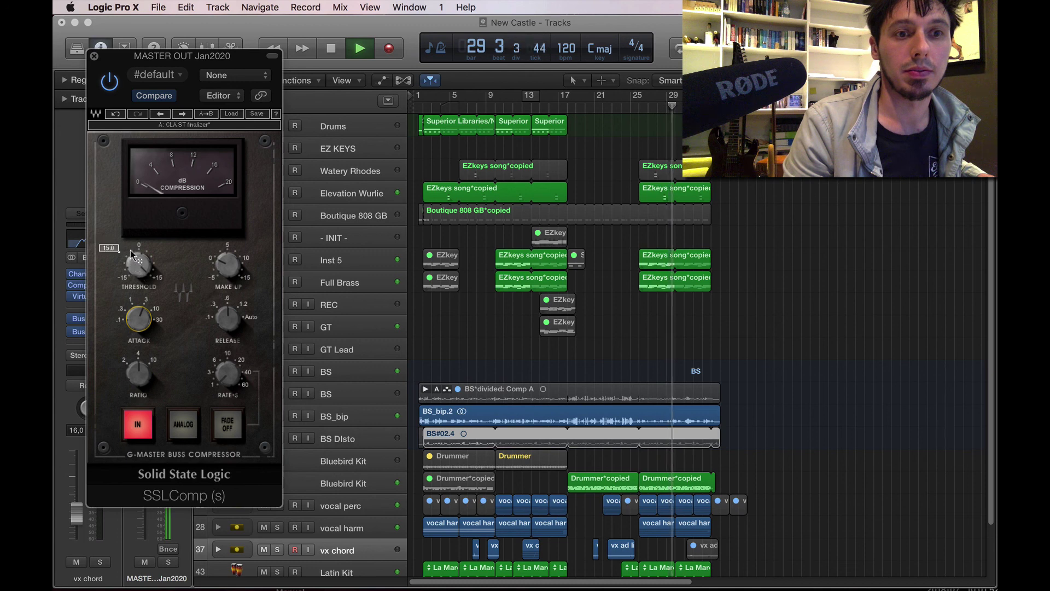
left_click_drag(137, 265, 136, 273)
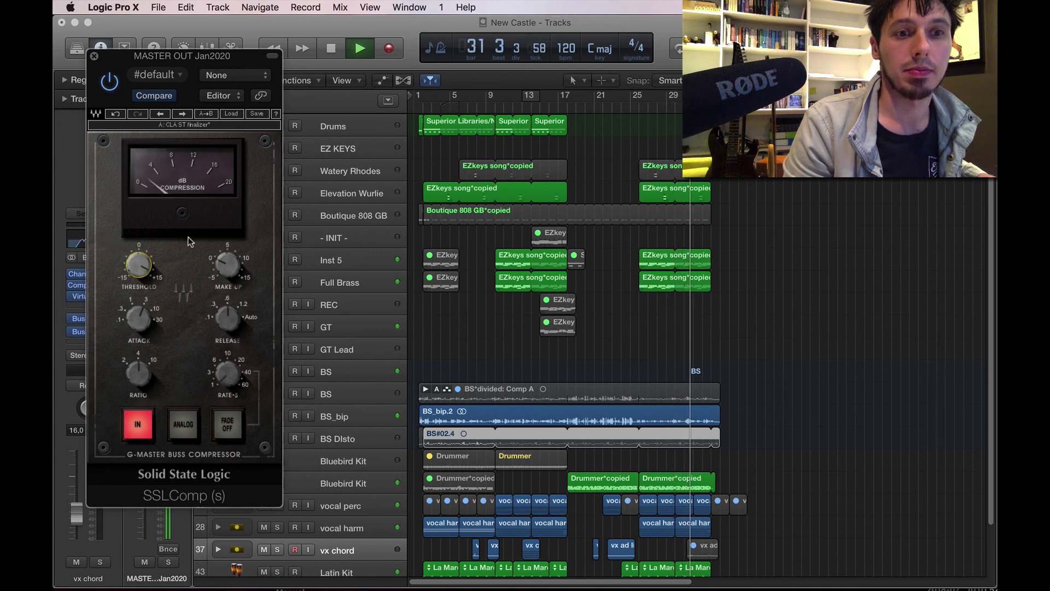
left_click(227, 318)
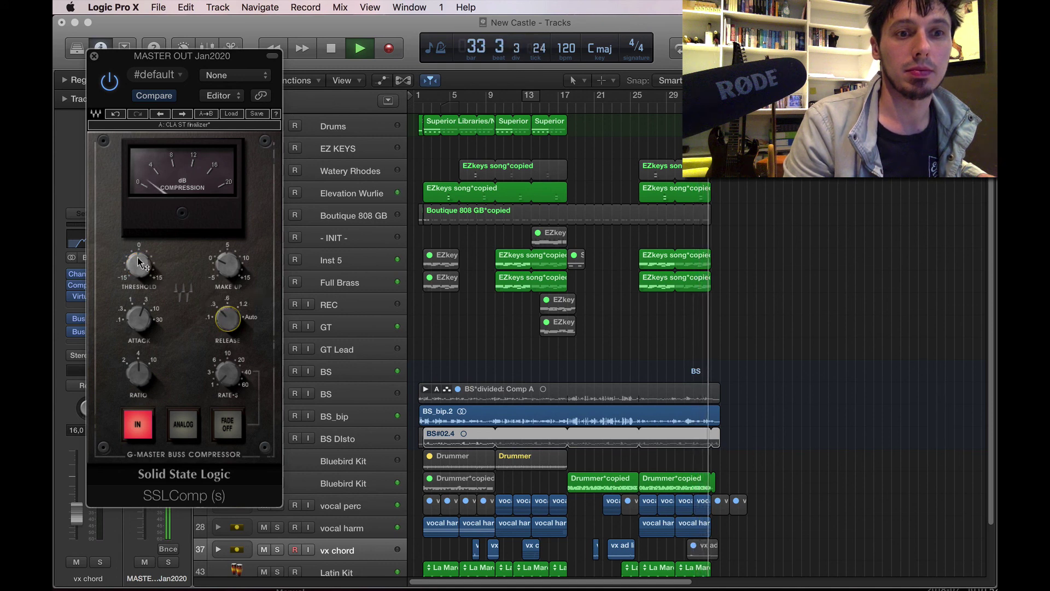
left_click_drag(141, 264, 141, 268)
key("space")
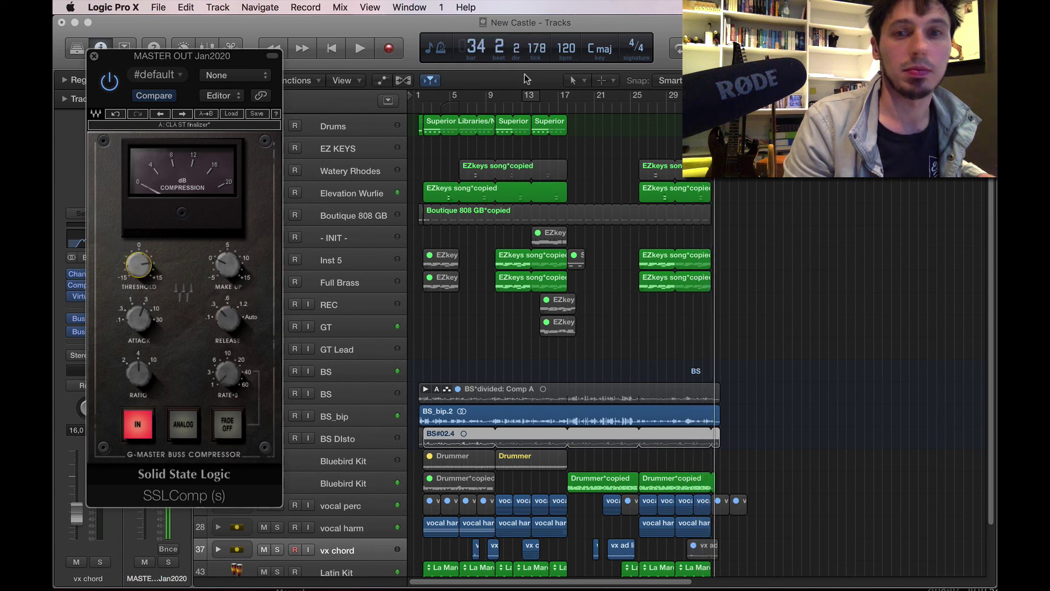
left_click(635, 108)
key("space")
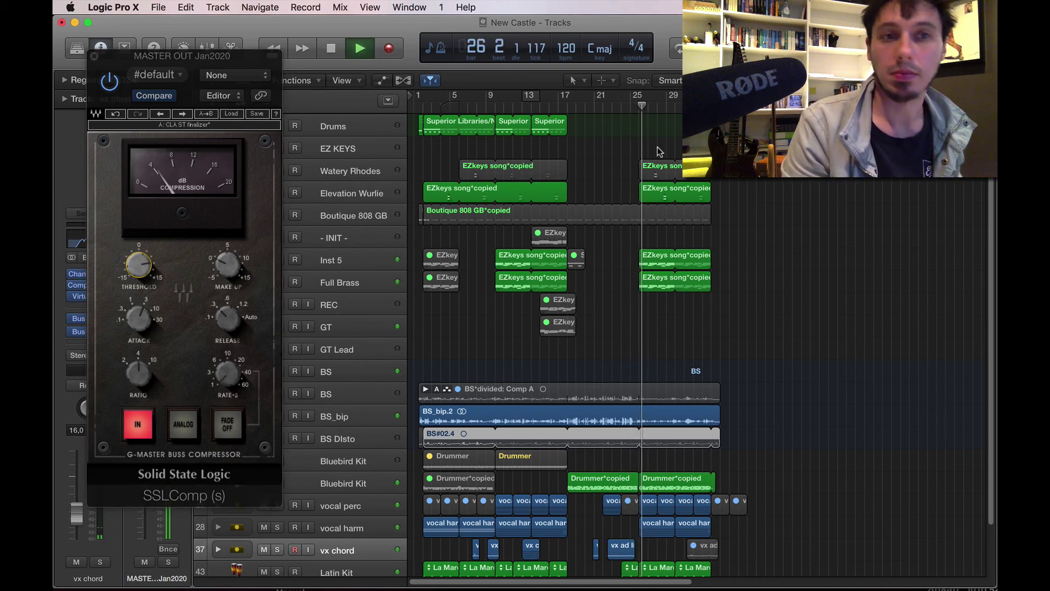
Step: Raise the SSLComp threshold to 12.9 and close the compressor
left_click(139, 265)
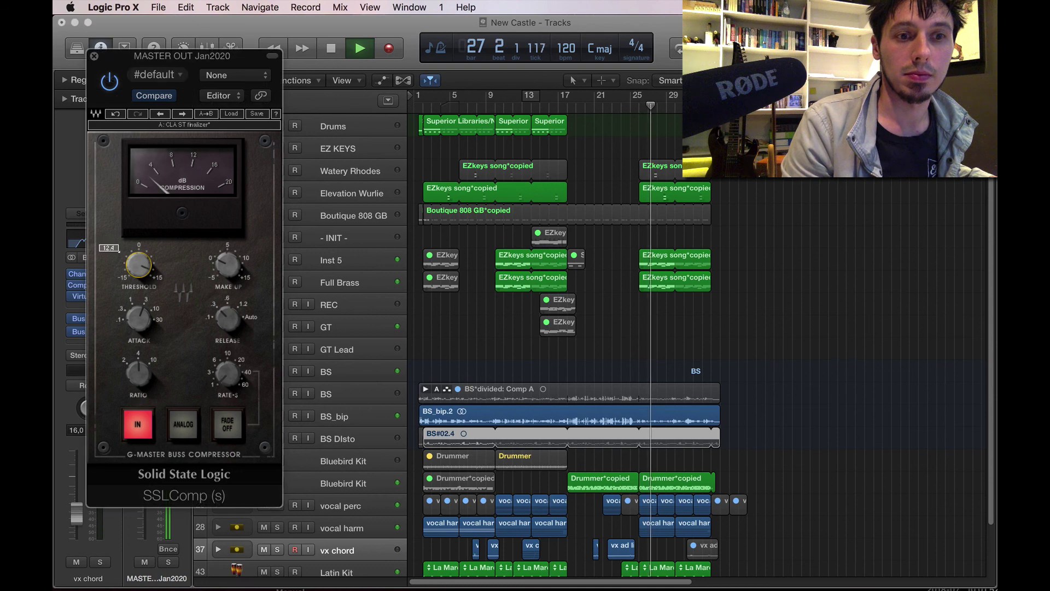
left_click_drag(139, 264, 139, 263)
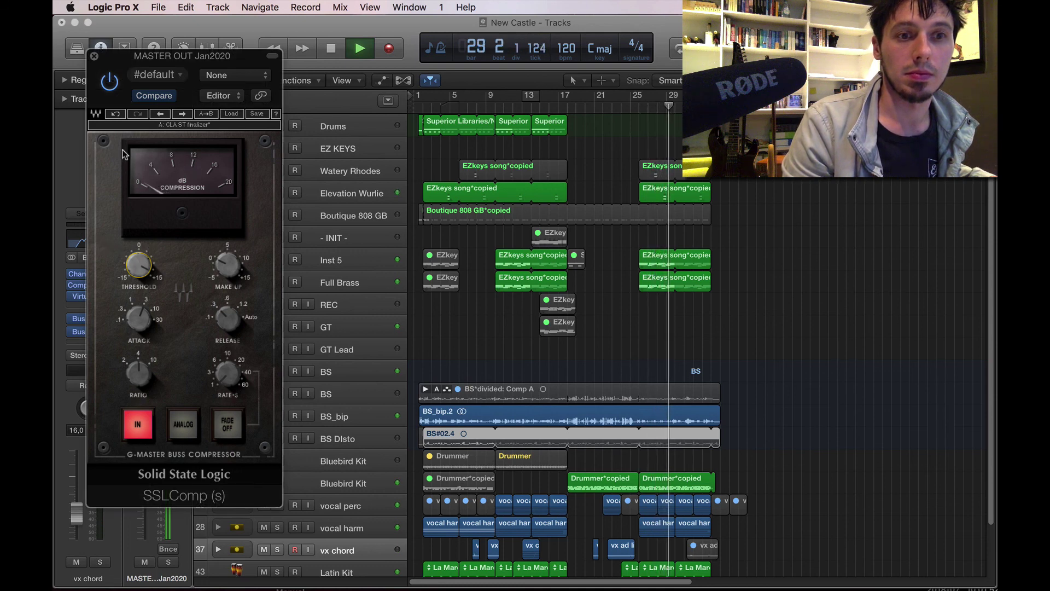
left_click(94, 56)
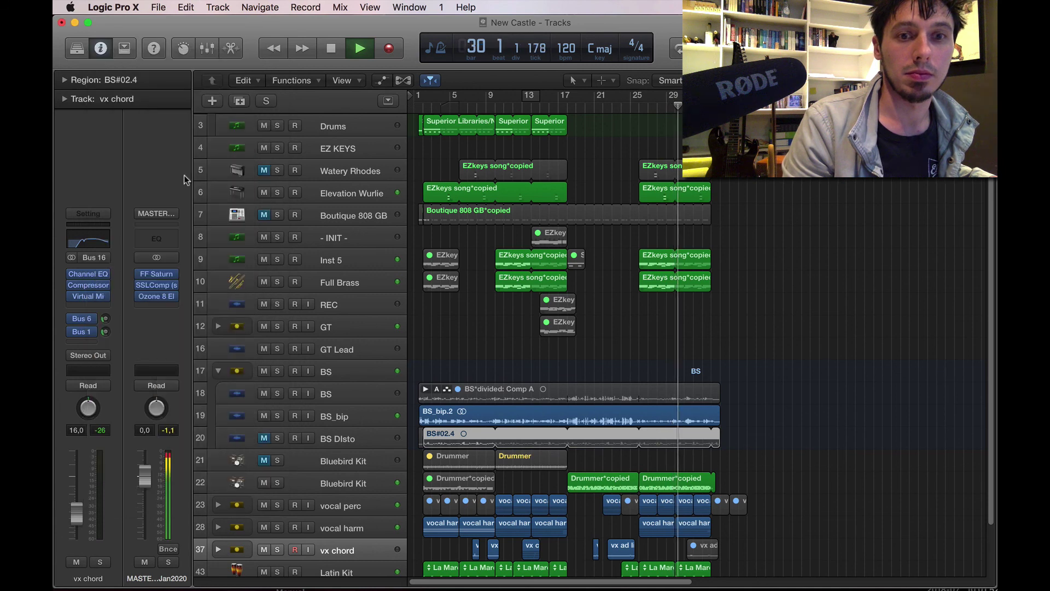
Step: Cut the BS track's low mids by 3 dB around 290 Hz in its Channel EQ
key("space")
left_click(343, 375)
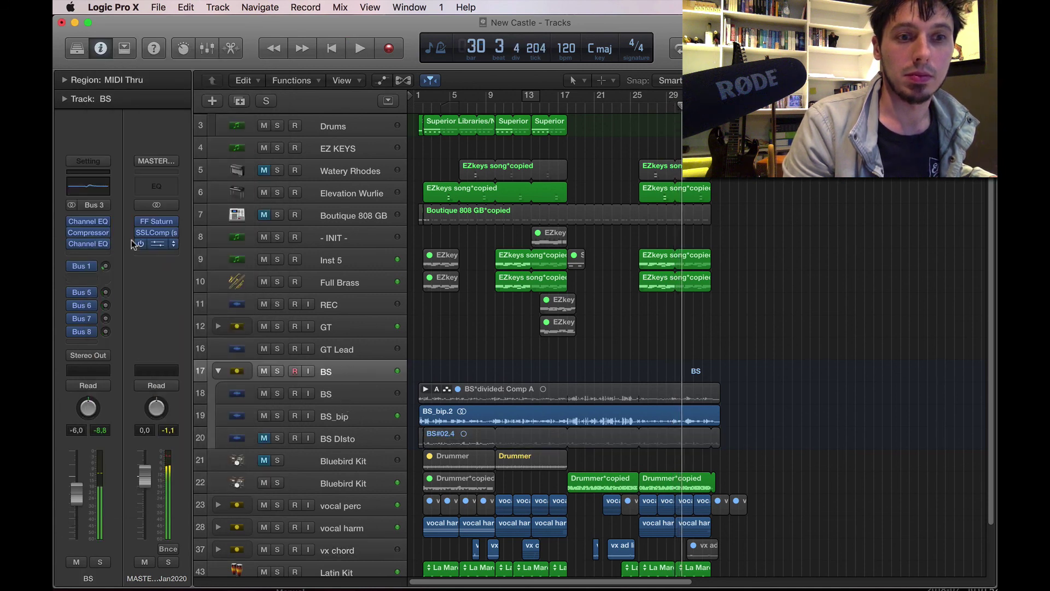
left_click(94, 241)
left_click_drag(581, 68, 563, 163)
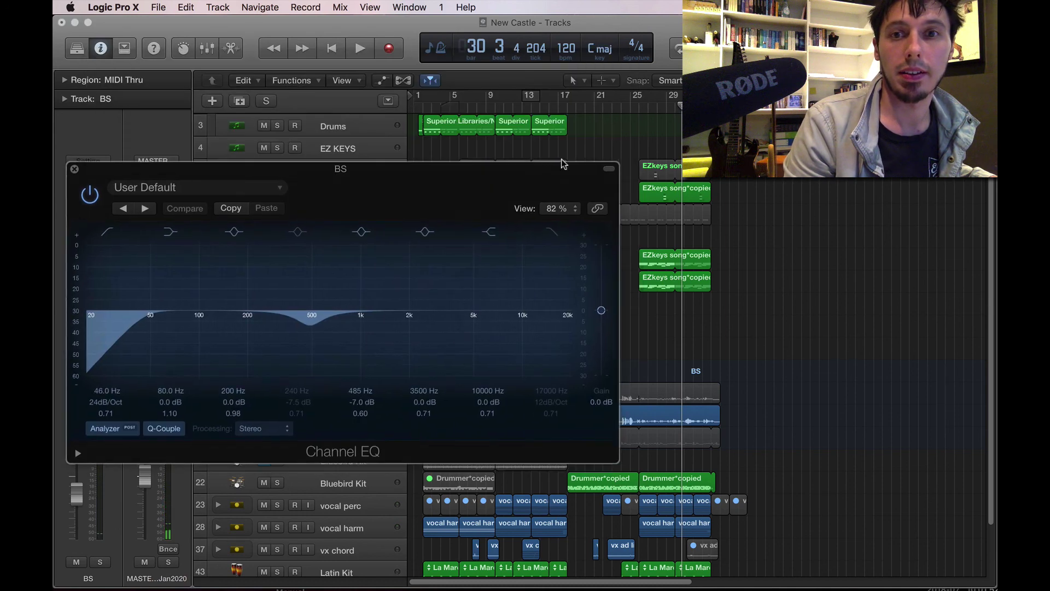
left_click(636, 106)
key("space")
left_click_drag(257, 313, 389, 323)
left_click_drag(214, 321, 304, 328)
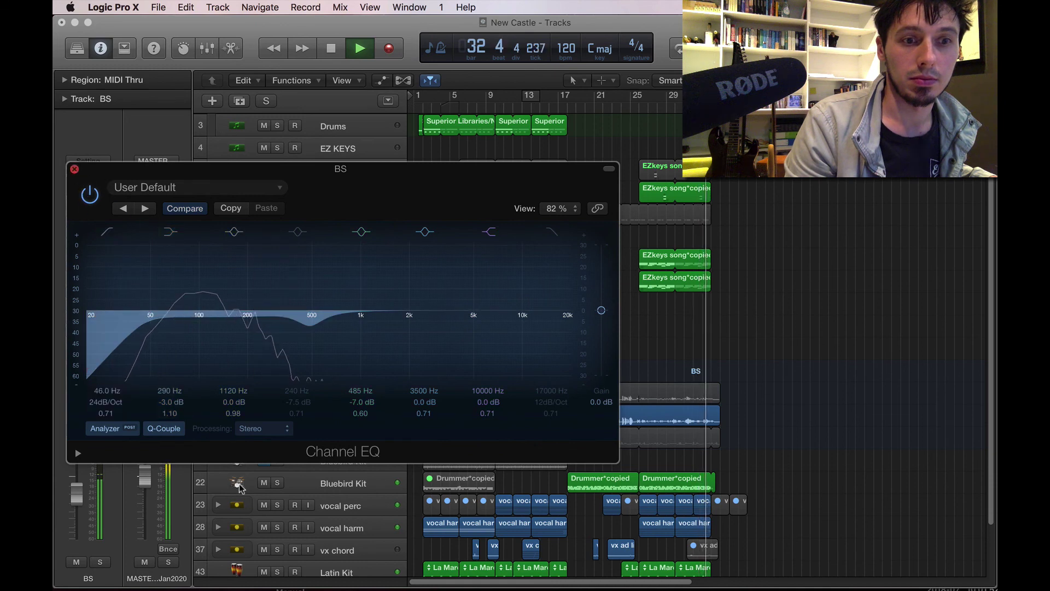
key("super+w")
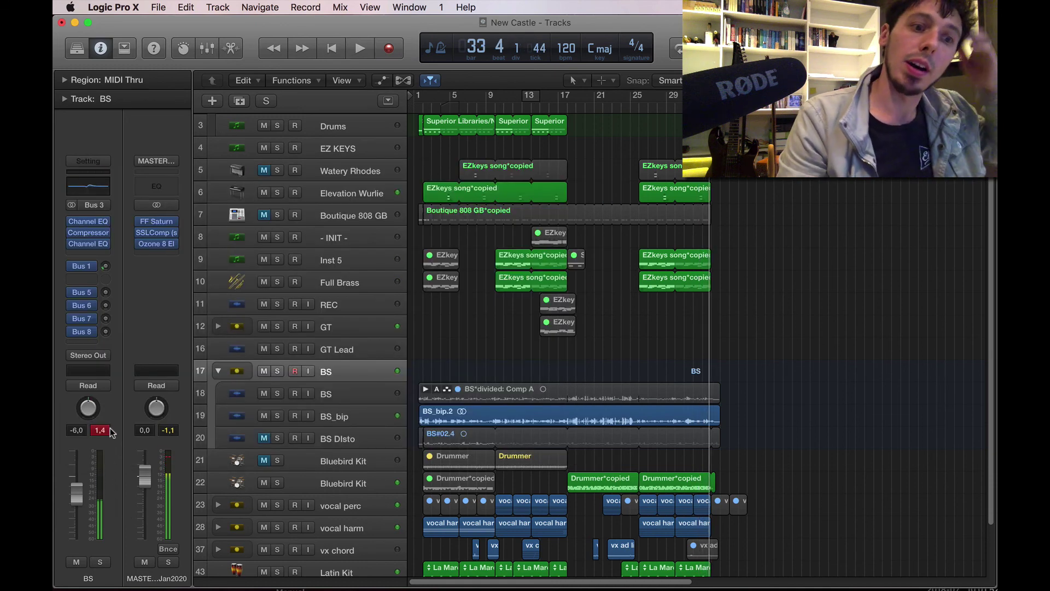
Step: Clear the clipped peak readouts, return to bar 25, and open Ozone 8 on Master
left_click(102, 434)
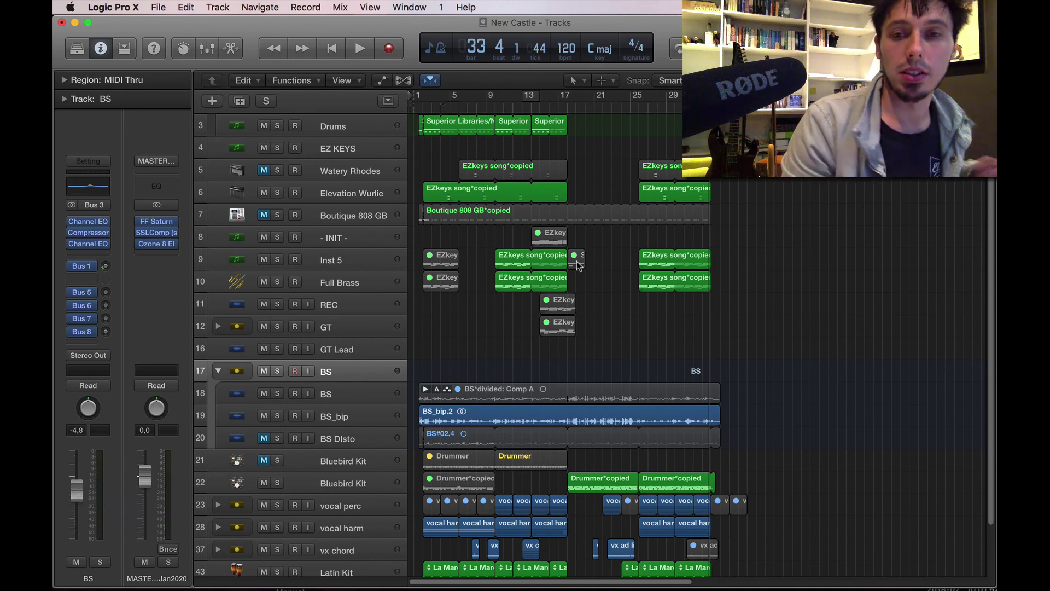
left_click(639, 103)
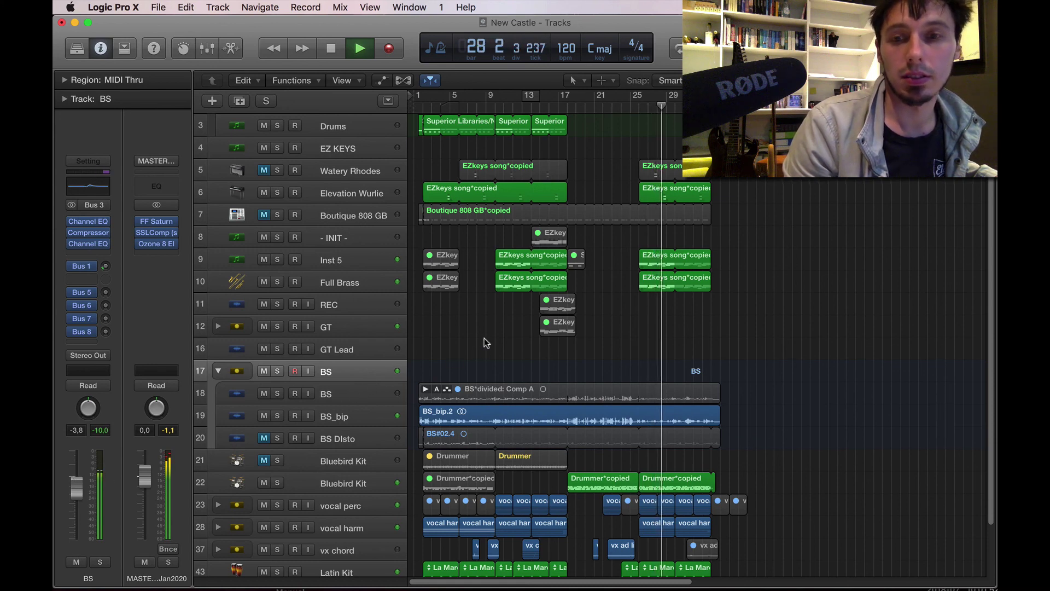
scroll(484, 338, "down", 1)
mouse_move(153, 243)
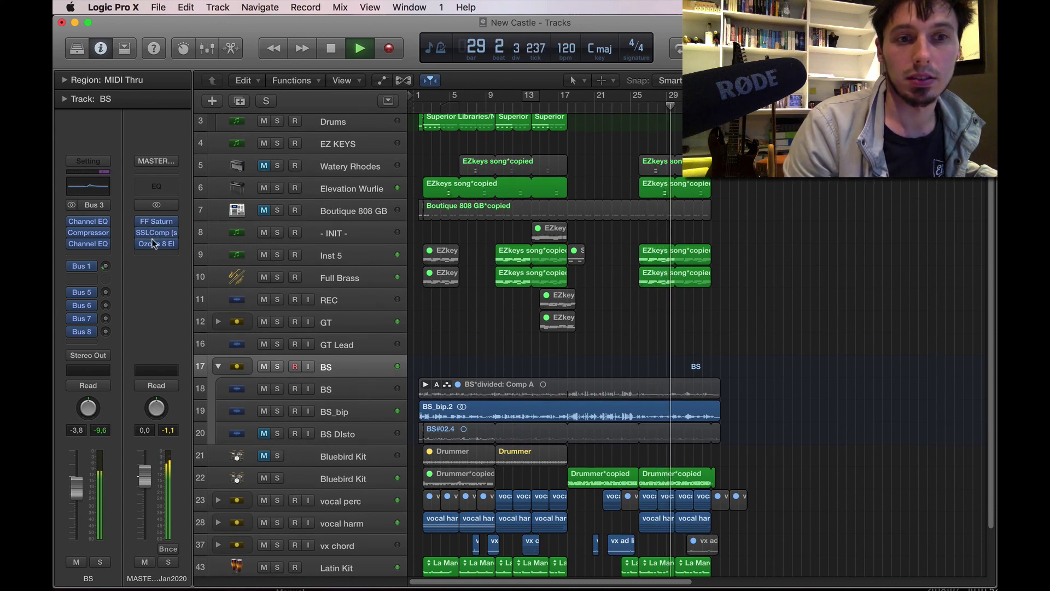
left_click(158, 243)
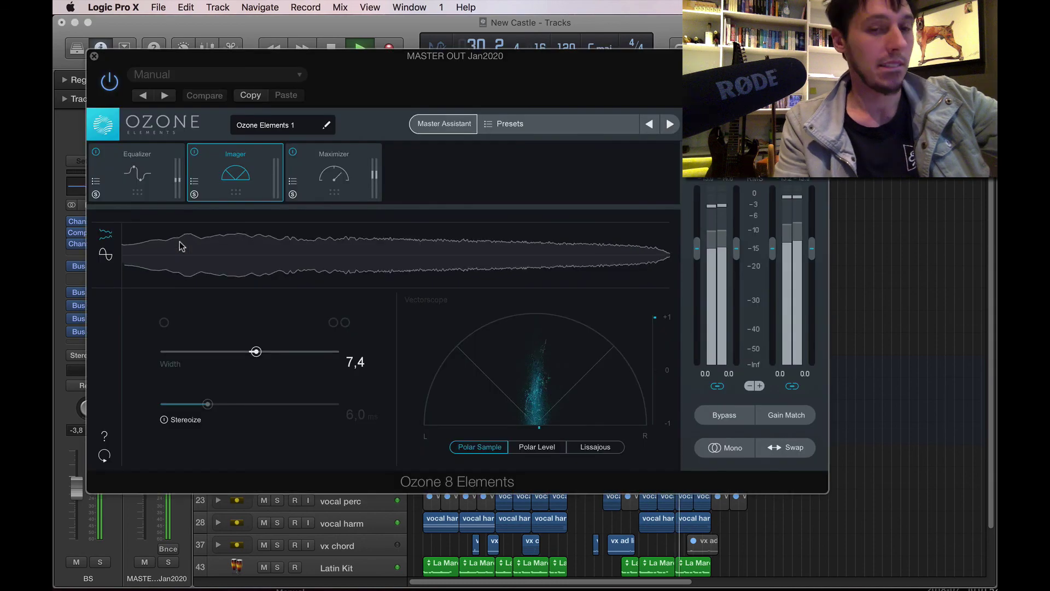
Step: Run Ozone's Master Assistant with a CD target at High intensity and accept its suggestions
left_click(137, 174)
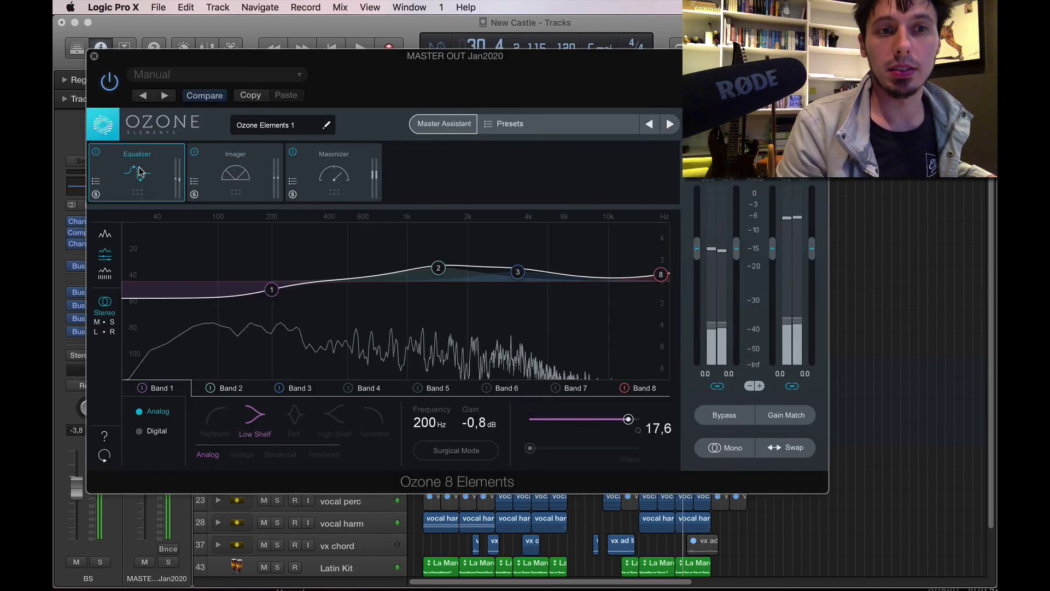
left_click(444, 124)
left_click(490, 290)
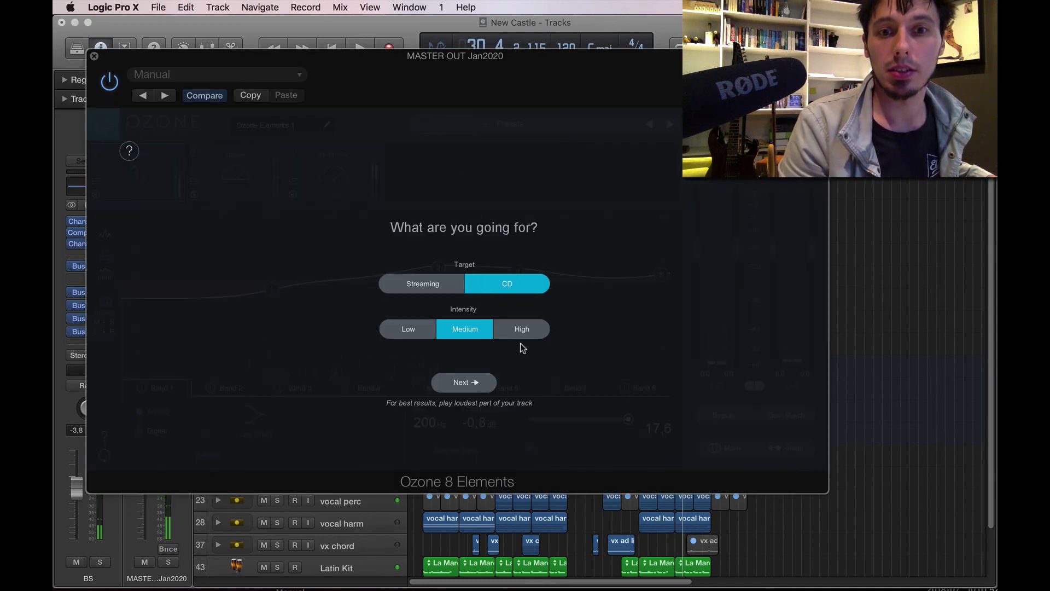
left_click(520, 335)
left_click(470, 382)
key("space")
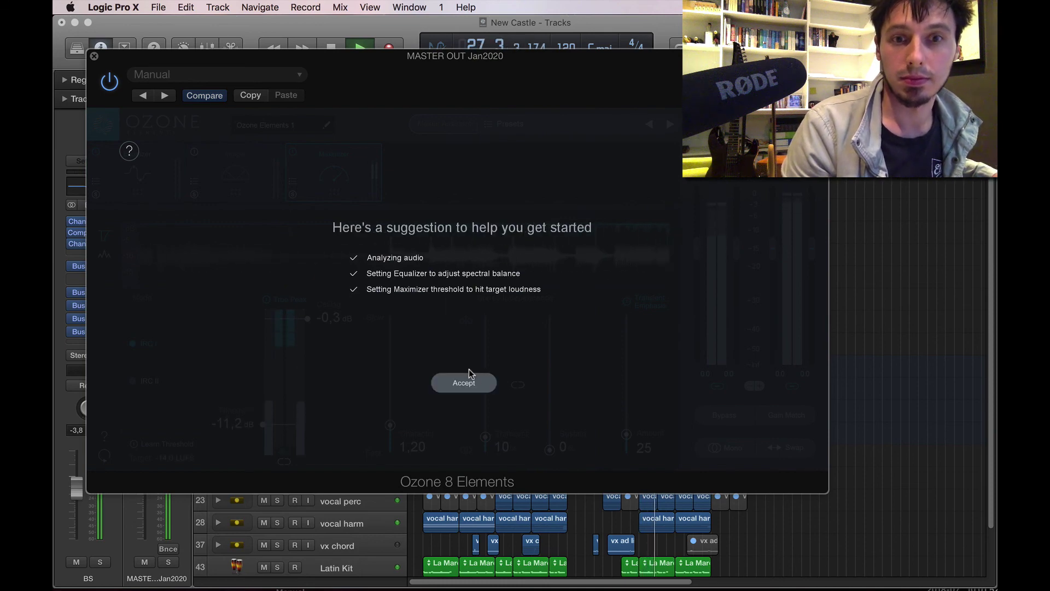
left_click(469, 383)
Step: Enable Ozone EQ Band 2 as a -1.9 dB cut at 277 Hz, then close Ozone
left_click(137, 172)
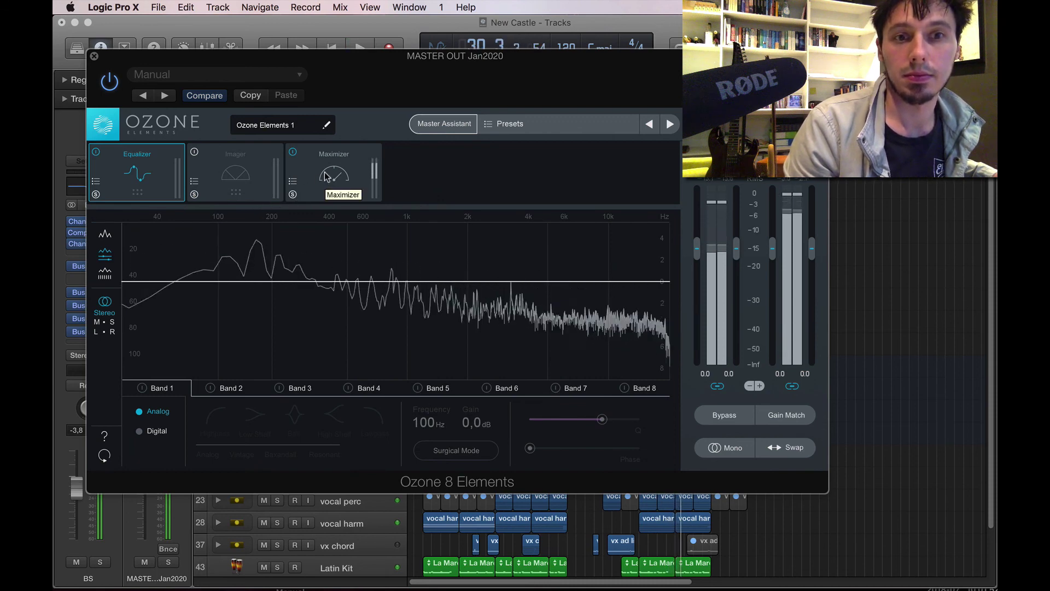
left_click(325, 177)
left_click(125, 179)
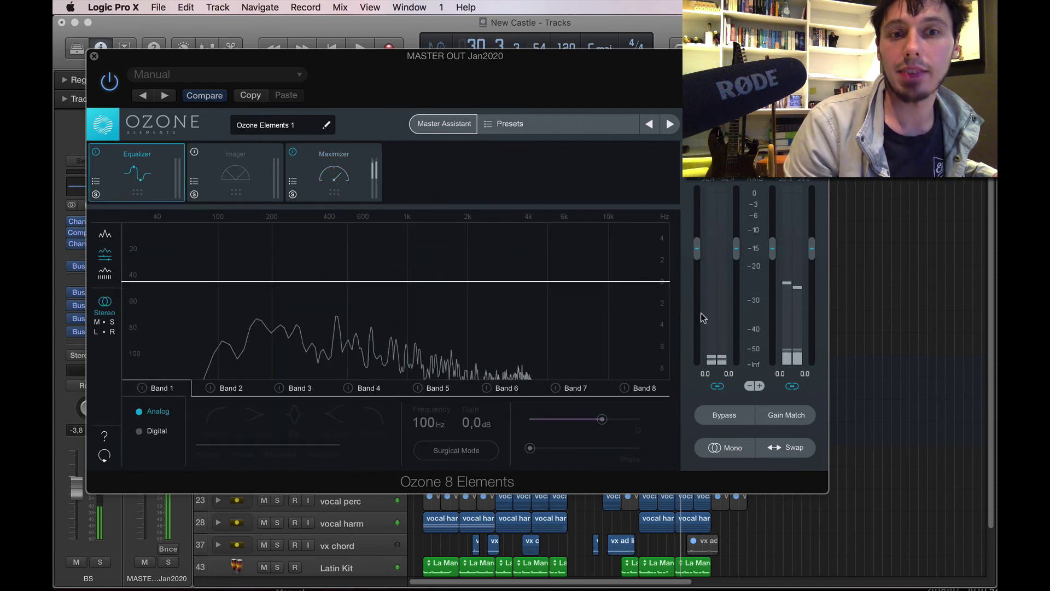
key("space")
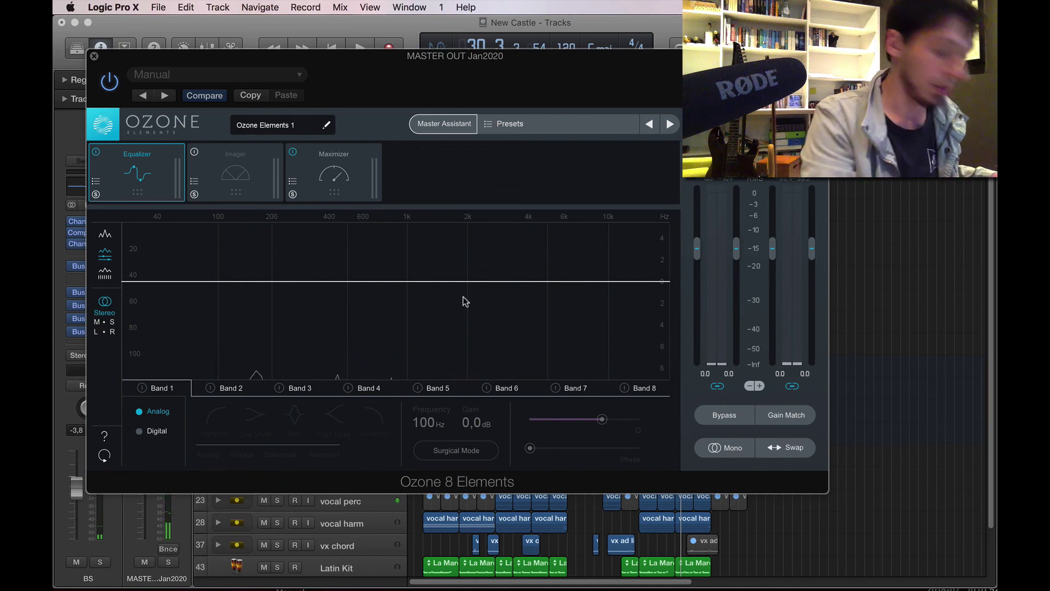
key("space")
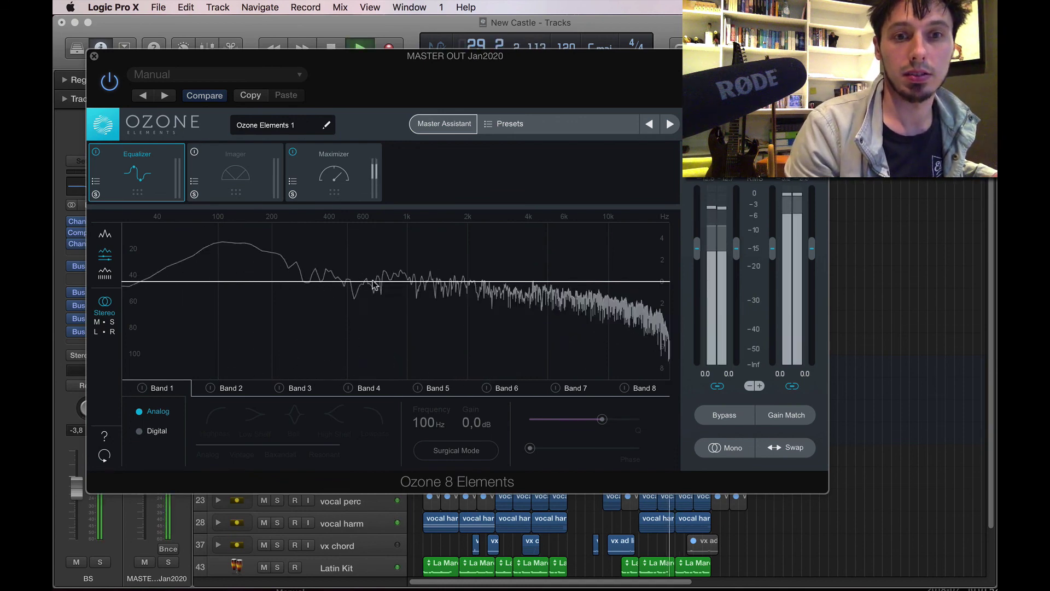
left_click(210, 388)
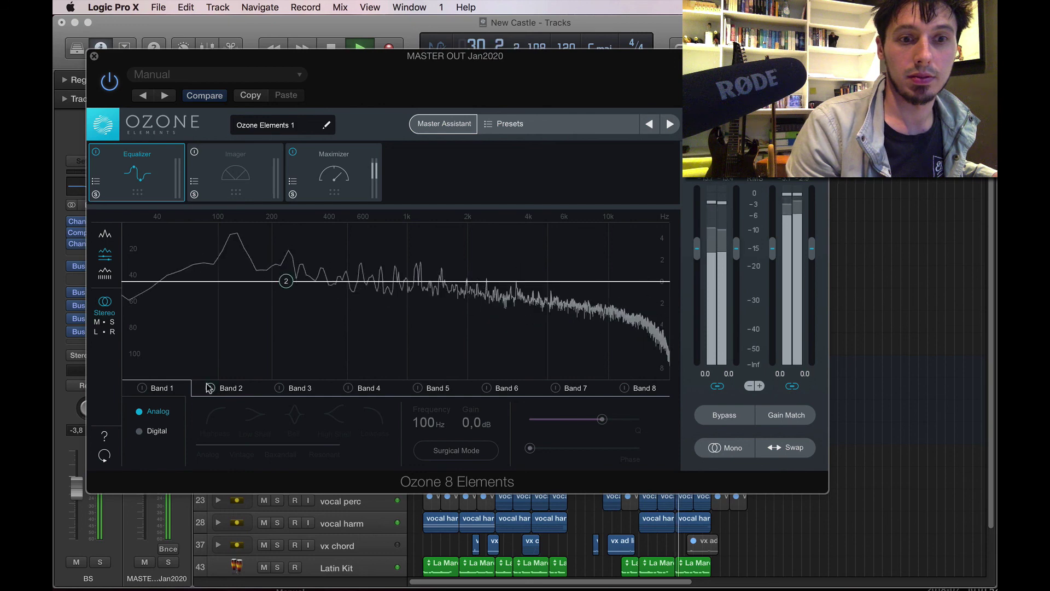
left_click(286, 281)
left_click_drag(316, 255, 298, 306)
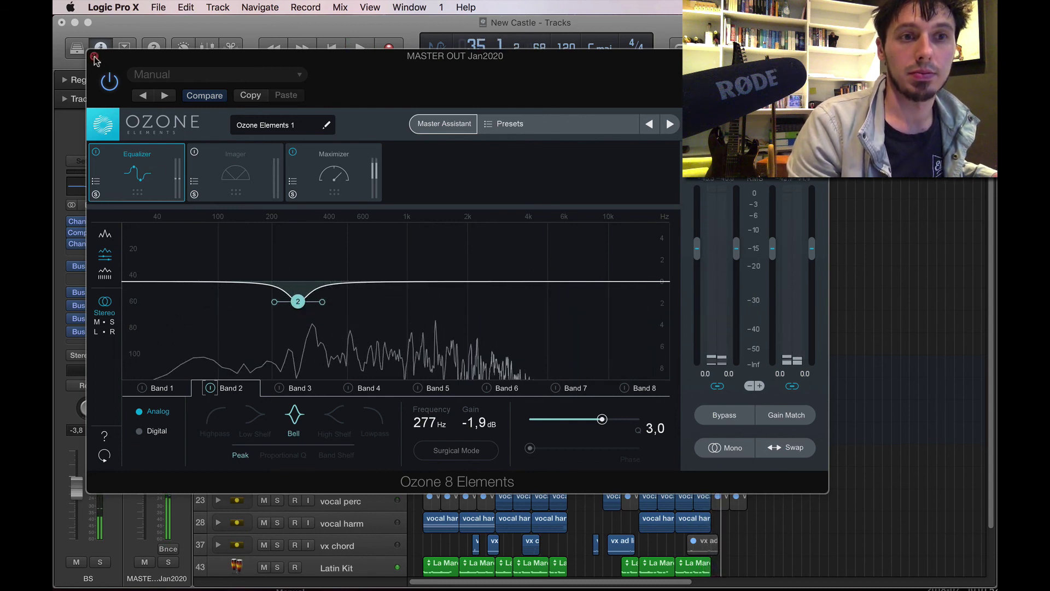
key("super+w")
key("Return")
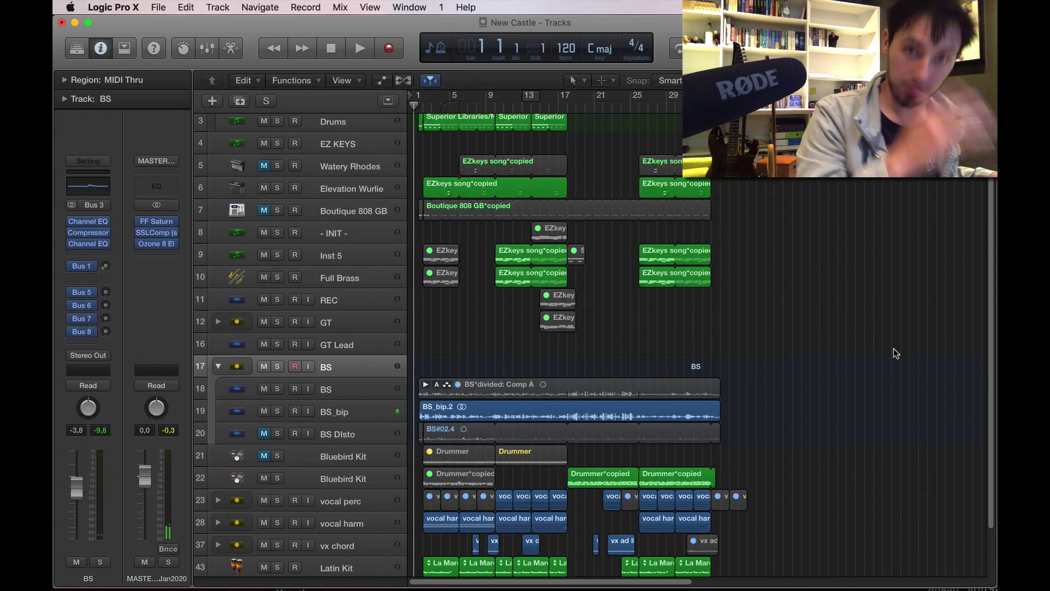
Step: Lower the collapsed BS stack to about -5 dB and deepen its 290 Hz EQ cut to -8 dB
key("space")
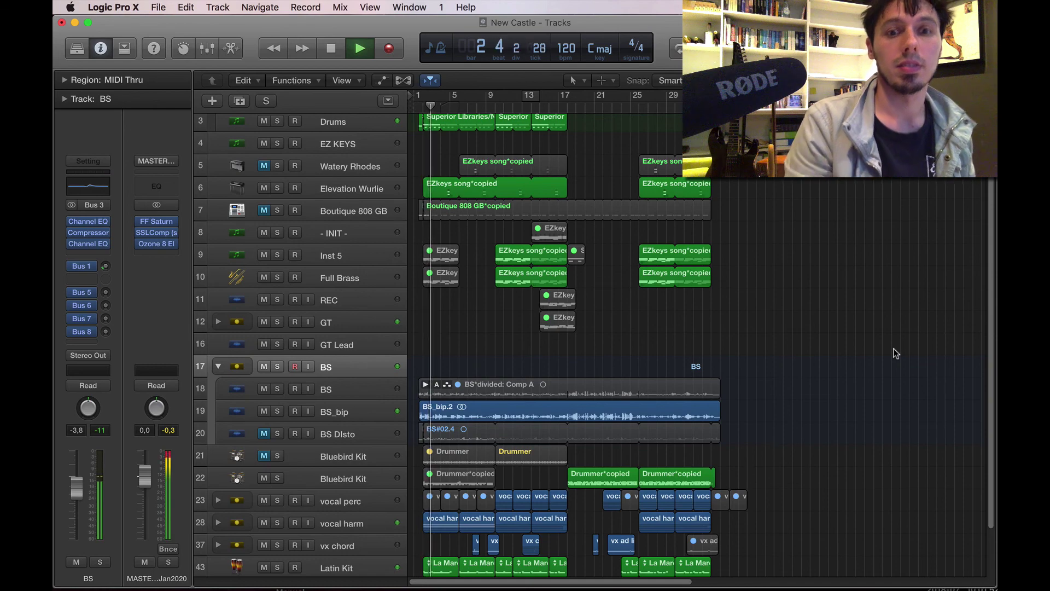
left_click(219, 366)
left_click(372, 382)
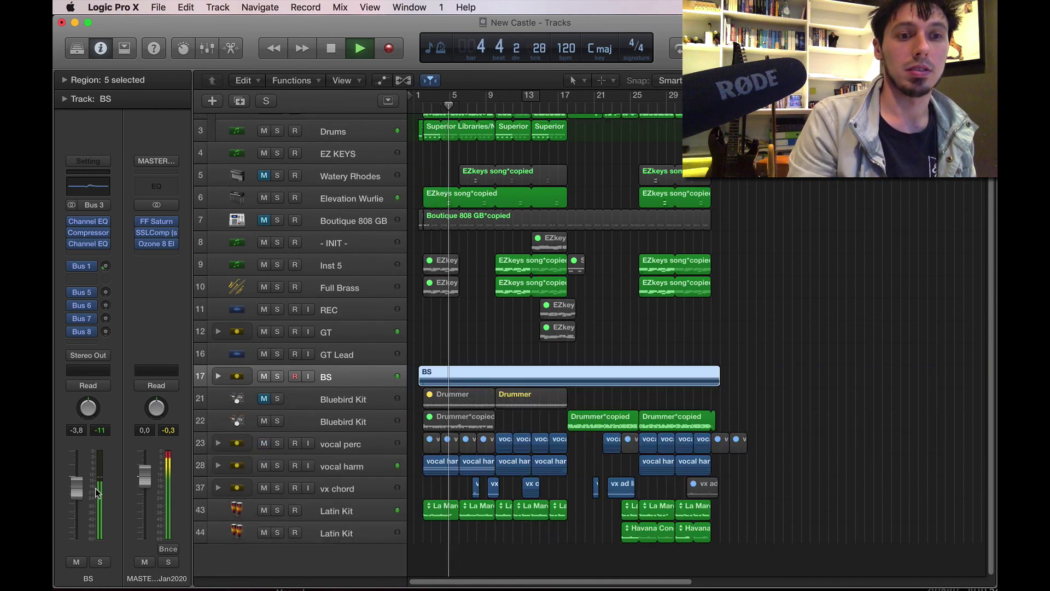
left_click_drag(78, 487, 77, 491)
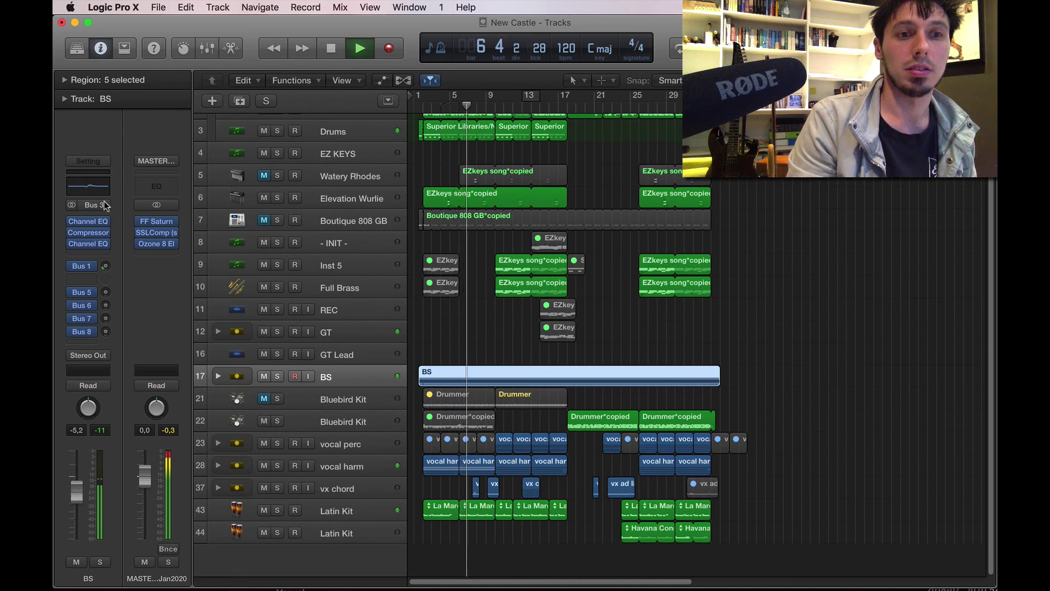
left_click(93, 245)
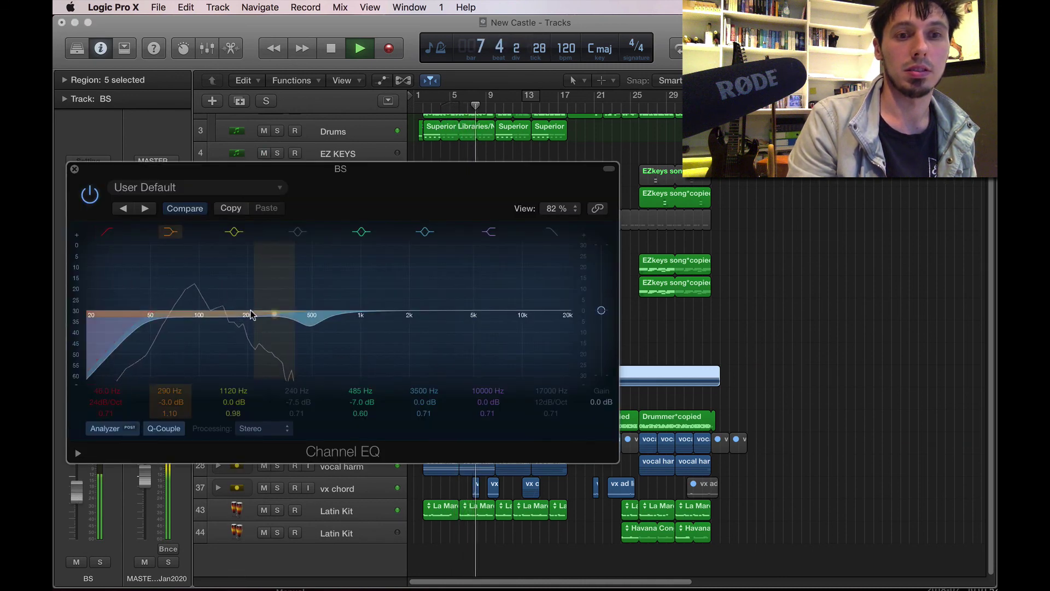
left_click_drag(250, 316, 249, 327)
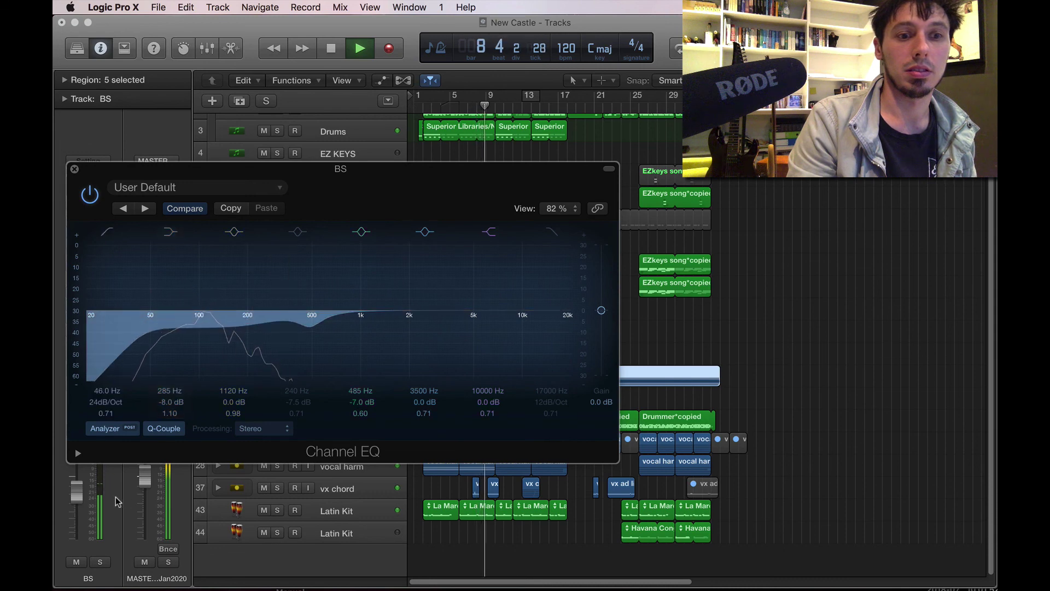
Step: Raise the BS level back up and boost its EQ band 3 by +2 dB at 2250 Hz
left_click(77, 494, "alt")
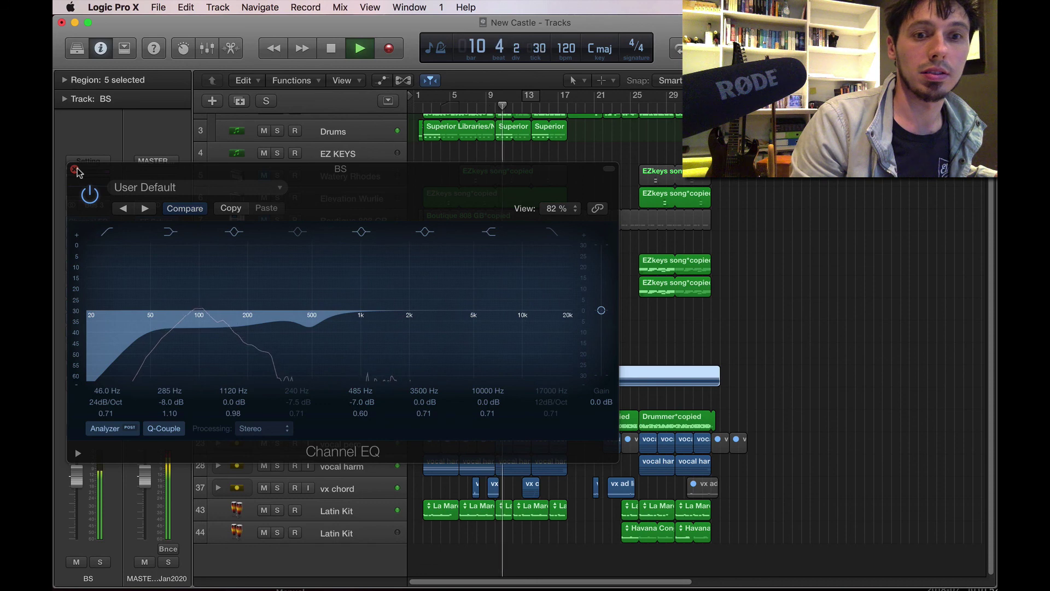
left_click_drag(405, 300, 461, 324)
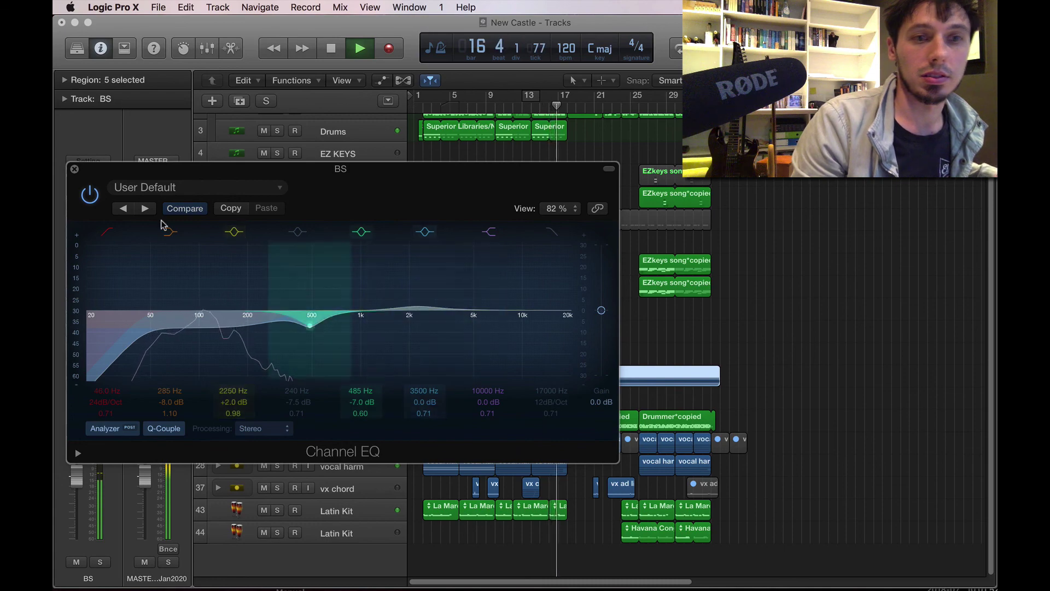
key("space")
key("super+w")
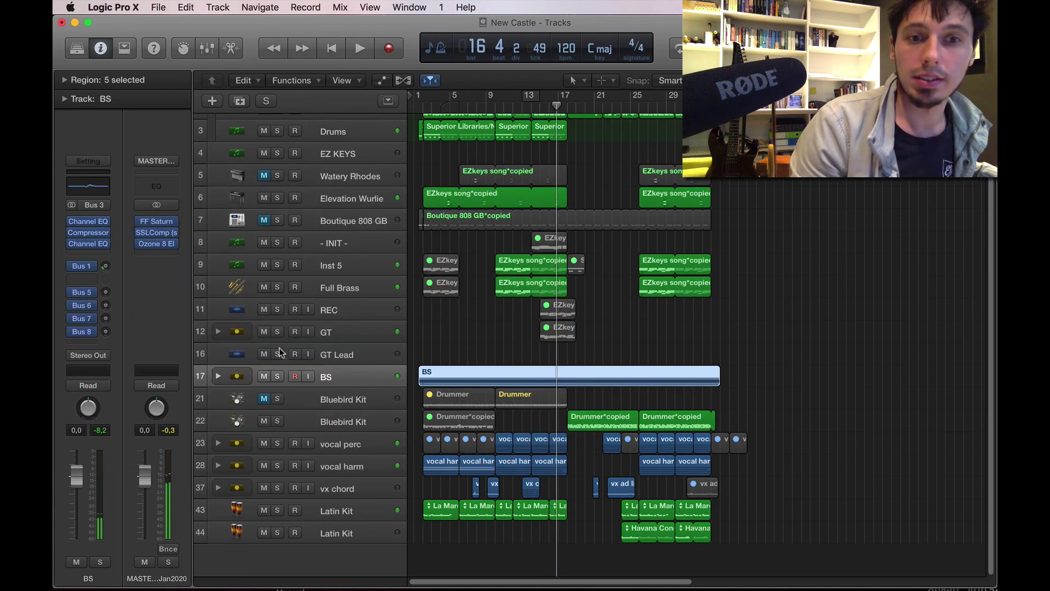
left_click(217, 376)
Step: Check BS_bip's TH-U Slate amp (Deep and dark bass) and lower BS_bip to -1.0 dB
left_click(325, 429)
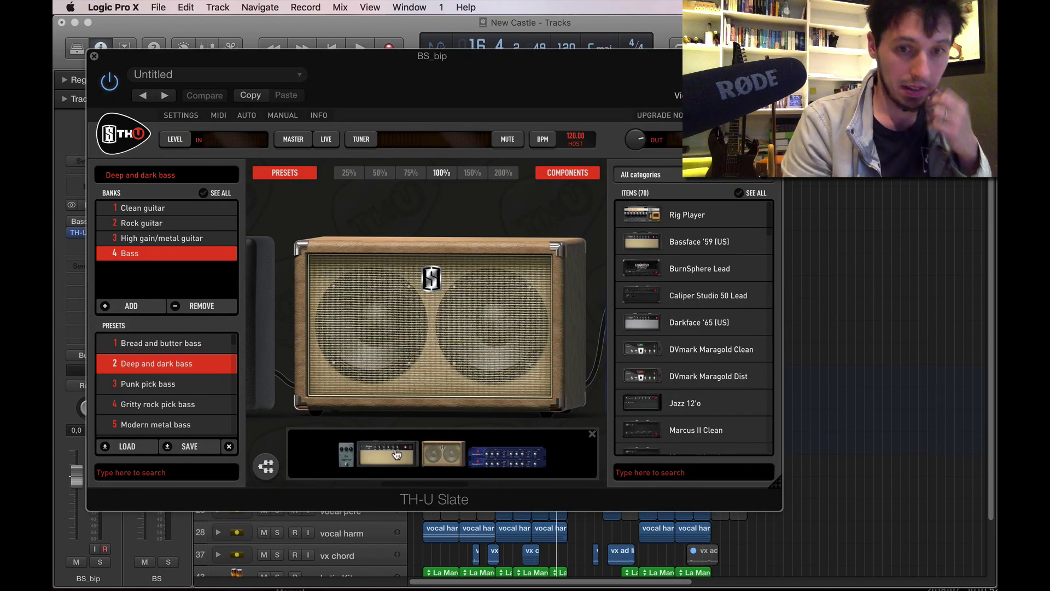
left_click(397, 453)
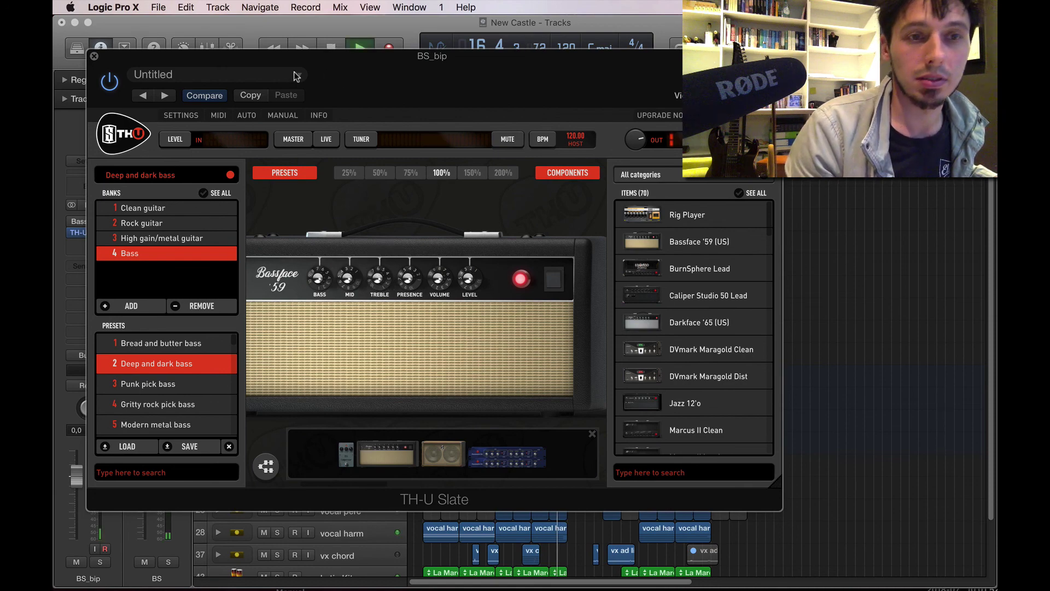
left_click(94, 56)
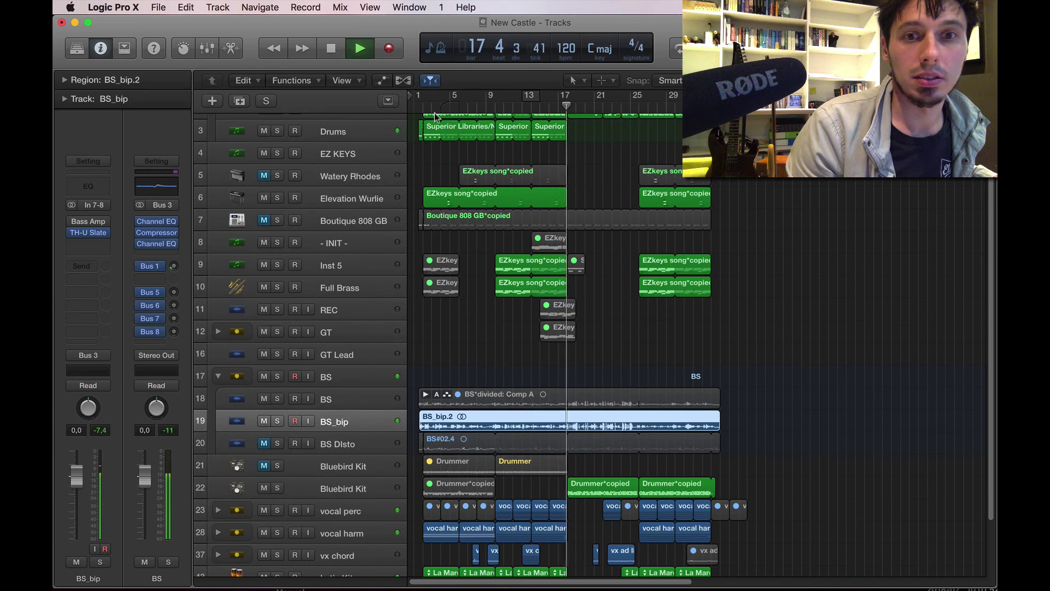
left_click(88, 233)
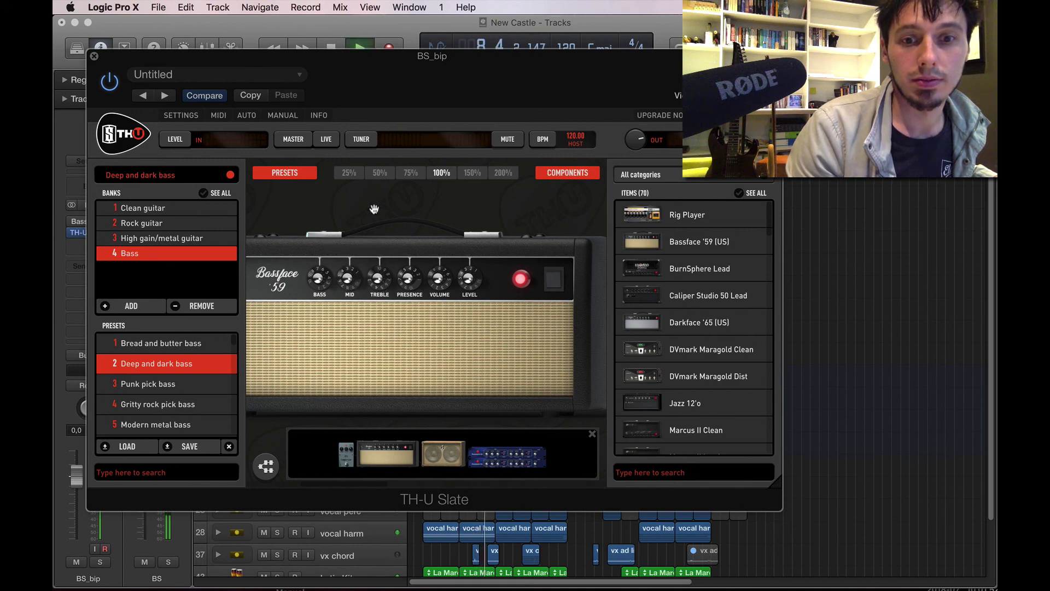
left_click(95, 56)
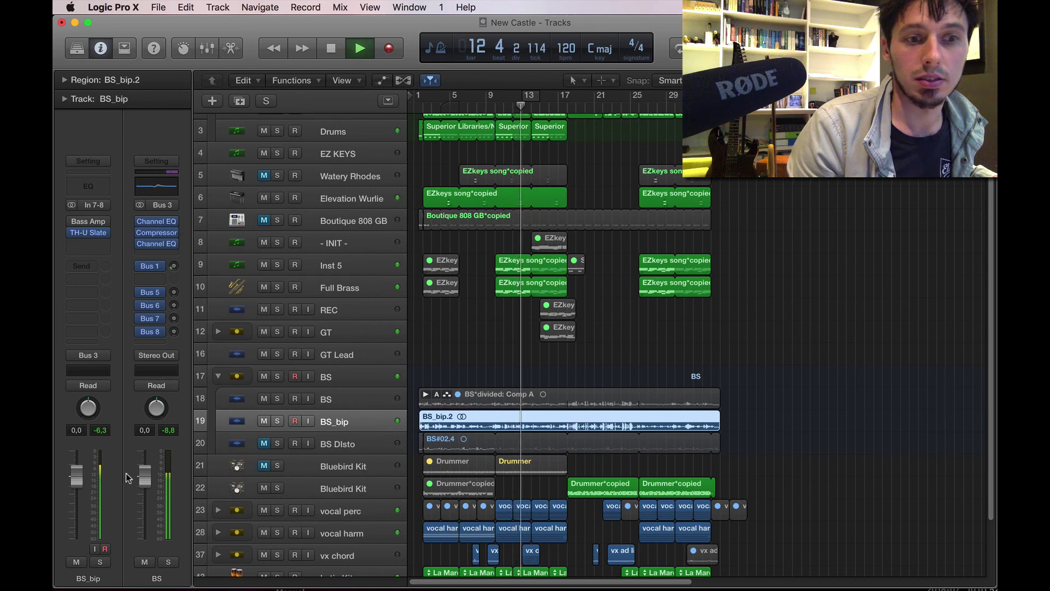
left_click_drag(78, 478, 78, 481)
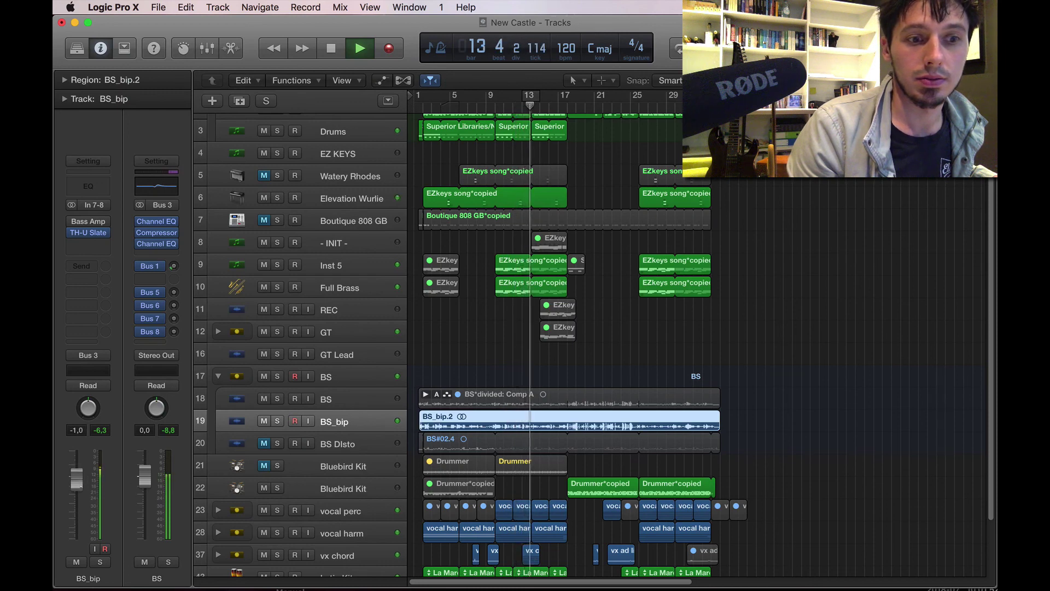
left_click(351, 376)
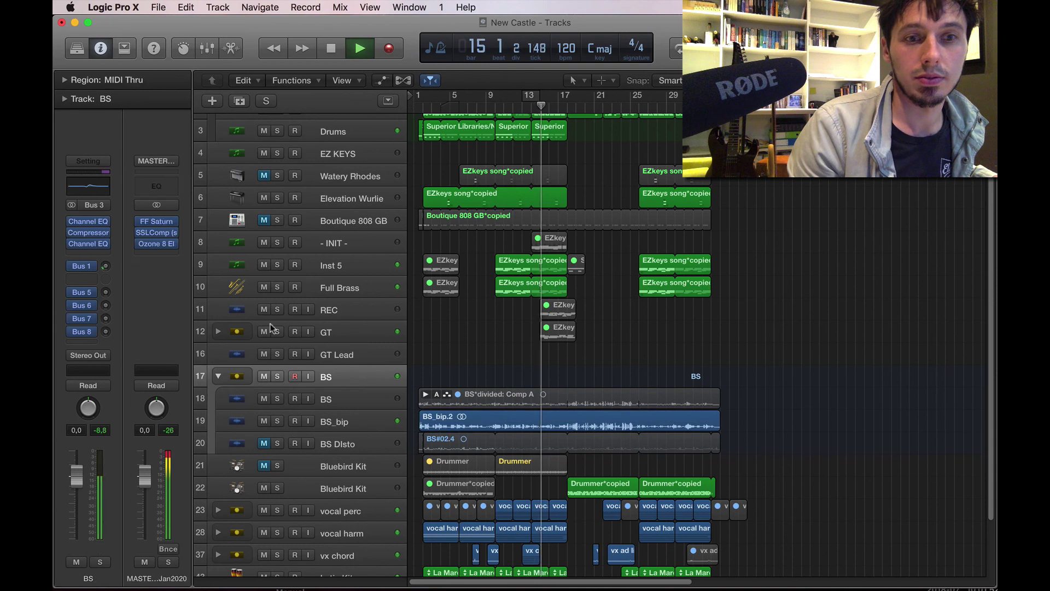
Step: Compare the BS EQ bypassed, then switch off its 800 Hz and 2250 Hz boost bands
left_click(88, 191)
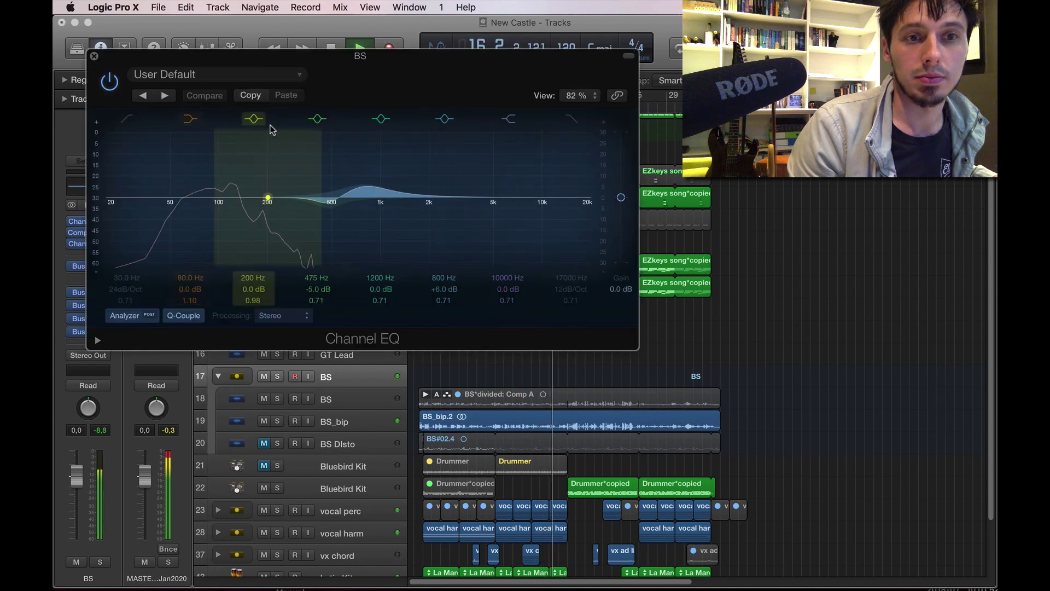
left_click(113, 83)
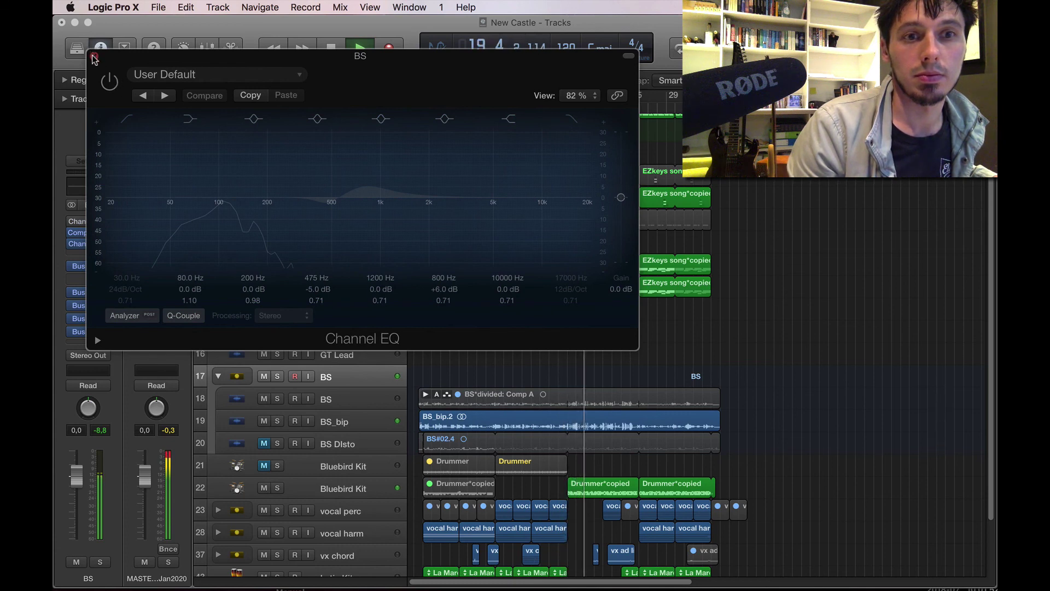
left_click(107, 82)
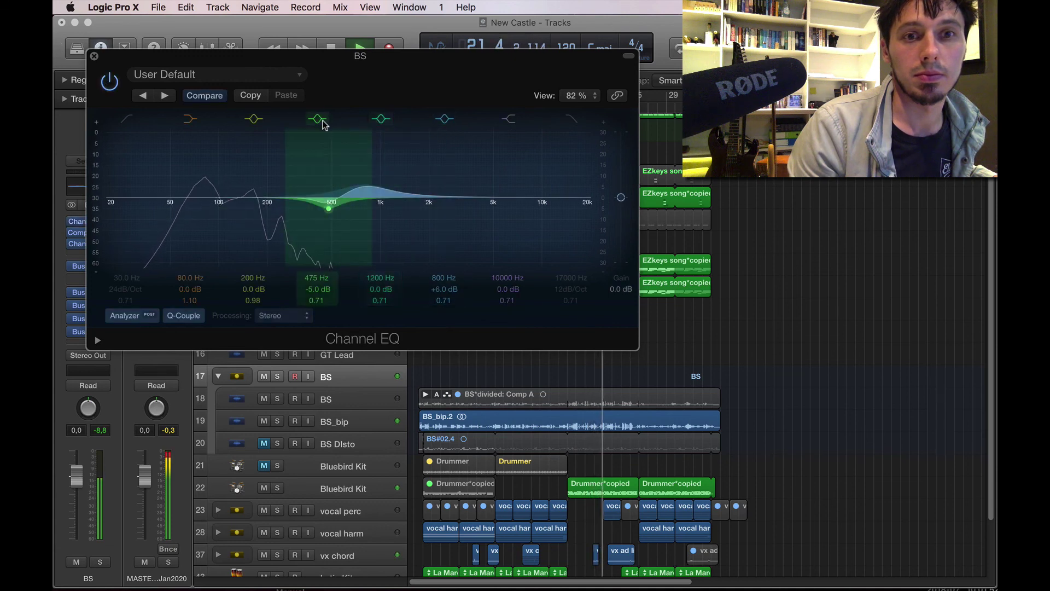
left_click(453, 118)
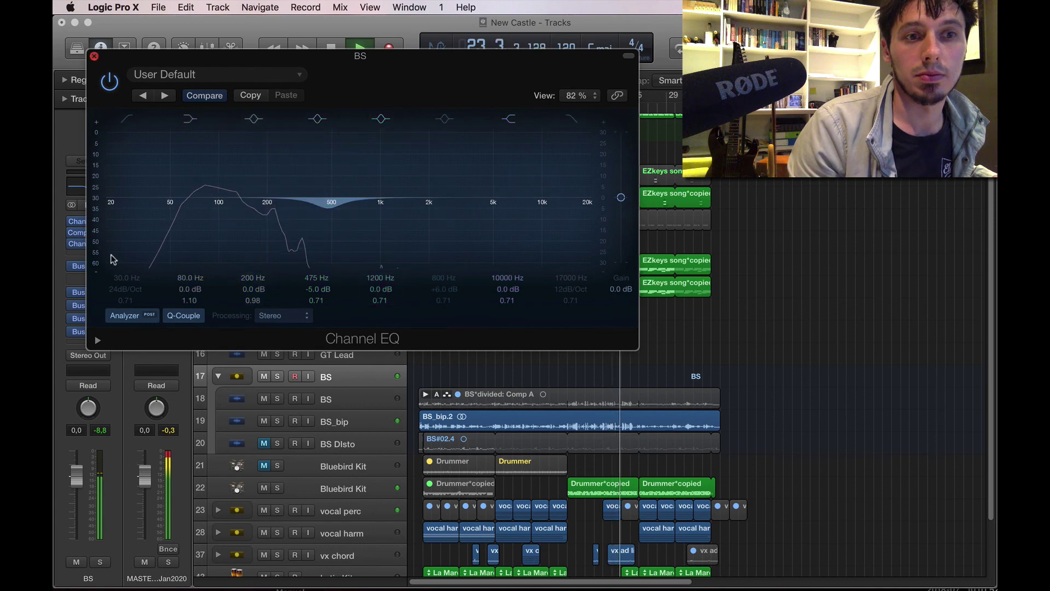
key("space")
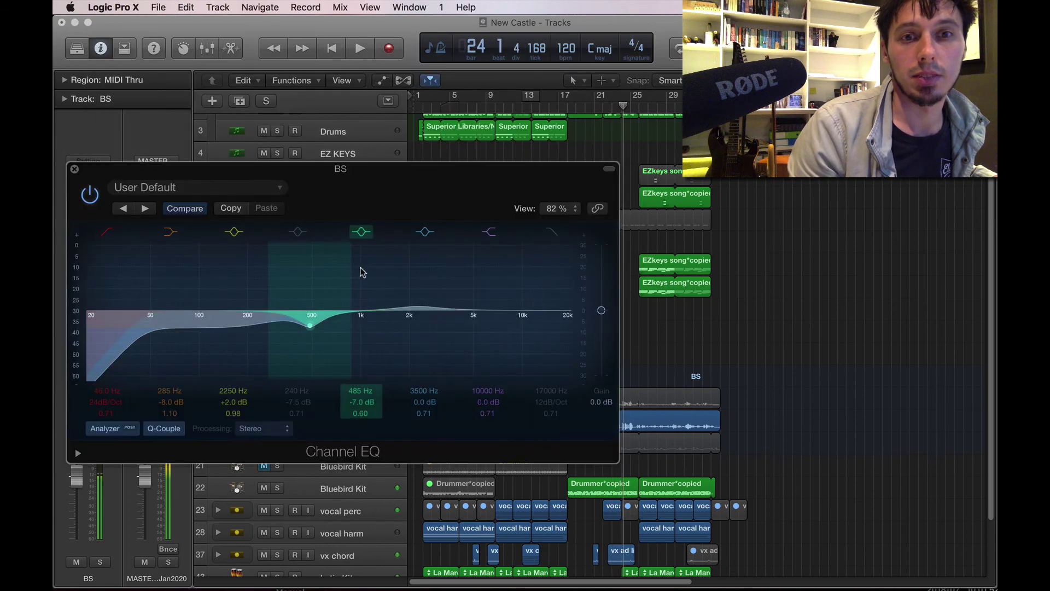
left_click(241, 235)
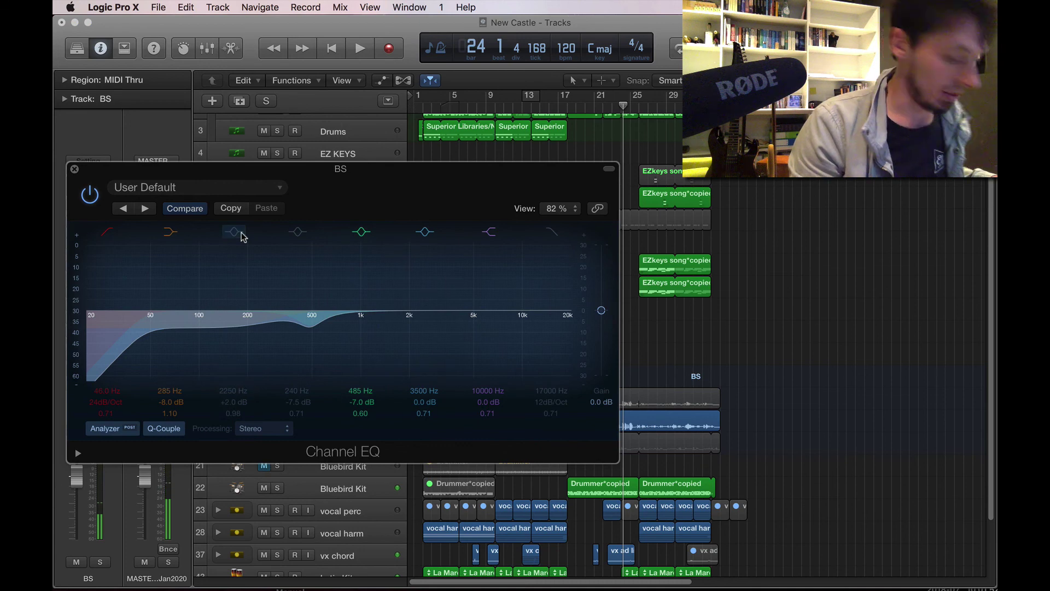
key("Return")
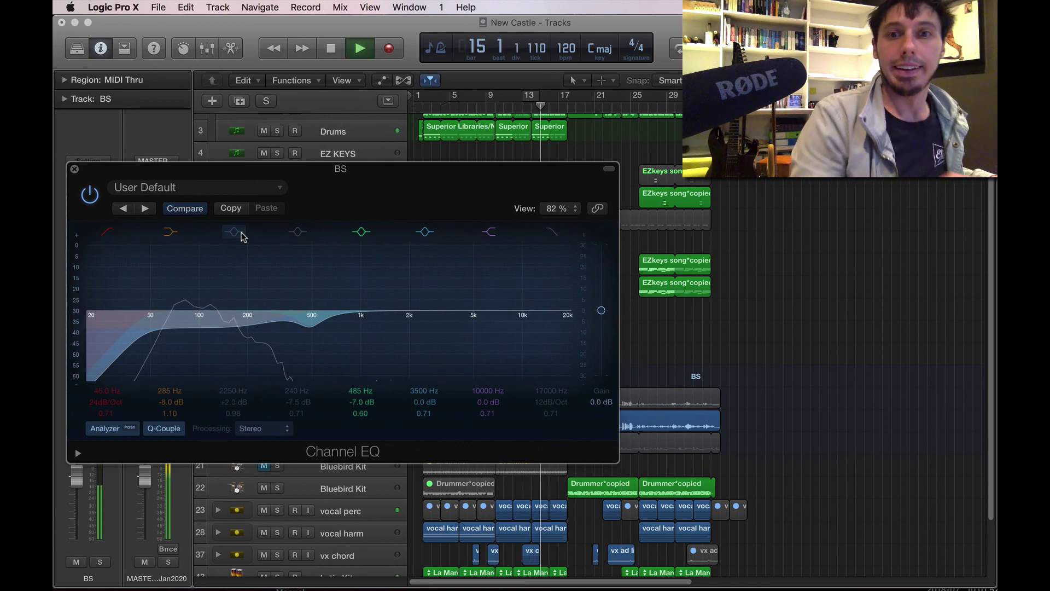
key("space")
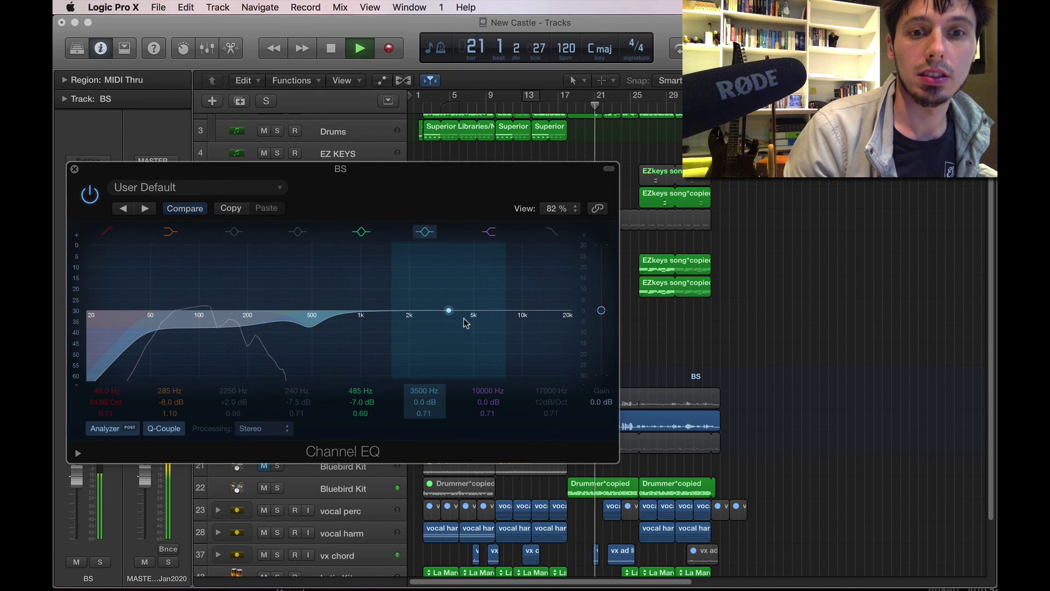
Step: Test a 3500 Hz boost, remove it, and pull the BS high cut down to about 2450 Hz
left_click_drag(466, 323, 492, 267)
left_click(427, 233)
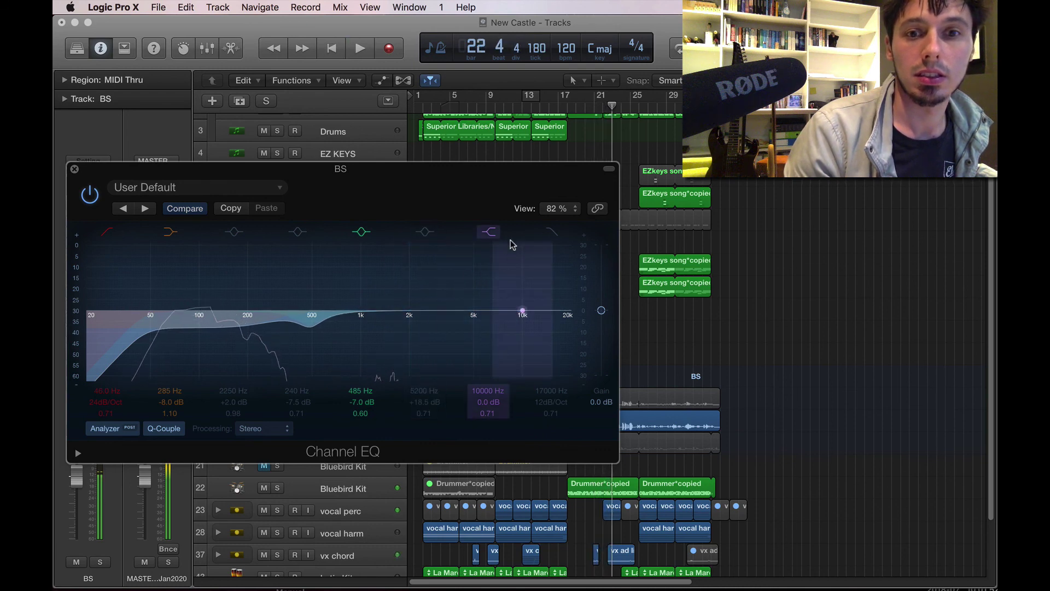
key("space")
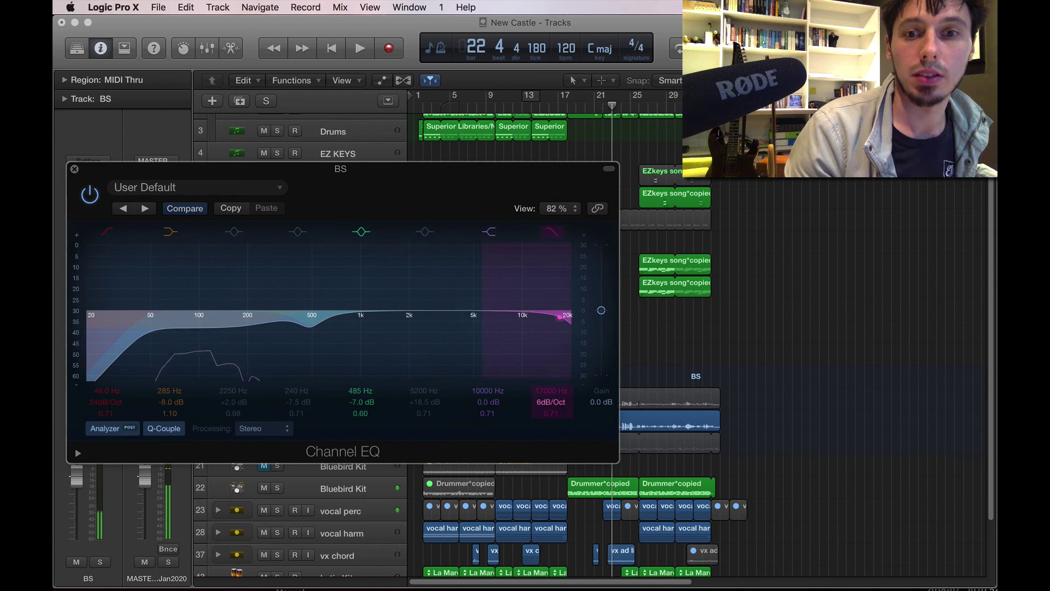
left_click_drag(498, 316, 435, 317)
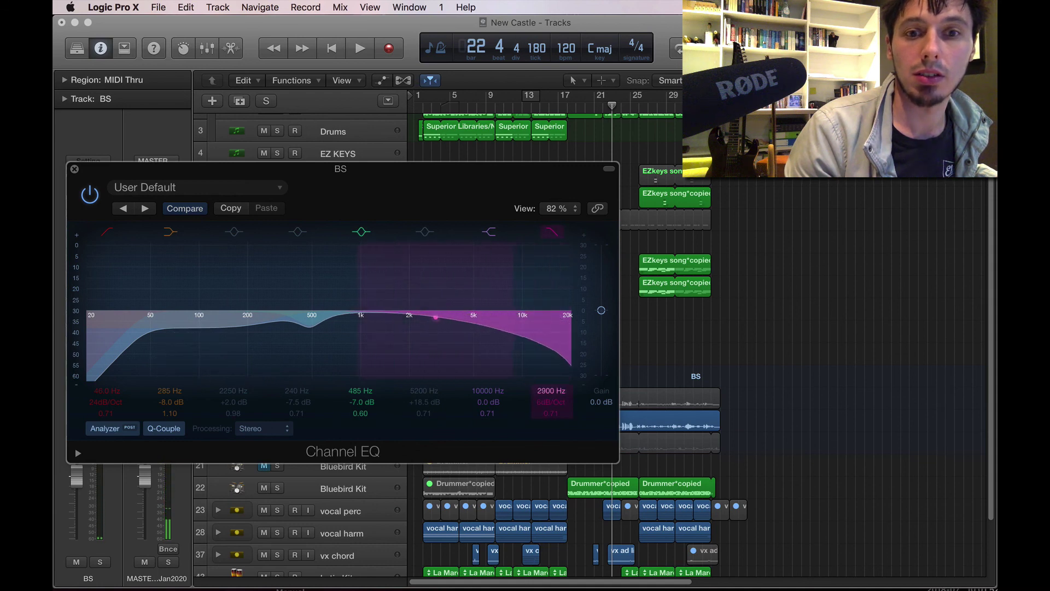
key("space")
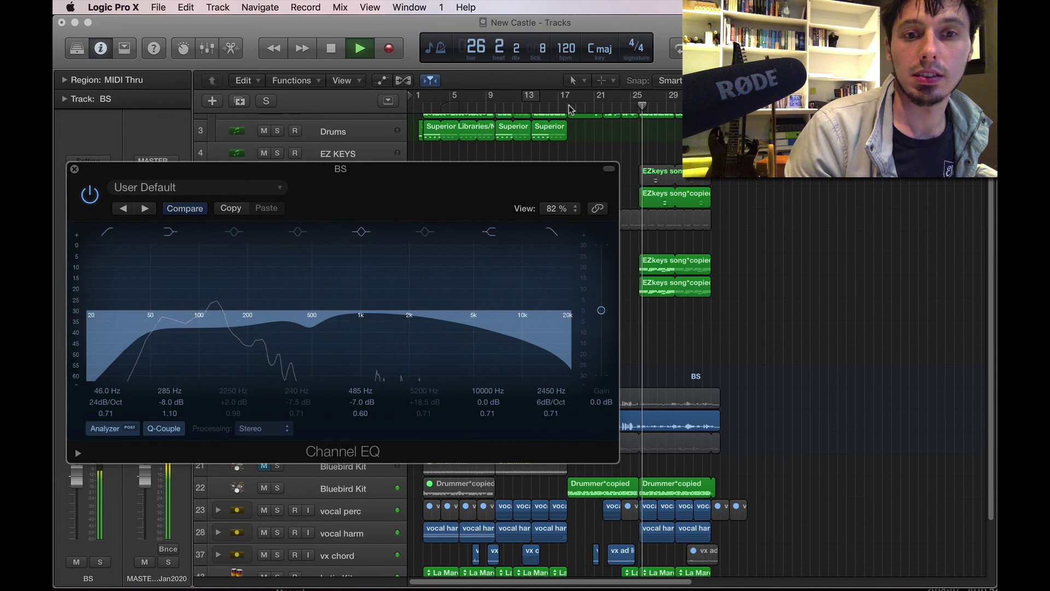
left_click(74, 170)
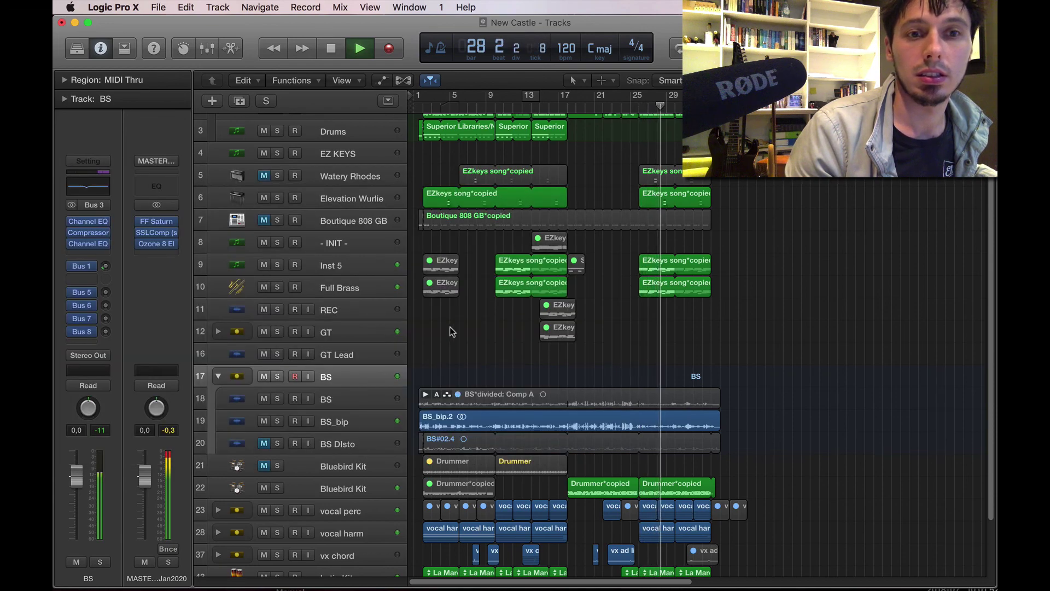
scroll(475, 327, "down", 3)
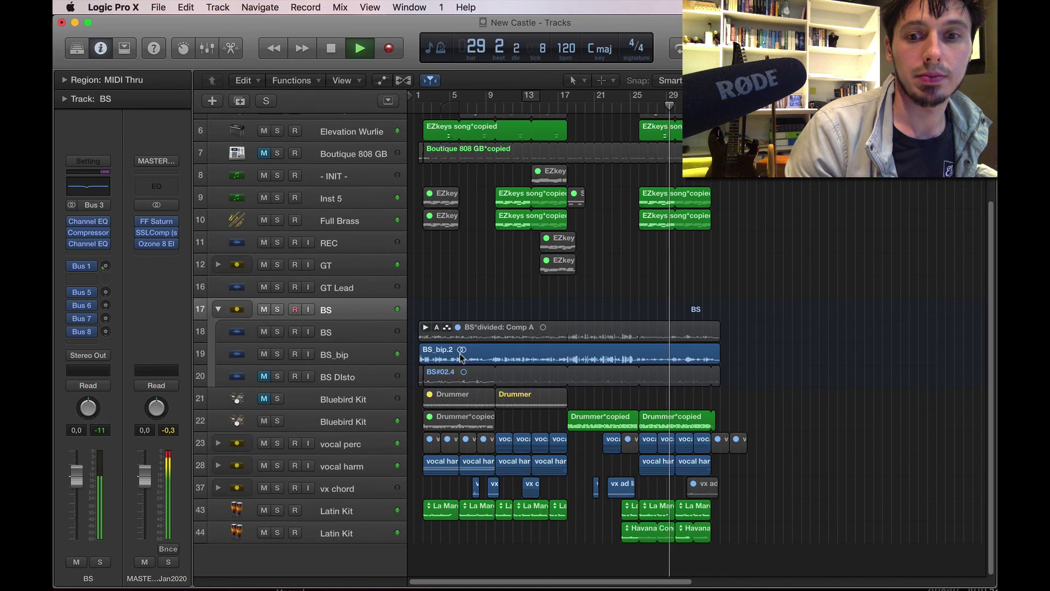
left_click(346, 468)
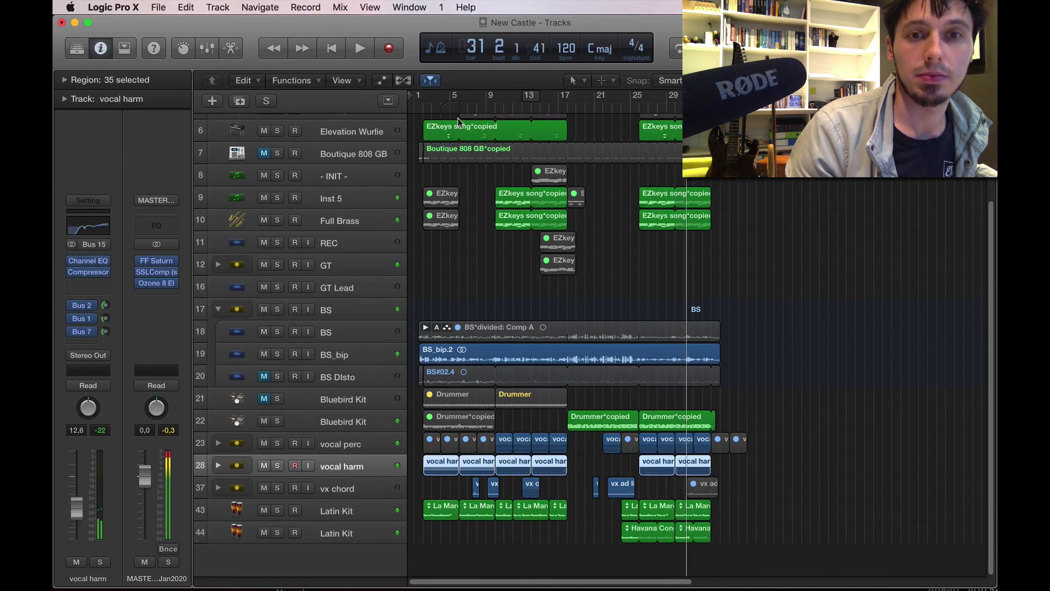
left_click(417, 107)
key("space")
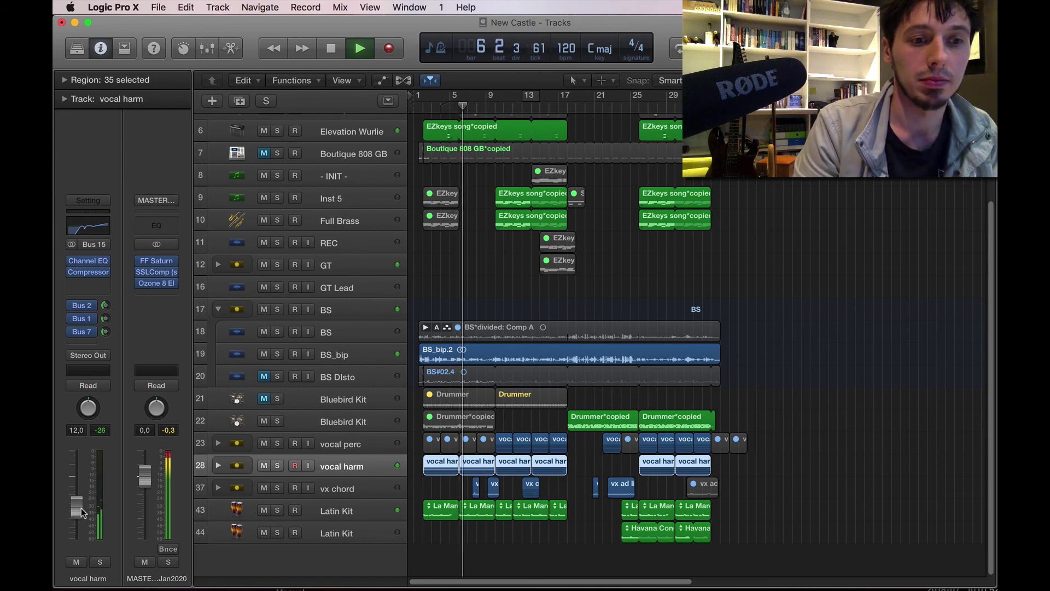
left_click_drag(78, 507, 78, 504)
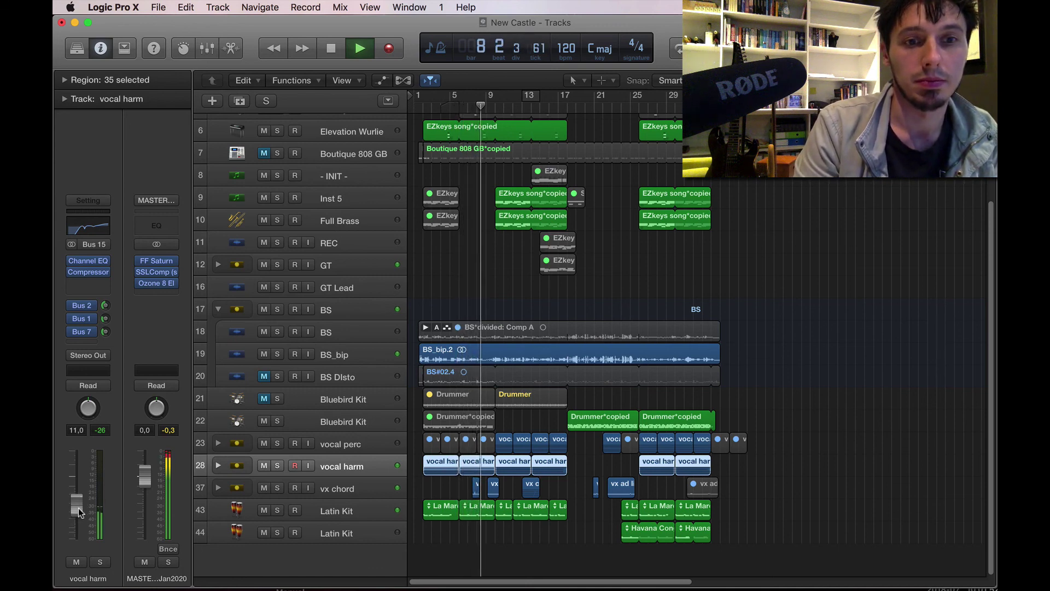
left_click_drag(78, 507, 78, 504)
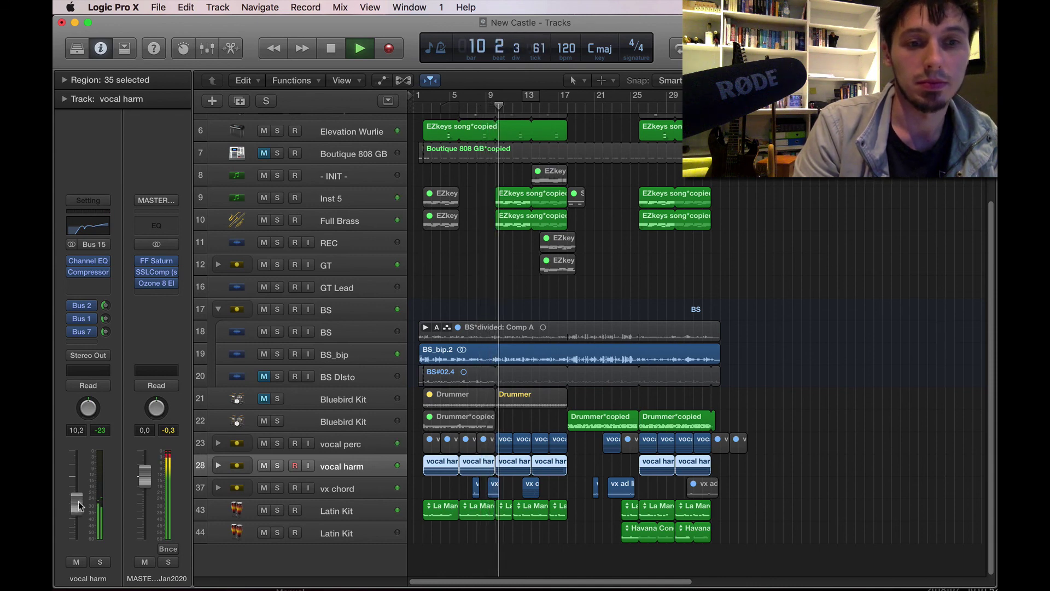
key("Up")
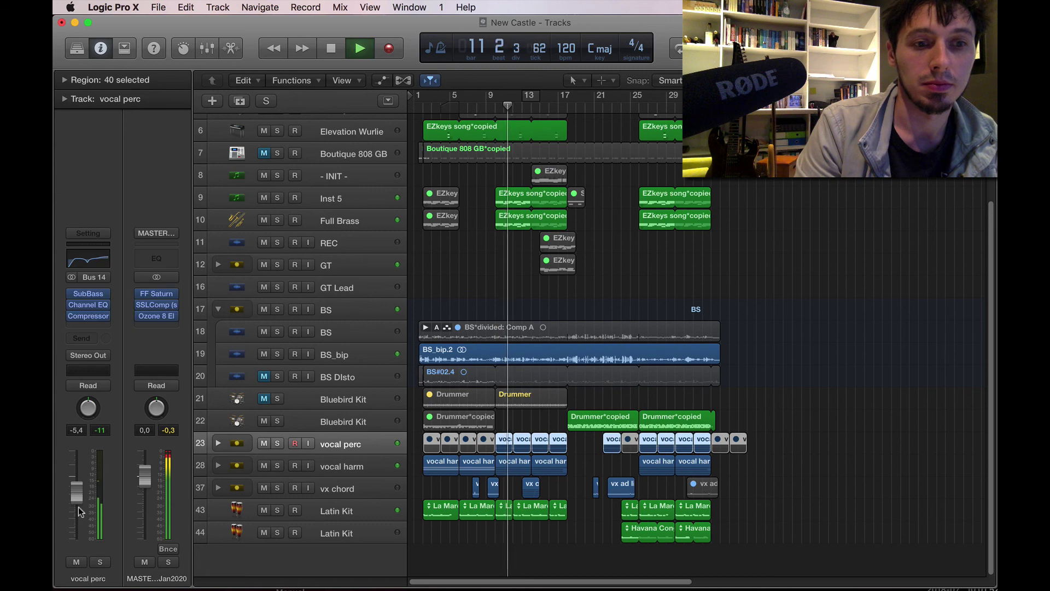
left_click_drag(78, 506, 78, 508)
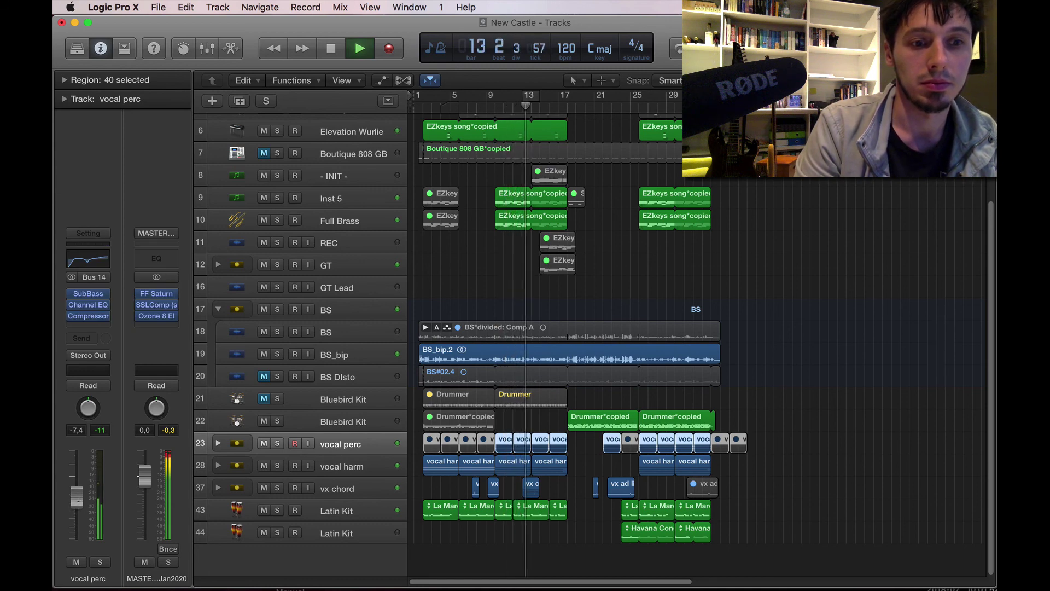
left_click_drag(77, 498, 77, 500)
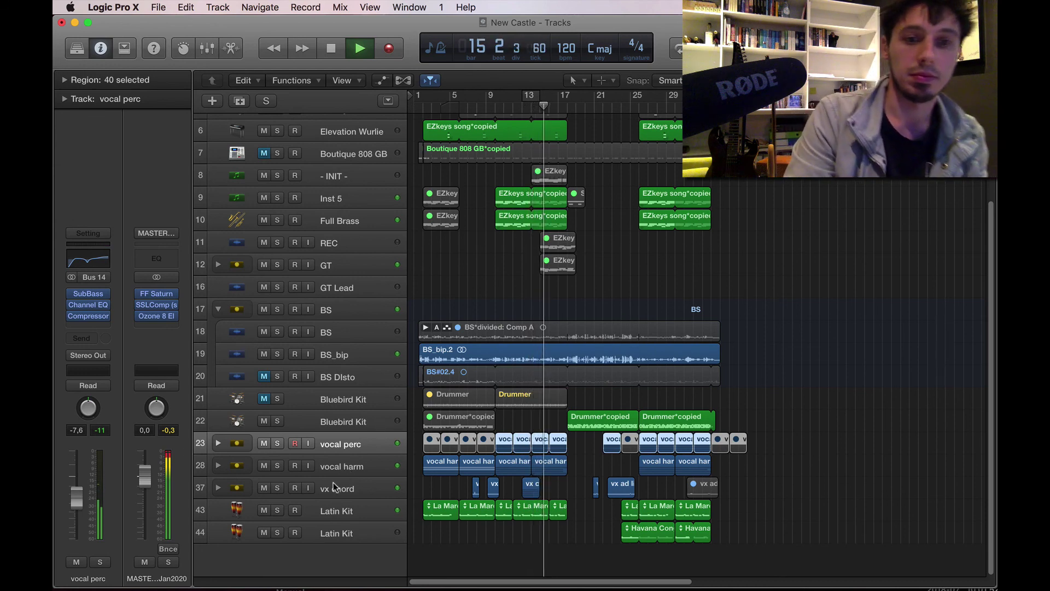
left_click(265, 488)
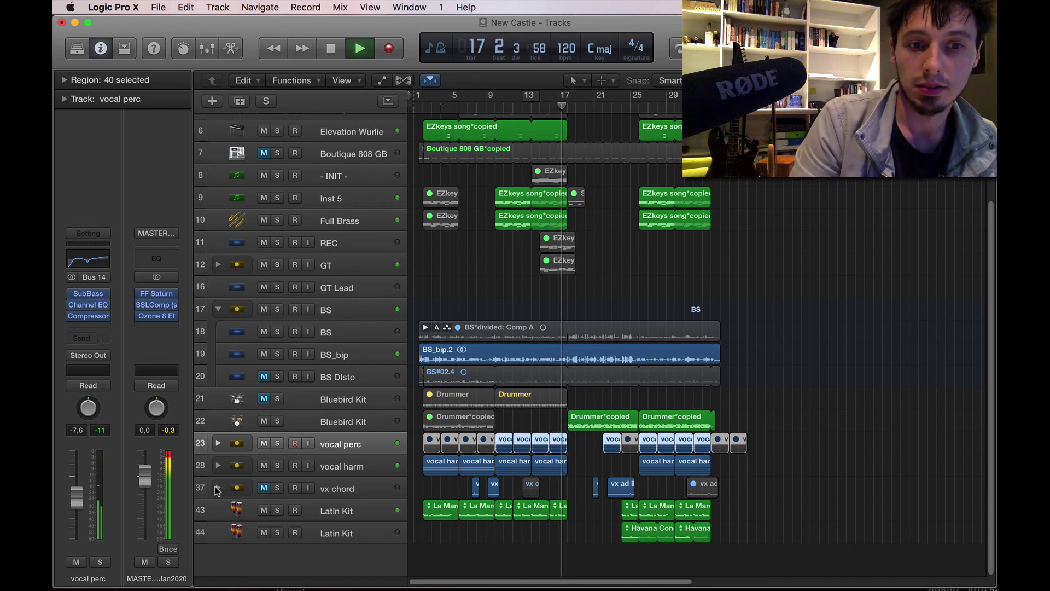
left_click(217, 488)
left_click(218, 488)
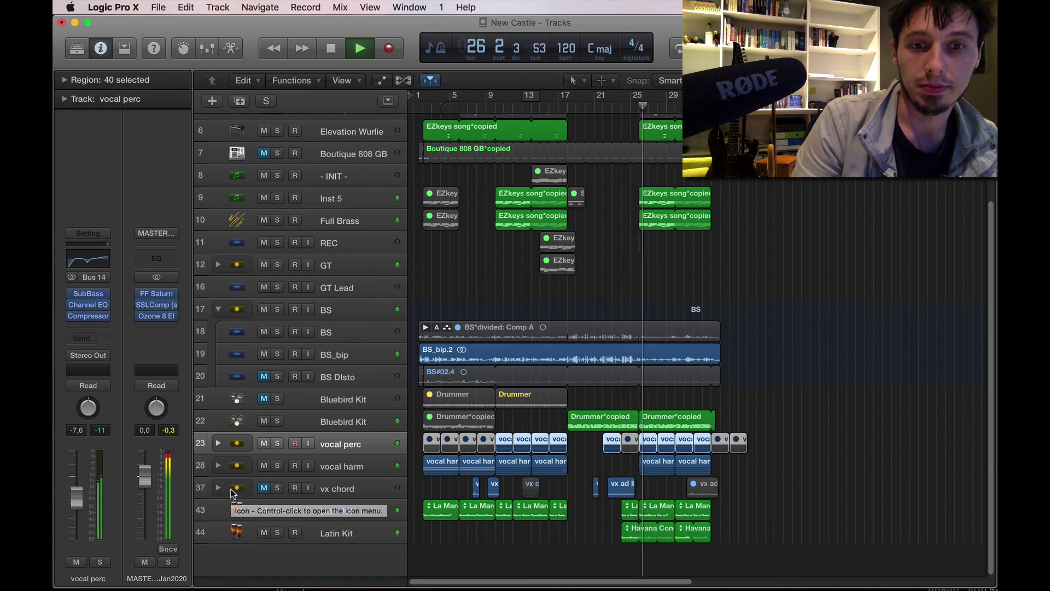
Step: Turn off the vocal harm EQ's 200 Hz band and set its high-pass to 270 Hz, 24 dB/Oct
left_click(327, 462)
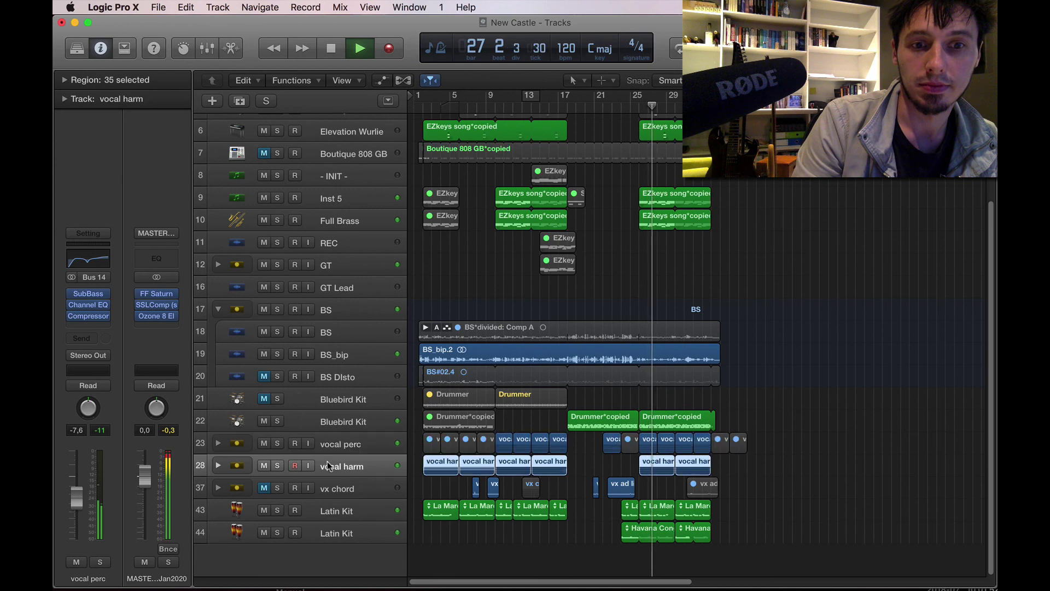
left_click(100, 230)
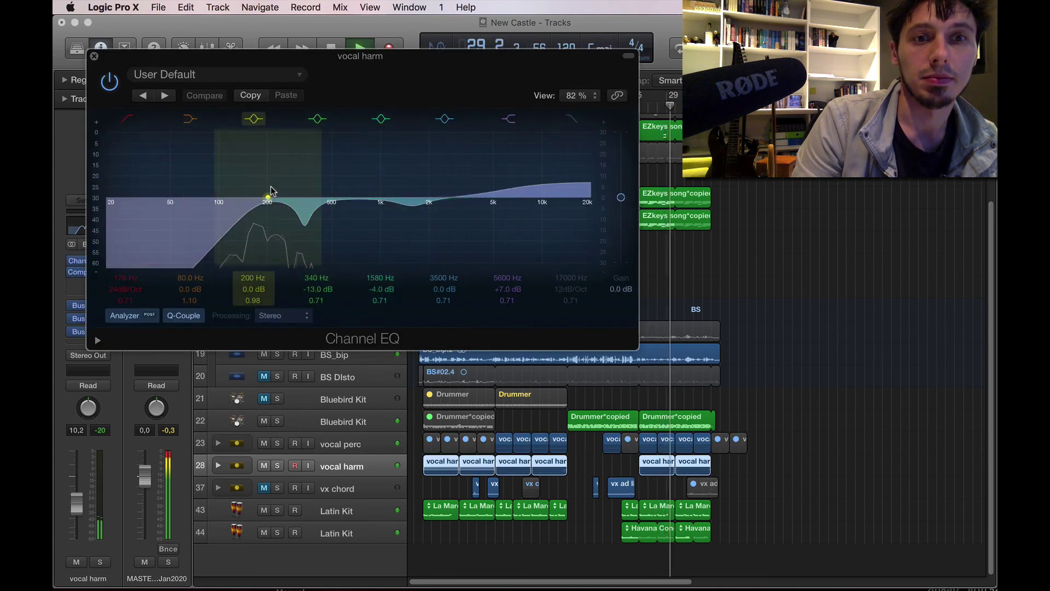
left_click_drag(270, 195, 270, 223)
left_click(253, 119)
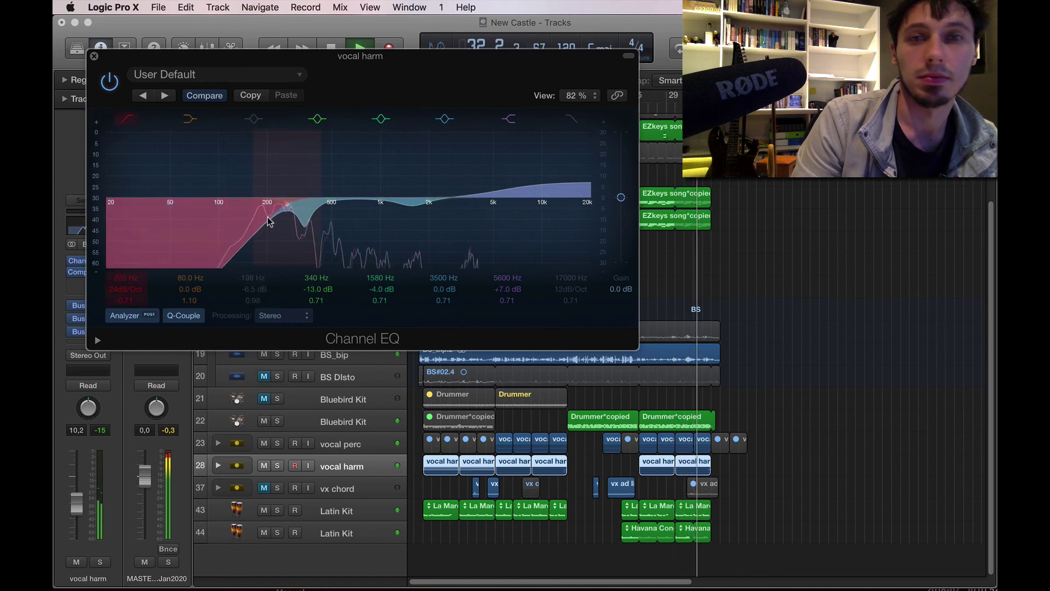
left_click(110, 82)
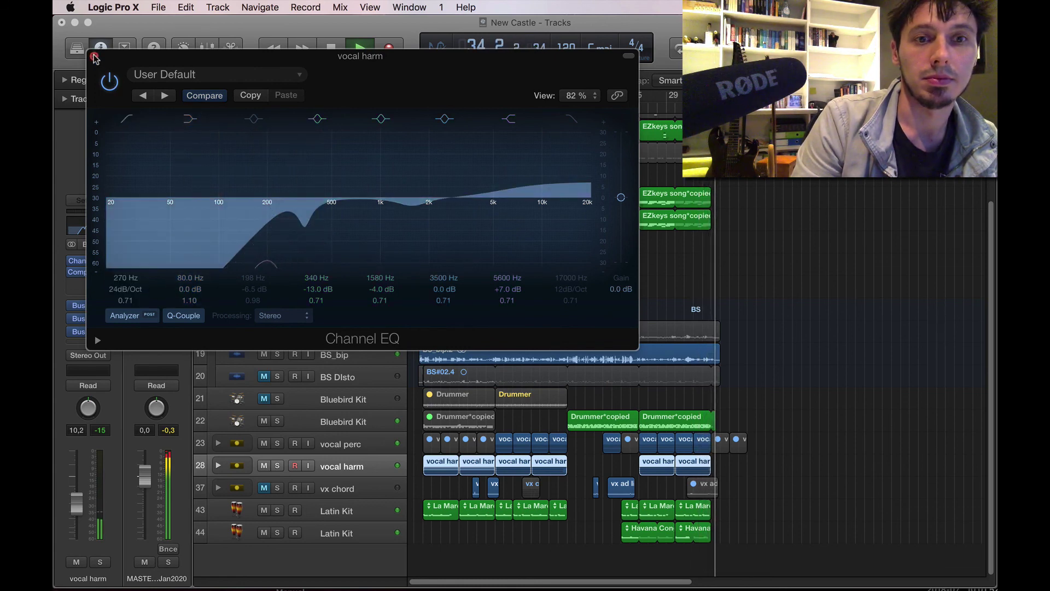
key("super+w")
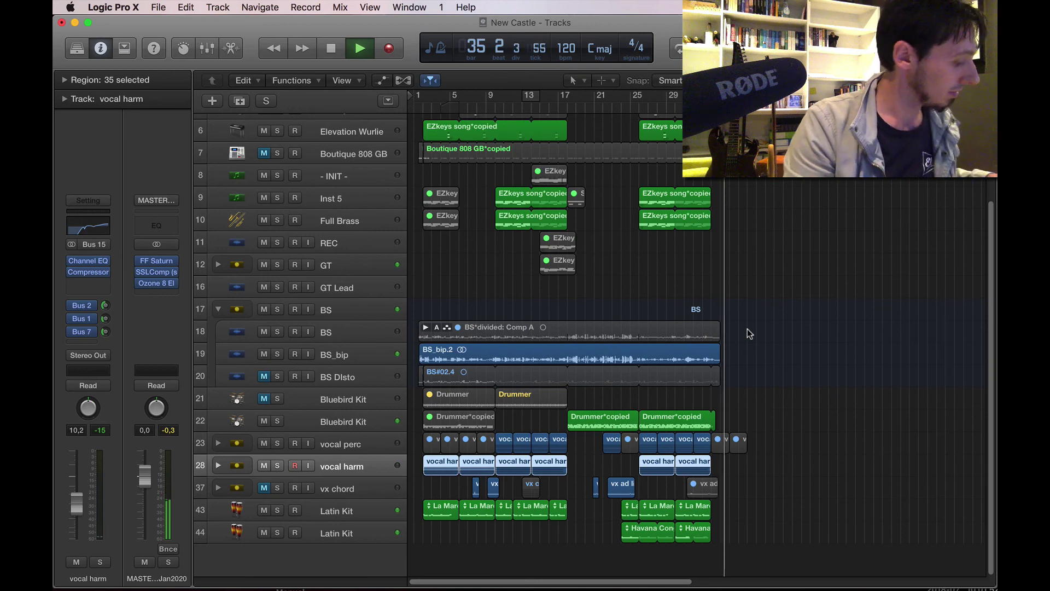
Step: Save the project and select the BS and Drummer regions
key("super+s")
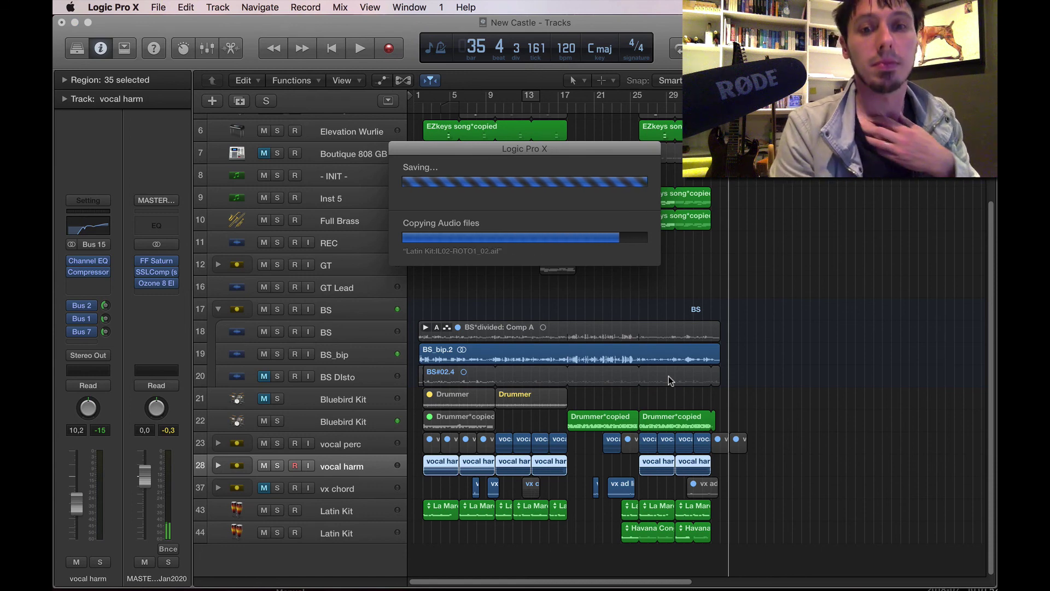
left_click(678, 408)
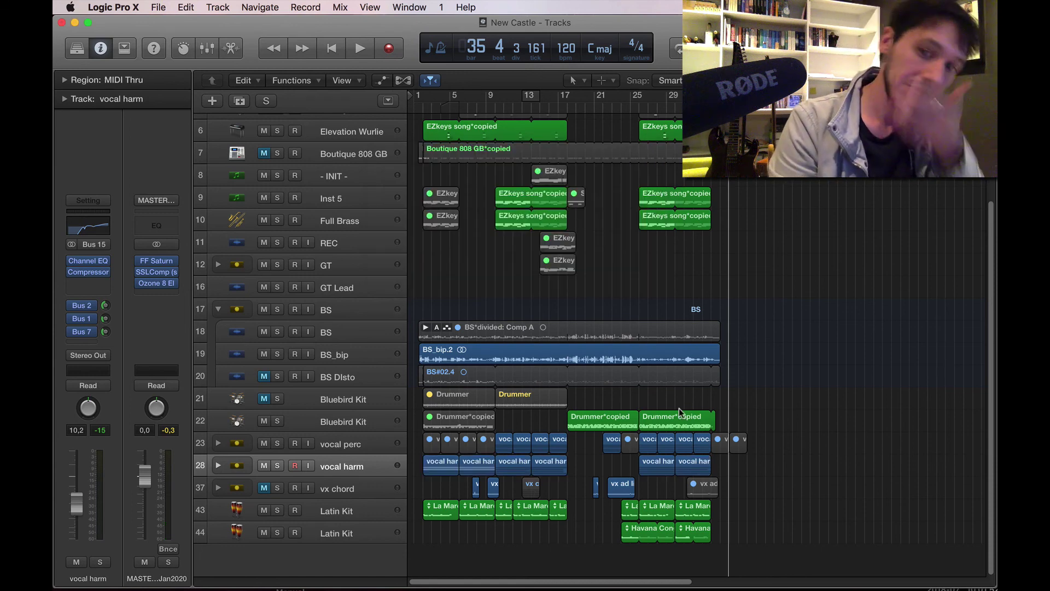
left_click_drag(724, 418, 416, 325)
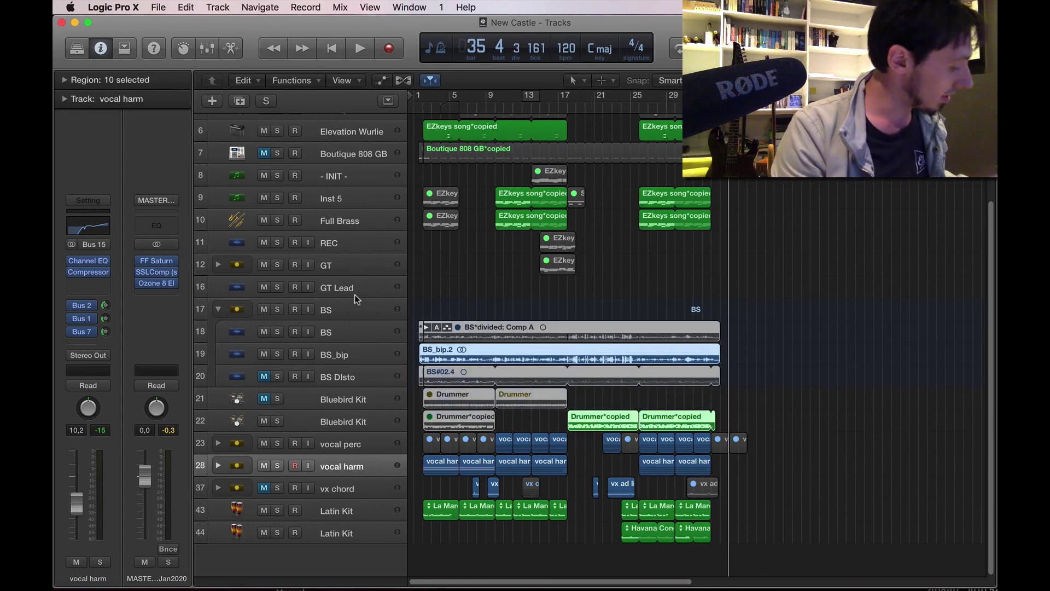
Step: Set the bounce Normalize option to Overload Protection Only and cancel without bouncing
key("super+b")
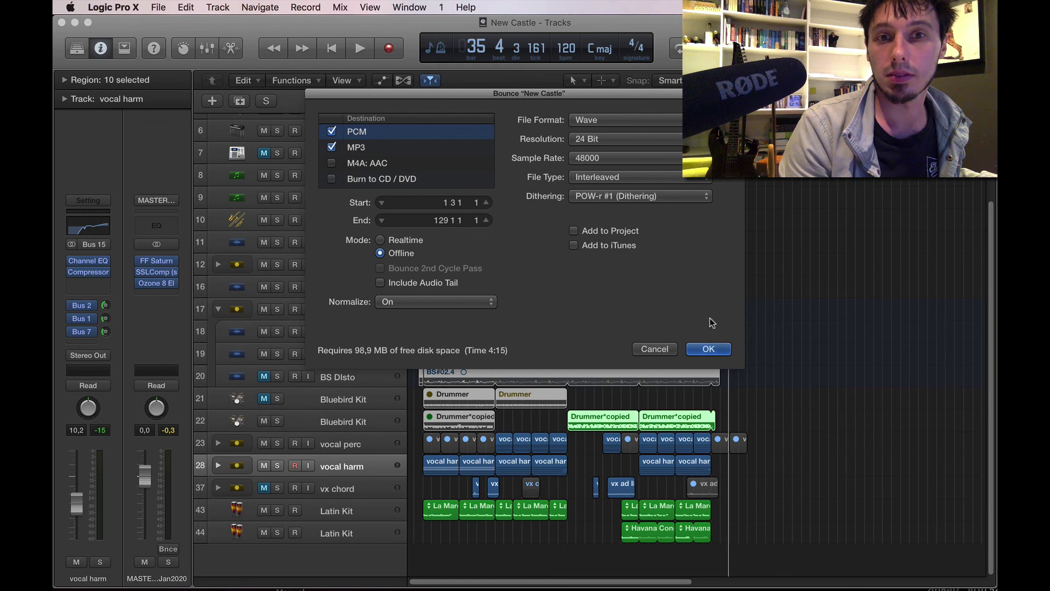
left_click_drag(660, 107, 671, 274)
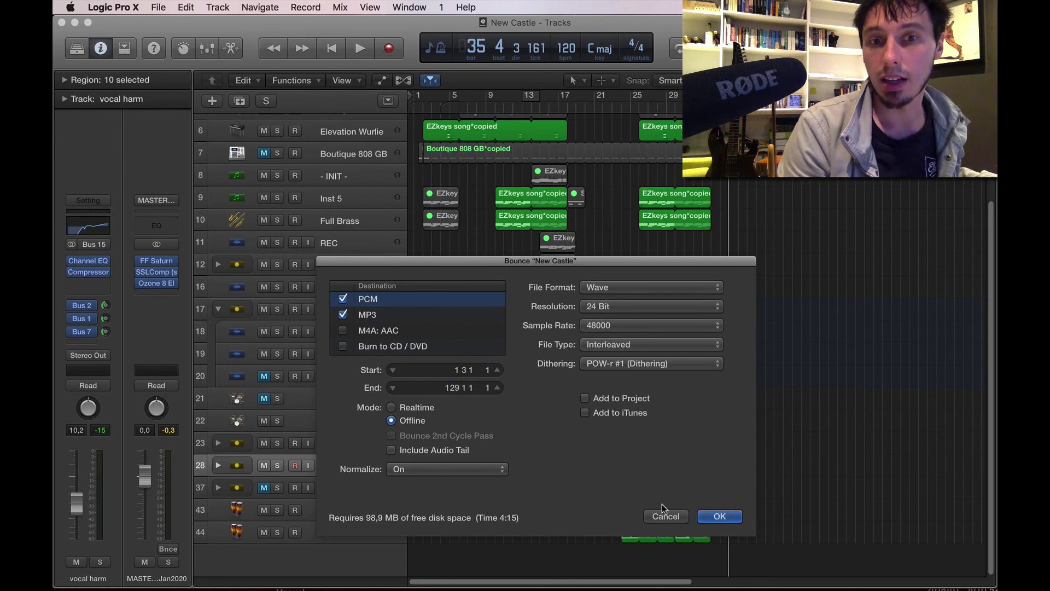
left_click(498, 471)
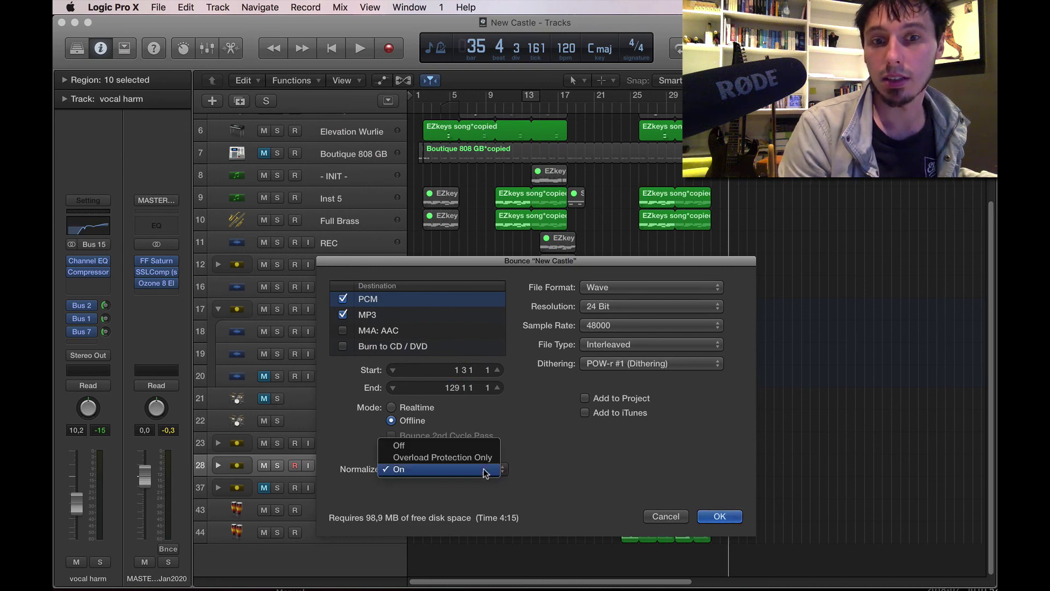
left_click(476, 455)
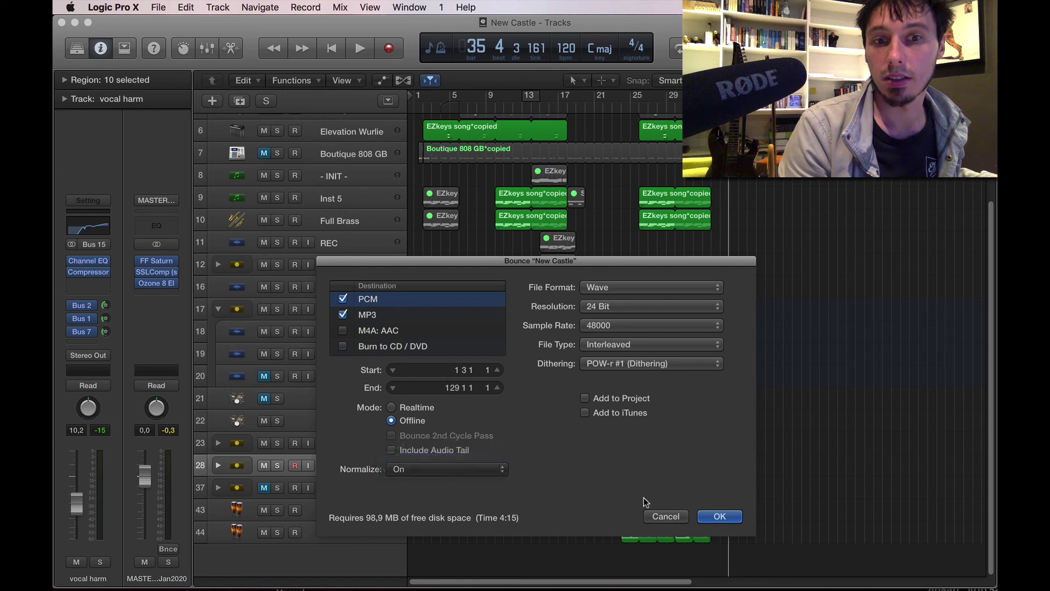
left_click(666, 517)
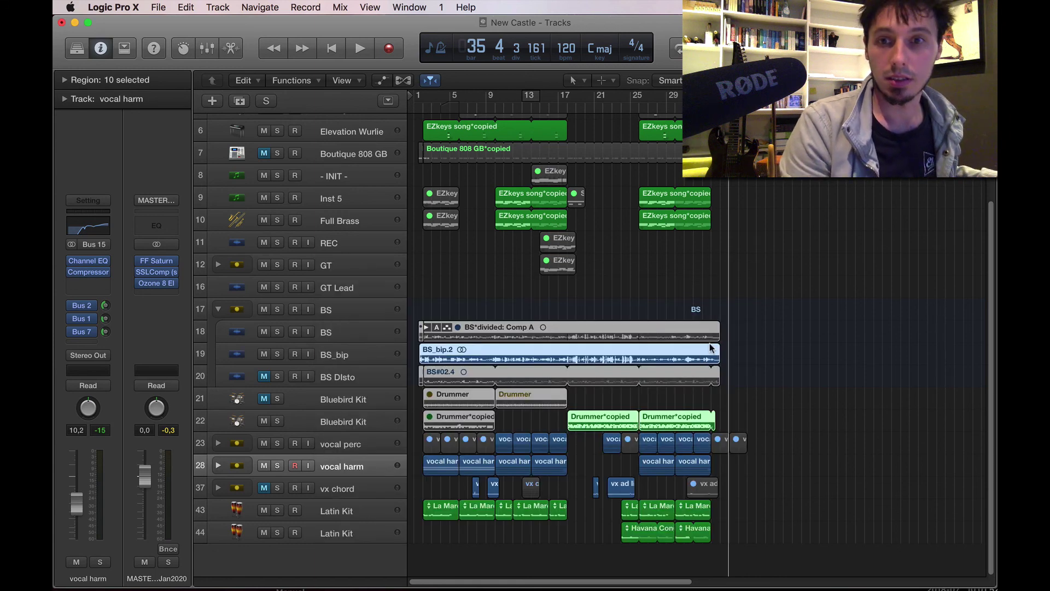
Step: Select the bass and drummer regions on tracks 18–22 and zoom in on the song's ending
scroll(721, 317, "up", 3)
left_click(735, 335)
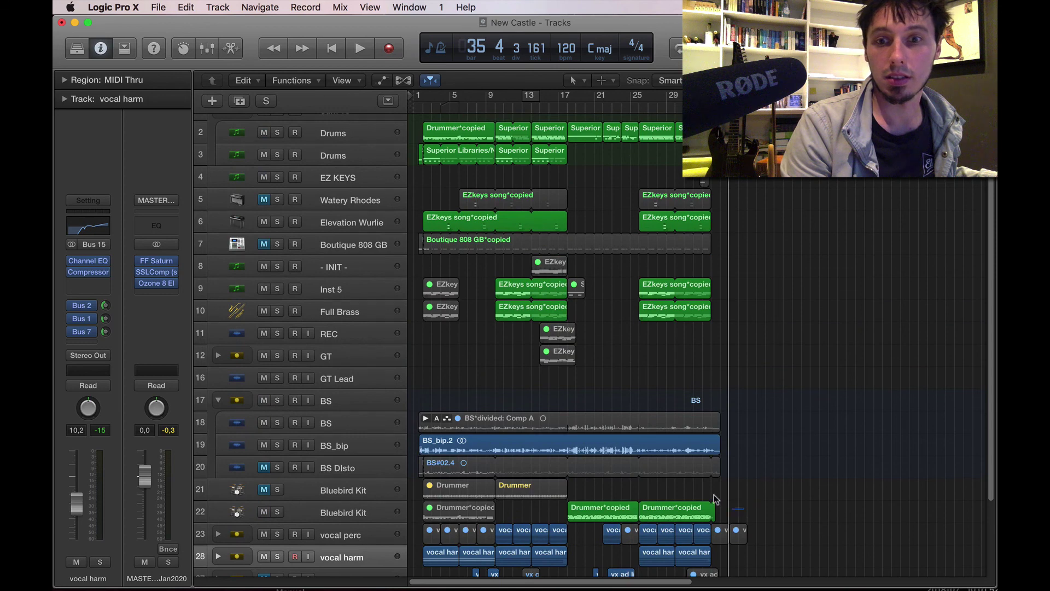
left_click_drag(714, 498, 454, 392)
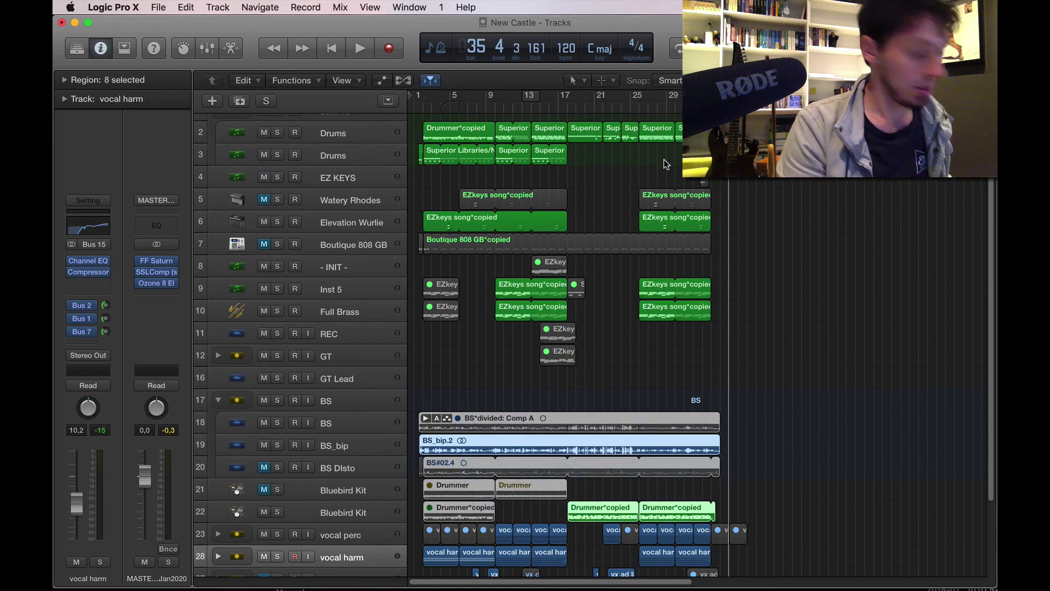
key("comma")
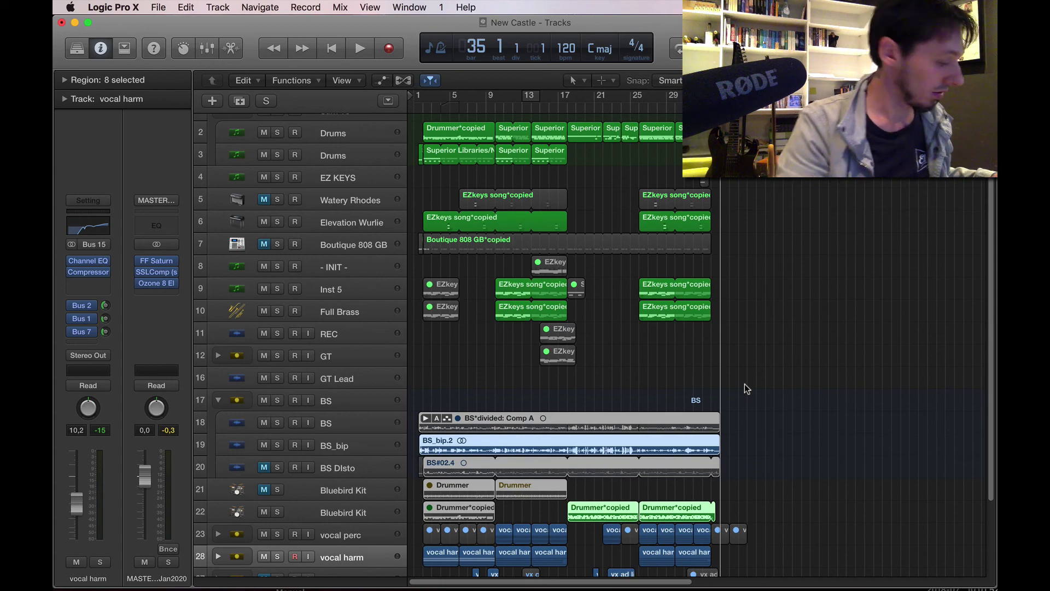
key("super+Right")
key("super+Right")
key("super+Right")
key("super+Right")
key("super+Right")
key("super+Right")
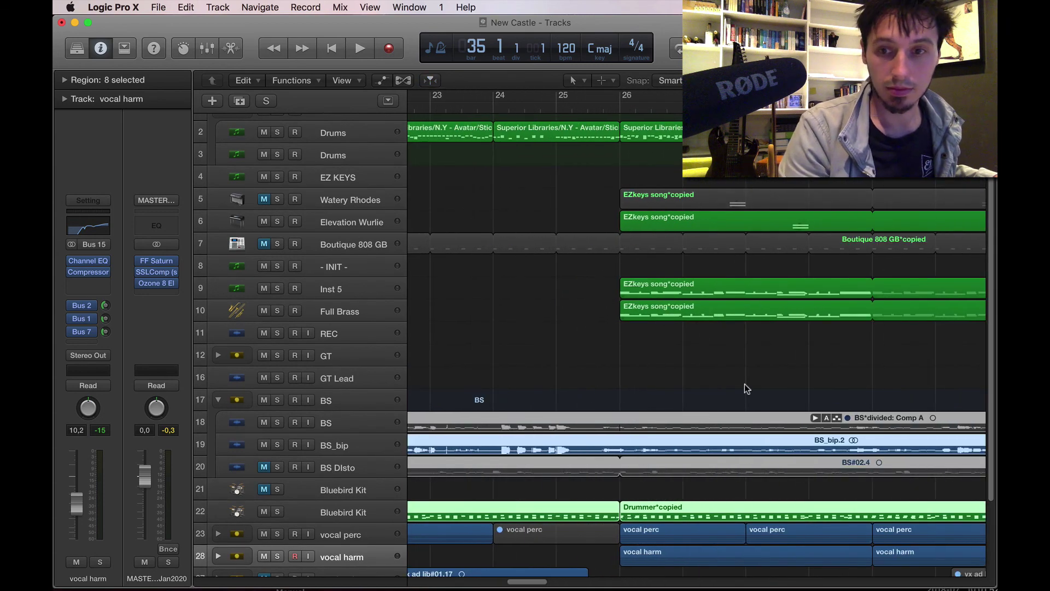
scroll(745, 386, "right", 10)
scroll(744, 387, "right", 1)
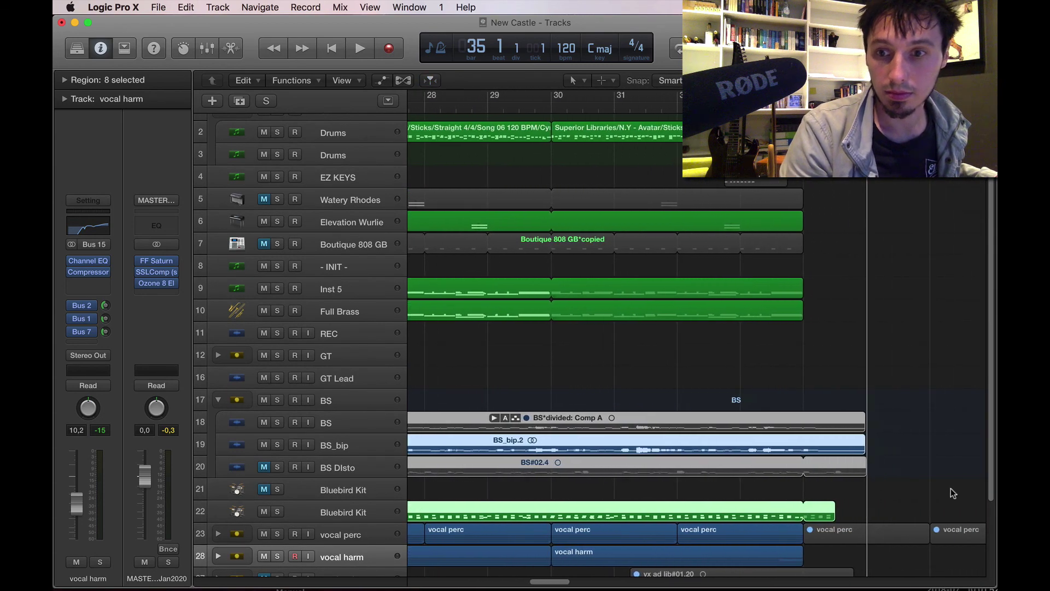
Step: Split the tail off the BS_bip region with the Scissors and reopen the bounce settings
left_click(949, 489)
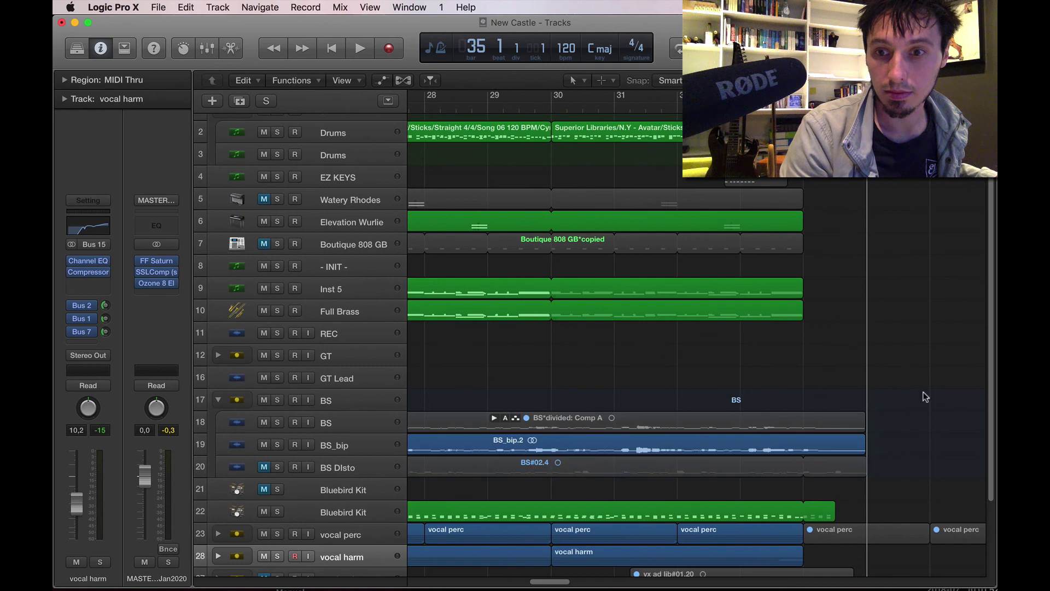
left_click(835, 441)
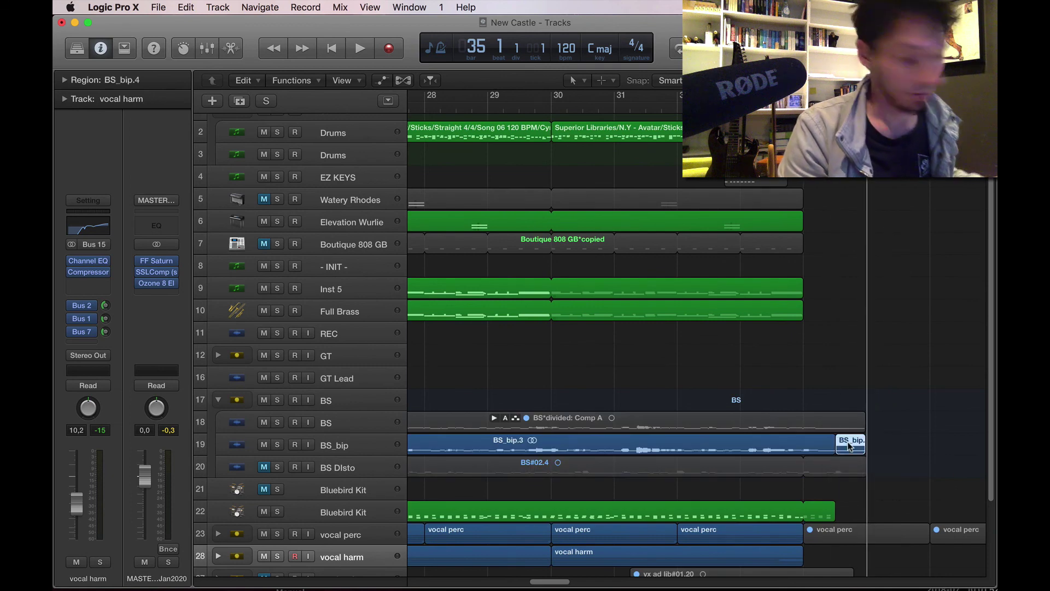
left_click(808, 447)
key("Return")
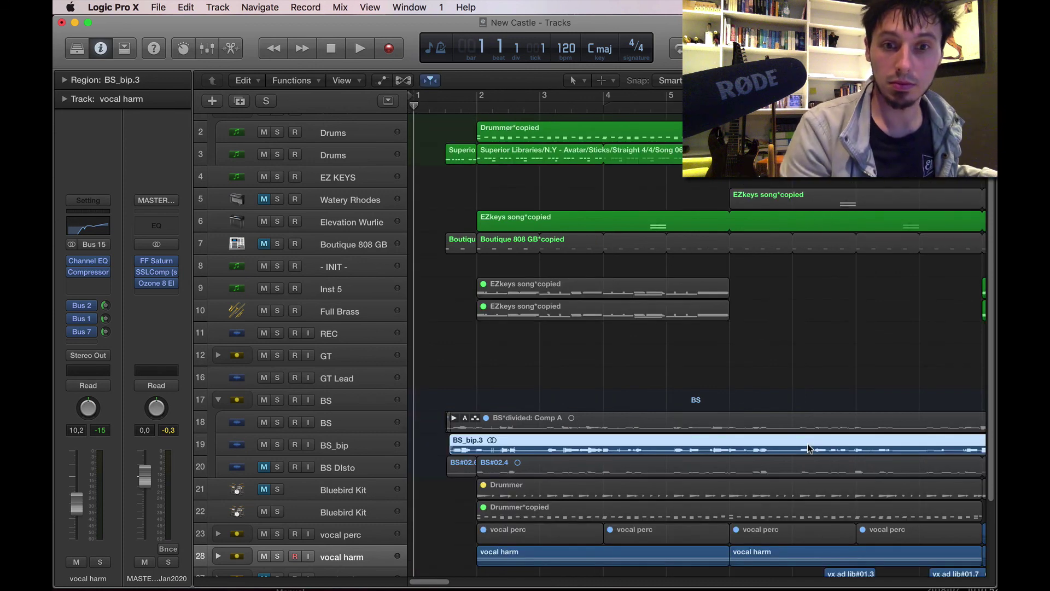
key("super+b")
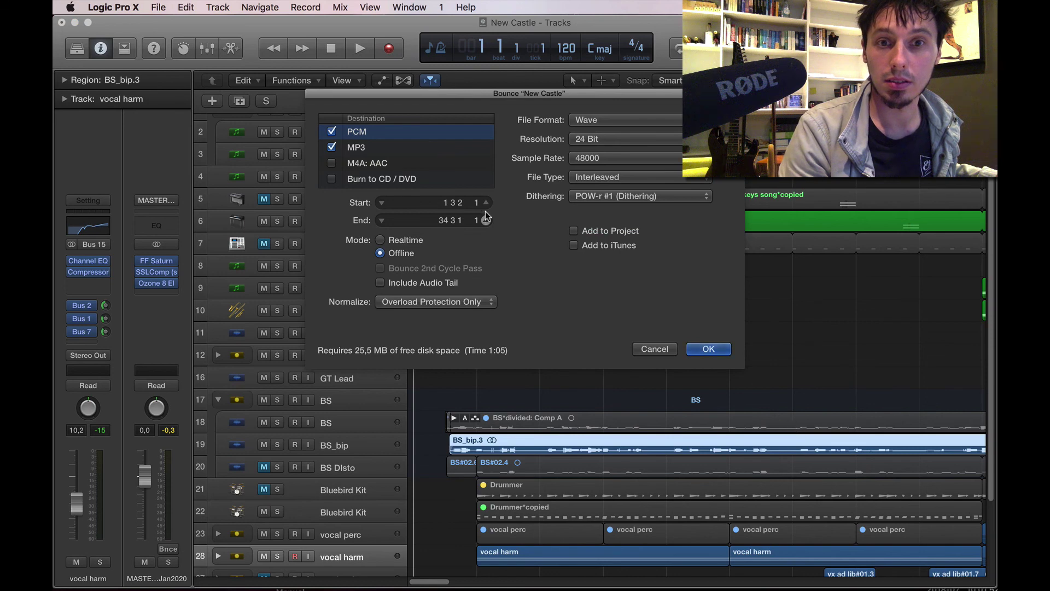
Step: Bounce from 1 3 1 1 to WAV and MP3, named 'New Castle Full' plus the artist's name
left_click_drag(461, 204, 456, 222)
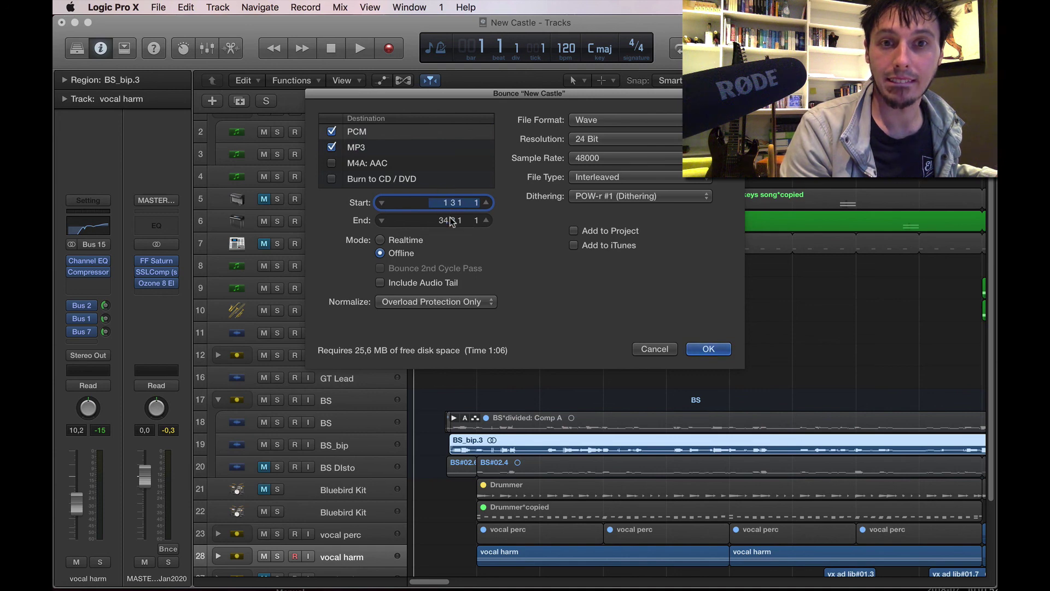
left_click(705, 348)
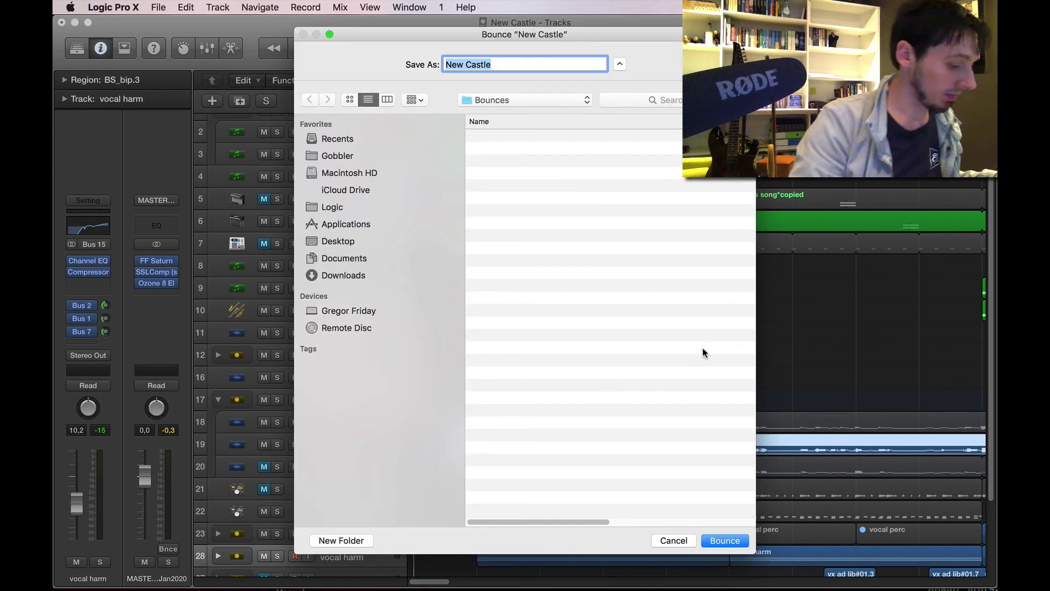
key("Right")
type("Full Gregor")
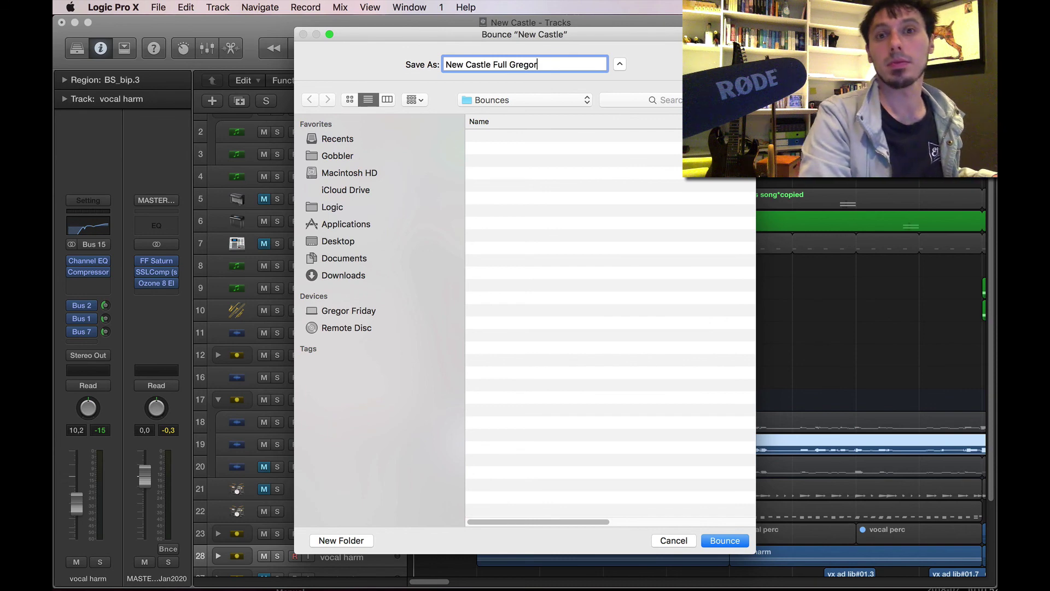
type(" Friday")
key("Return")
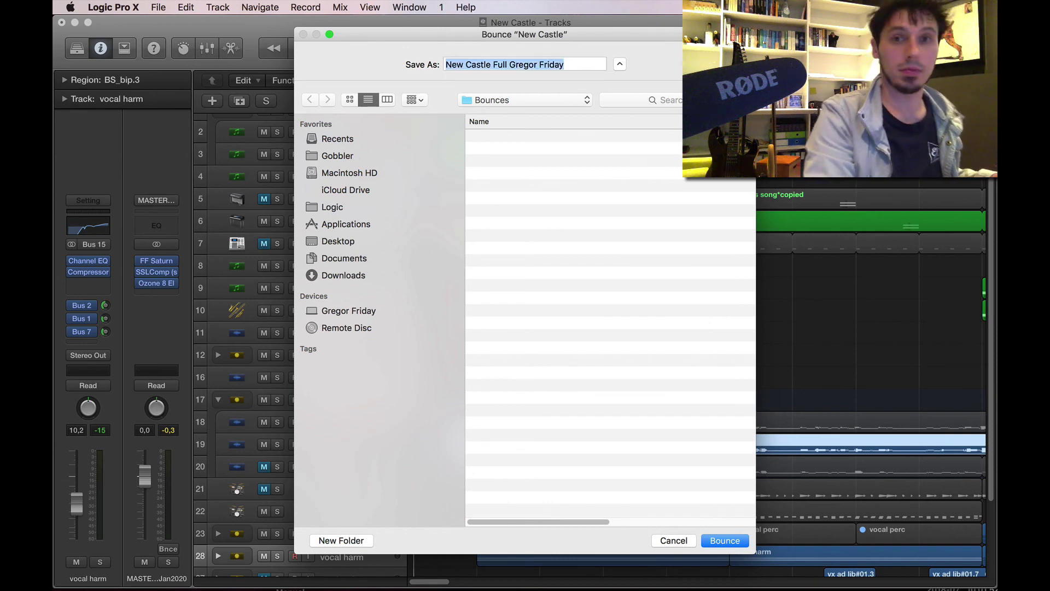